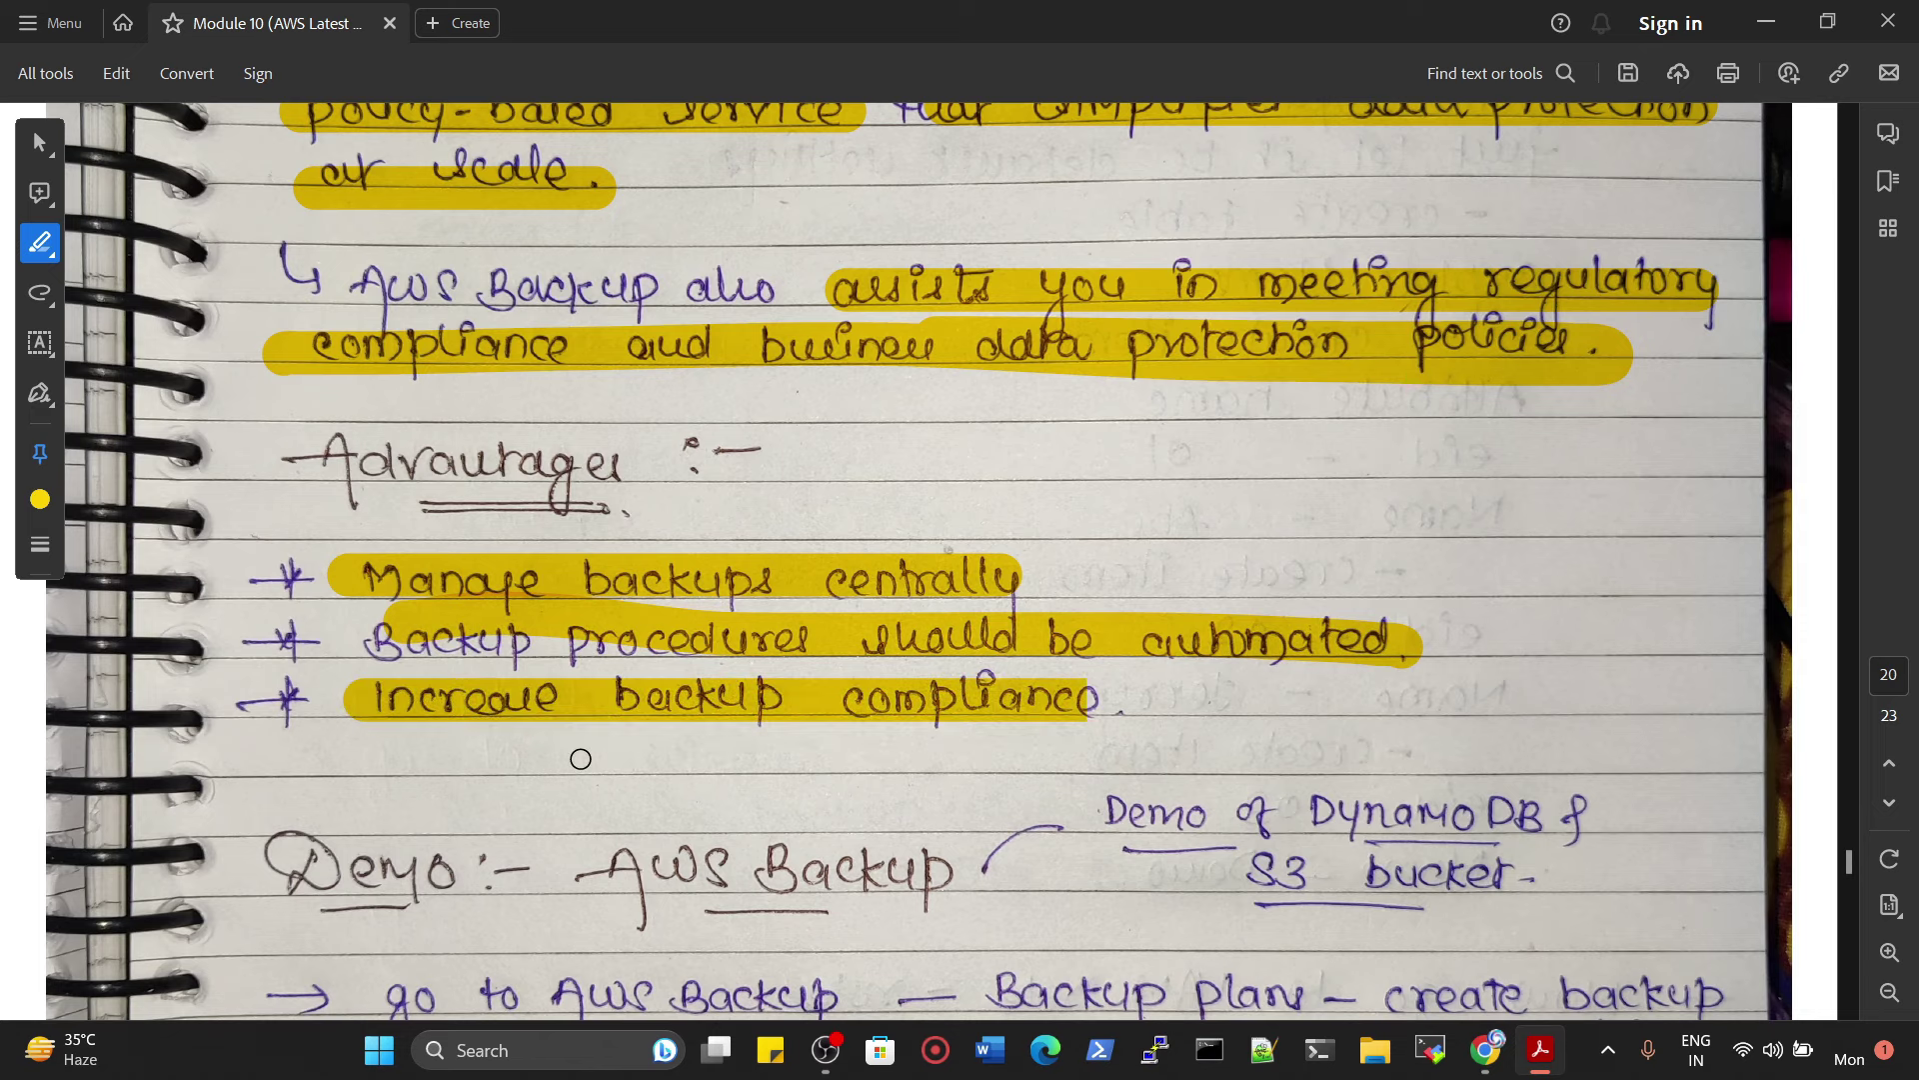
Step: Highlight the "AWS Backup" demo heading and the "Demo of DynamoDB & S3 bucket" note beside it in yellow
scroll(581, 760, down, 3)
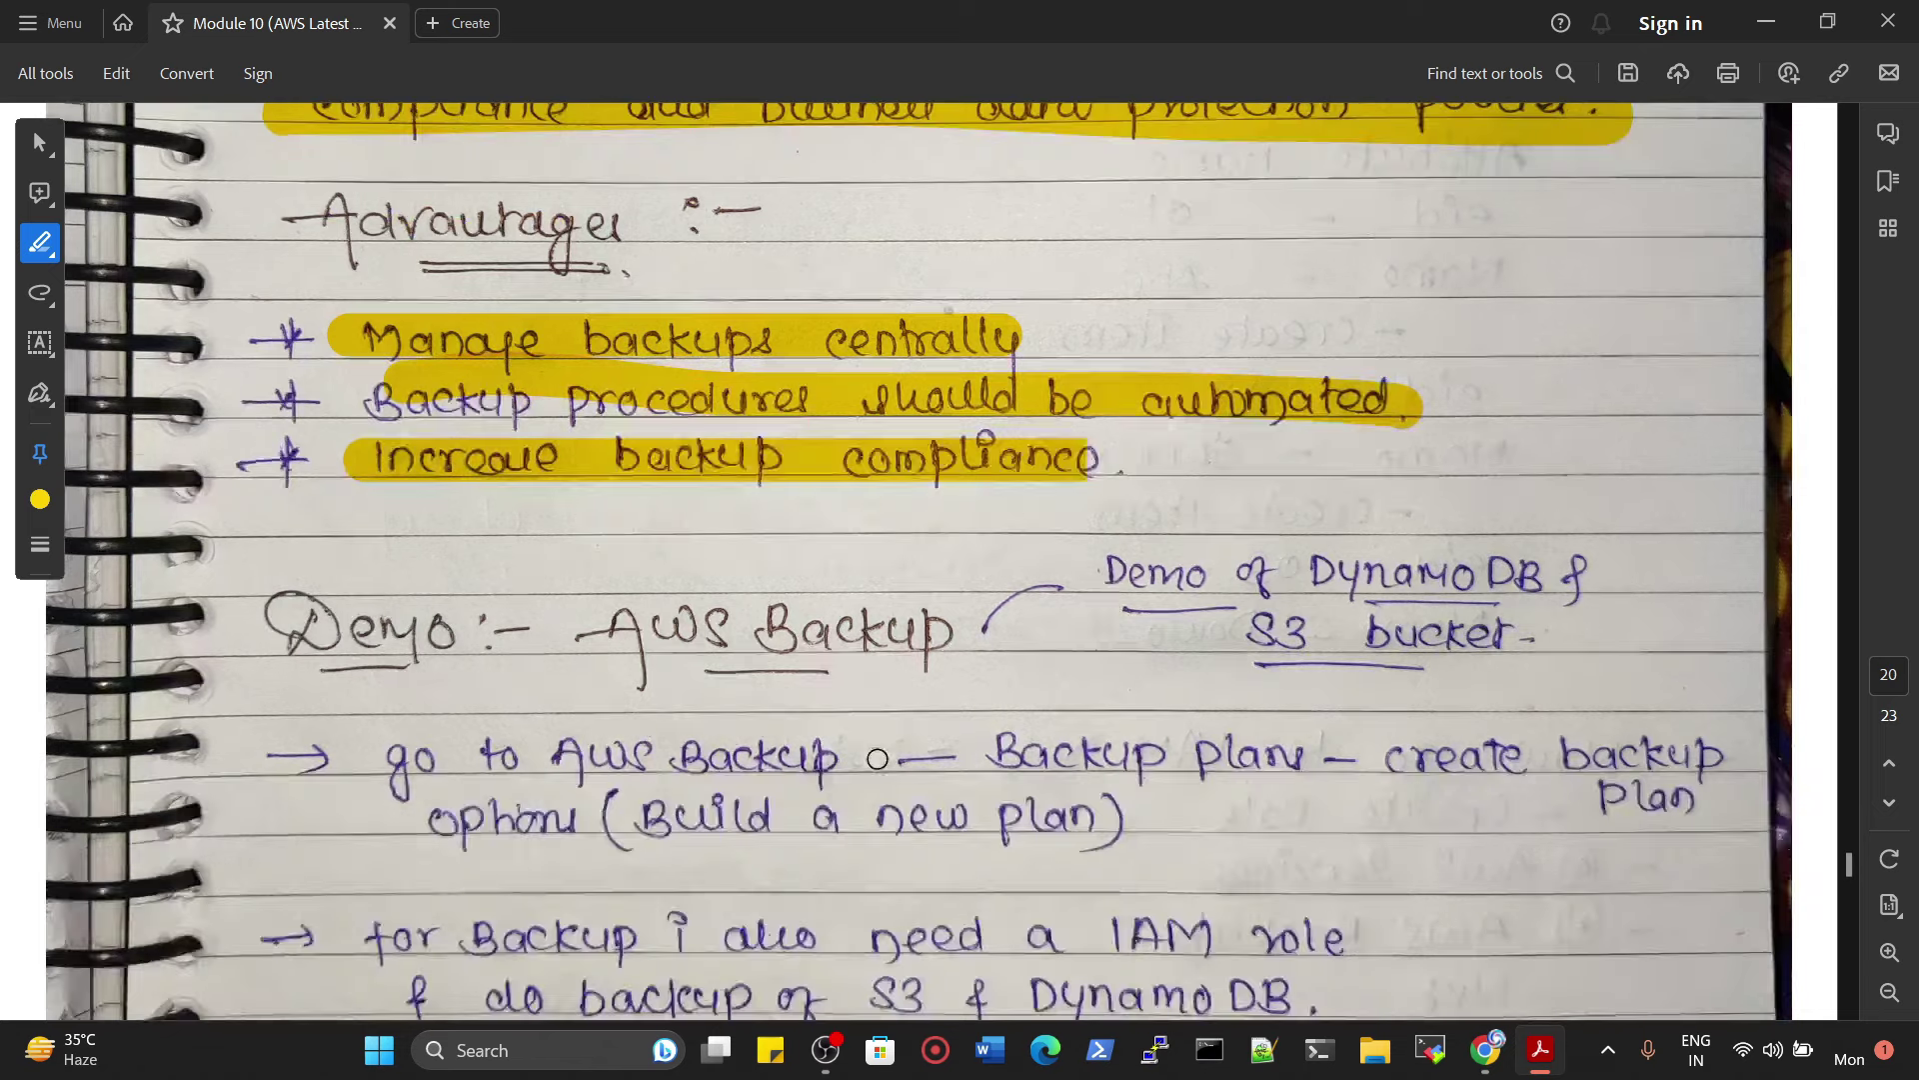
drag(588, 636, 915, 640)
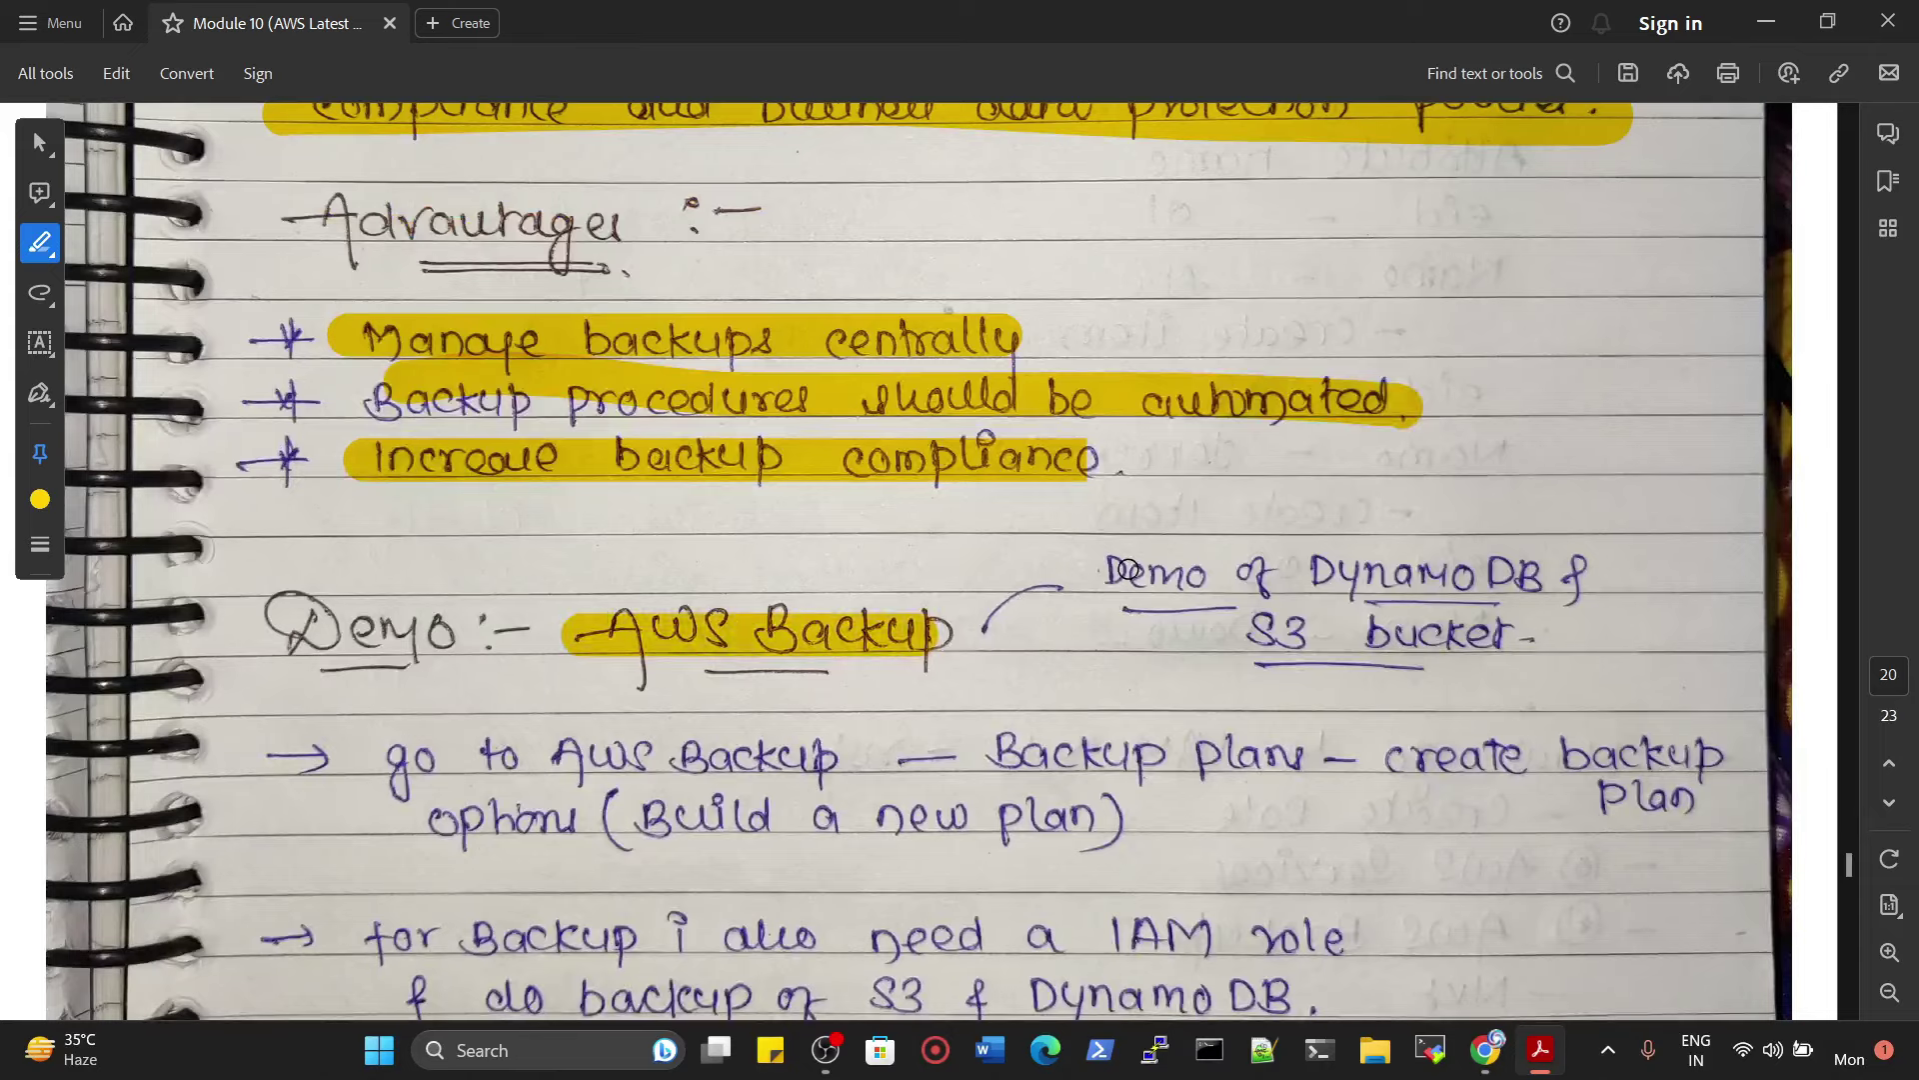
drag(1105, 568, 1614, 570)
drag(1234, 642, 1559, 641)
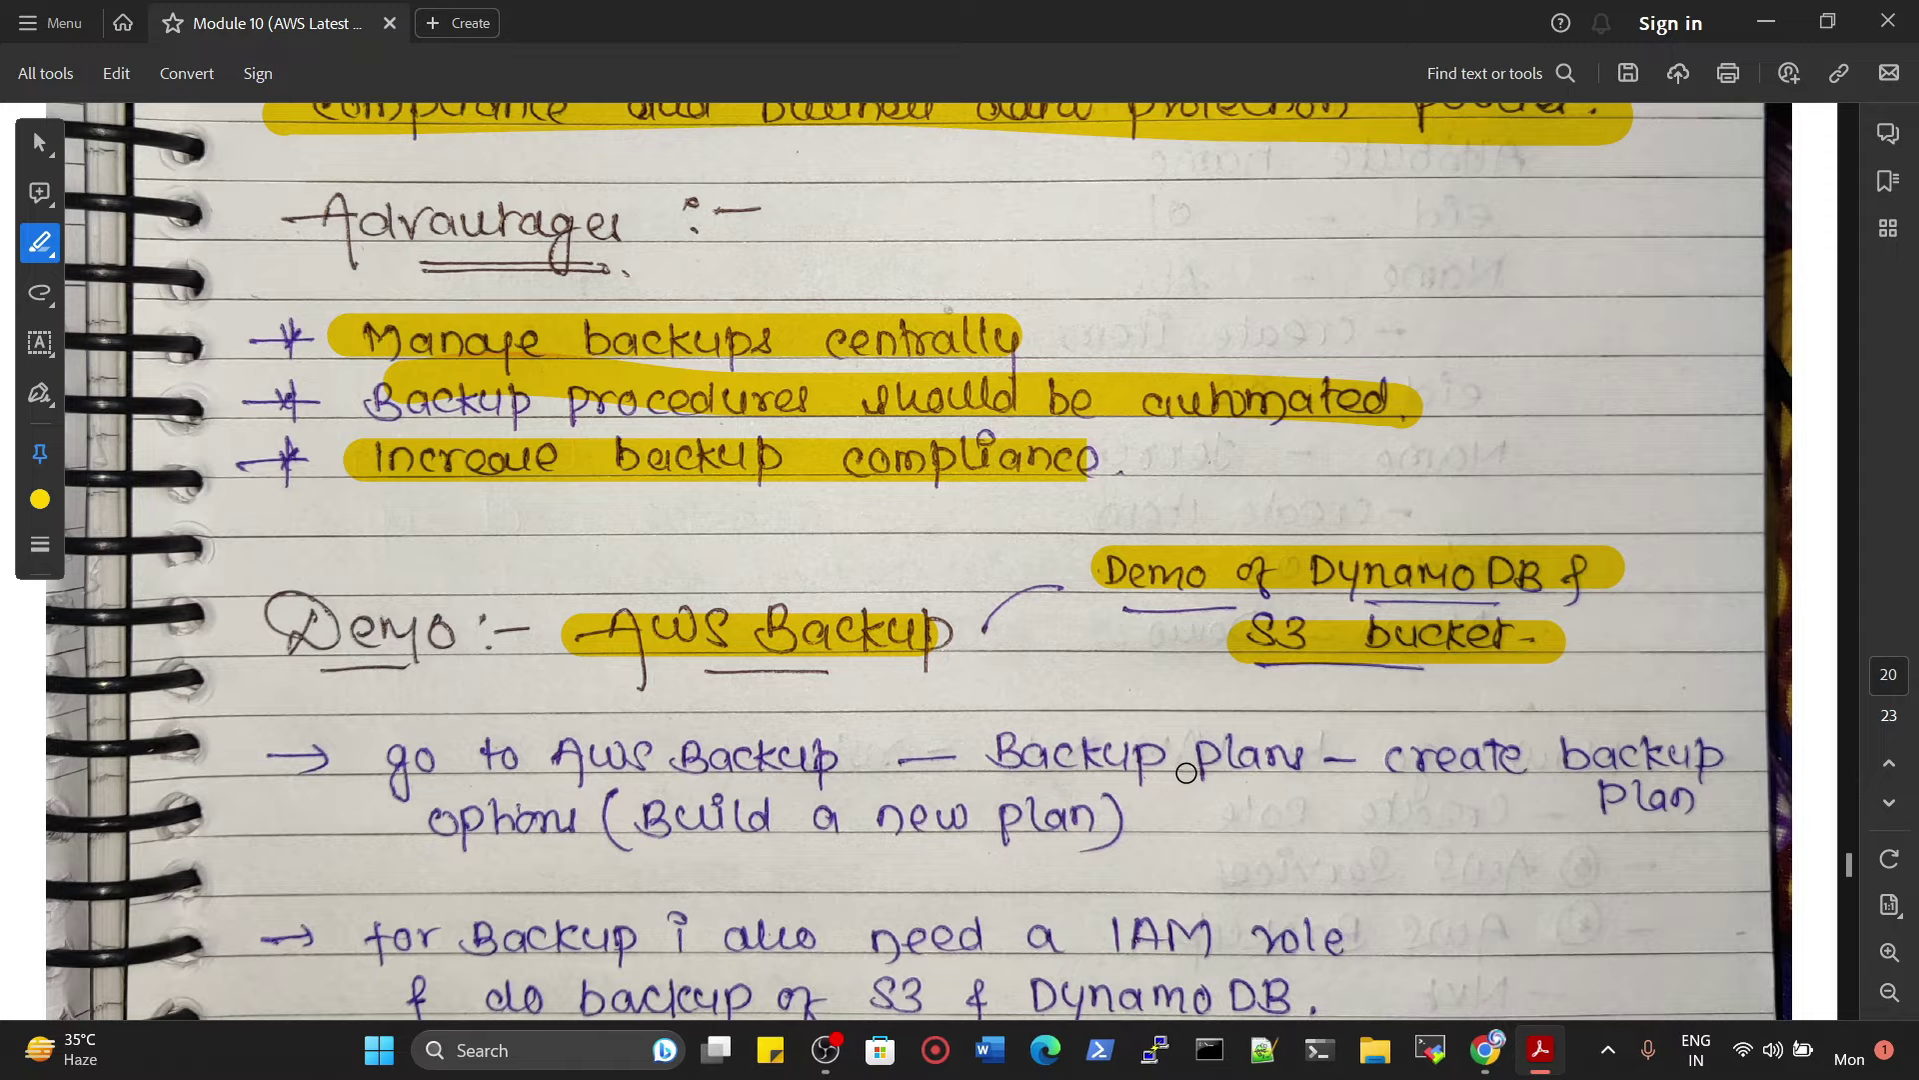
Step: Highlight "IAM role" in the AWS Backup demo notes, and switch to the AWS console in Chrome
scroll(1187, 775, up, 6)
scroll(965, 755, down, 3)
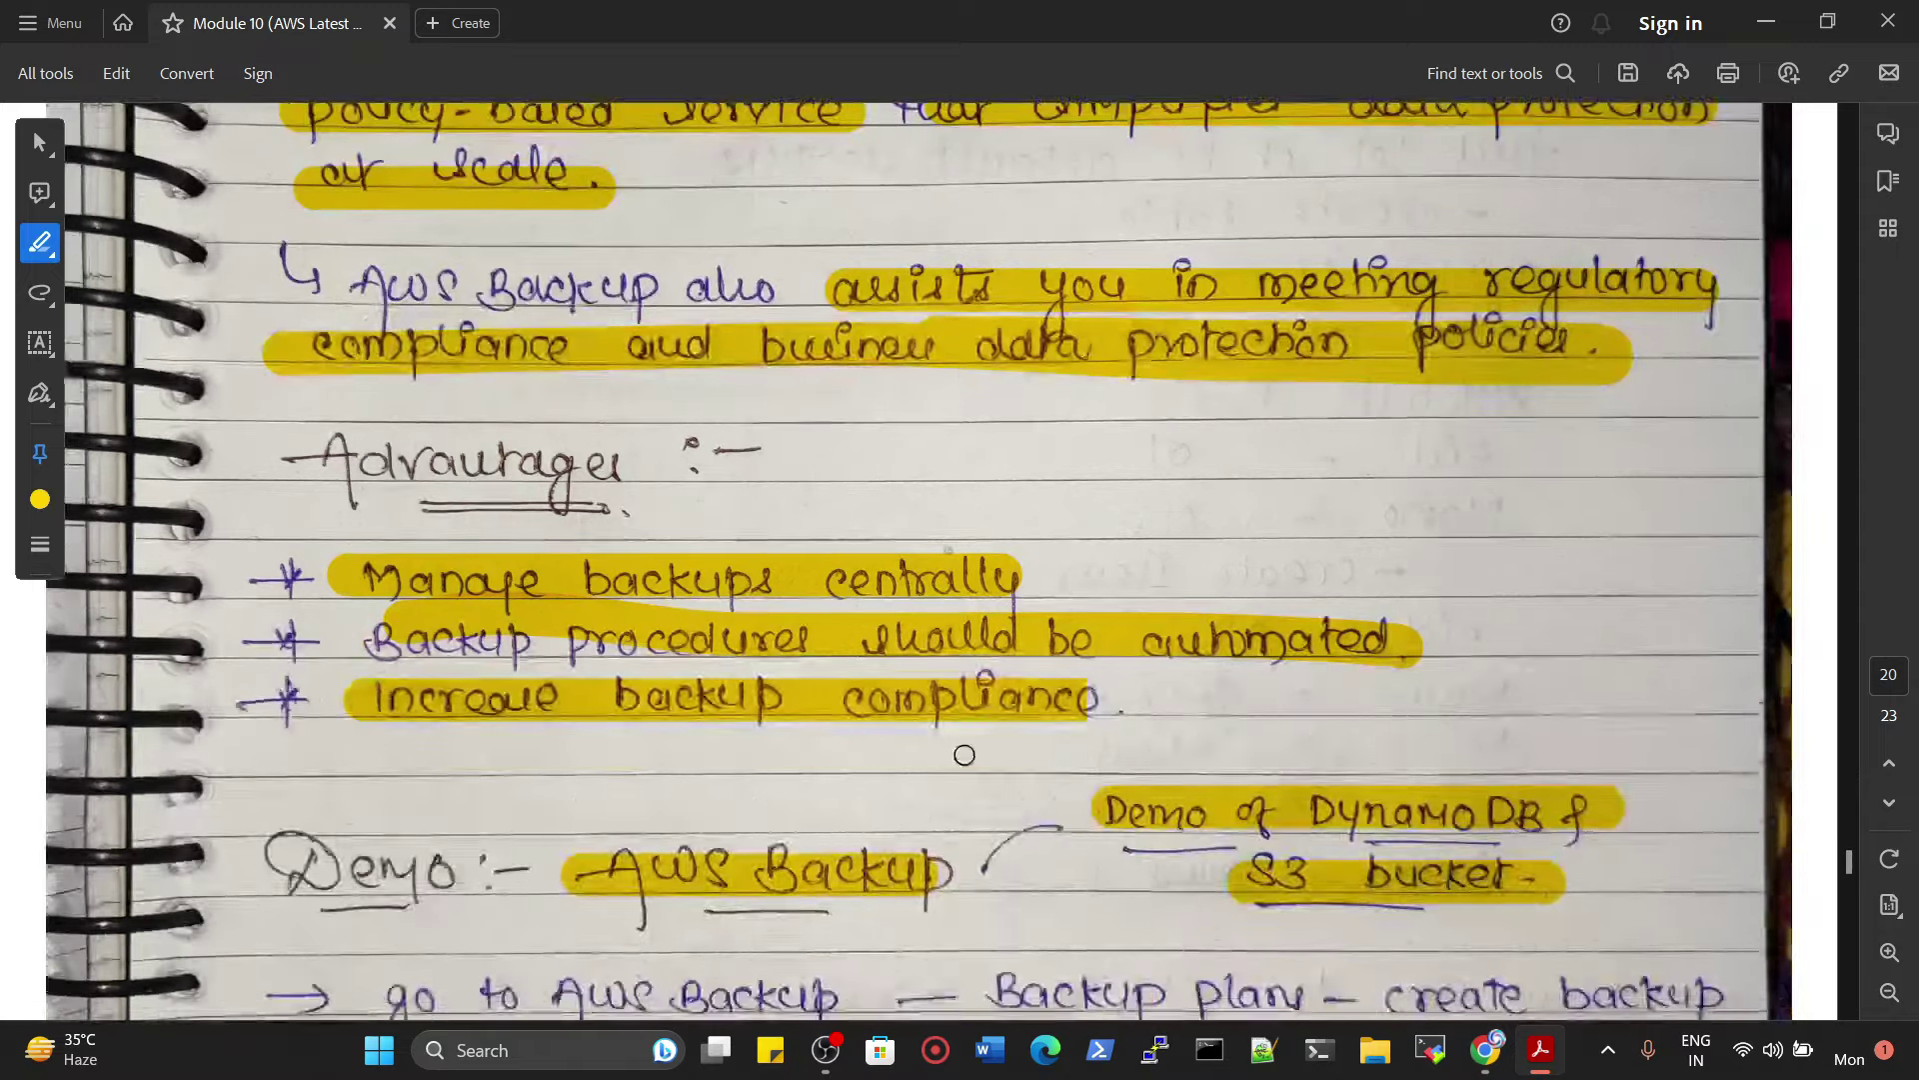
scroll(964, 755, down, 2)
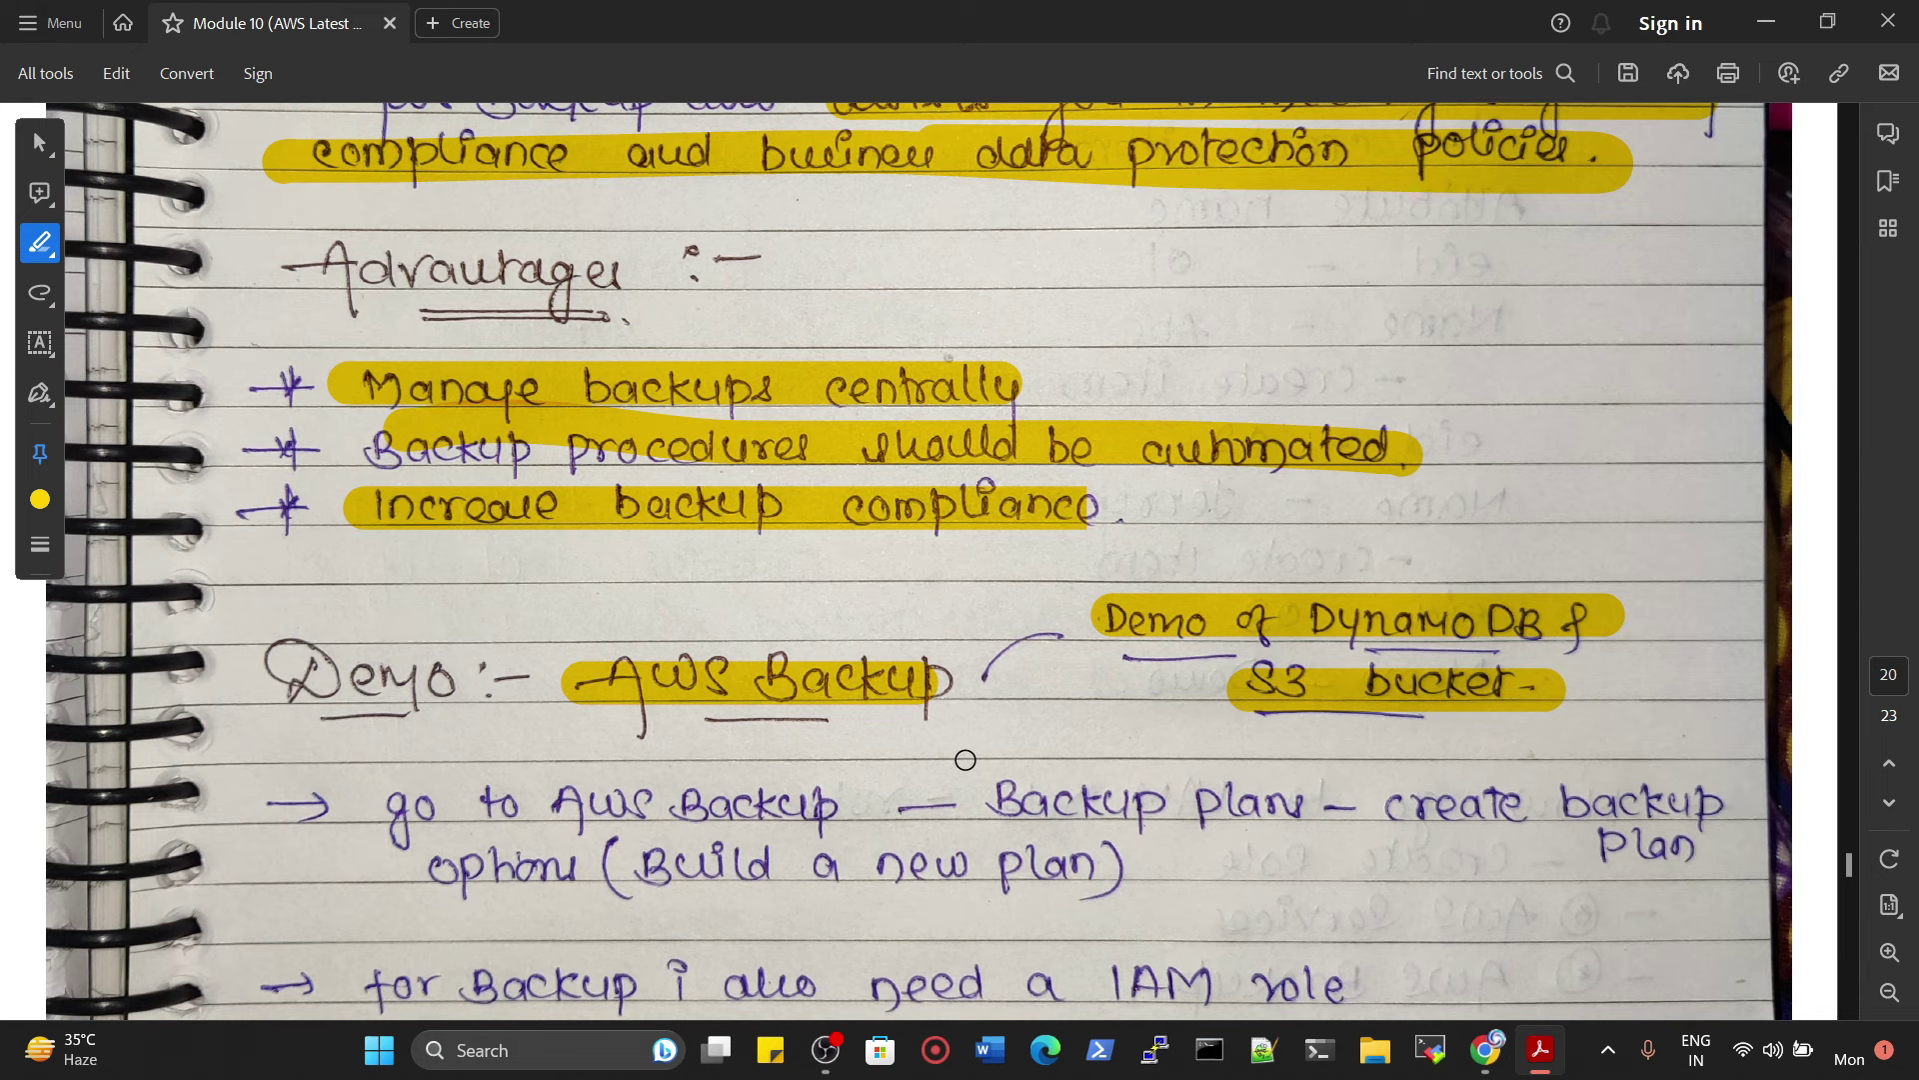
scroll(965, 760, down, 4)
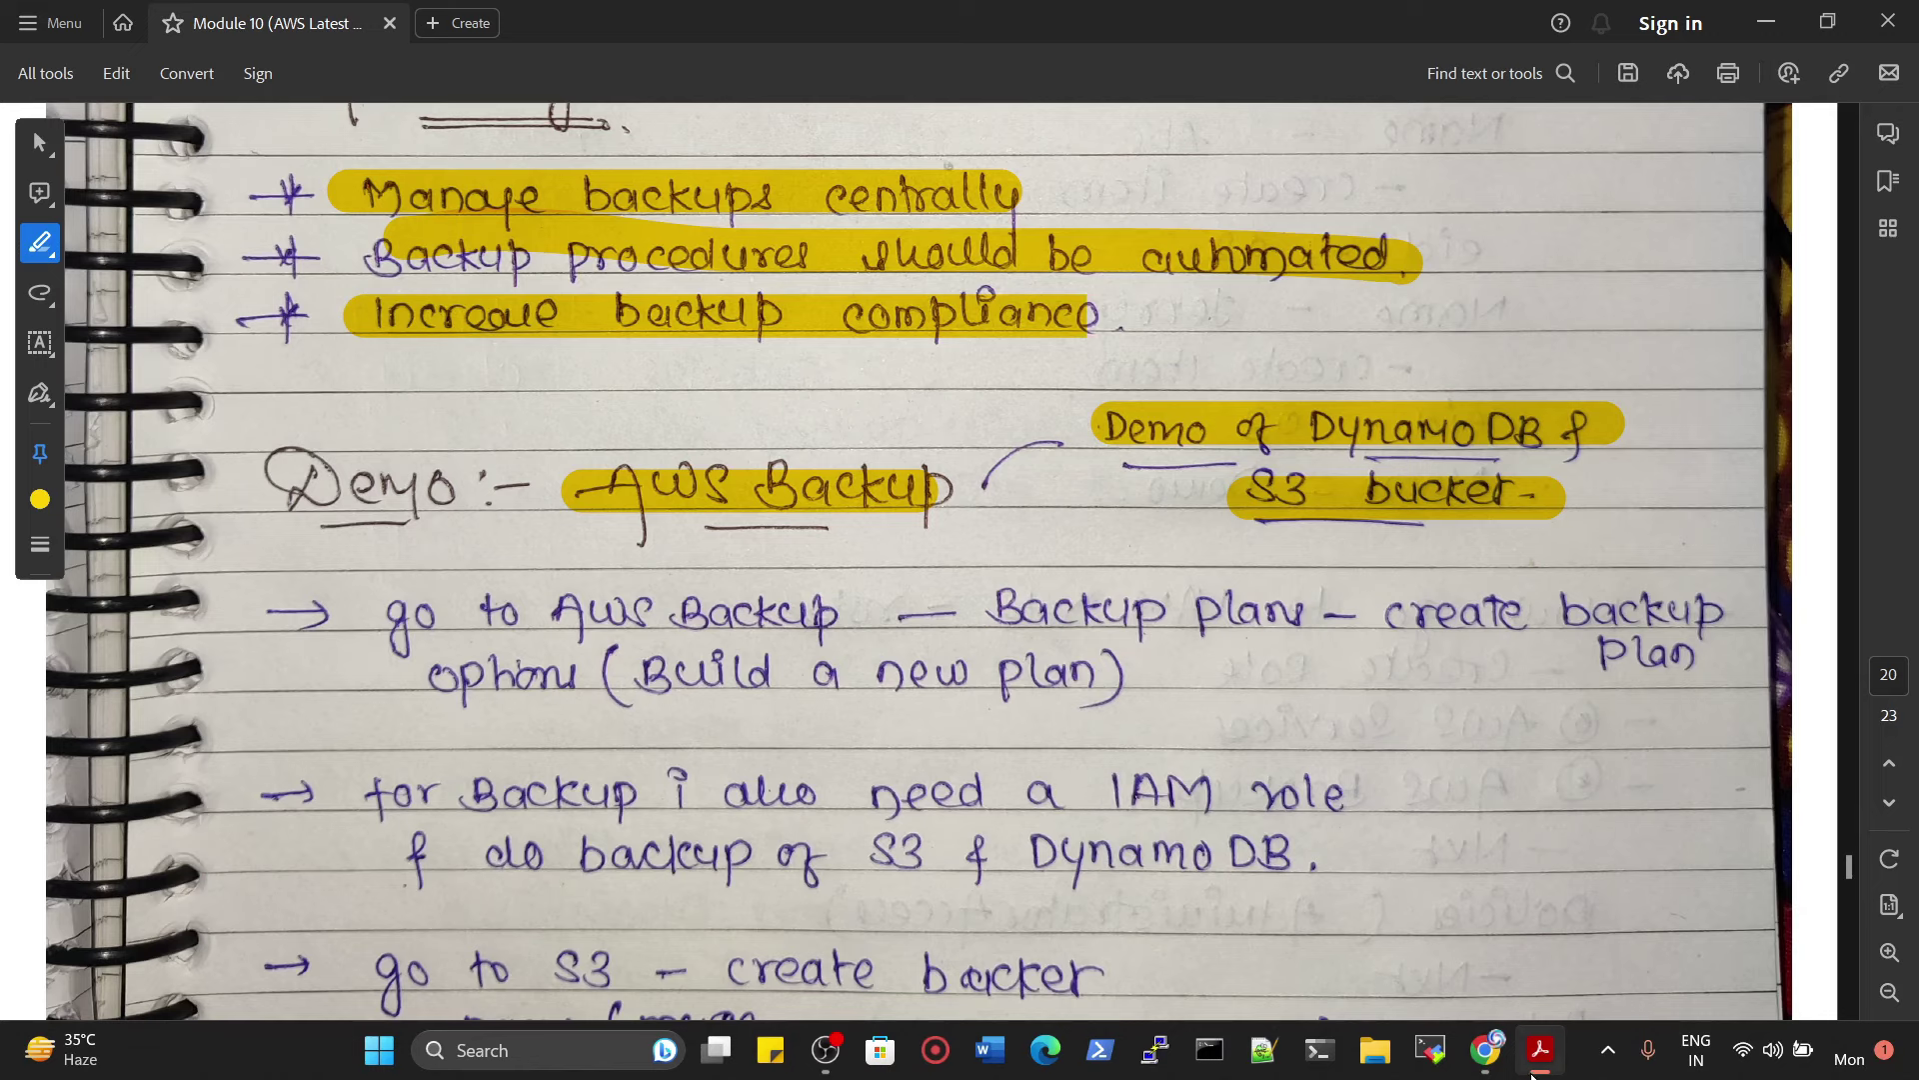
click(1486, 1049)
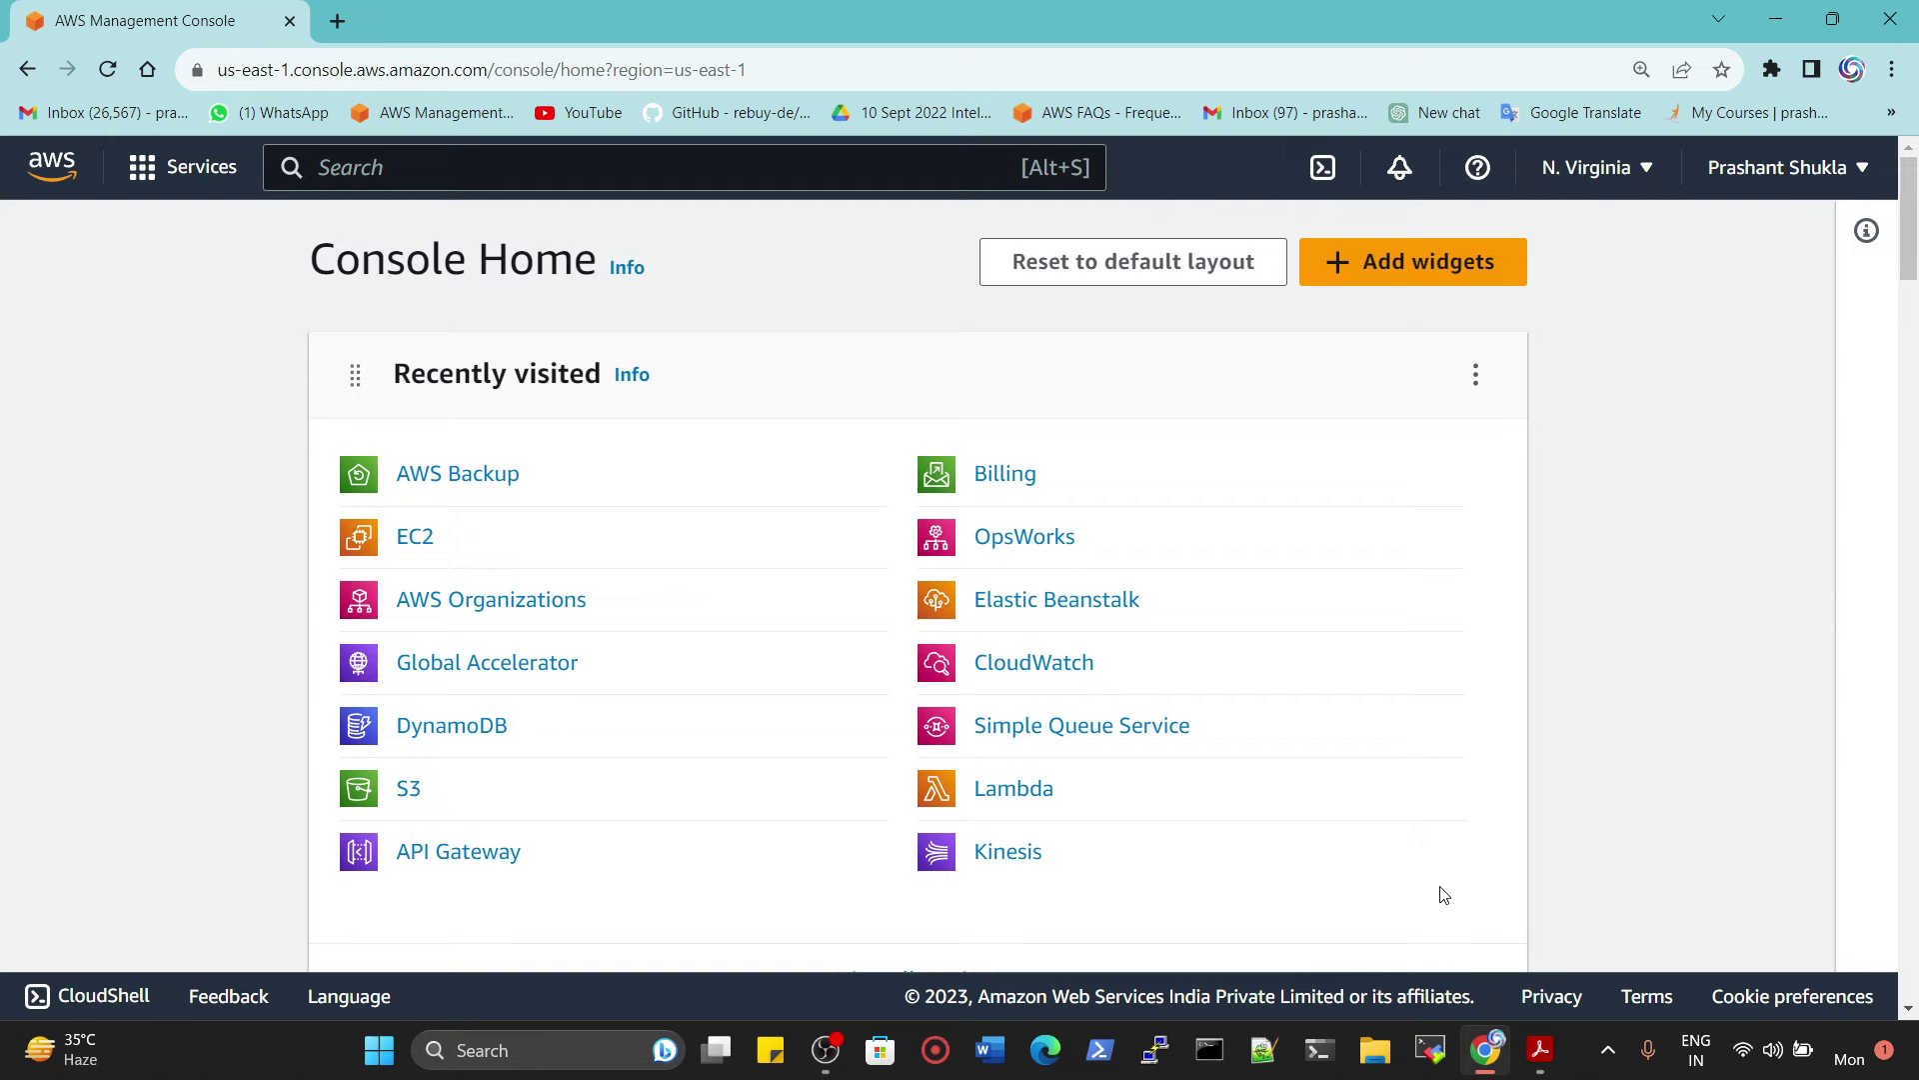
click(1487, 1049)
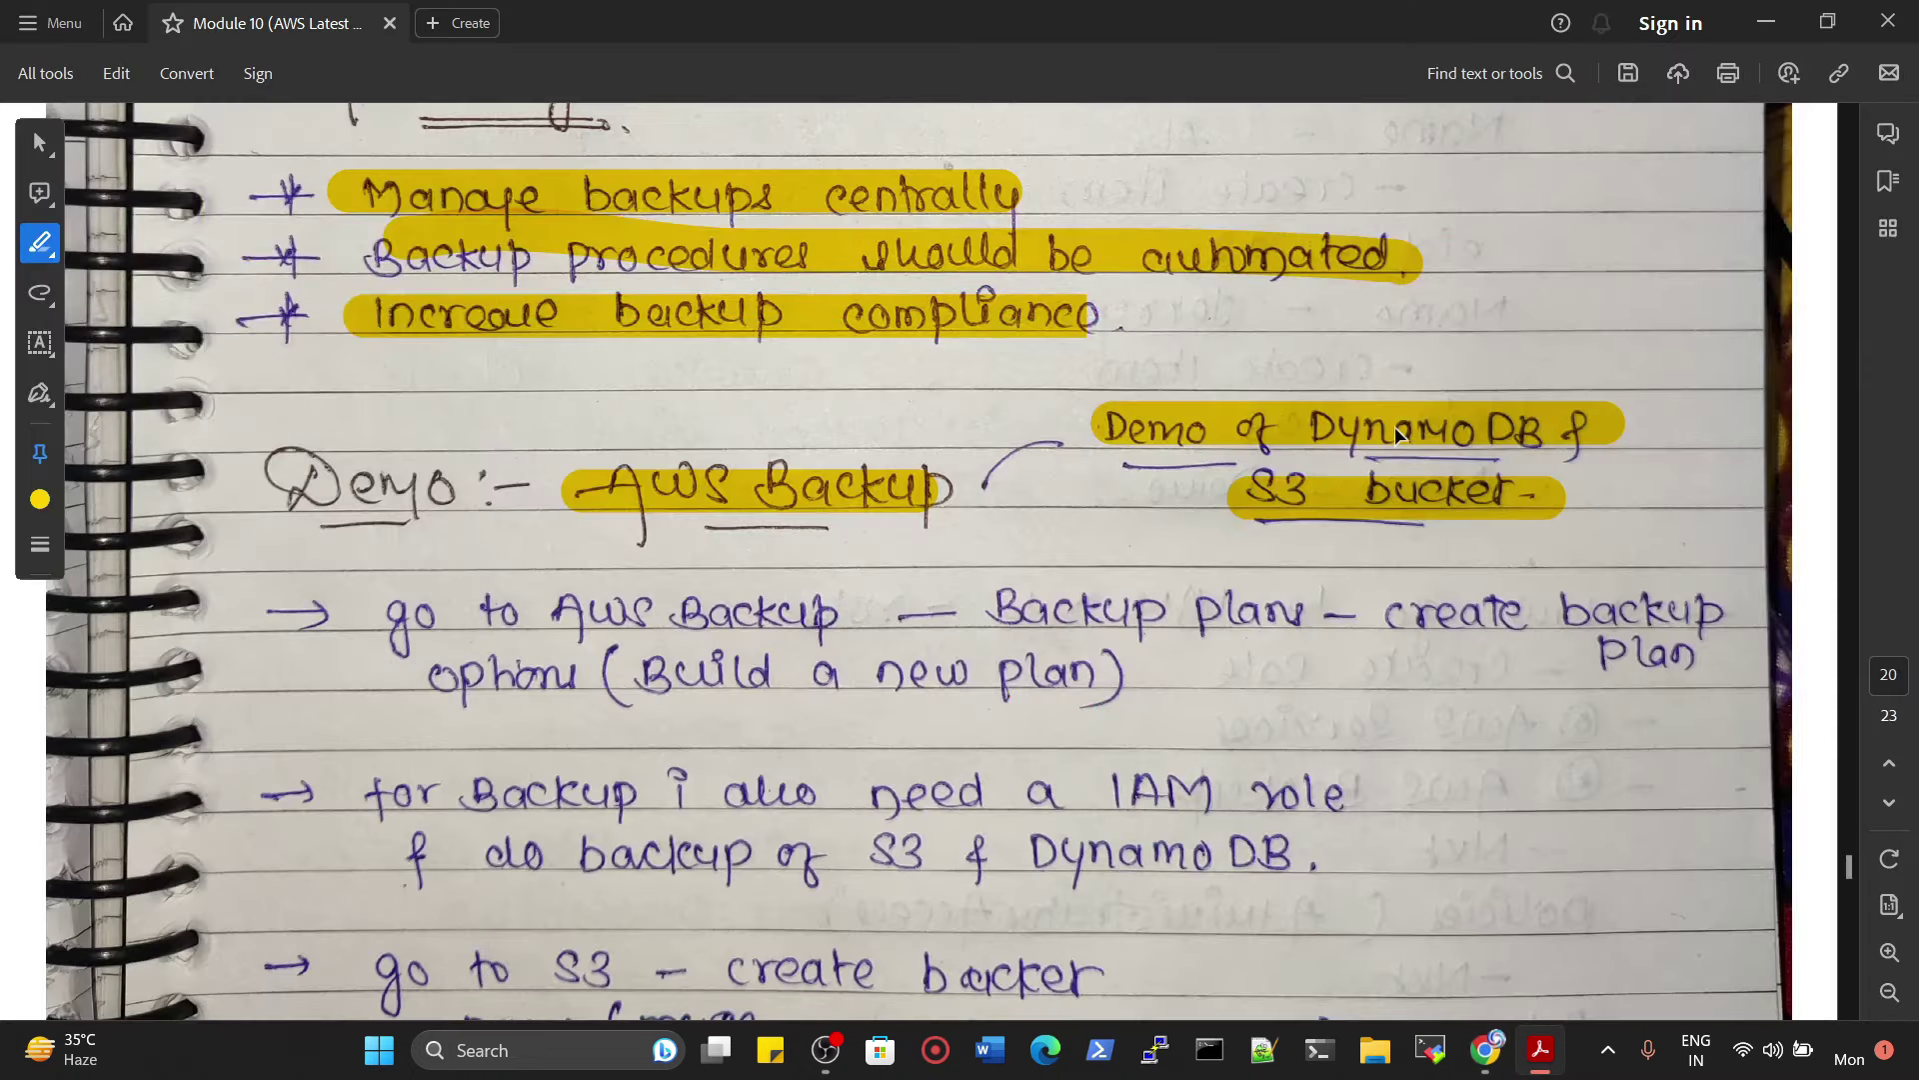
drag(1078, 794, 1350, 794)
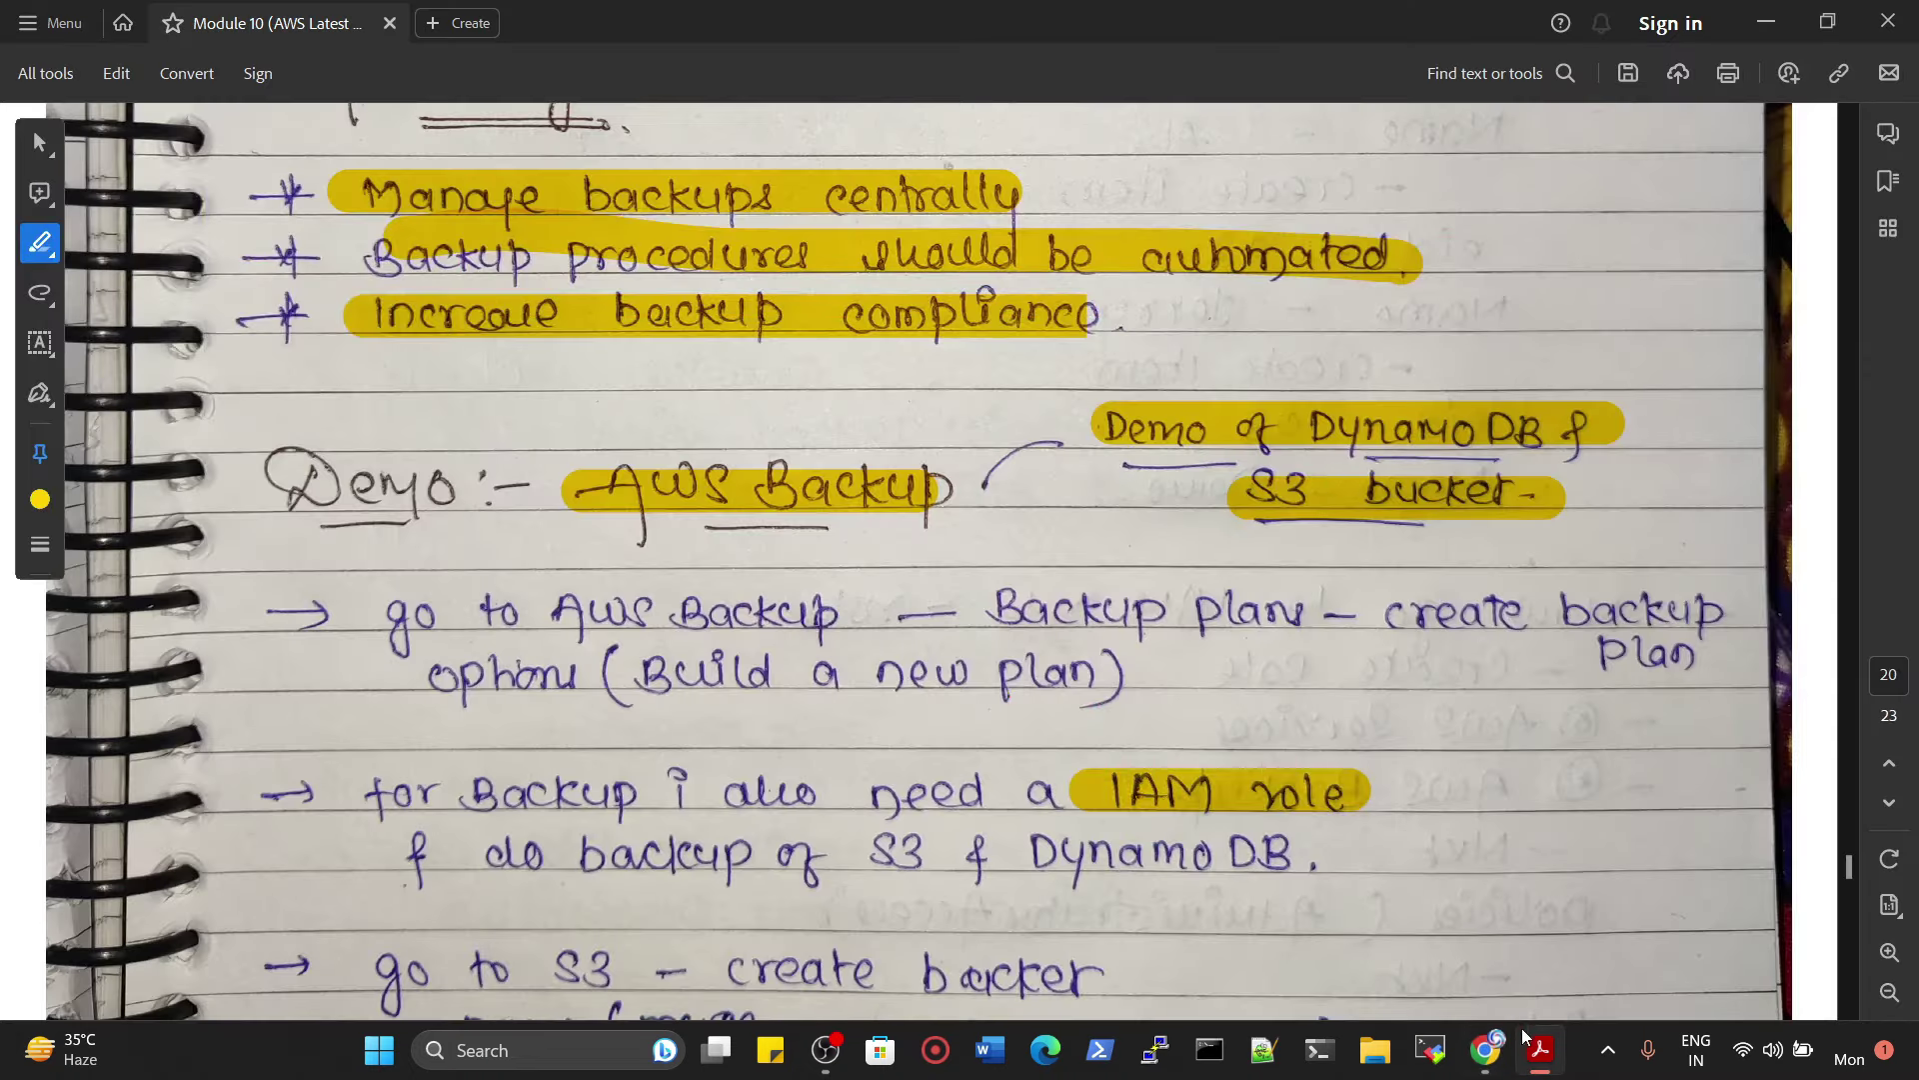
click(1486, 1050)
right_click(279, 36)
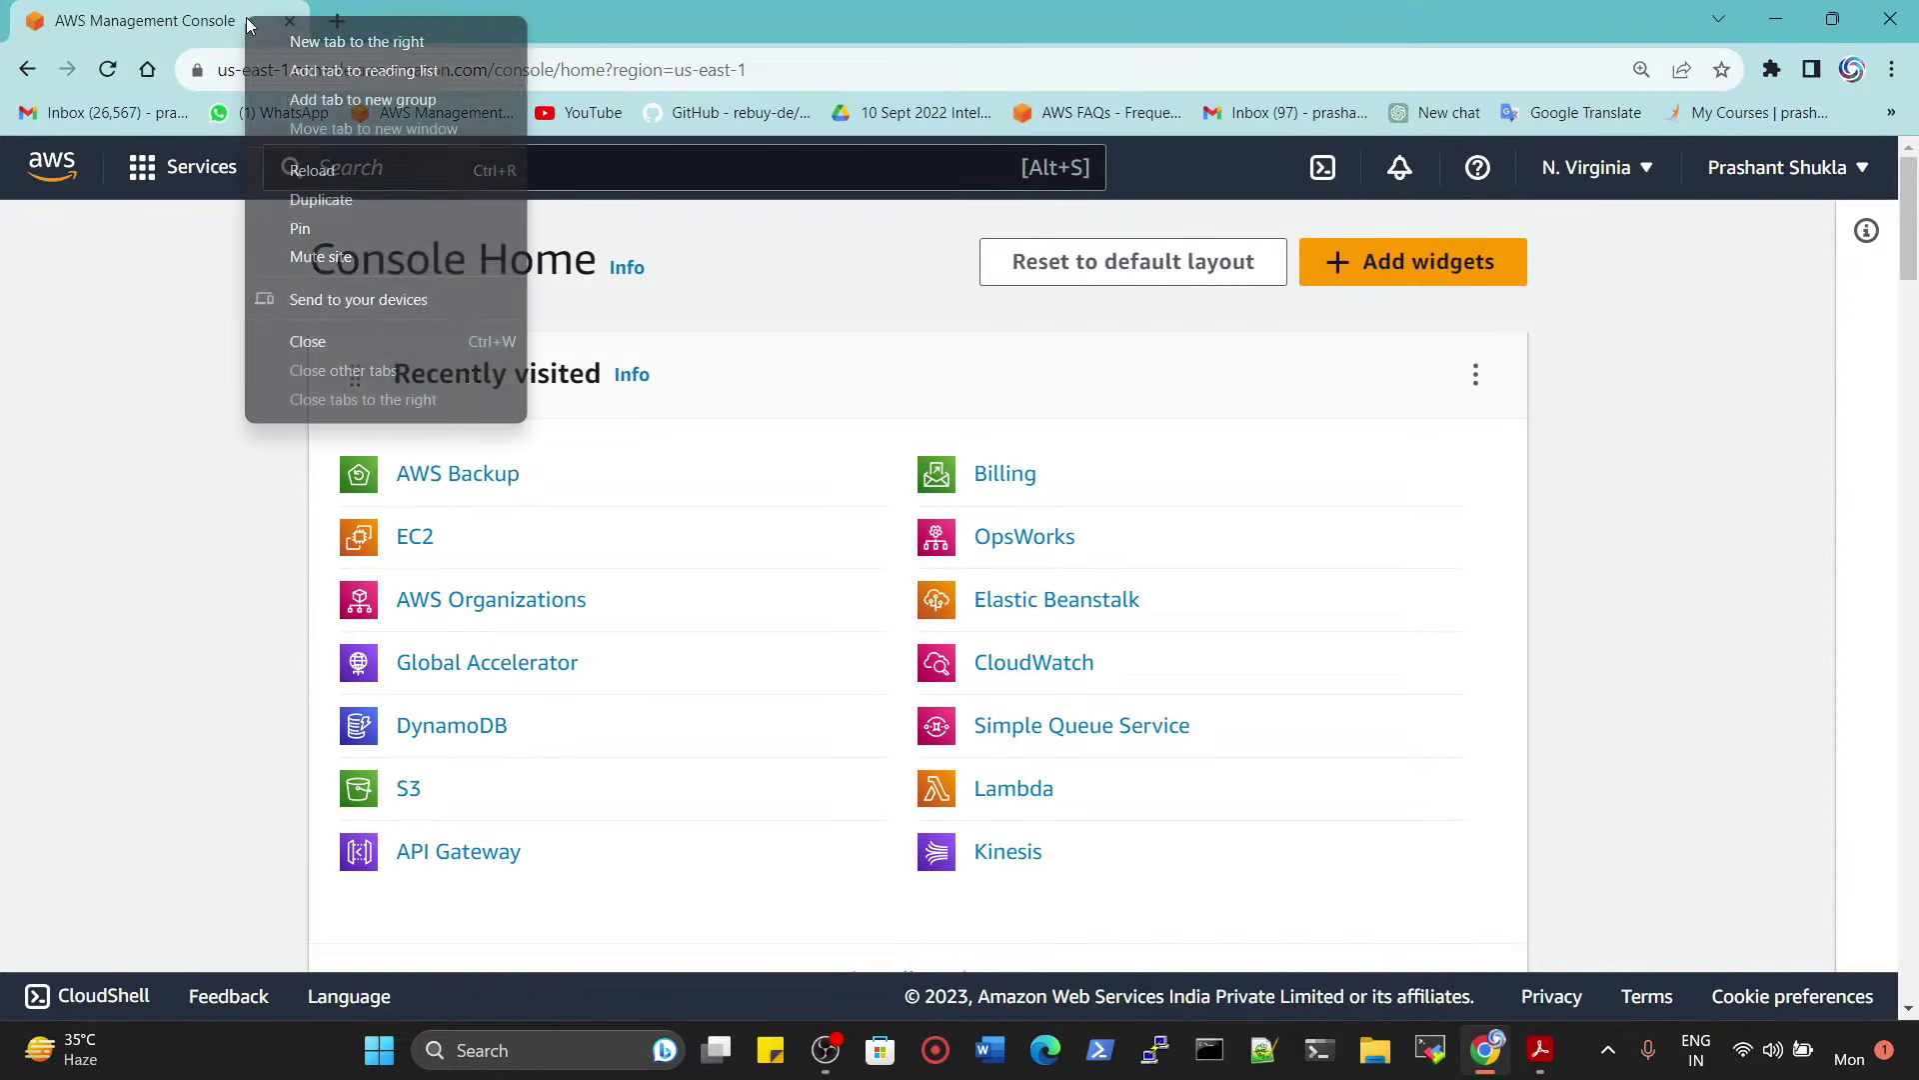
click(321, 214)
right_click(35, 20)
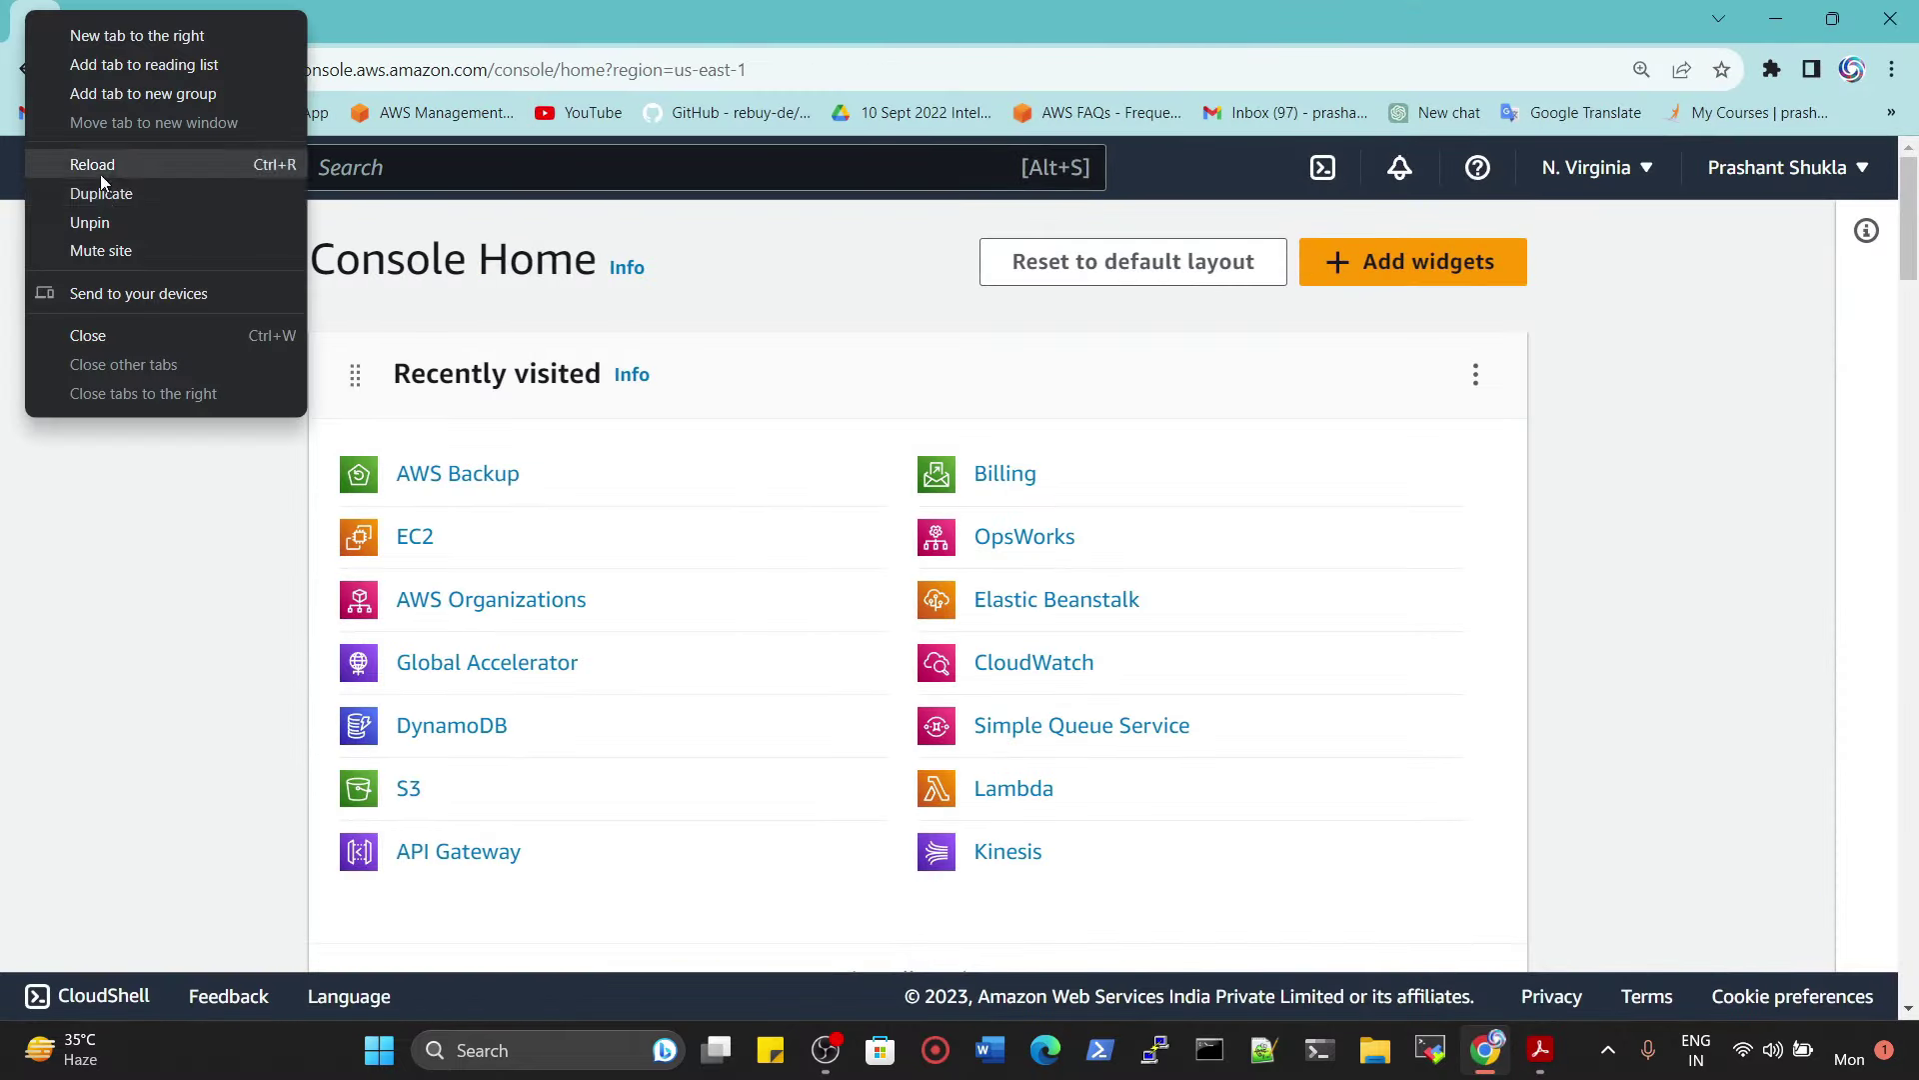
click(105, 226)
Step: Duplicate the AWS Management Console browser tab twice, making three console tabs
right_click(64, 18)
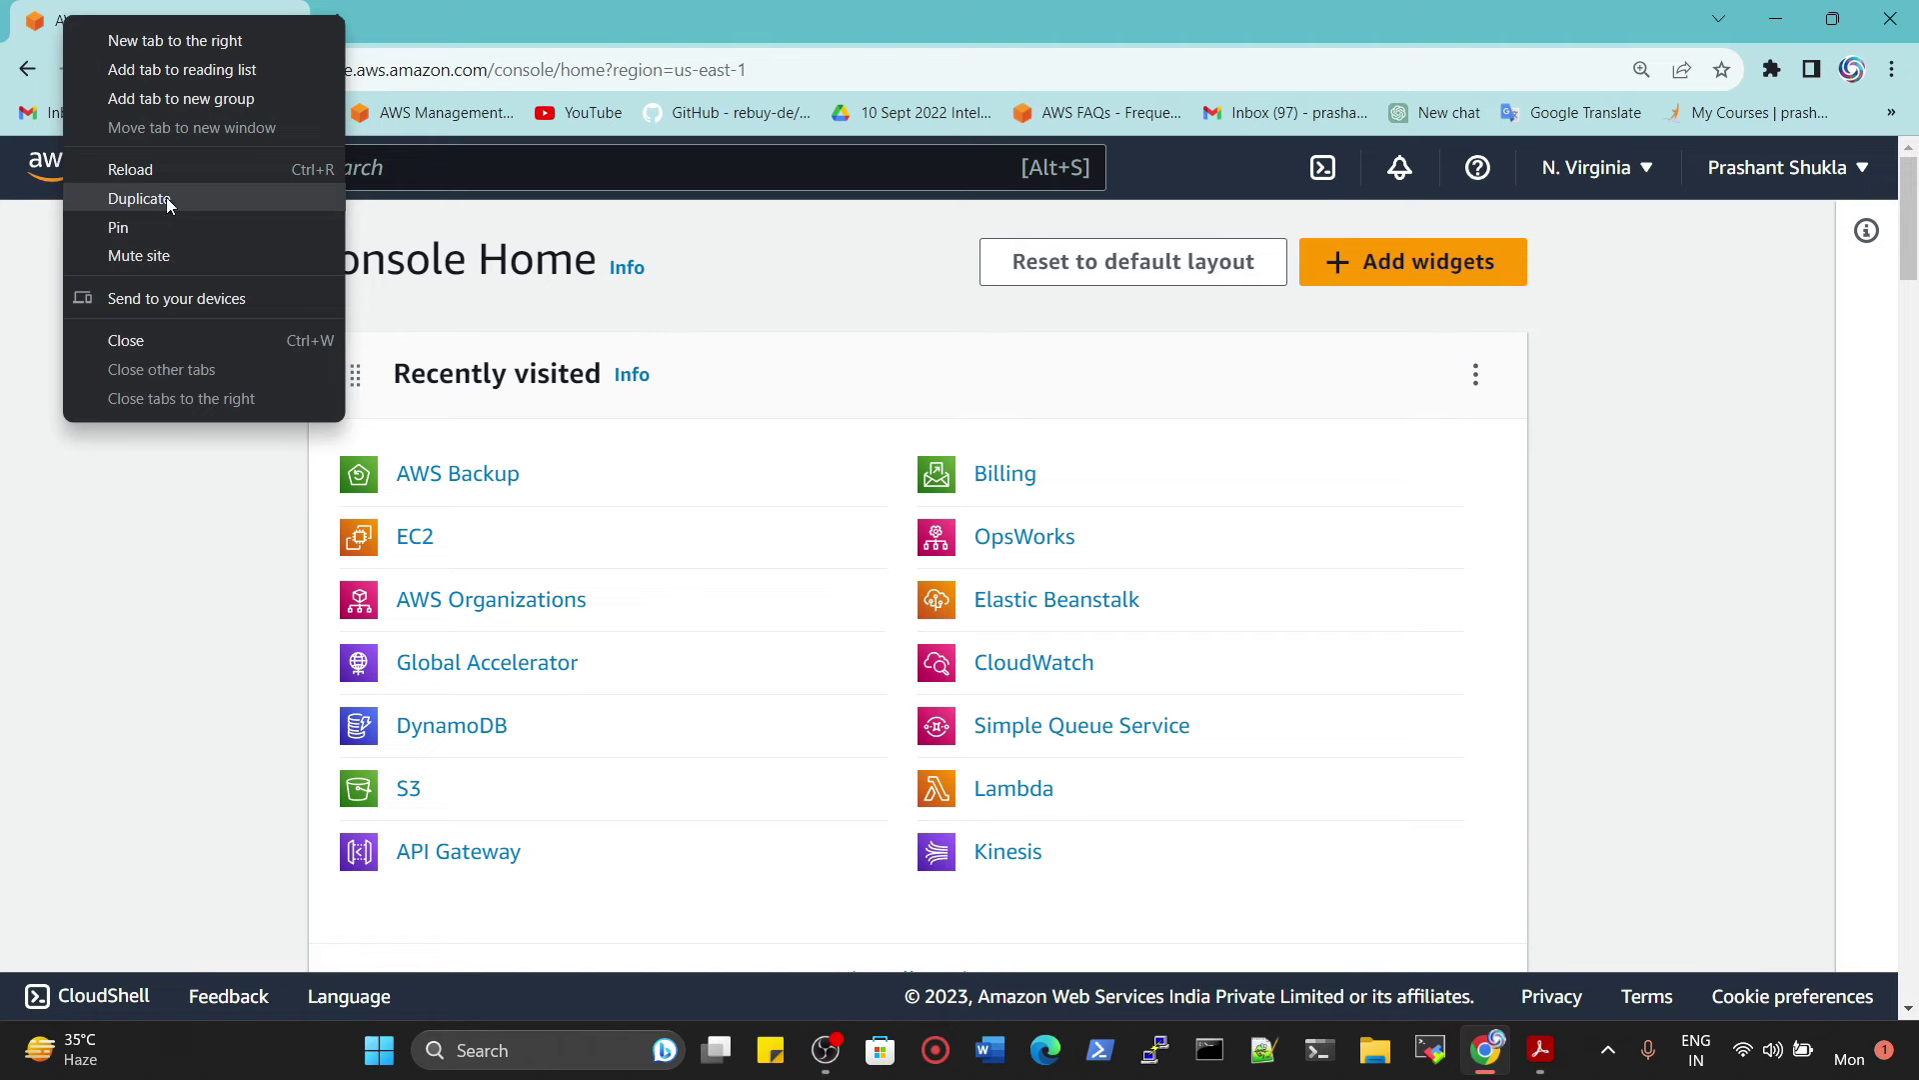
click(163, 196)
right_click(170, 16)
click(263, 189)
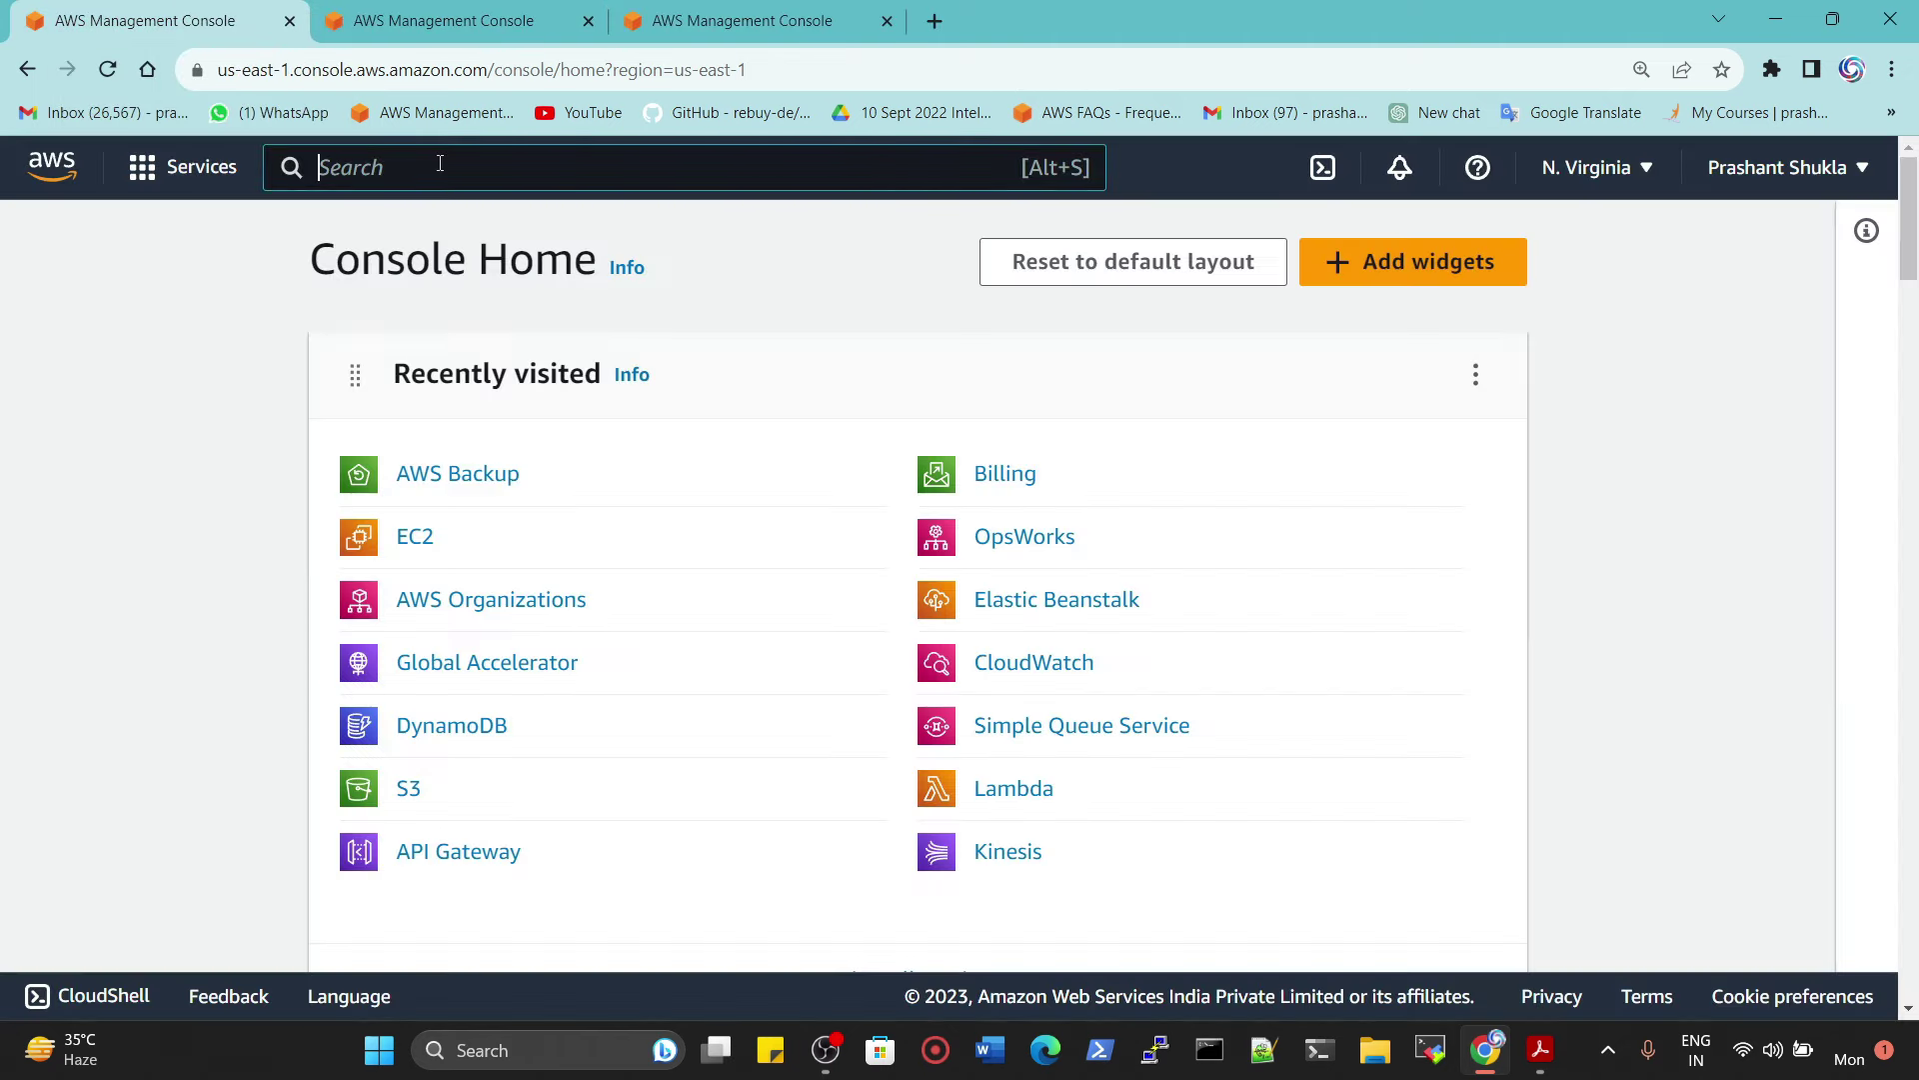
Step: Open the IAM service in the first console tab and the S3 service in the second
text(iam)
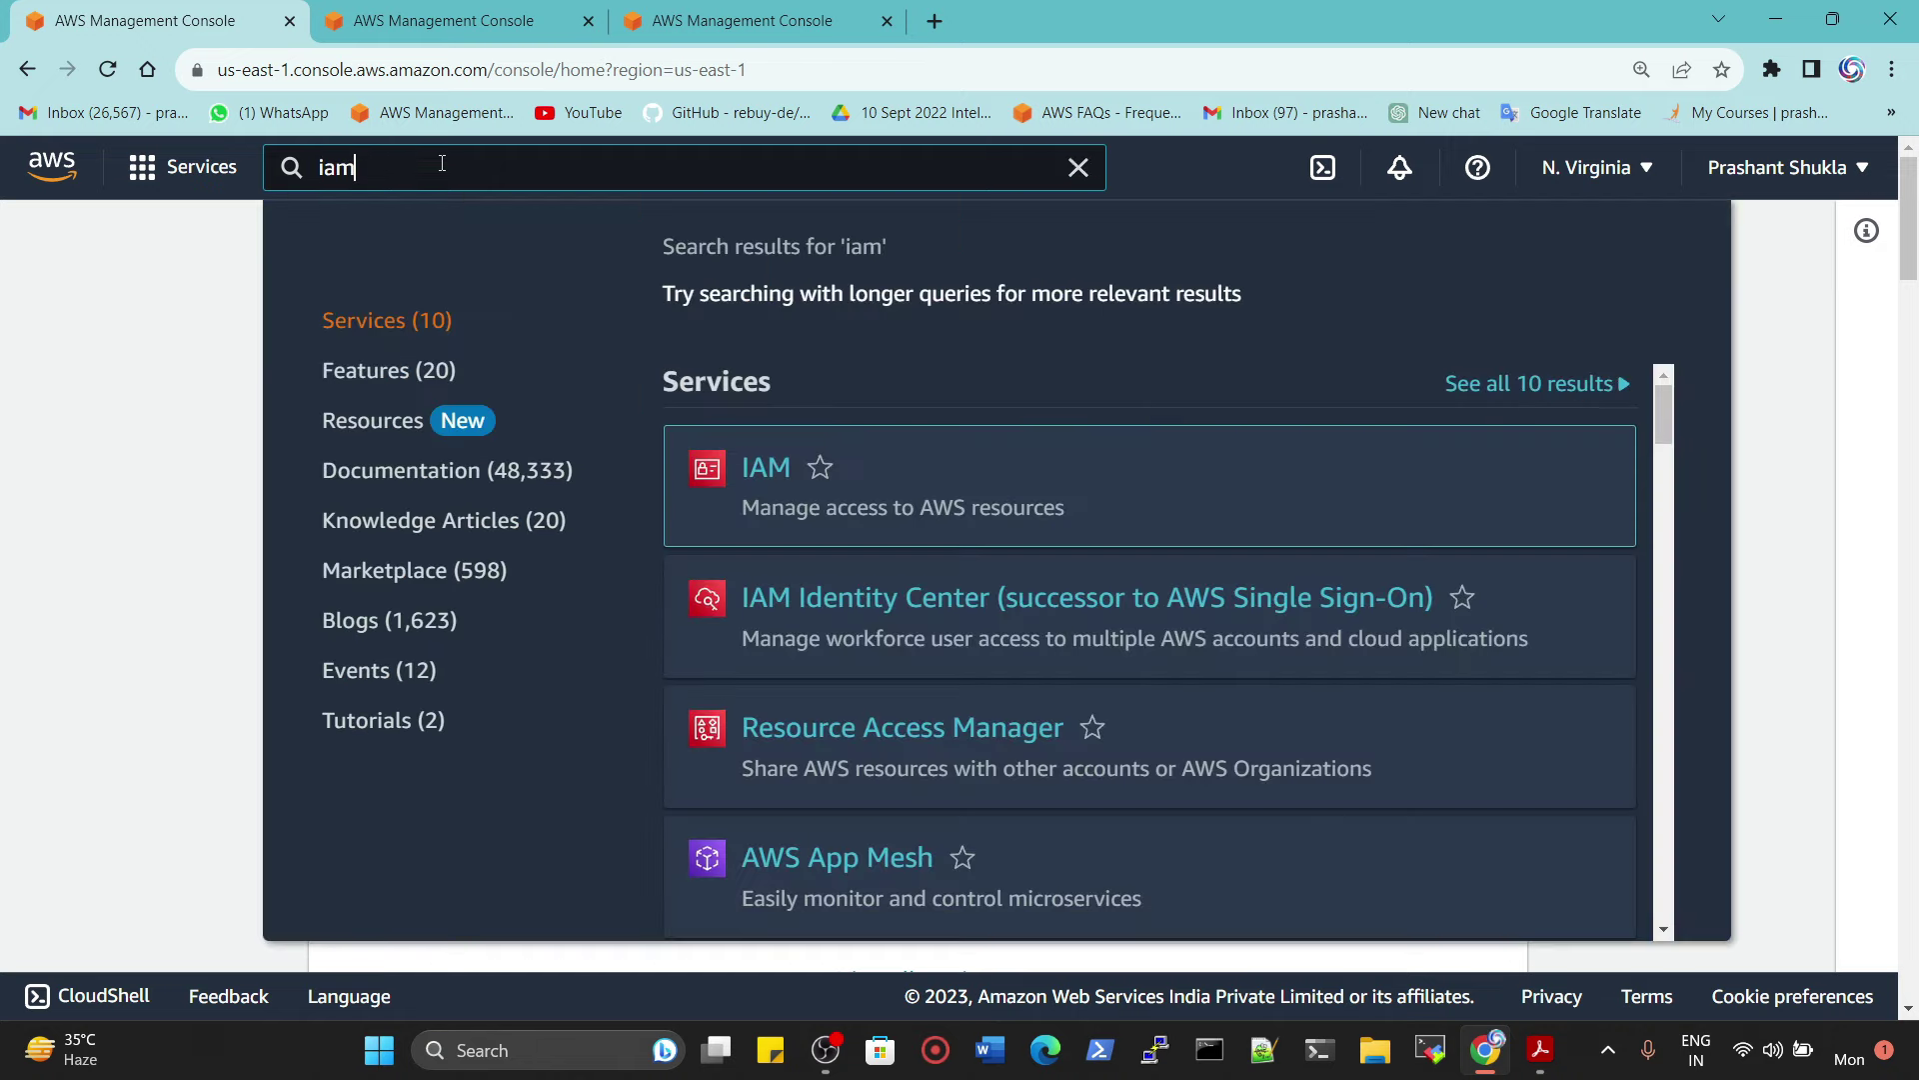
click(757, 472)
click(444, 20)
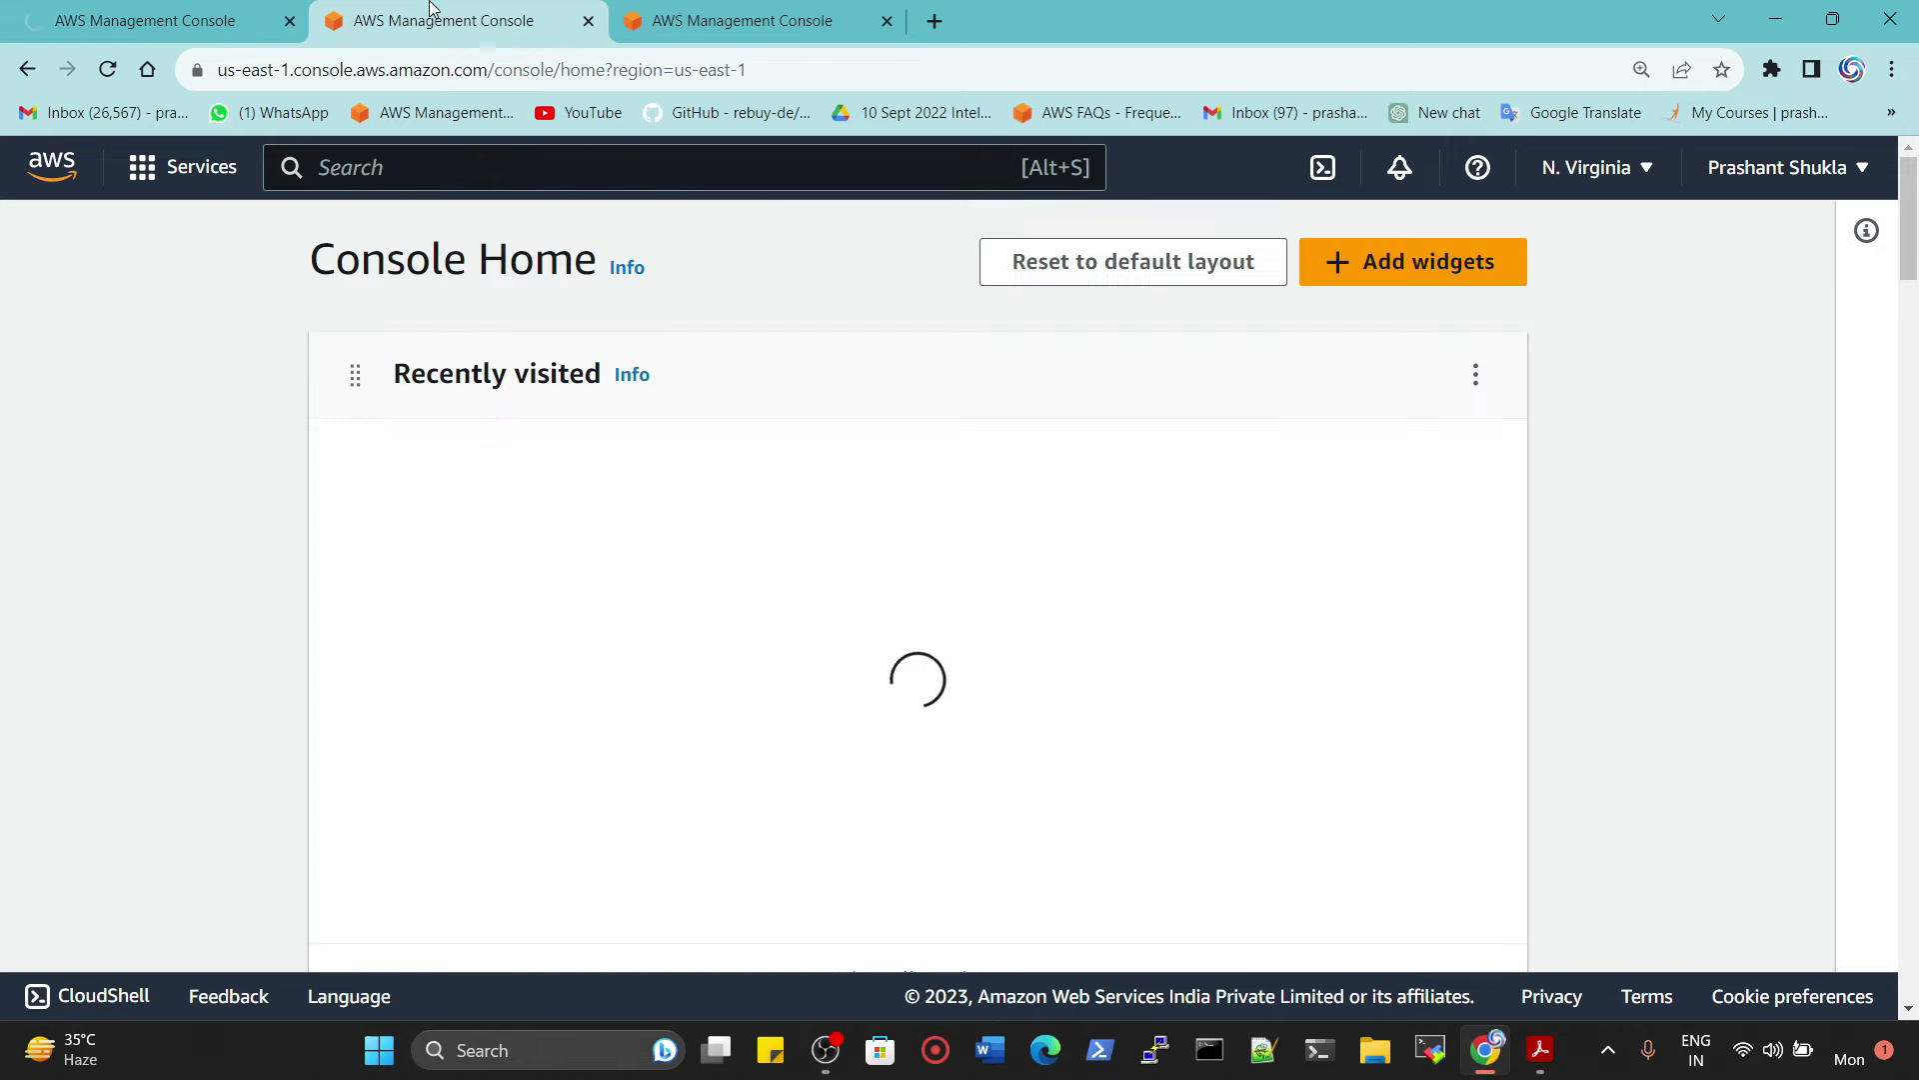
text(s)
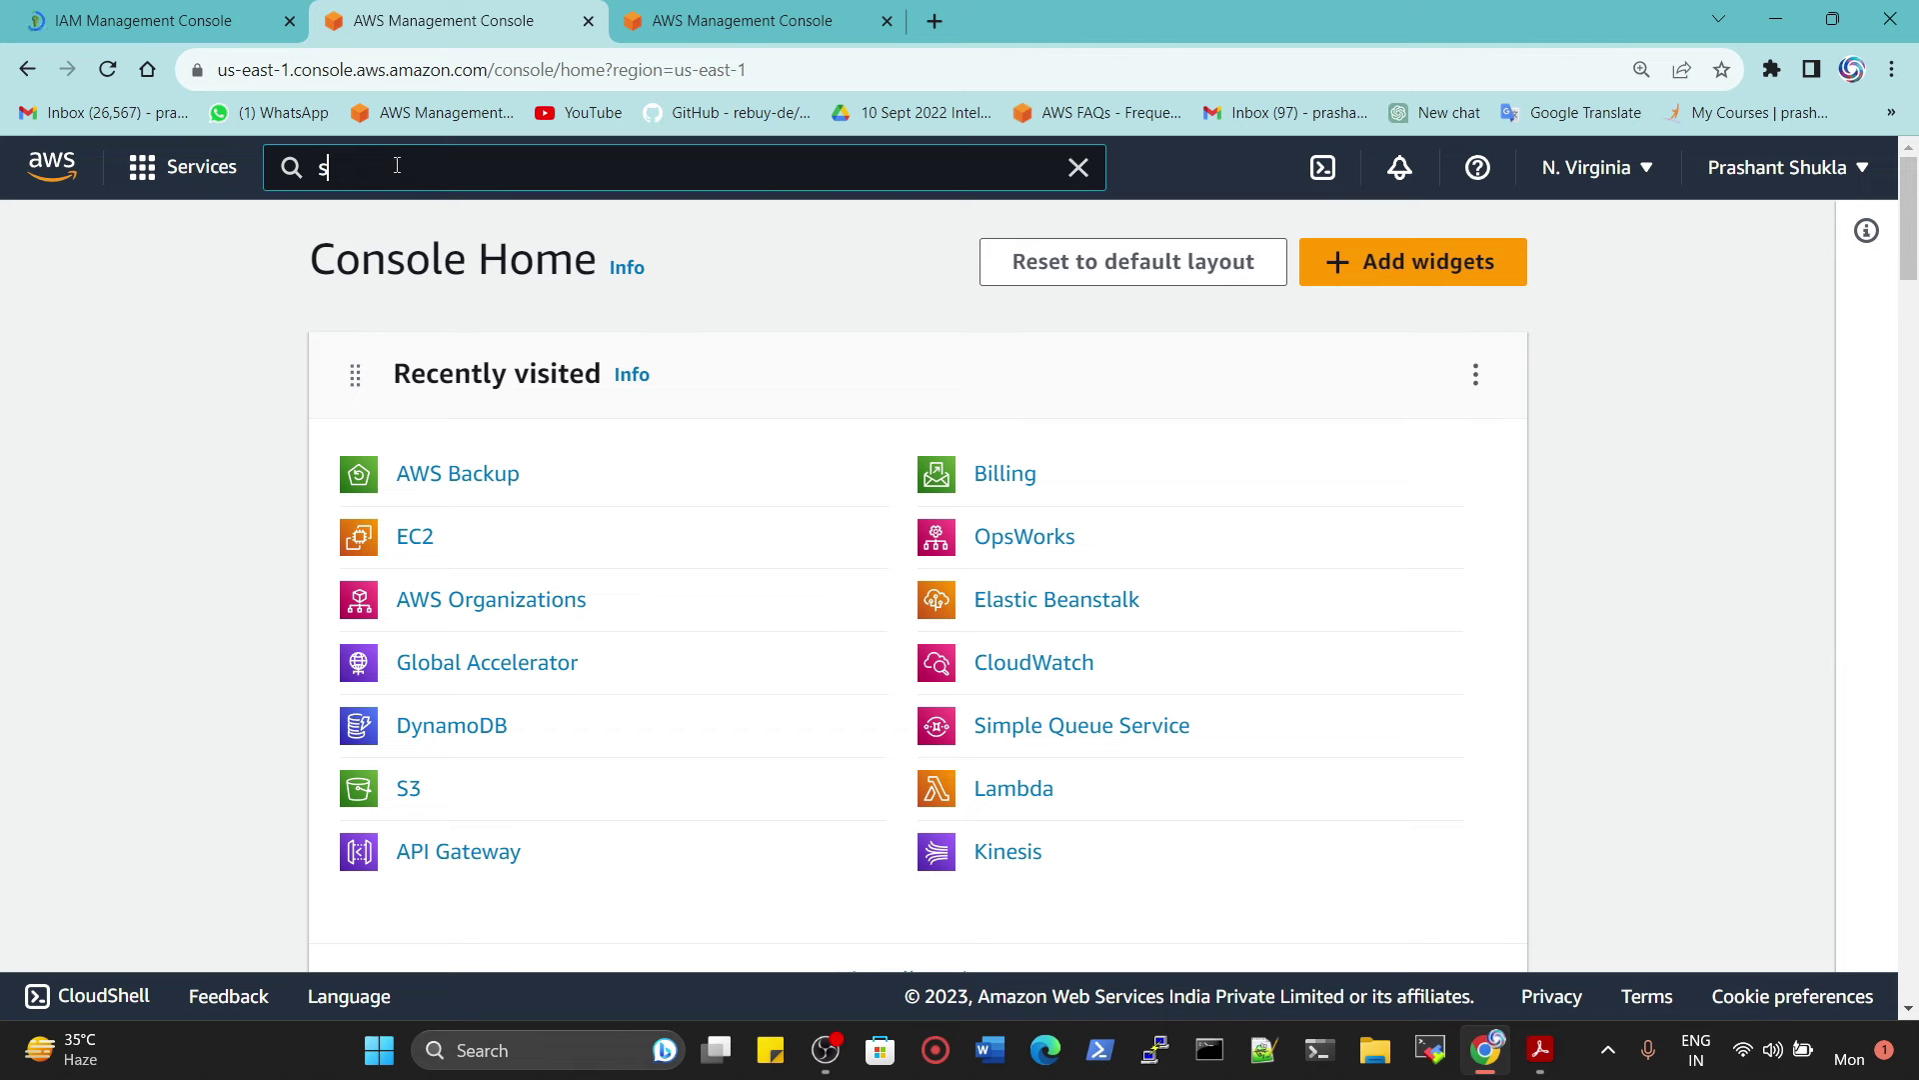
text(3)
click(753, 470)
Step: Open DynamoDB in the third console tab and view its list of tables
click(720, 20)
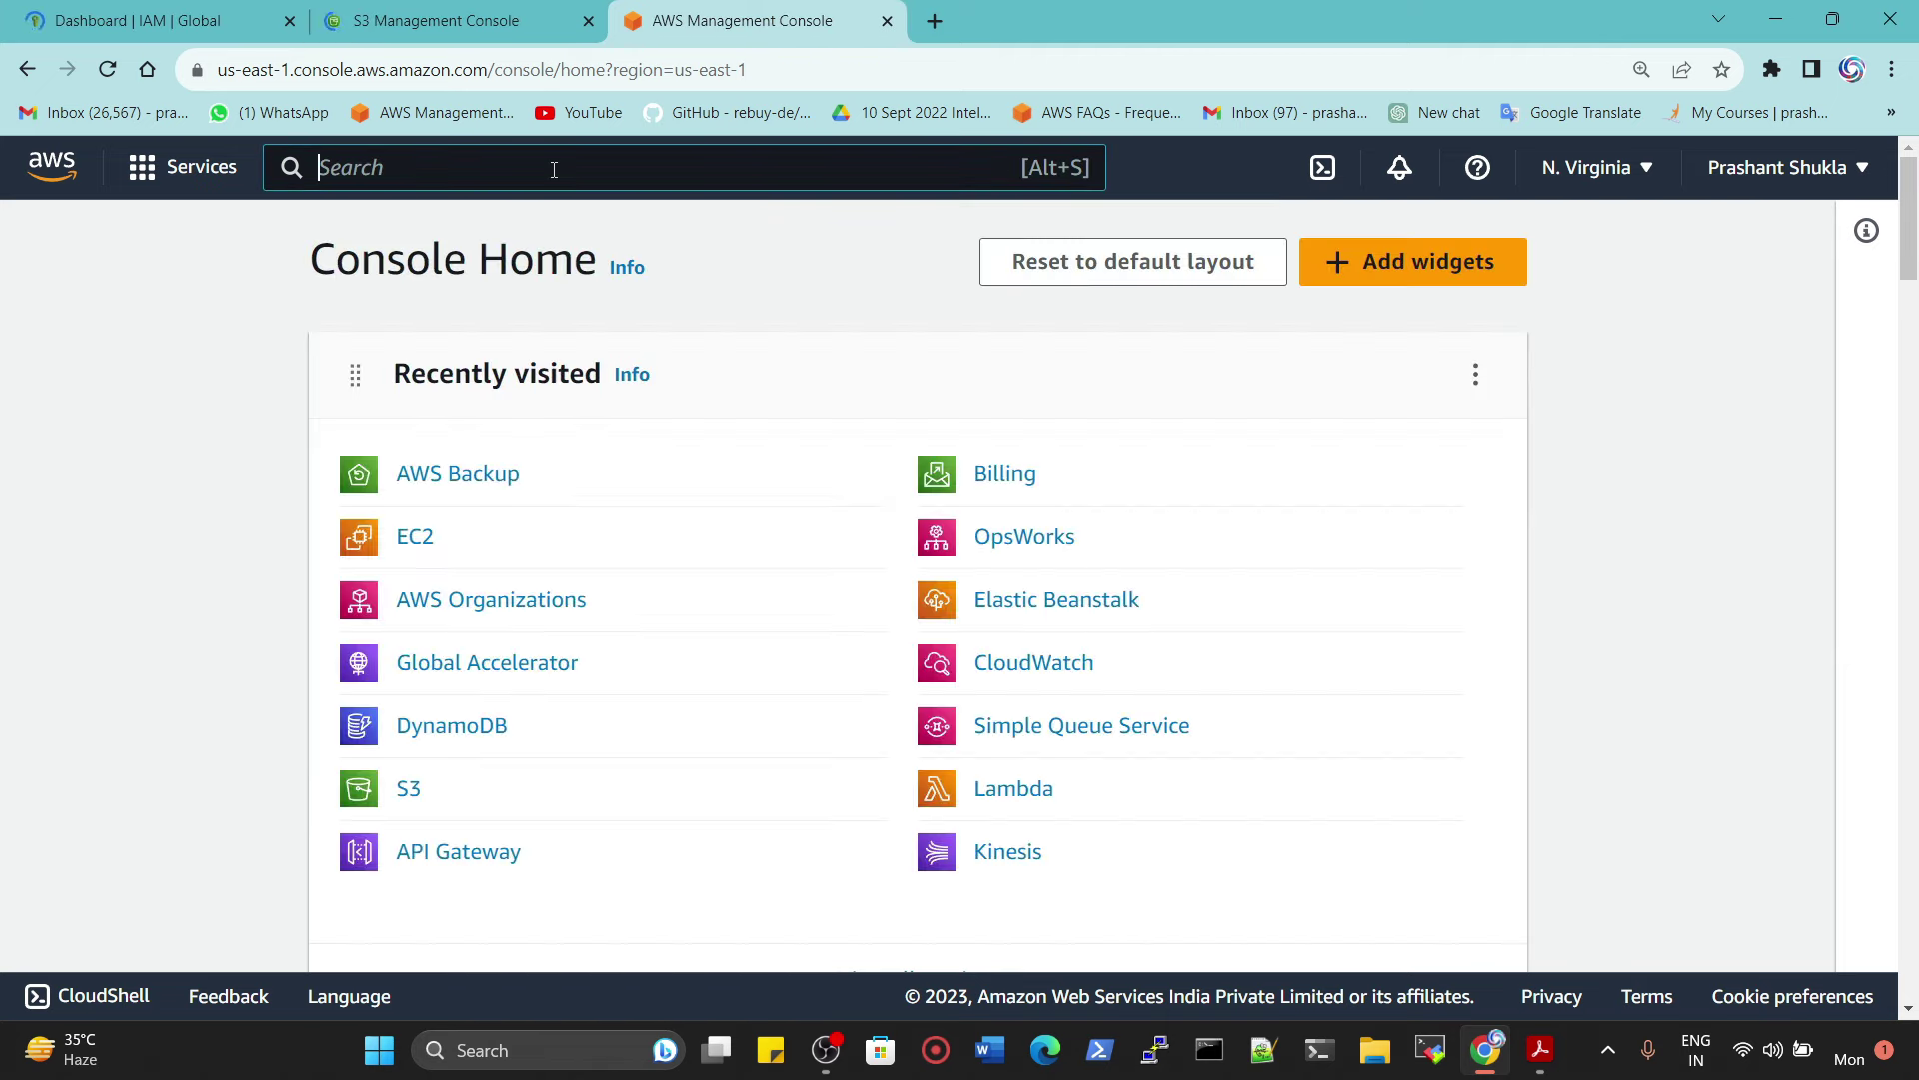
text(Dyna)
key(BackSpace)
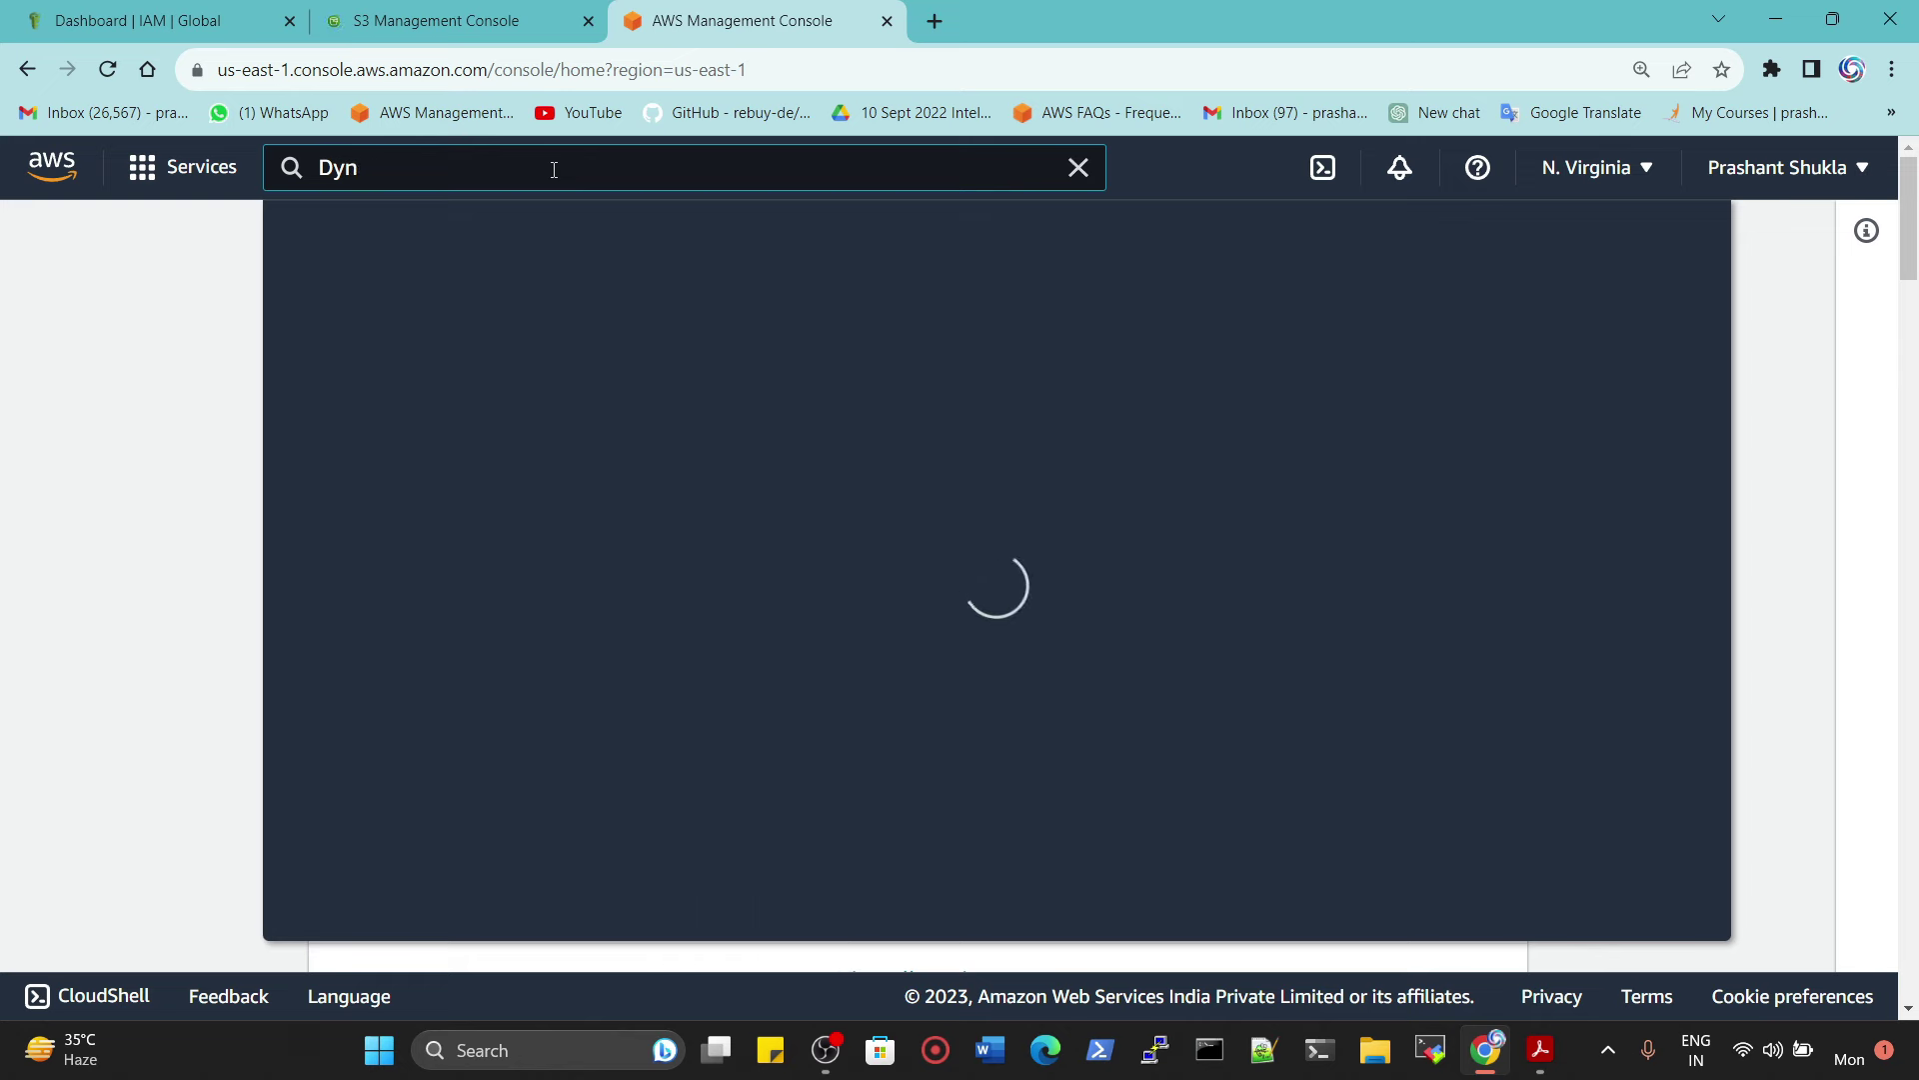
text(amo)
click(816, 469)
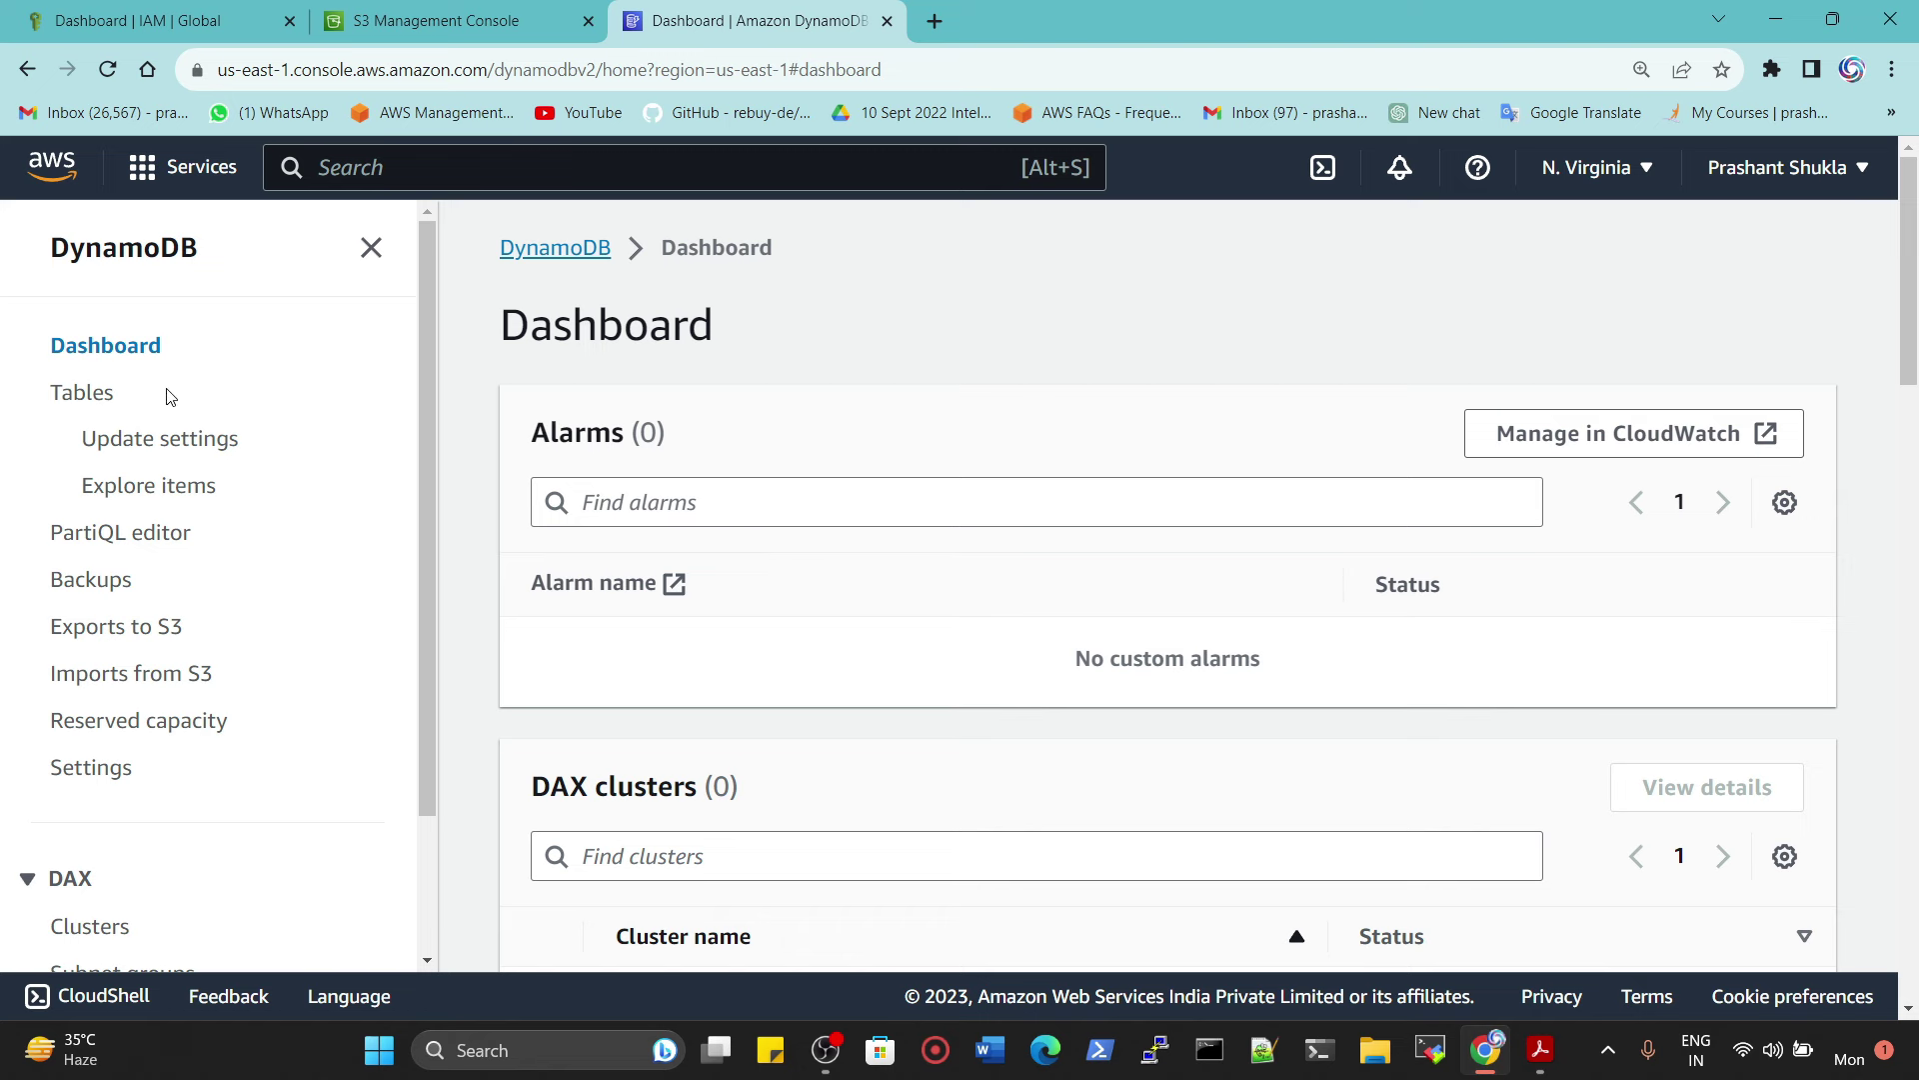
click(80, 392)
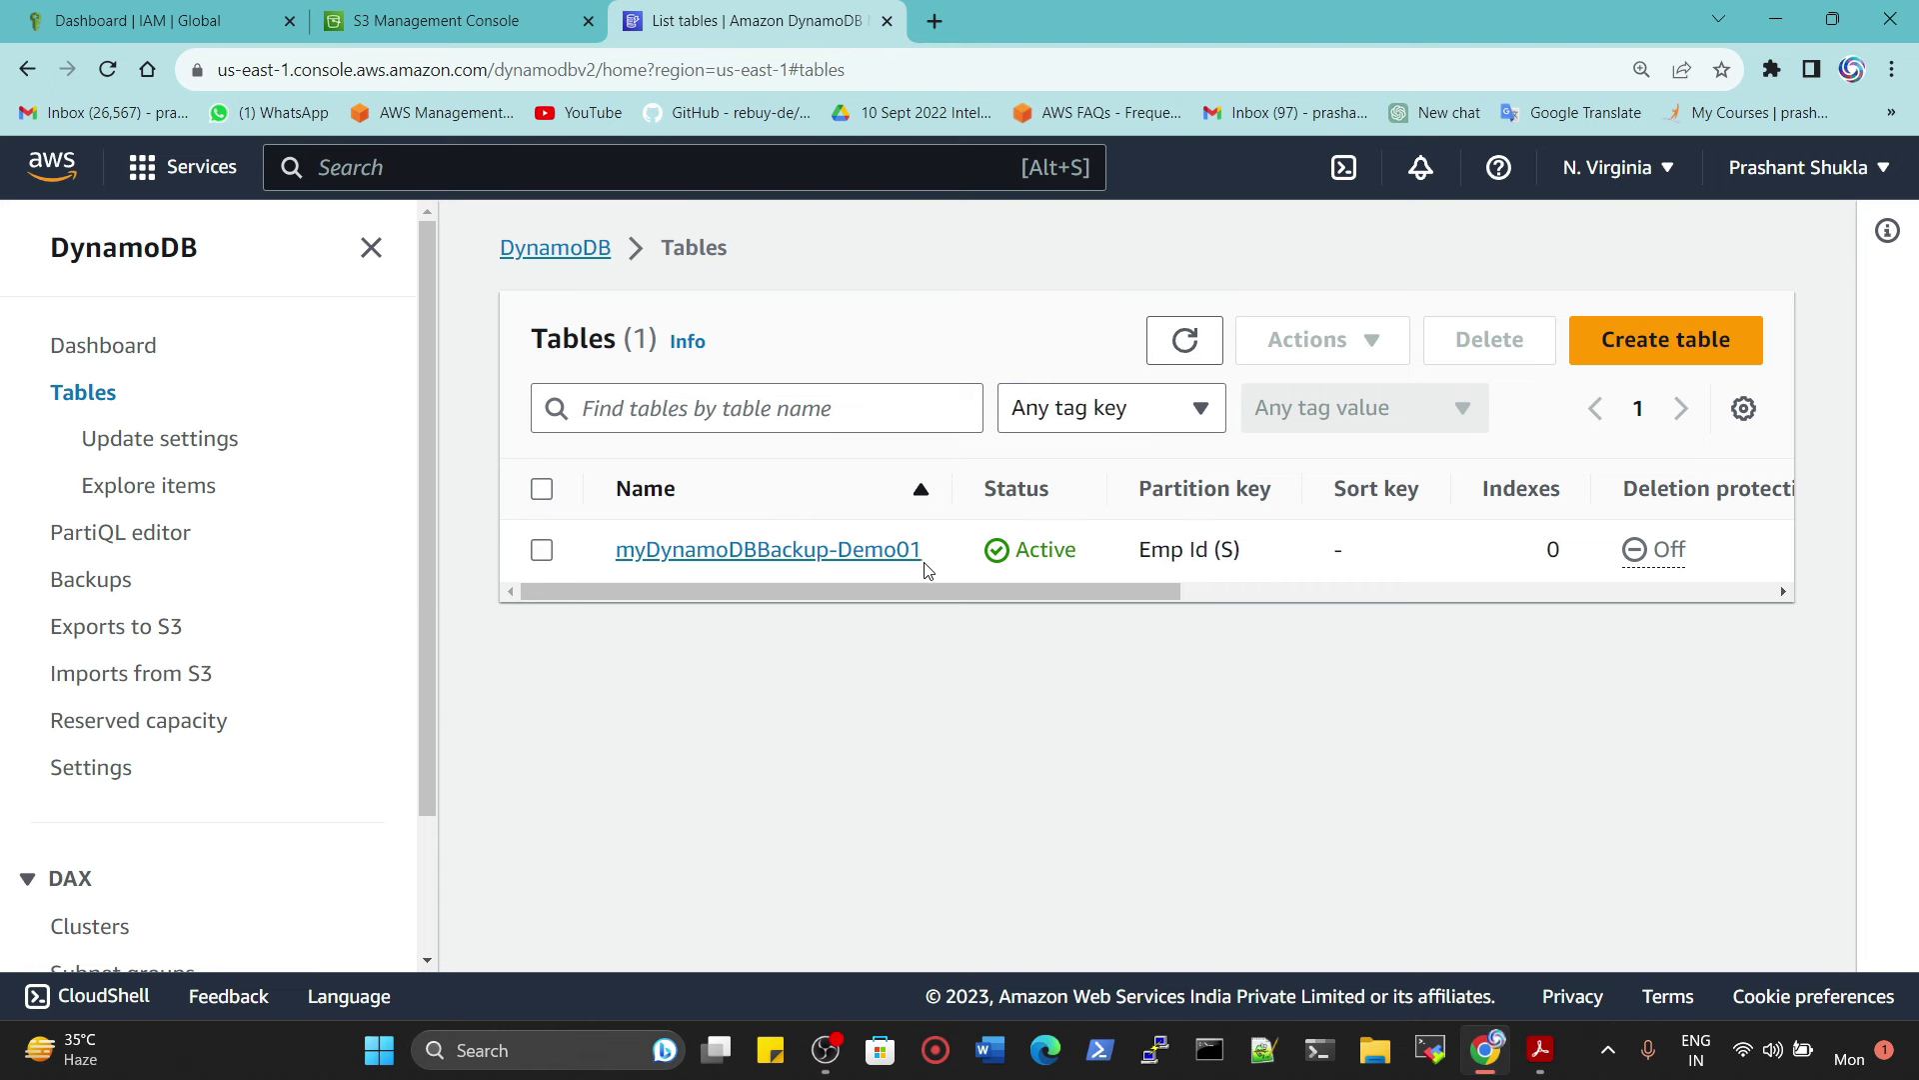
mouse_move(928, 558)
mouse_down()
mouse_move(612, 581)
mouse_move(1157, 634)
mouse_move(948, 586)
mouse_up()
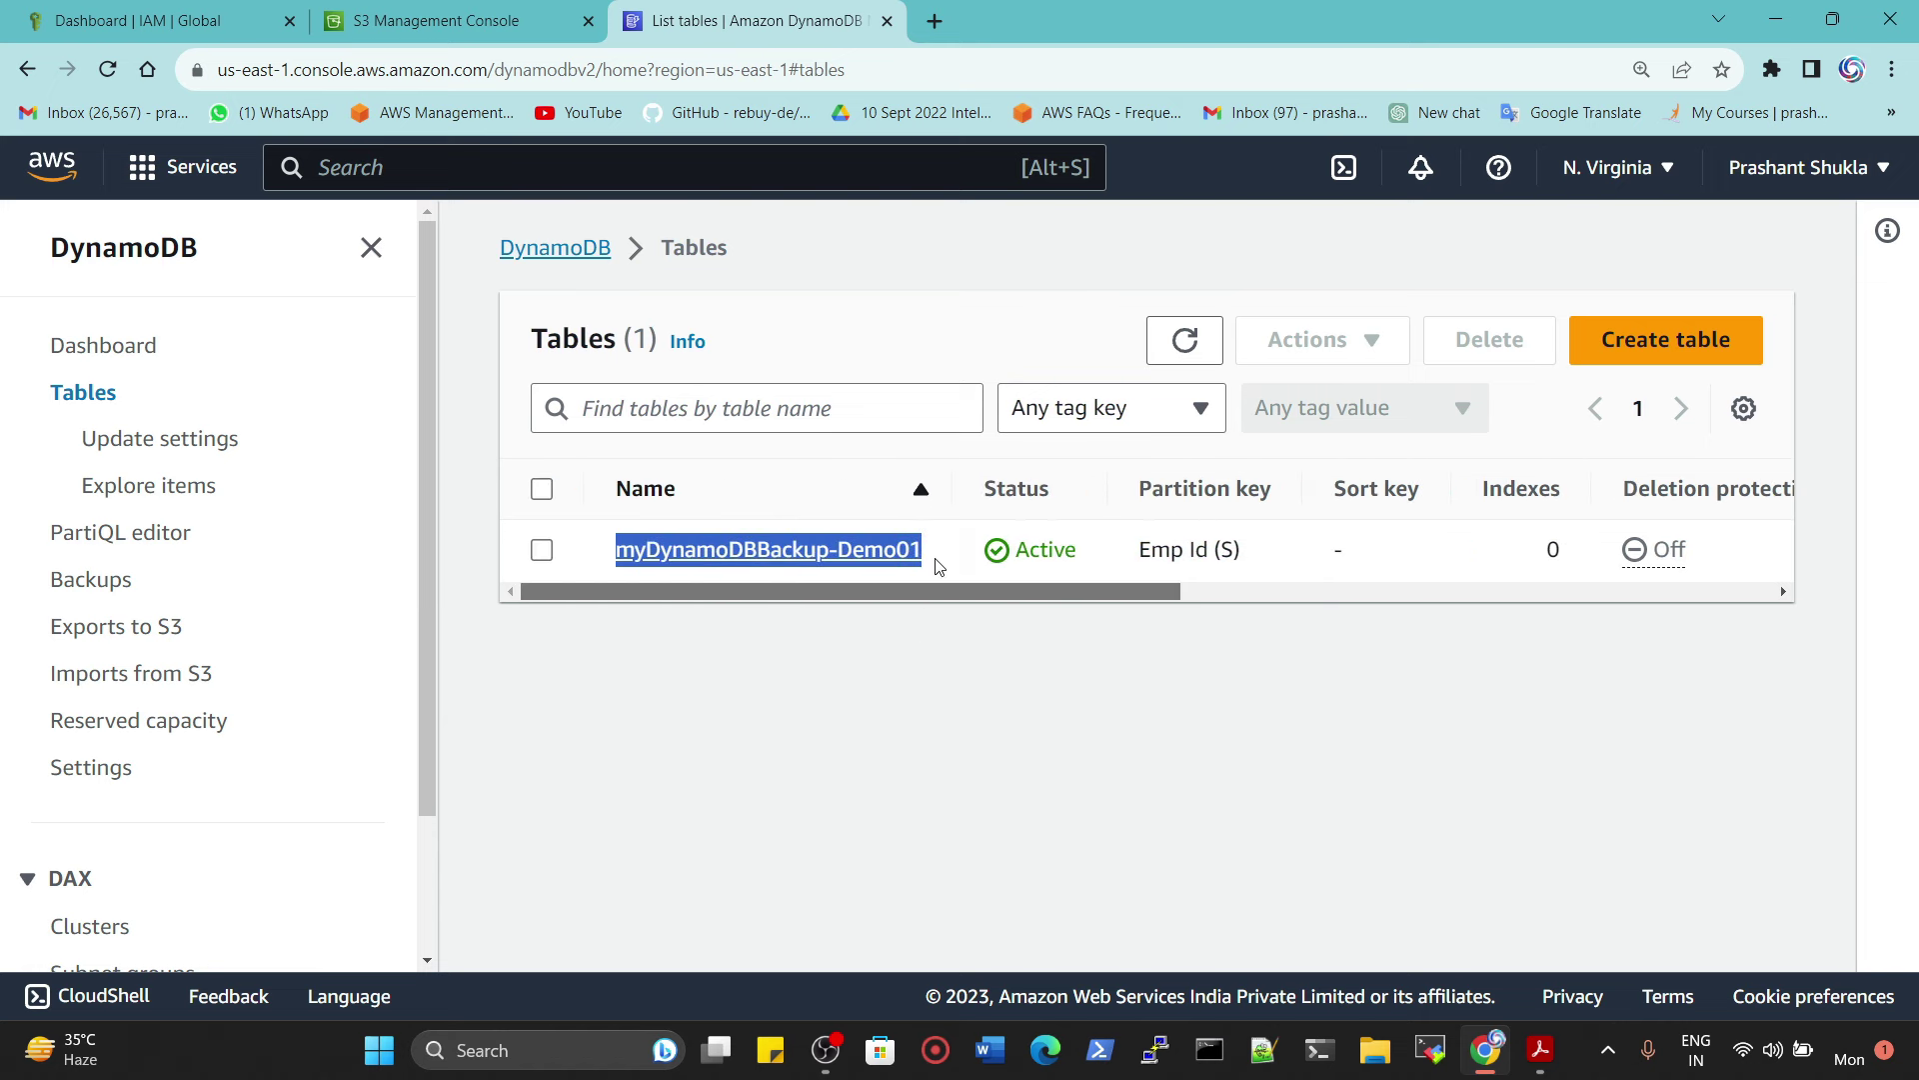
click(939, 564)
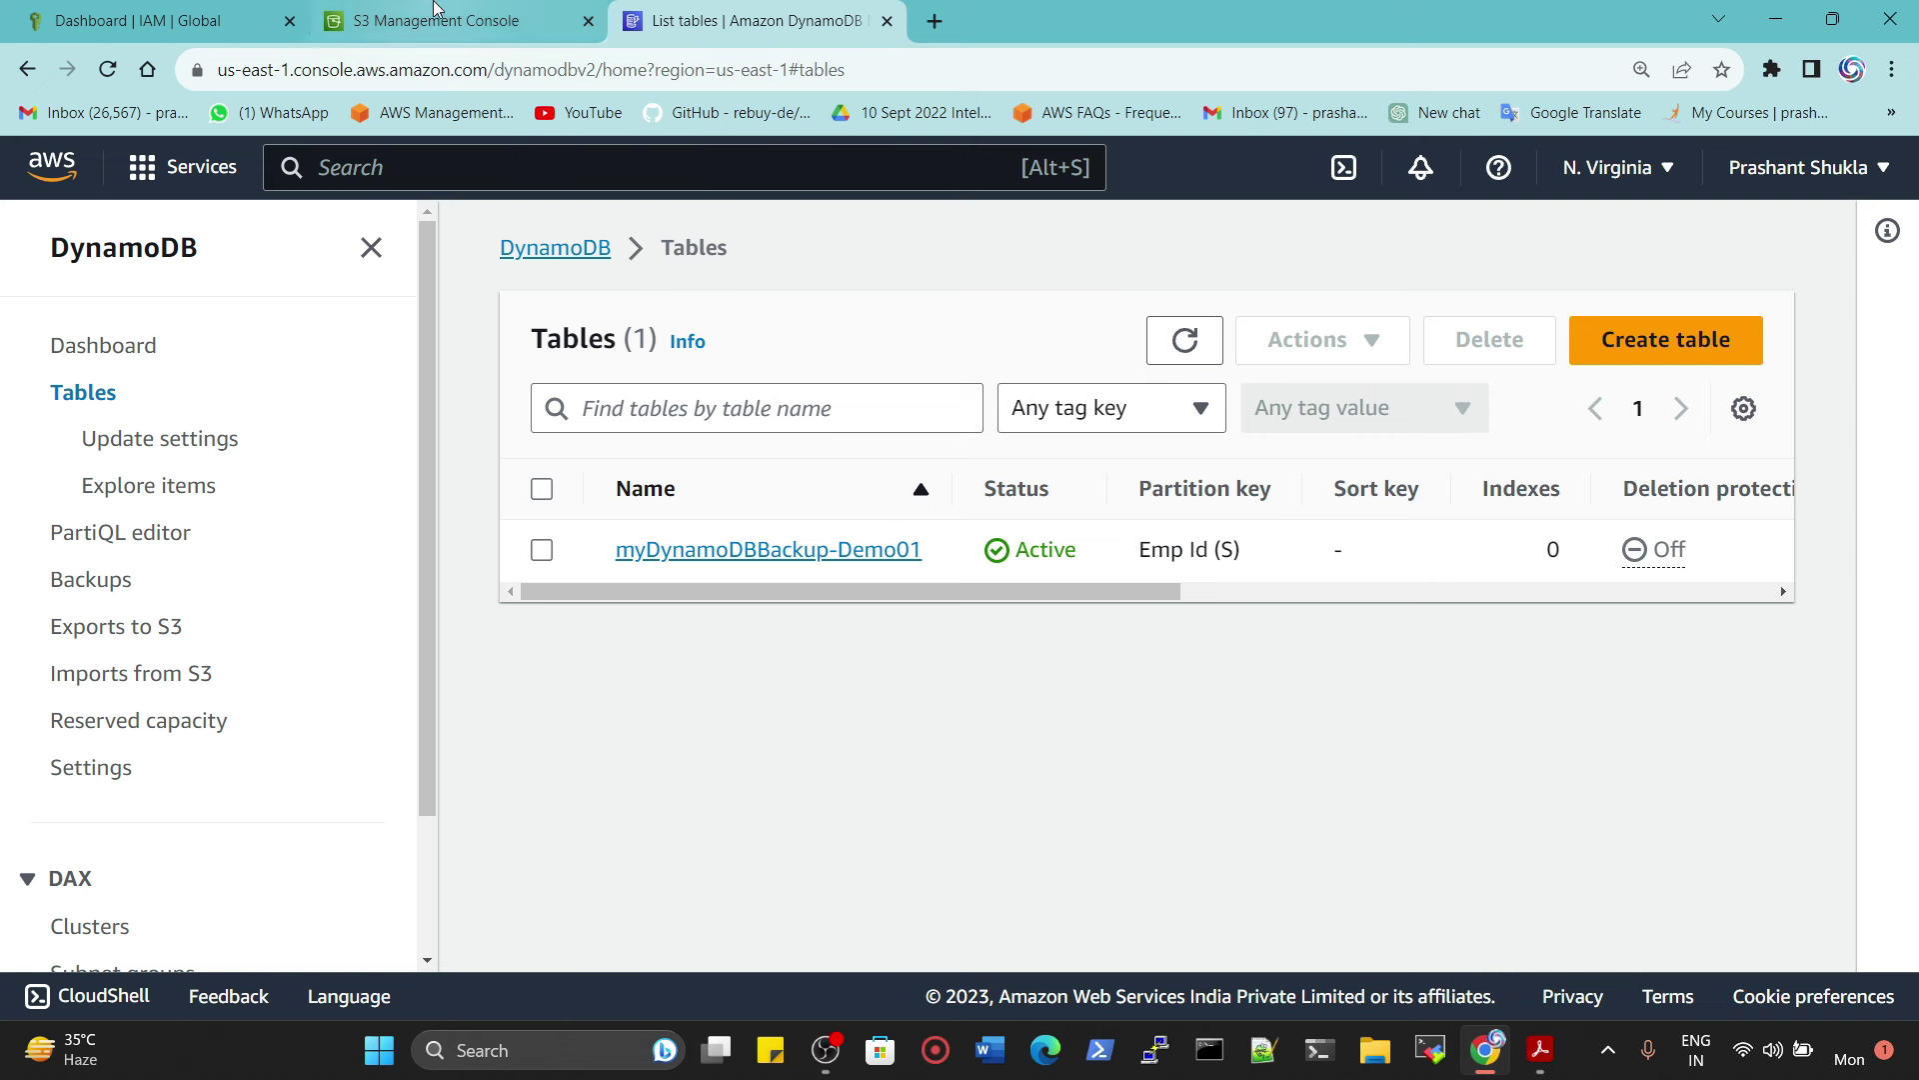
Step: Reorder the browser tabs so that S3 comes first, DynamoDB second and IAM third
drag(437, 10, 145, 15)
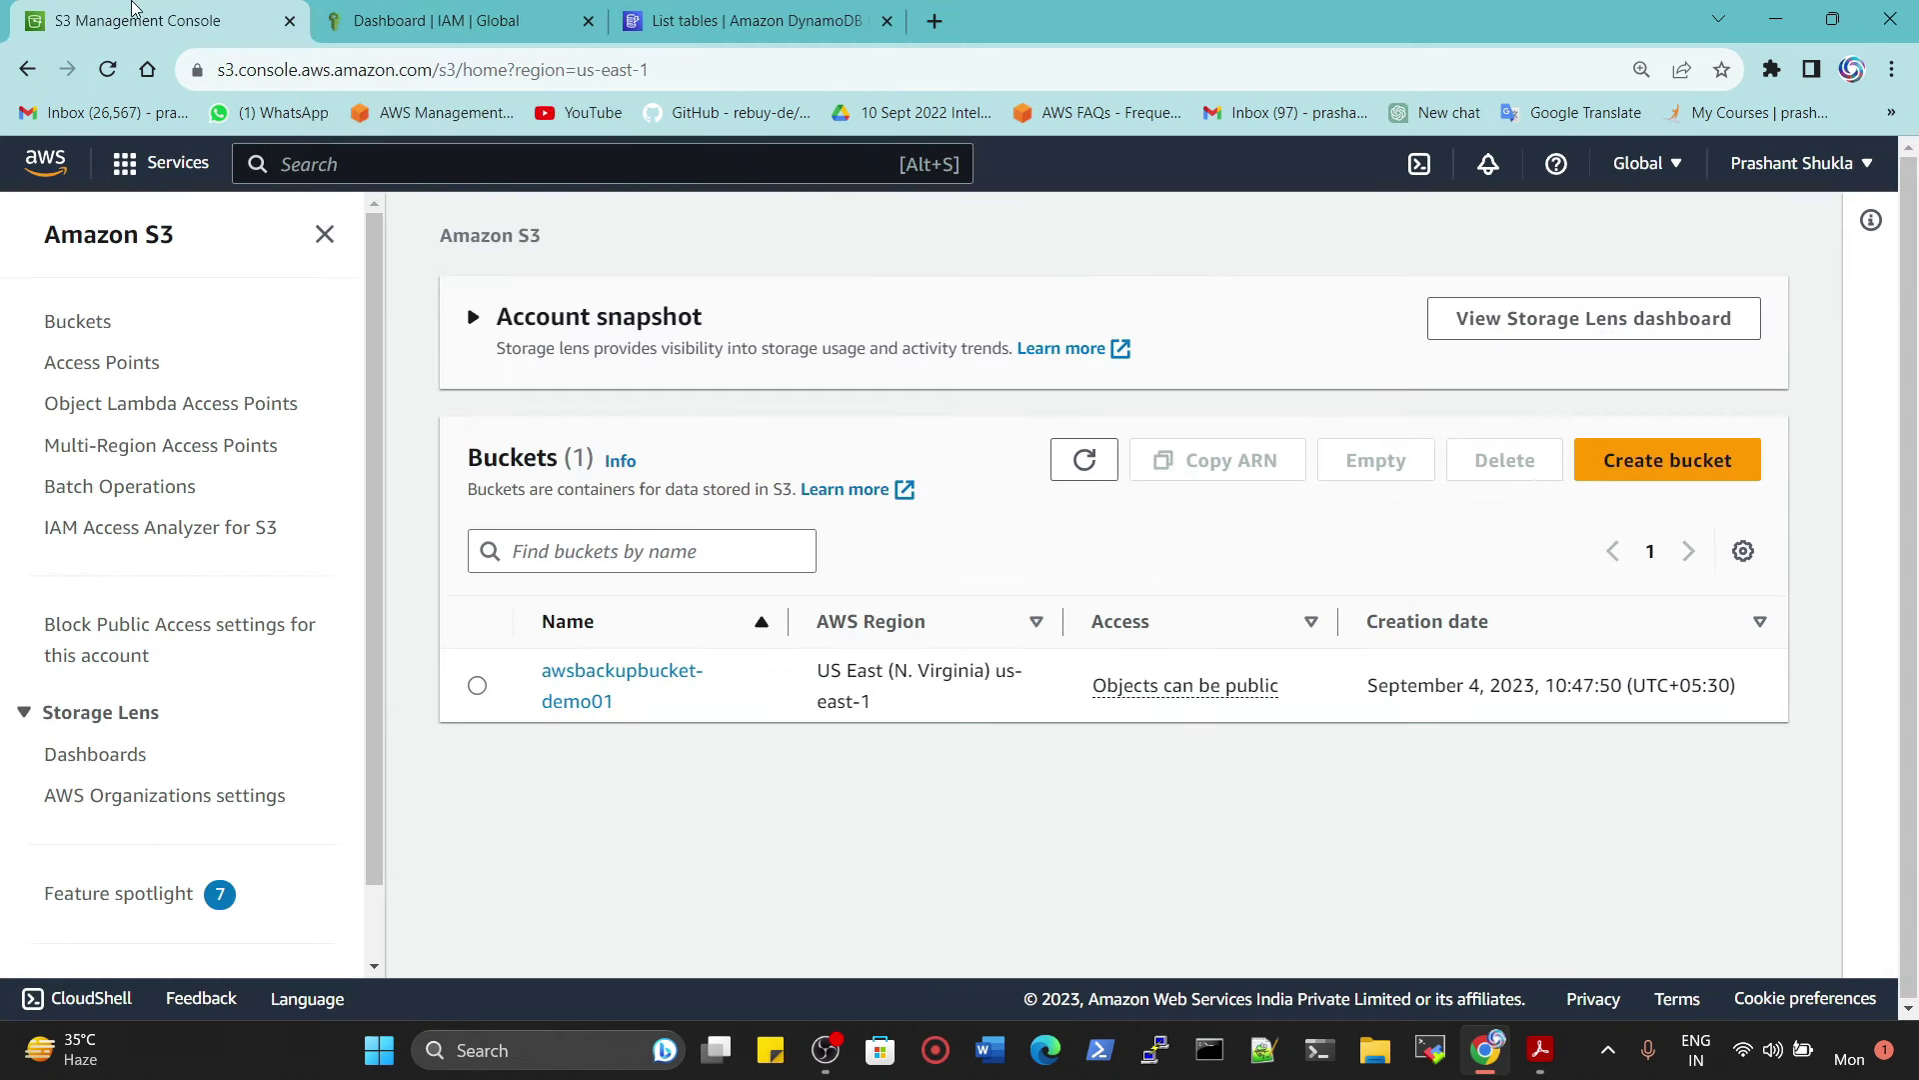
drag(440, 20, 739, 20)
click(150, 20)
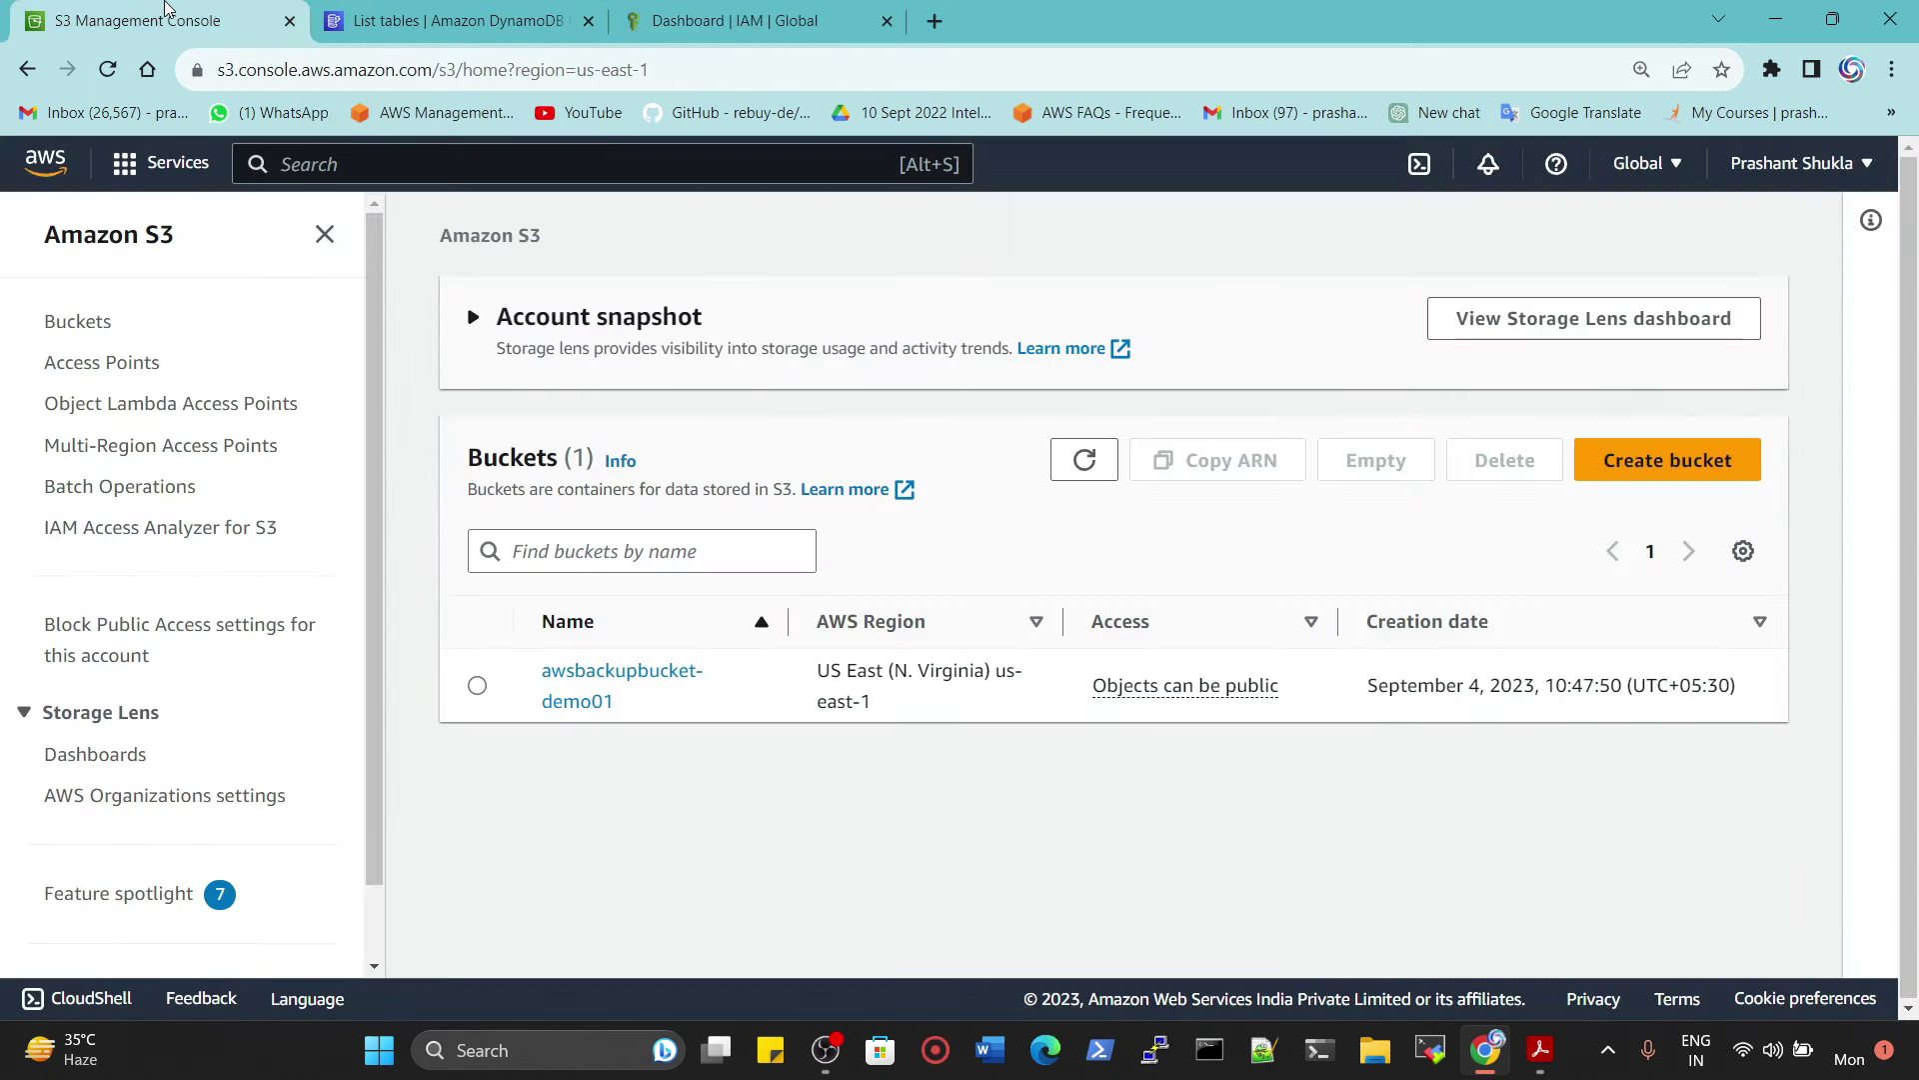
click(498, 18)
Step: Read through the IAM Identity Center announcement on the IAM dashboard and dismiss it
click(742, 15)
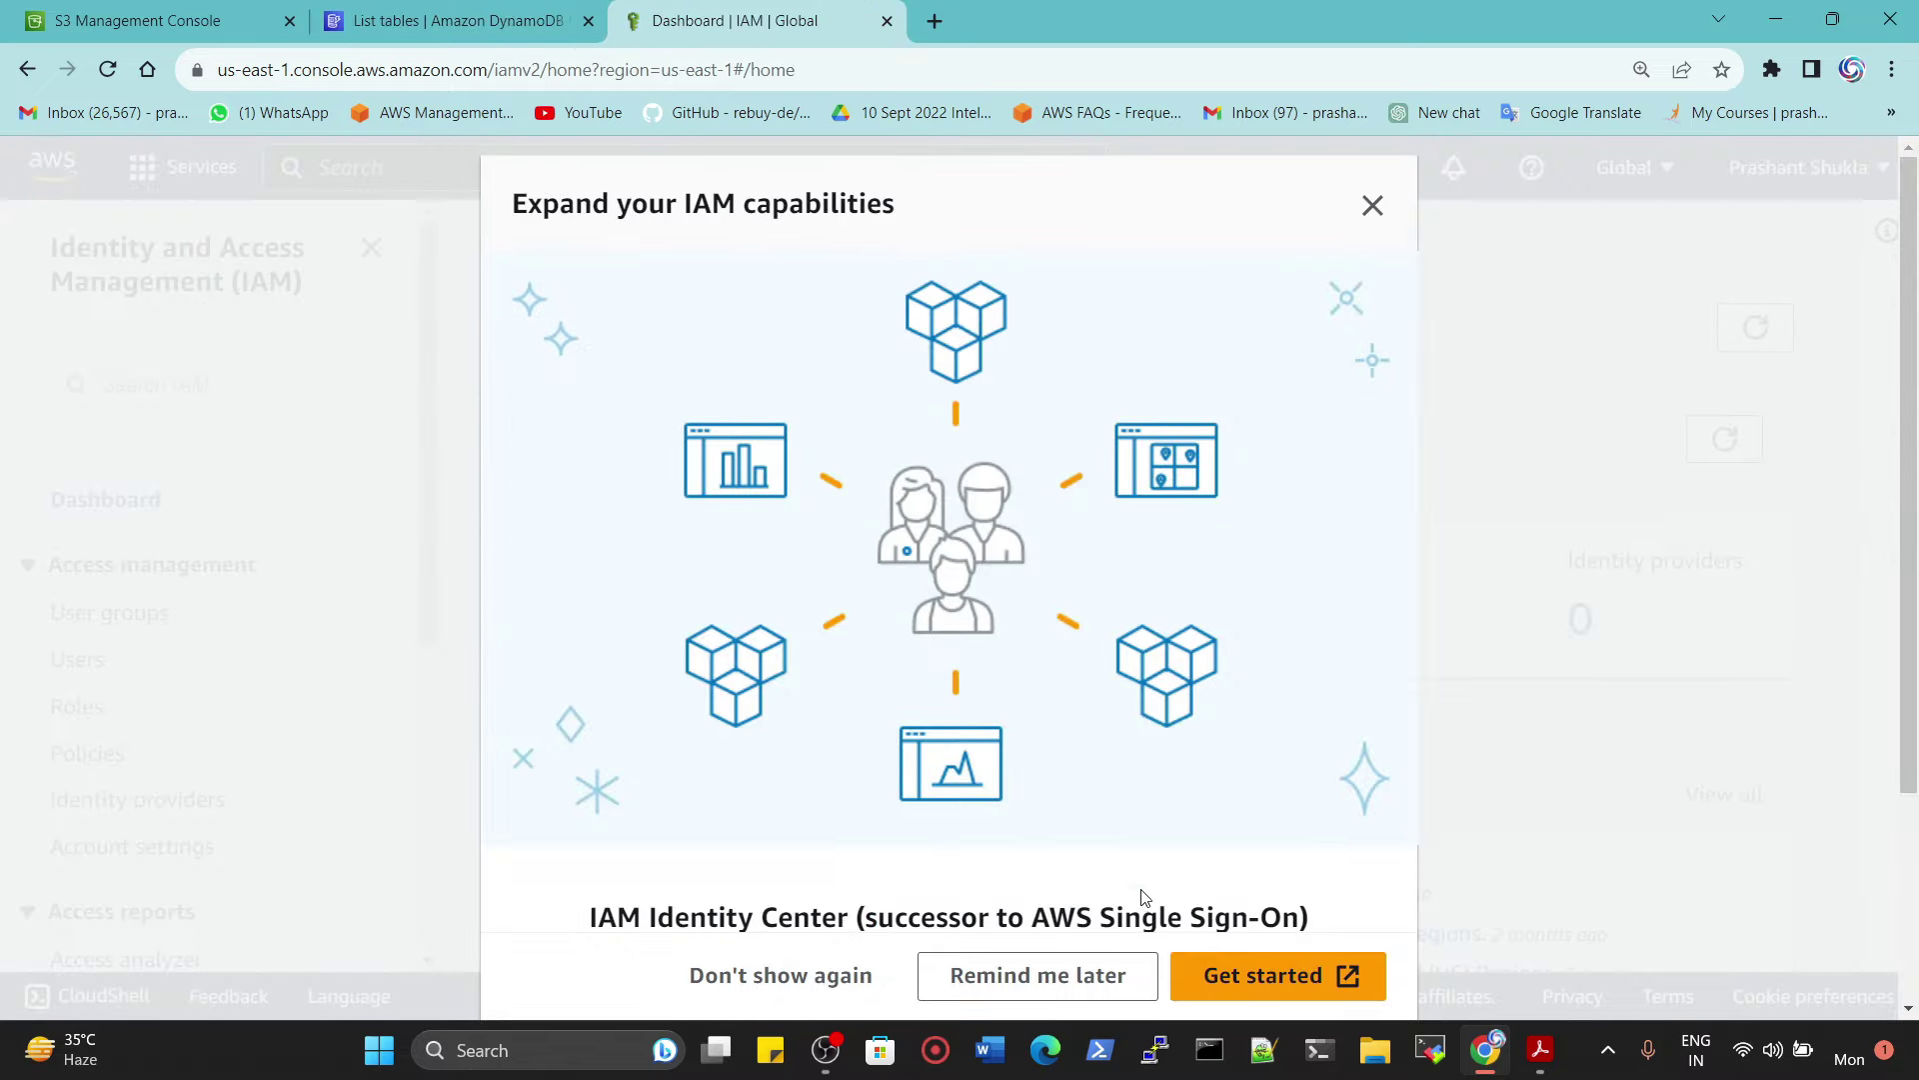
scroll(1098, 424, down, 3)
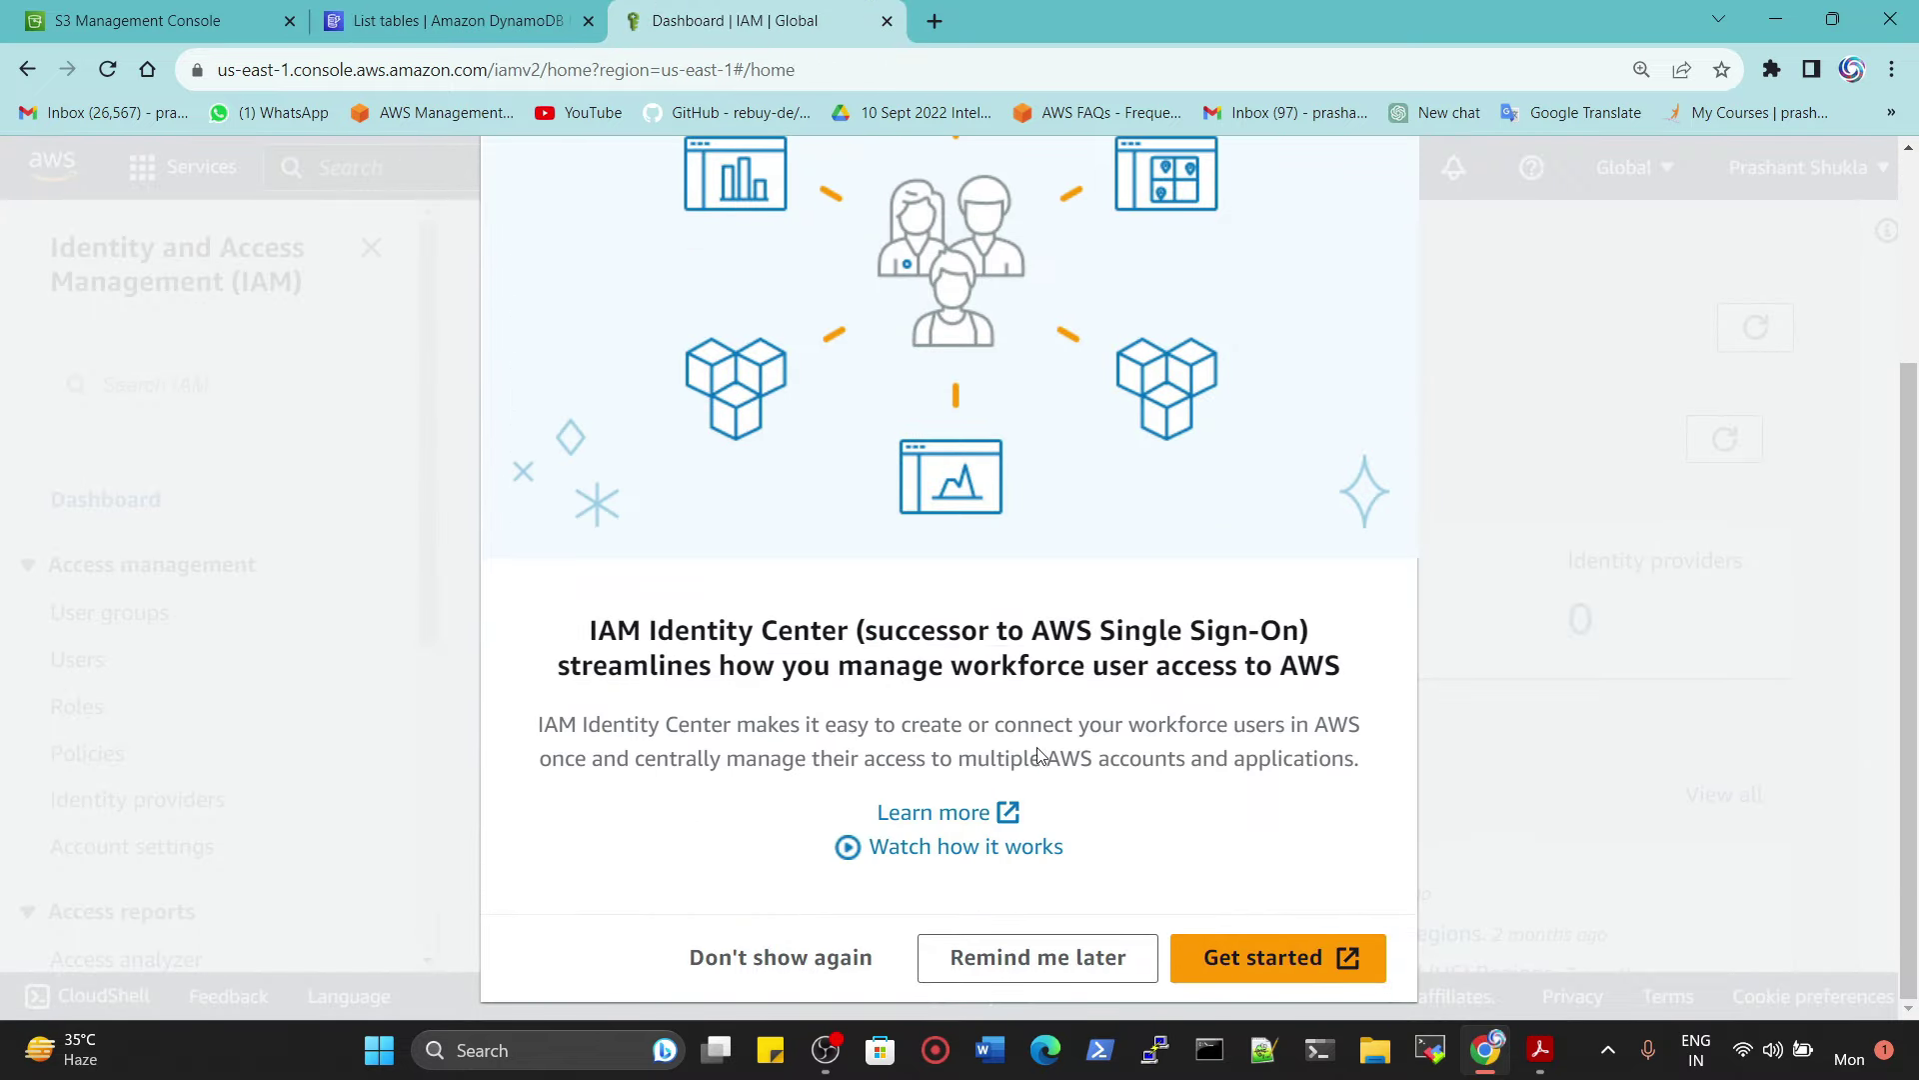
scroll(1137, 736, up, 1)
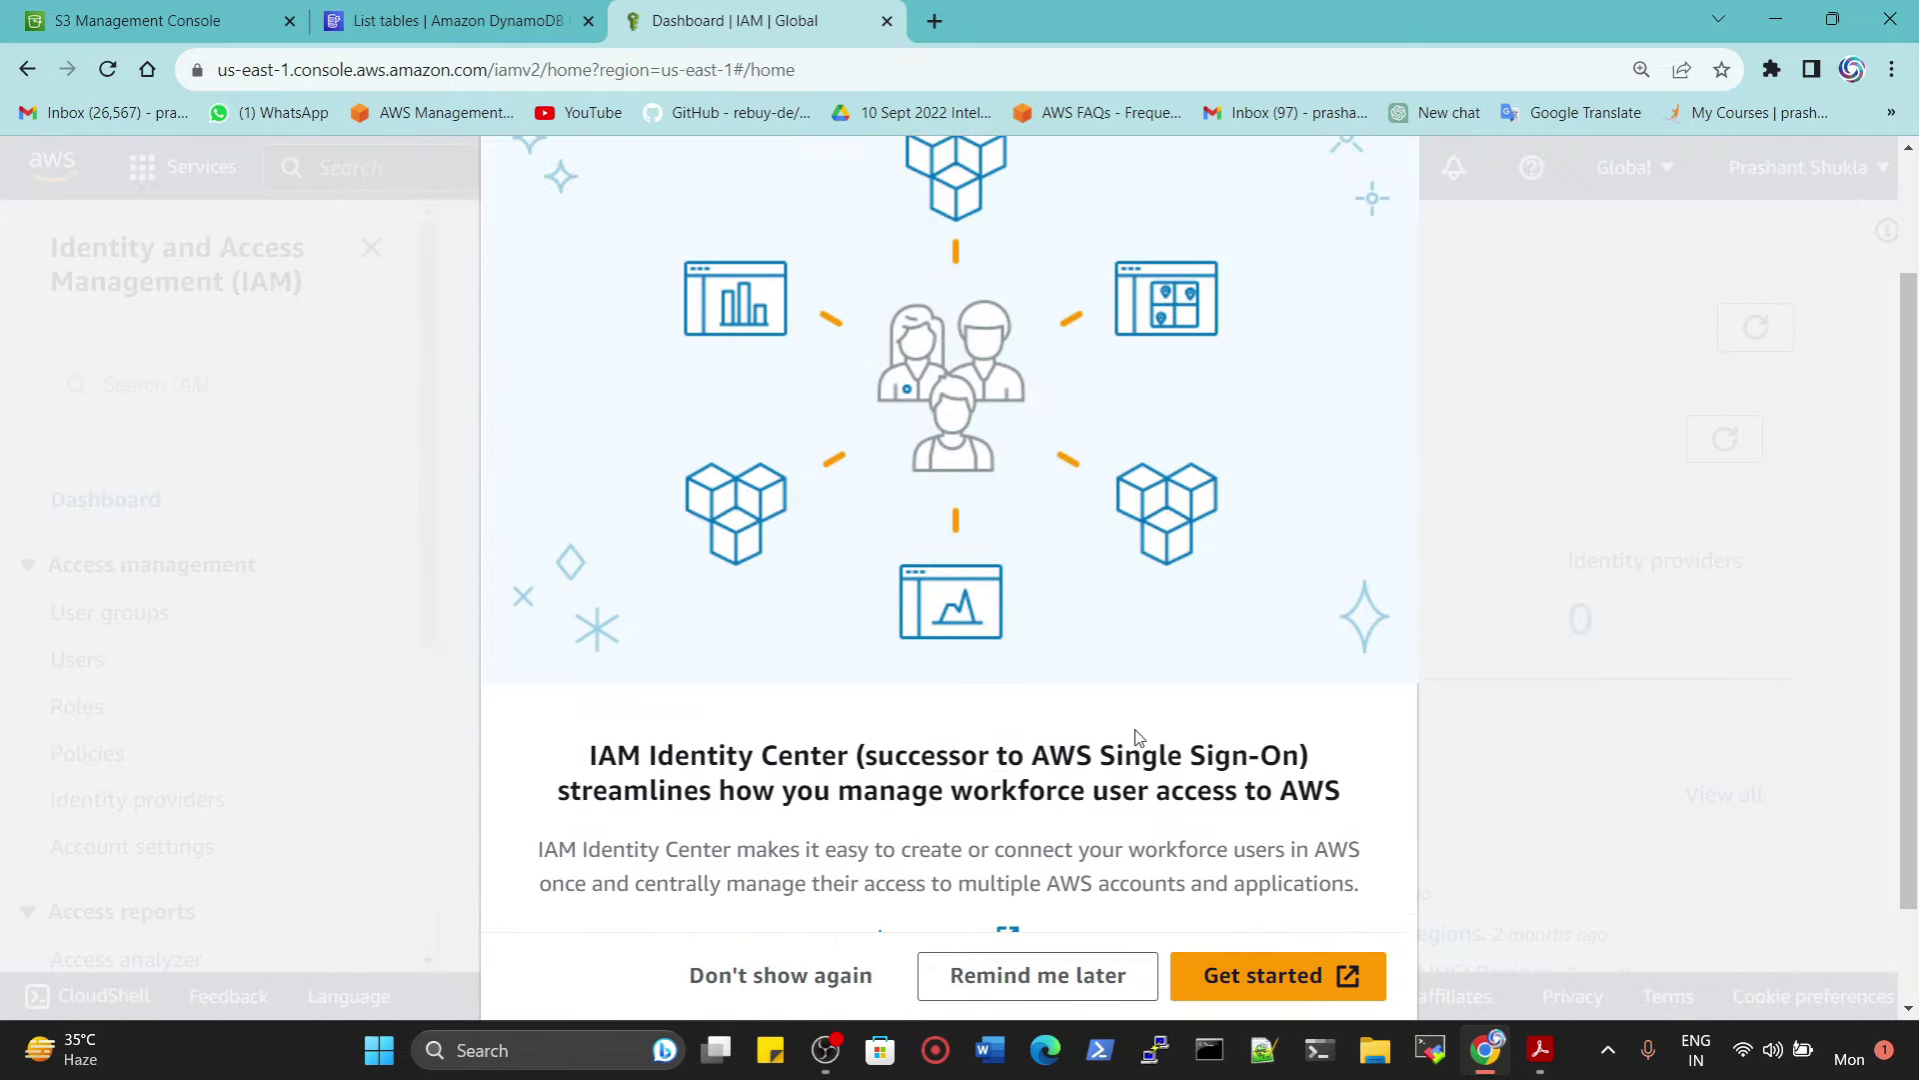
scroll(1247, 789, up, 1)
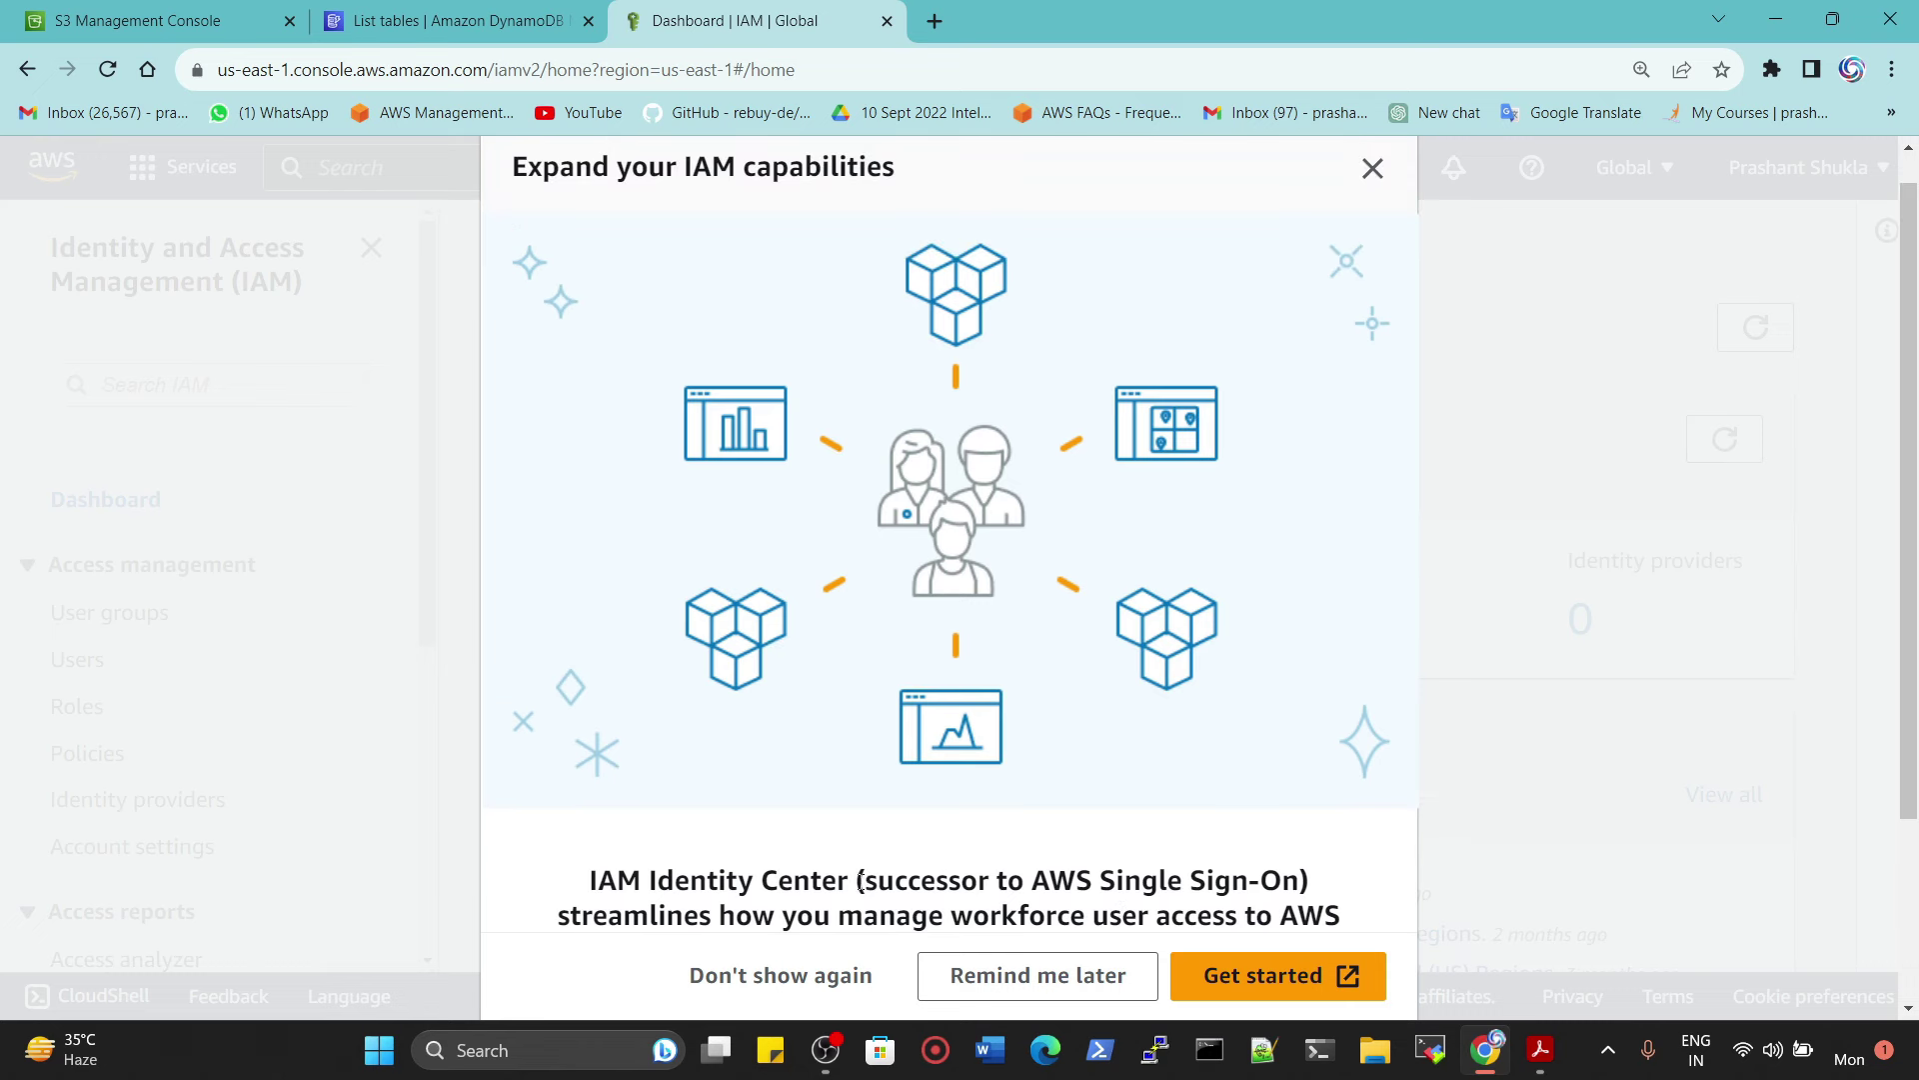
drag(861, 882, 1284, 886)
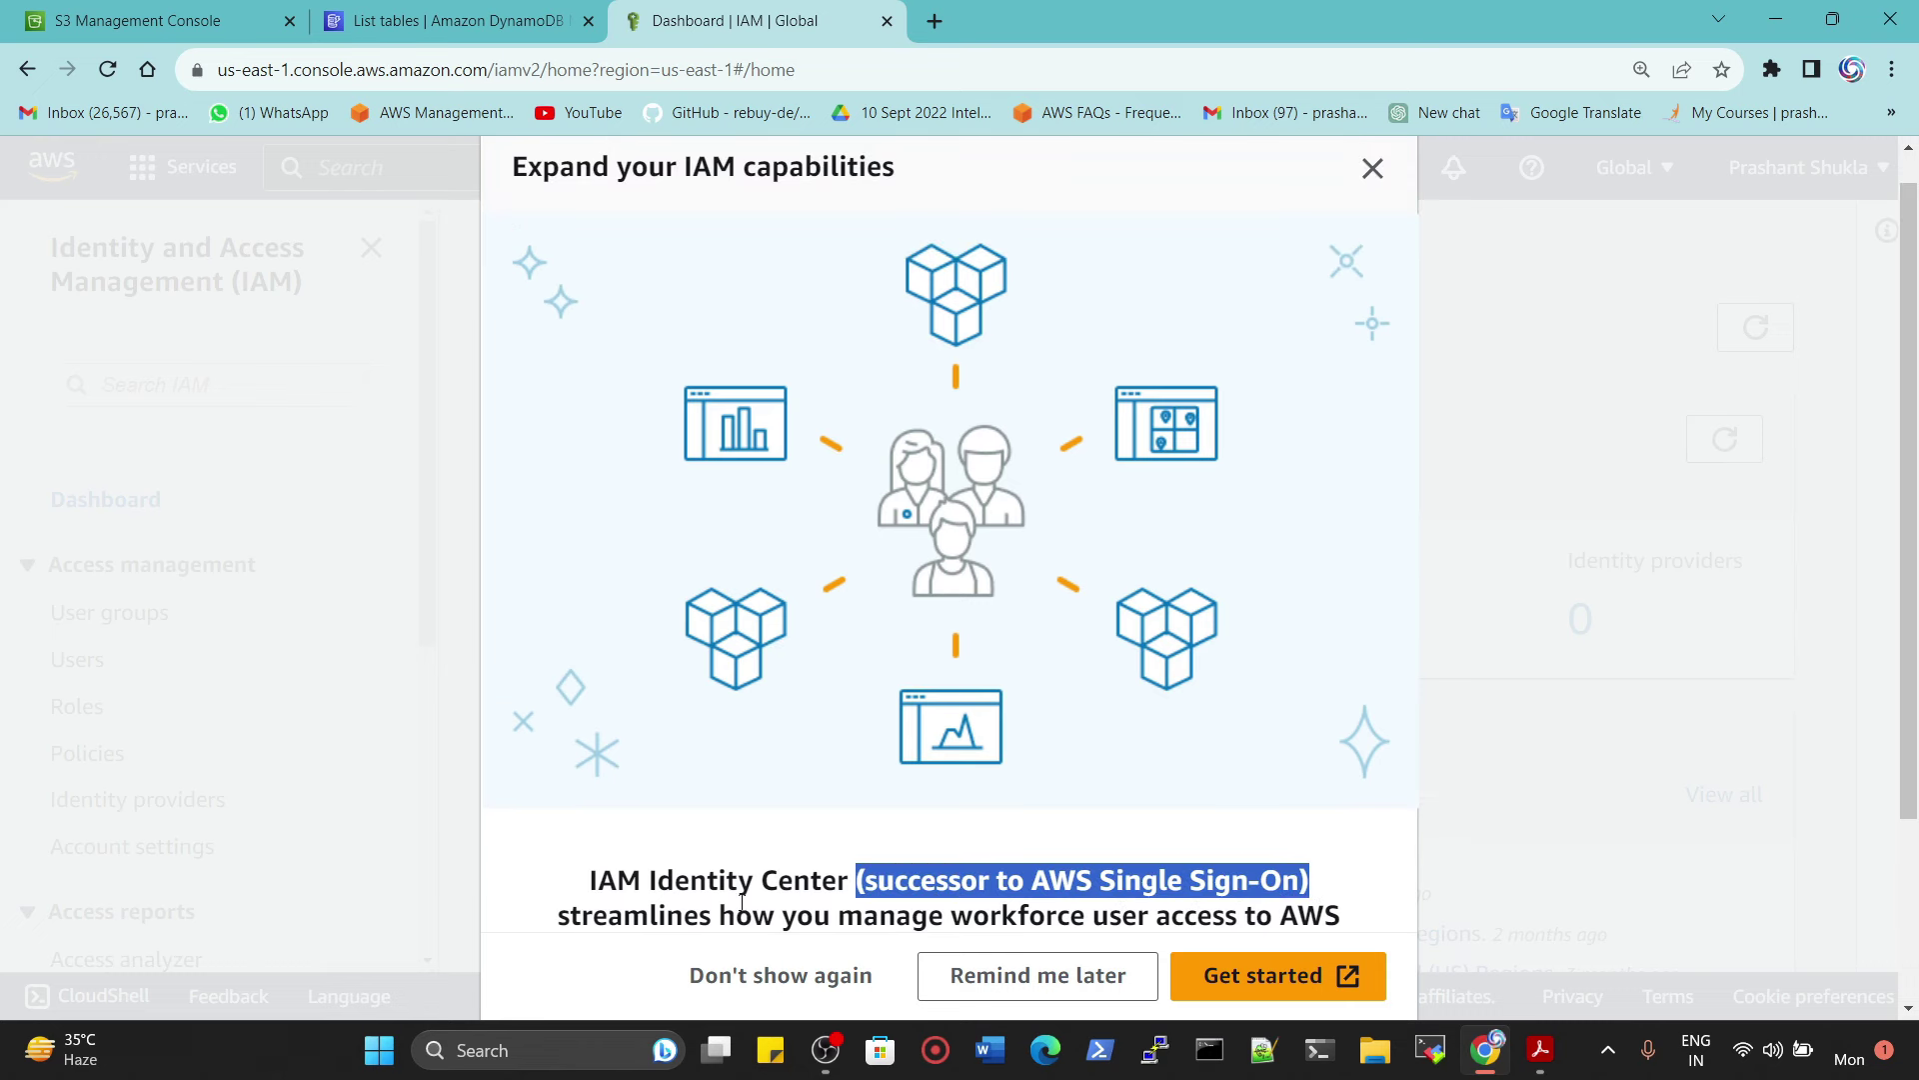
scroll(1041, 664, up, 1)
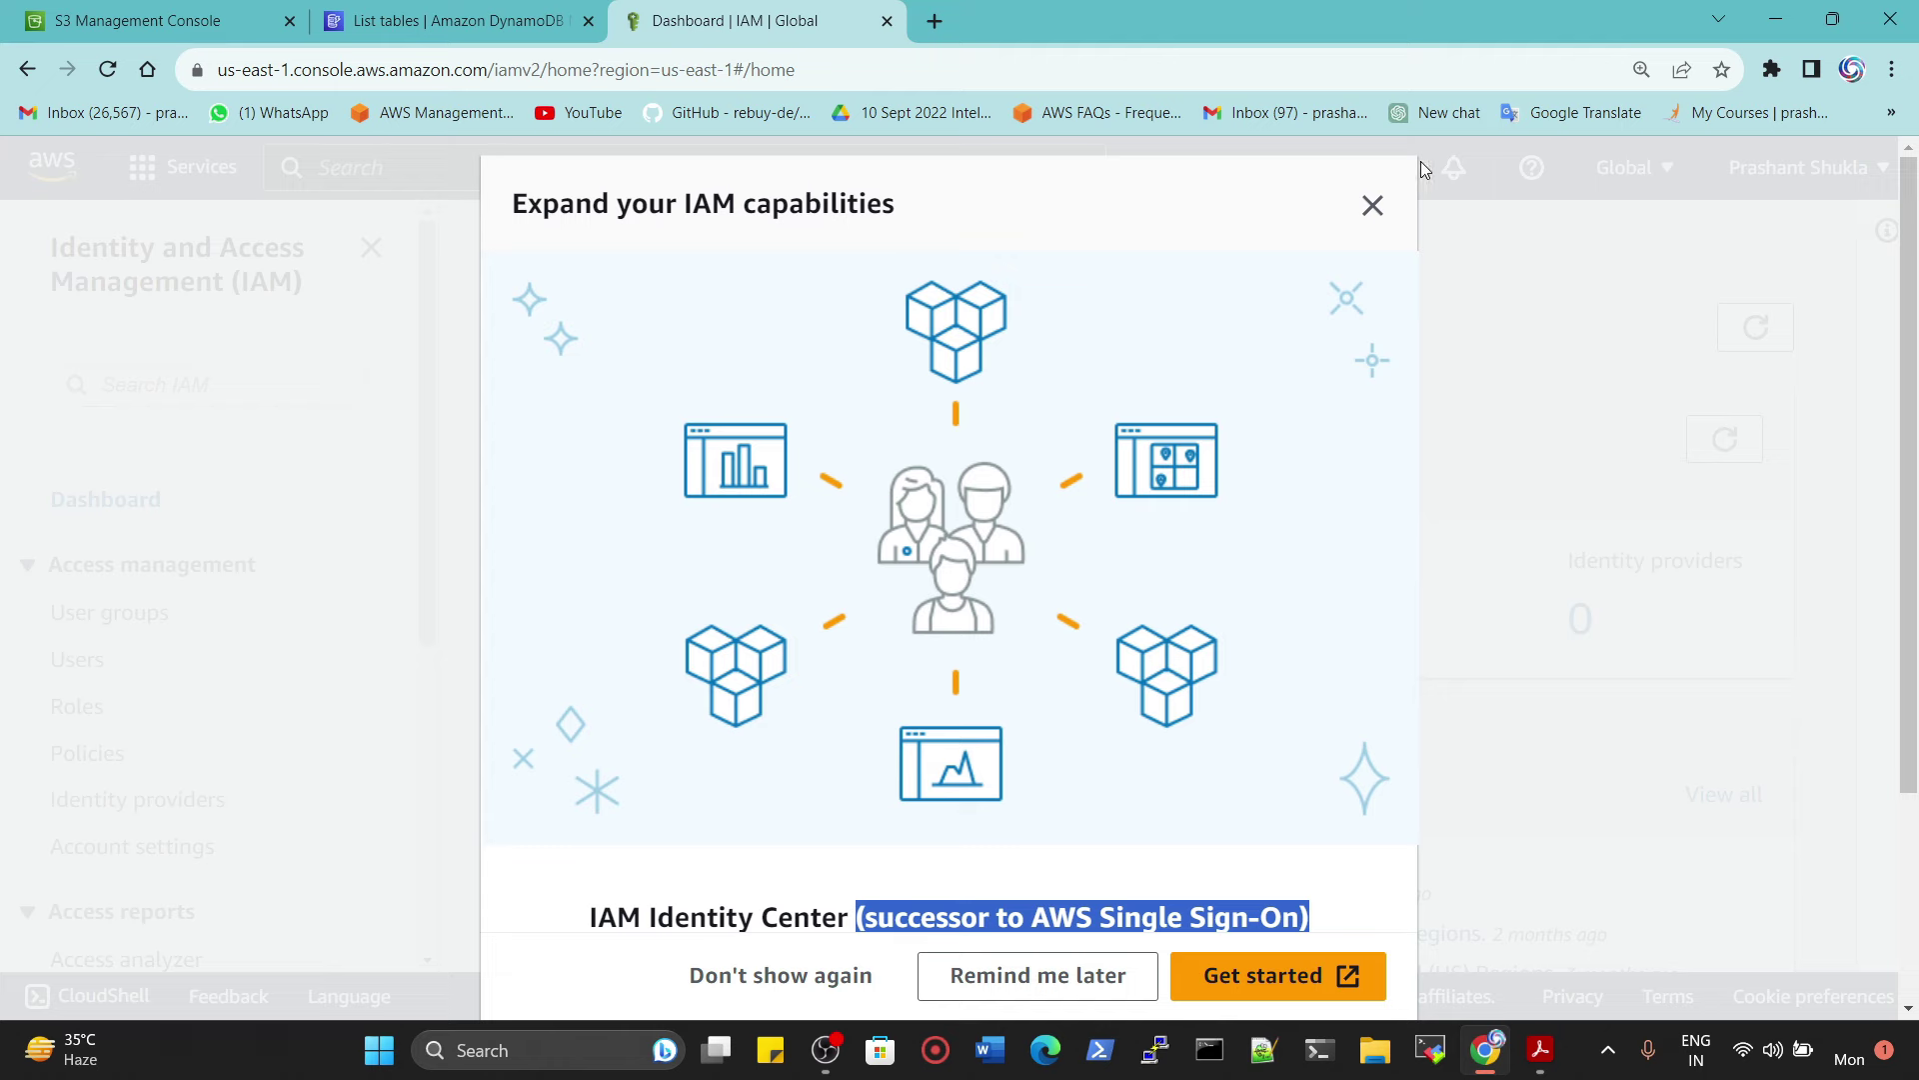
click(1371, 207)
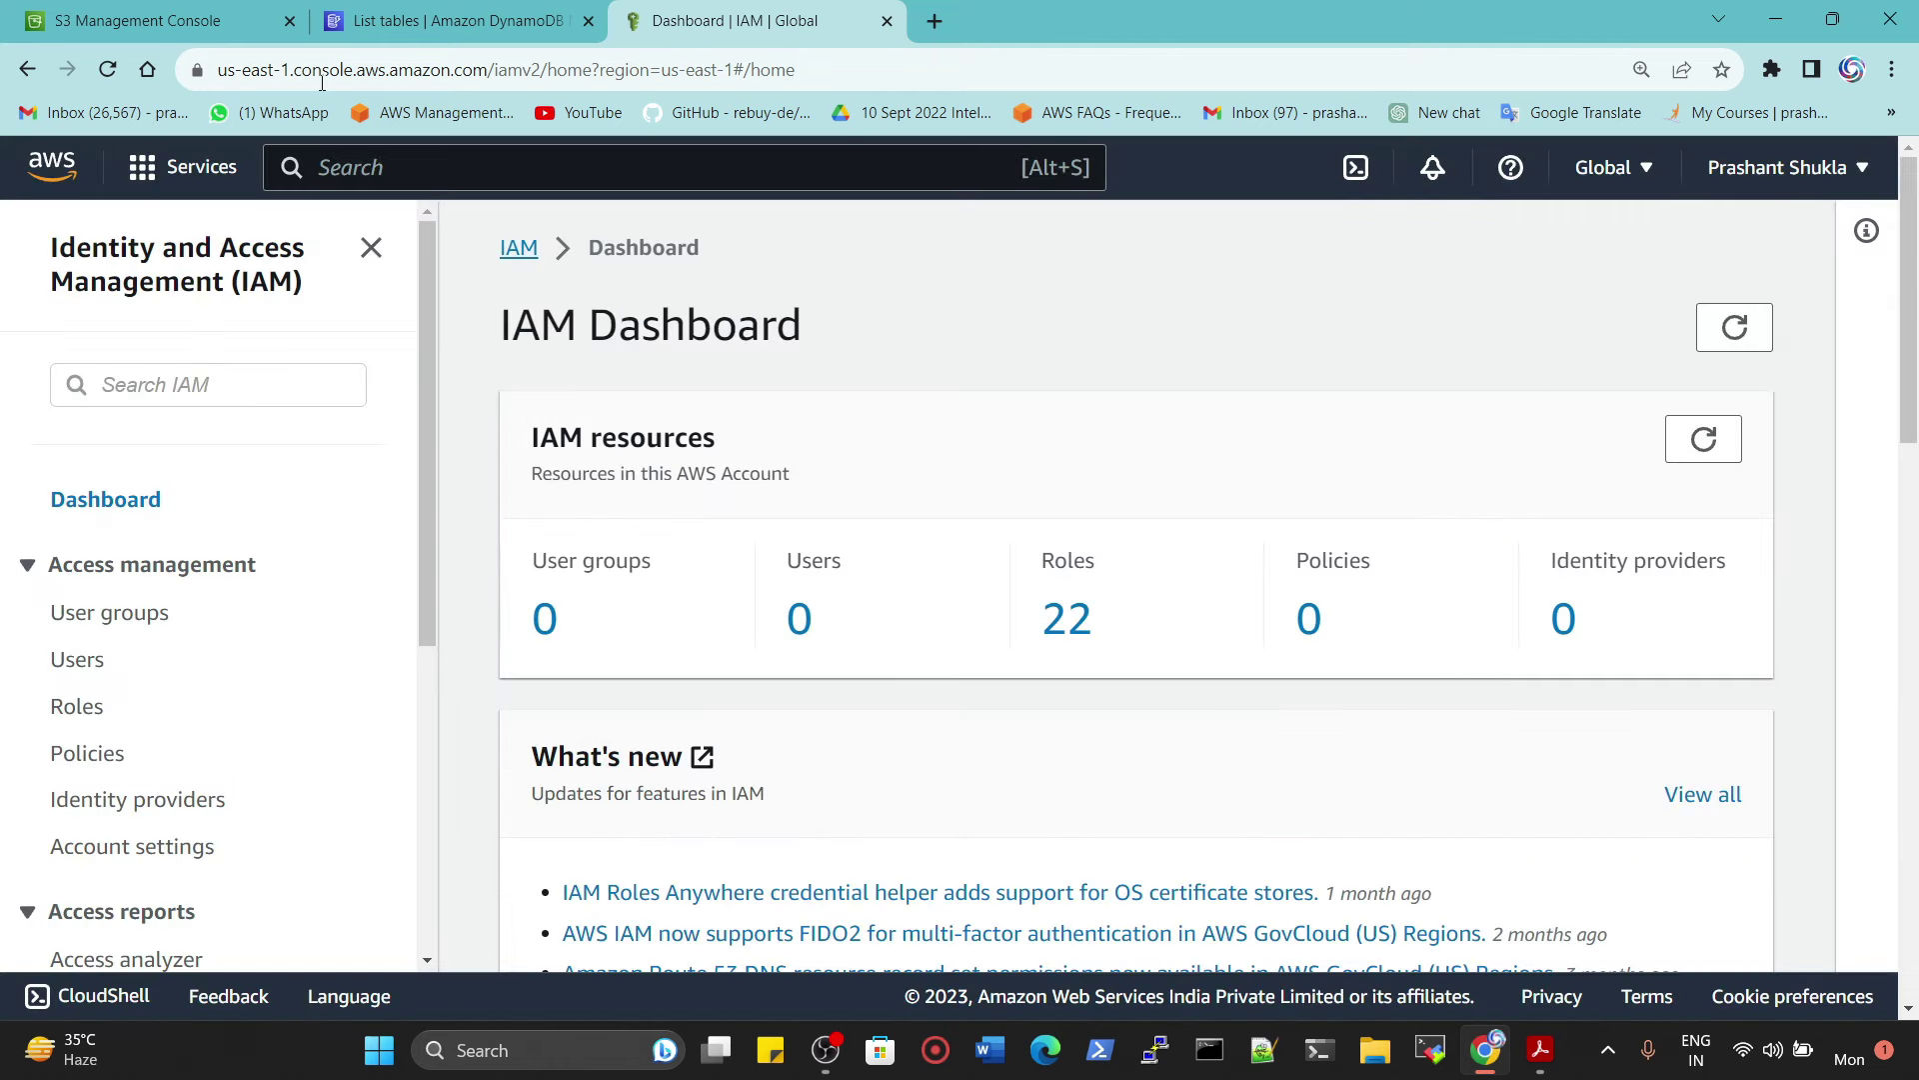
Step: Start creating a new S3 bucket and name it awsbackupbucket-demo-02, reusing the existing bucket's name as a base
click(150, 20)
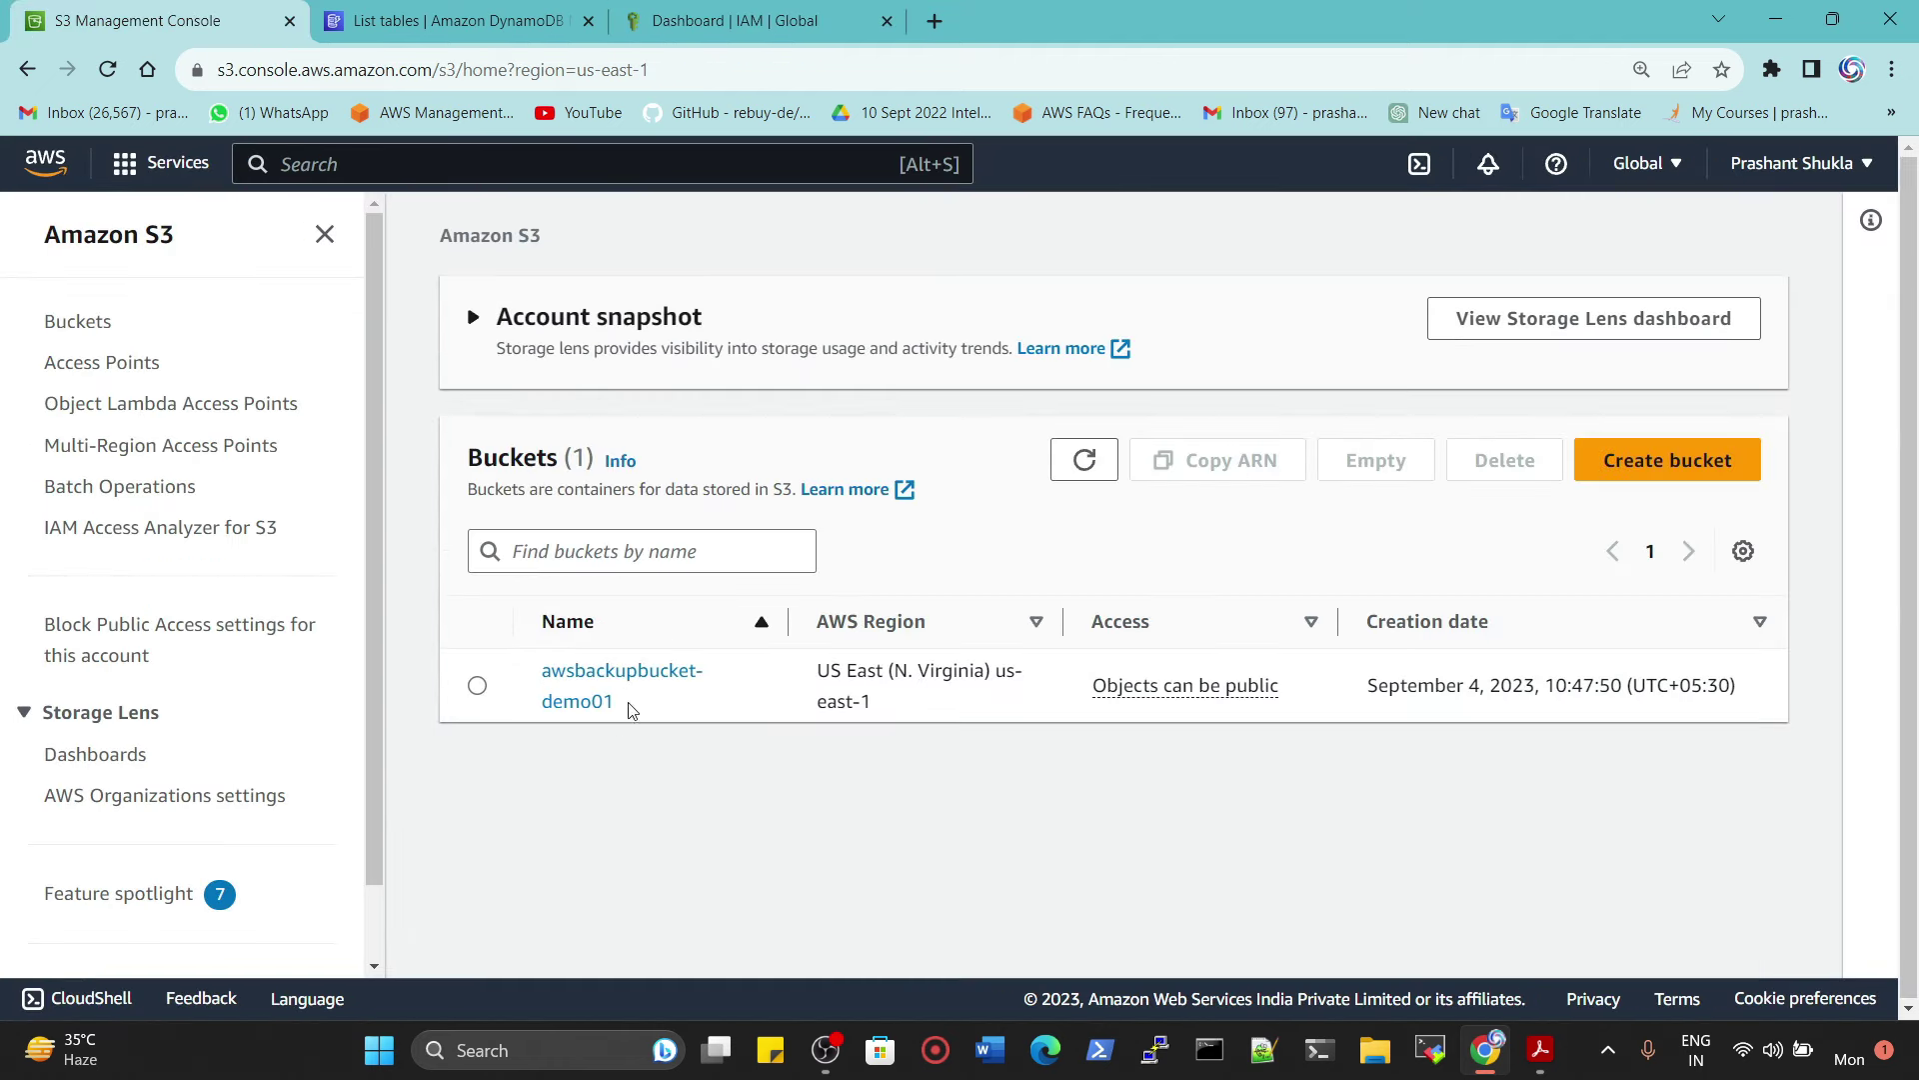
drag(628, 711, 538, 668)
key(ctrl+c)
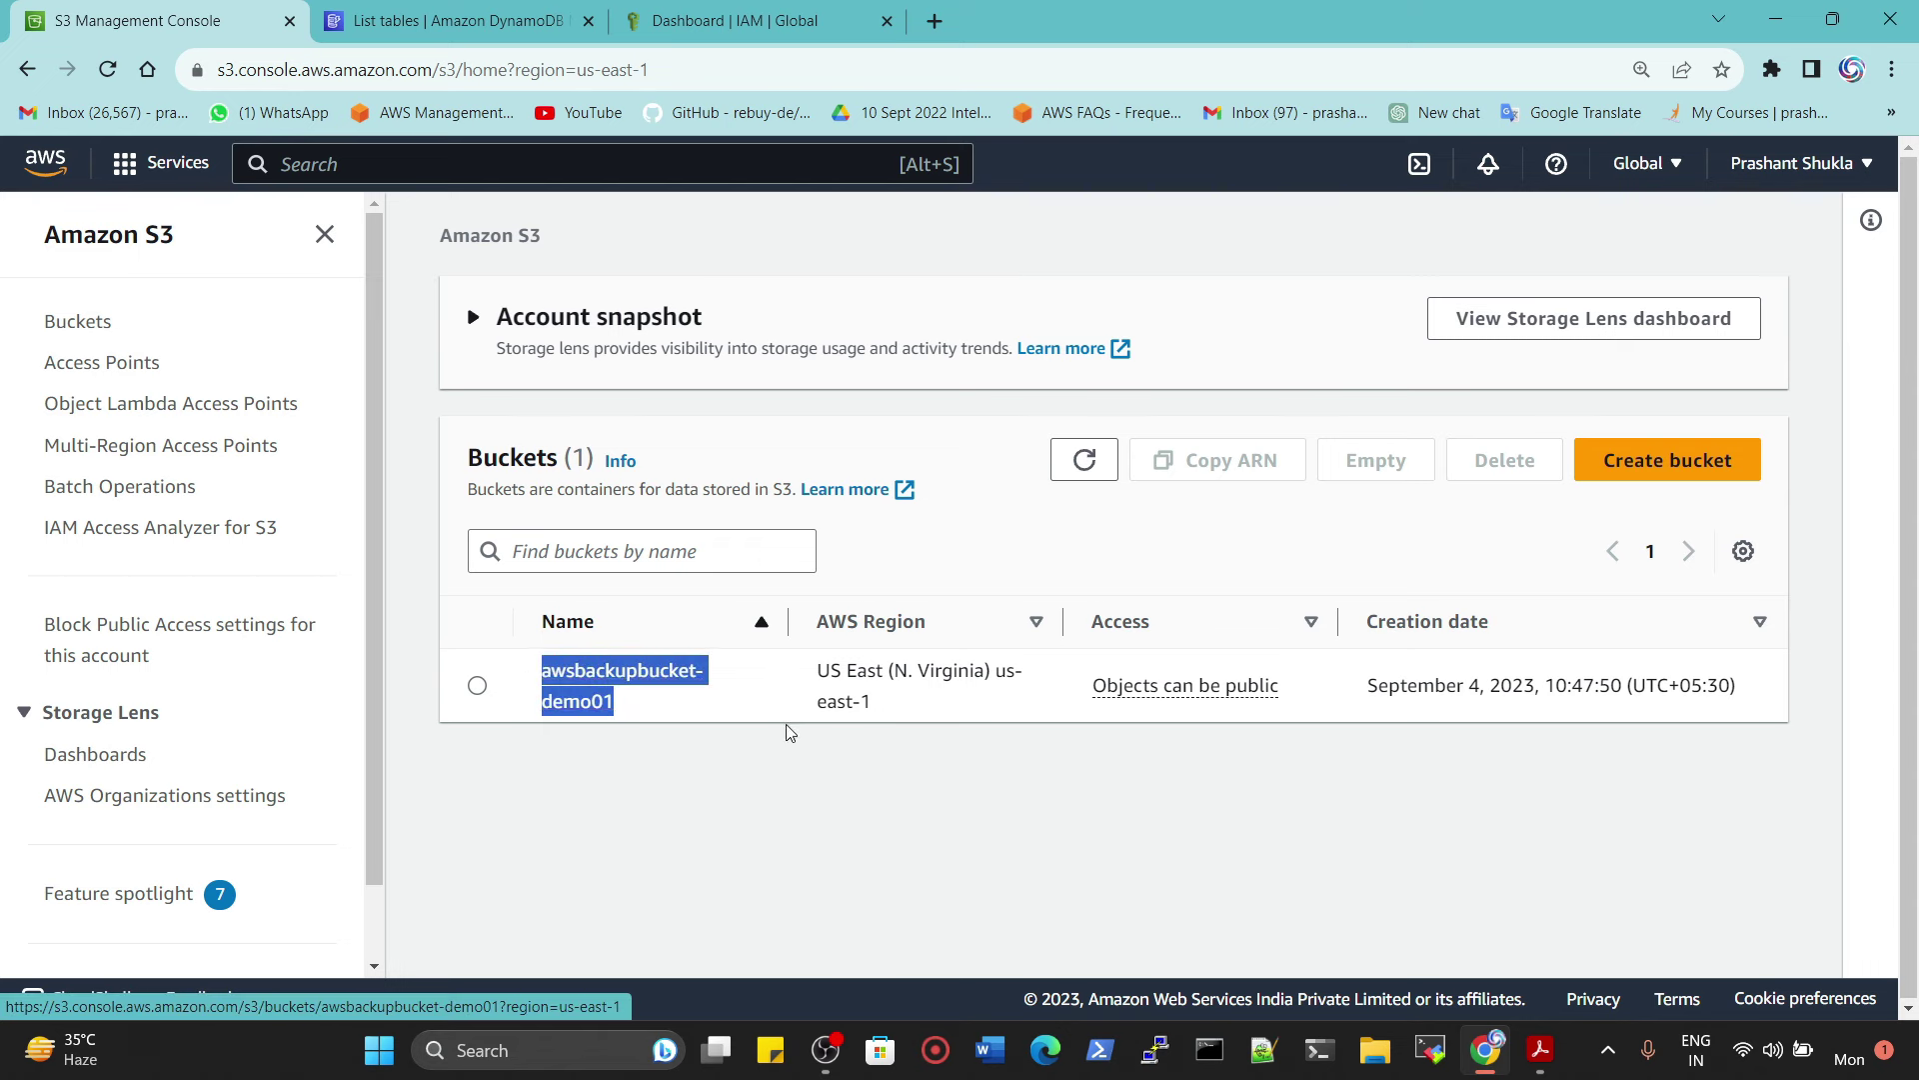
click(1649, 458)
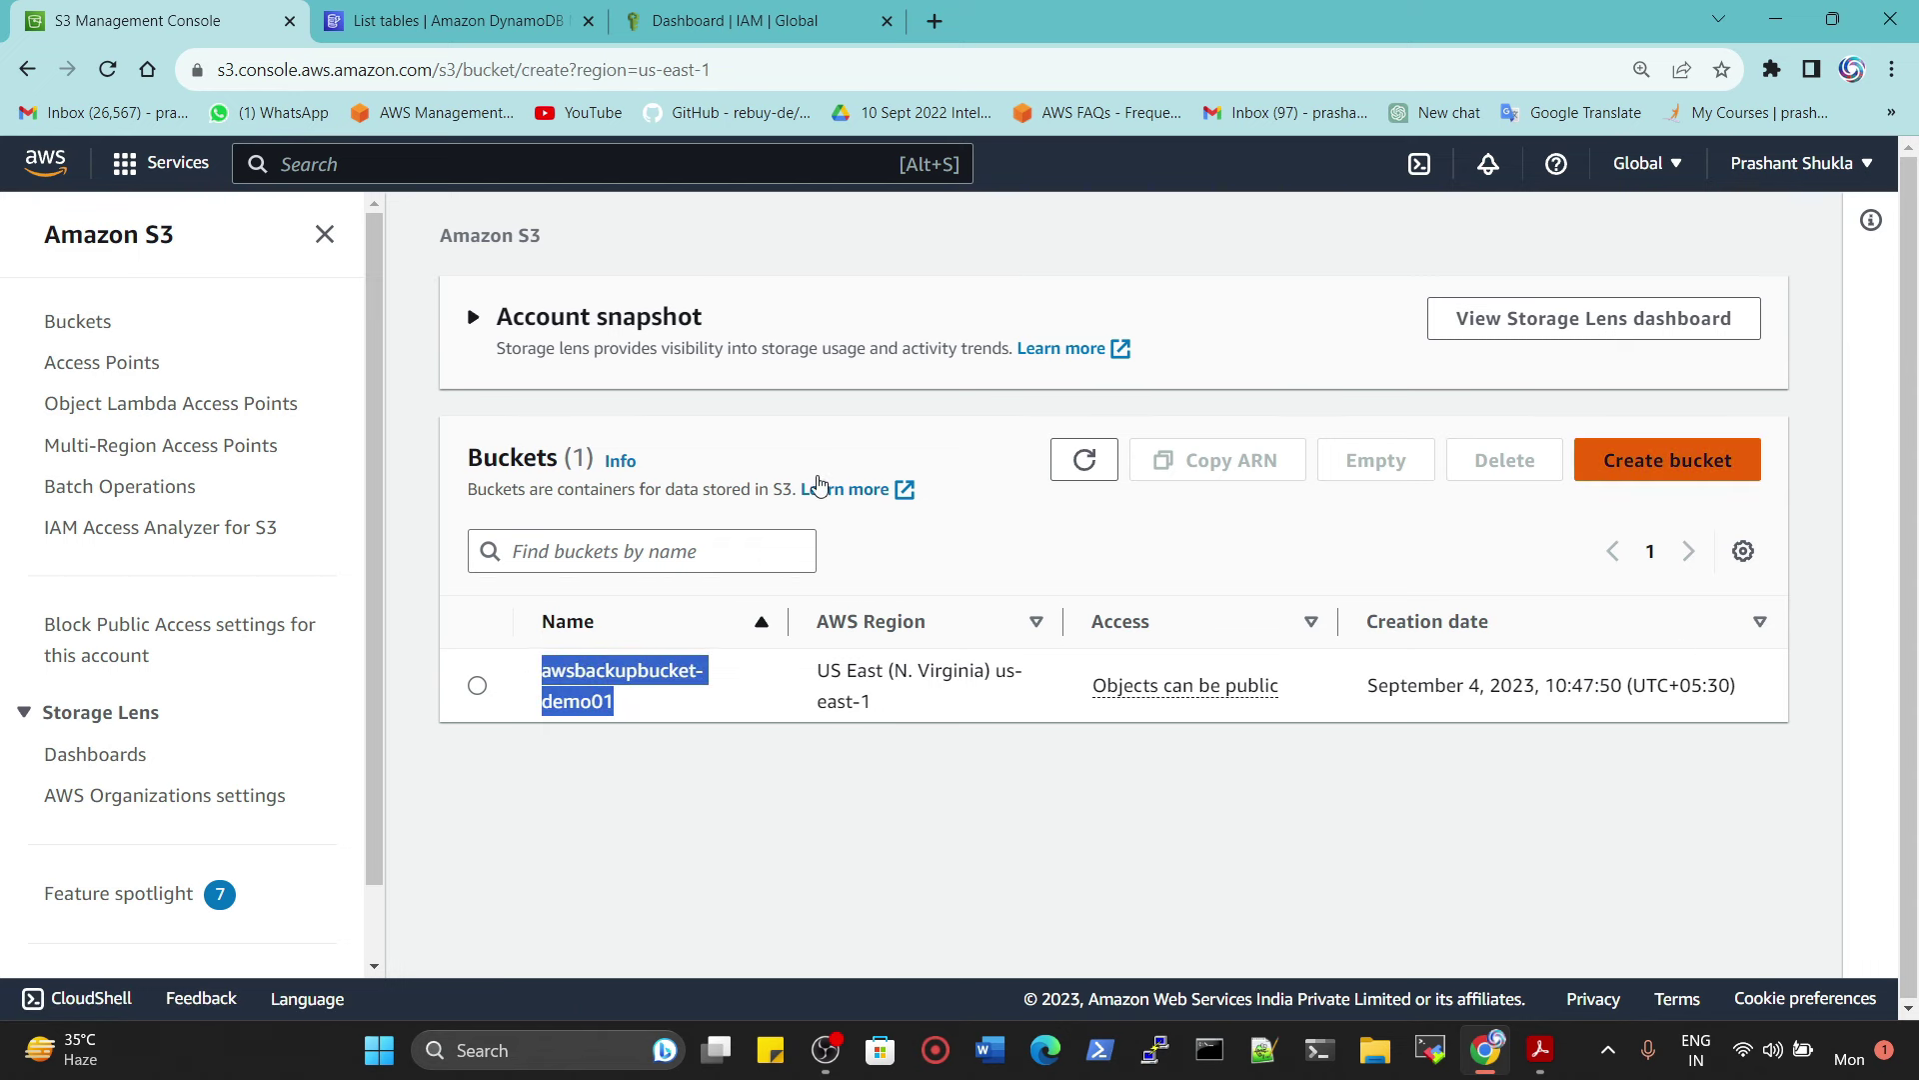
click(452, 559)
key(ctrl+v)
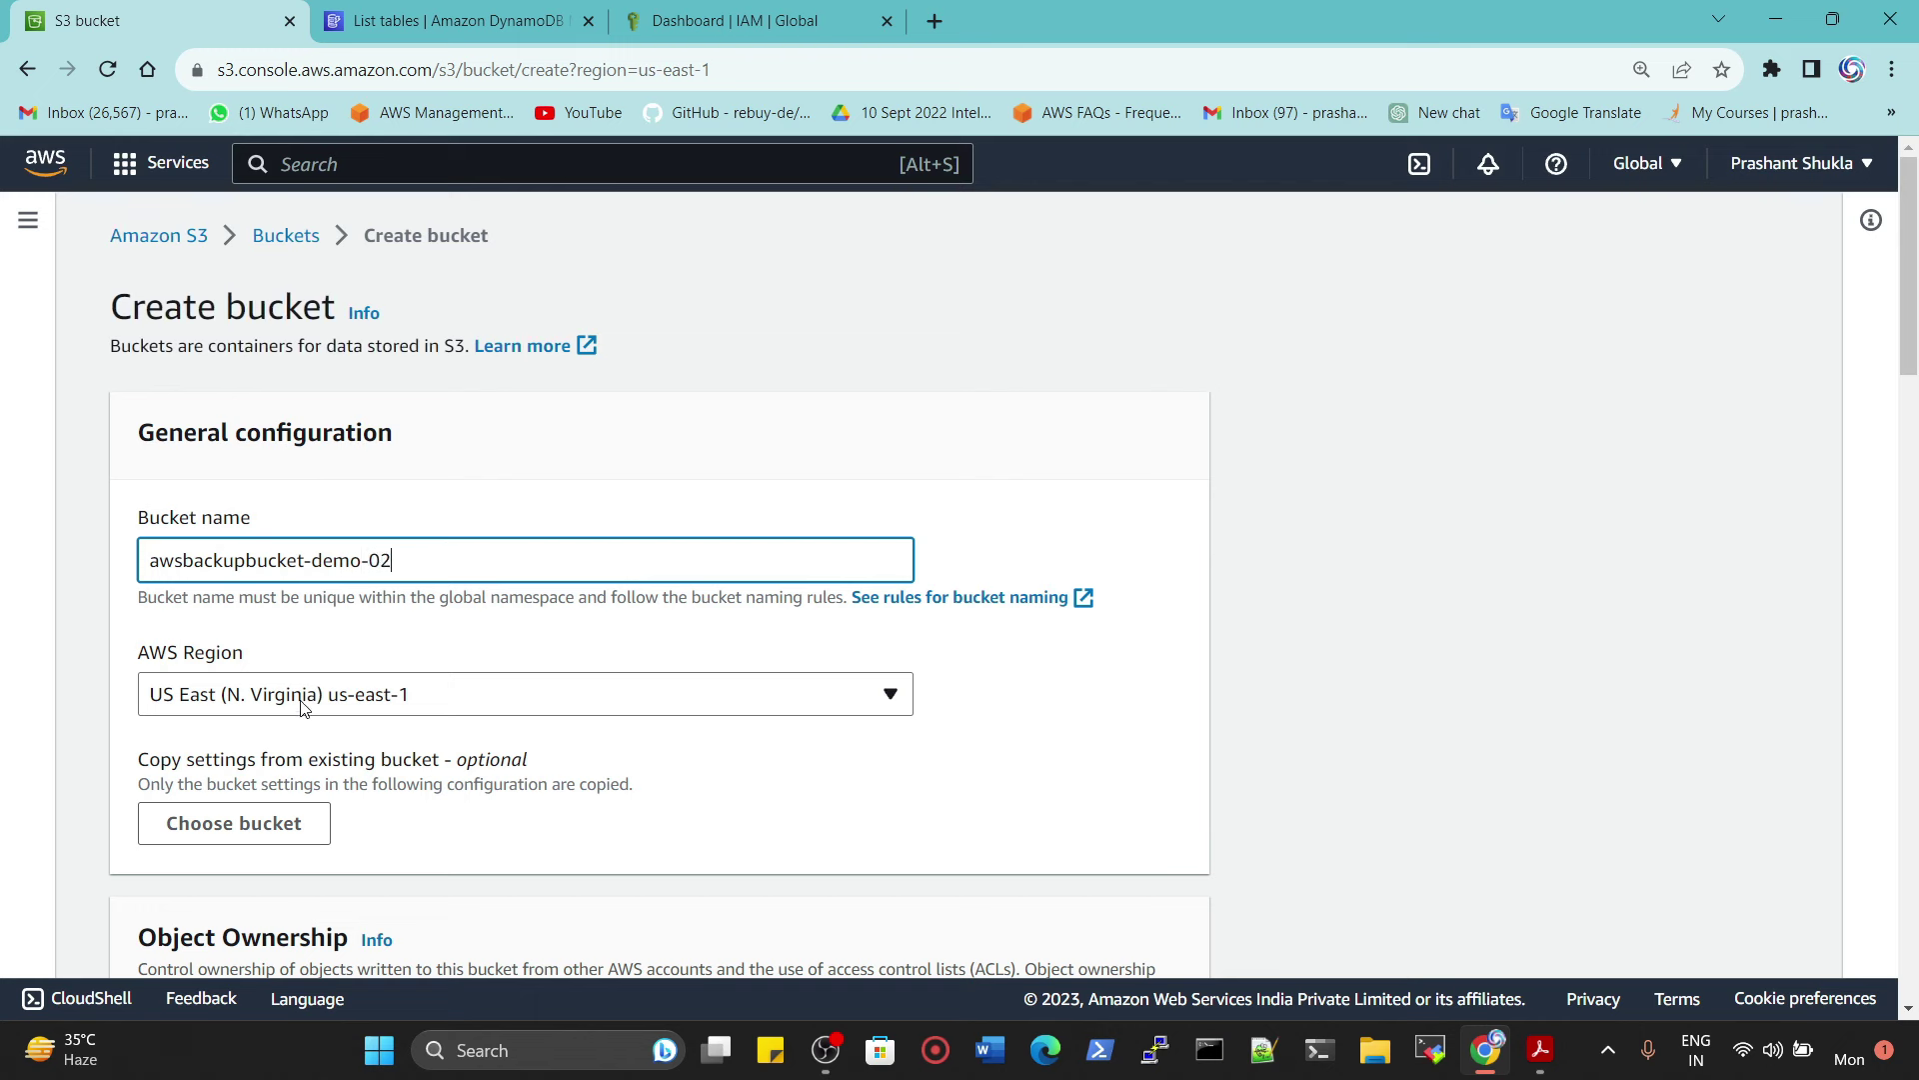
Step: Enable ACLs for the new bucket, turn off blocking of all public access and acknowledge the public-access risk
scroll(356, 656, down, 5)
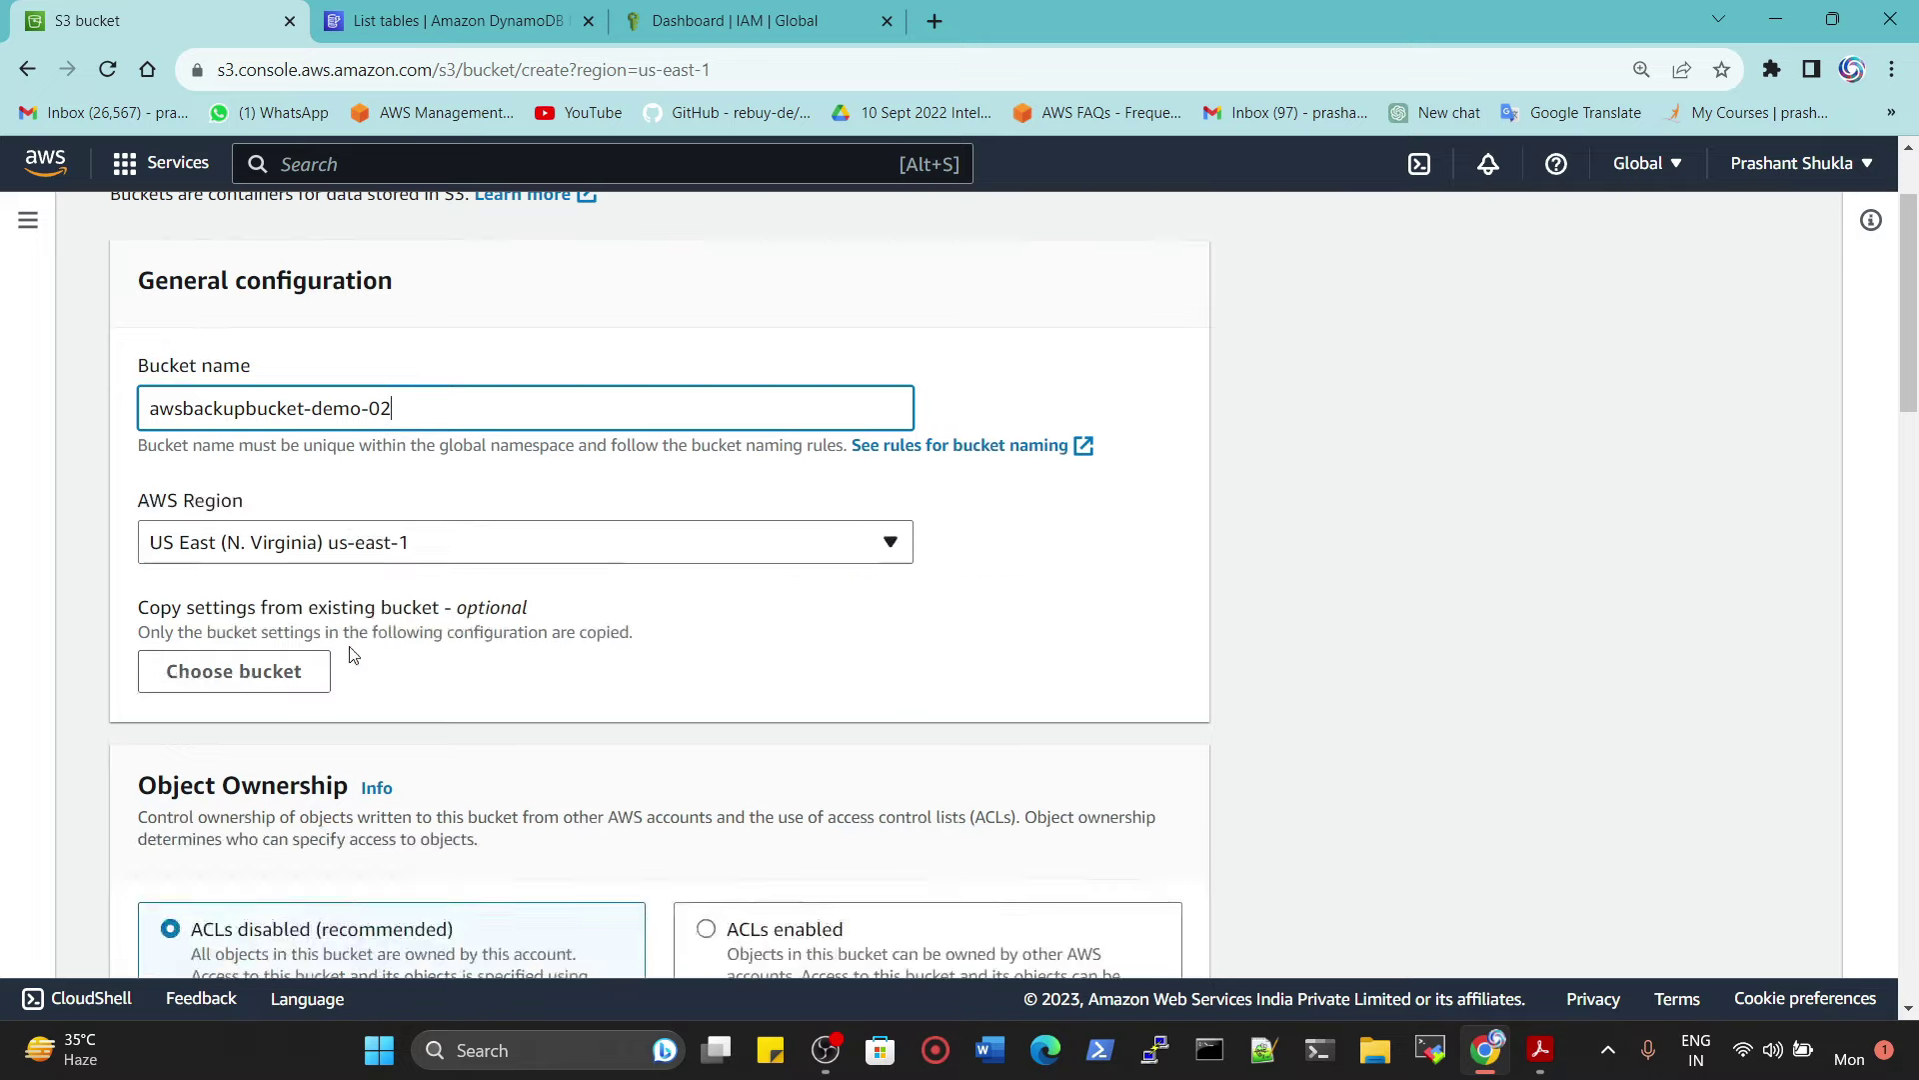
click(774, 596)
scroll(130, 445, down, 5)
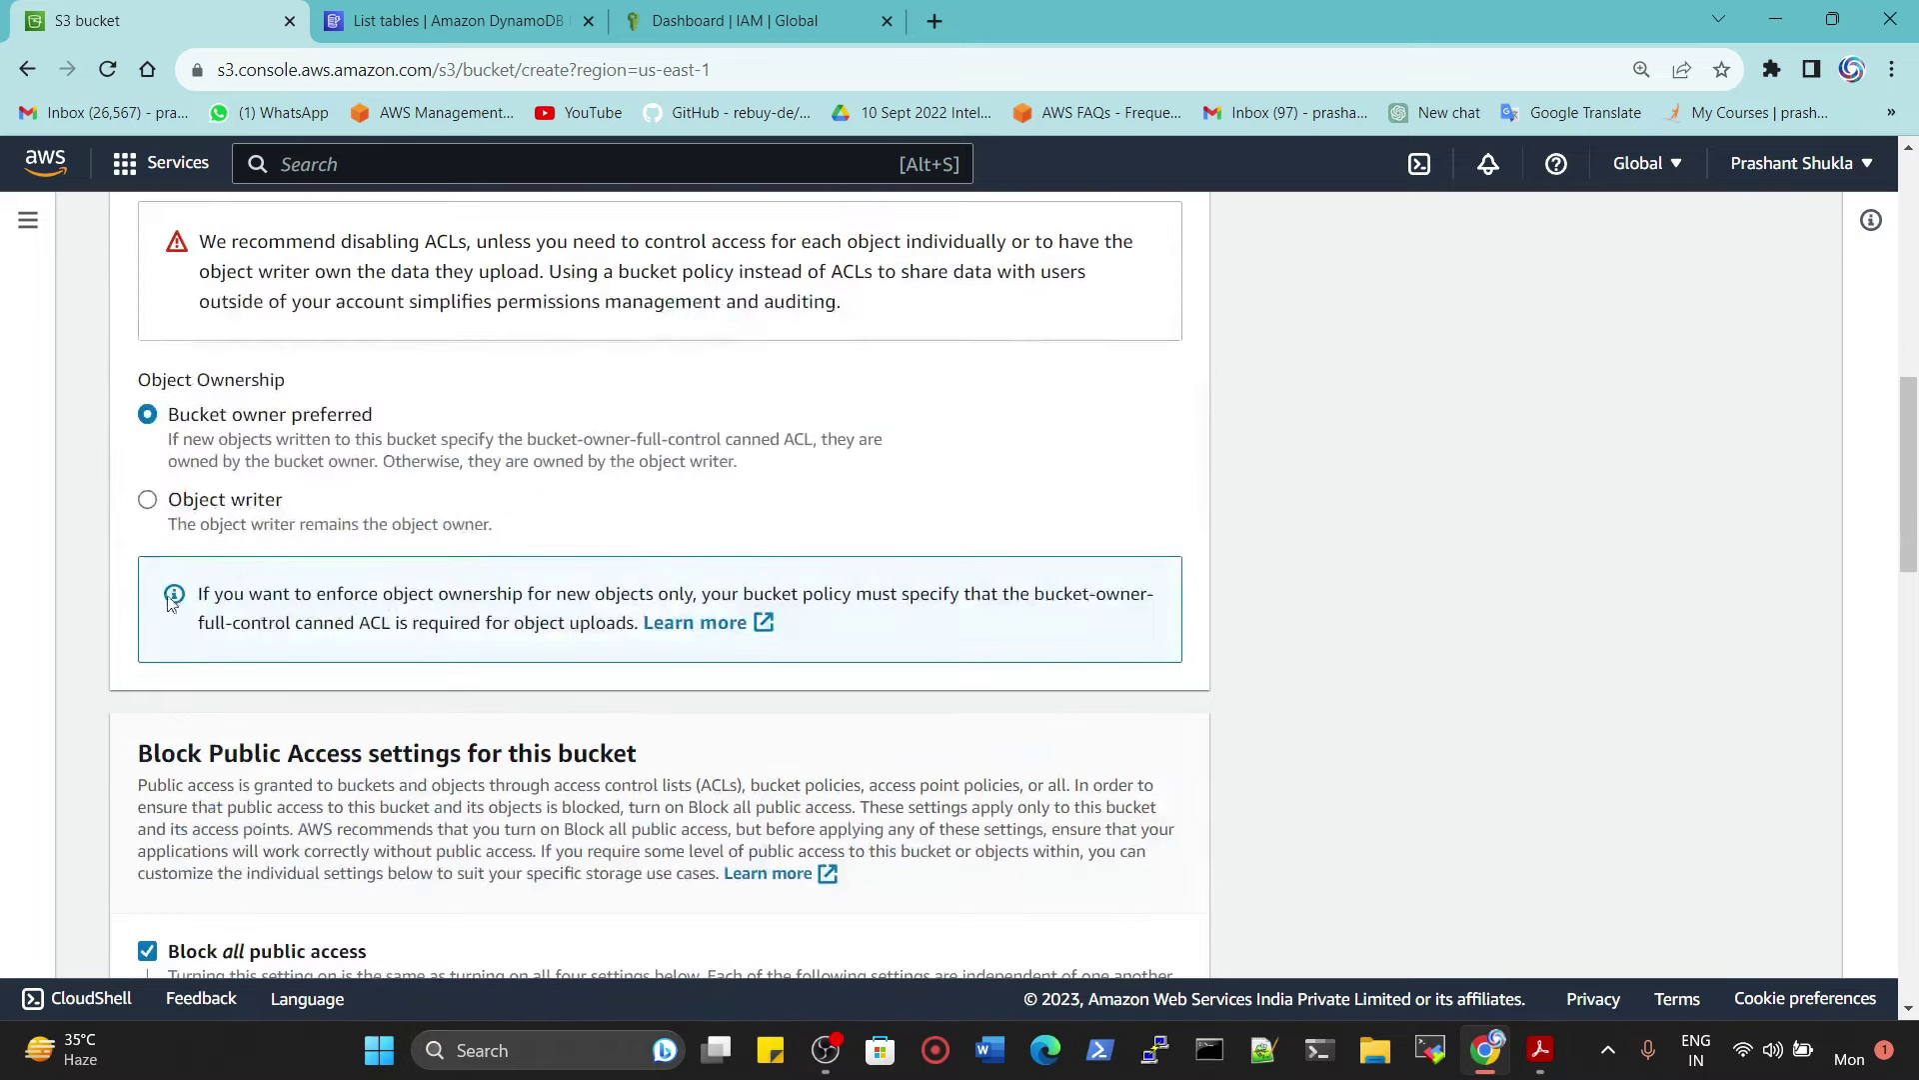
scroll(178, 470, down, 4)
click(156, 449)
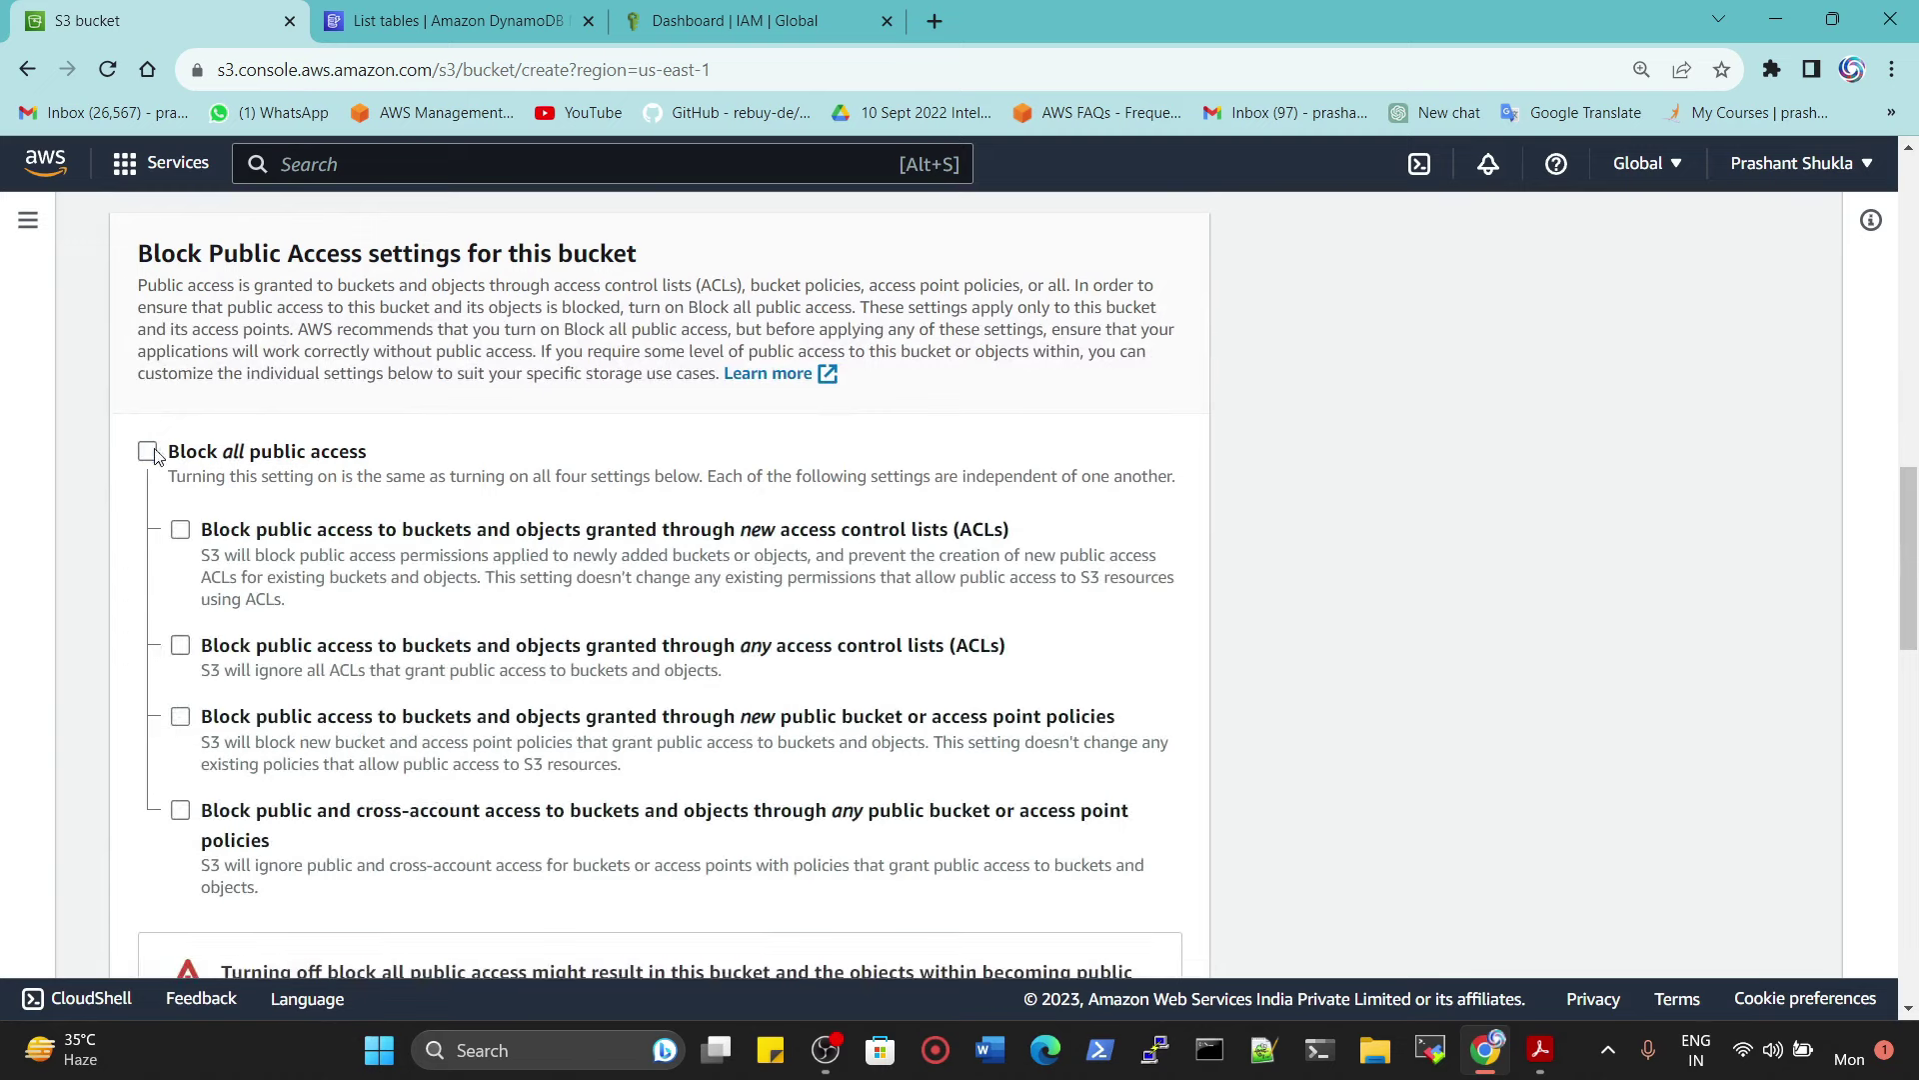
scroll(230, 470, down, 6)
click(230, 463)
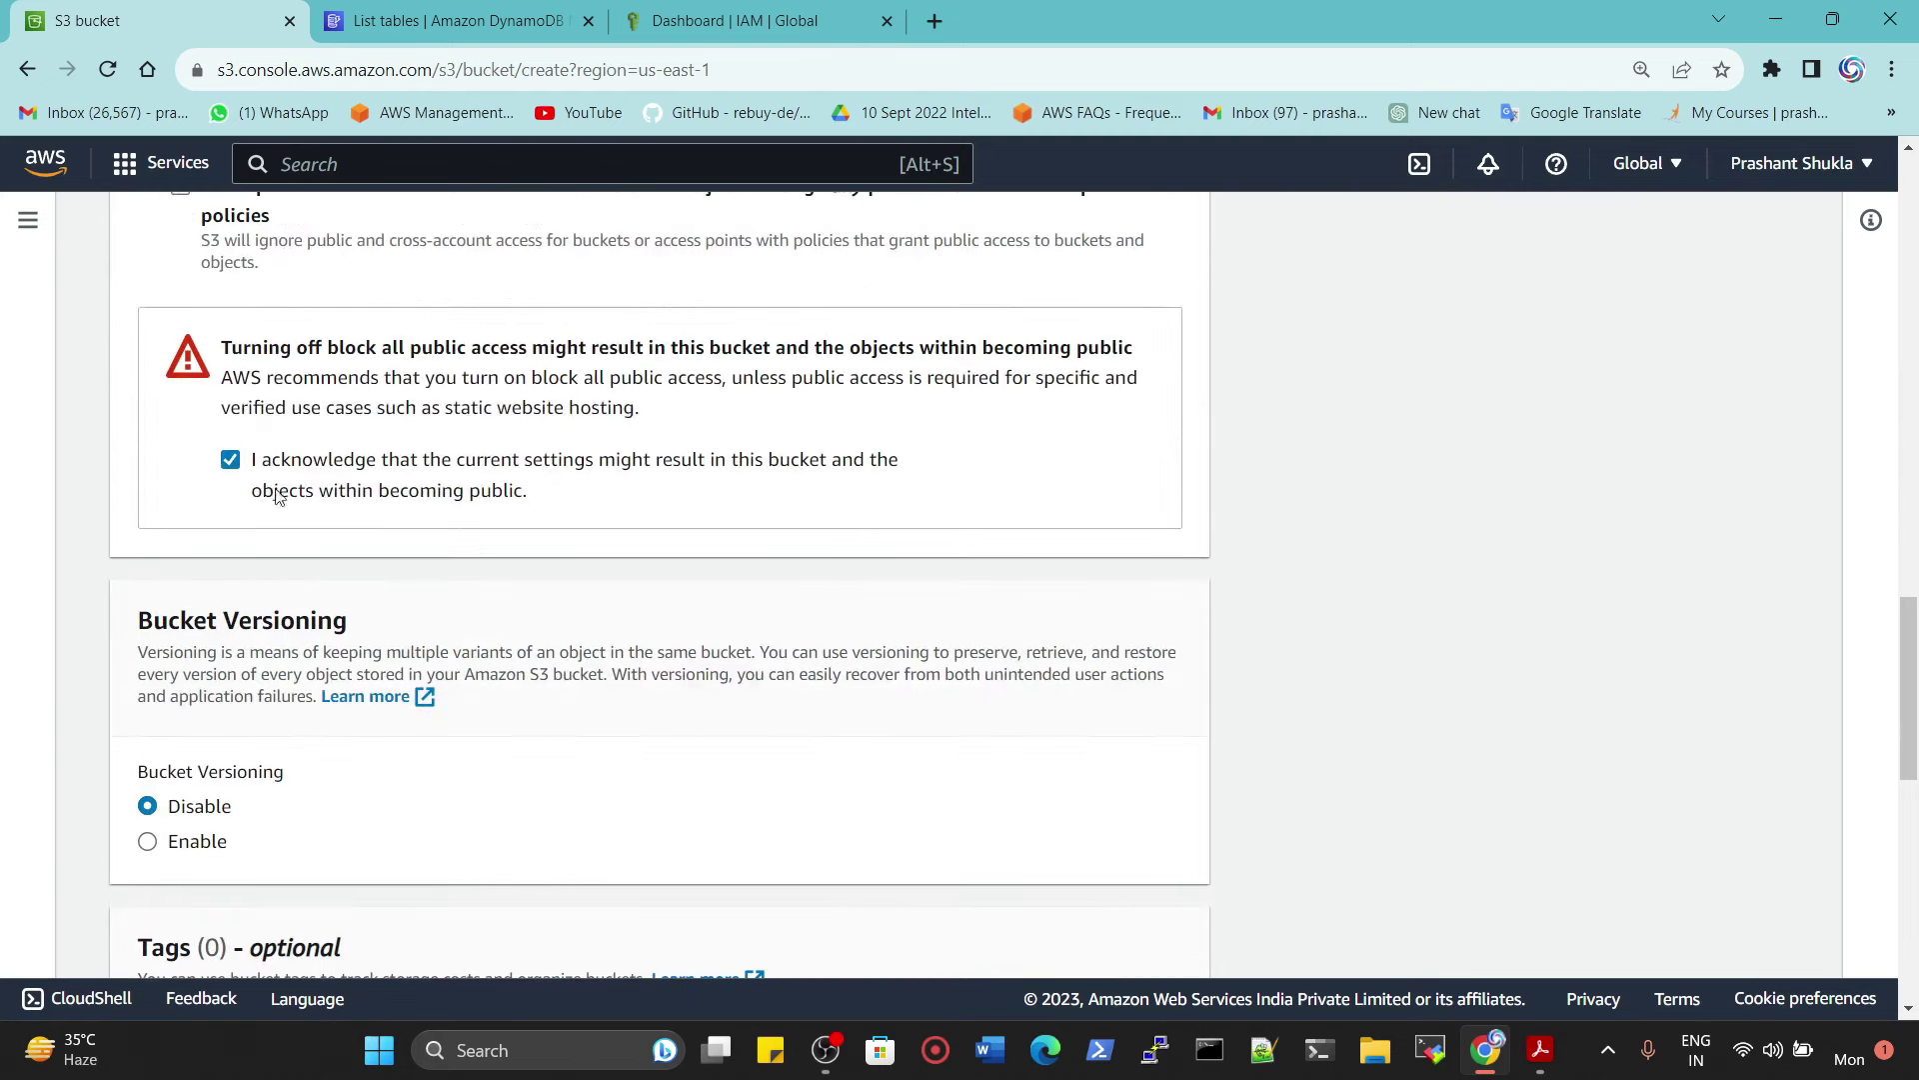
Step: Enable bucket versioning, keep the default SSE-S3 encryption and create the bucket
scroll(326, 518, down, 4)
drag(148, 400, 305, 404)
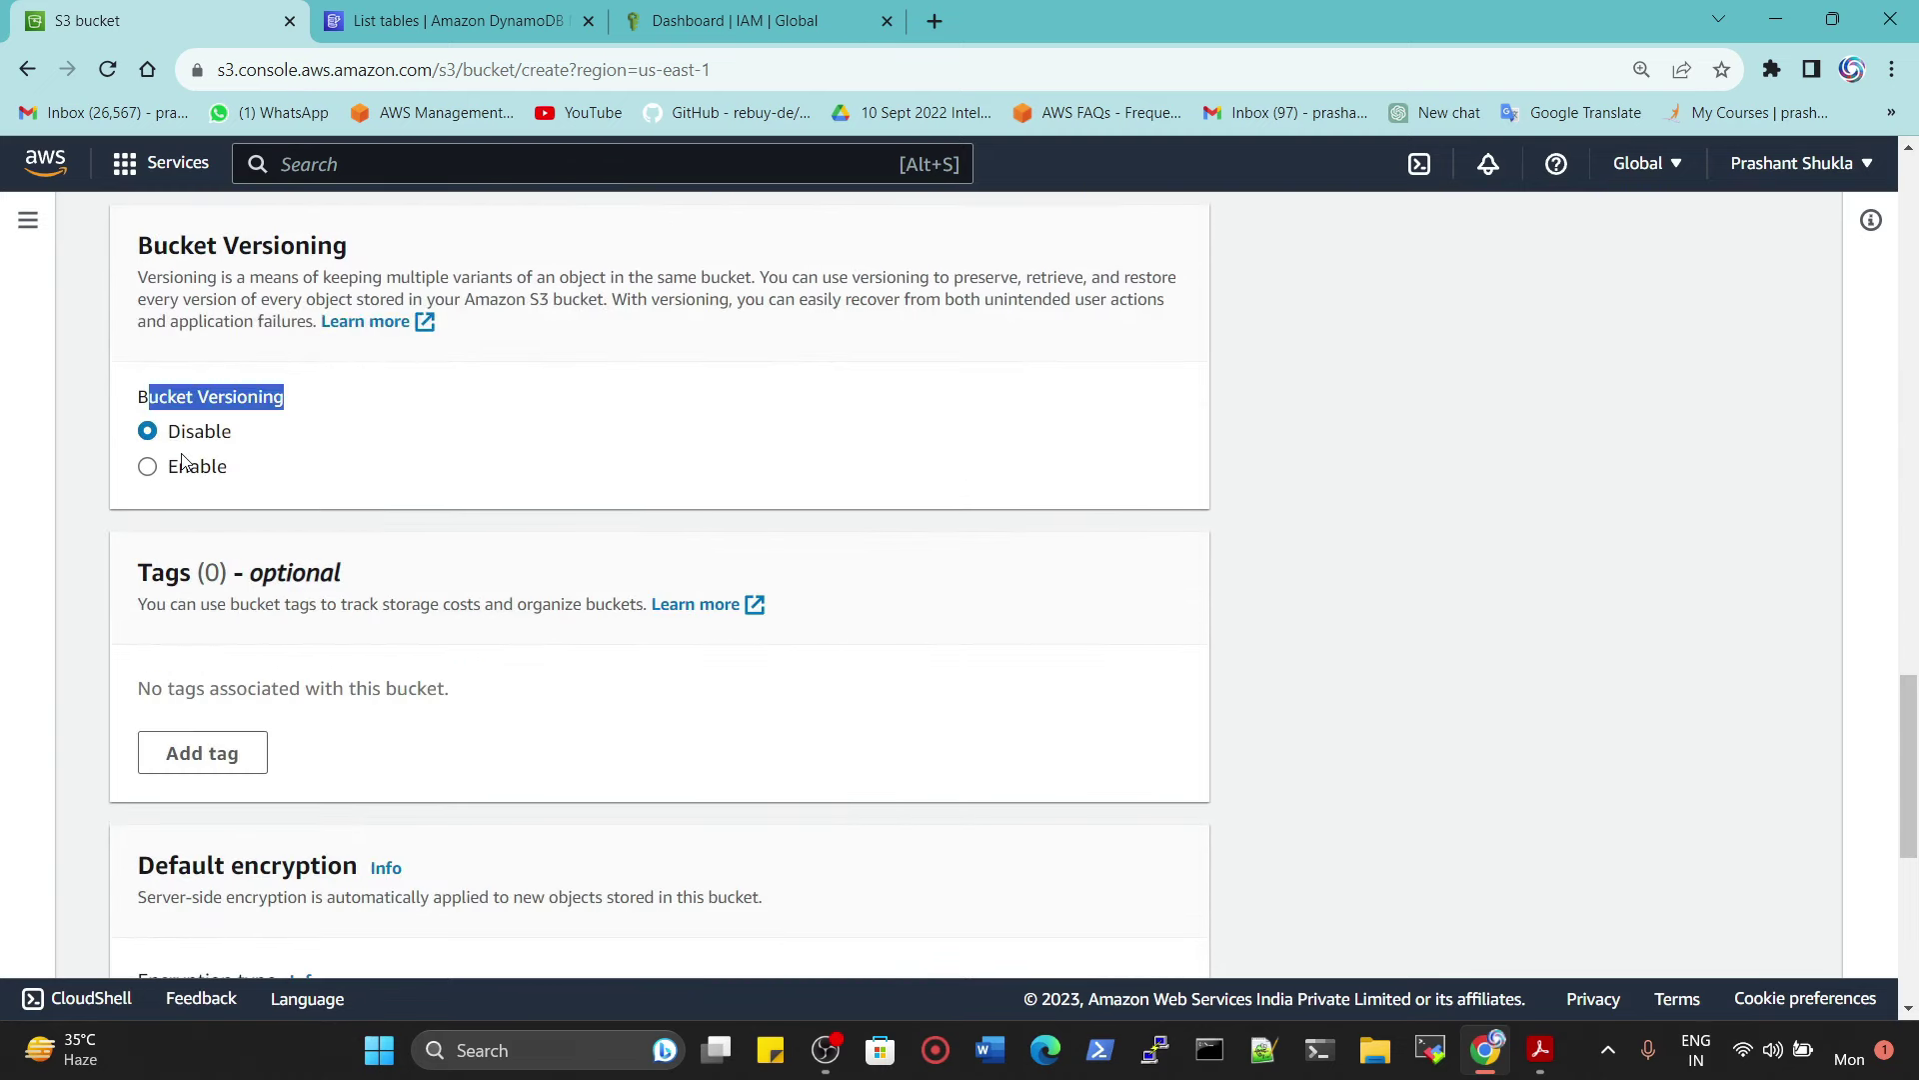
click(148, 467)
click(419, 461)
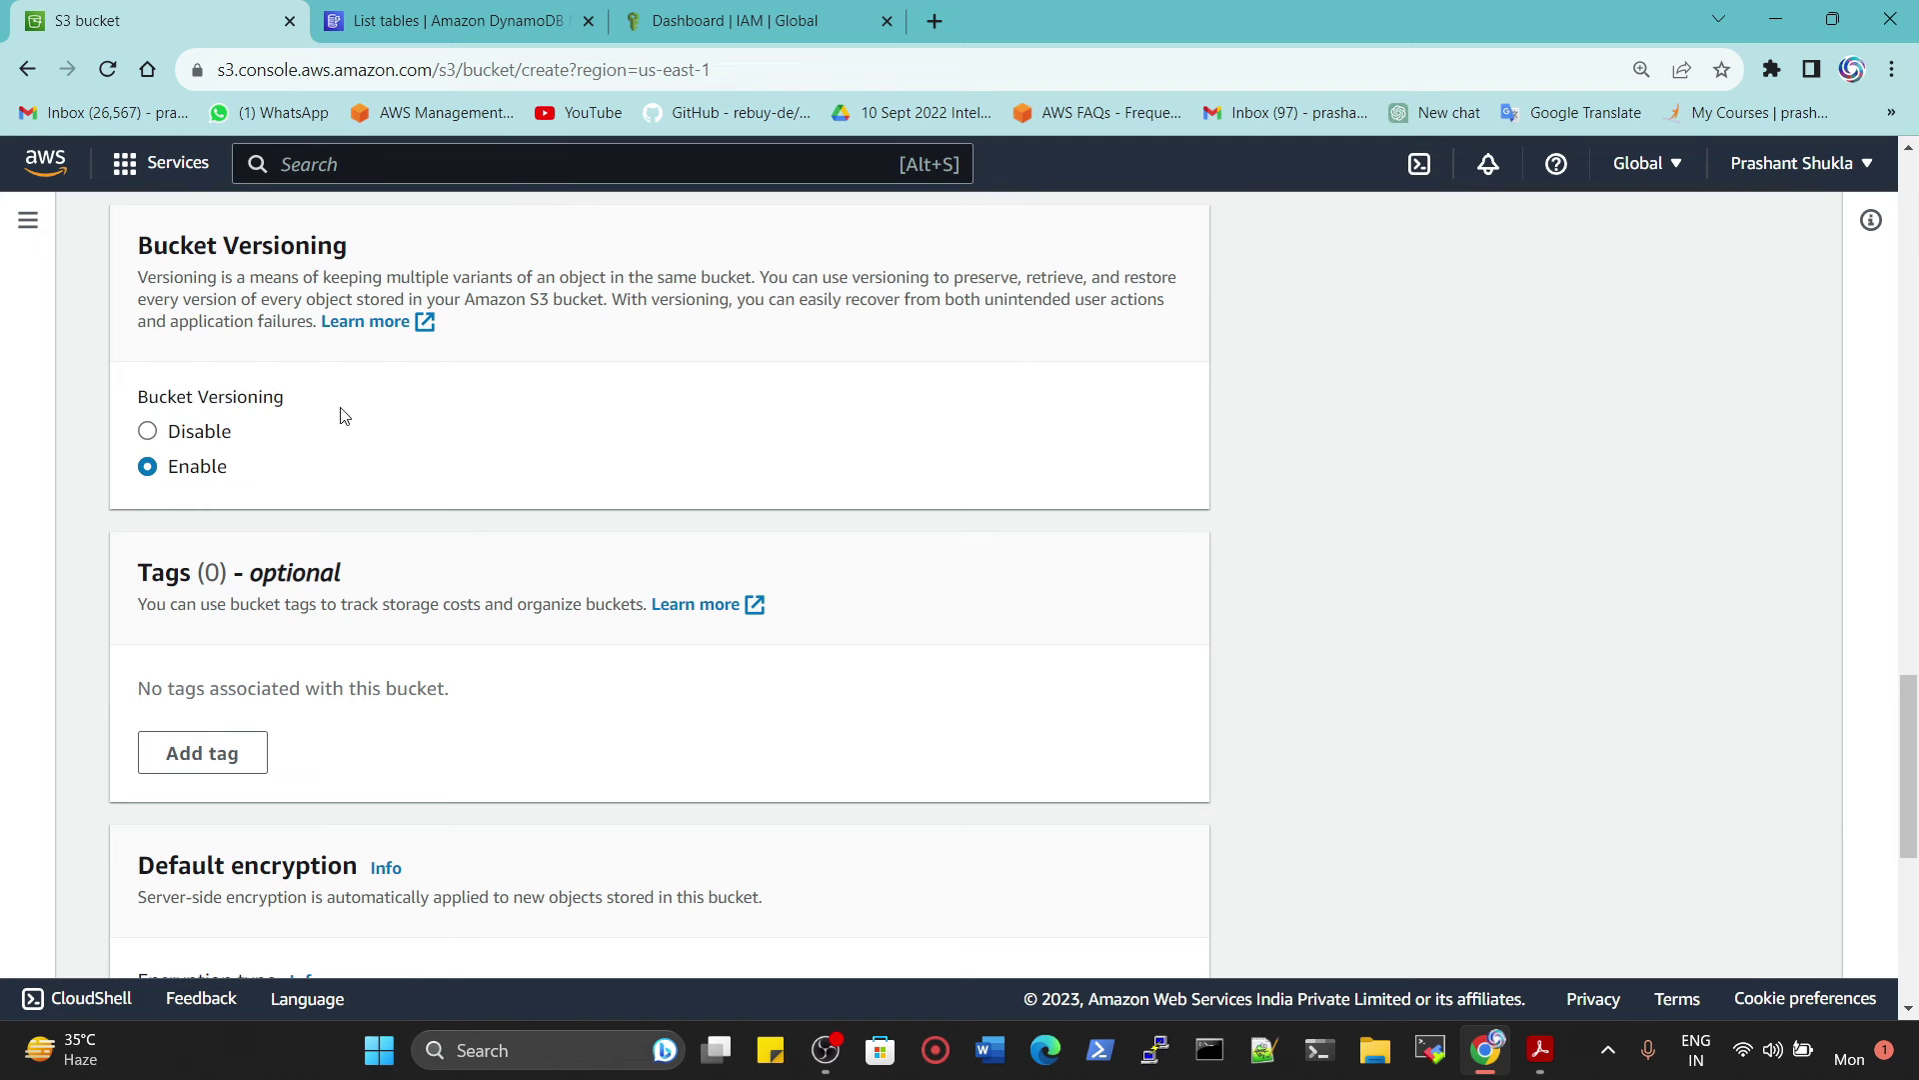
scroll(408, 481, down, 5)
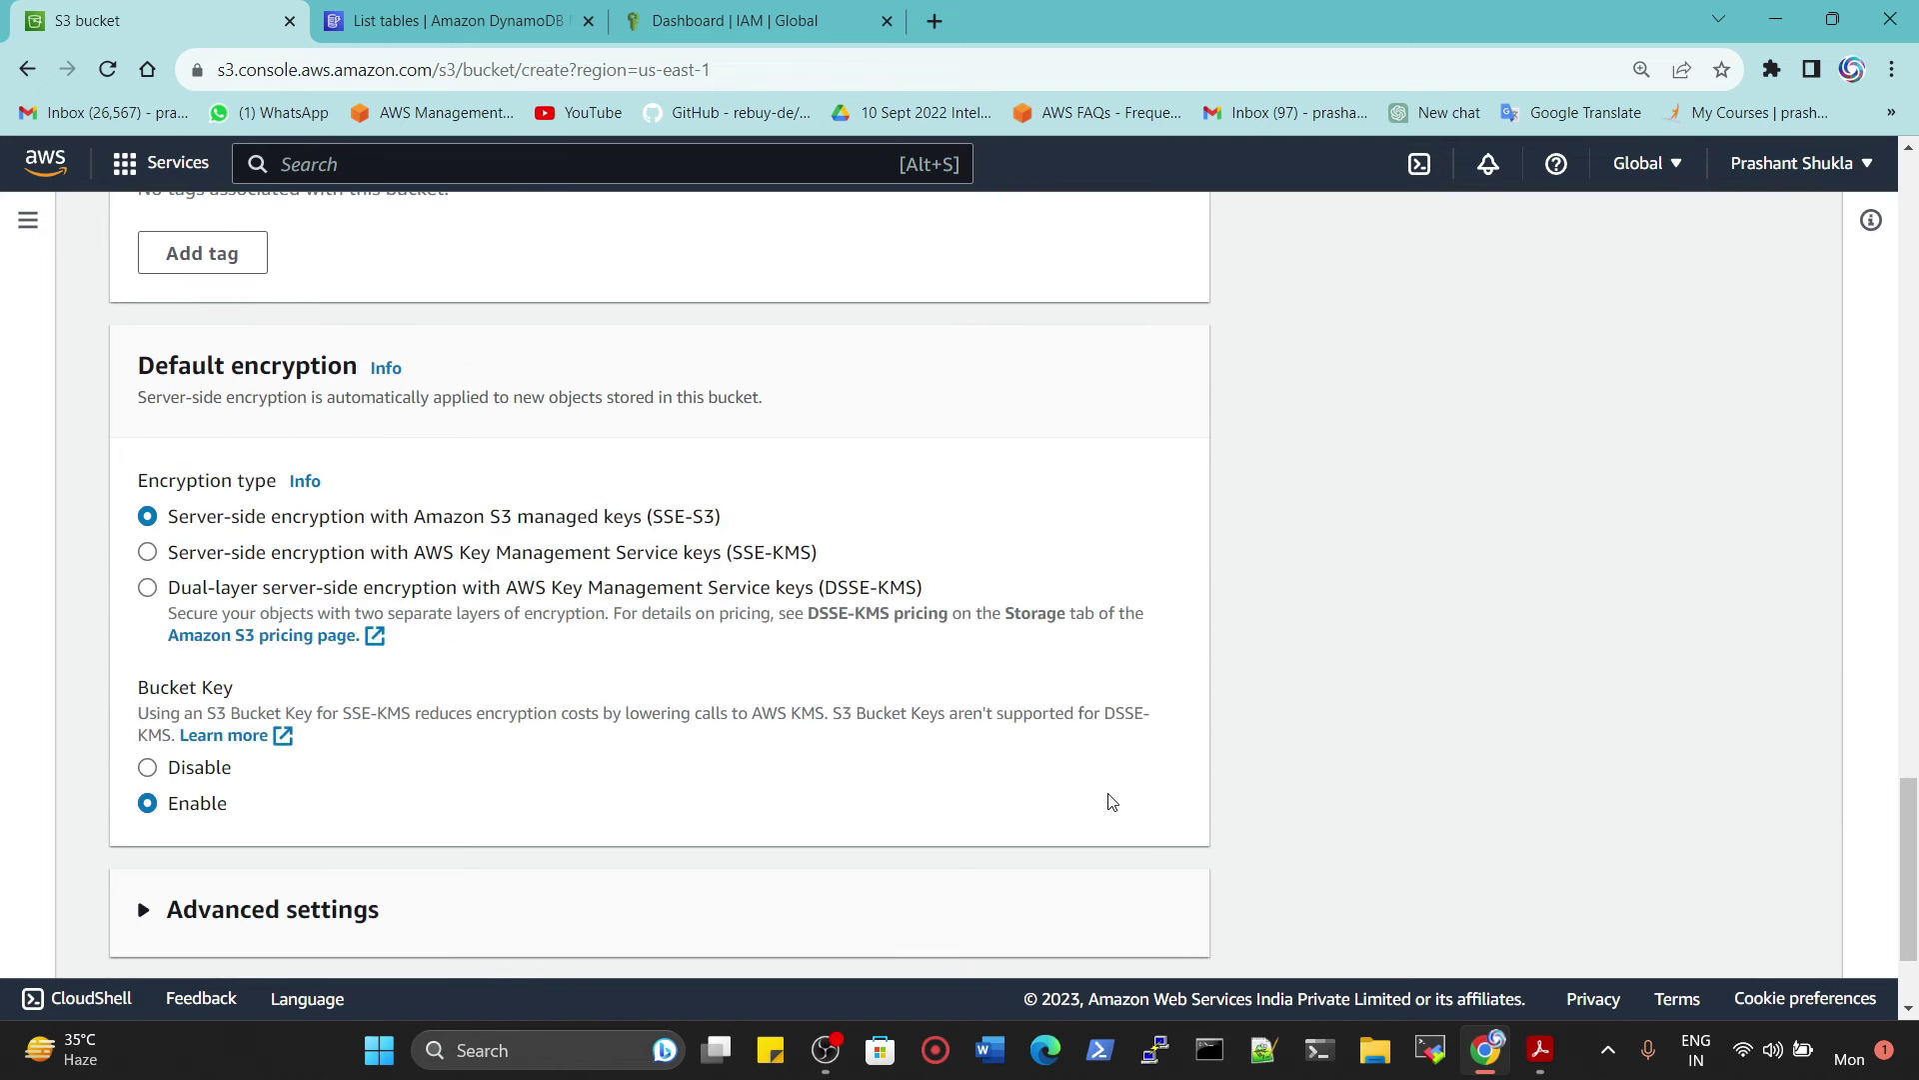
scroll(1150, 867, down, 1)
scroll(1153, 870, down, 1)
click(1108, 932)
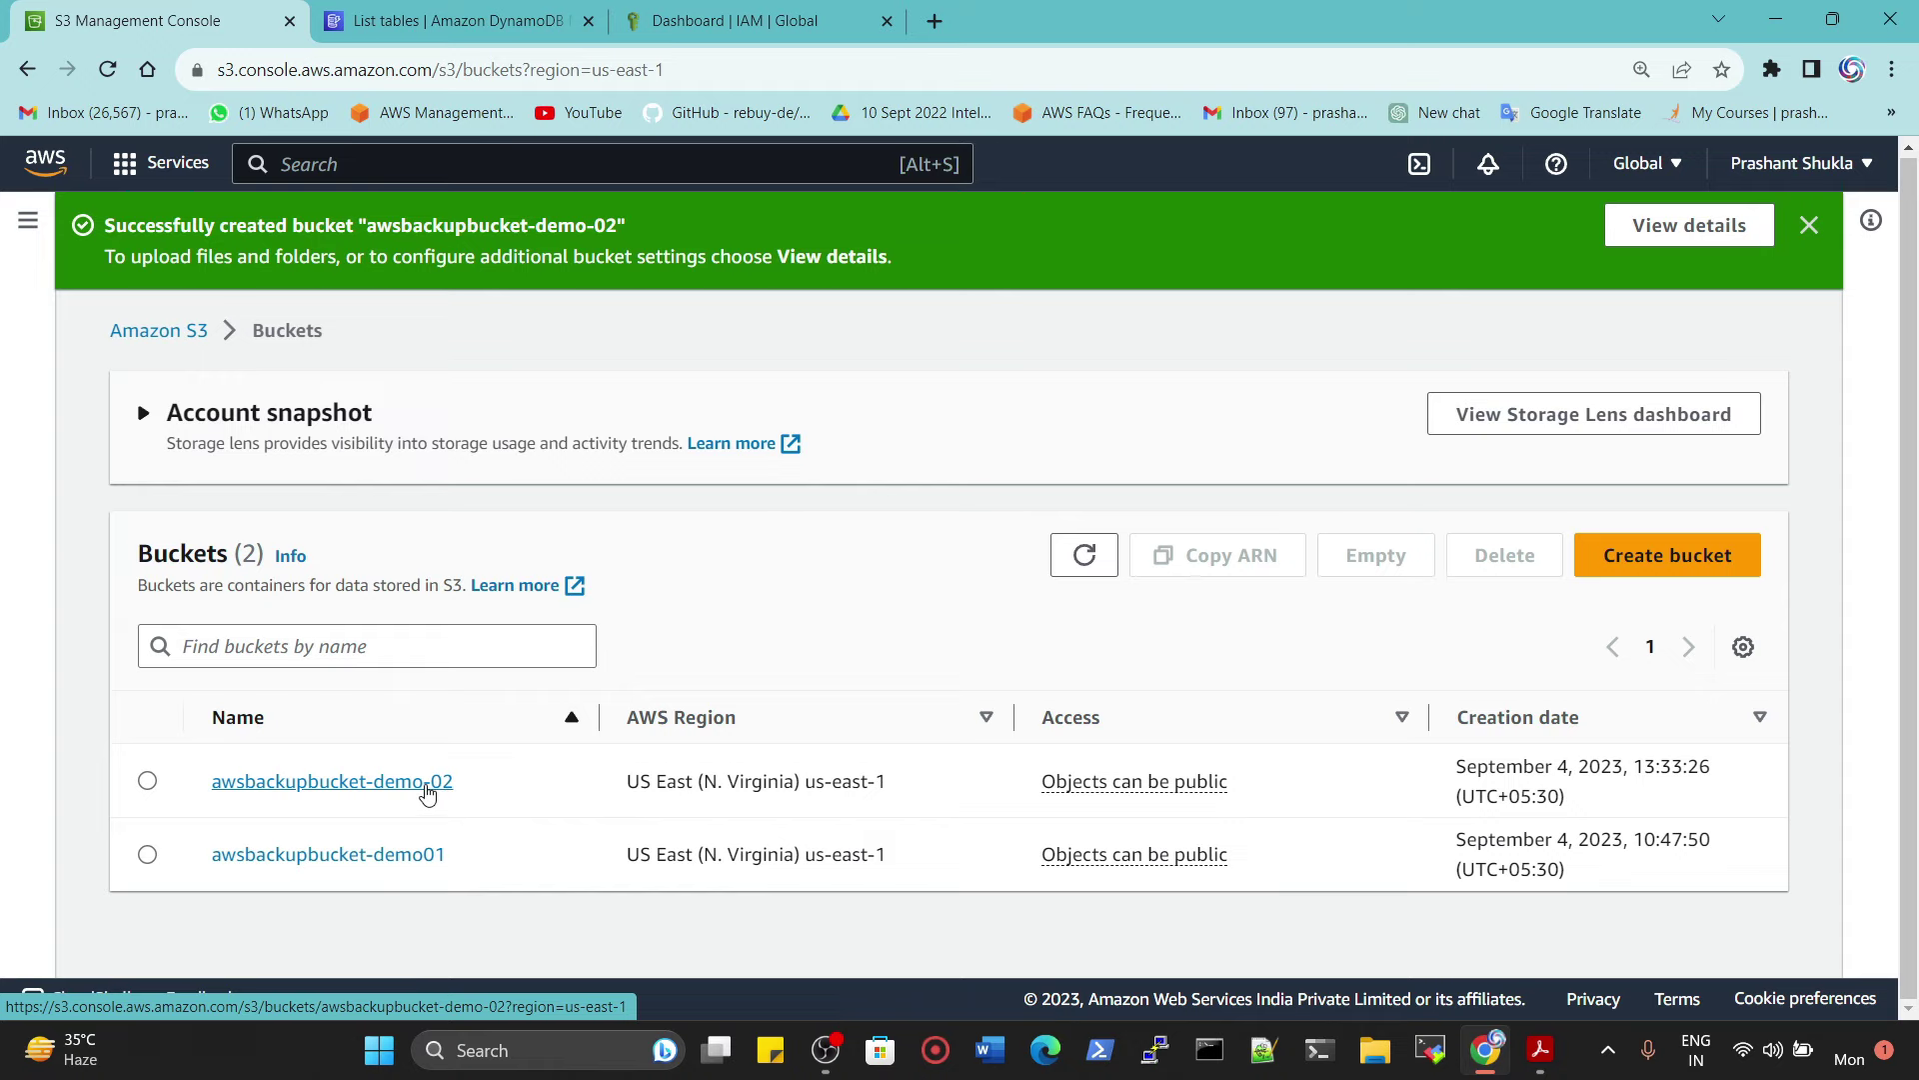
Step: Upload Credentials.txt from the Desktop folder to the awsbackupbucket-demo-02 bucket and close the upload status
click(427, 784)
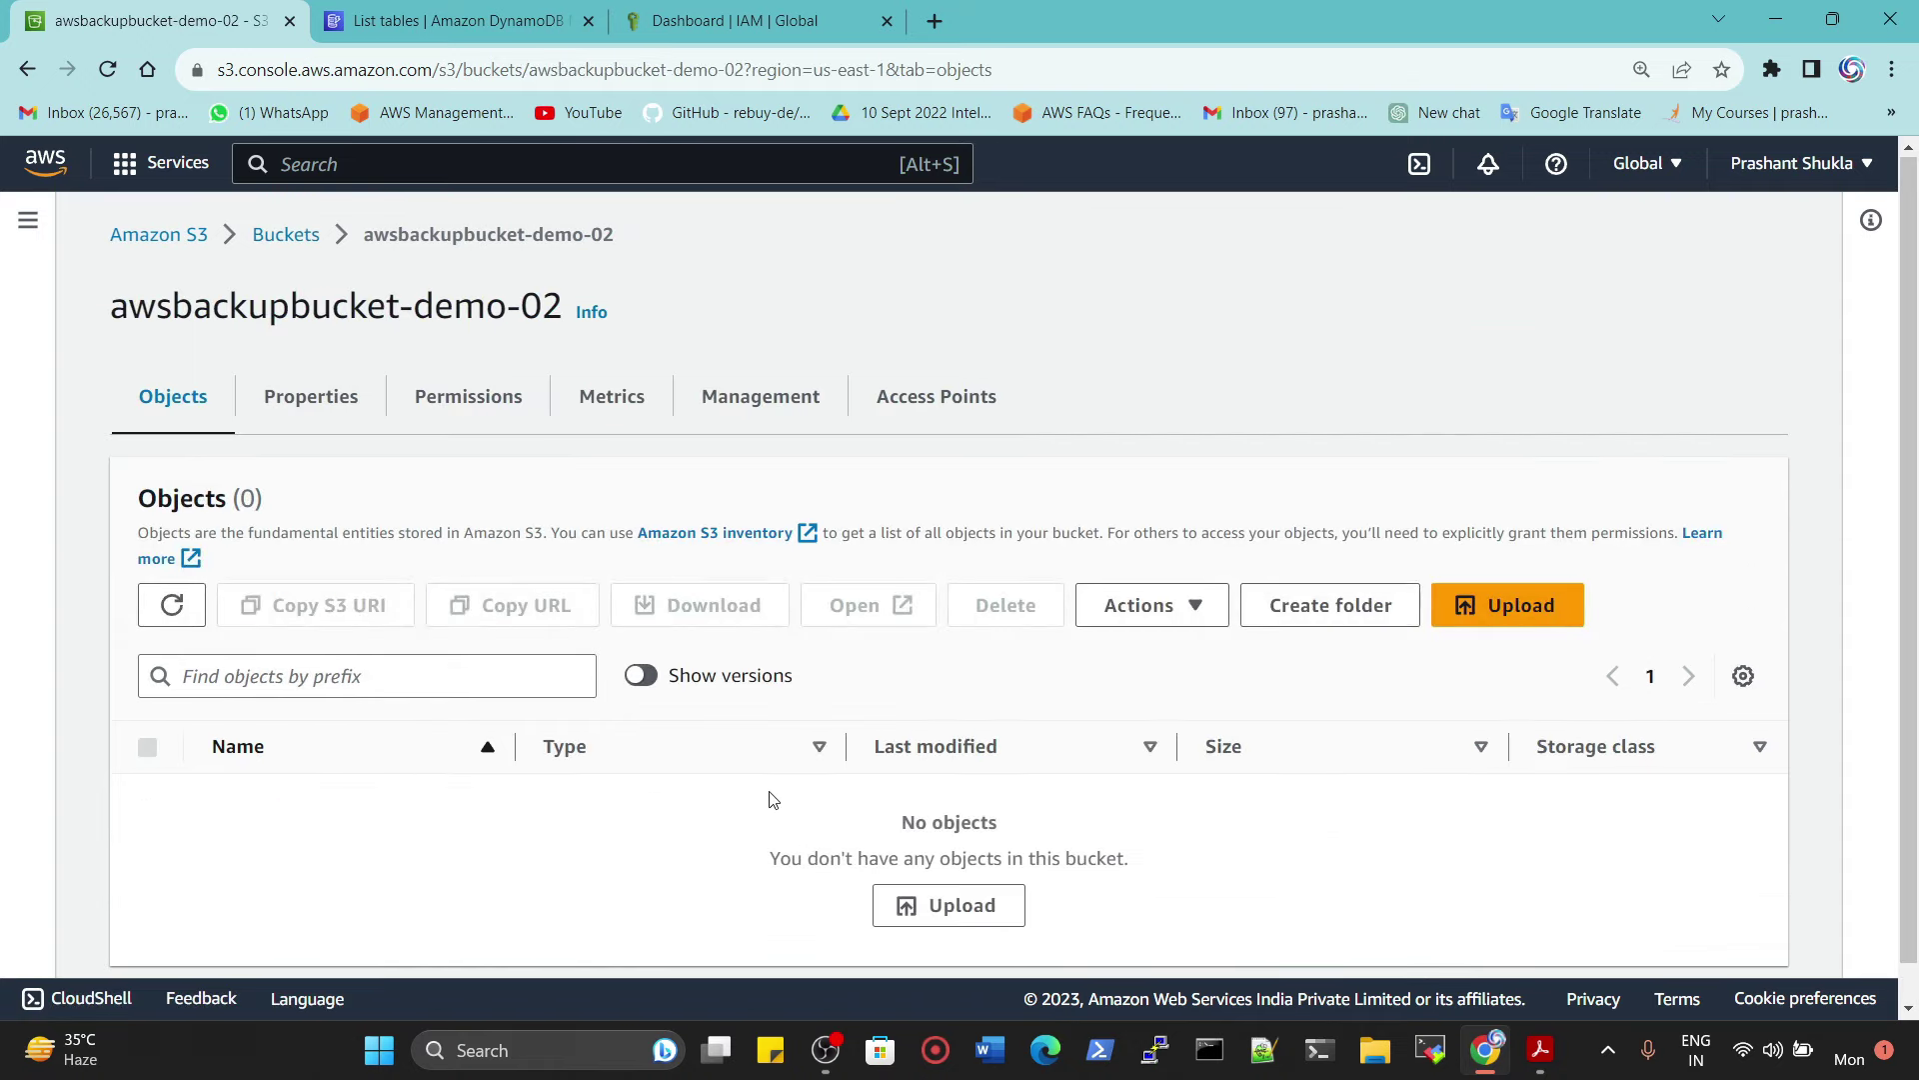
click(935, 912)
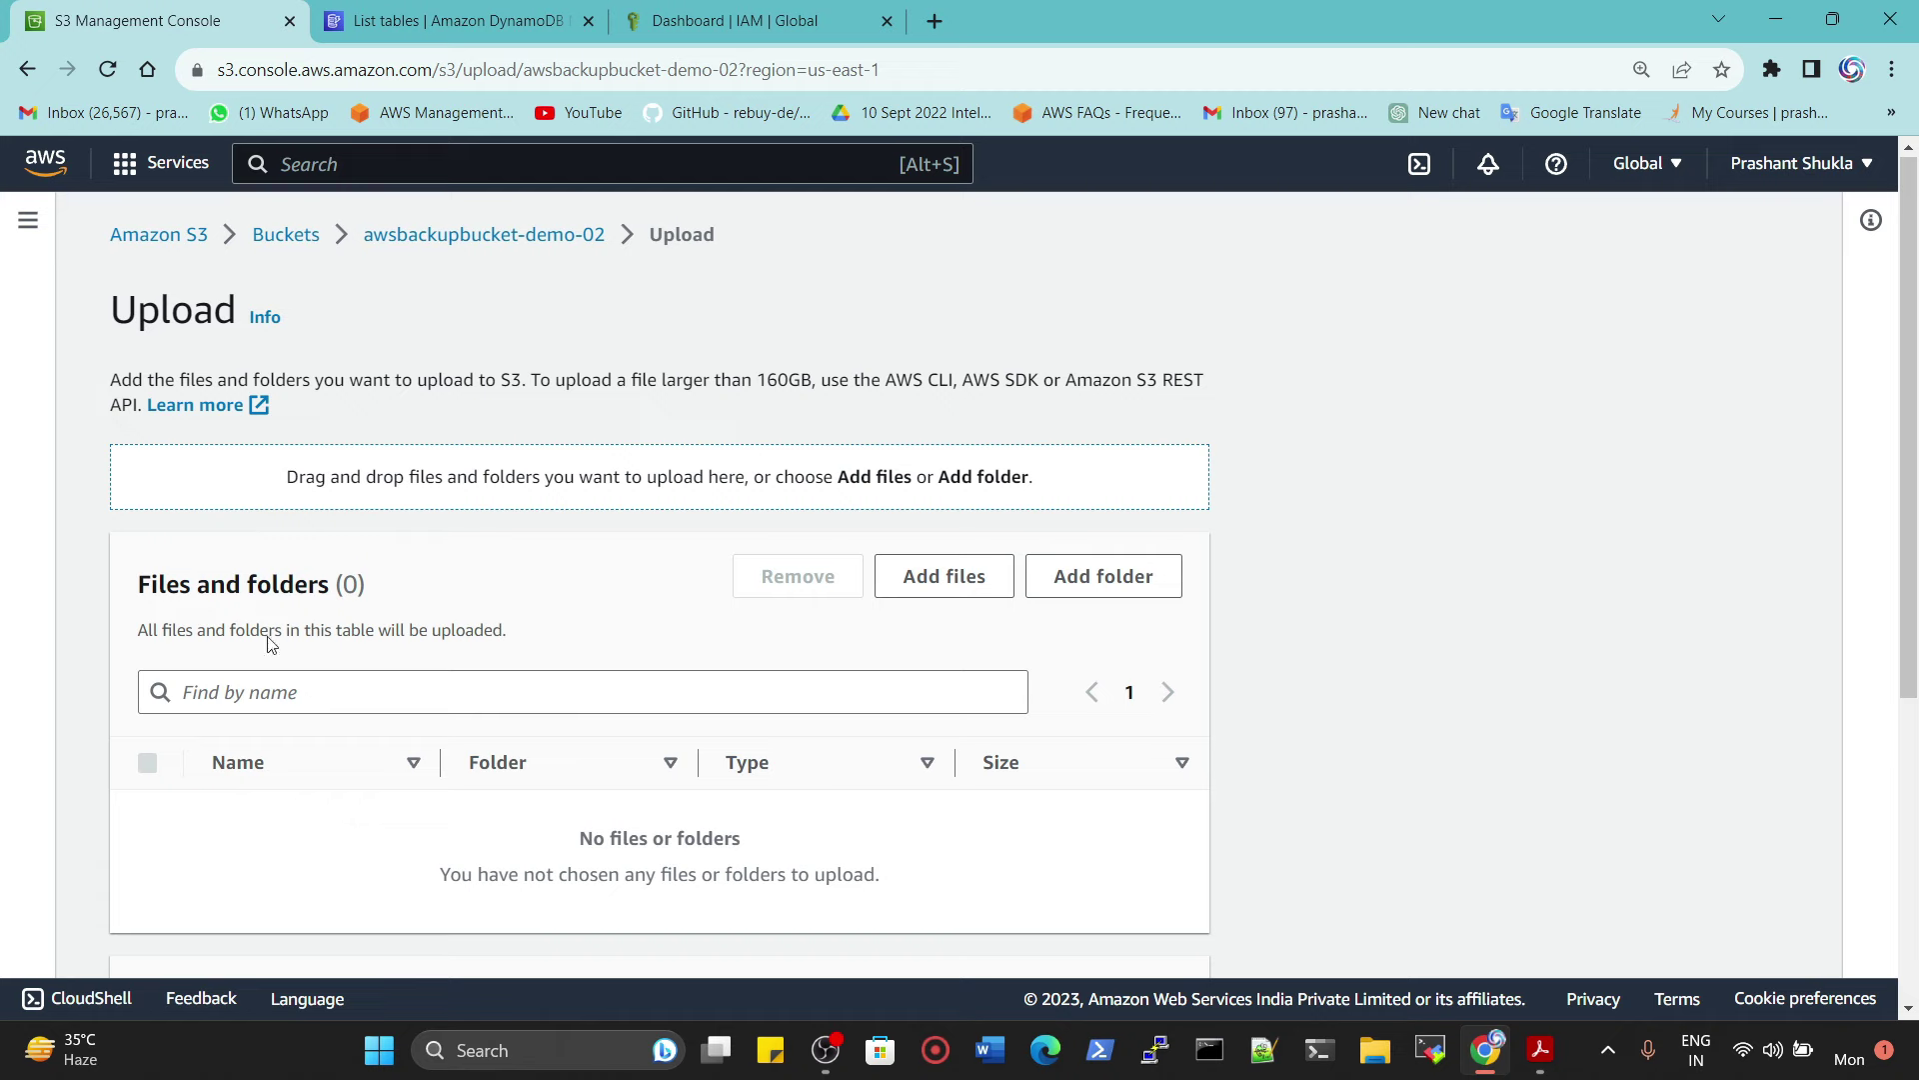
click(950, 572)
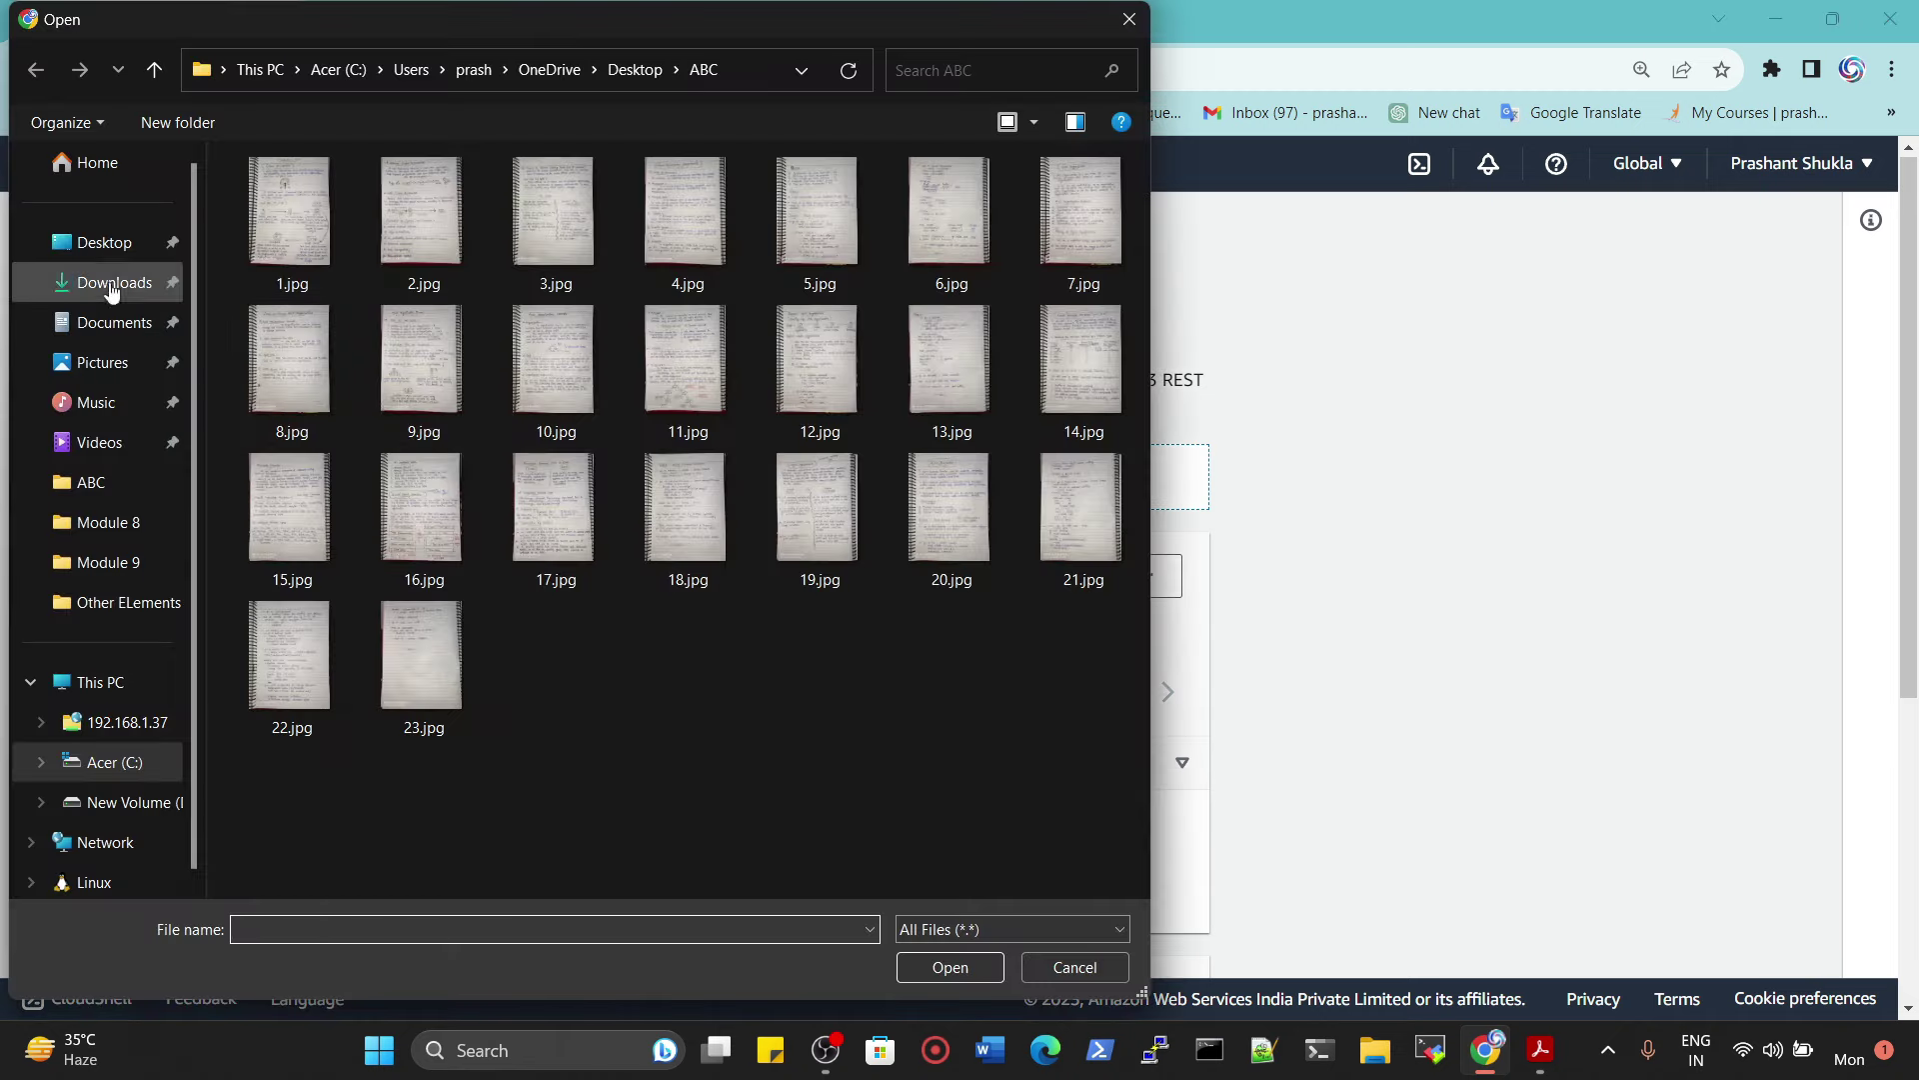
click(111, 242)
double_click(531, 399)
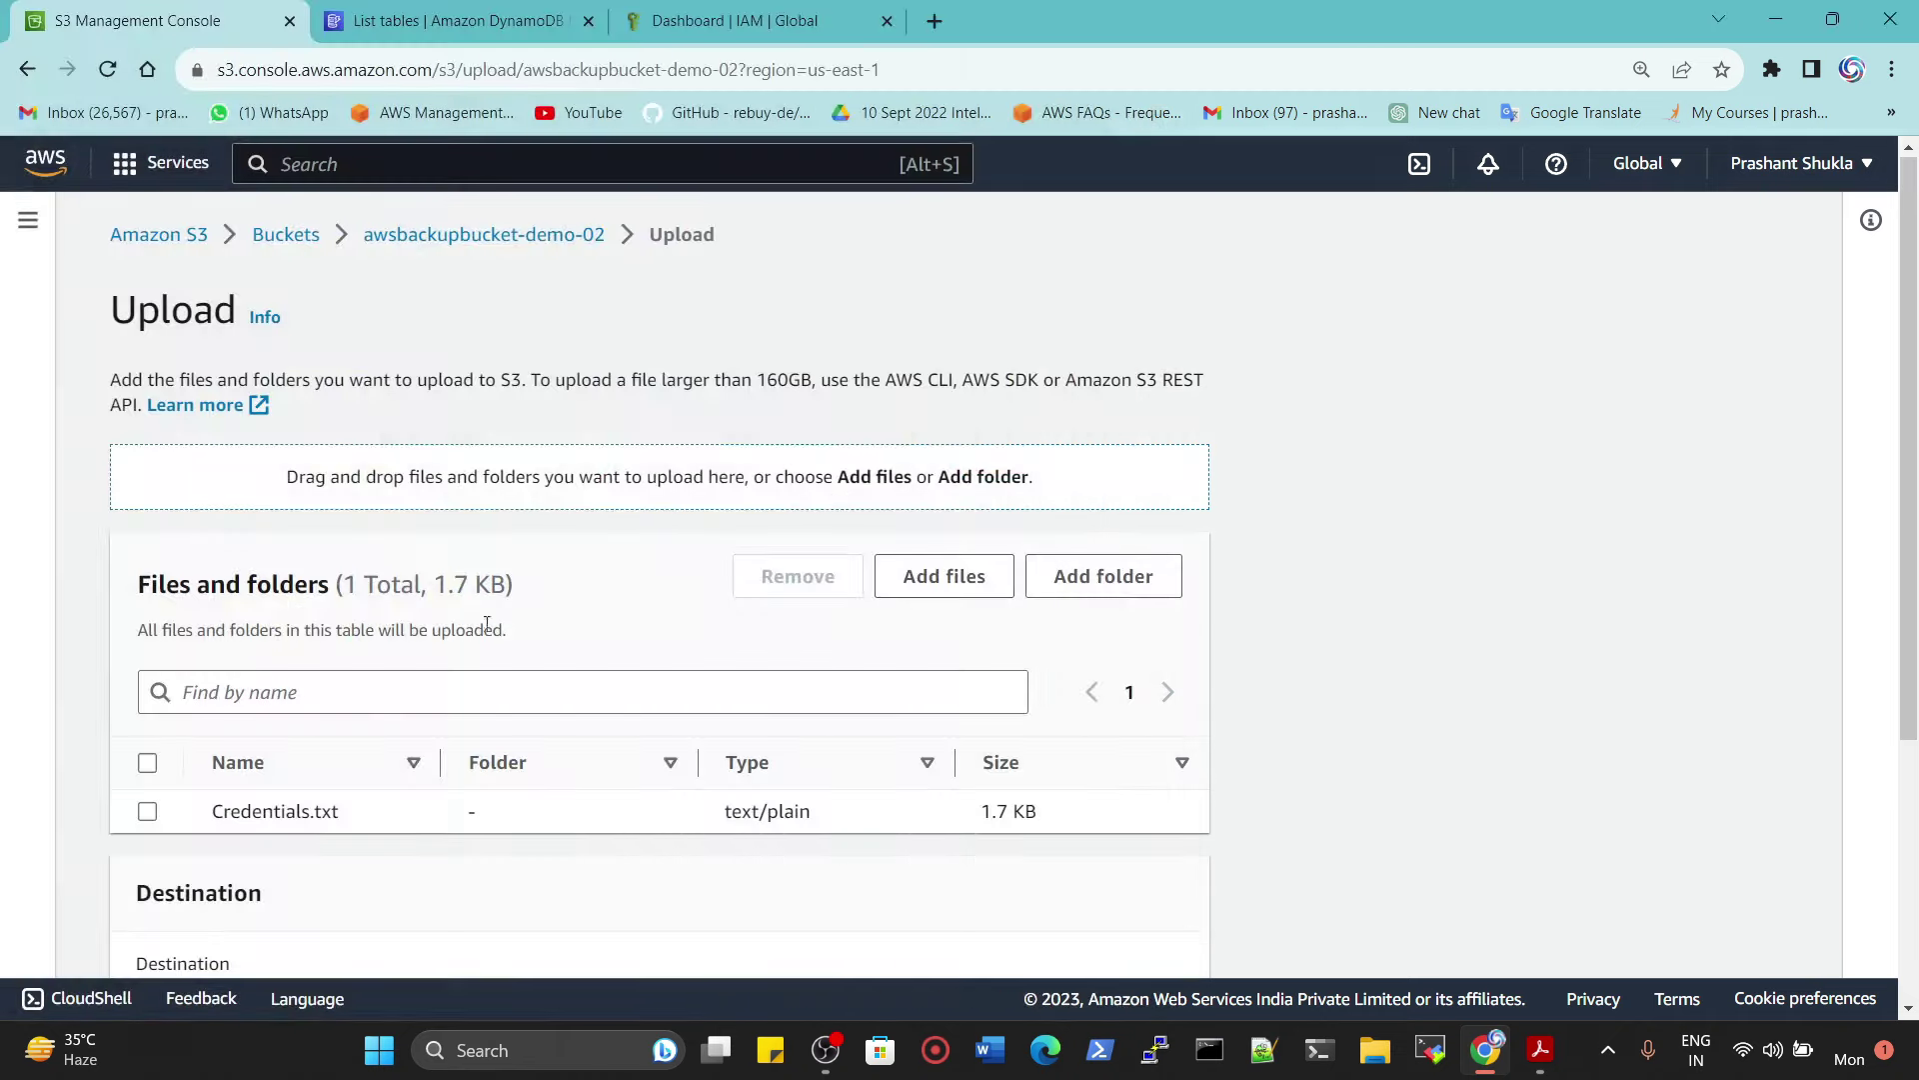
scroll(547, 828, down, 3)
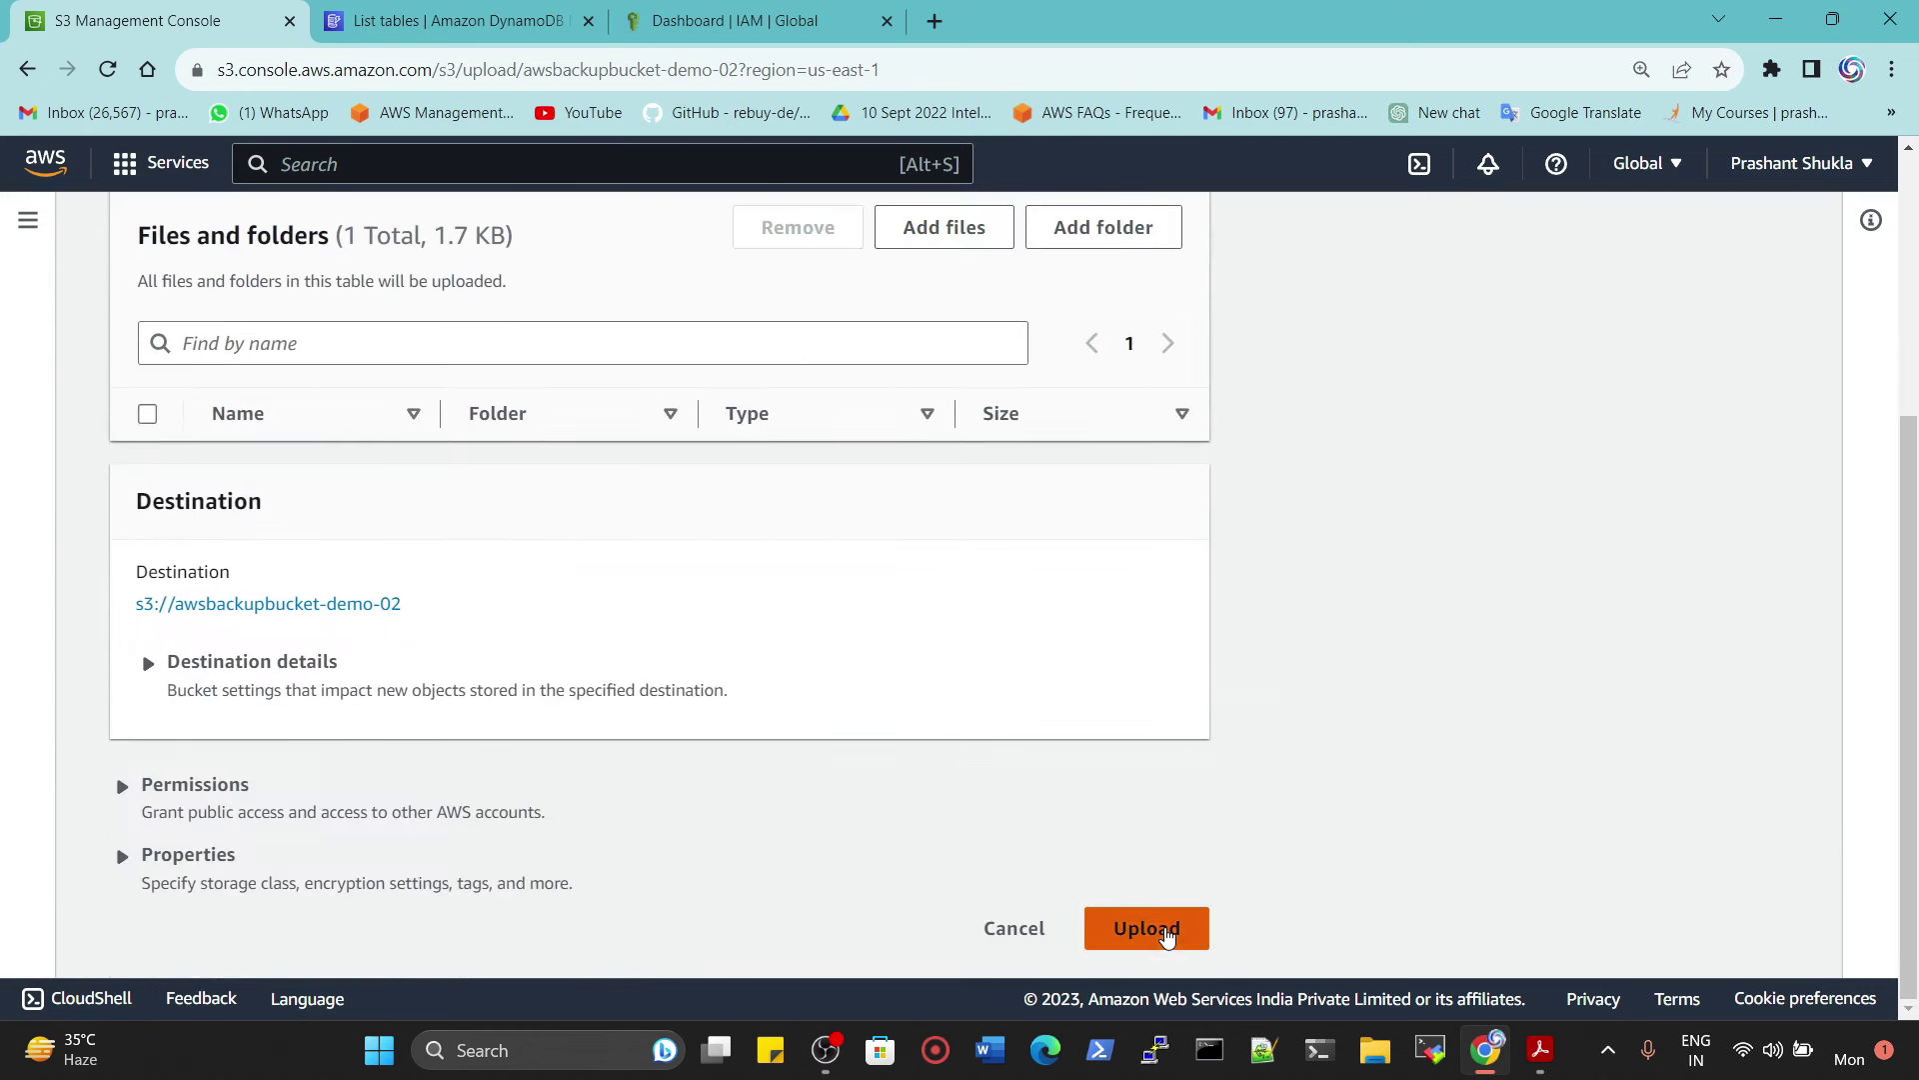
click(1149, 930)
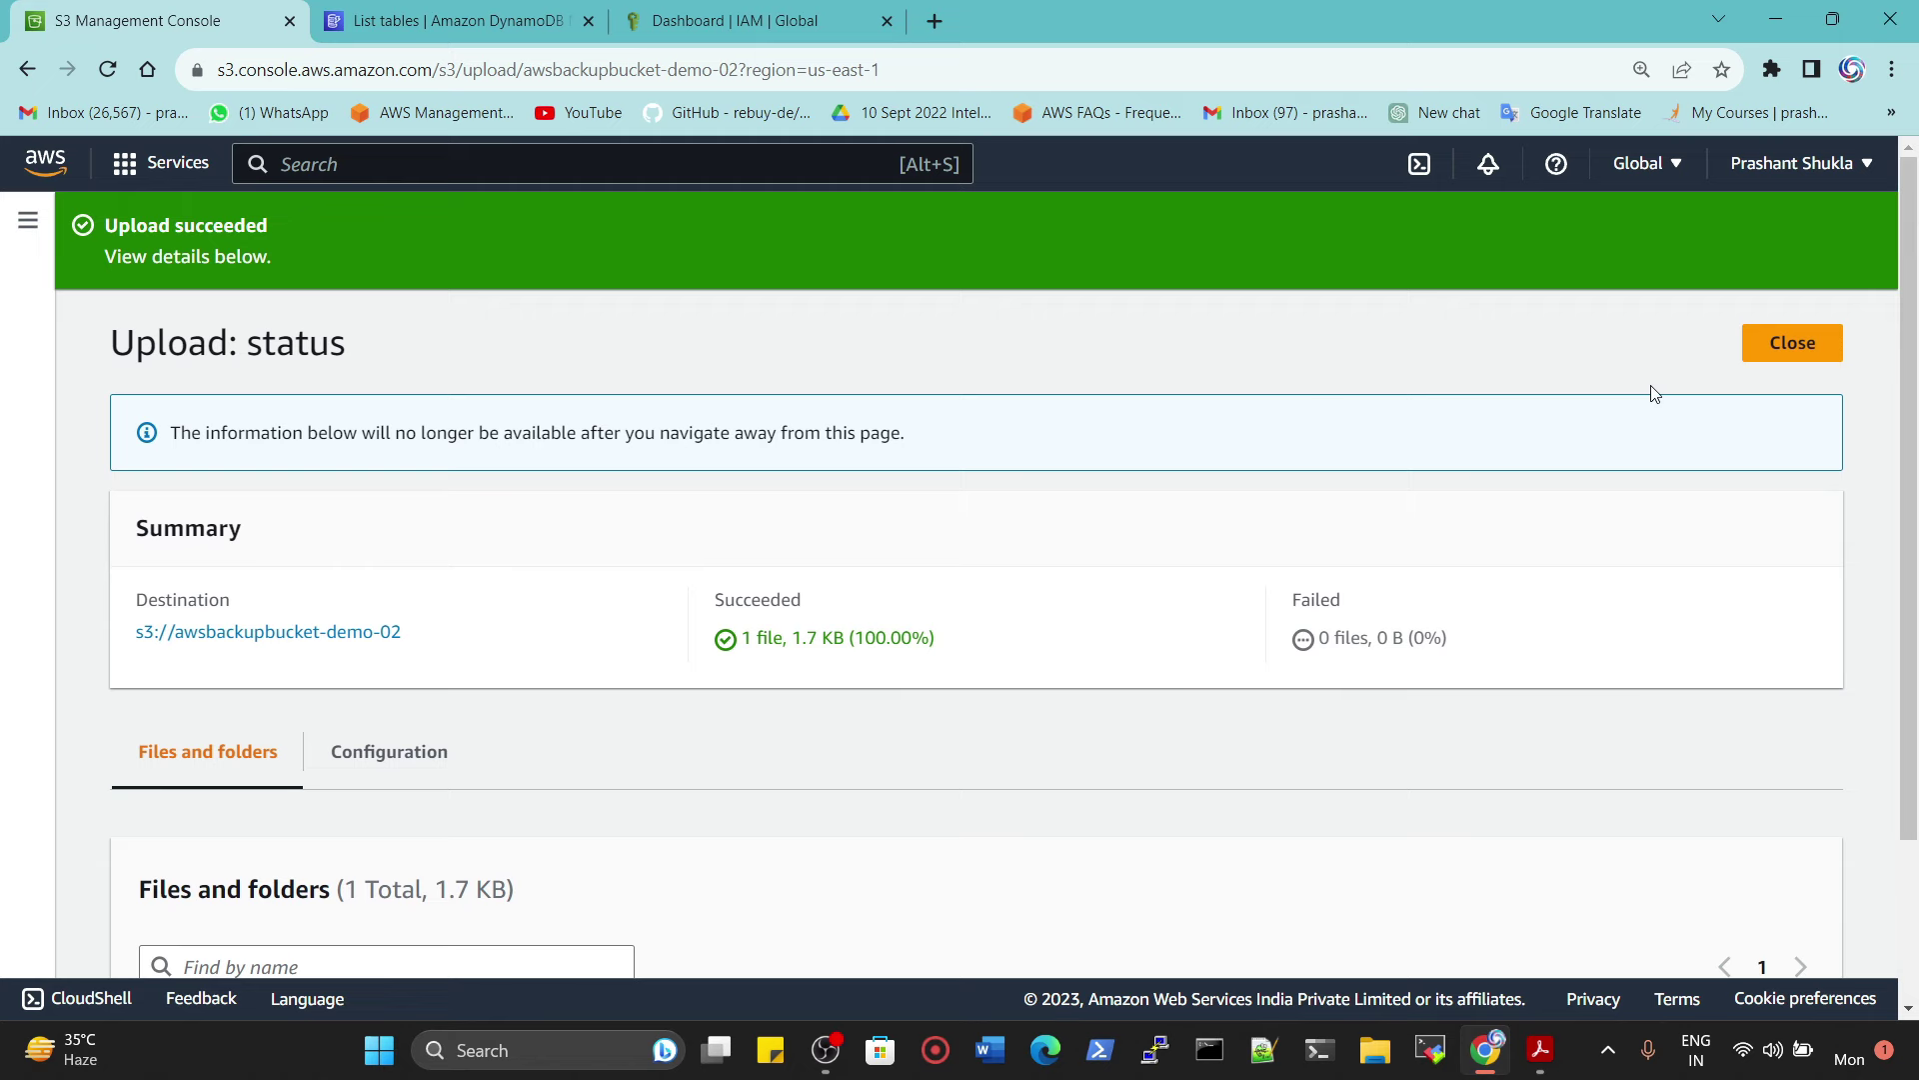
click(1799, 345)
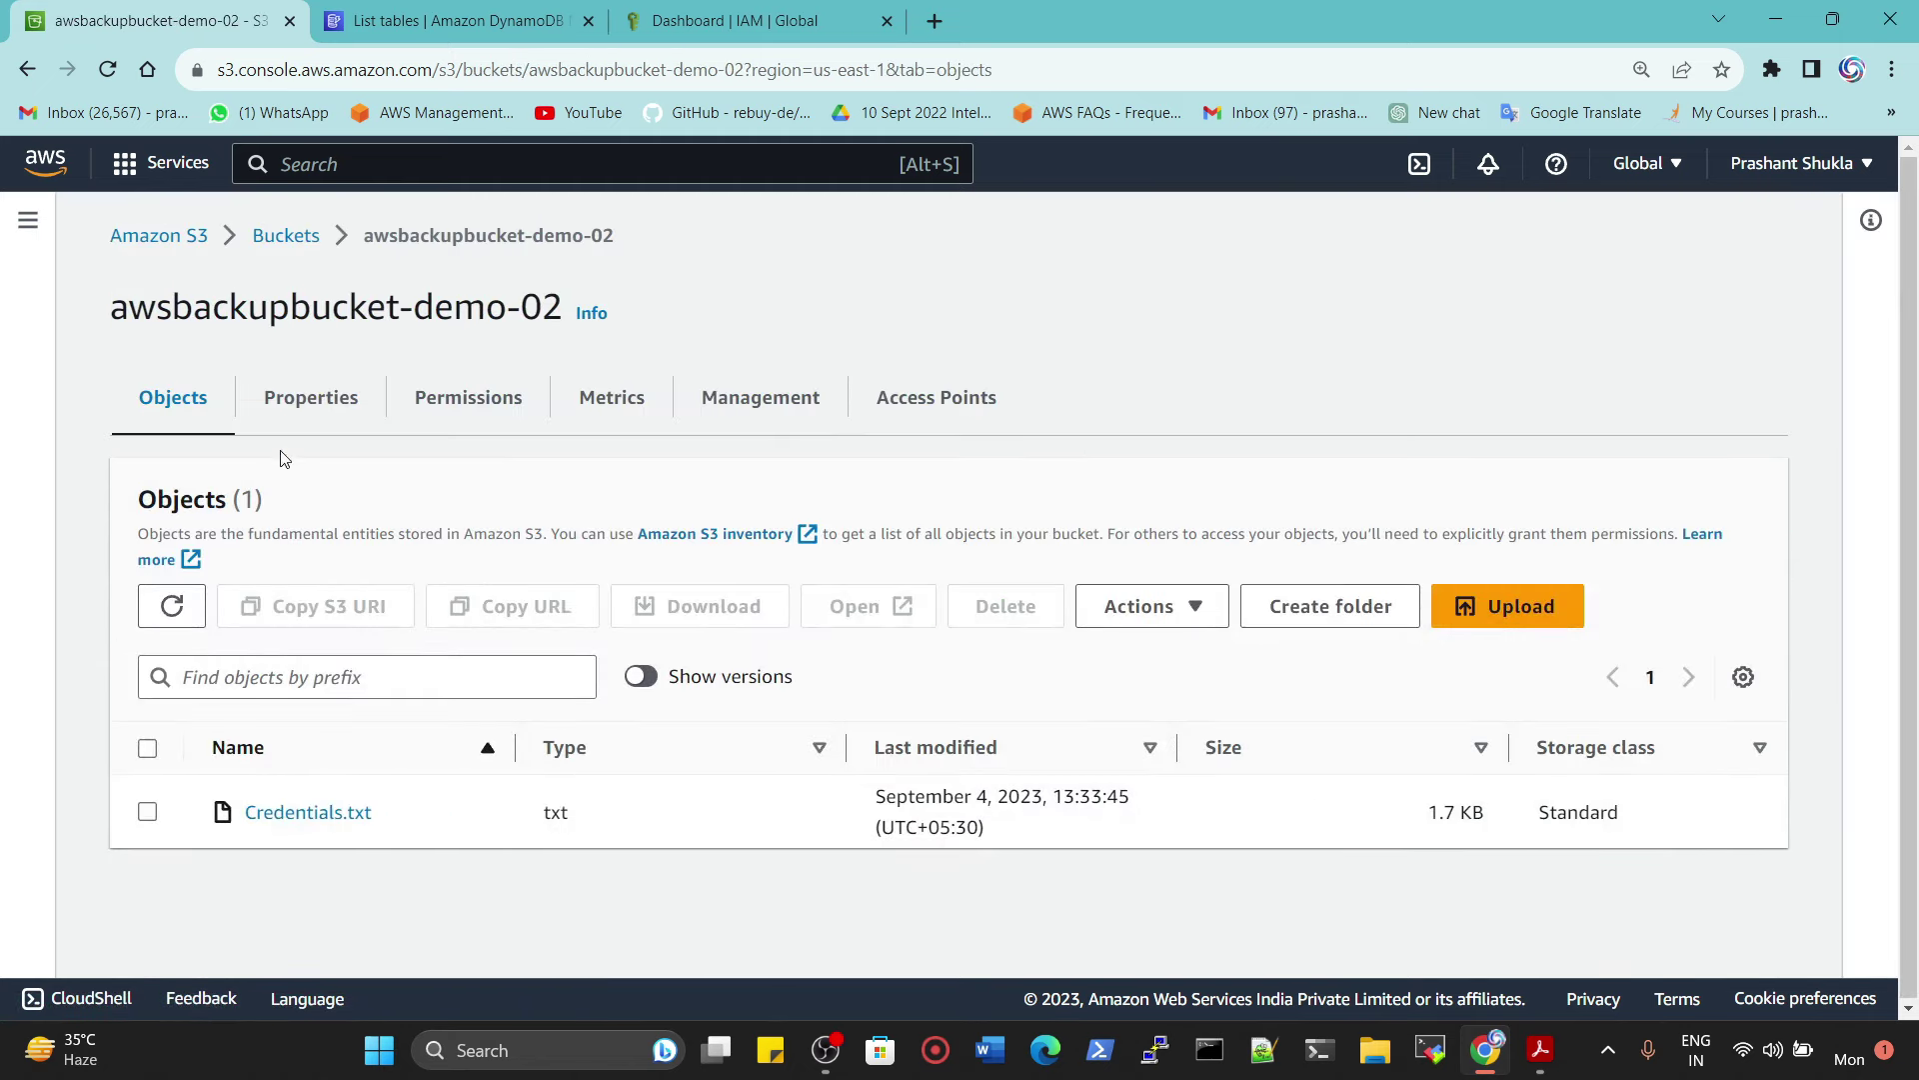
Step: Return to the bucket list and reopen awsbackupbucket-demo-02 to review its objects
click(268, 242)
drag(484, 692, 150, 687)
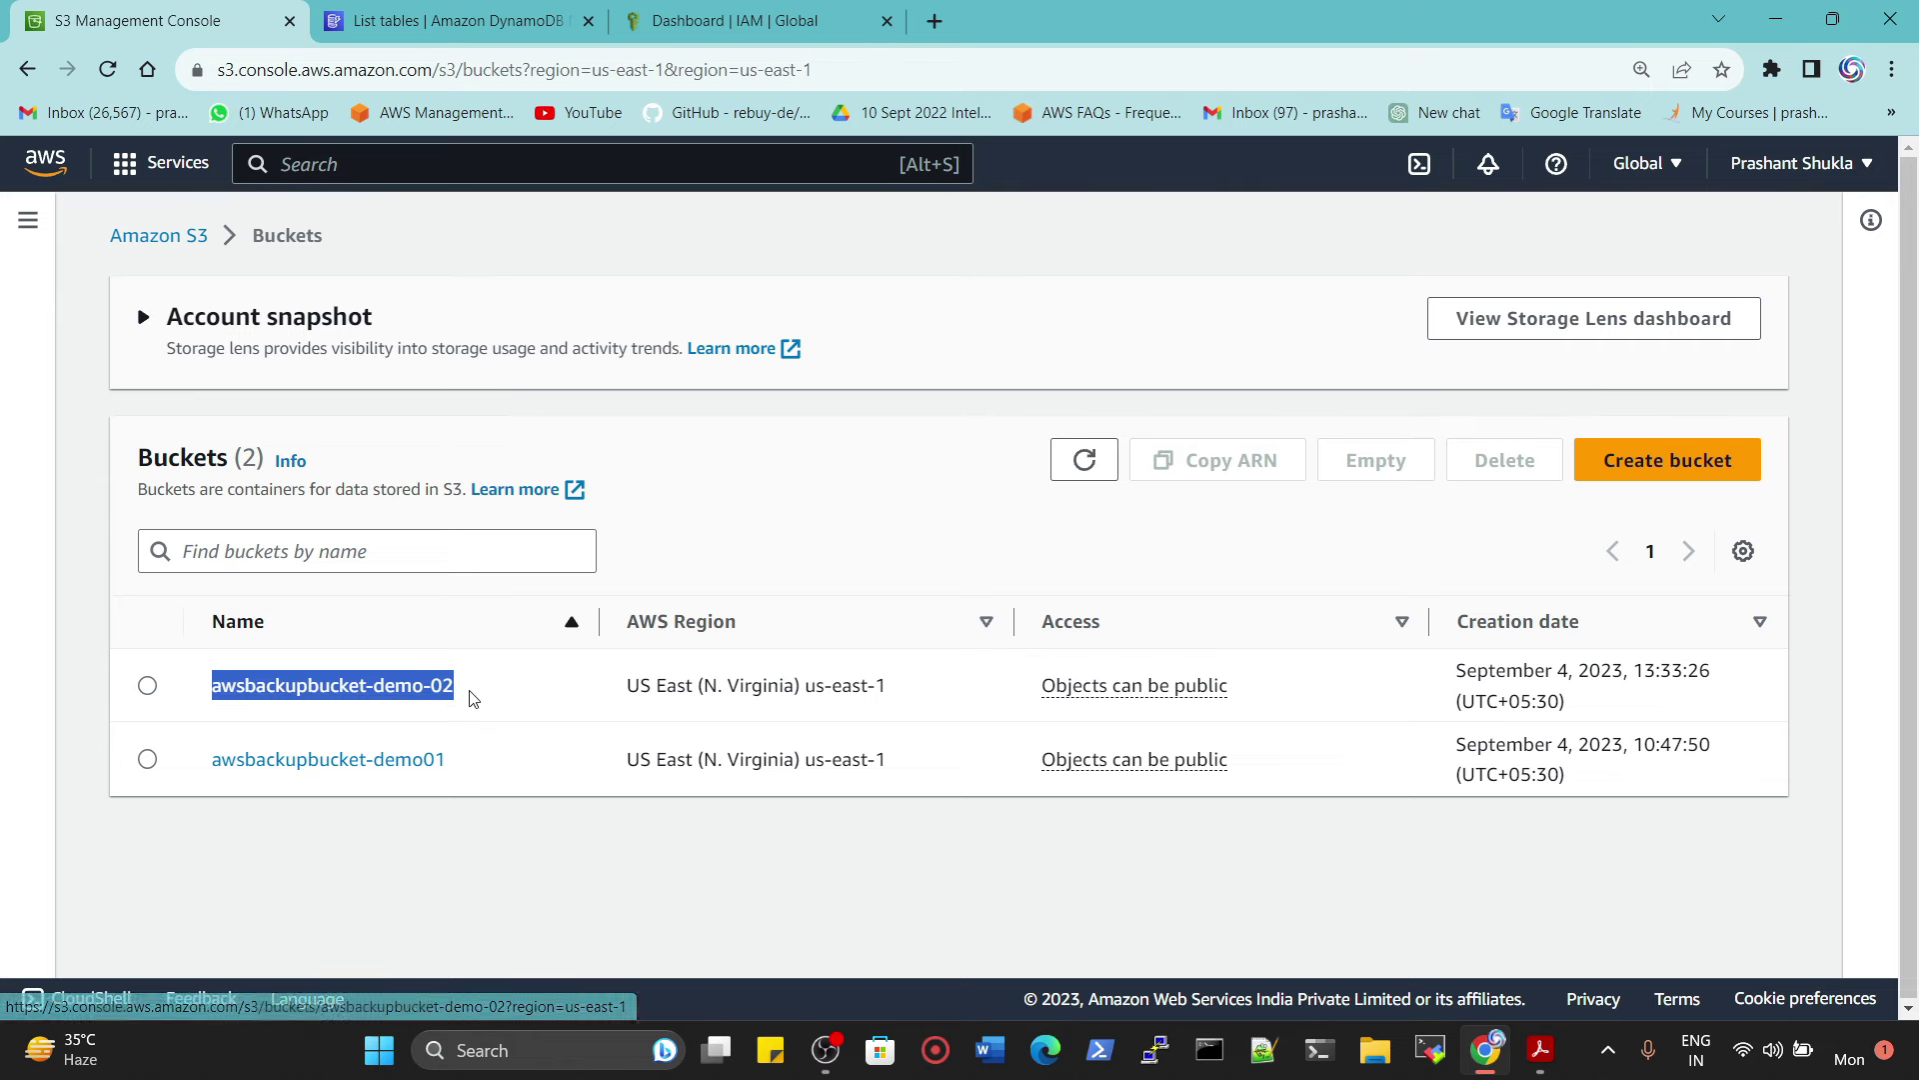
click(355, 697)
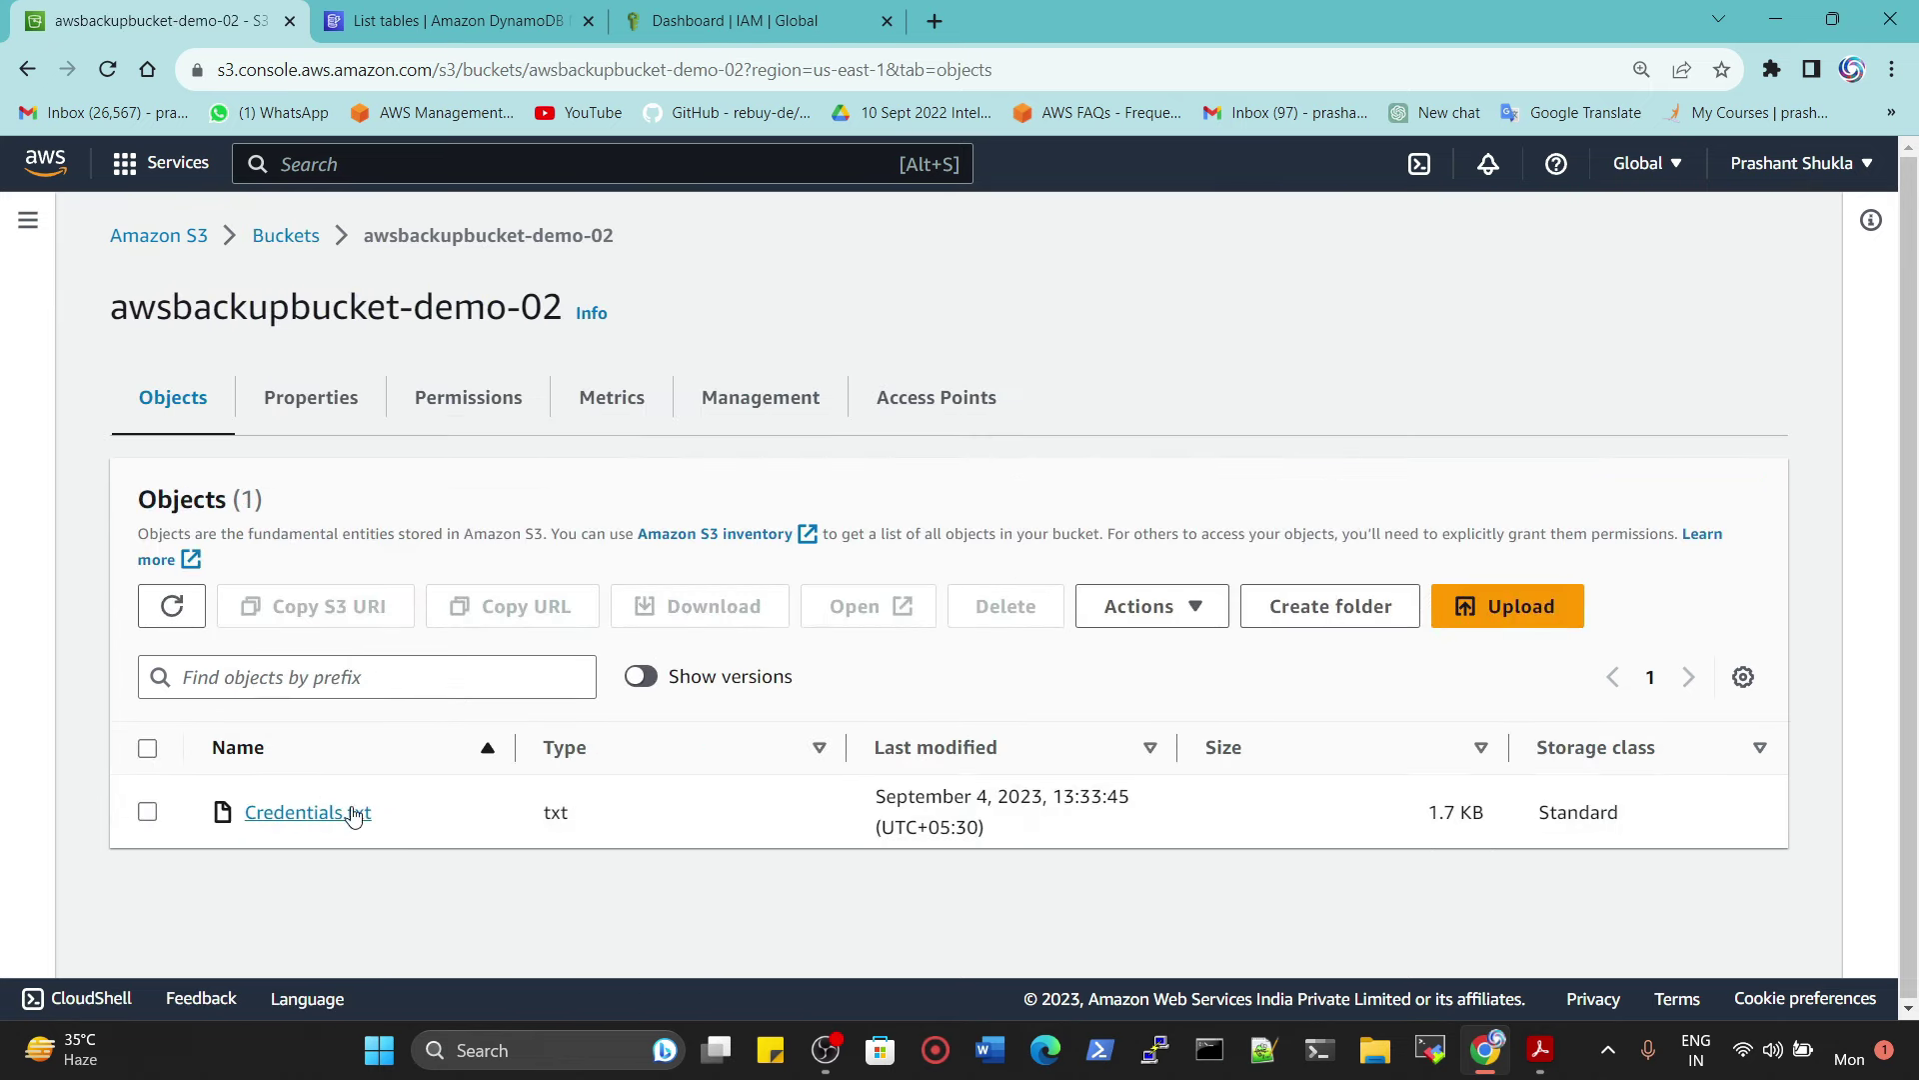
Step: Switch to the DynamoDB console, view its service introduction page and return to the list of tables
click(440, 20)
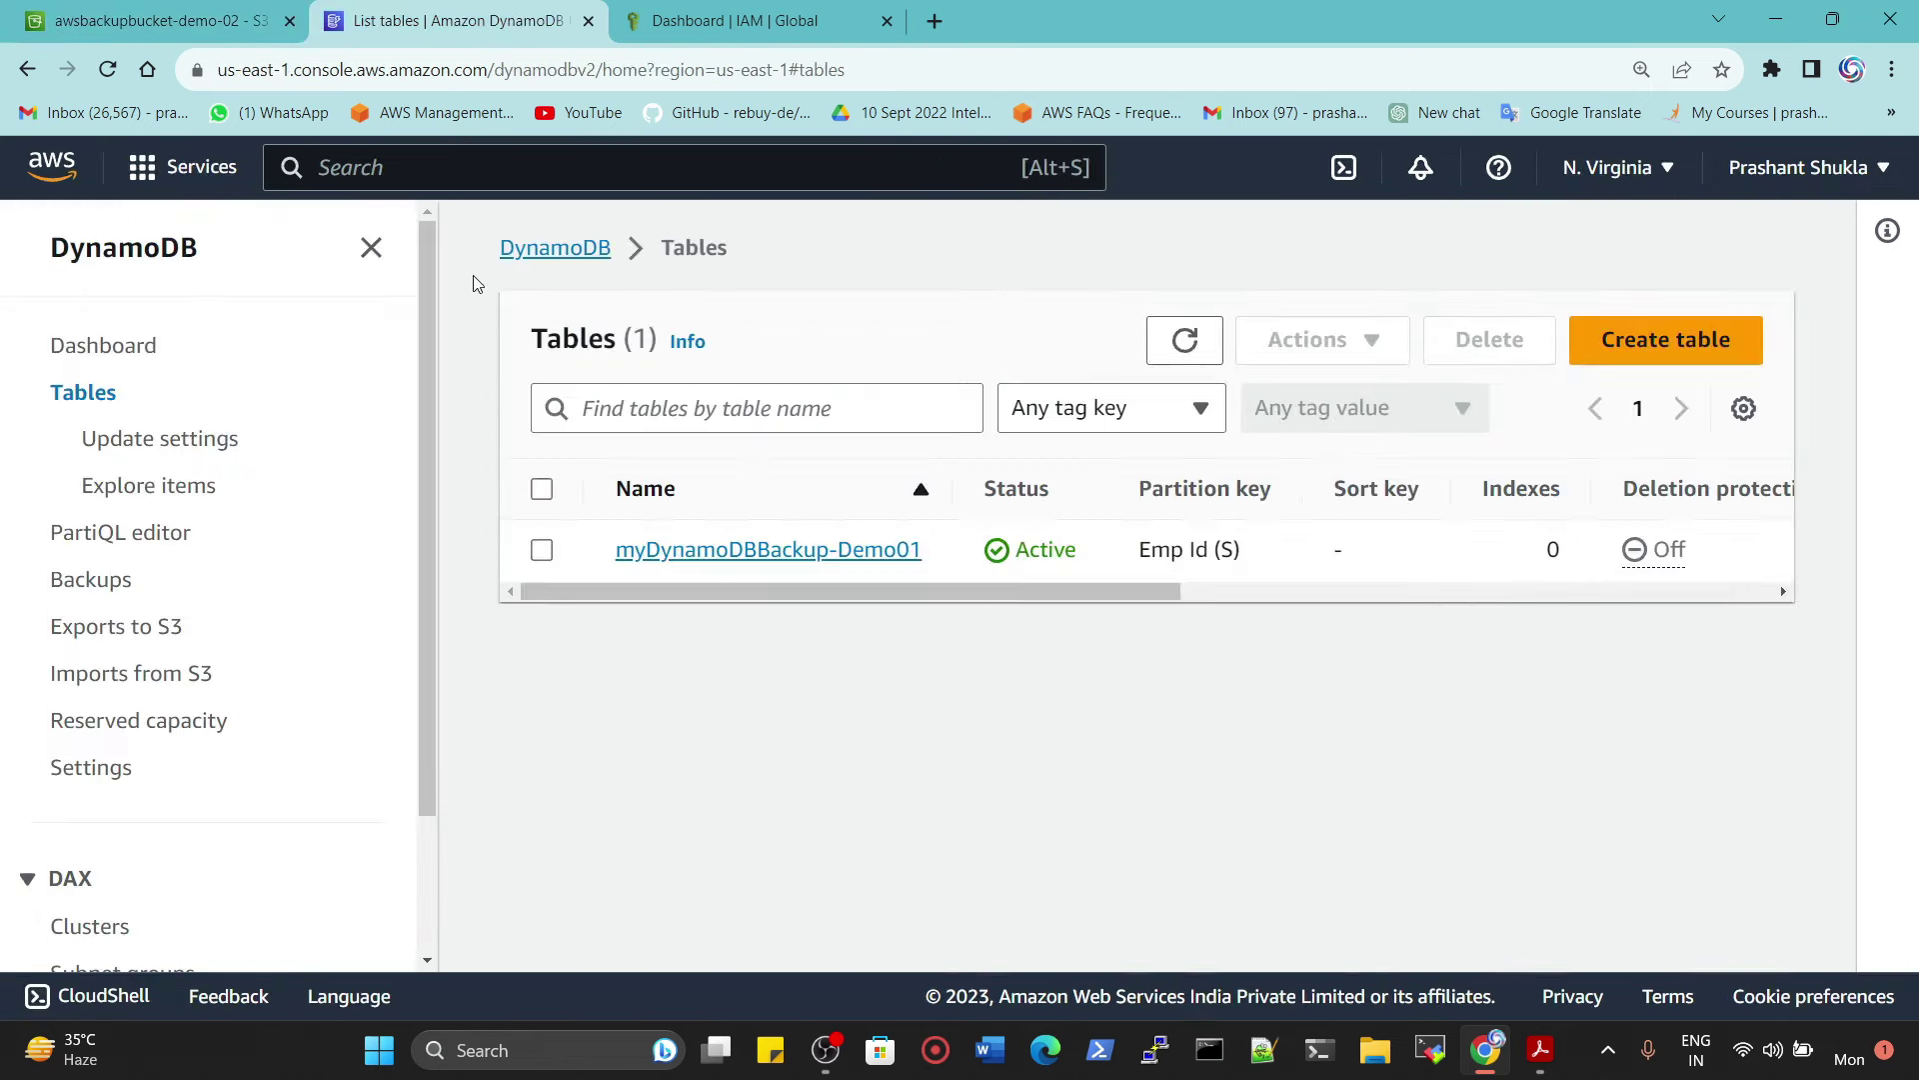
click(540, 252)
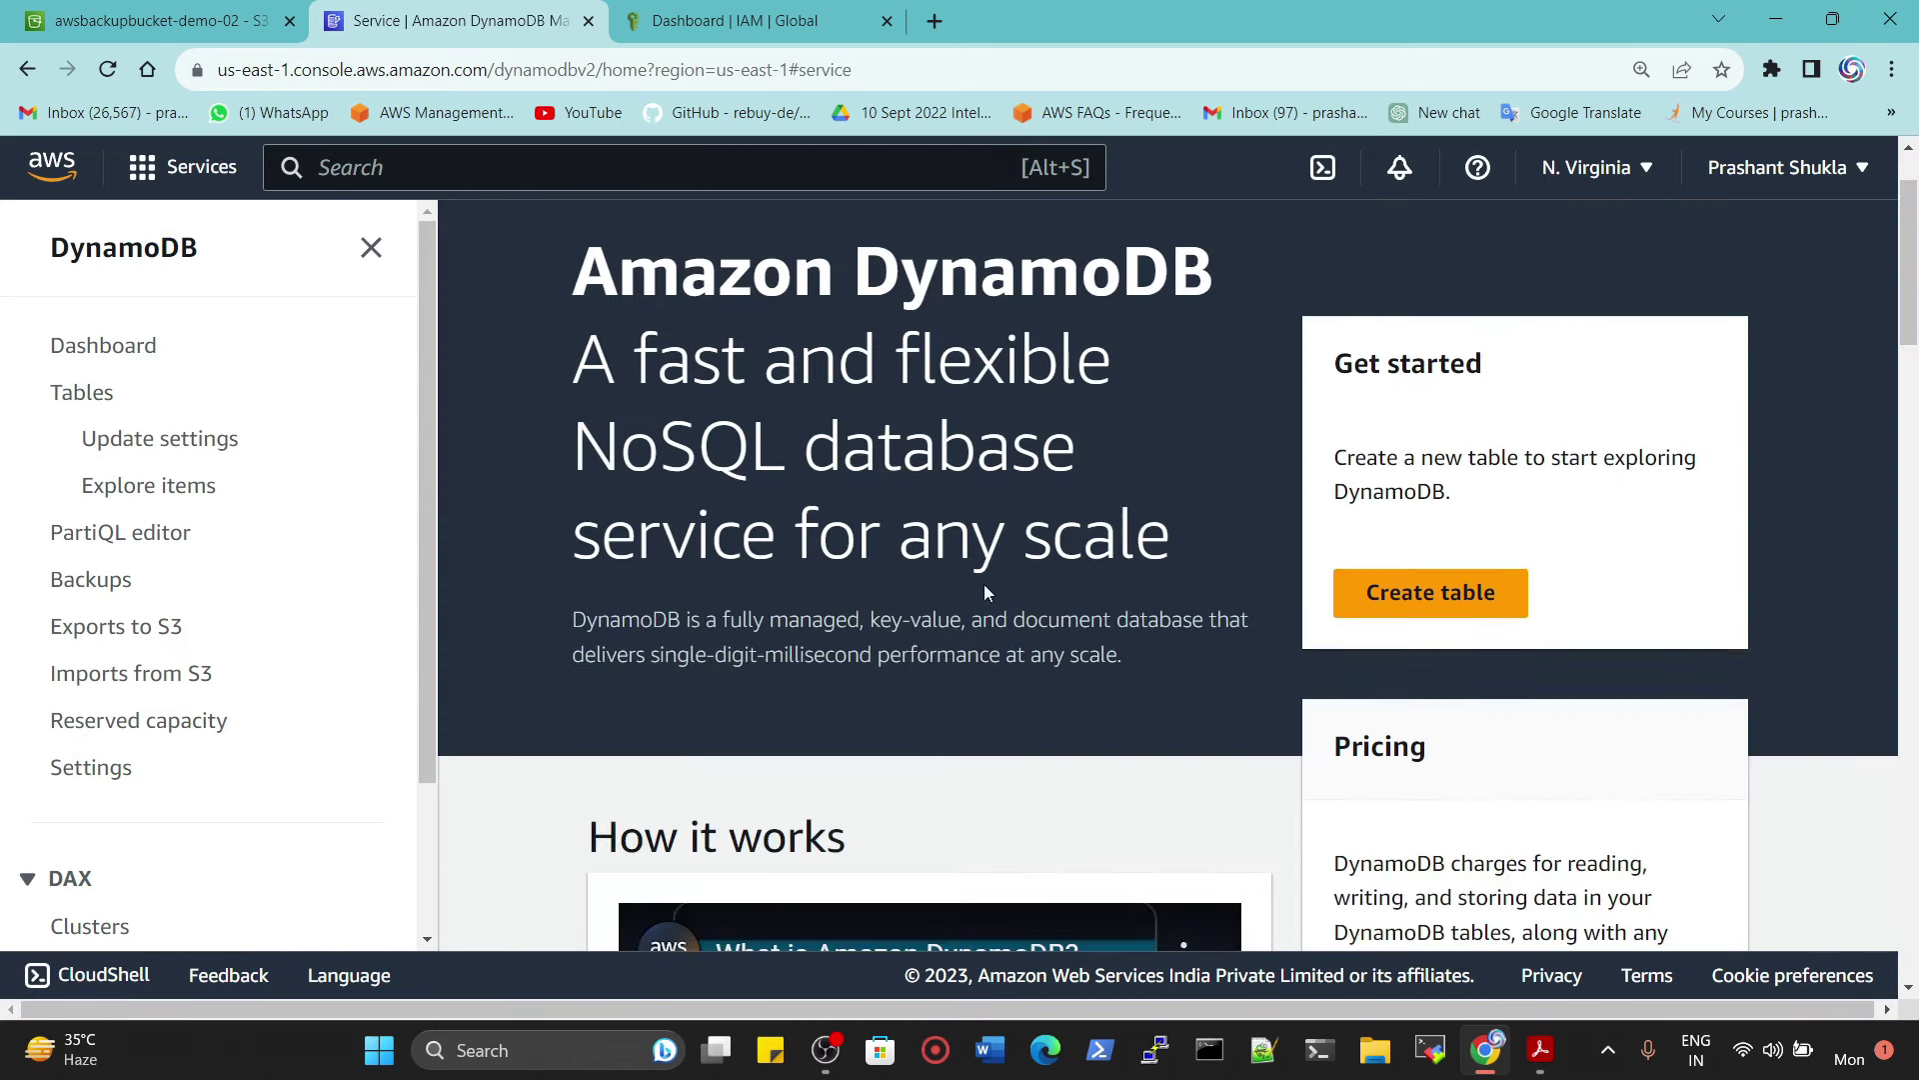
click(82, 396)
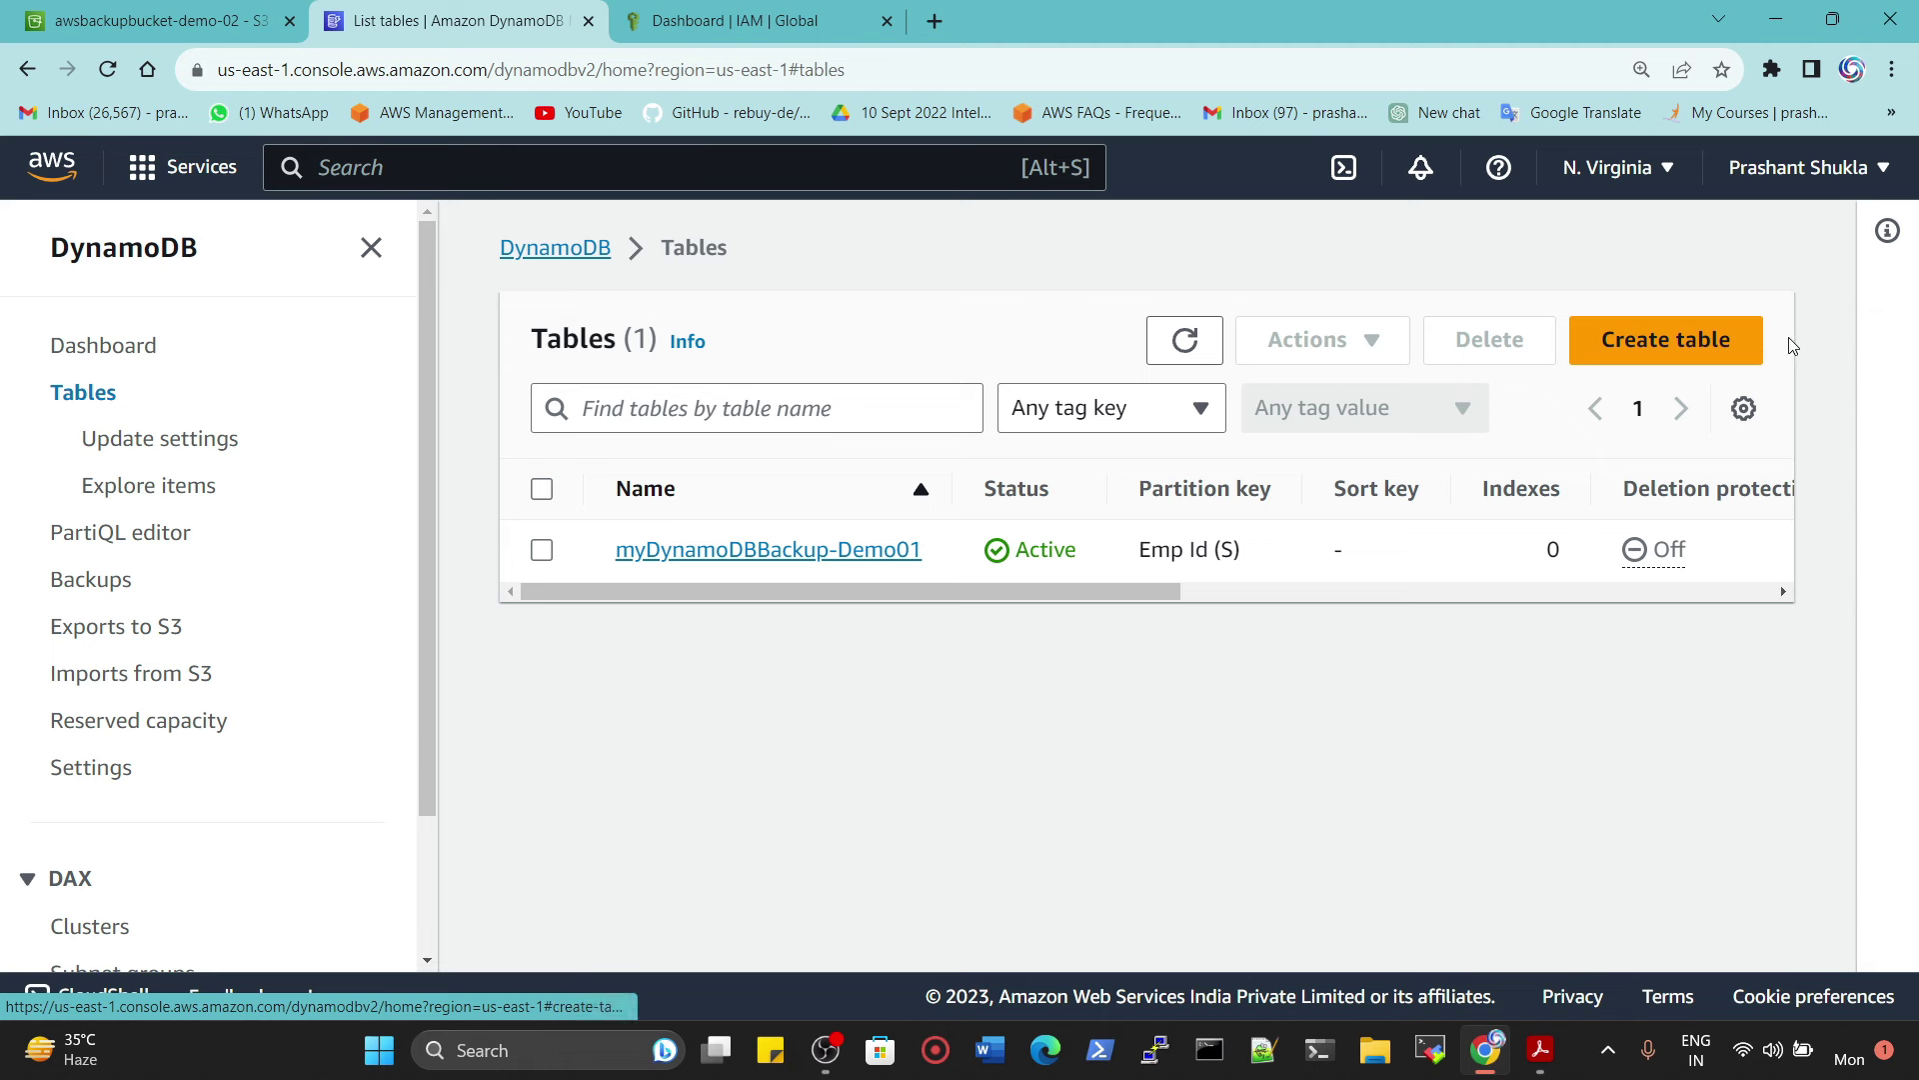
Step: Start creating a DynamoDB table named myDynamoDBBackup-Demo-02, reusing the existing table's name as a base
drag(938, 561, 603, 555)
key(ctrl+c)
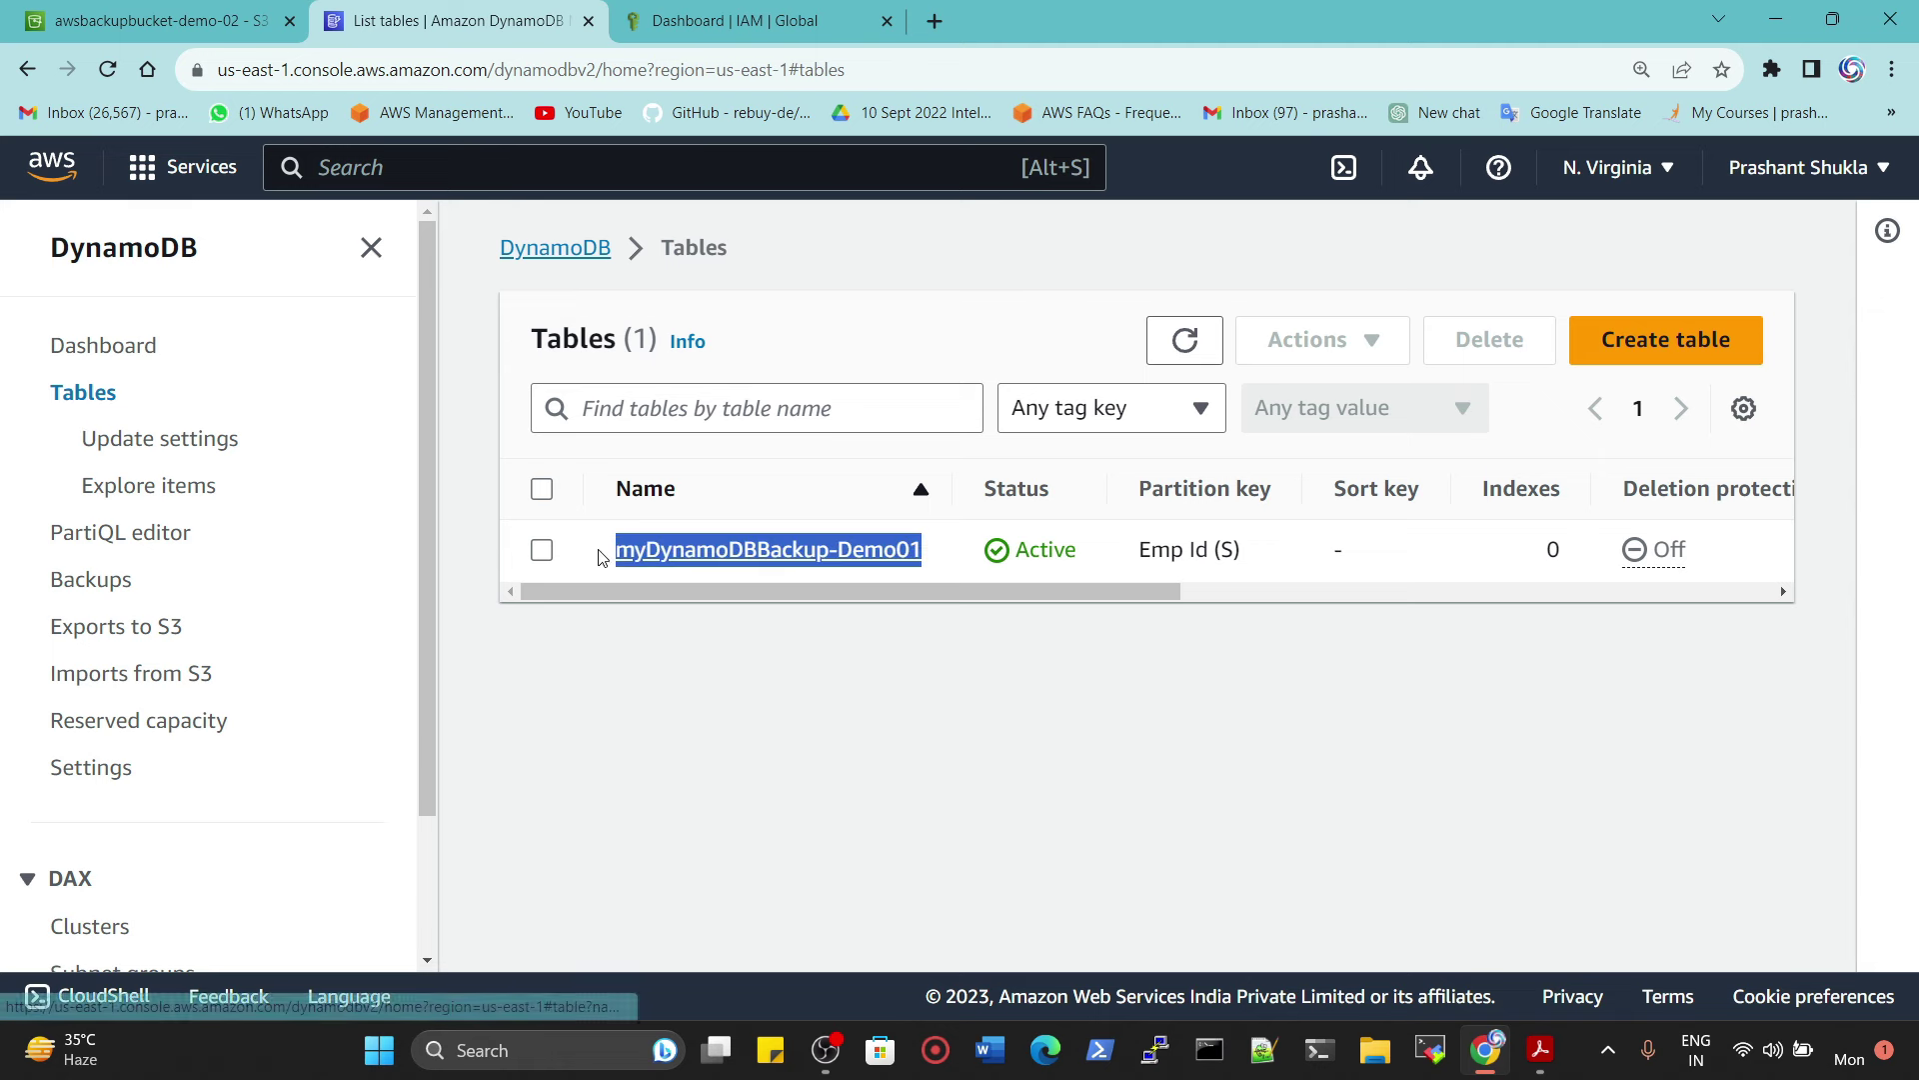
click(1739, 340)
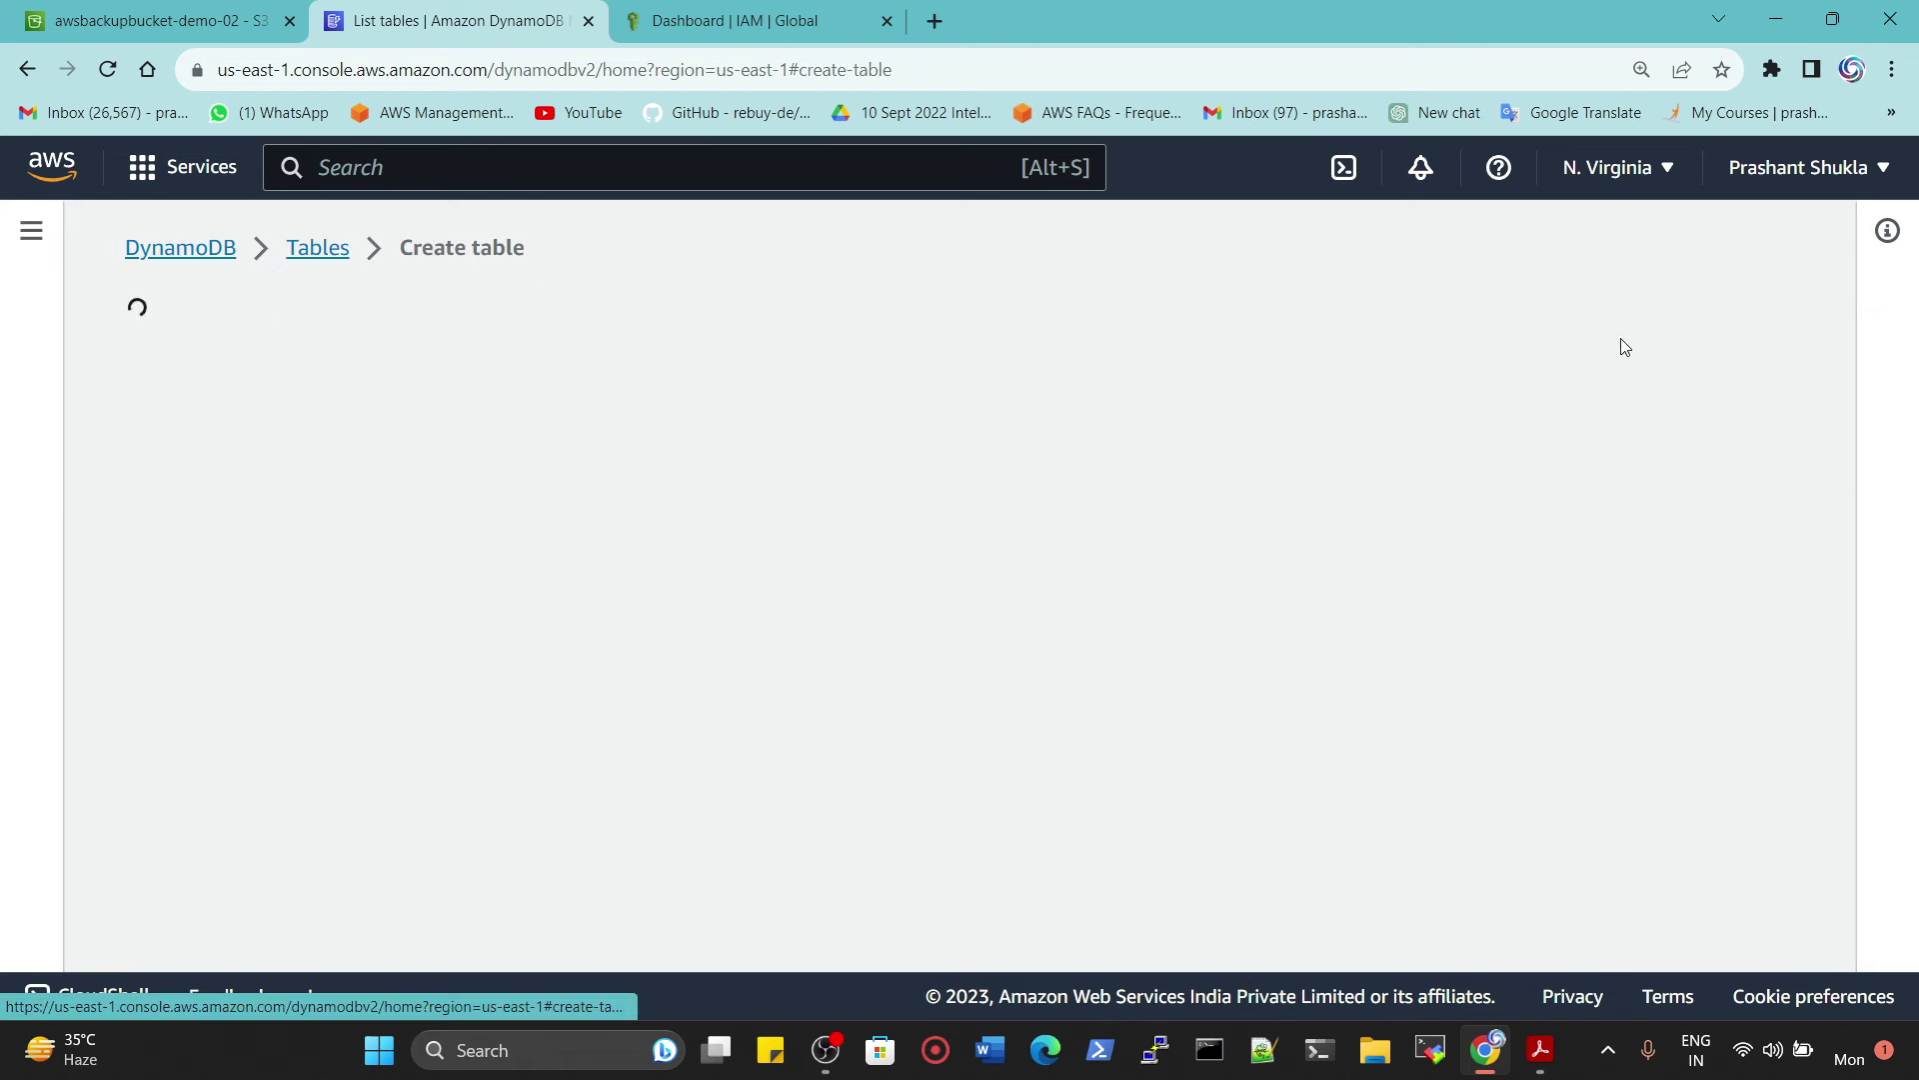
key(ctrl+v)
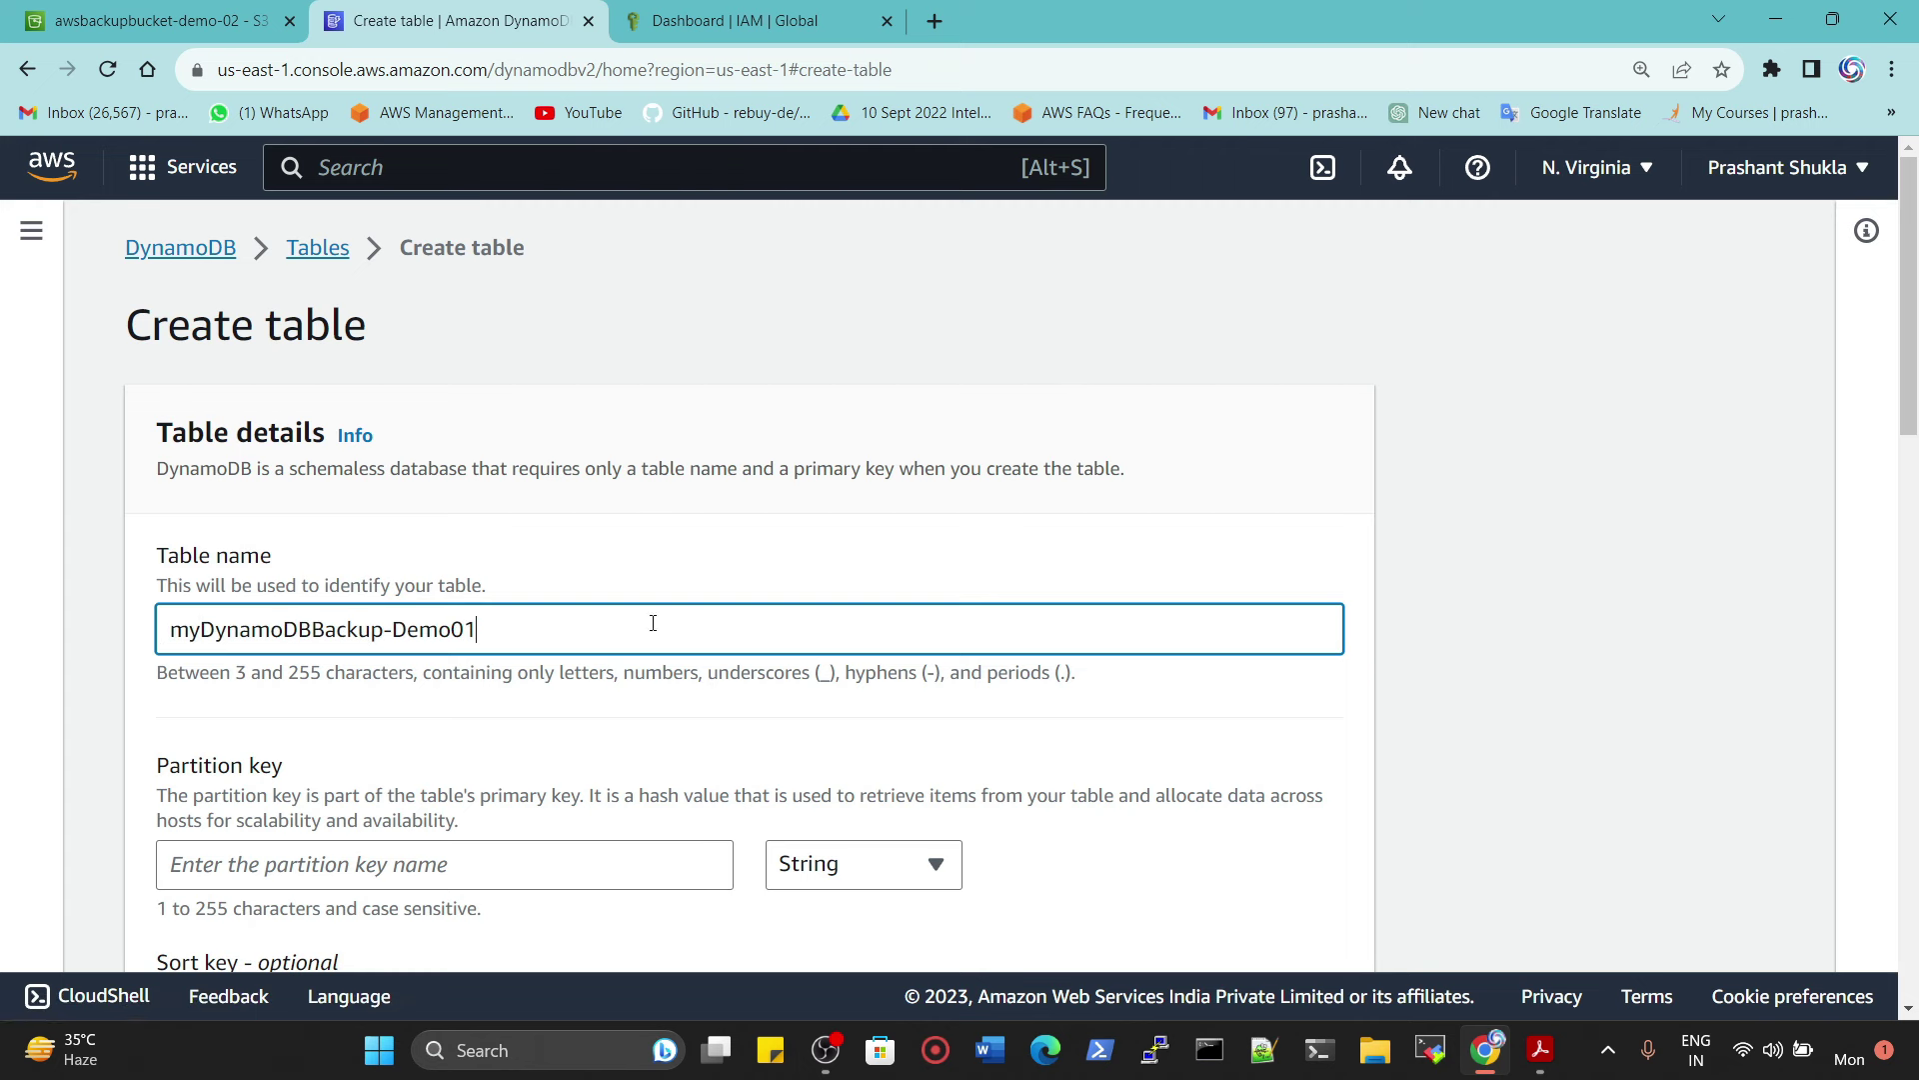
key(BackSpace)
key(BackSpace)
text(-02)
Step: Set the table's partition key to Emp ID with the String type
scroll(537, 600, down, 1)
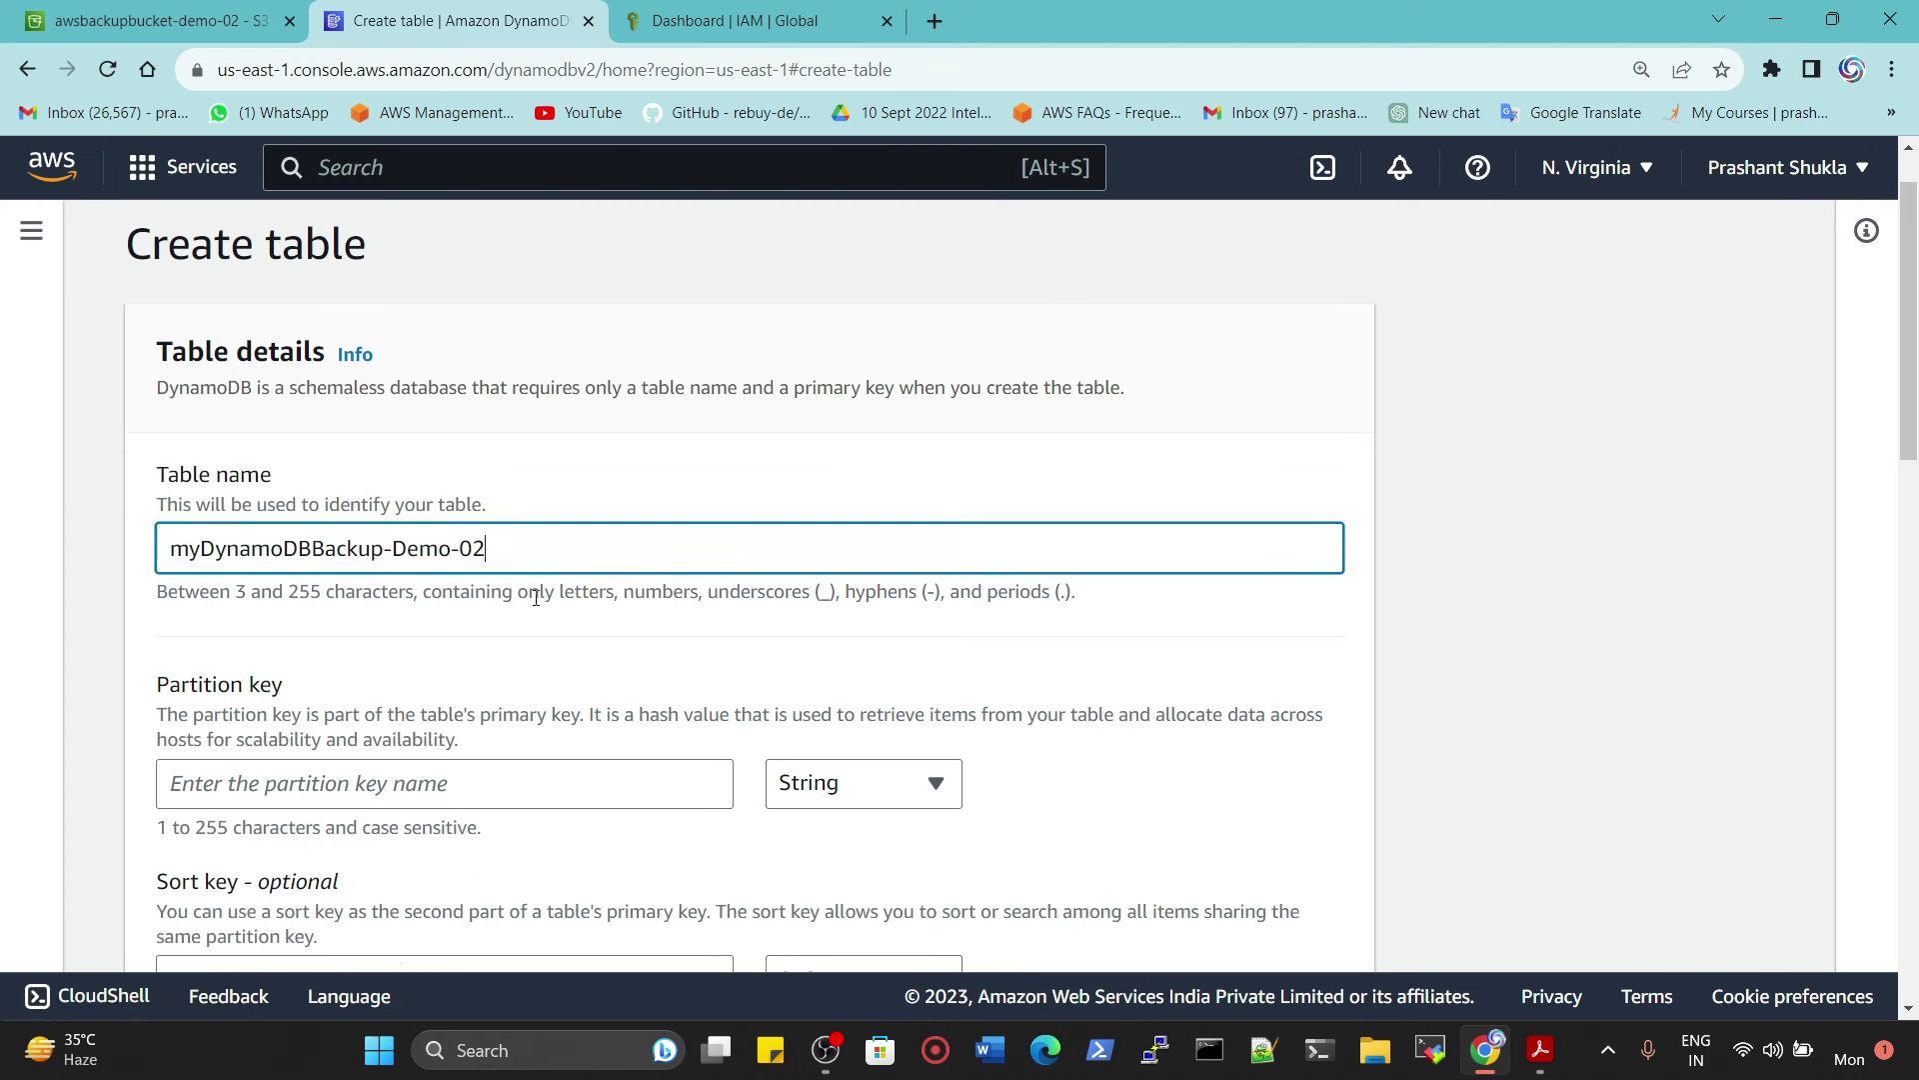
click(310, 737)
text(E)
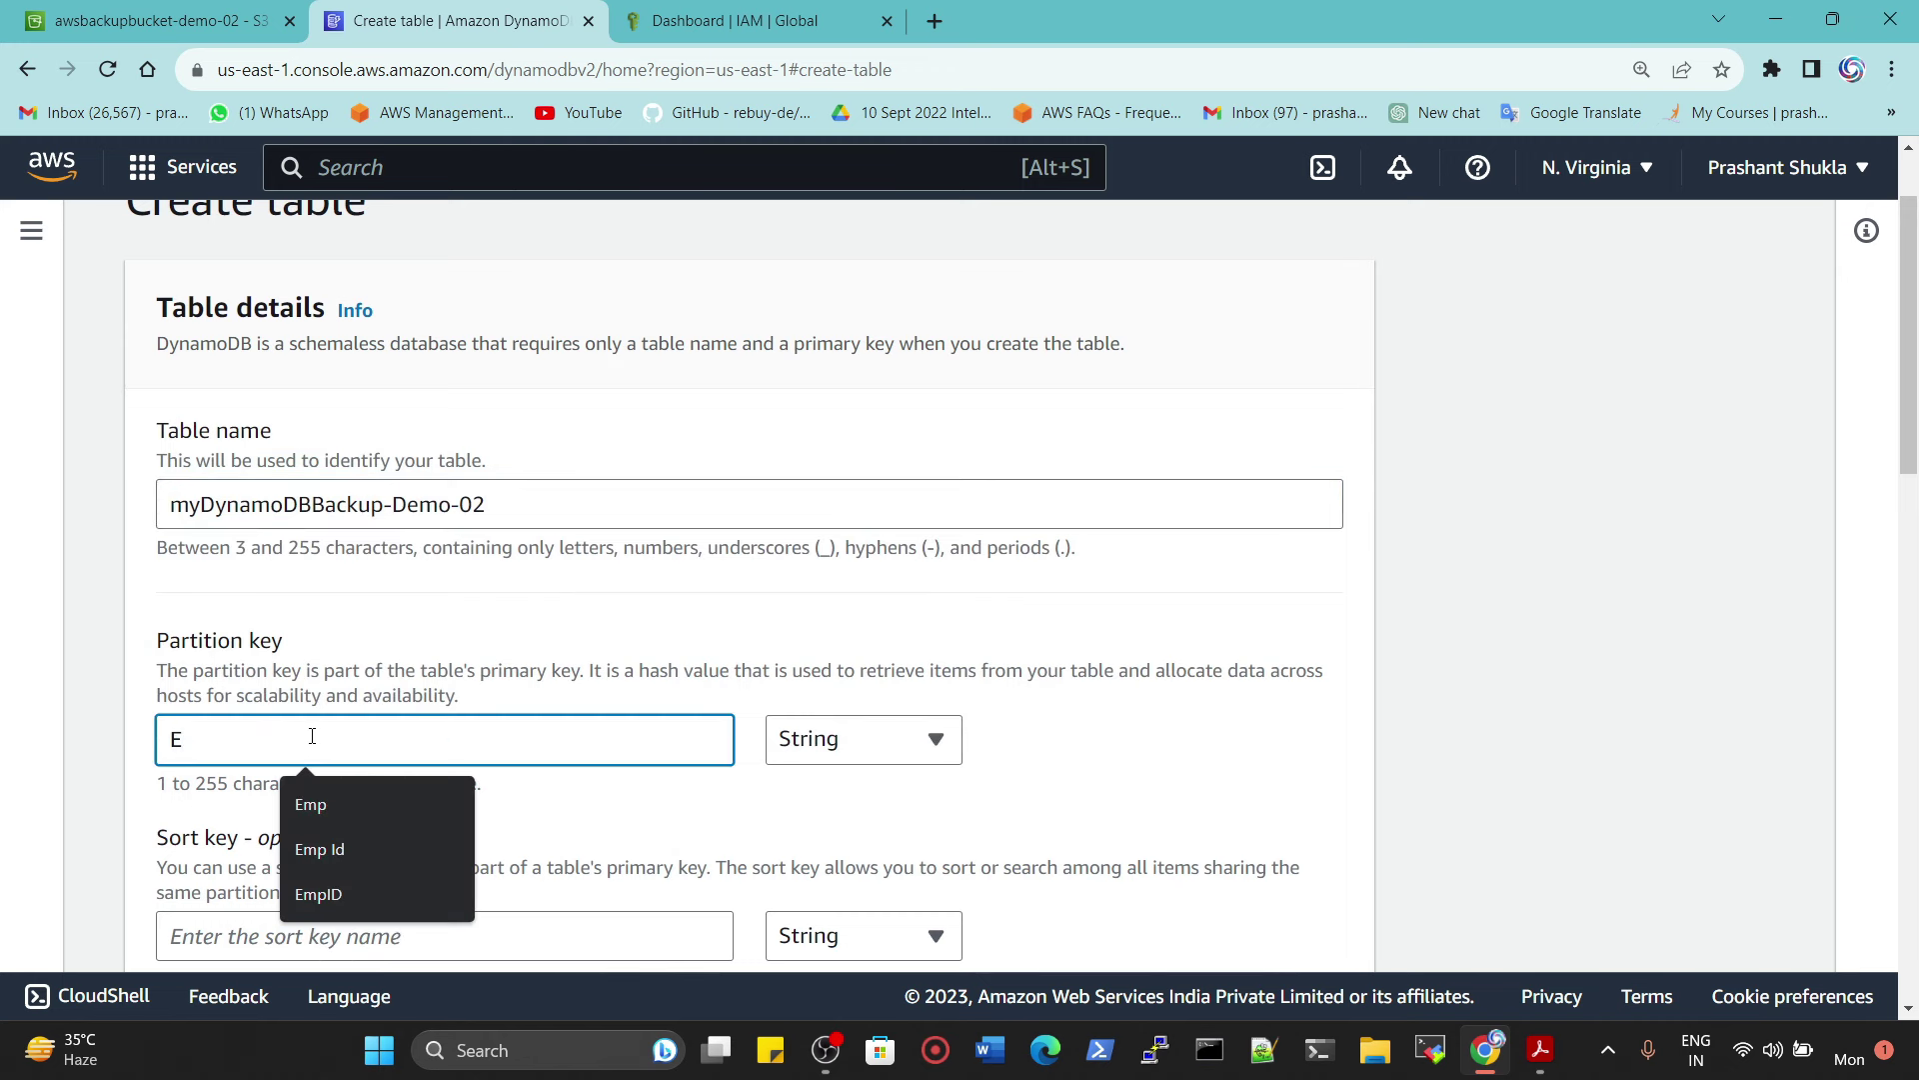
text(mp I)
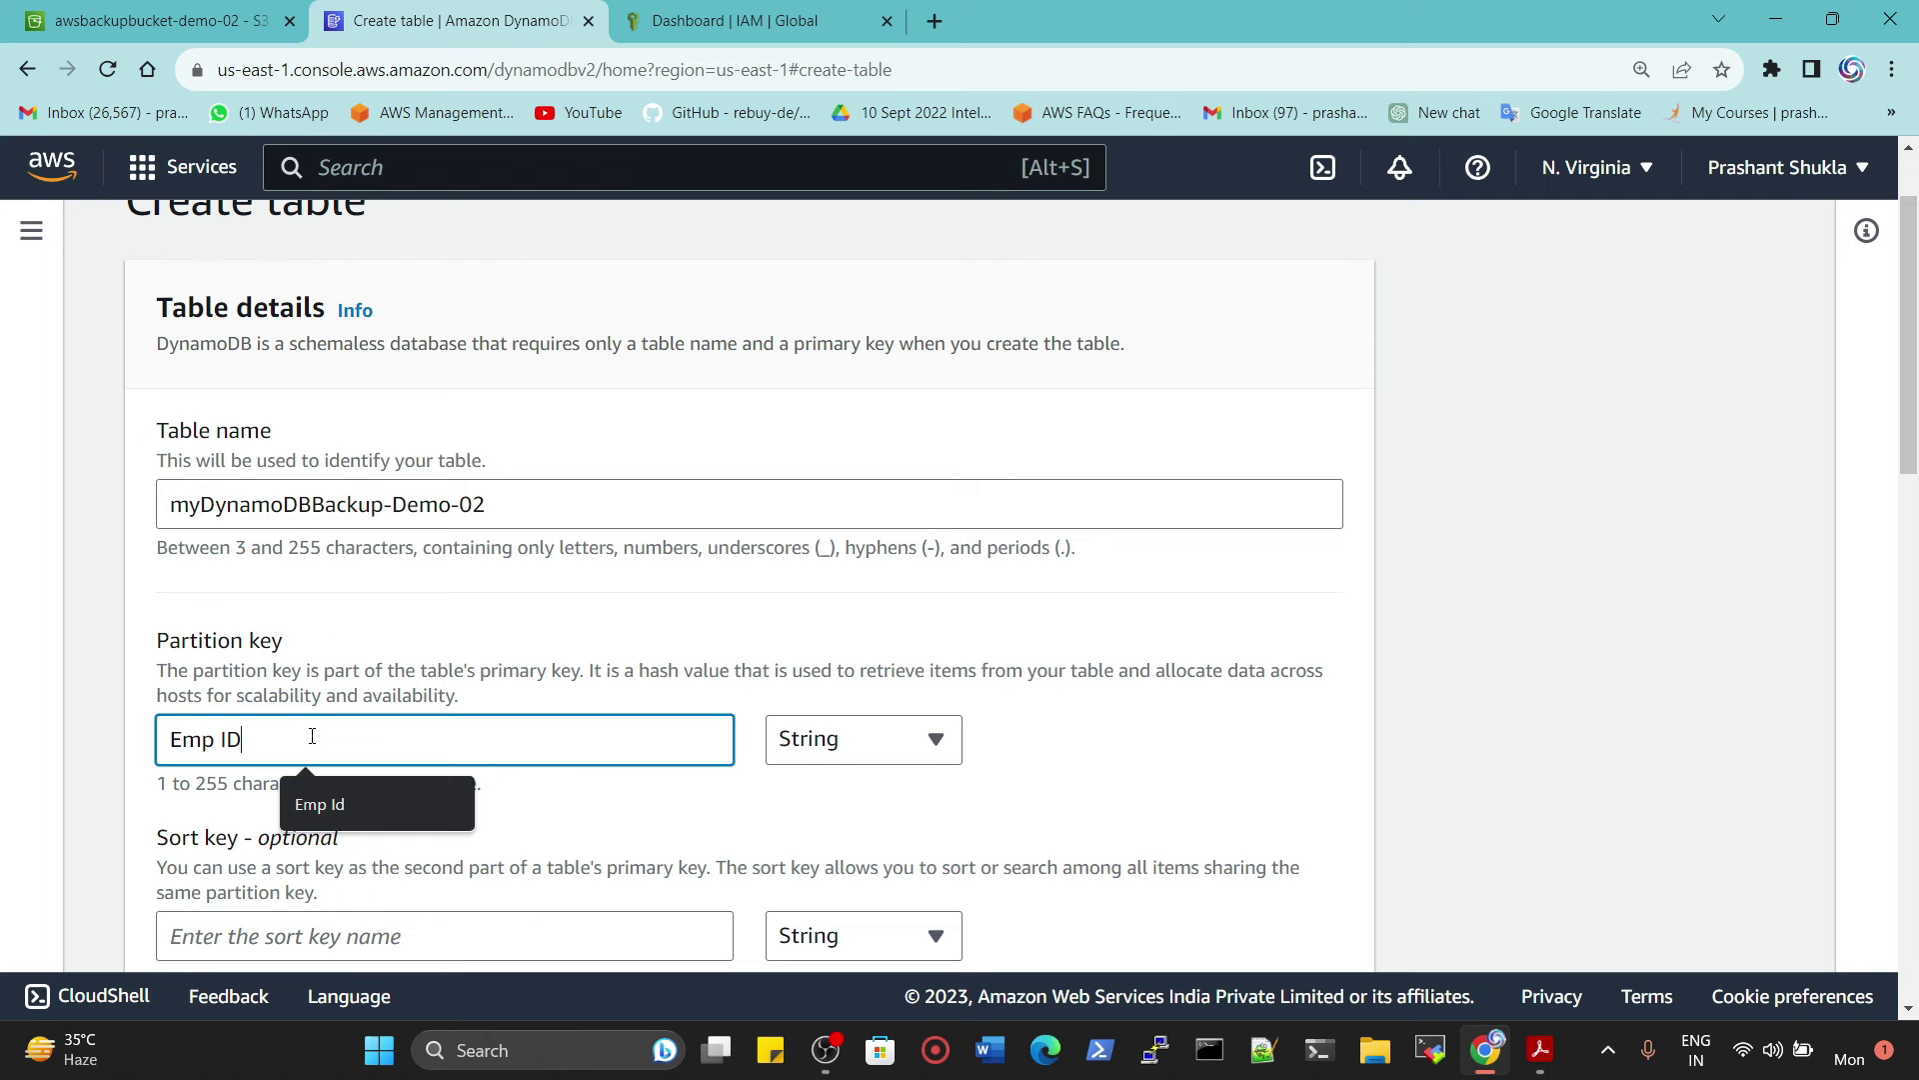
text(D)
key(Tab)
Step: Review the default table settings and create the table without a sort key or tags
scroll(451, 681, down, 3)
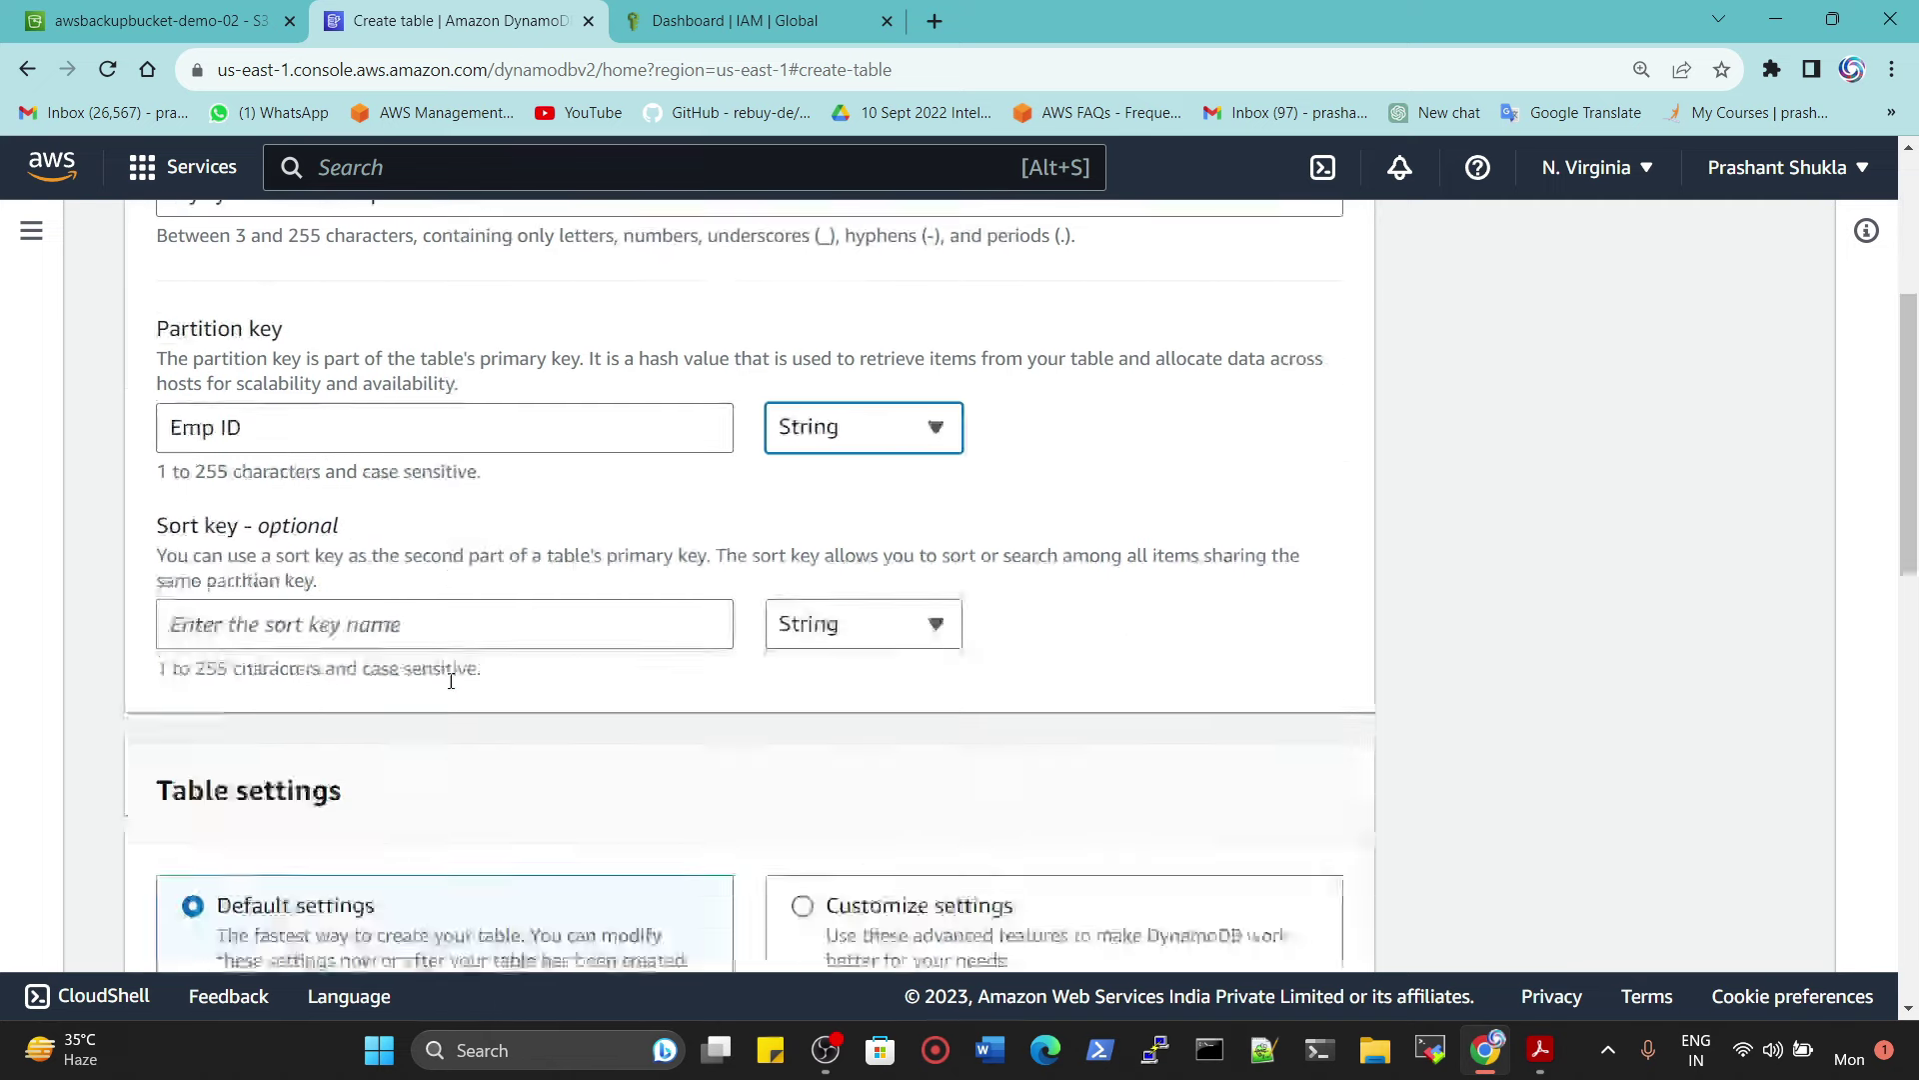
scroll(450, 681, down, 4)
scroll(514, 549, down, 7)
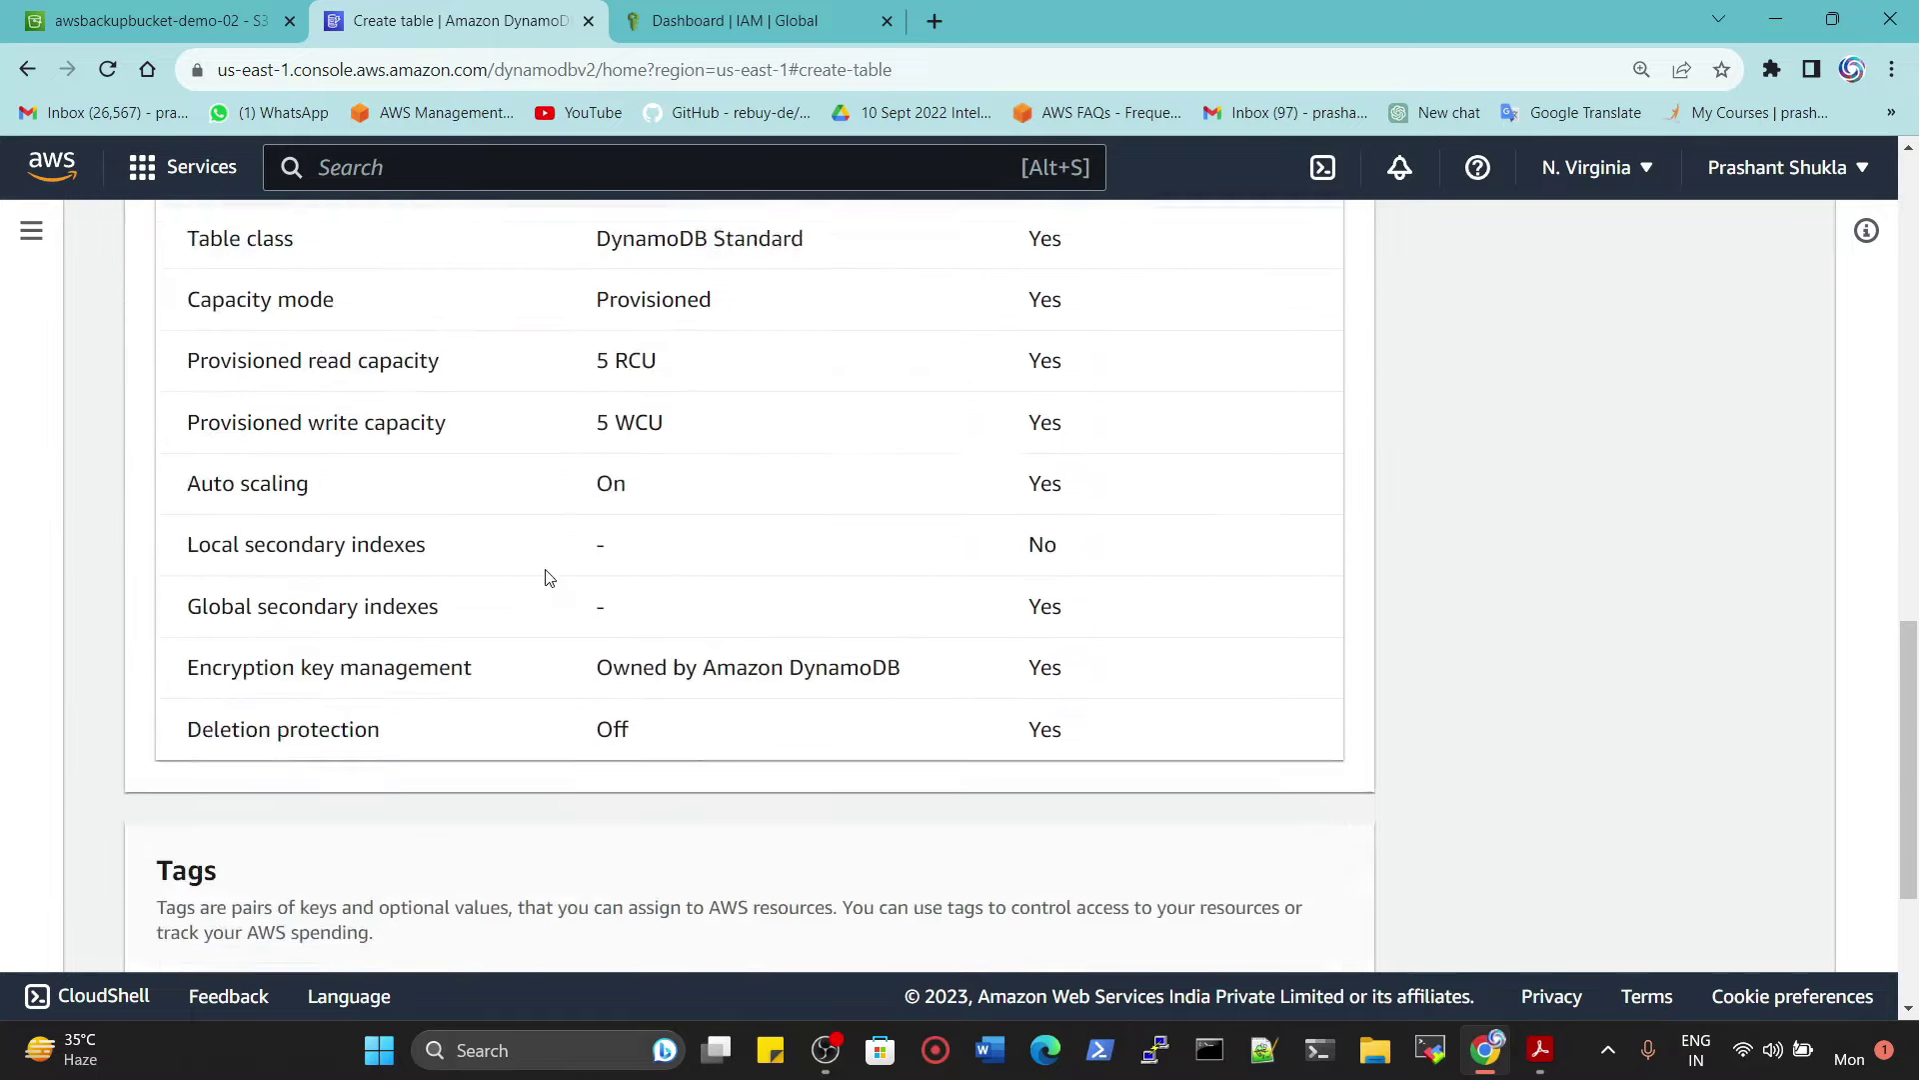
scroll(548, 577, down, 3)
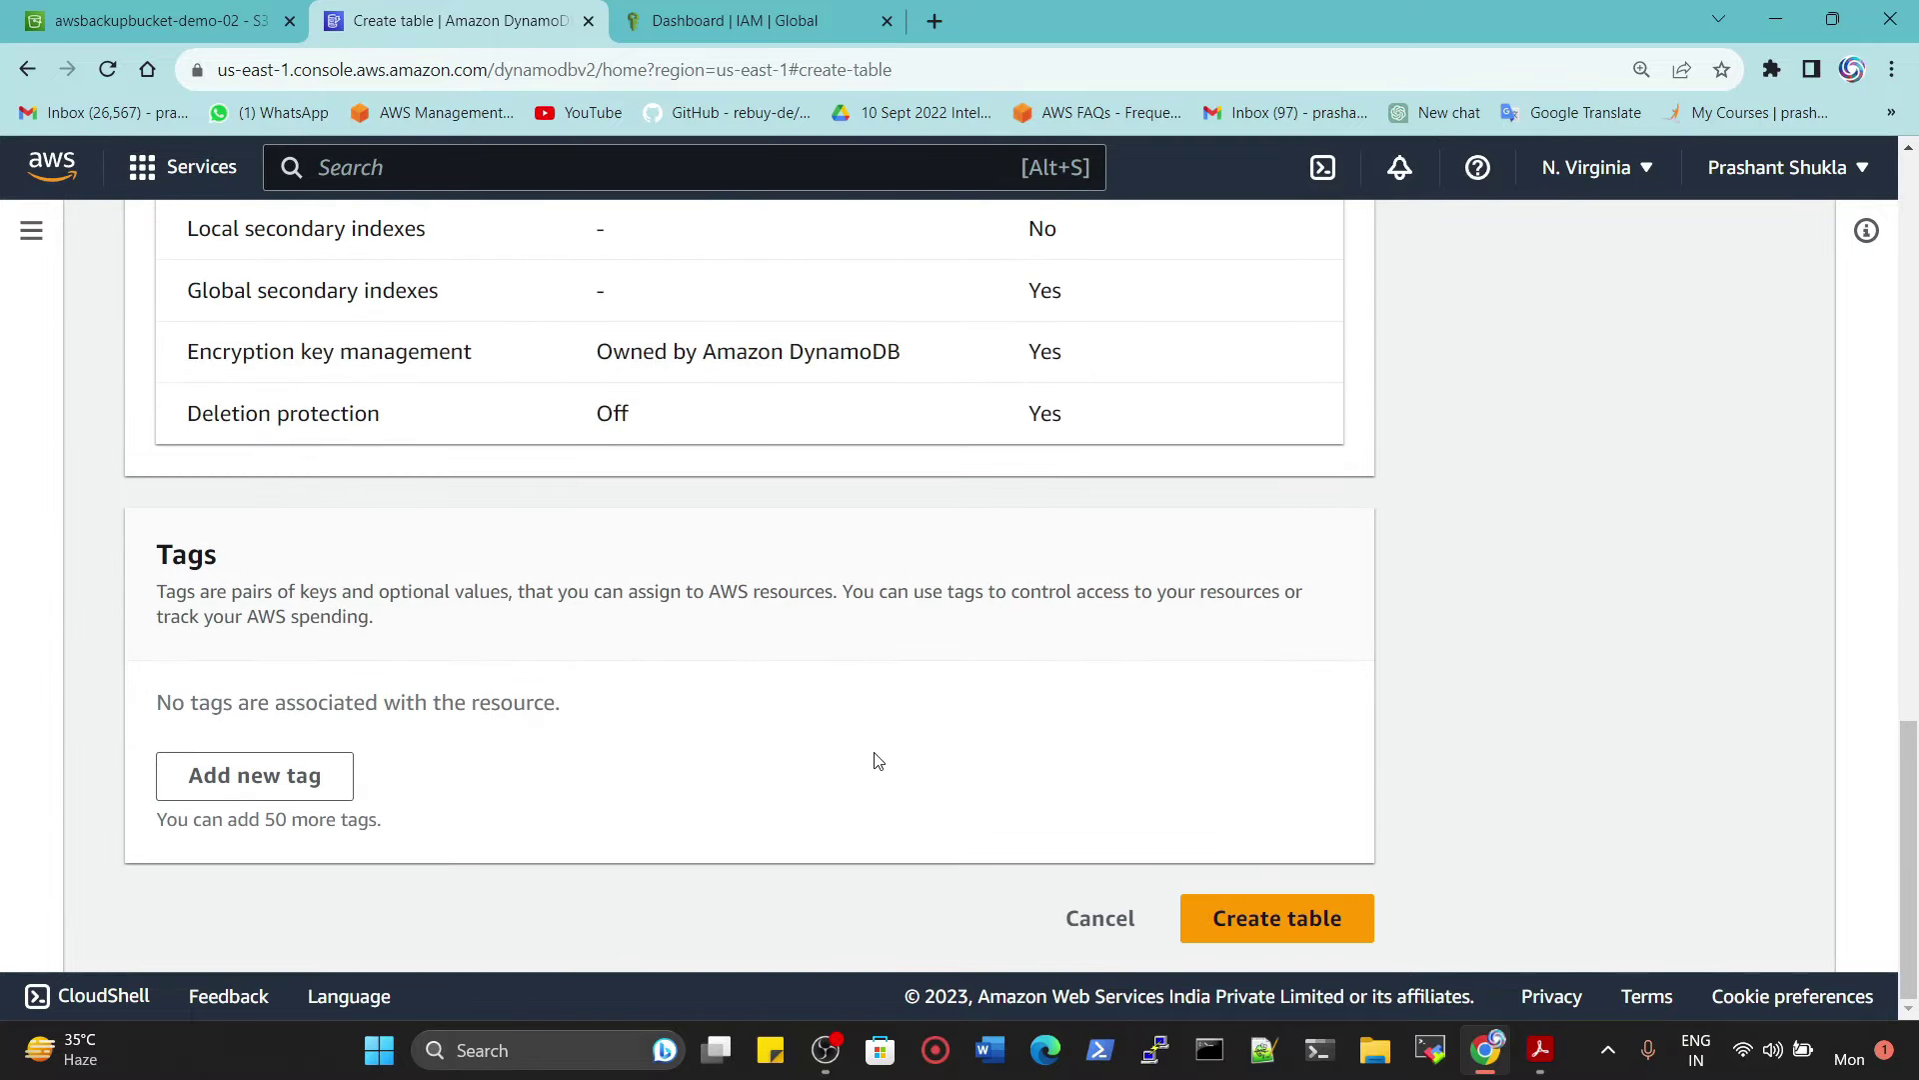
scroll(878, 762, up, 4)
scroll(874, 770, down, 4)
click(1244, 940)
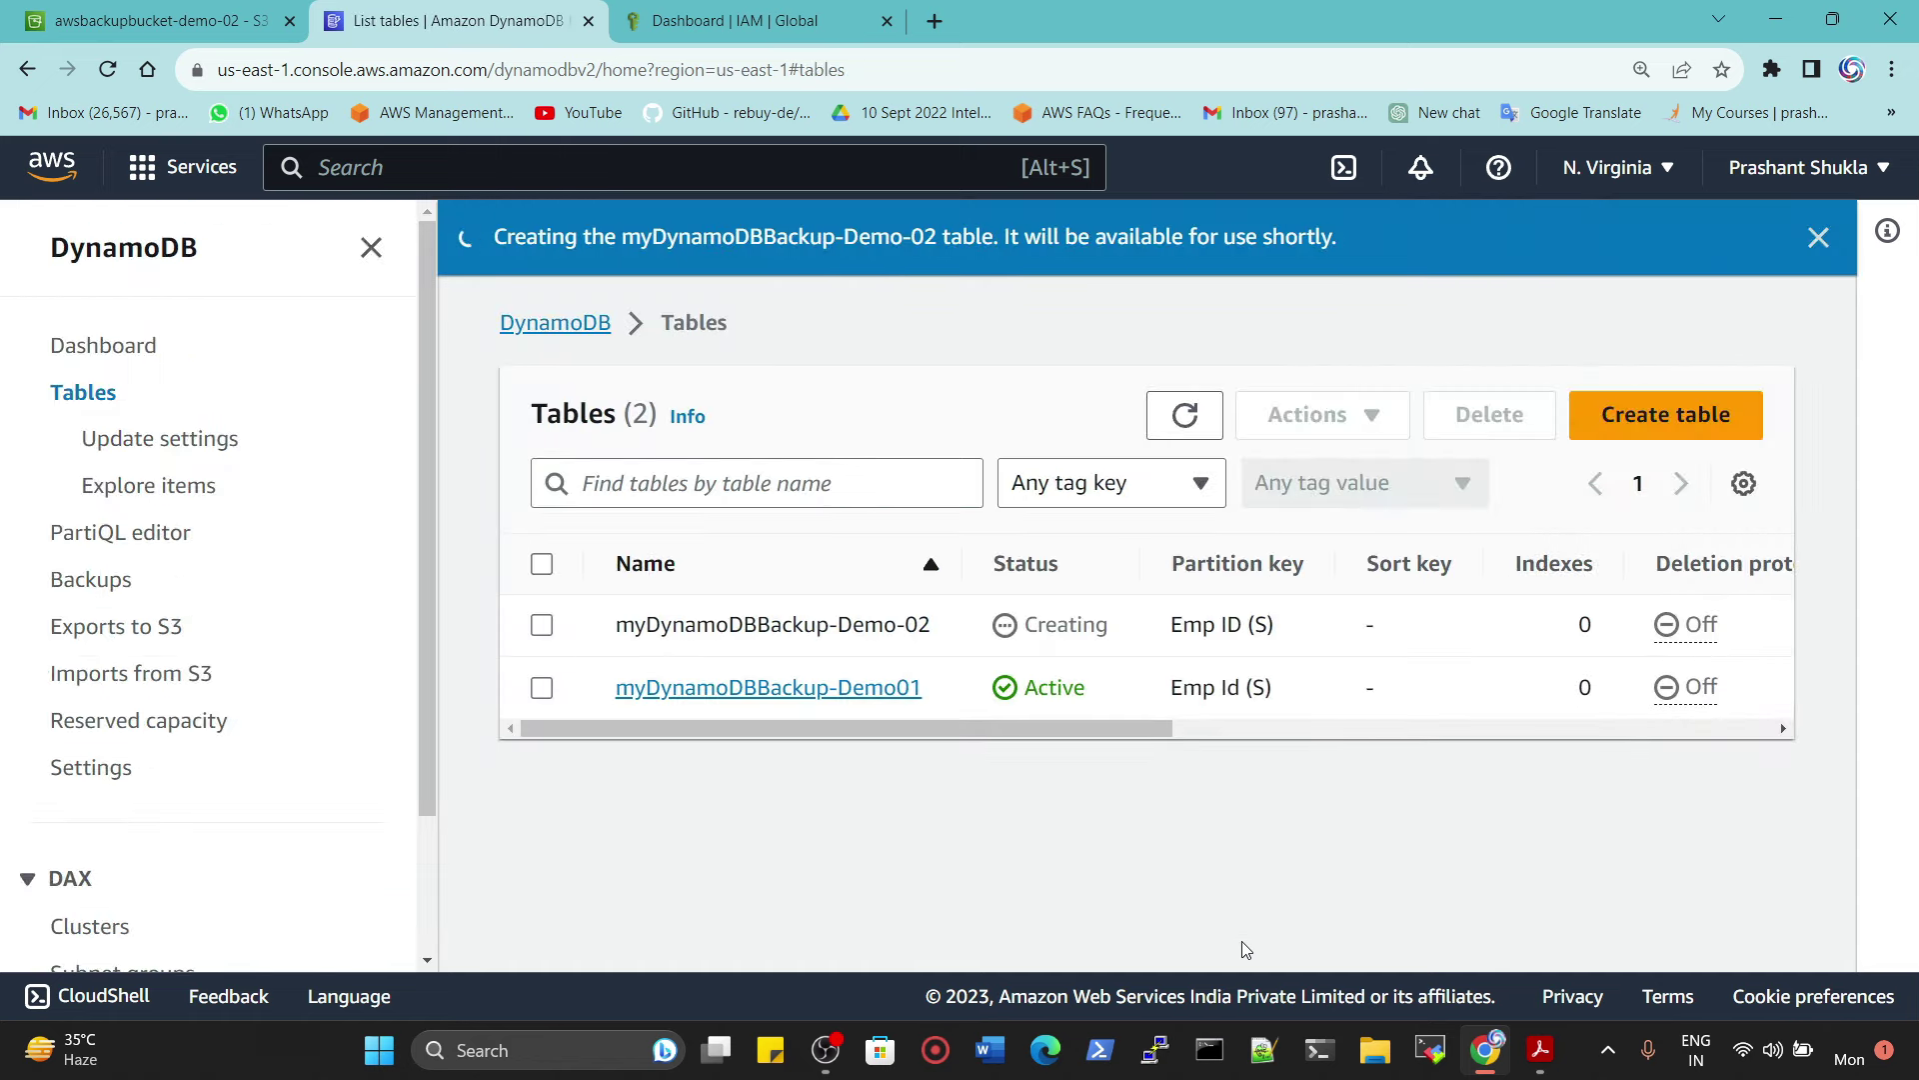
Step: Refresh the table list and open myDynamoDBBackup-Demo-02 to examine its overview and items summary
click(1197, 428)
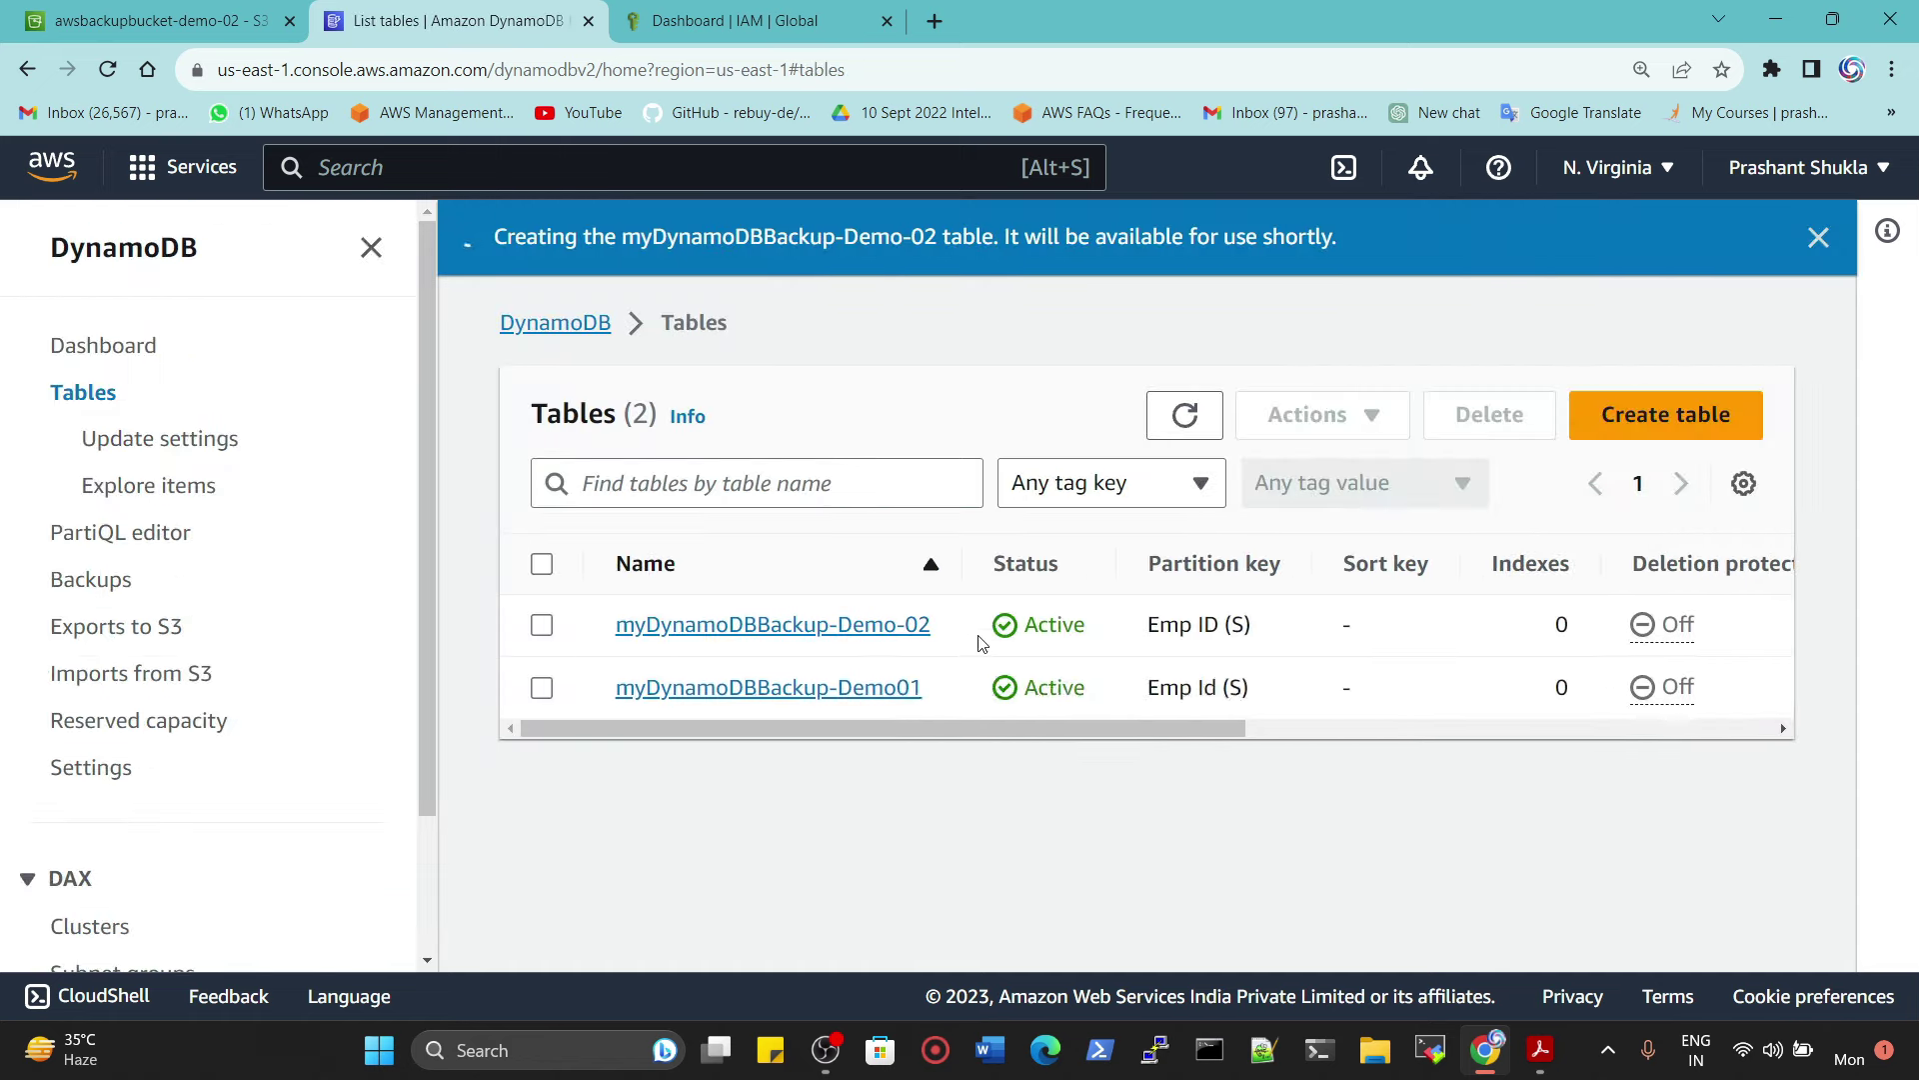
drag(996, 646, 615, 625)
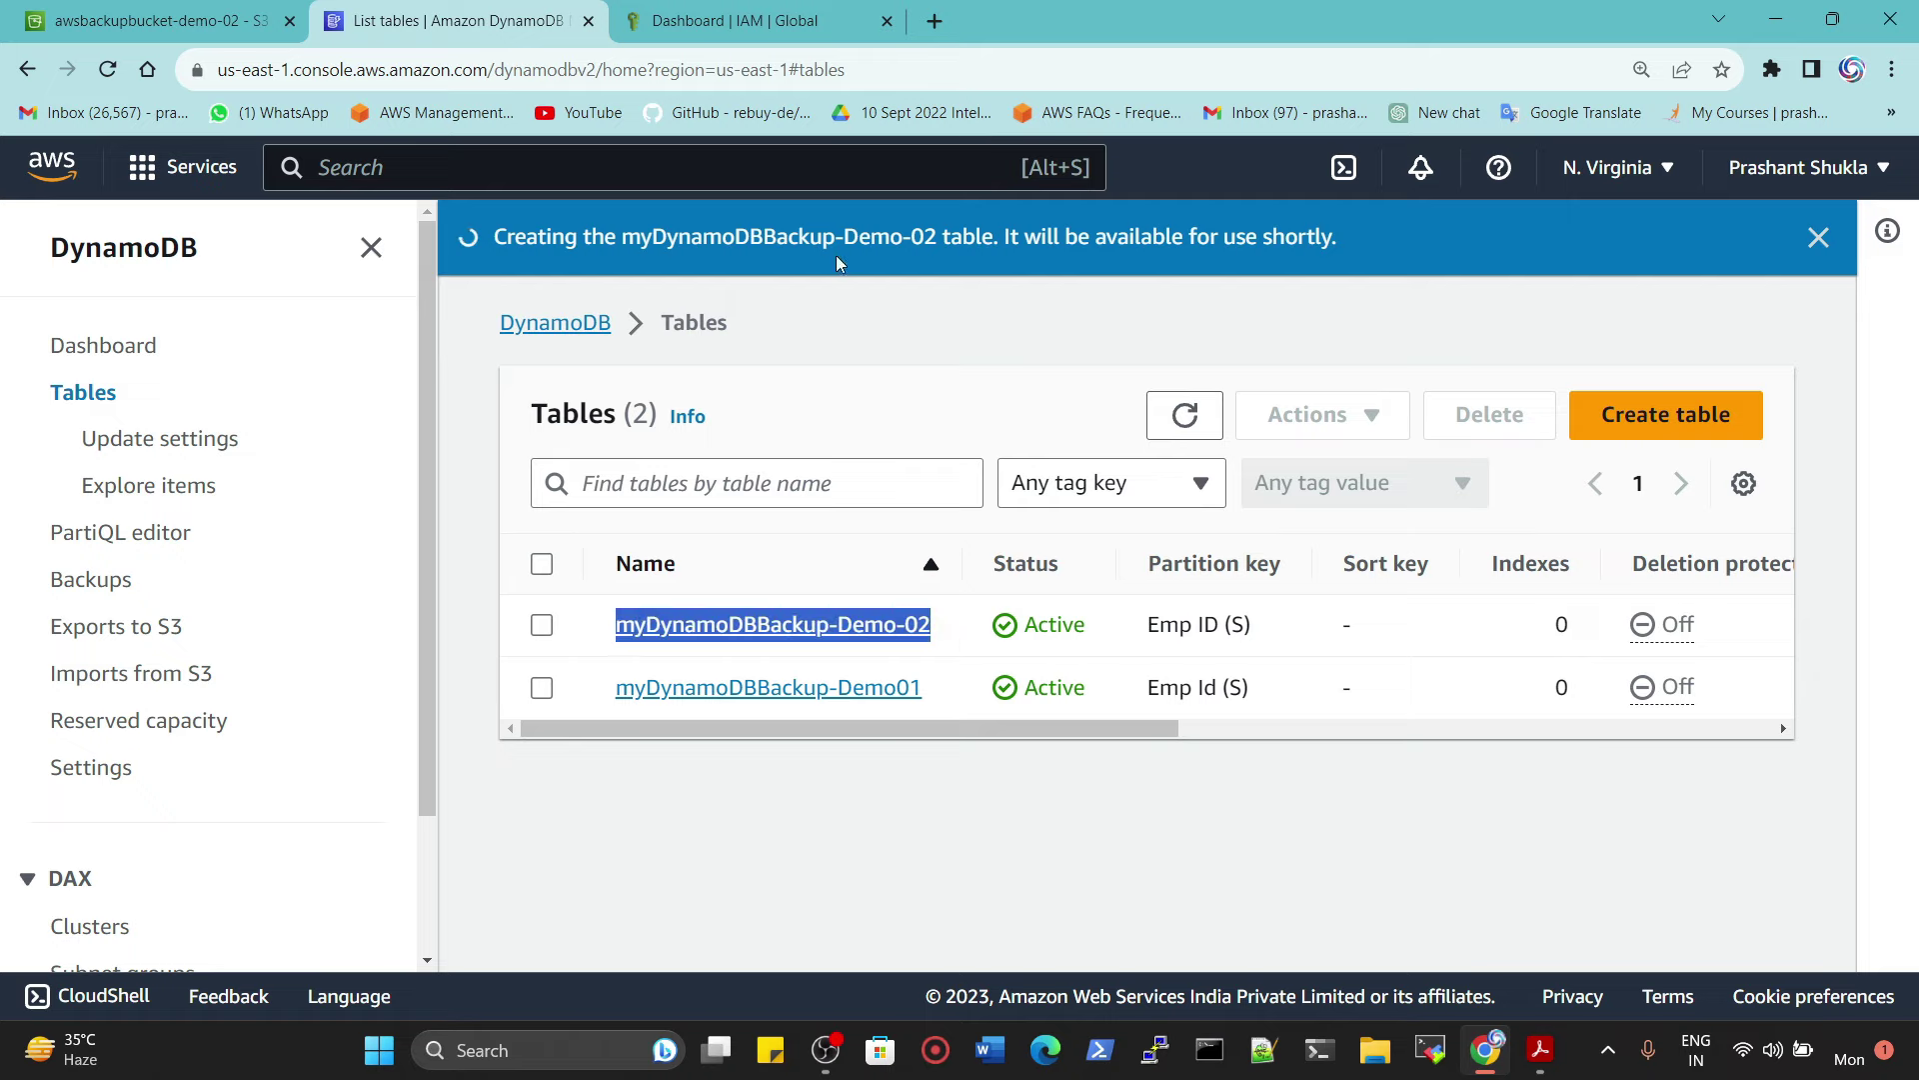
click(737, 237)
drag(737, 237, 993, 237)
click(820, 625)
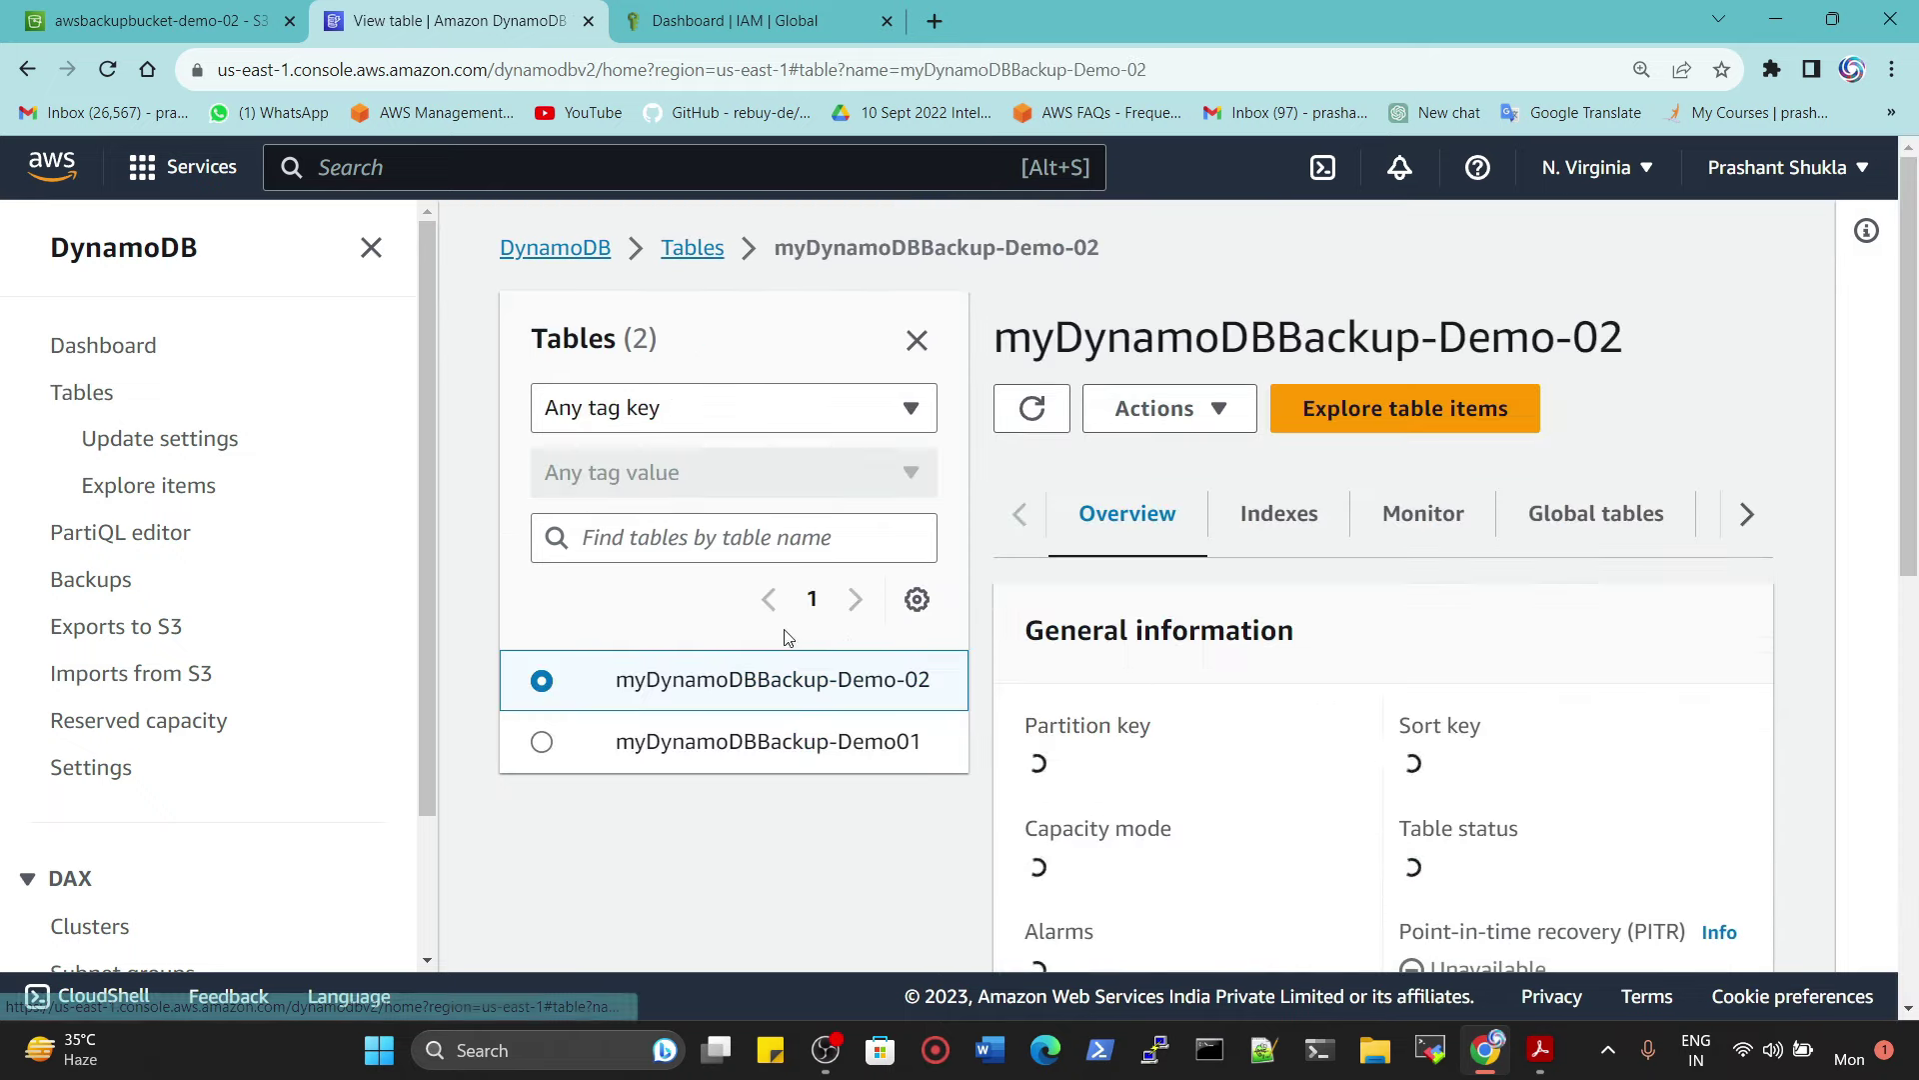
scroll(1316, 646, down, 8)
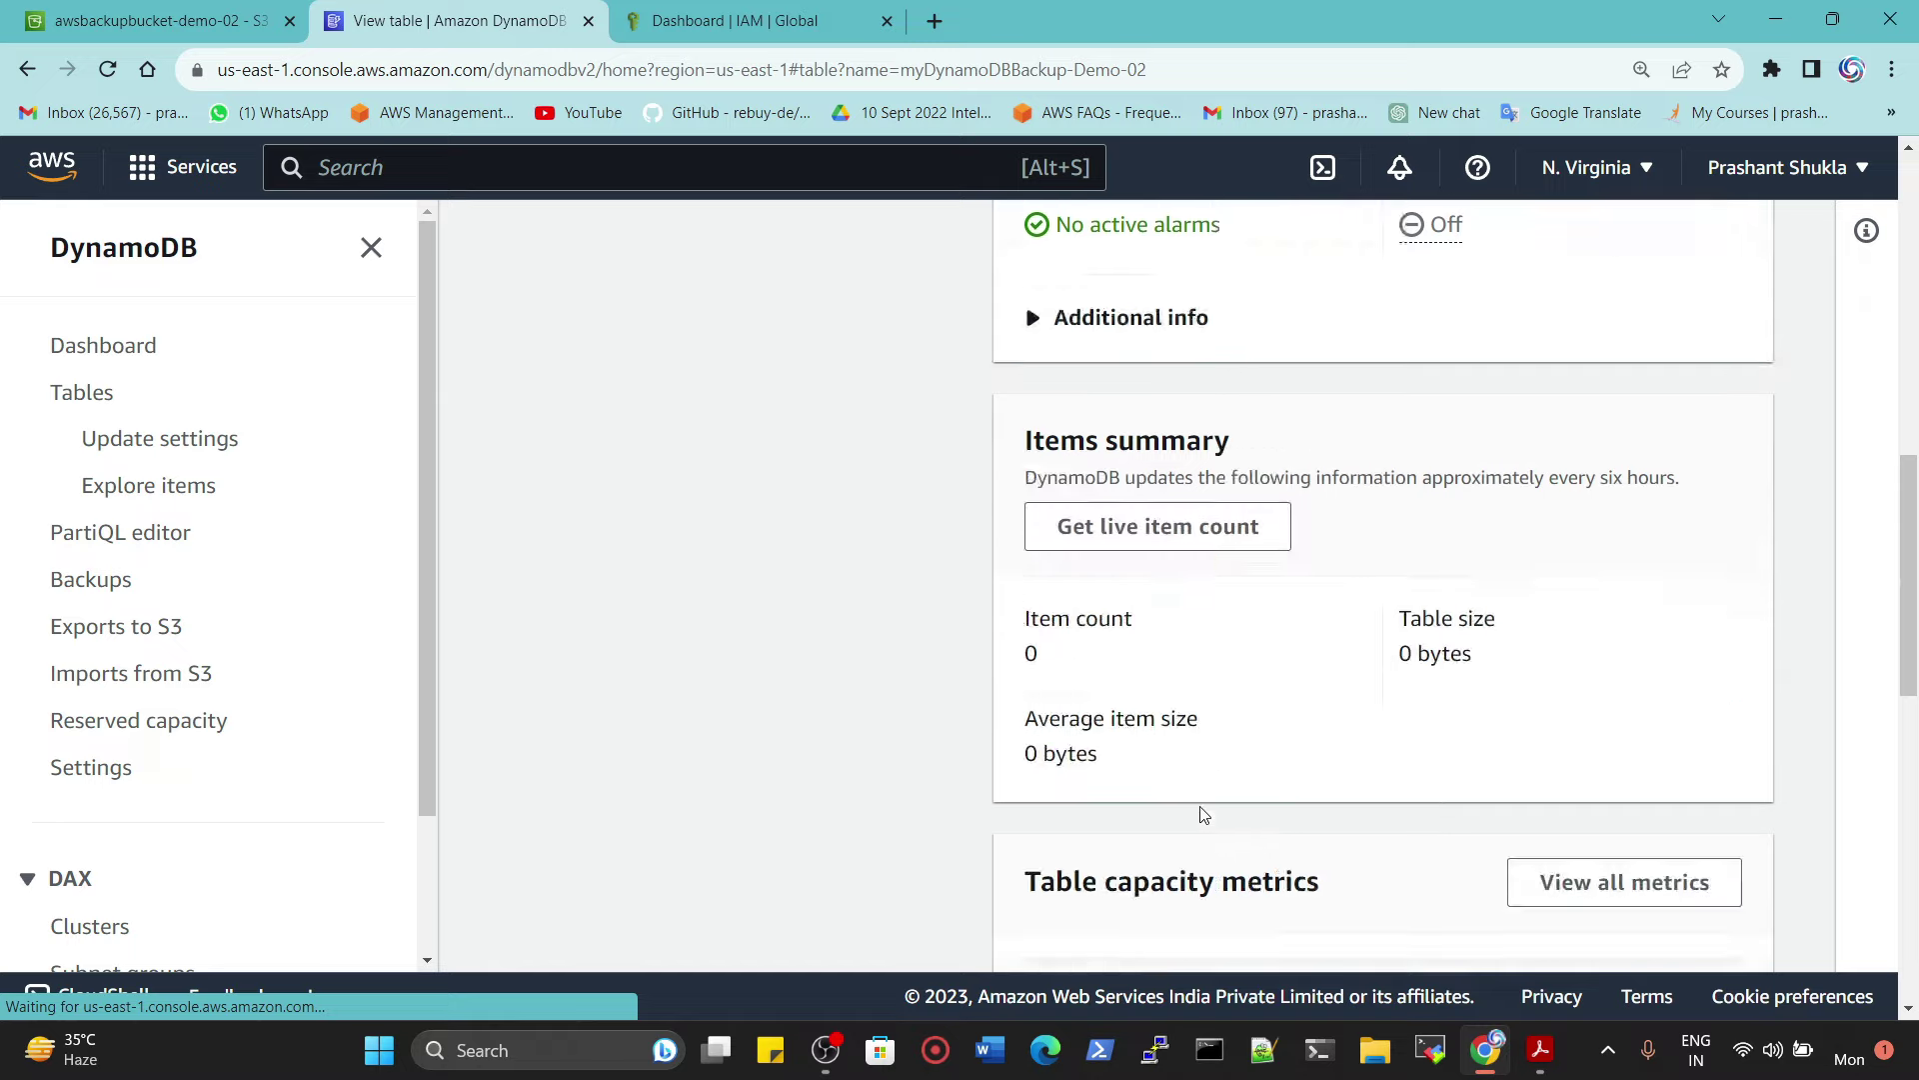
scroll(1082, 706, up, 10)
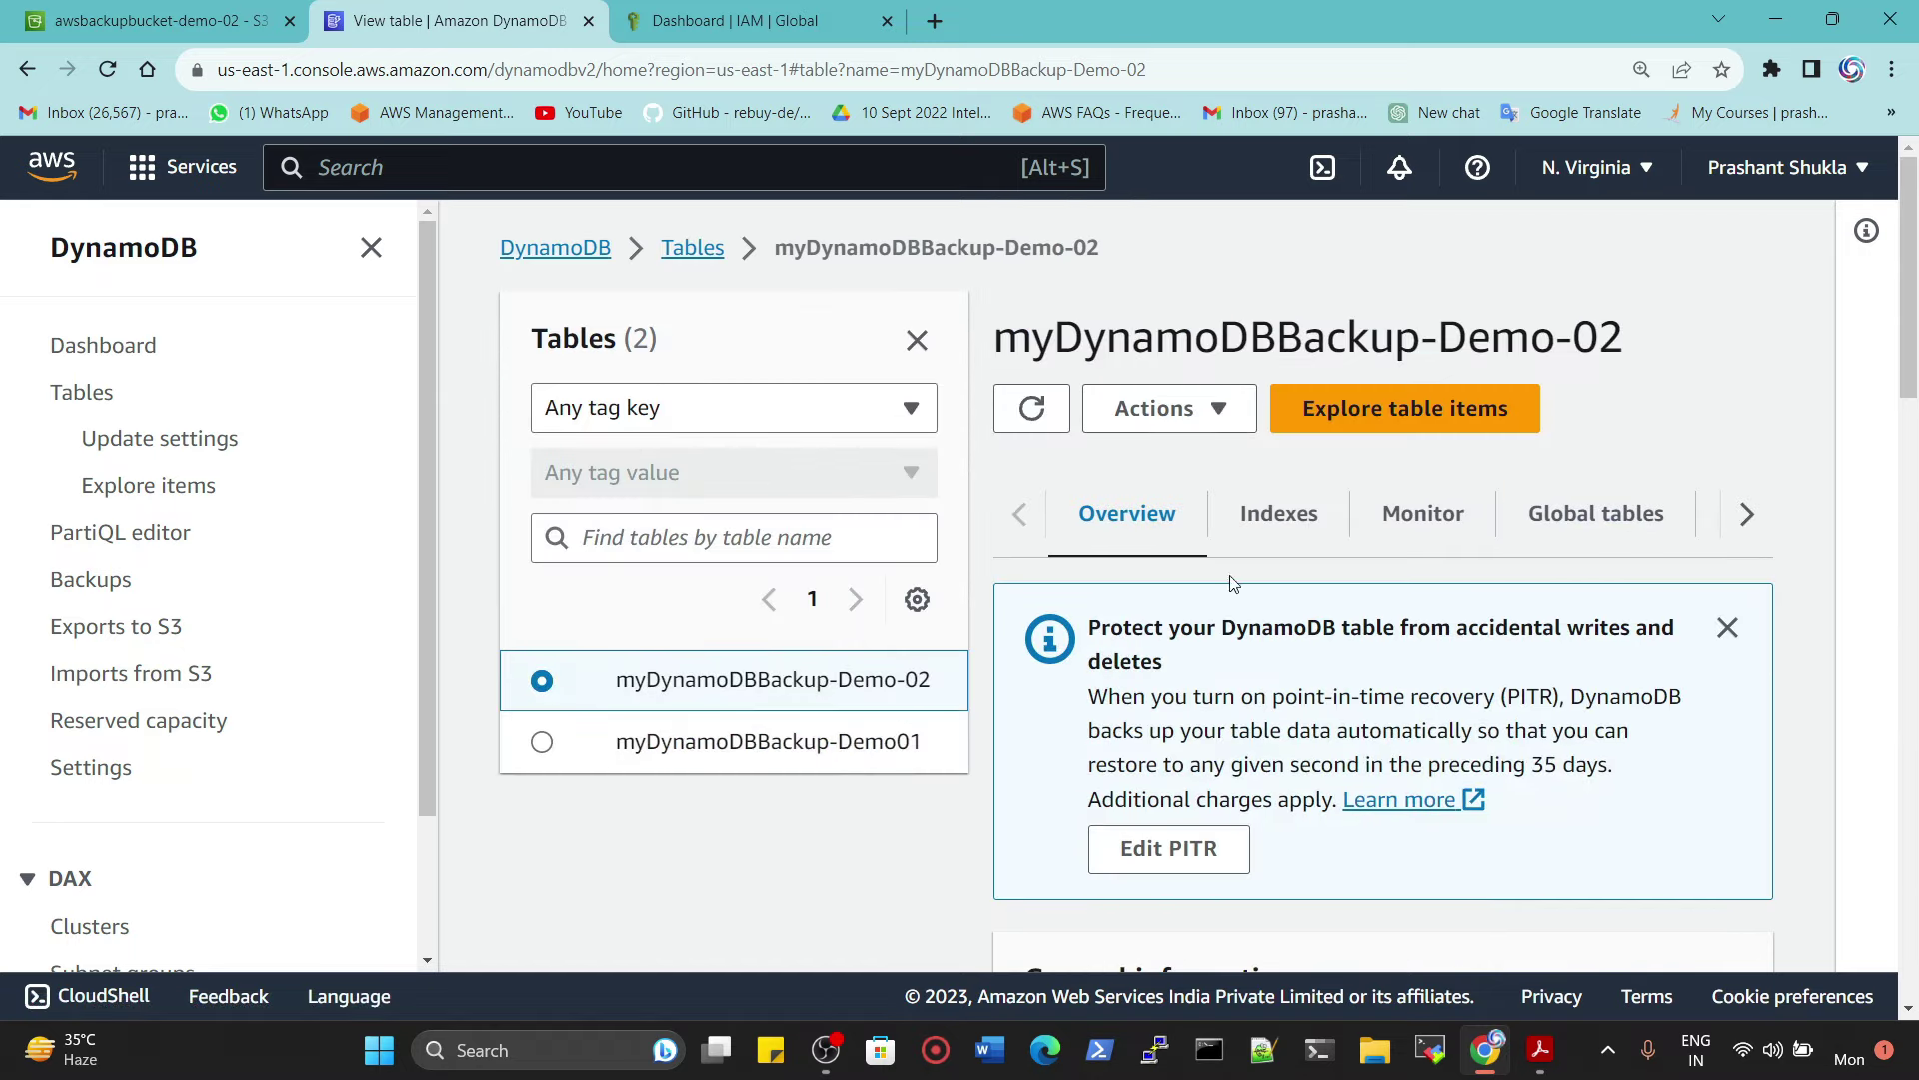
Step: Explore the items of myDynamoDBBackup-Demo-02 and start a new item with Emp ID 101
click(1377, 436)
scroll(1385, 659, down, 6)
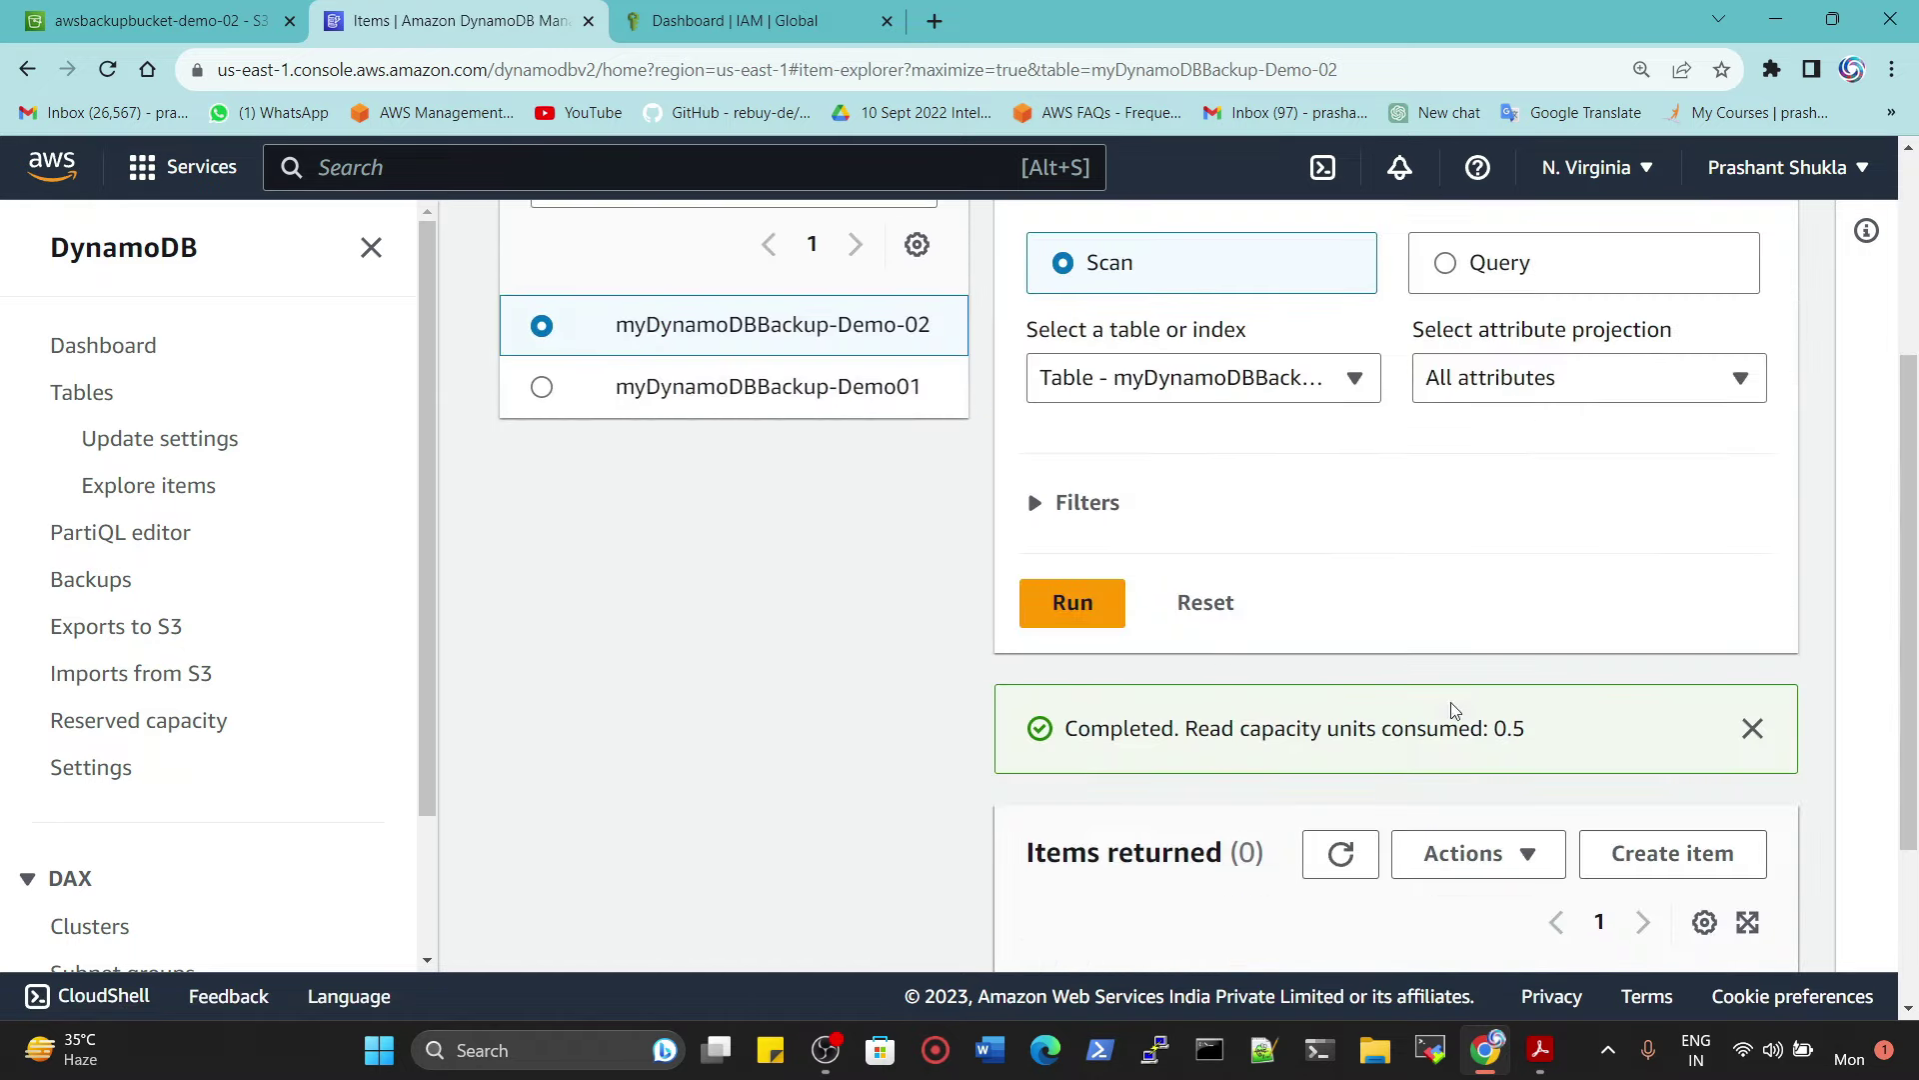
drag(1340, 730, 1460, 750)
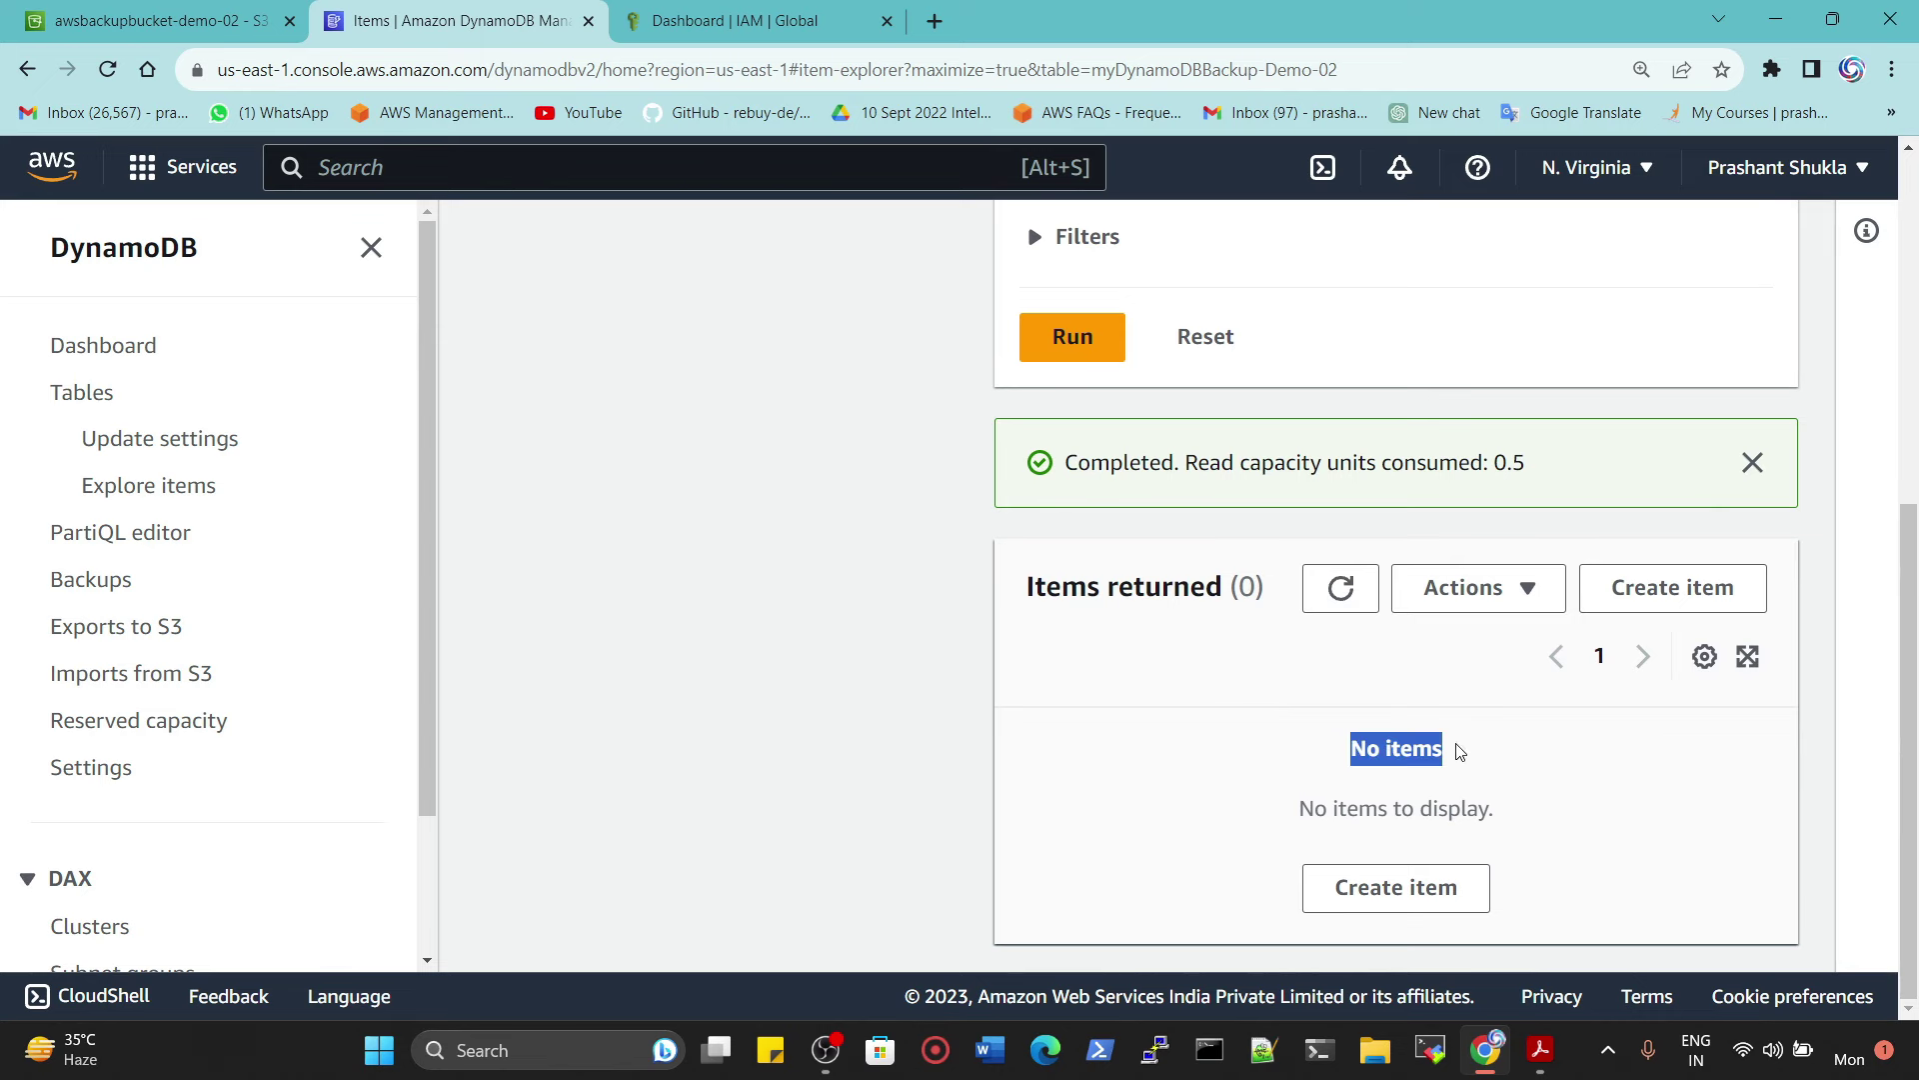
click(1385, 887)
click(702, 660)
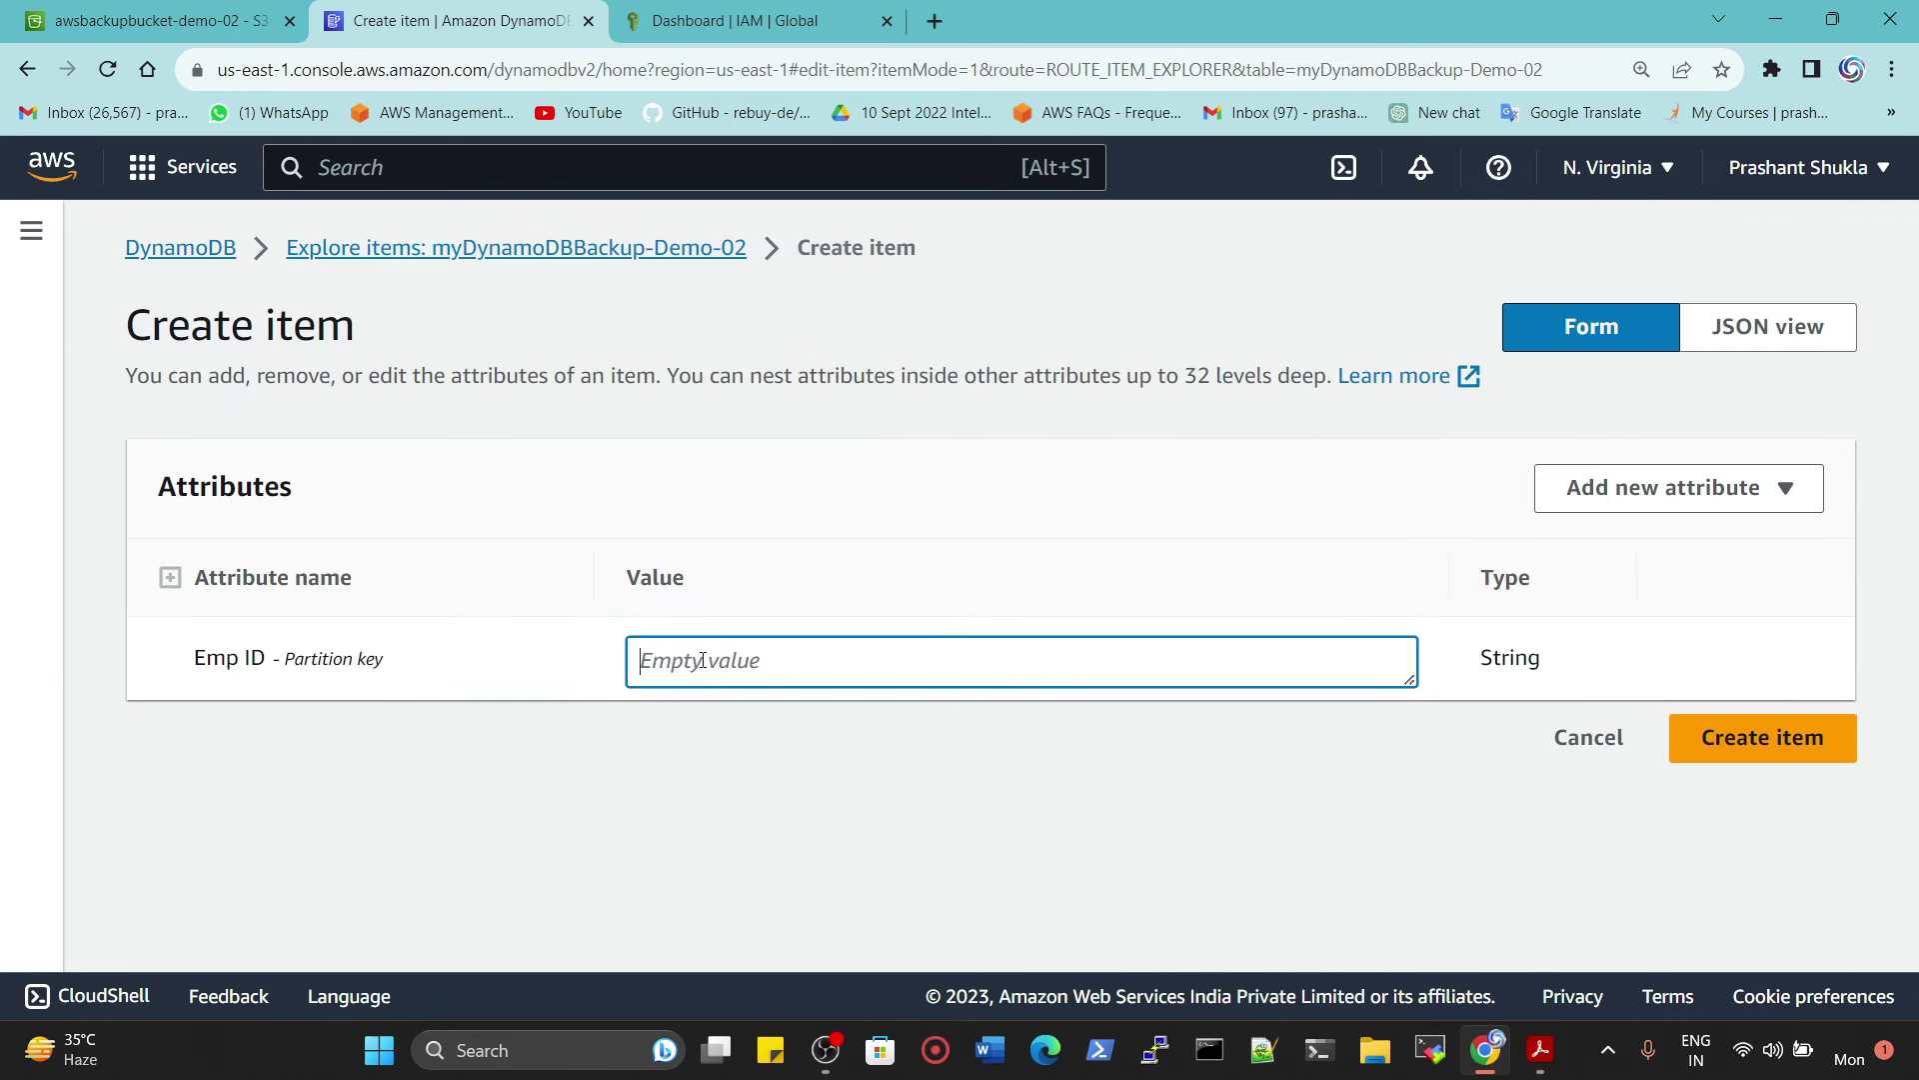
text(101)
Step: Add a String attribute called Name holding the first employee's name and create the item
click(1659, 562)
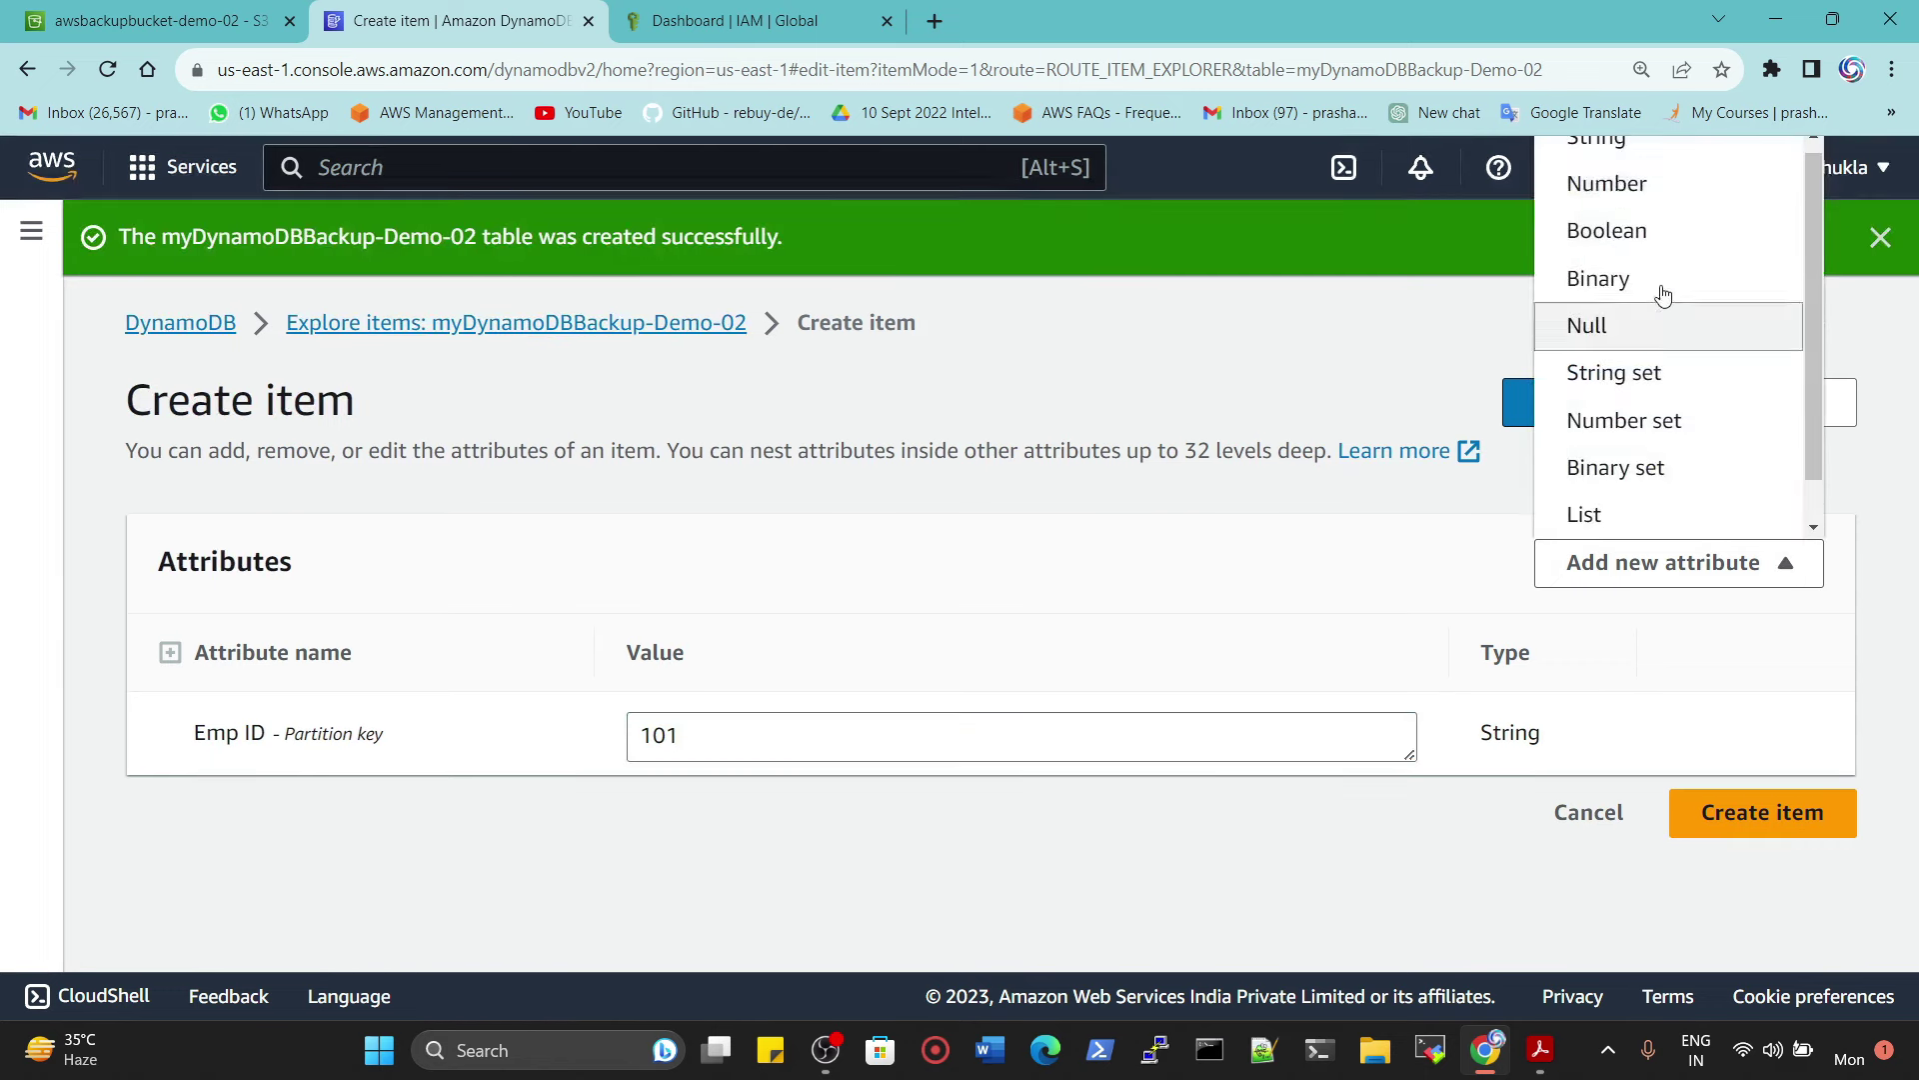
click(1650, 163)
click(262, 815)
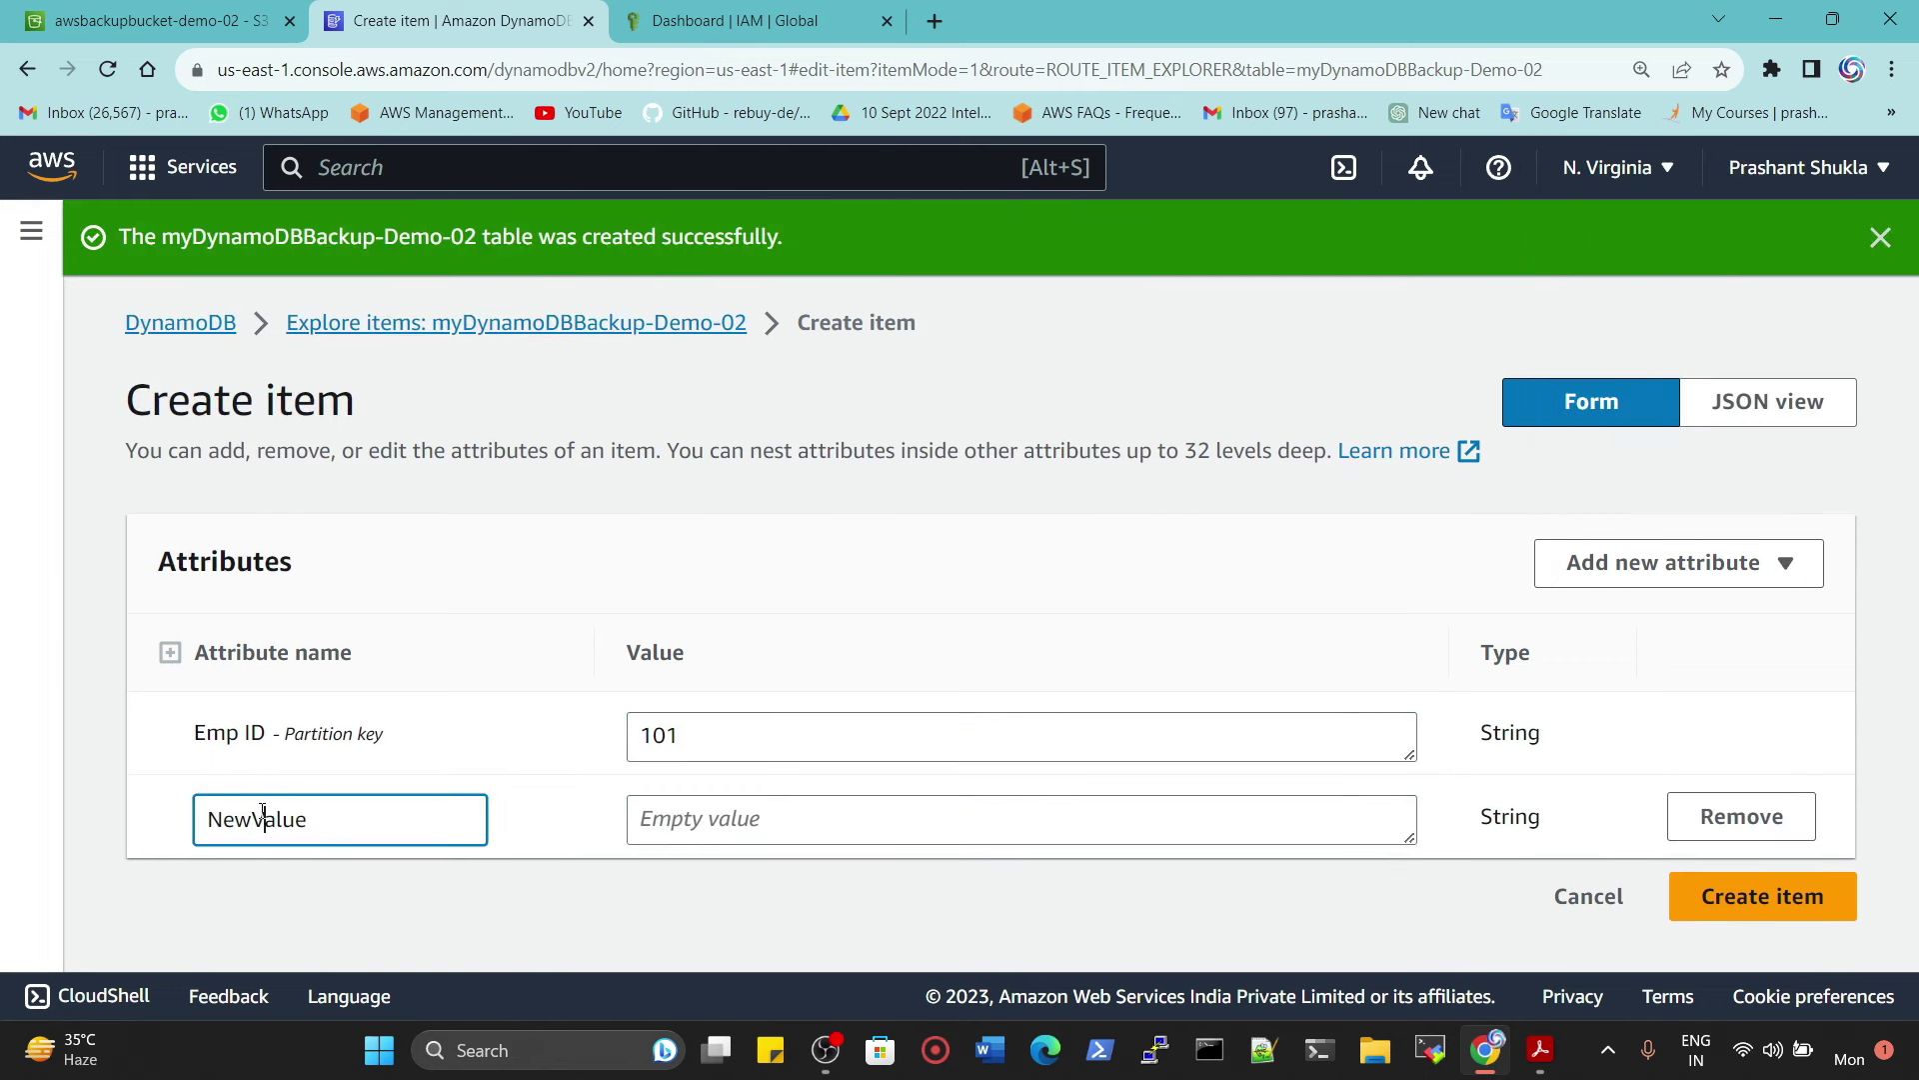
double_click(262, 812)
text(Name)
key(Tab)
text(TOM)
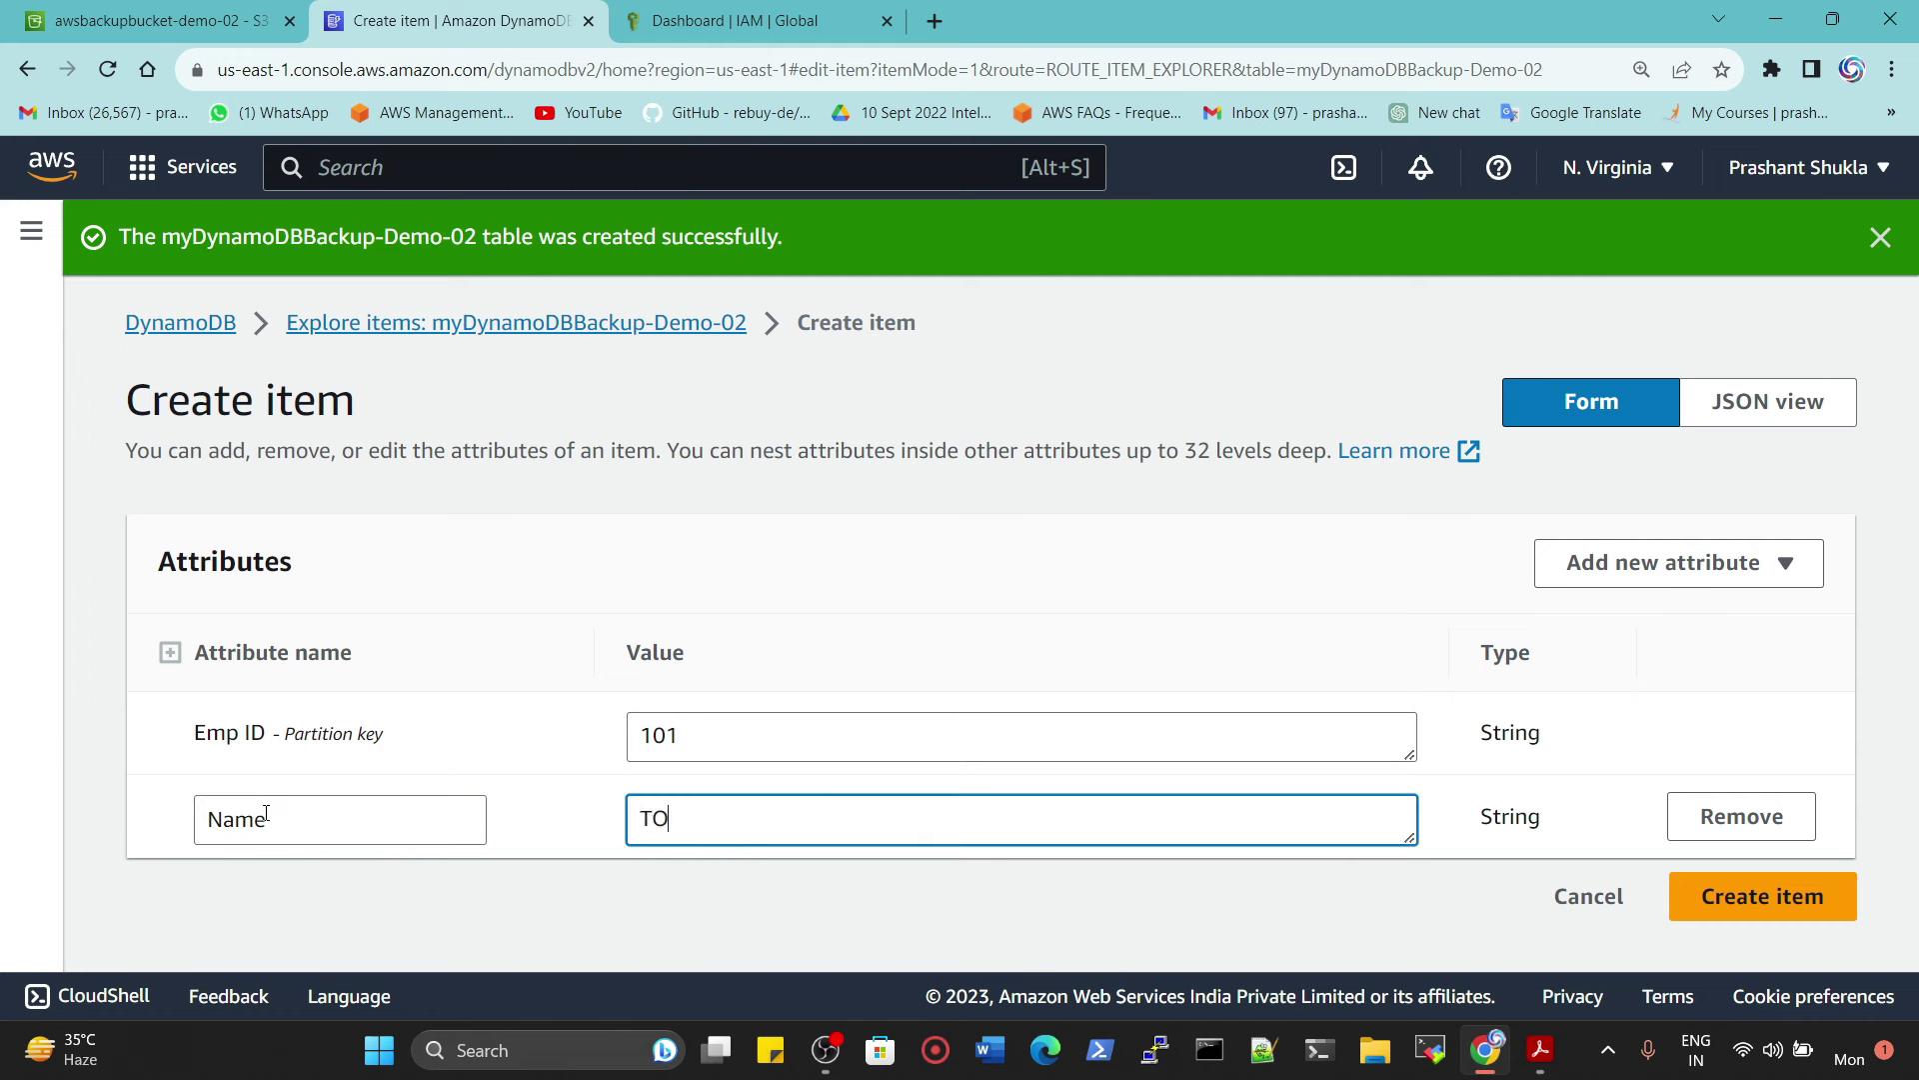
click(1779, 897)
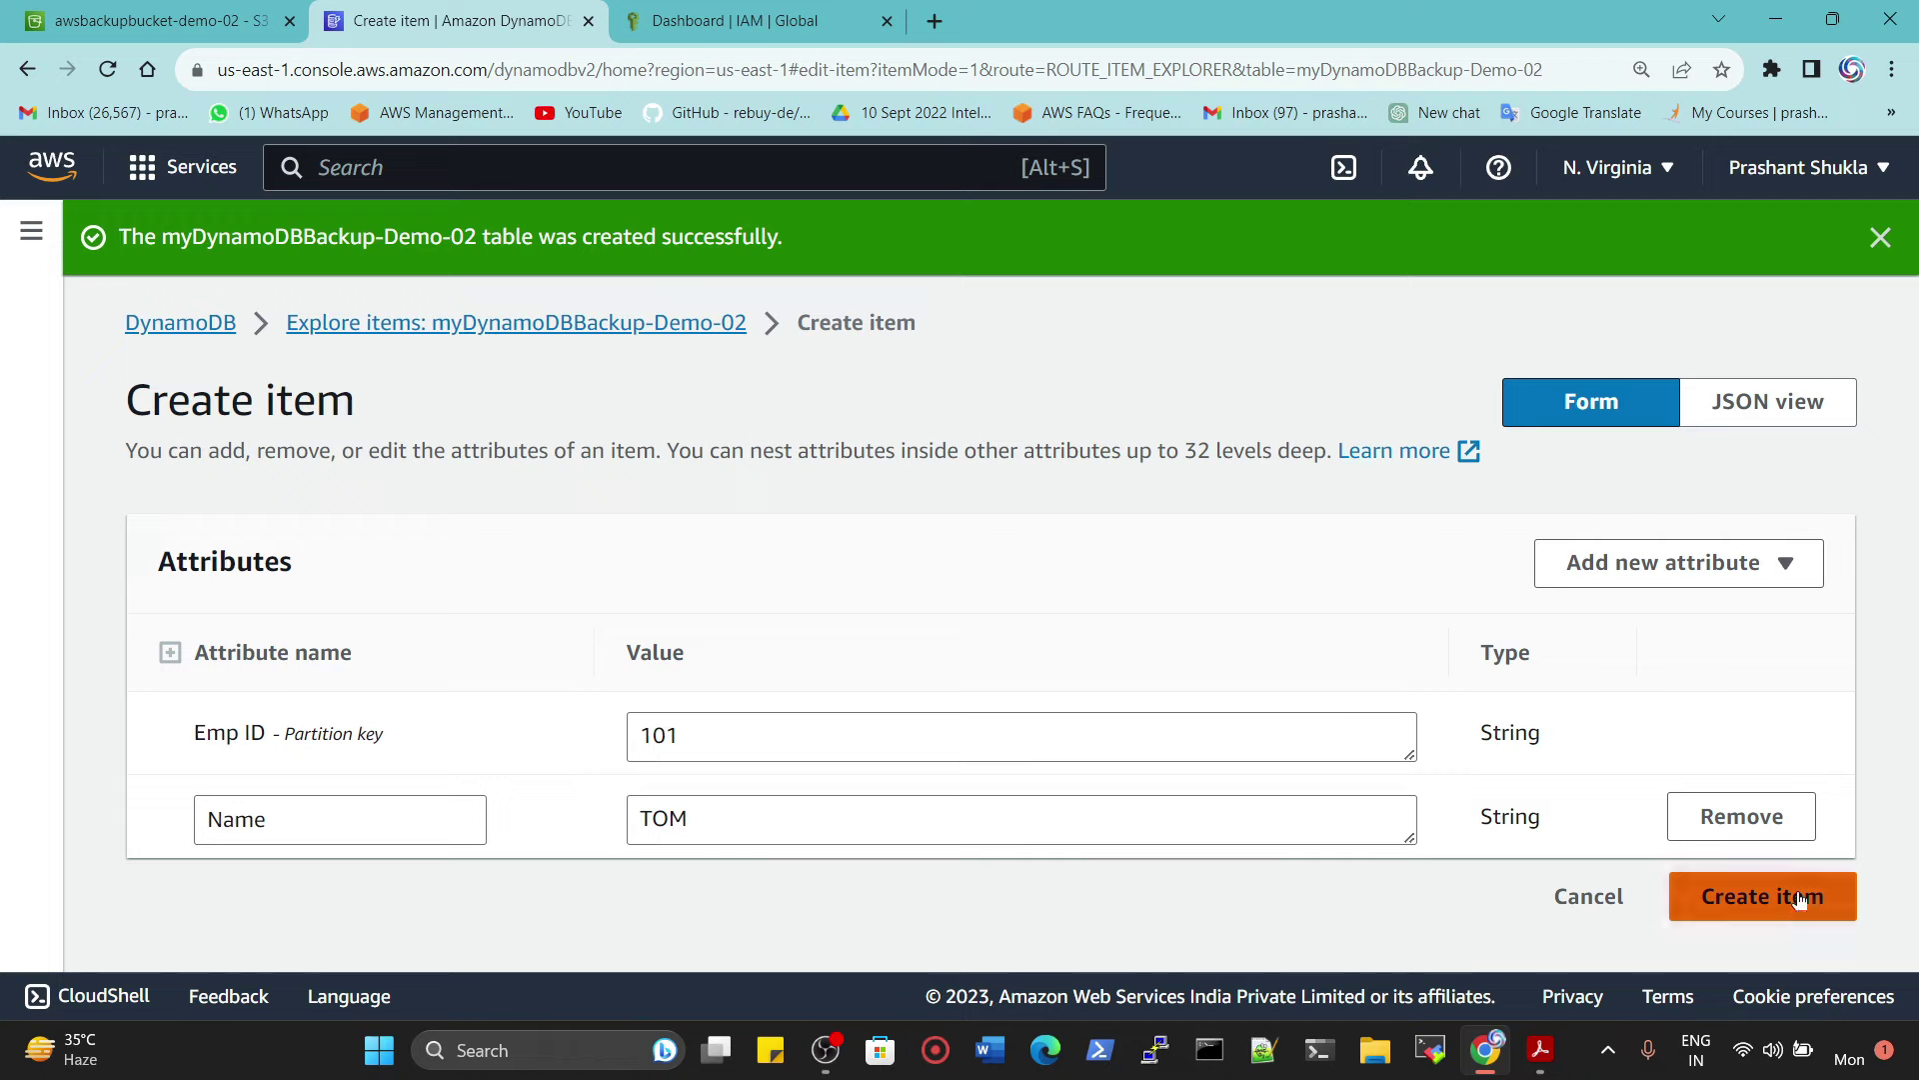
Step: Start a second item in the table with Emp ID 102
scroll(1500, 721, down, 5)
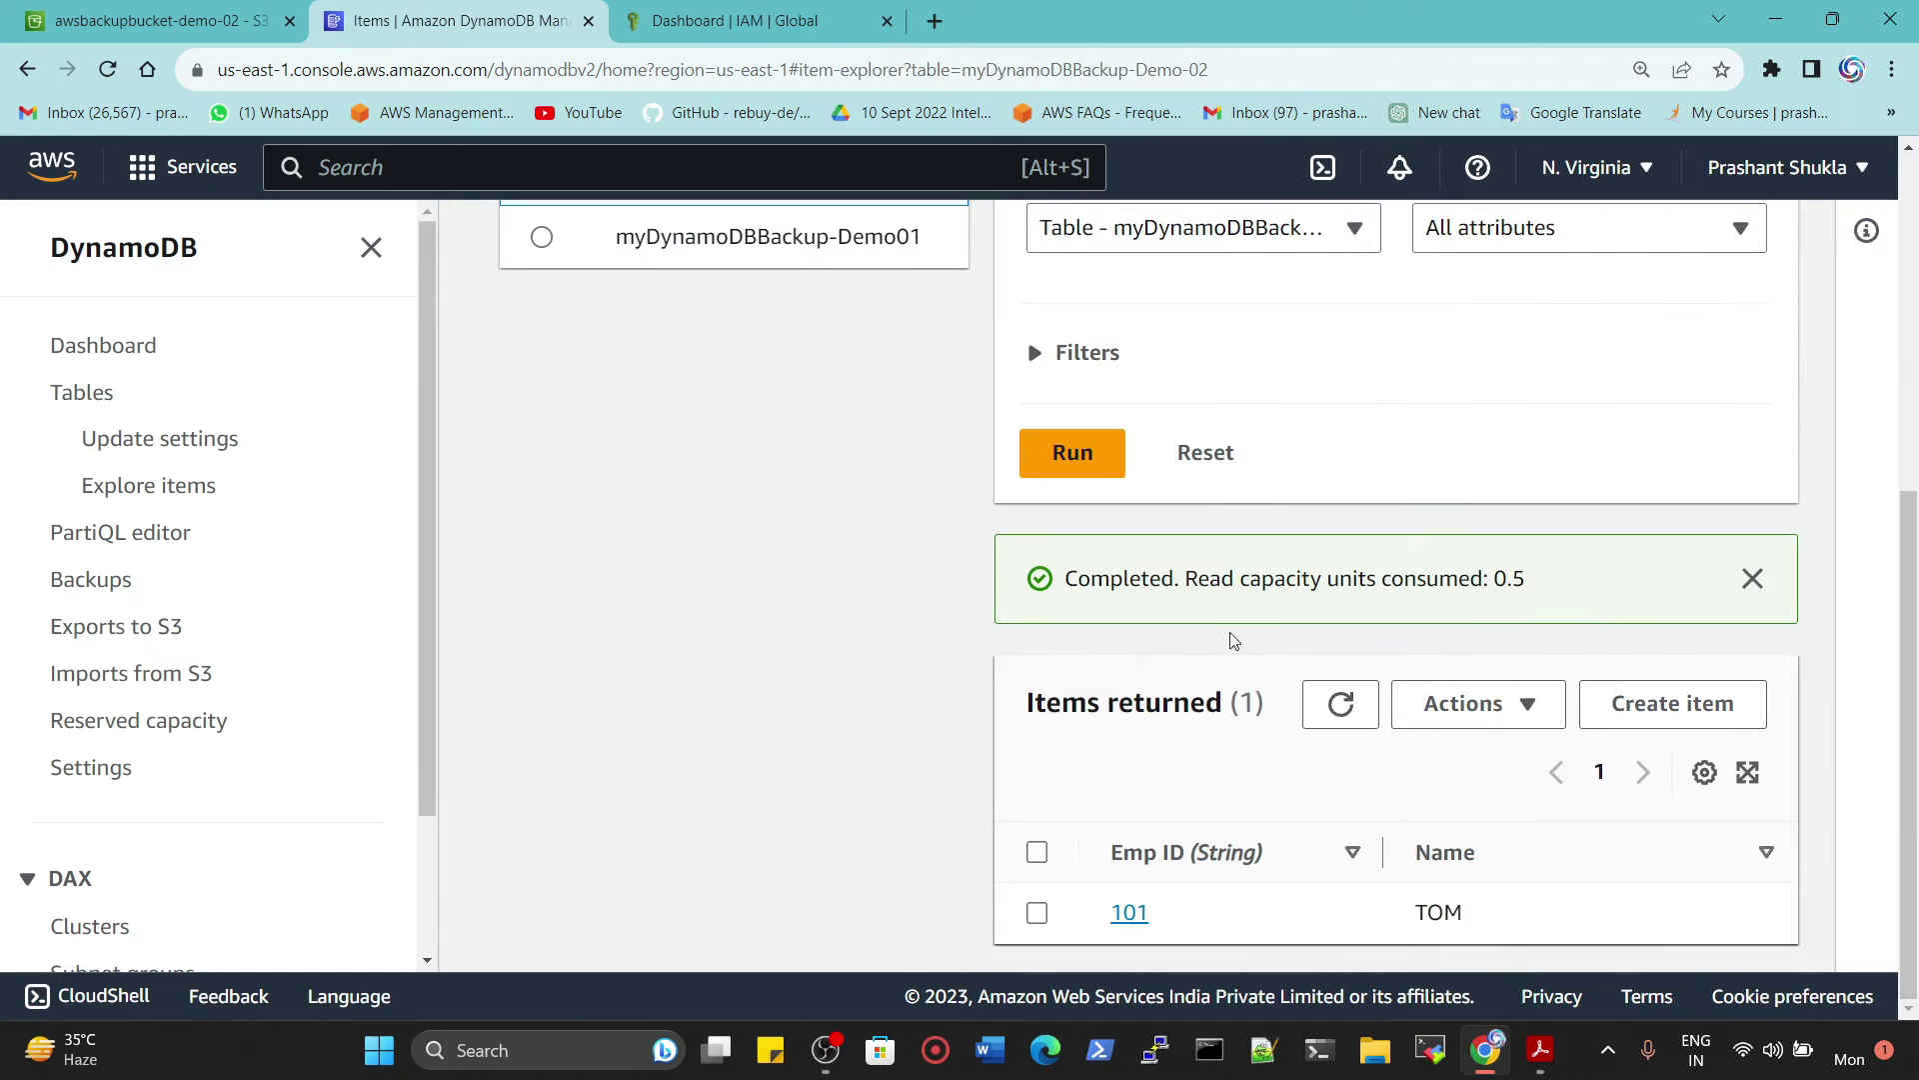
click(1707, 703)
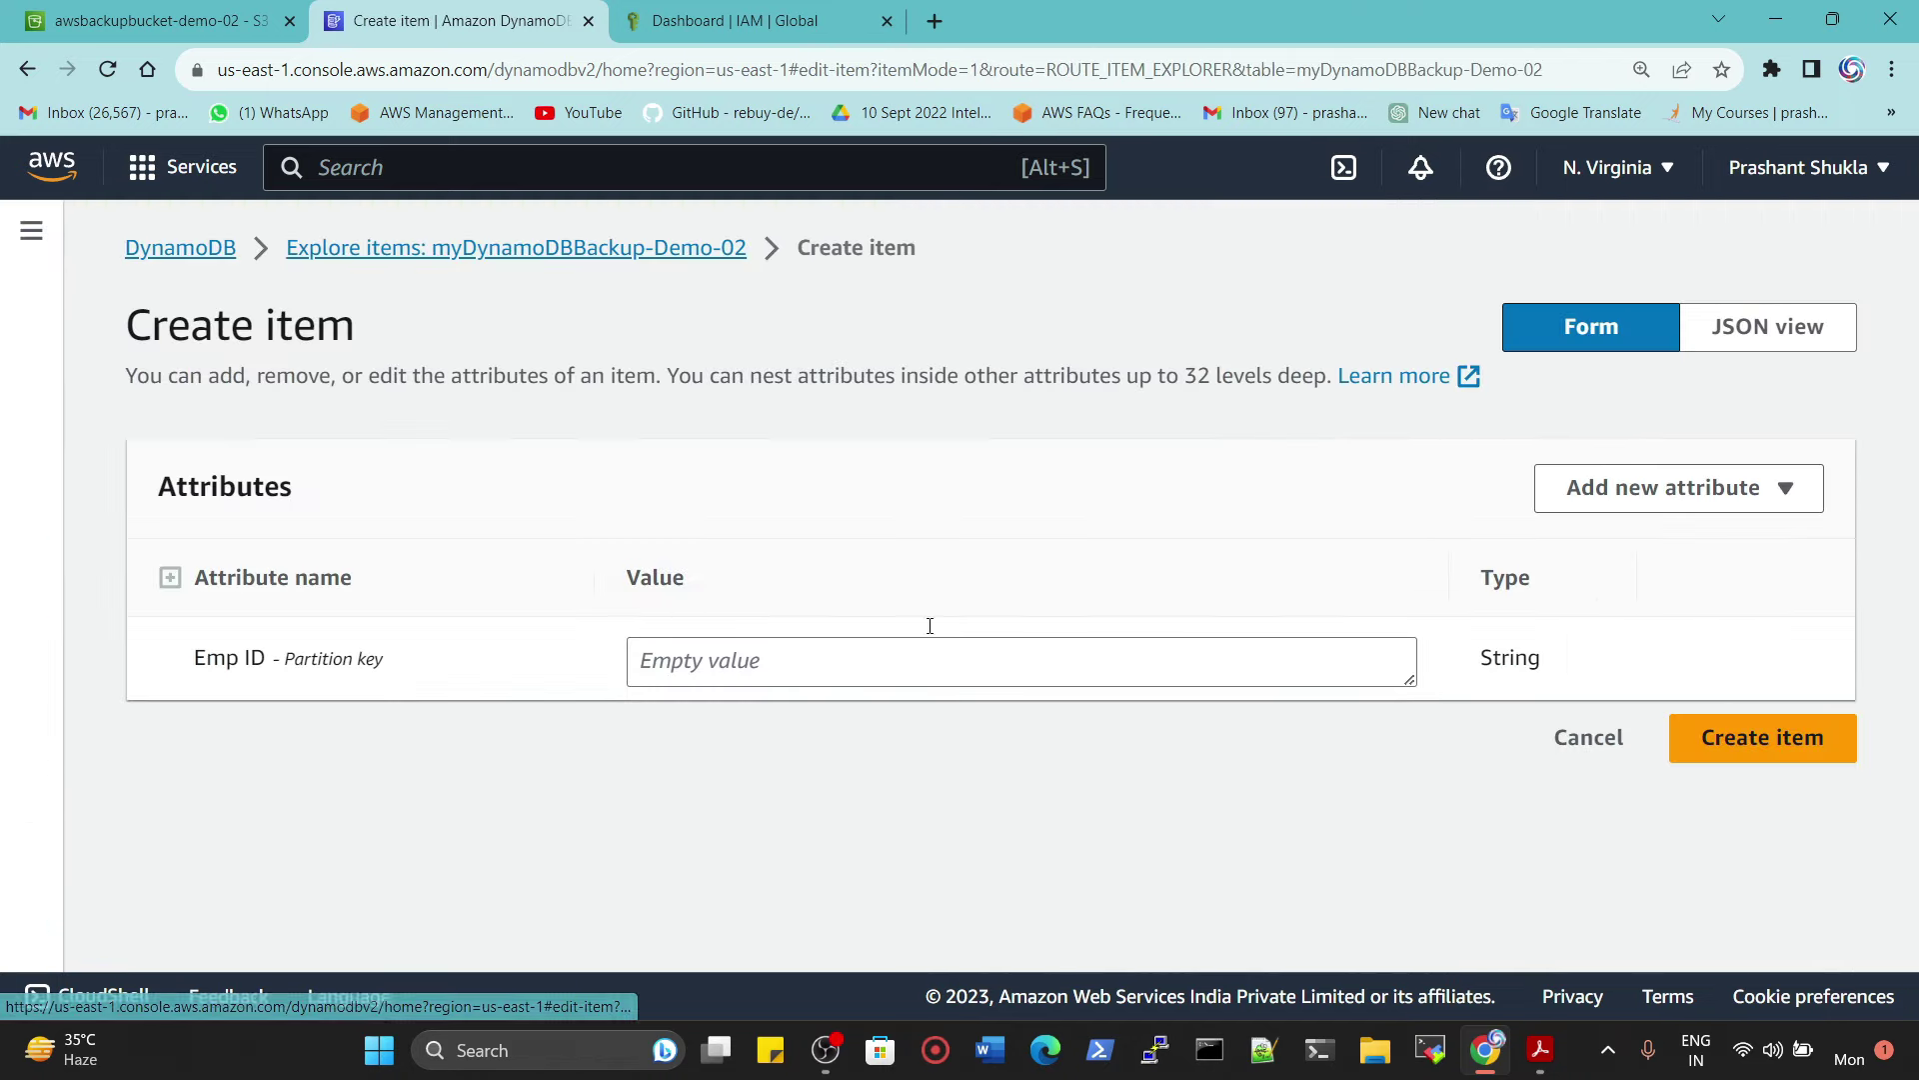
click(760, 656)
text(102)
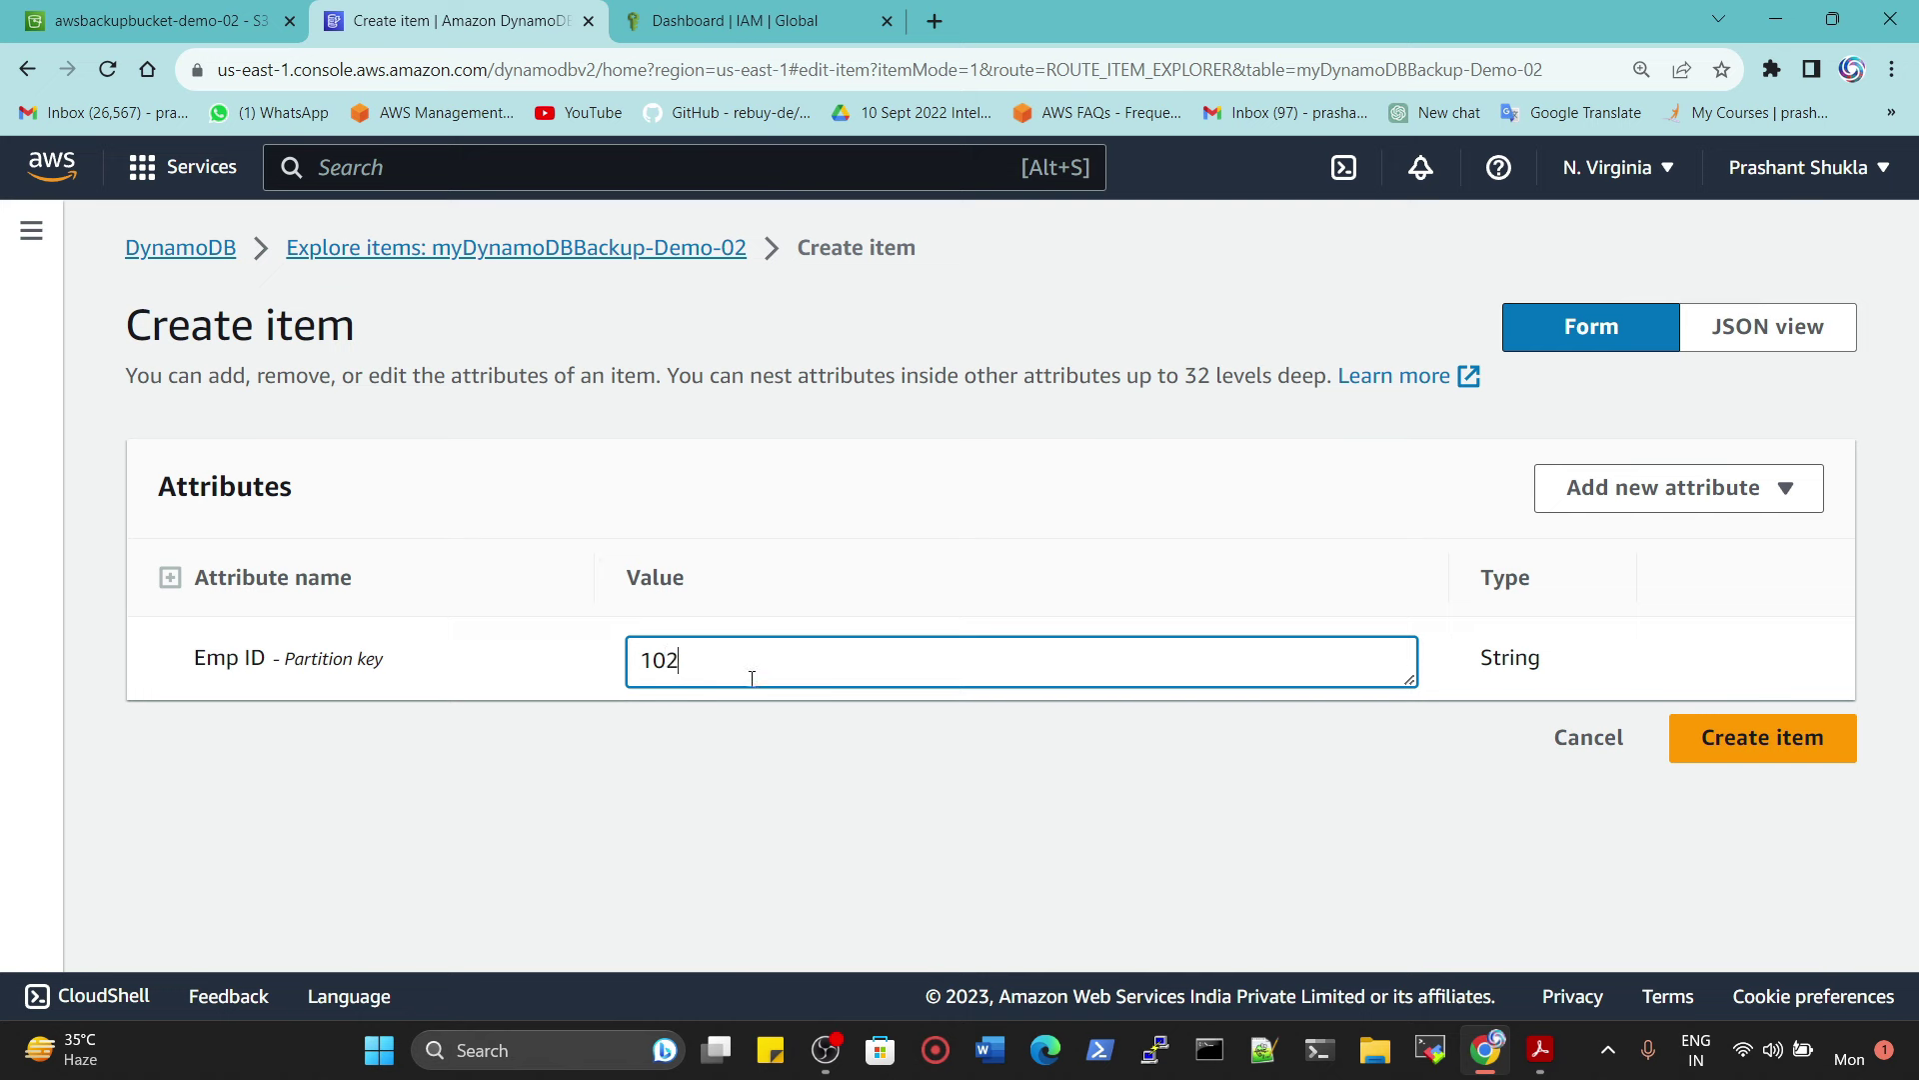
Step: Give the second item a String attribute called Name with the employee's name and create it
click(1683, 487)
click(1612, 560)
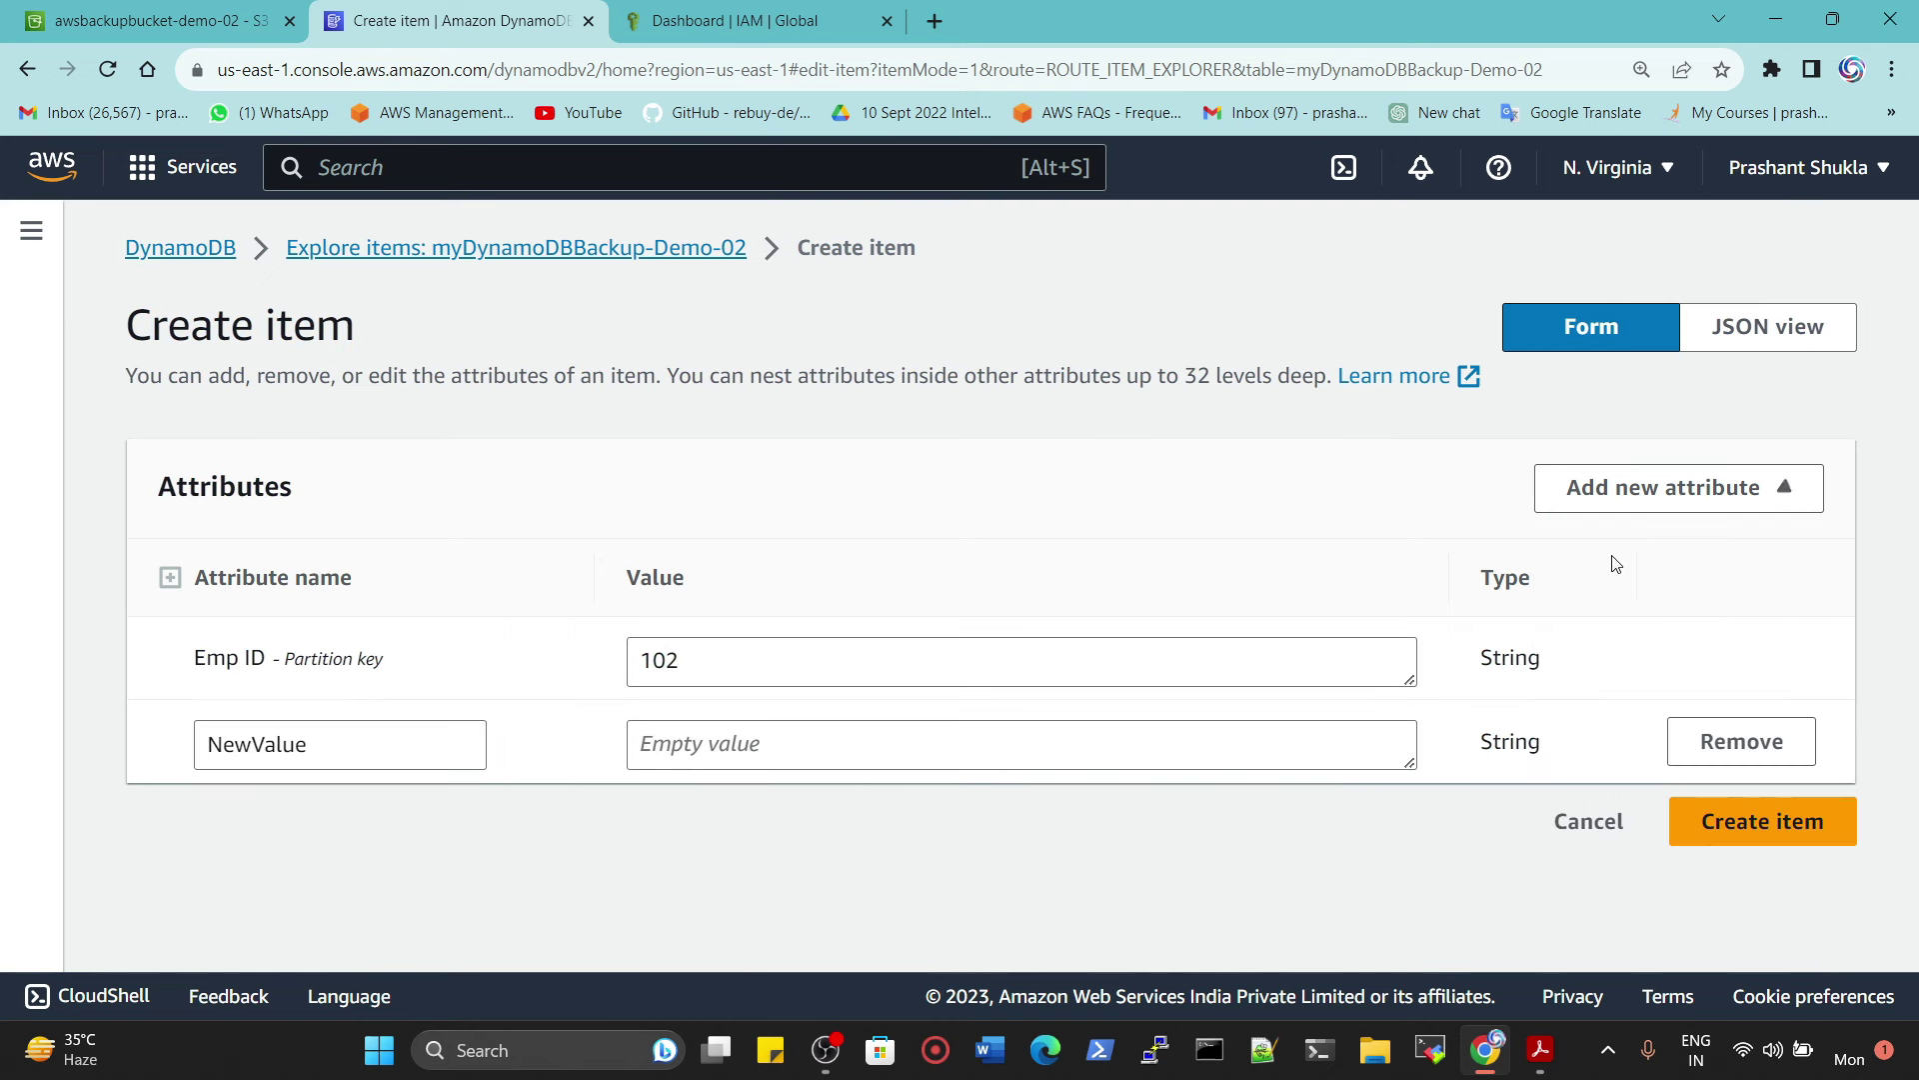
double_click(362, 749)
text(Name)
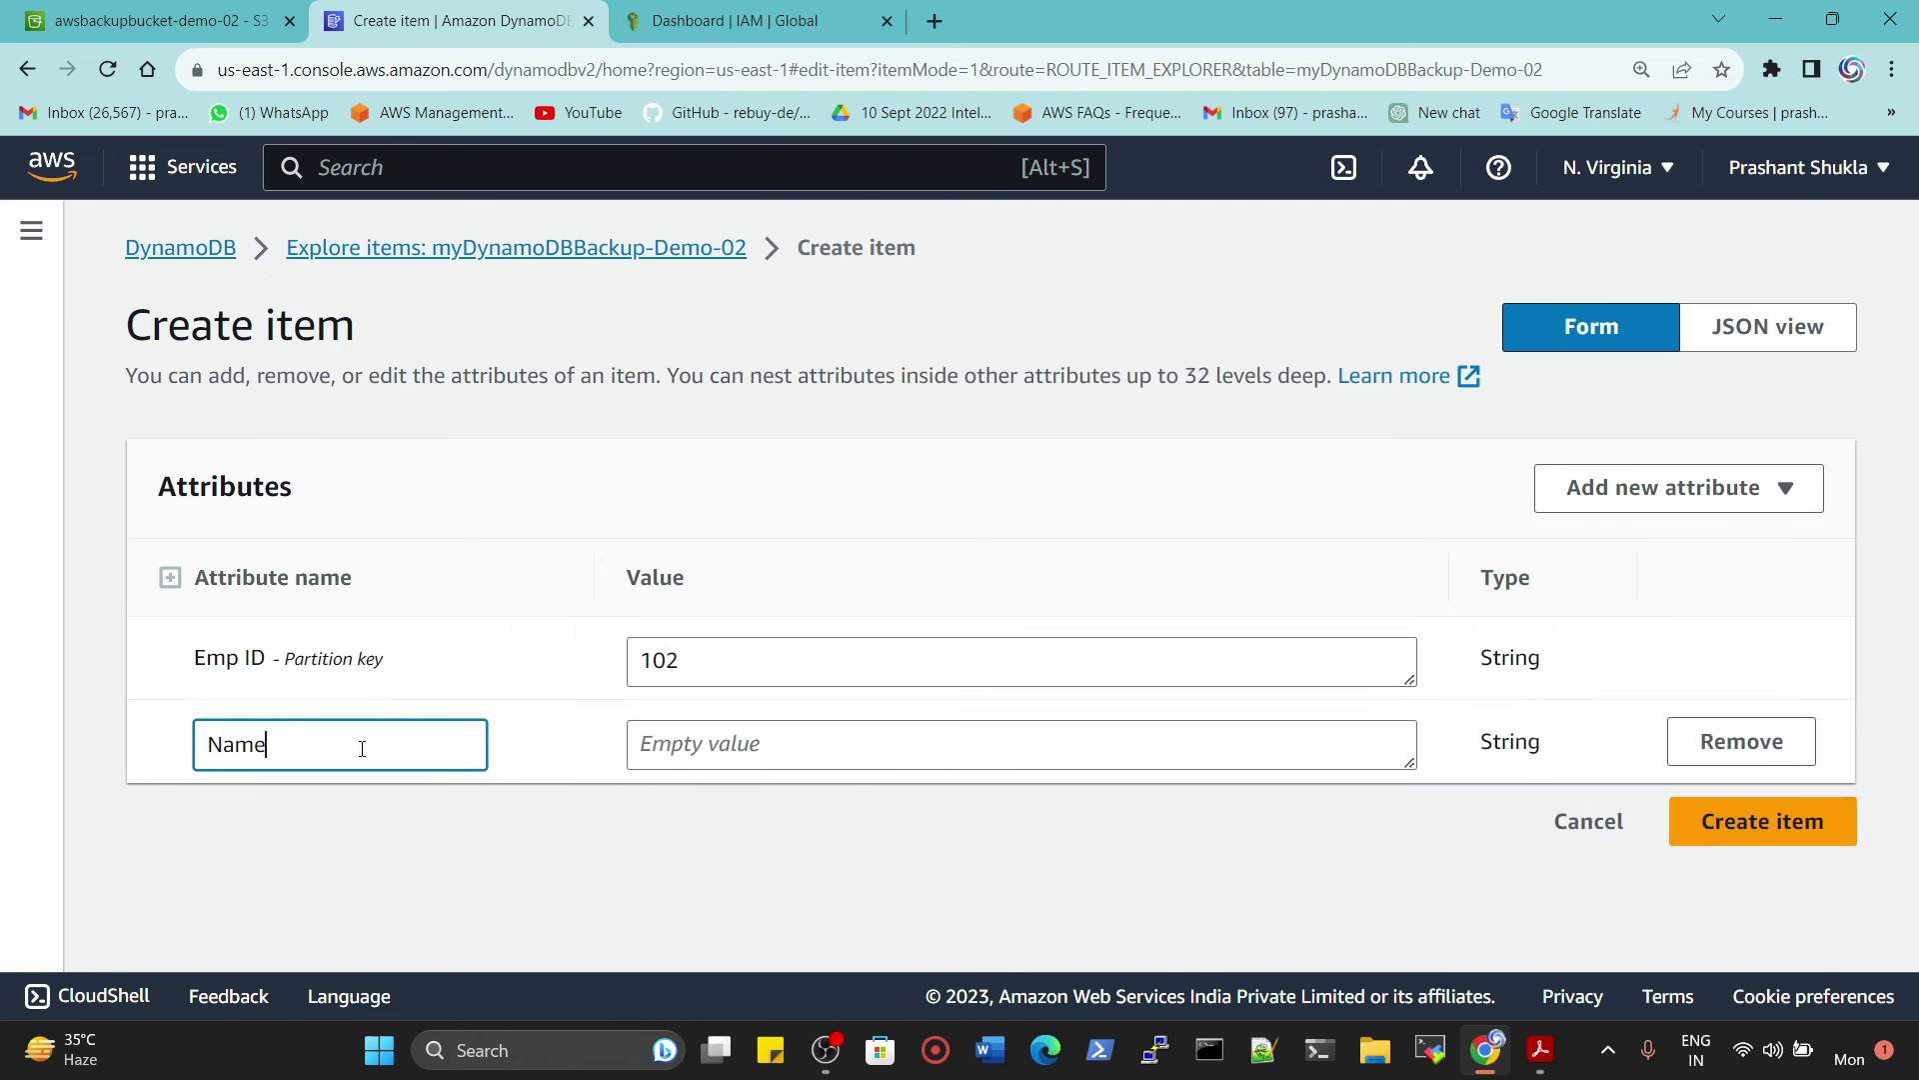
key(Tab)
text(JERRY)
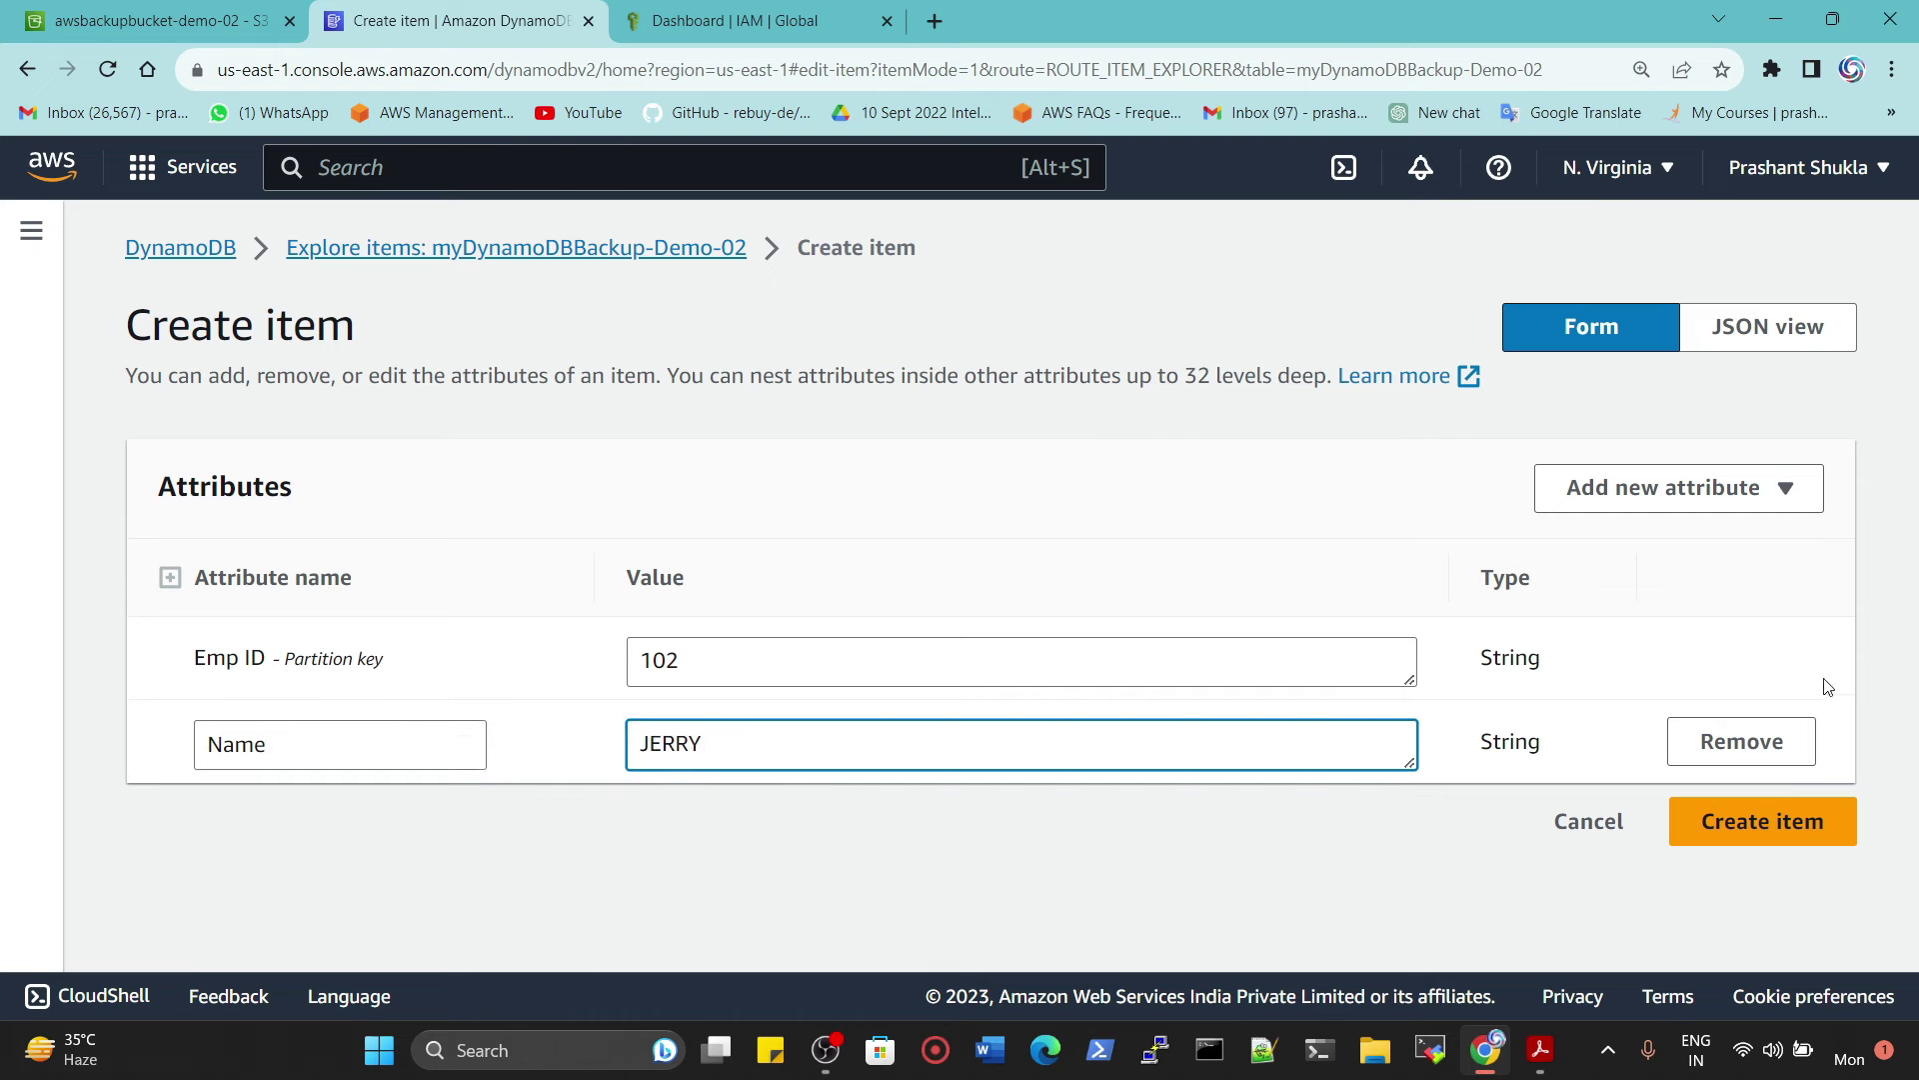
click(1740, 850)
Step: Review the saved items, then return to the DynamoDB tables list to check myDynamoDBBackup-Demo-02
scroll(1399, 849, down, 2)
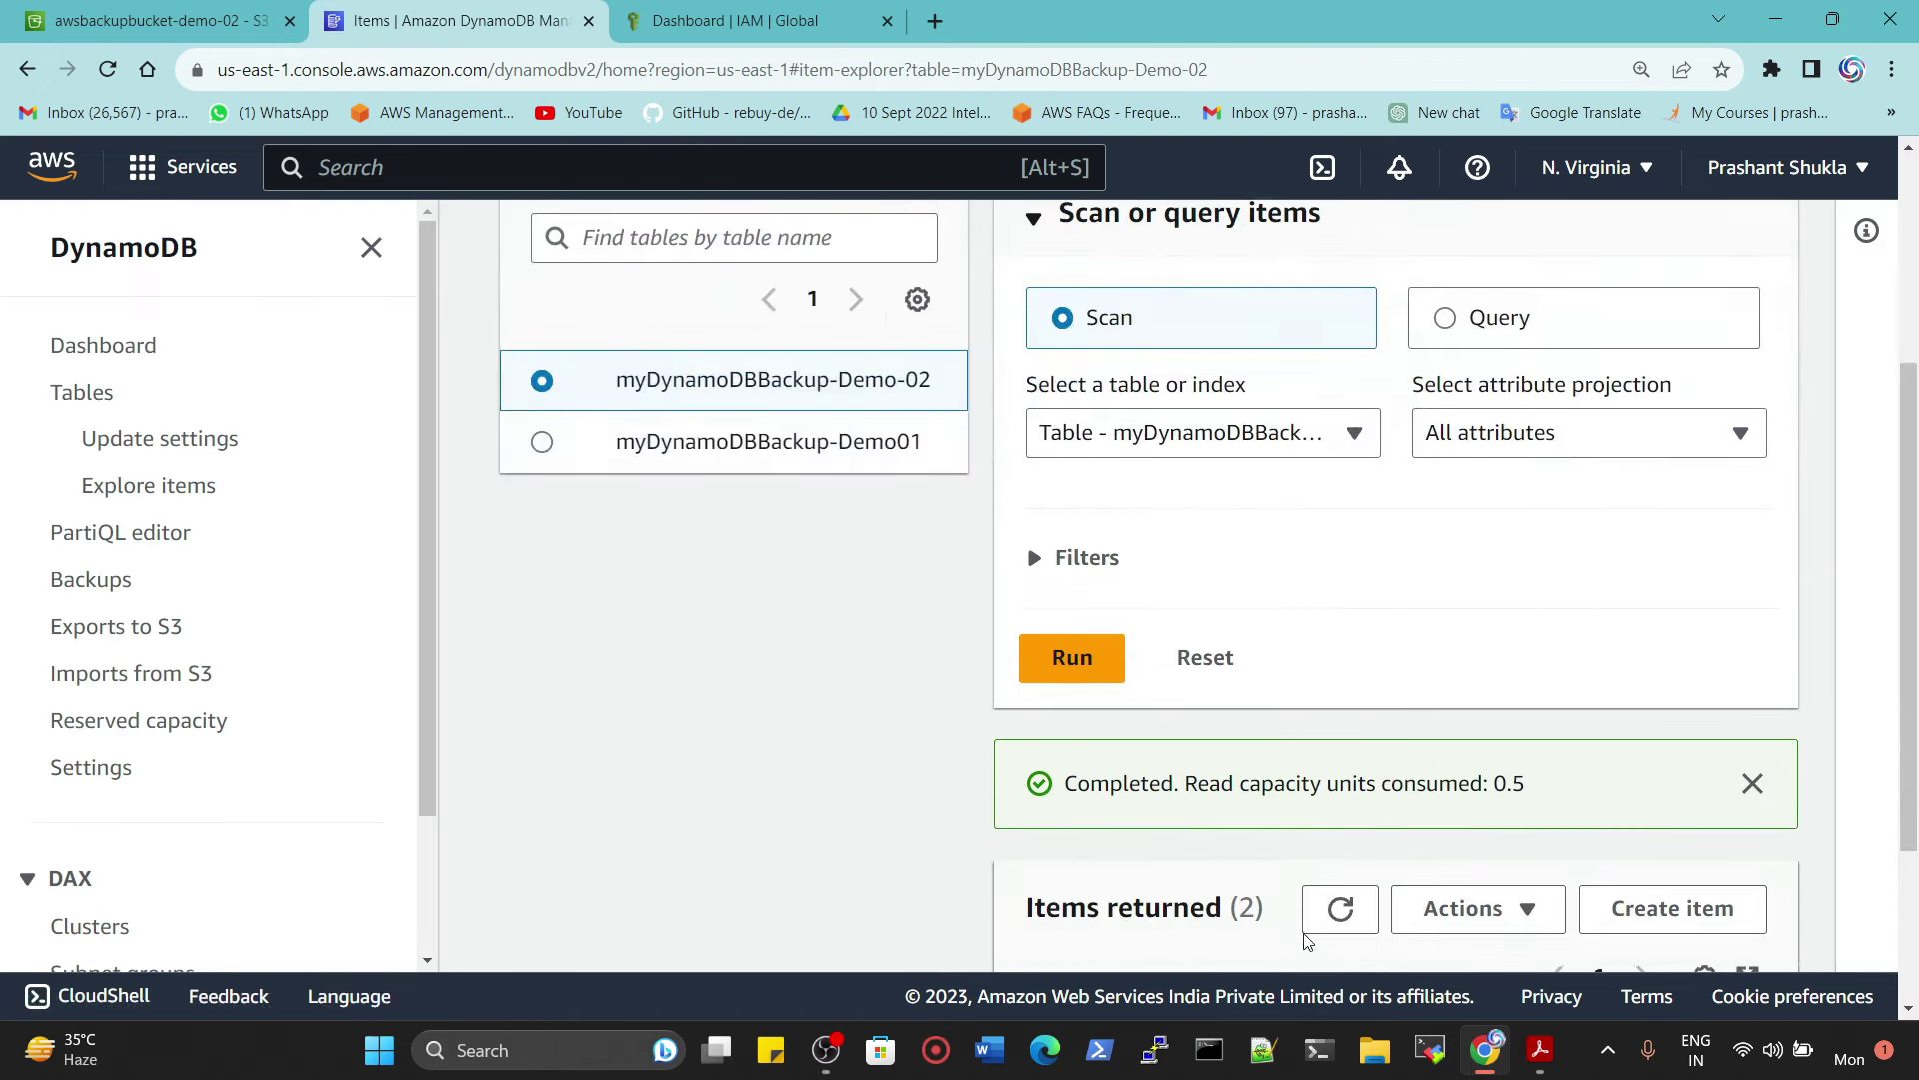
scroll(1302, 952, down, 3)
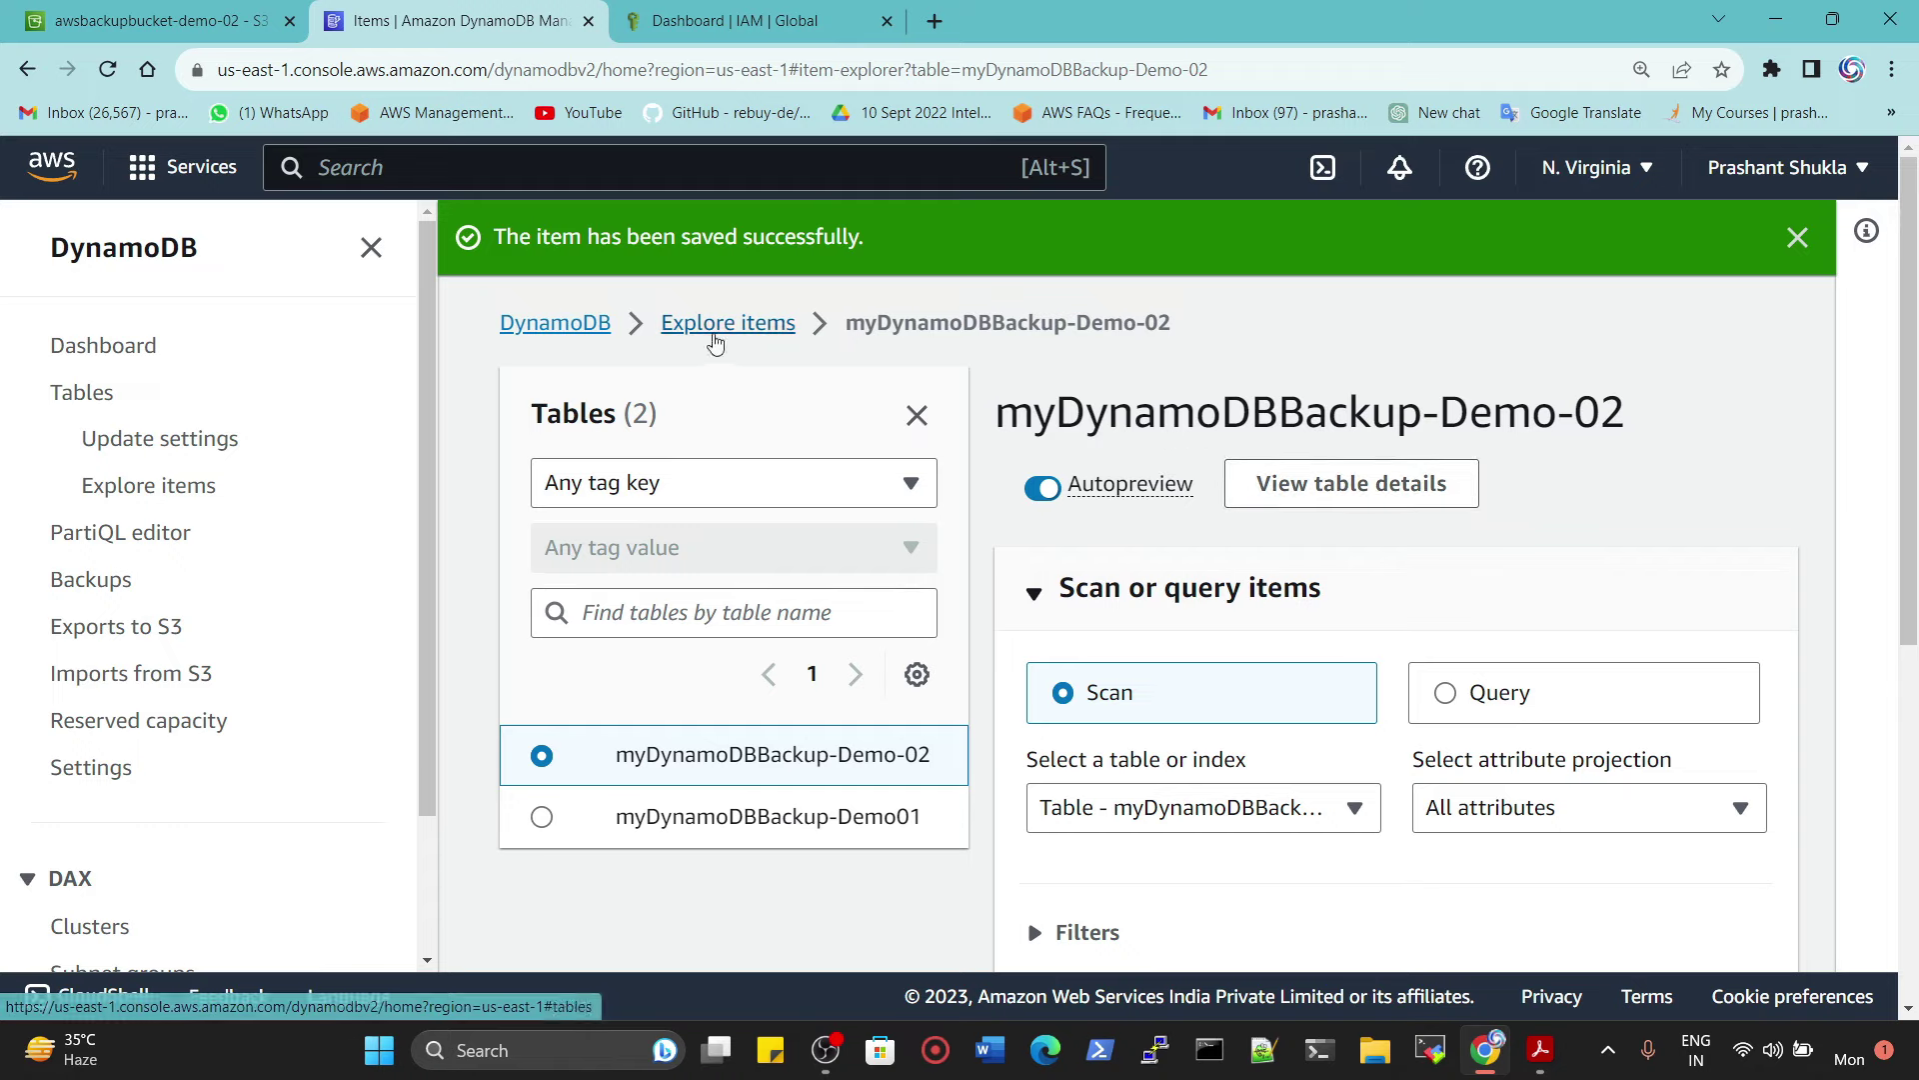
click(552, 330)
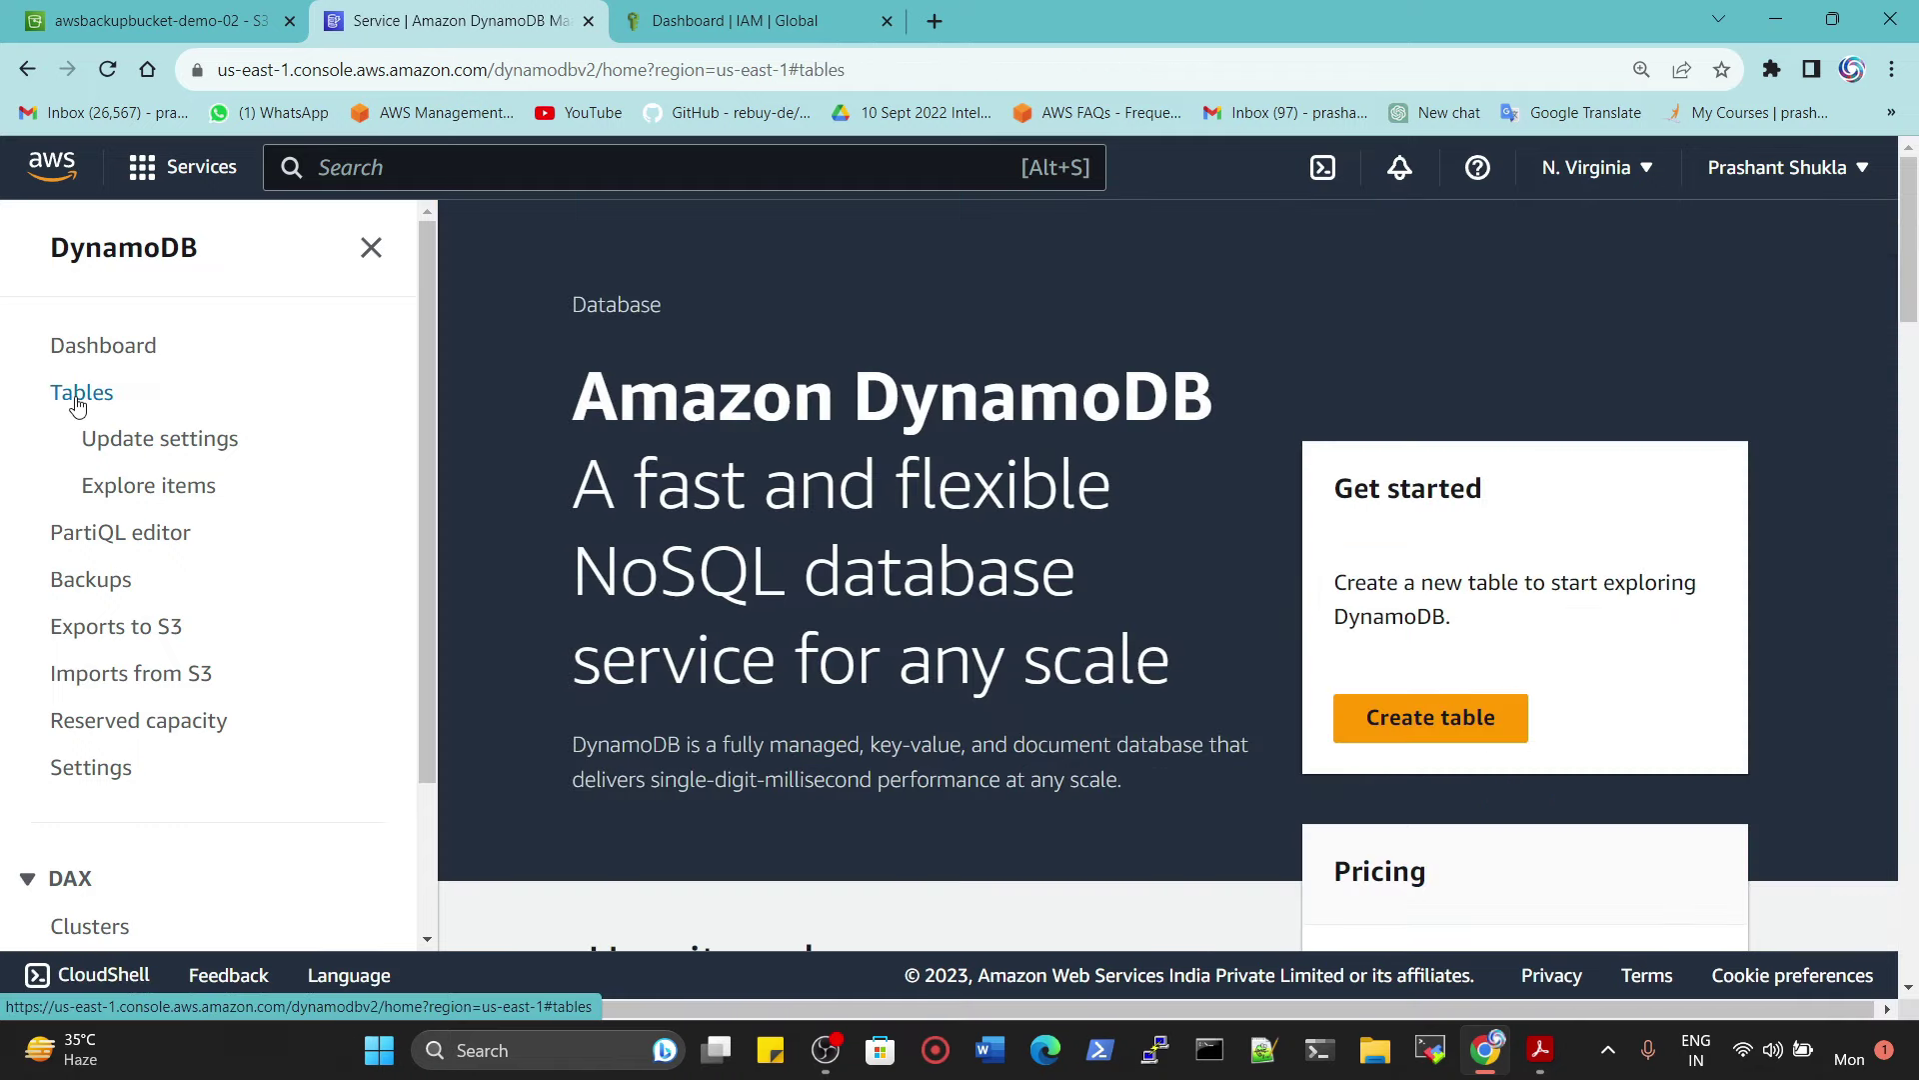
click(76, 394)
drag(957, 558, 590, 560)
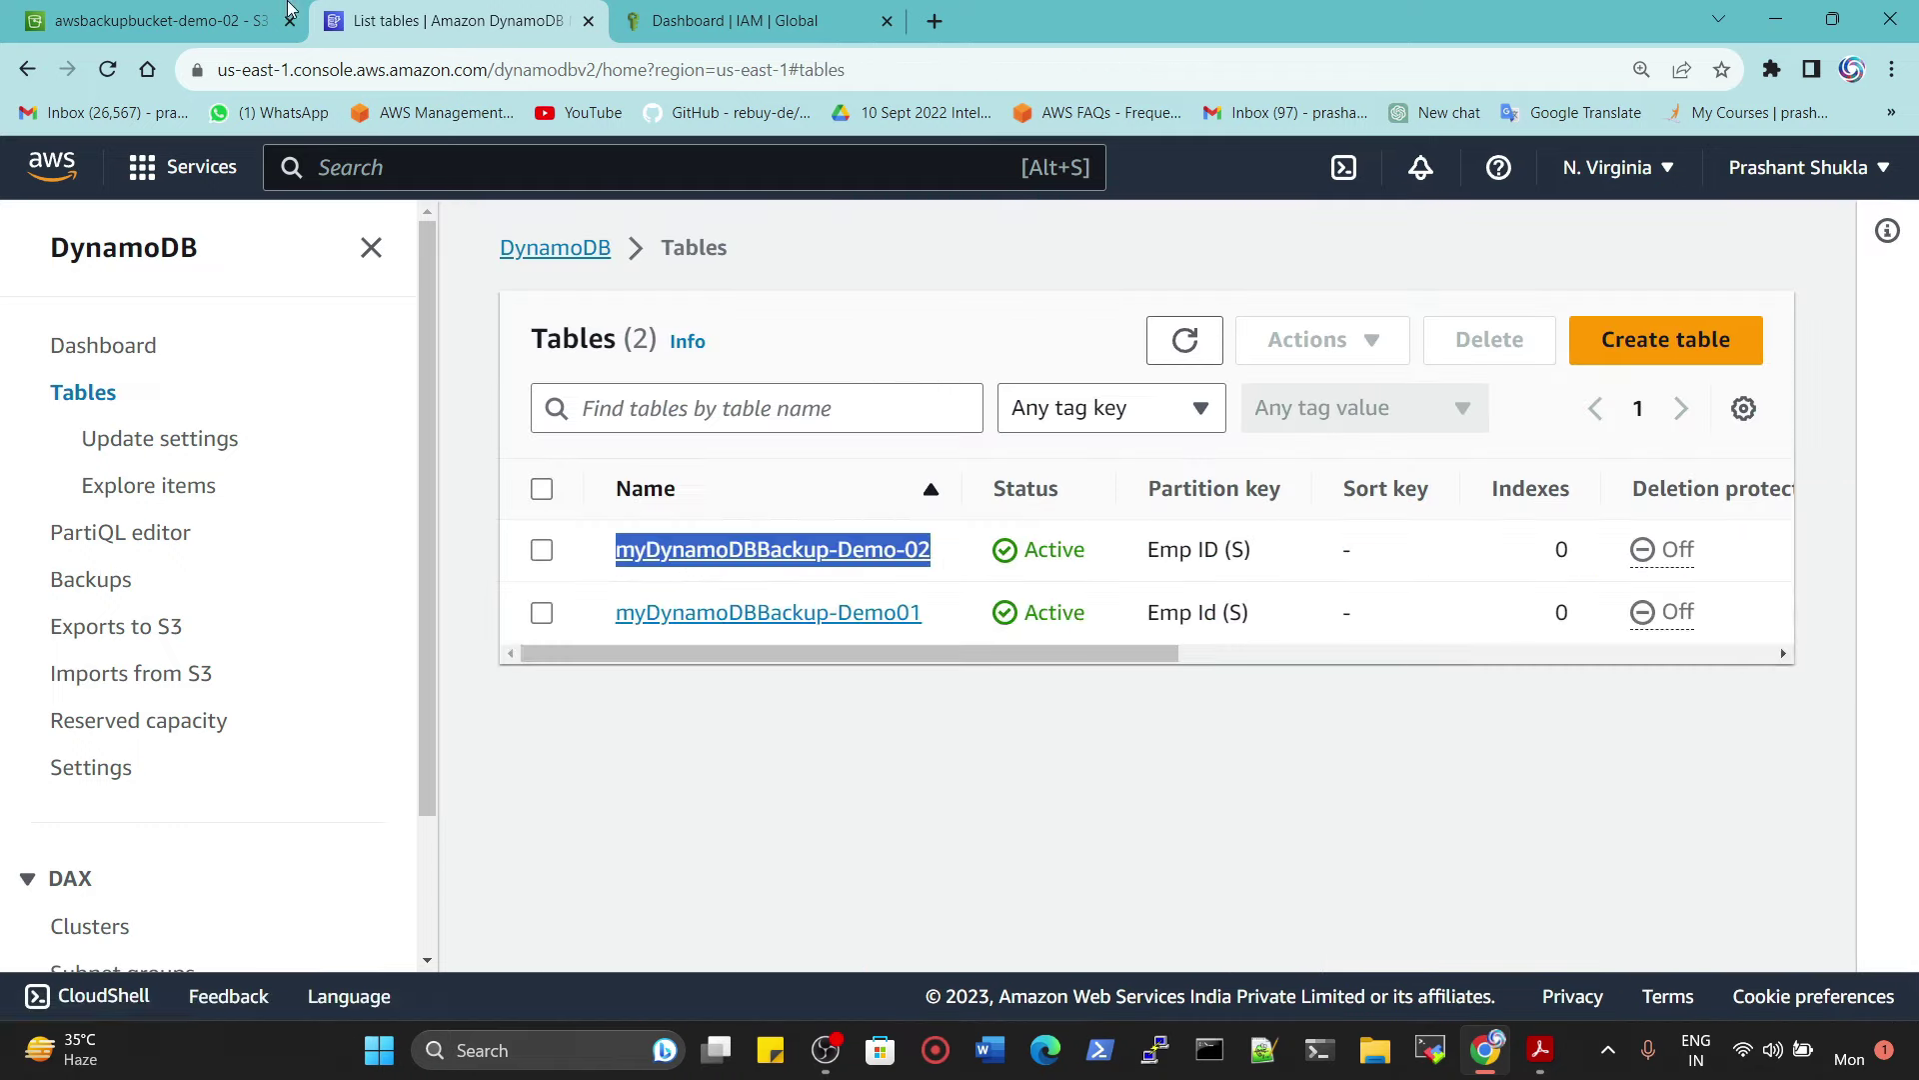
Step: Switch to the IAM dashboard and start creating a new role from its roles list
key(ctrl+1)
key(ctrl+2)
key(ctrl+3)
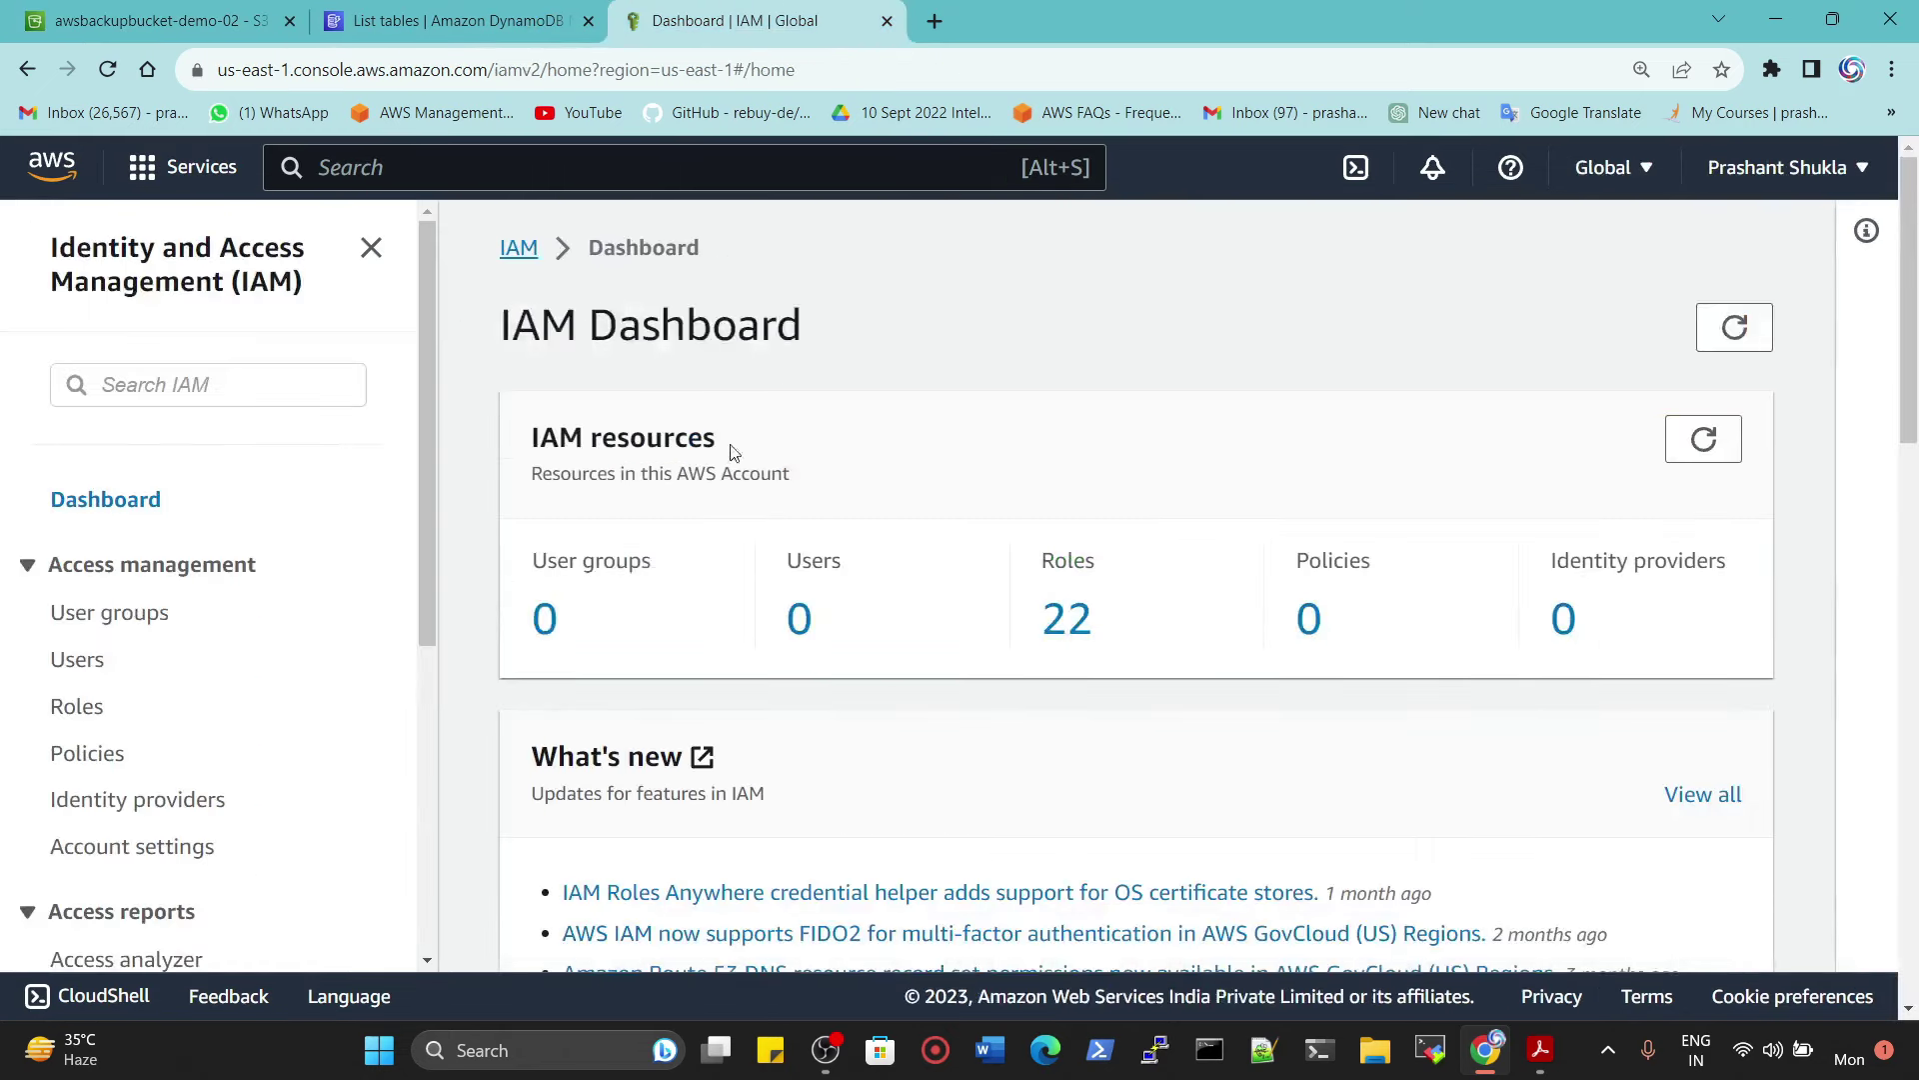
click(1068, 622)
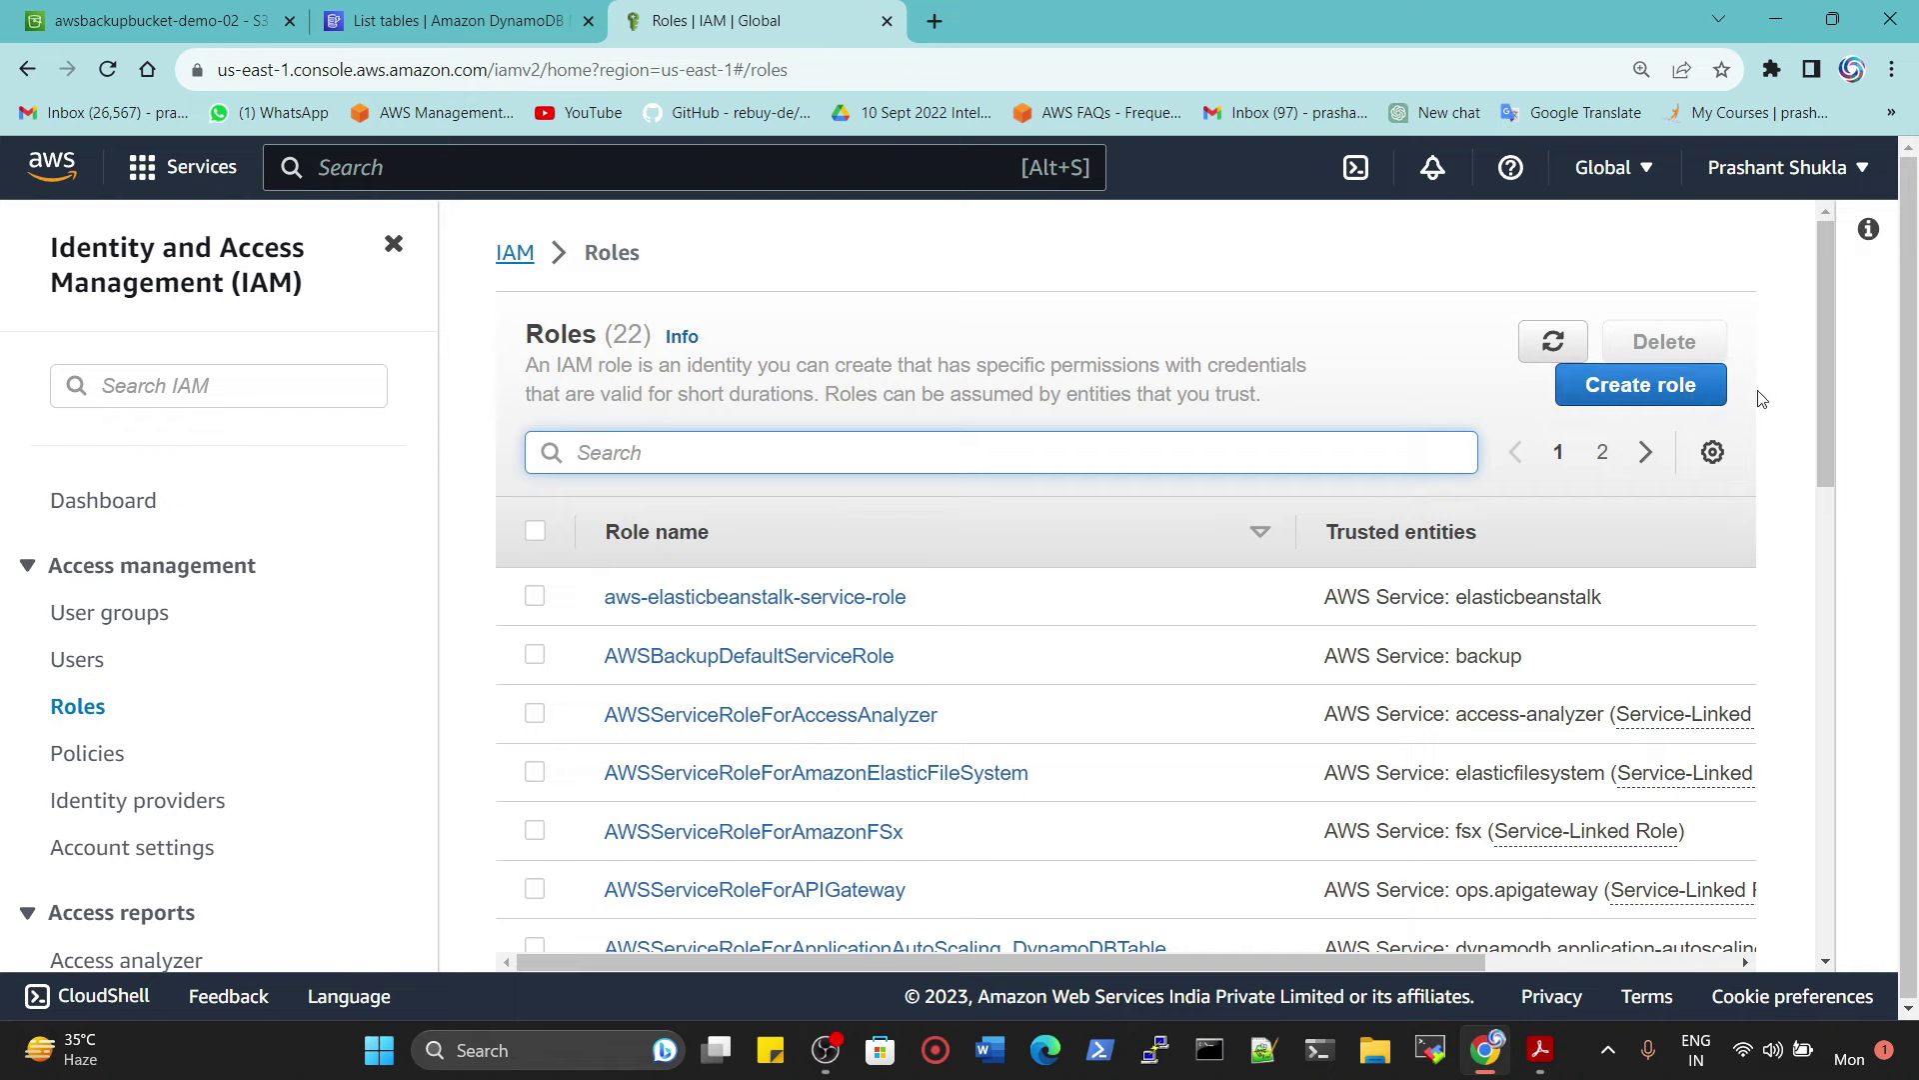
click(1689, 399)
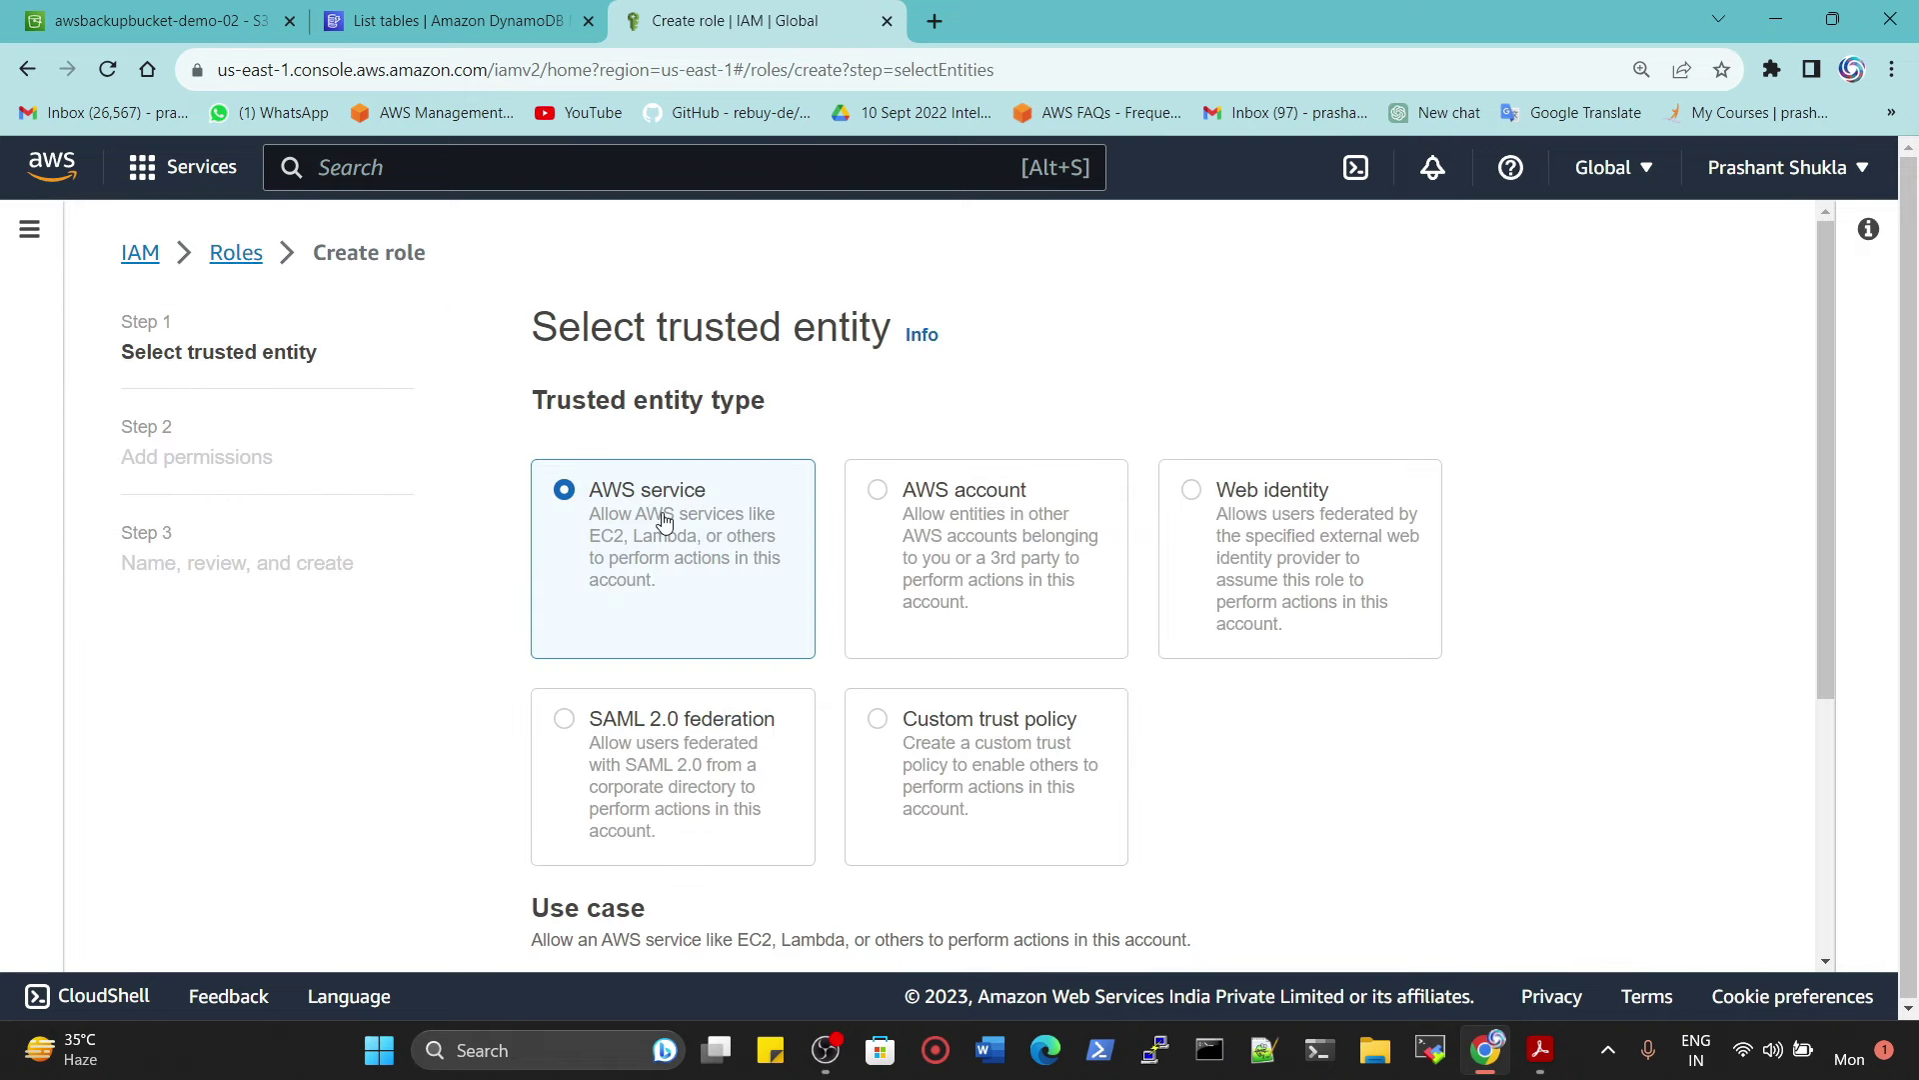
Step: Keep AWS service as the trusted entity type, choose the AWS Backup use case and proceed to the permissions
scroll(670, 525, down, 4)
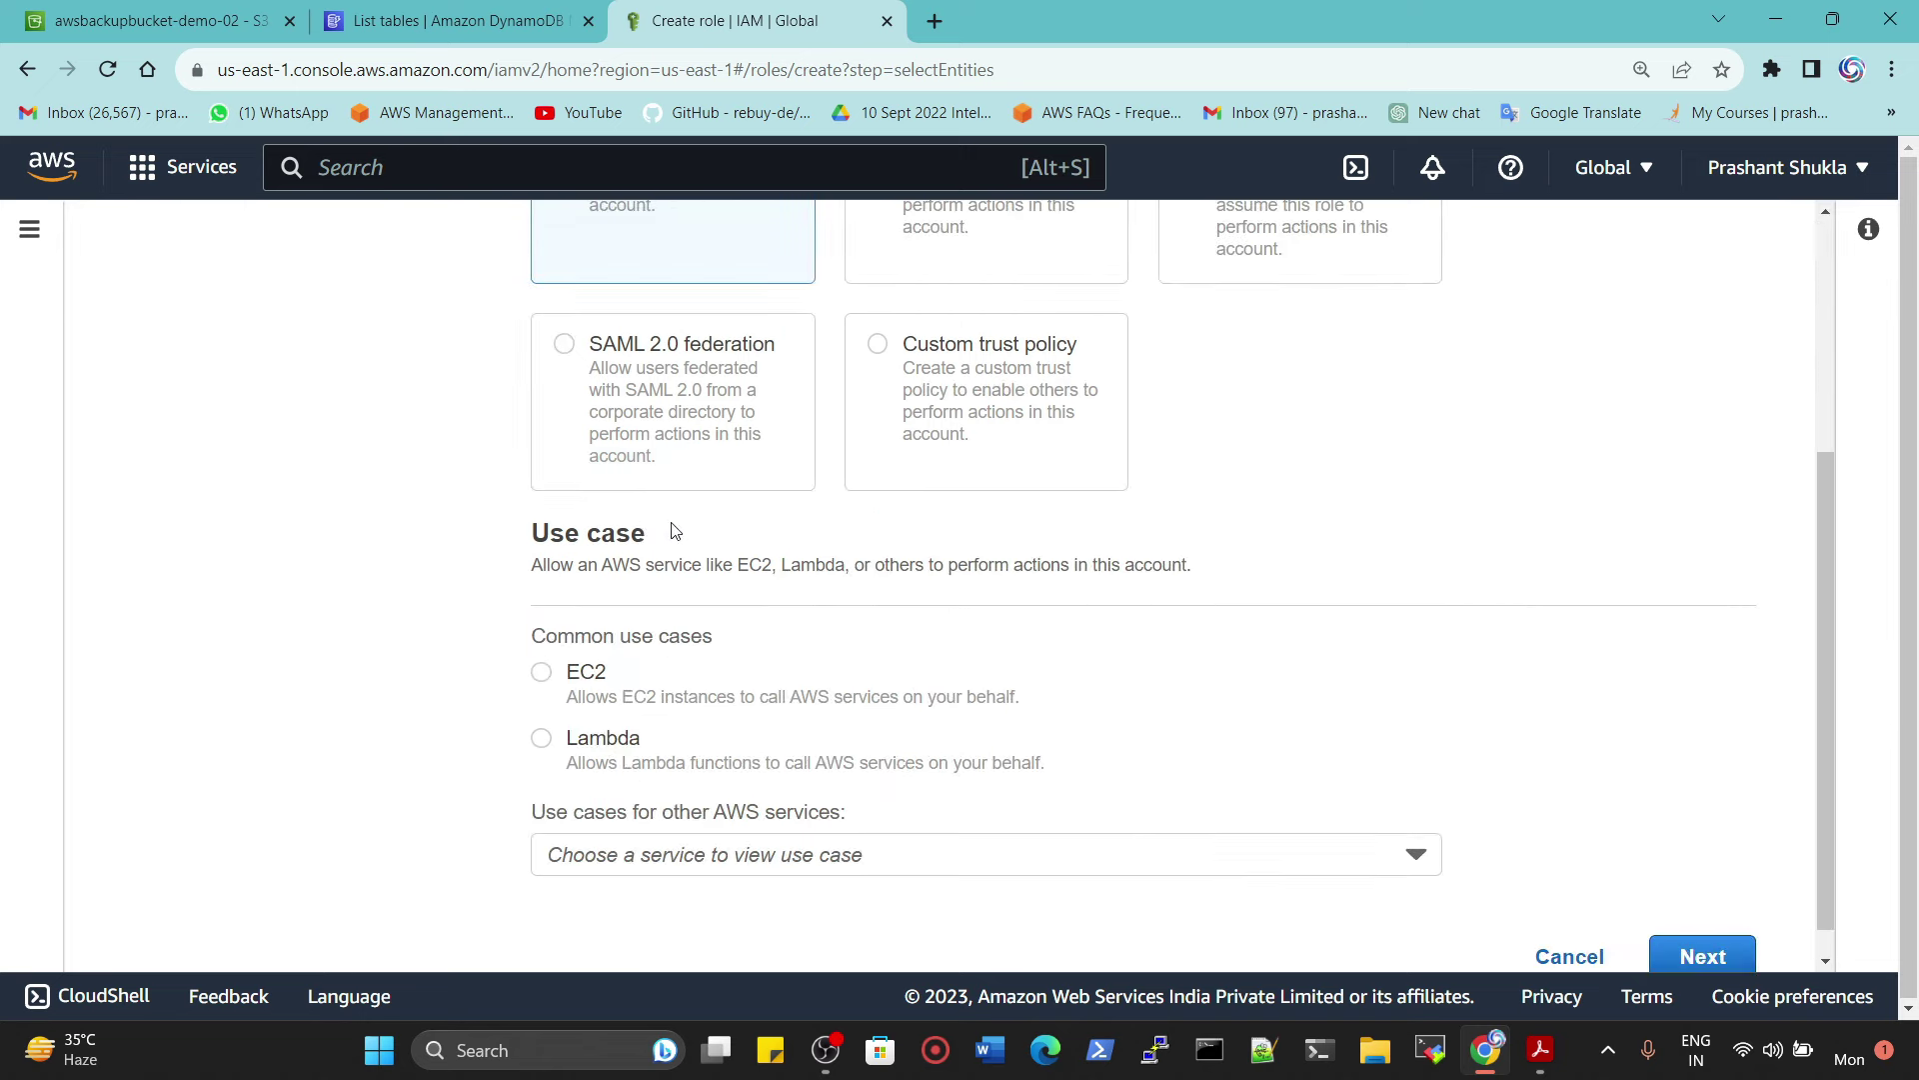
click(592, 866)
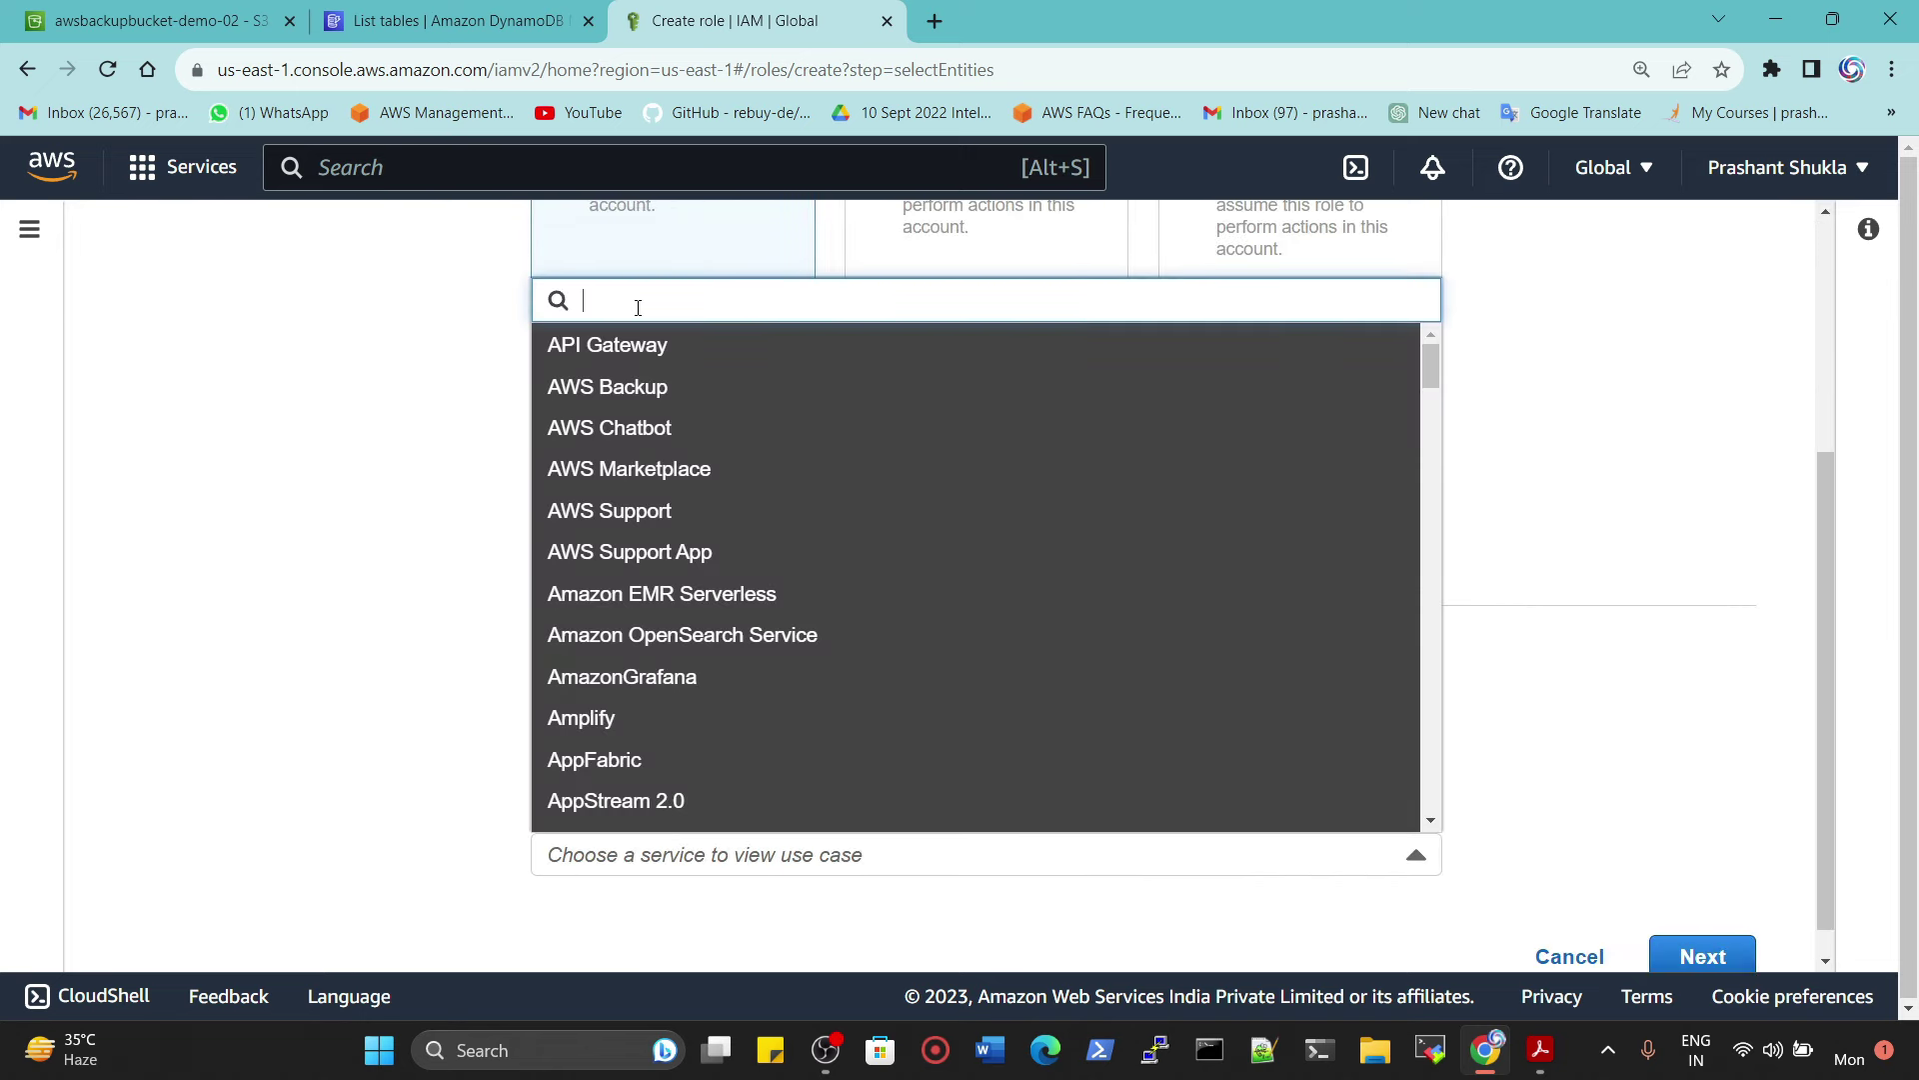
text(aws b)
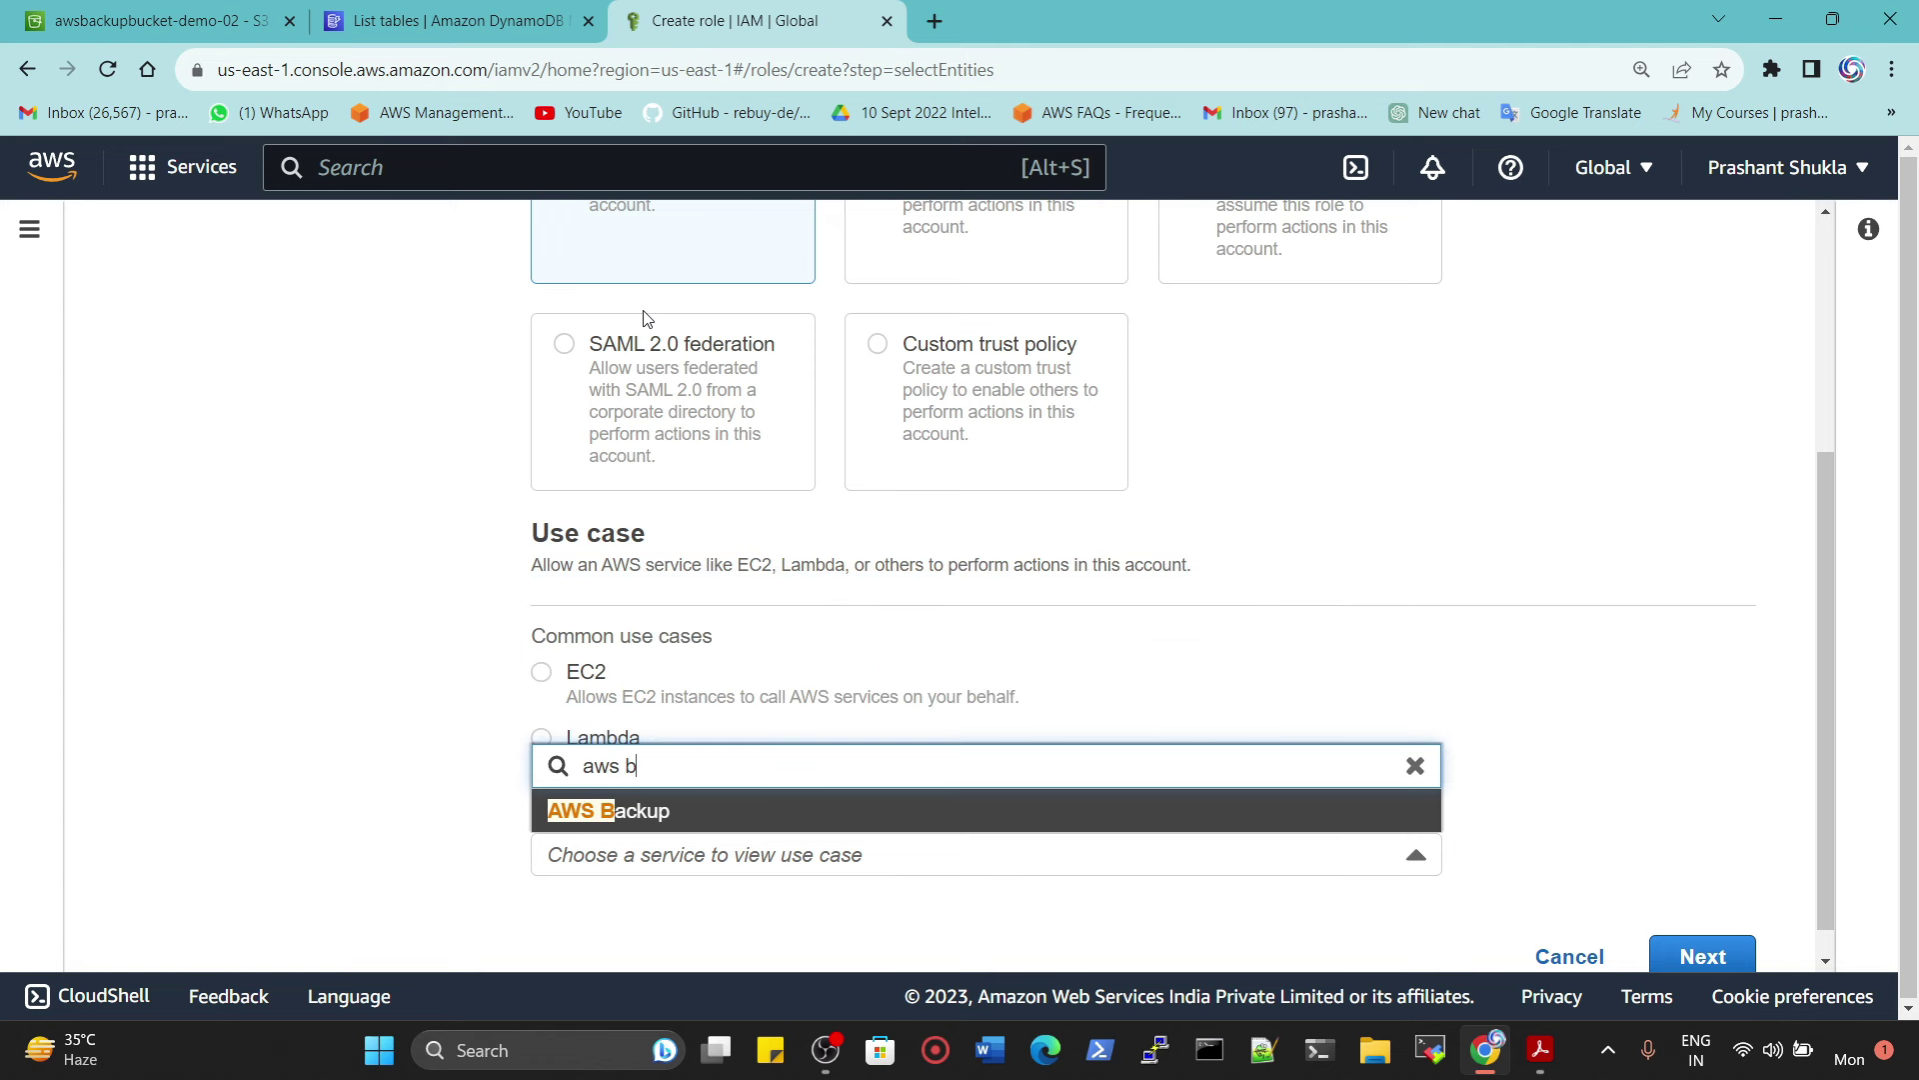
click(658, 812)
scroll(1071, 806, down, 1)
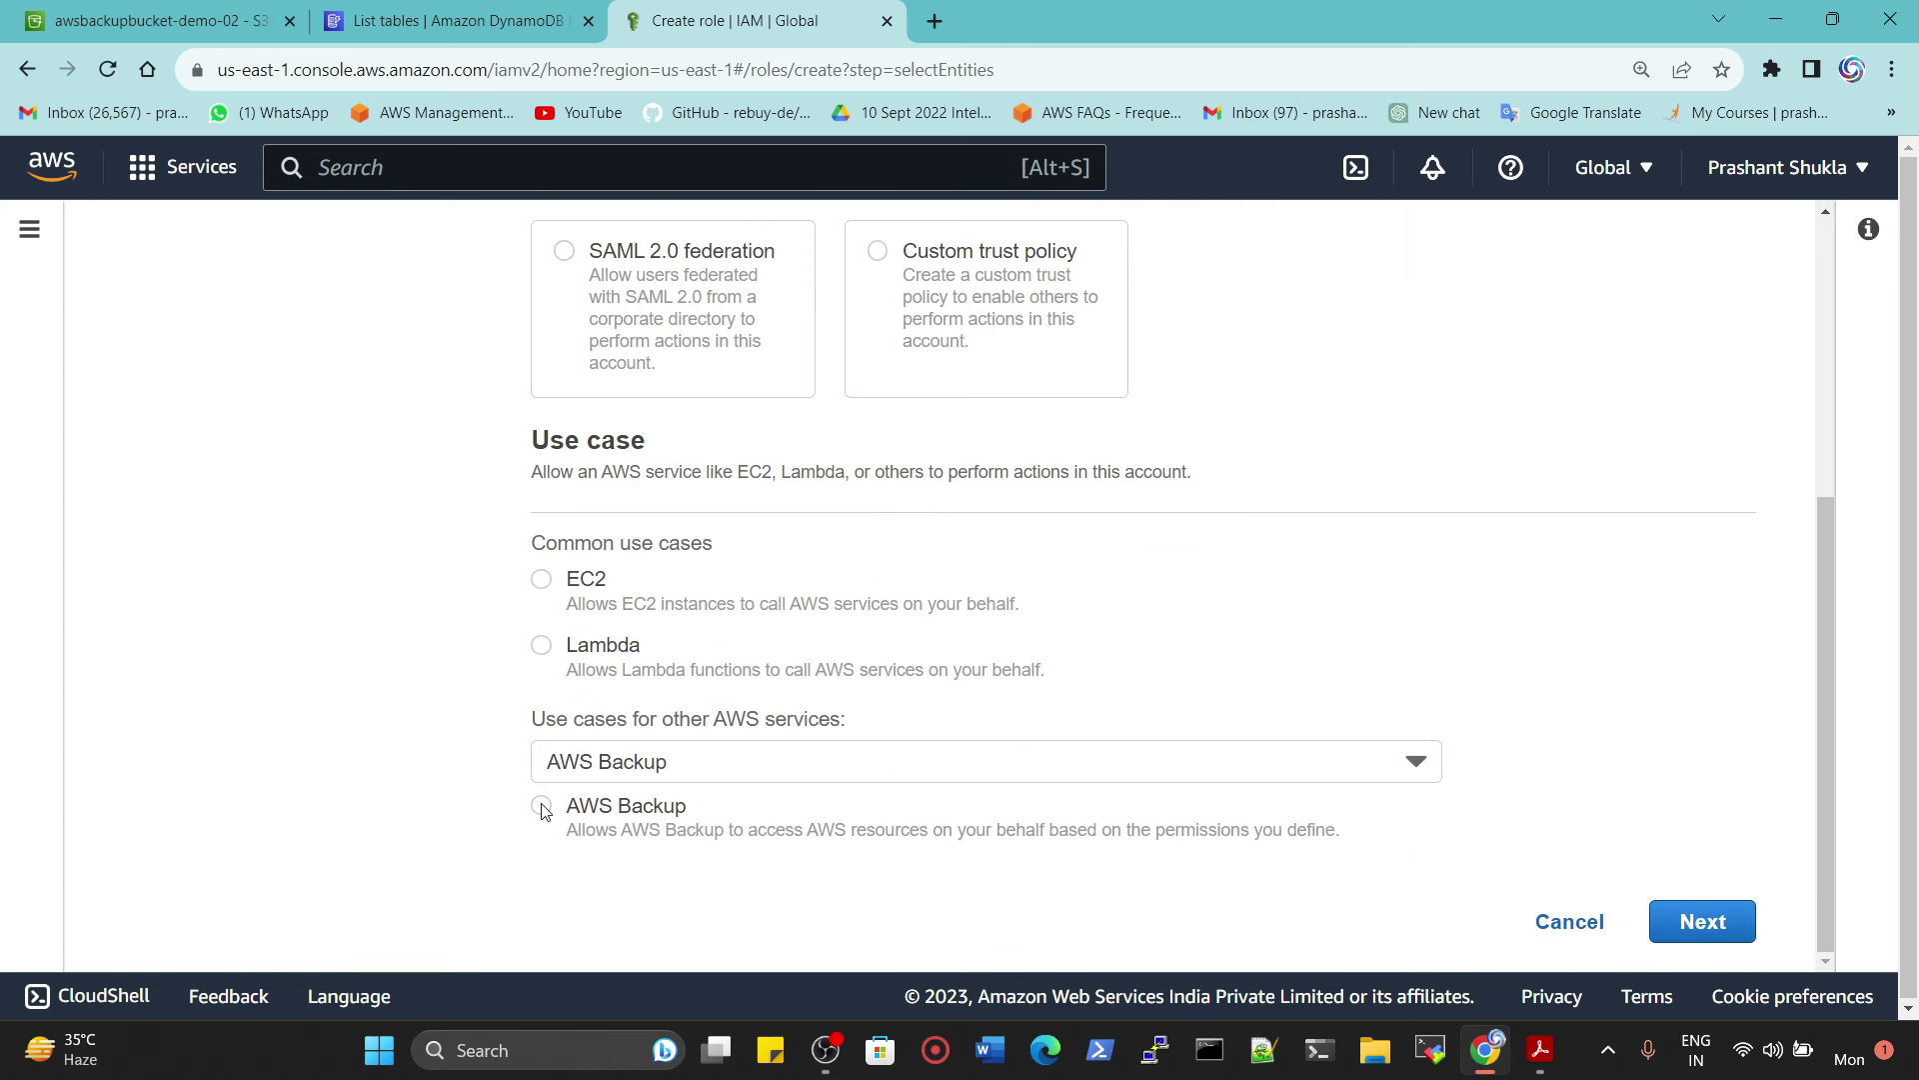
click(591, 816)
click(1702, 919)
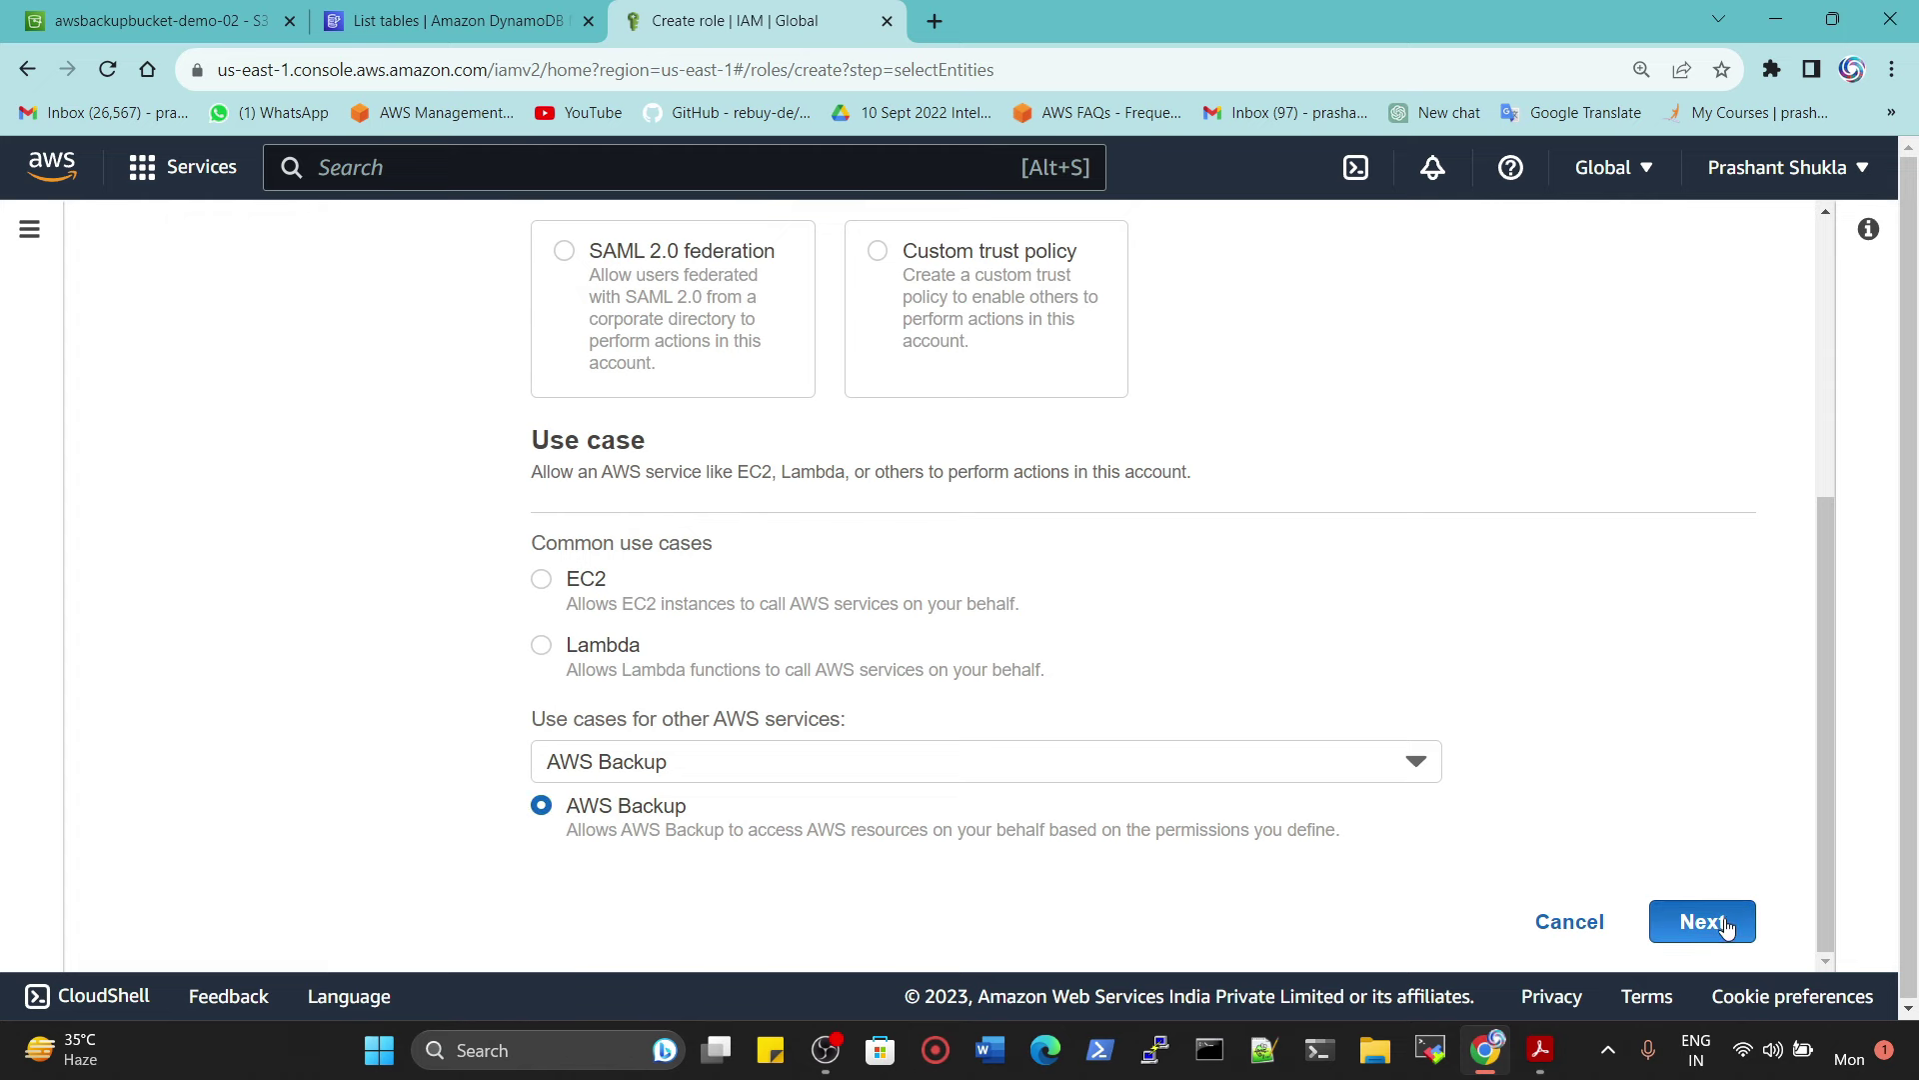
Step: Attach the AdministratorAccess policy to the new role and proceed to its naming and review
scroll(1565, 856, up, 5)
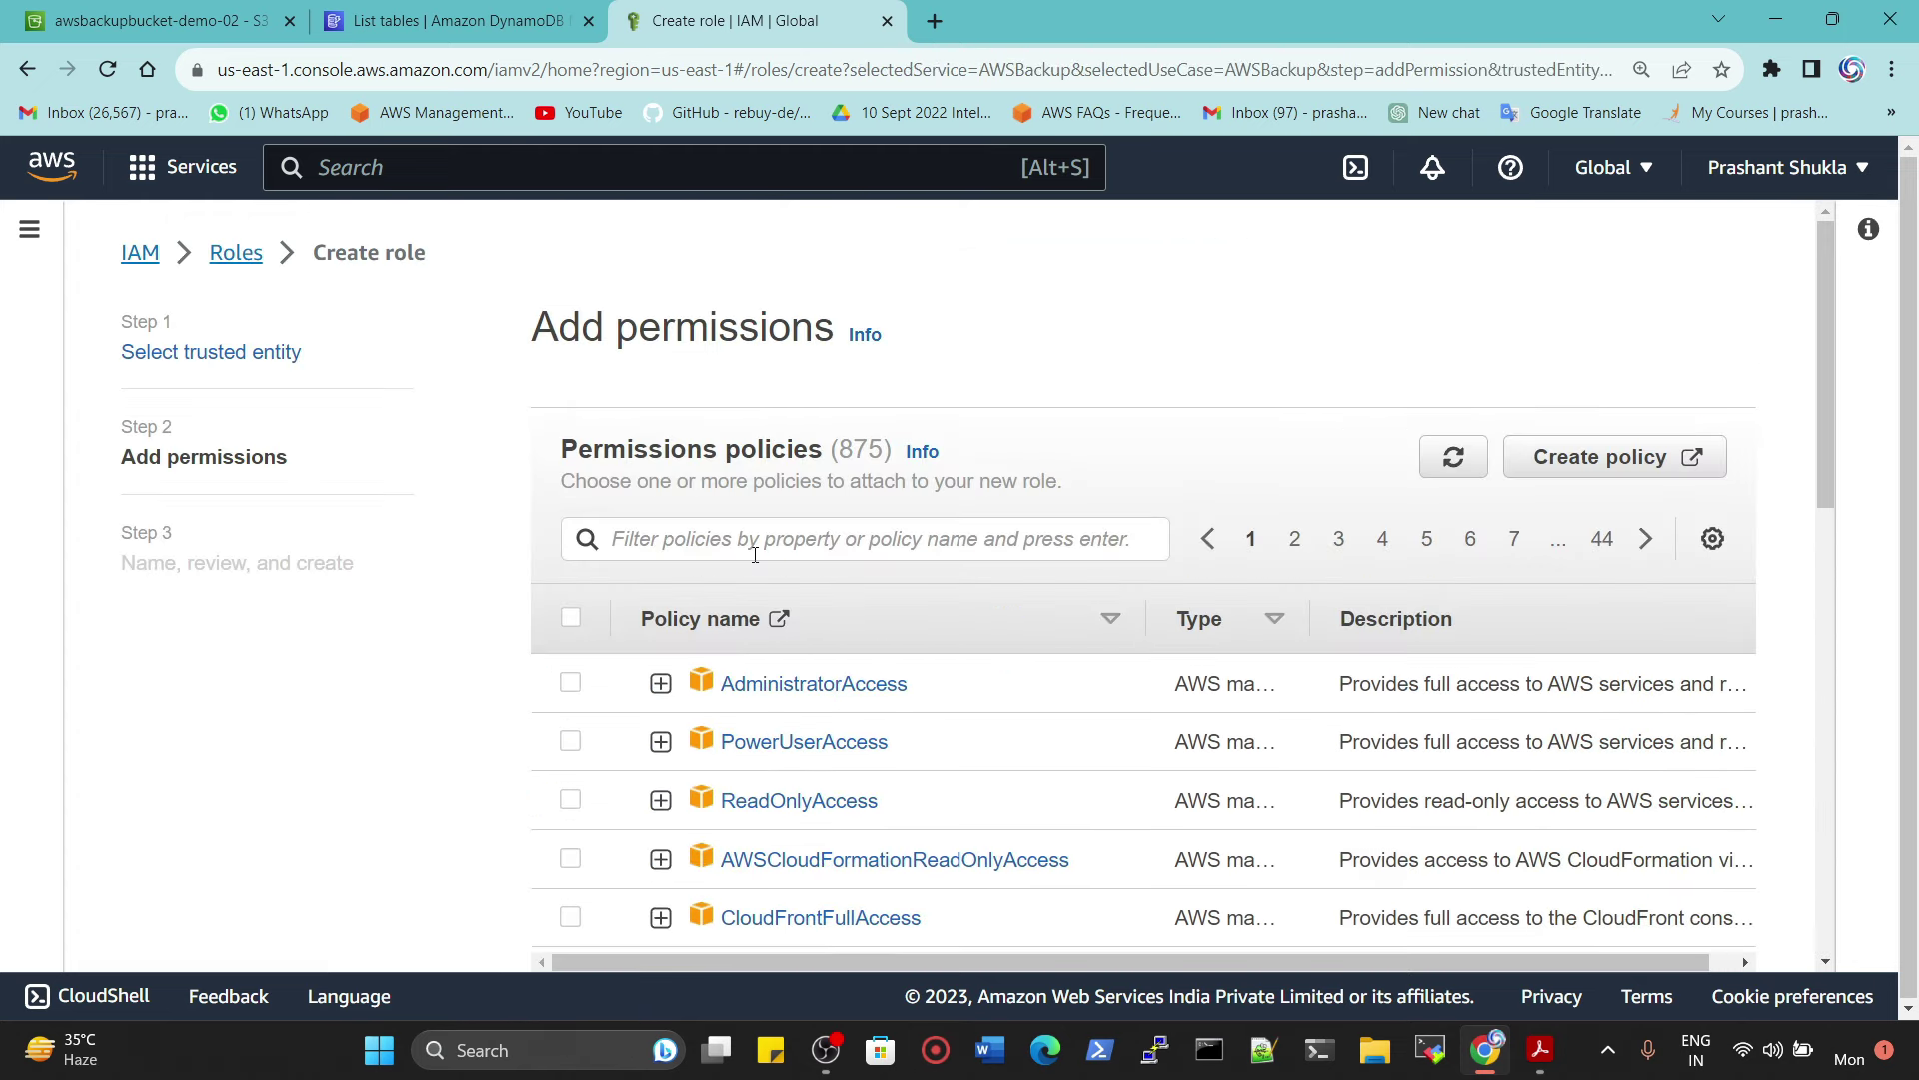
click(755, 541)
text(Ad)
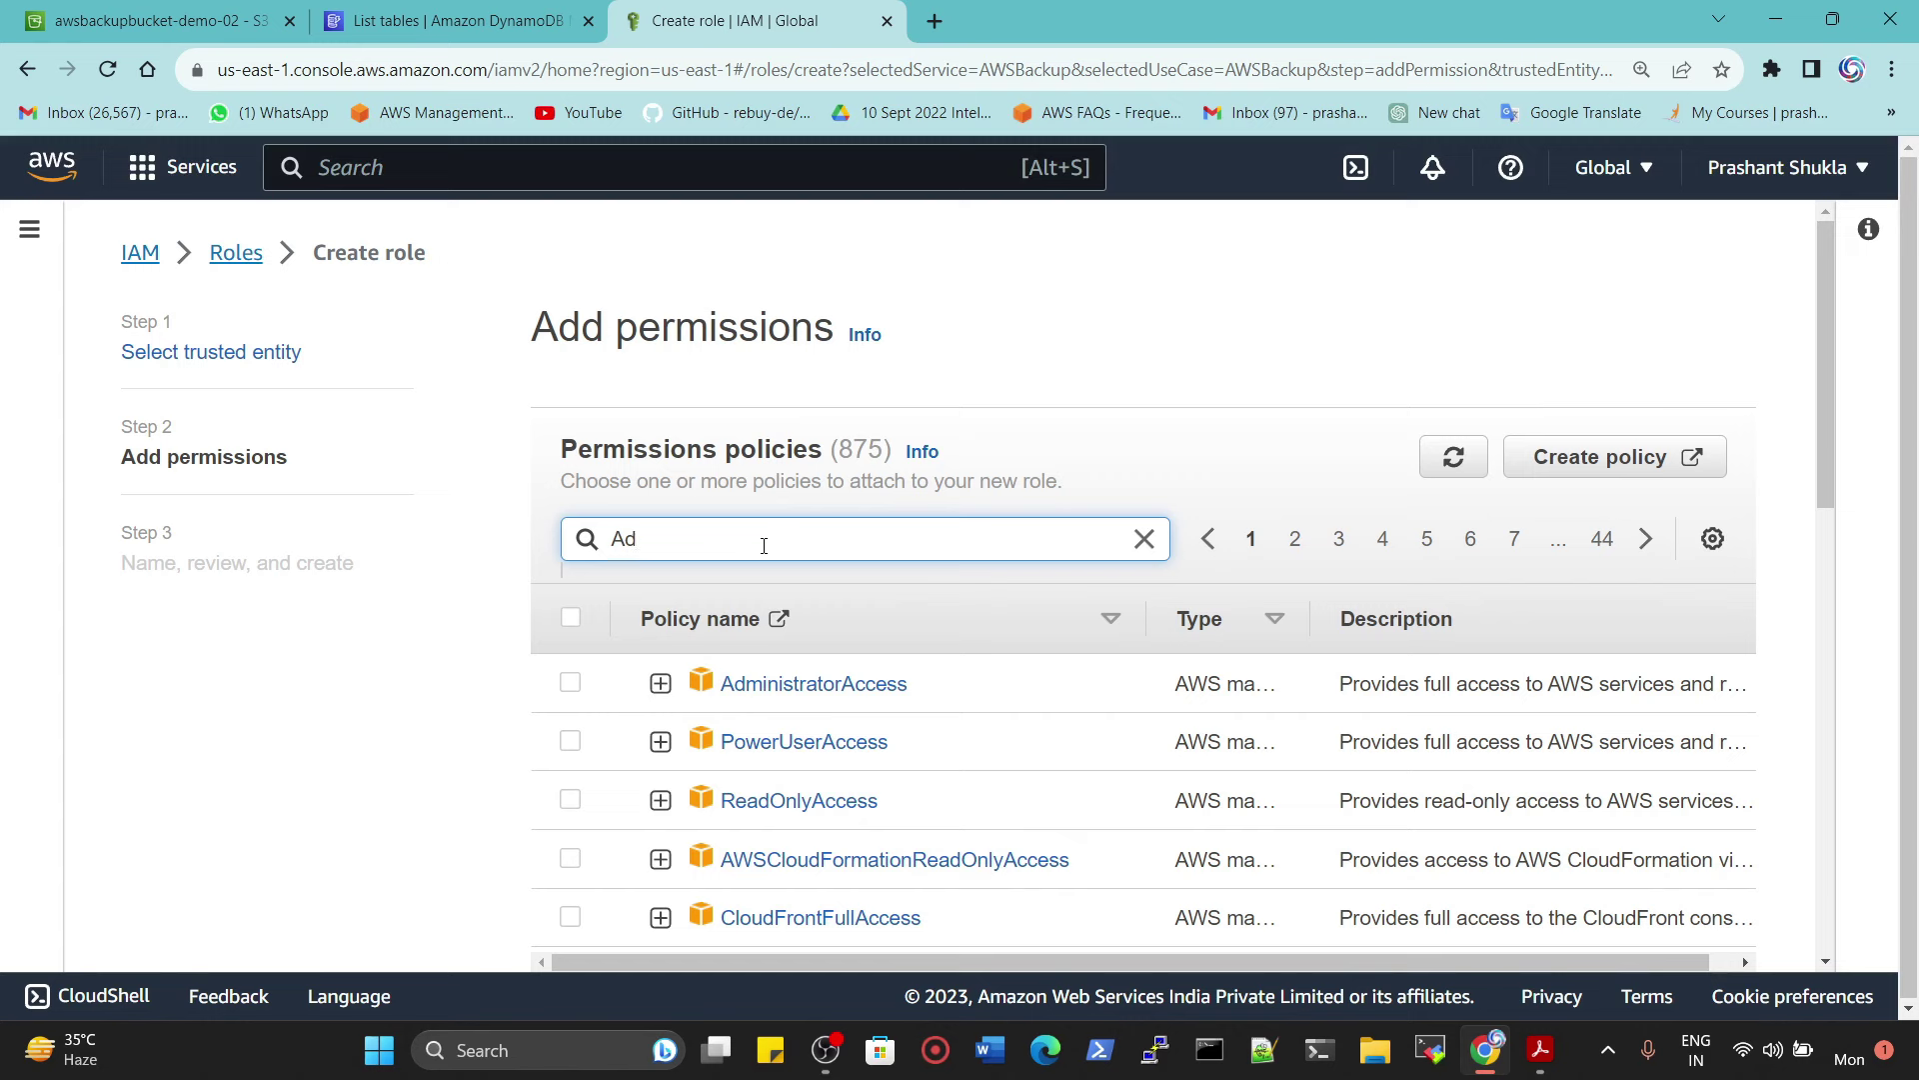
text(min)
click(570, 682)
scroll(1723, 704, down, 12)
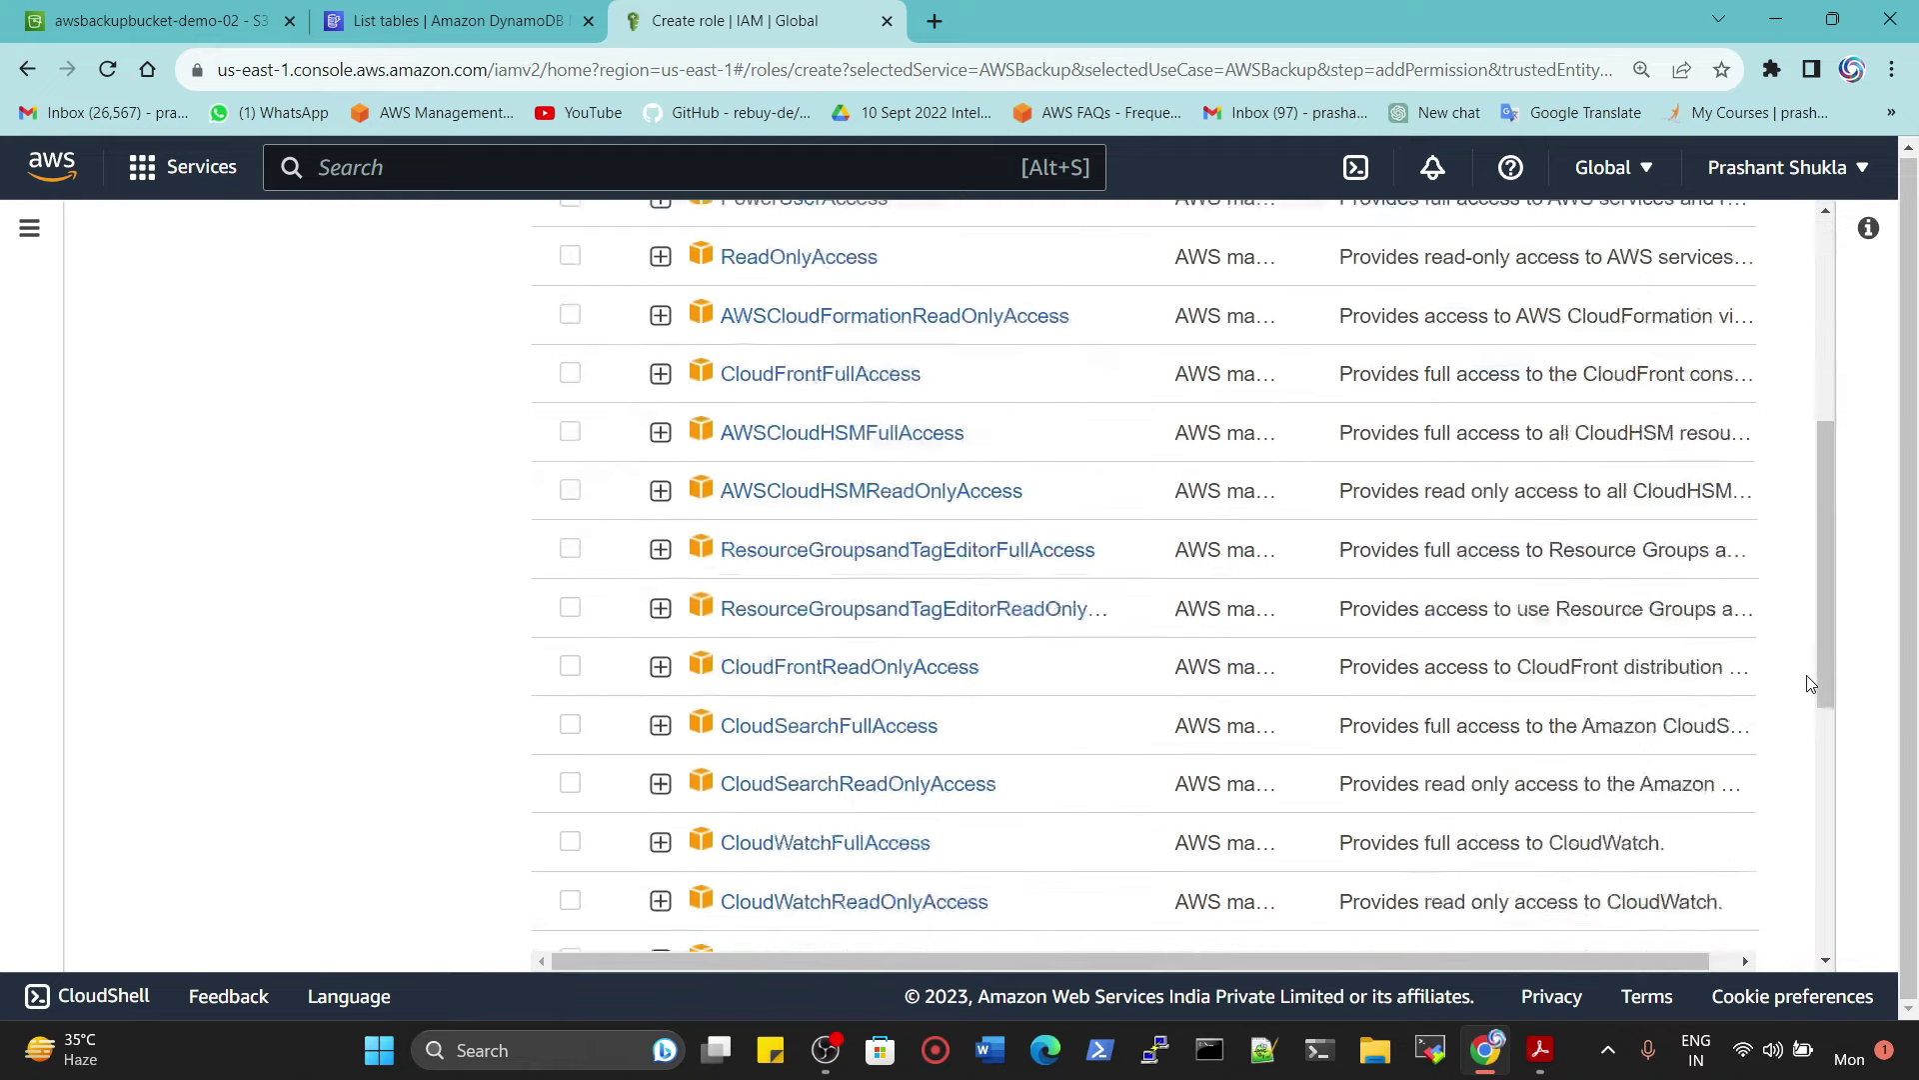
click(1703, 922)
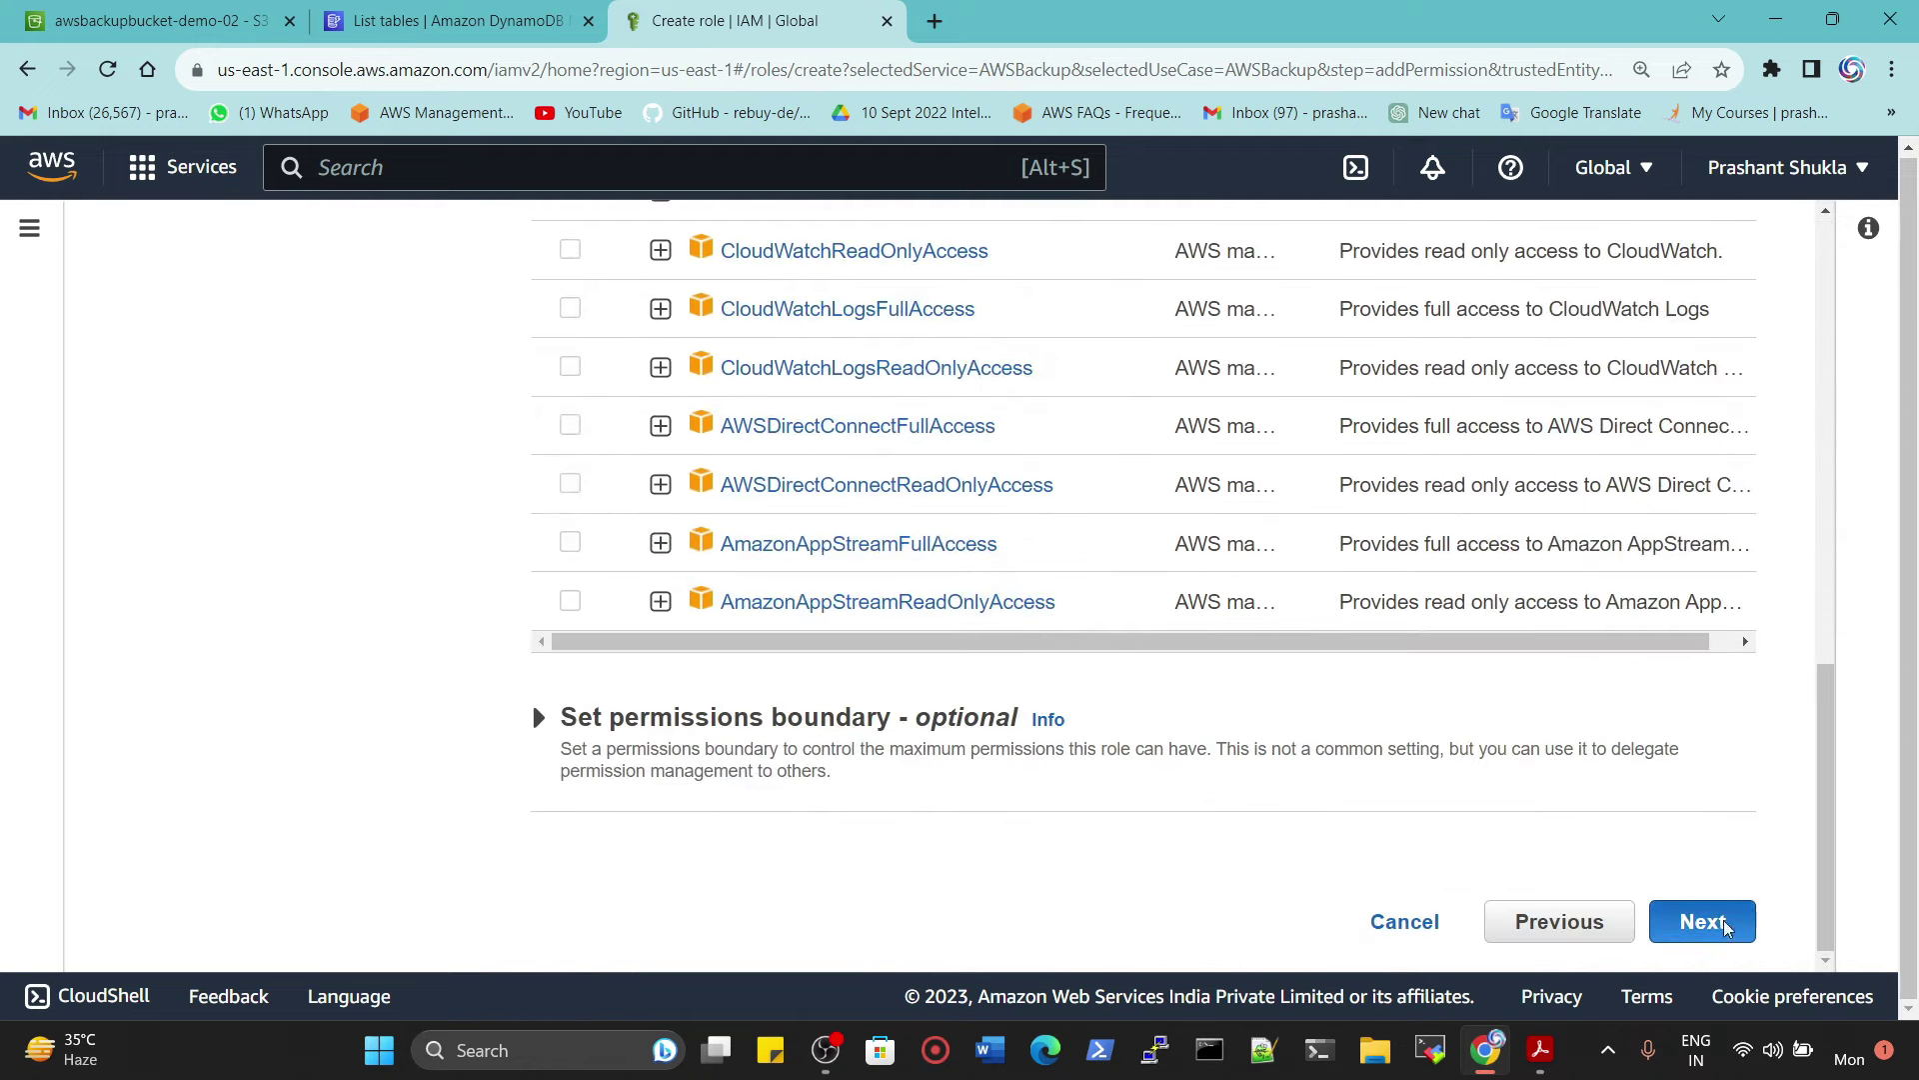
Step: Name the role Role4BackupS3andDynamoDB-02, create it without tags and dismiss the notification
click(690, 476)
text(Role4BackupS3andDynamoDB-02)
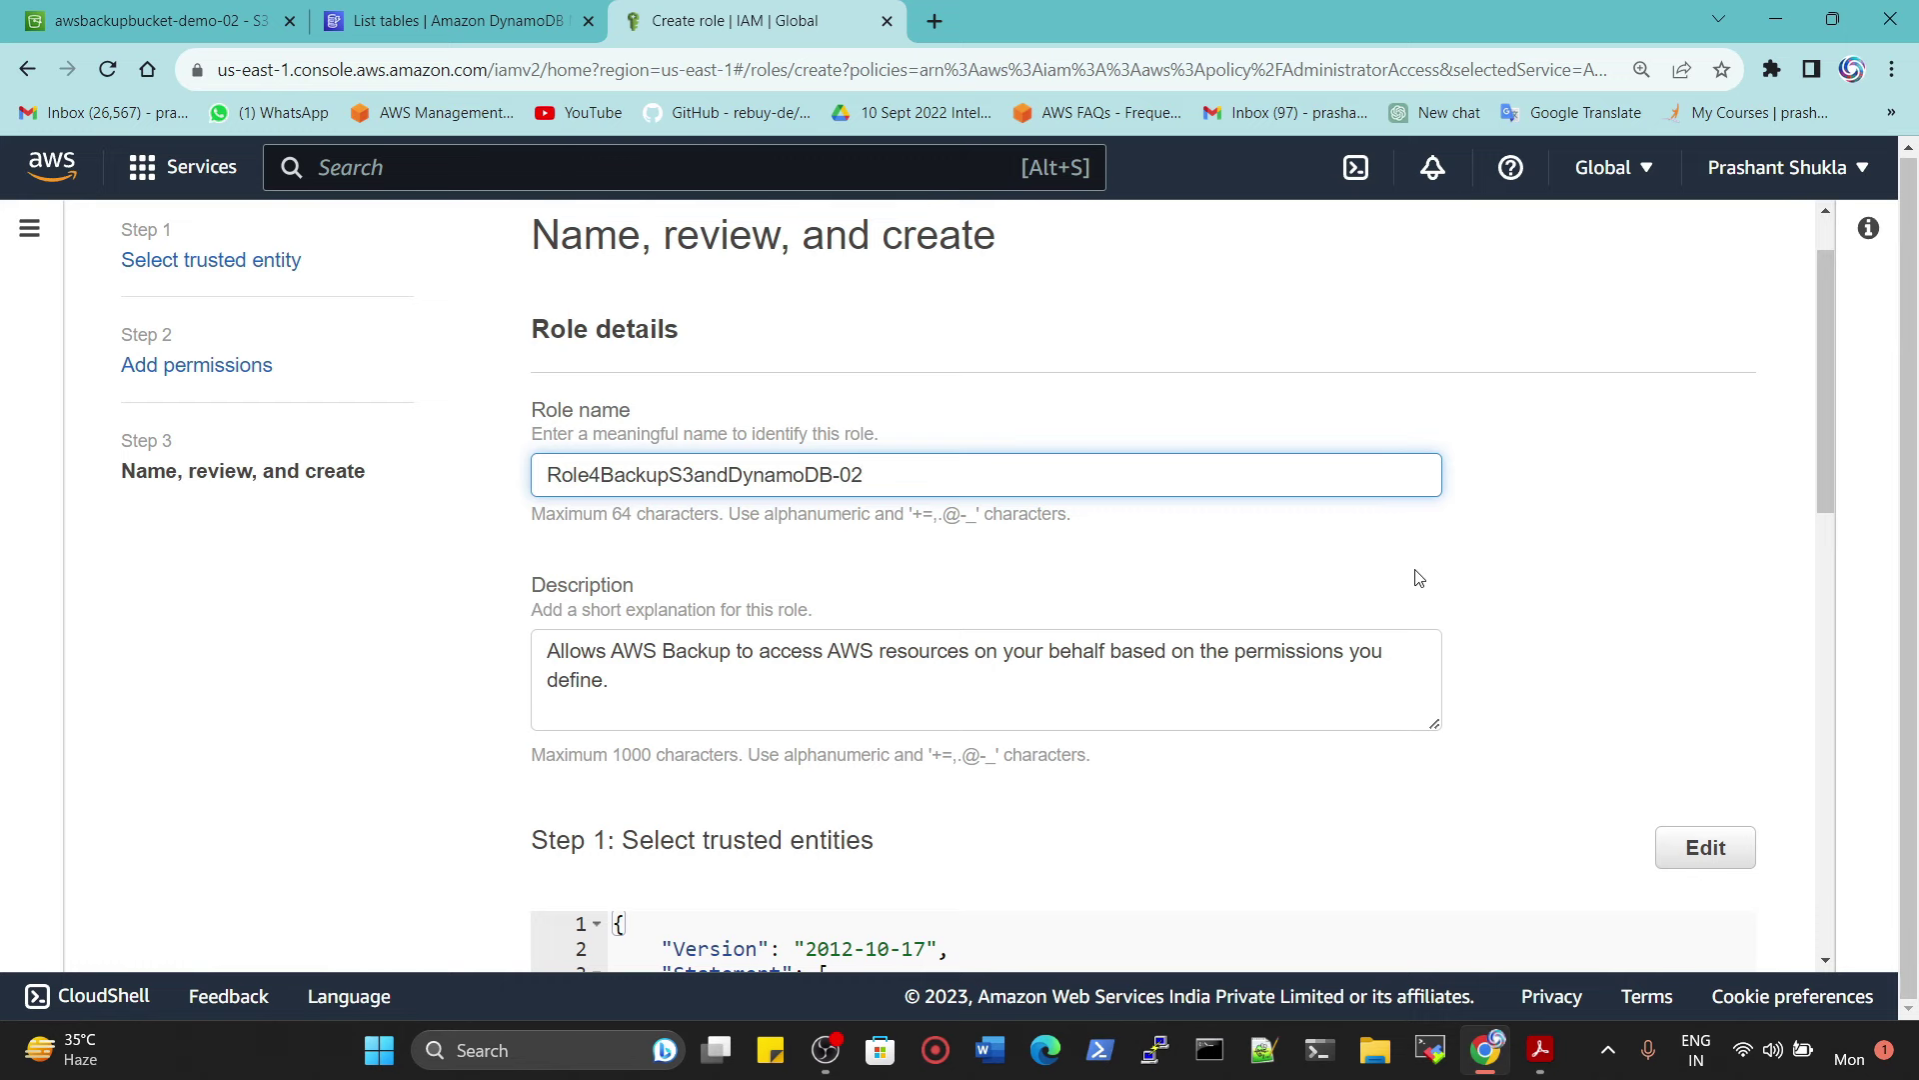
scroll(1420, 578, down, 15)
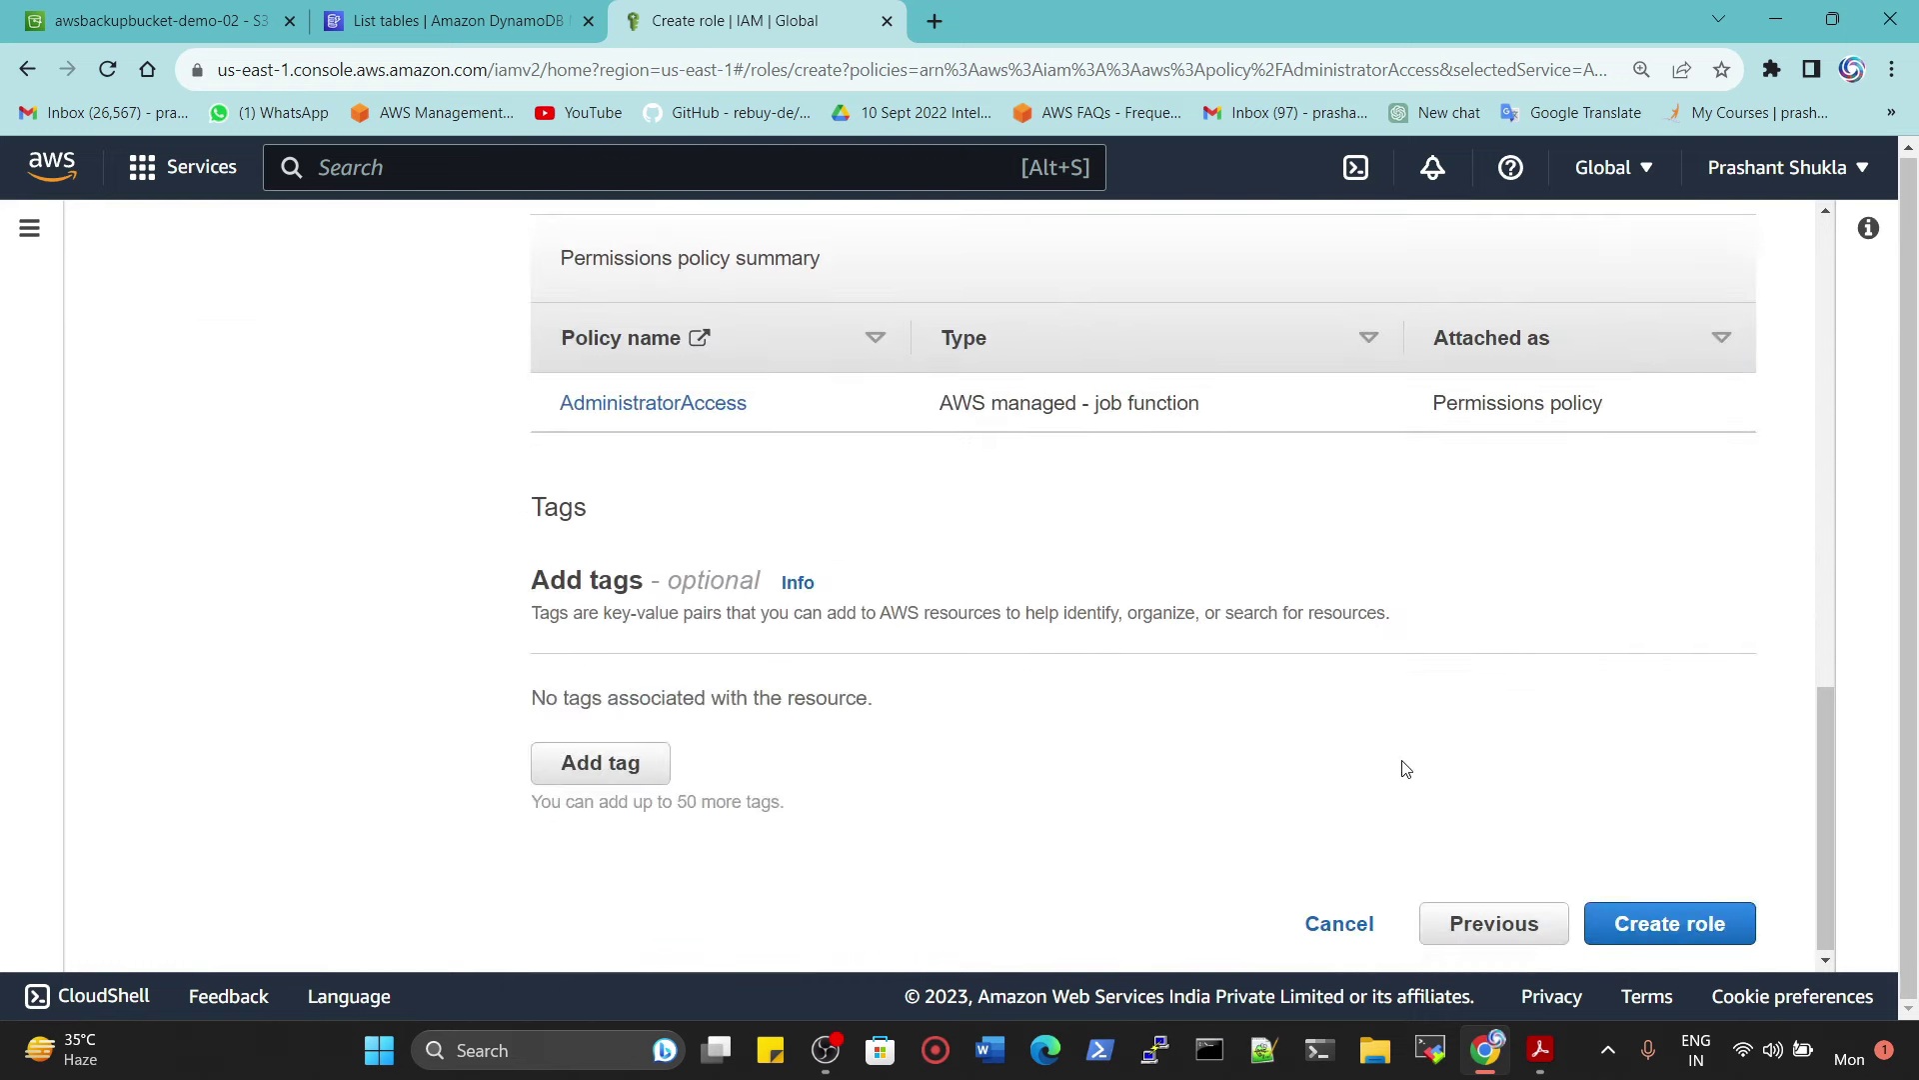
click(1640, 928)
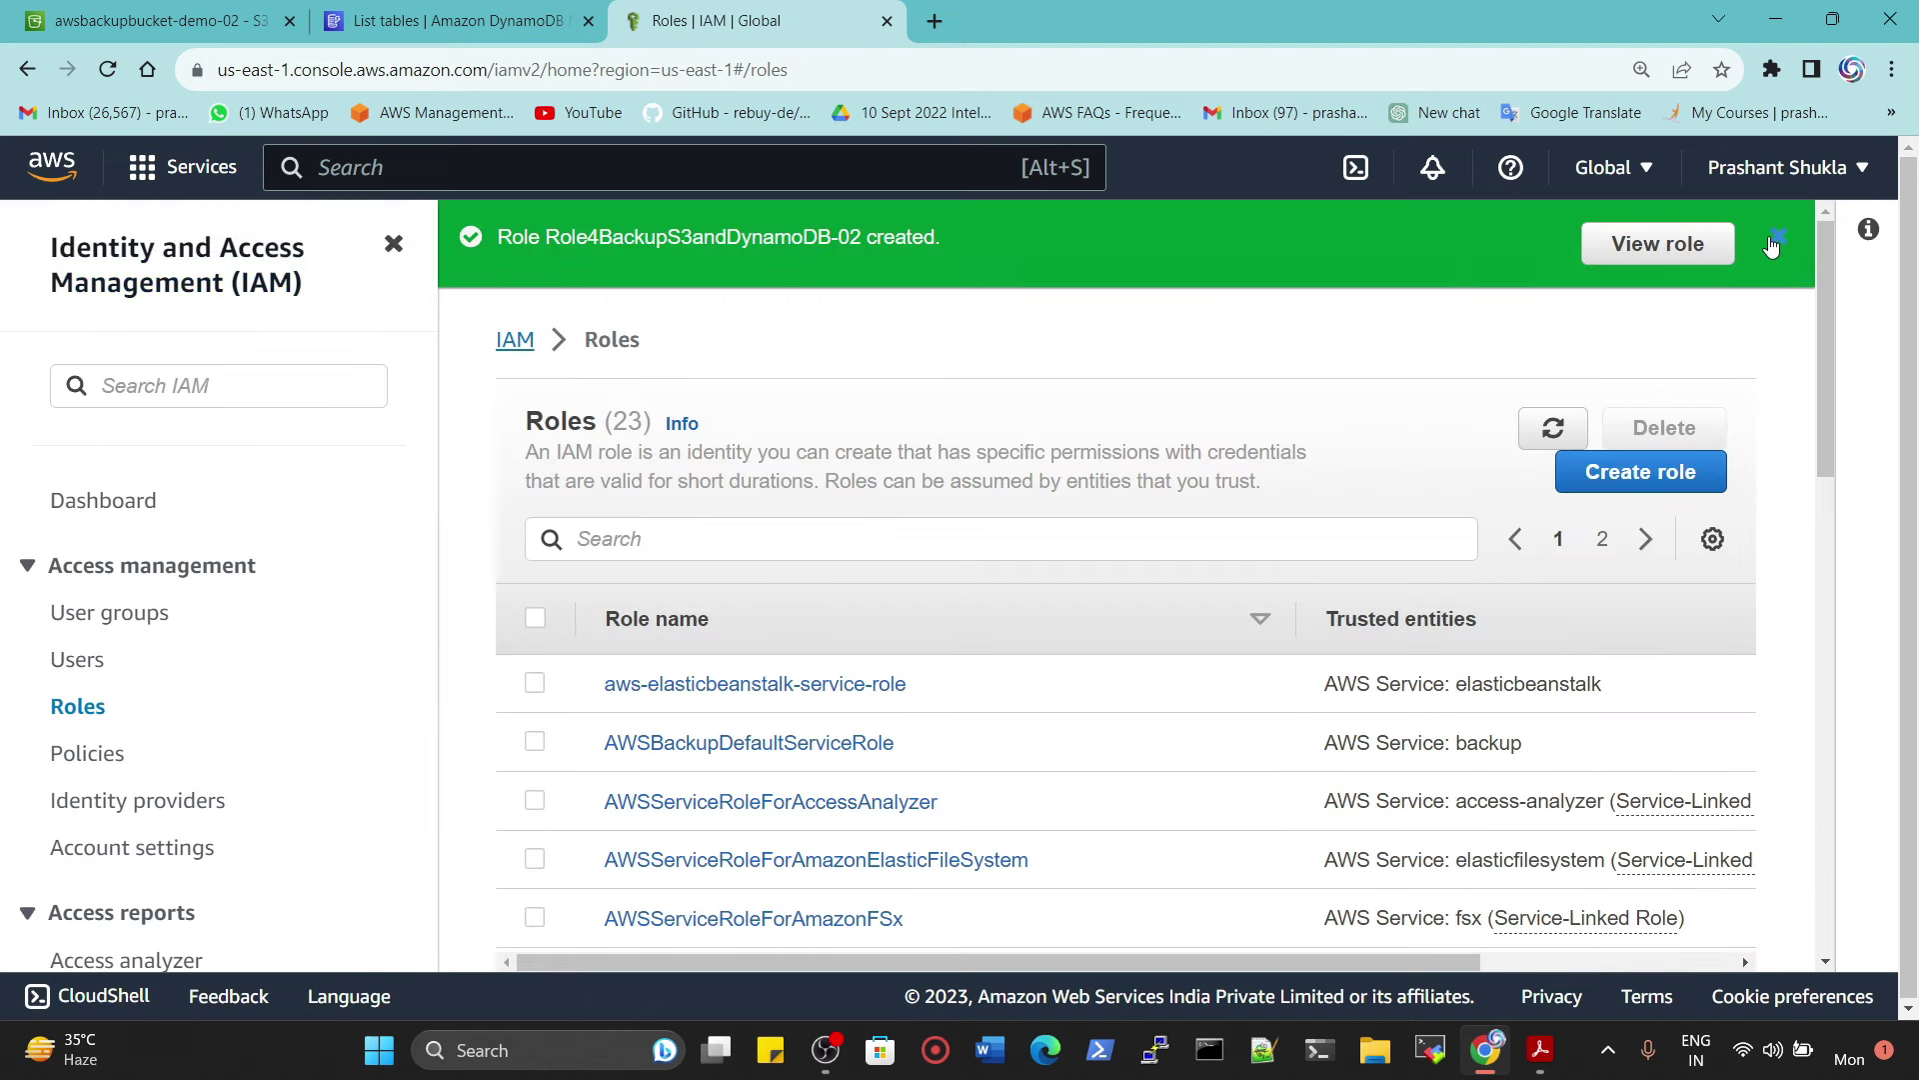
click(1780, 240)
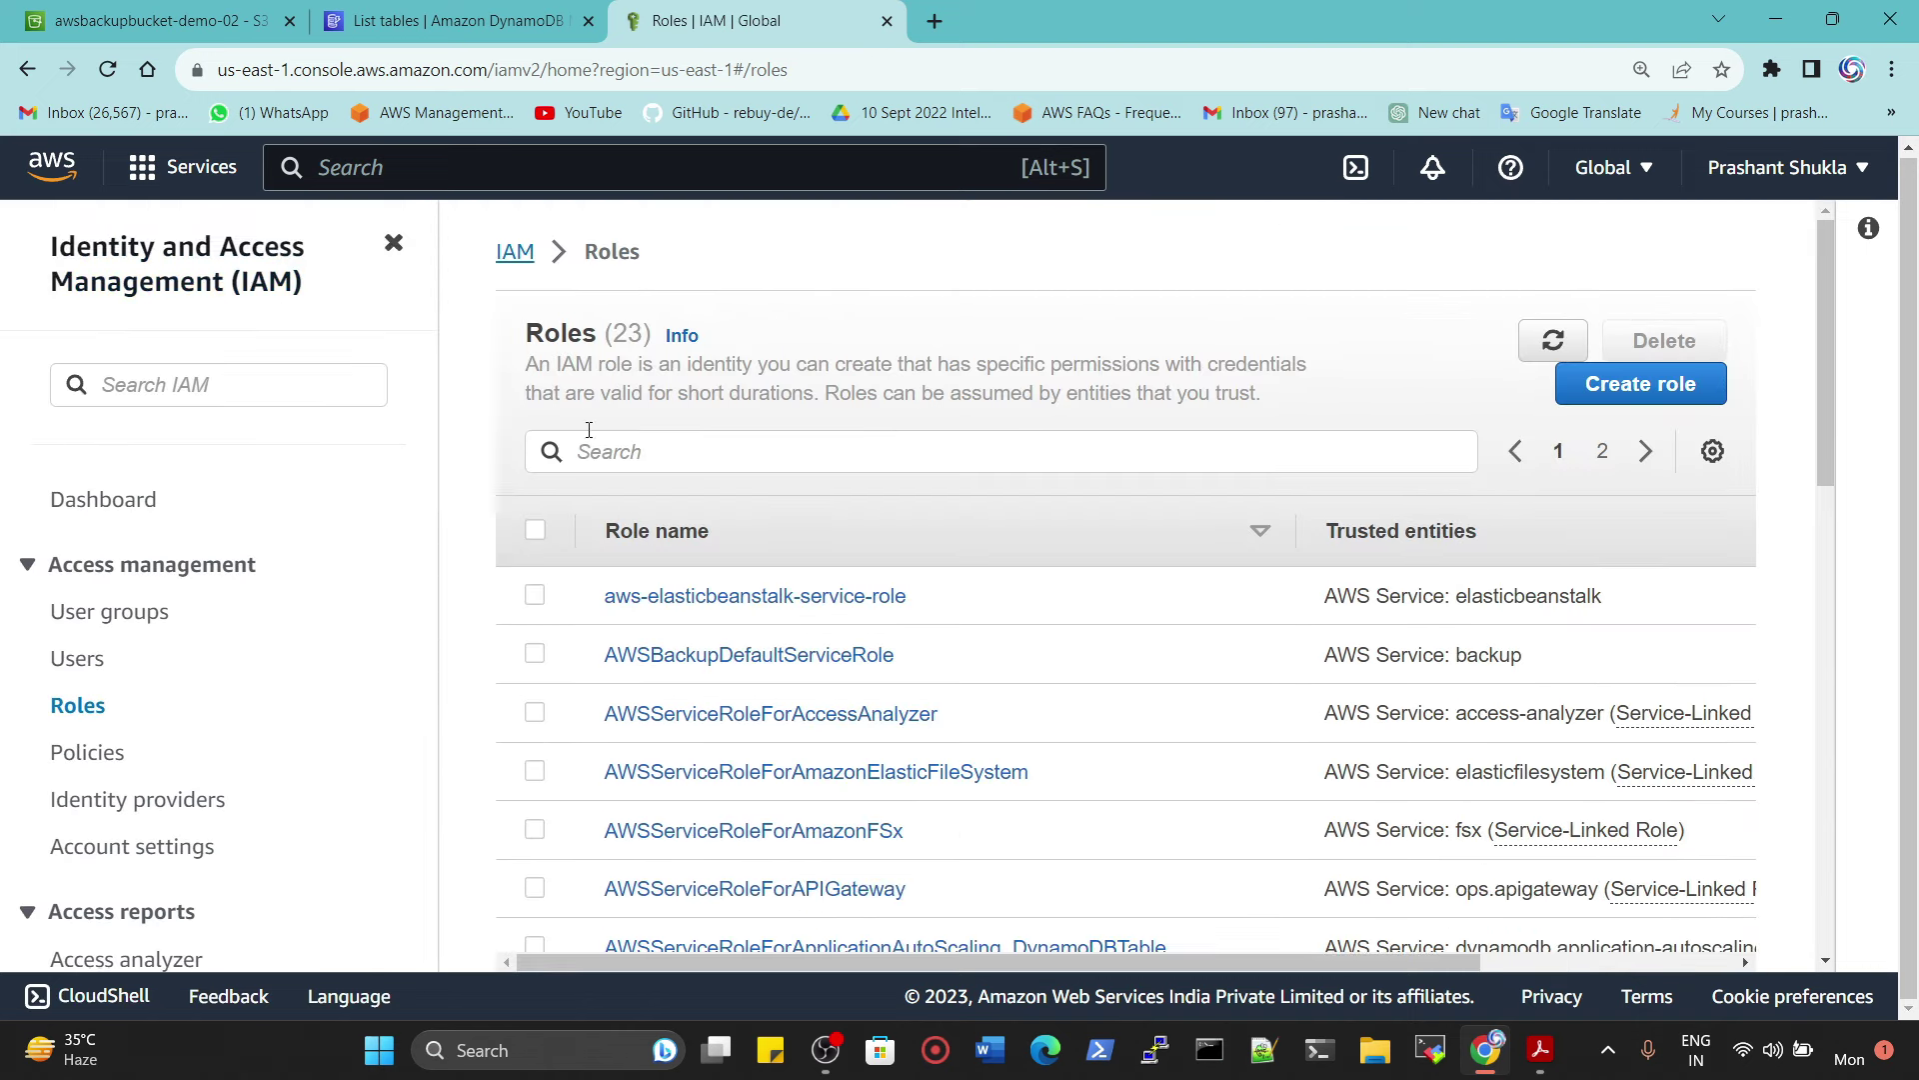
Step: Duplicate the IAM roles browser tab and go to the AWS Management Console home in the copy
right_click(794, 22)
click(850, 202)
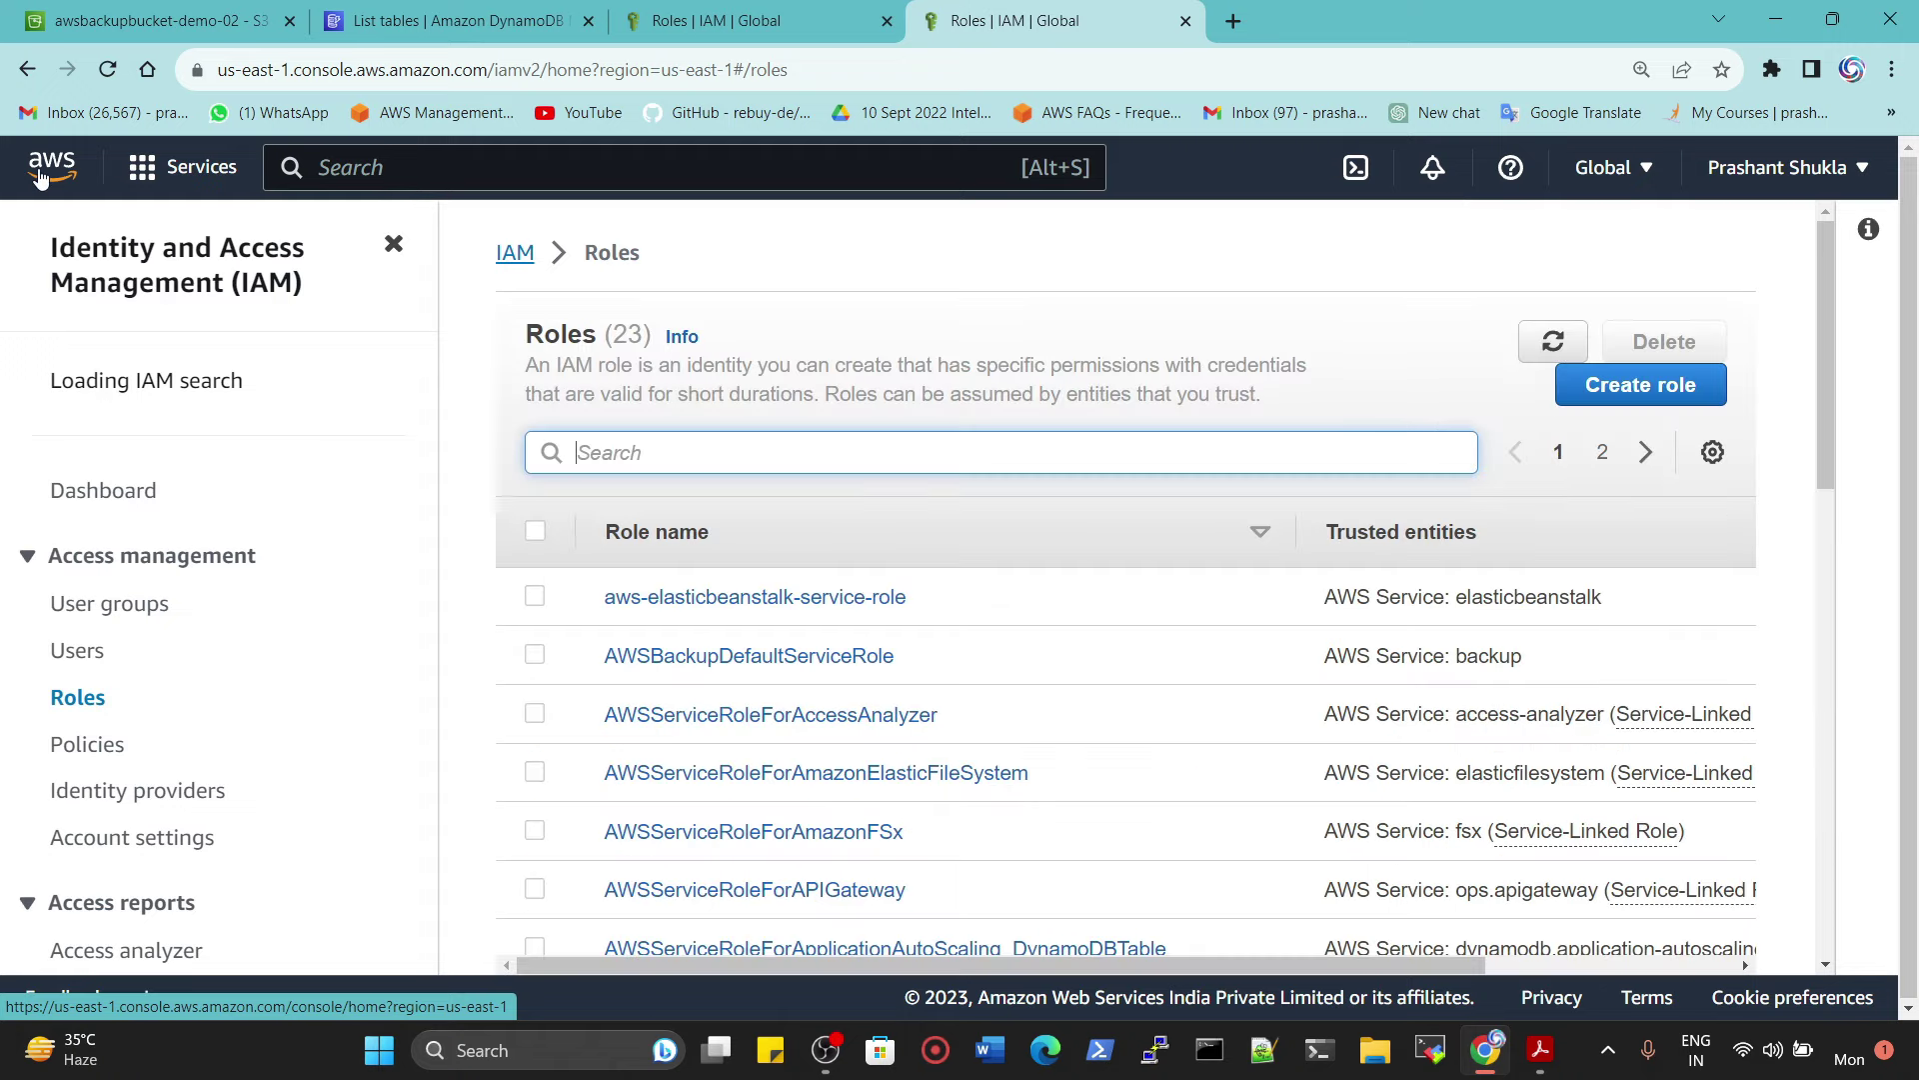
click(48, 194)
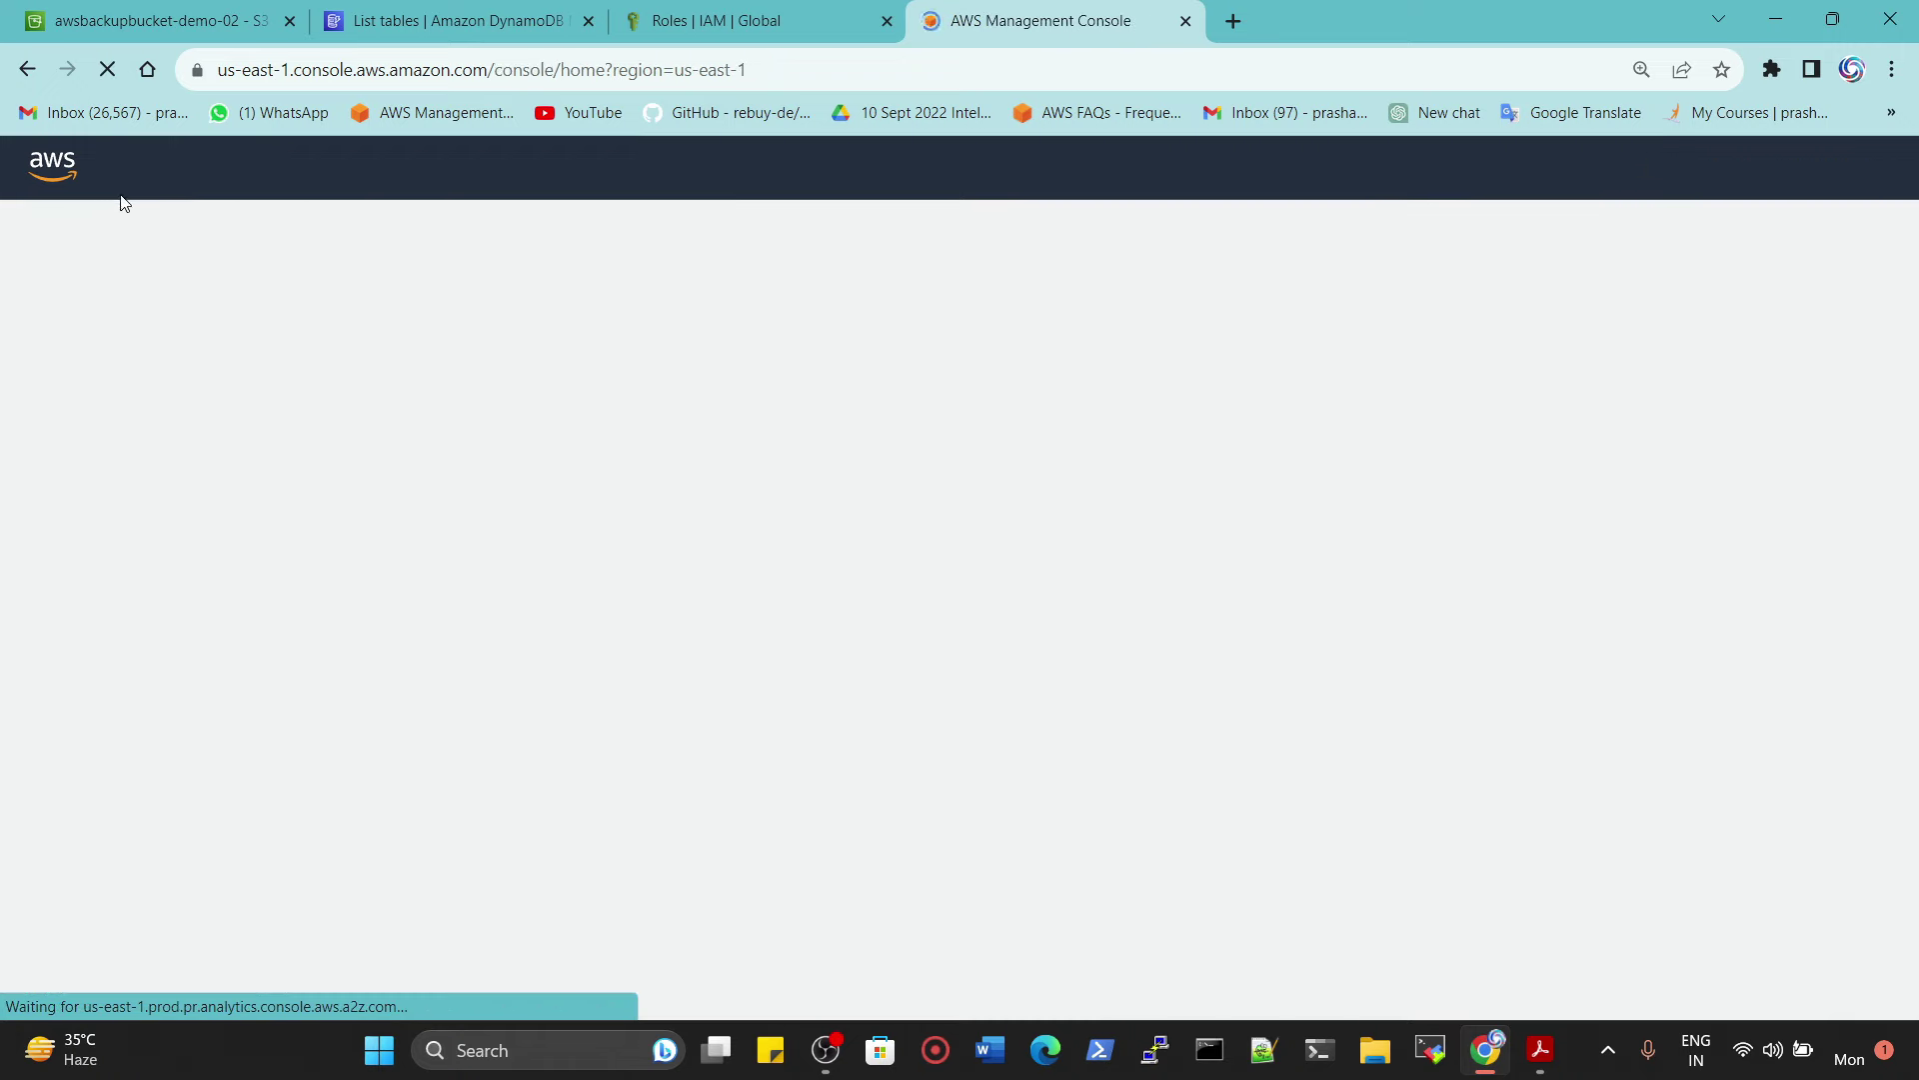
click(739, 20)
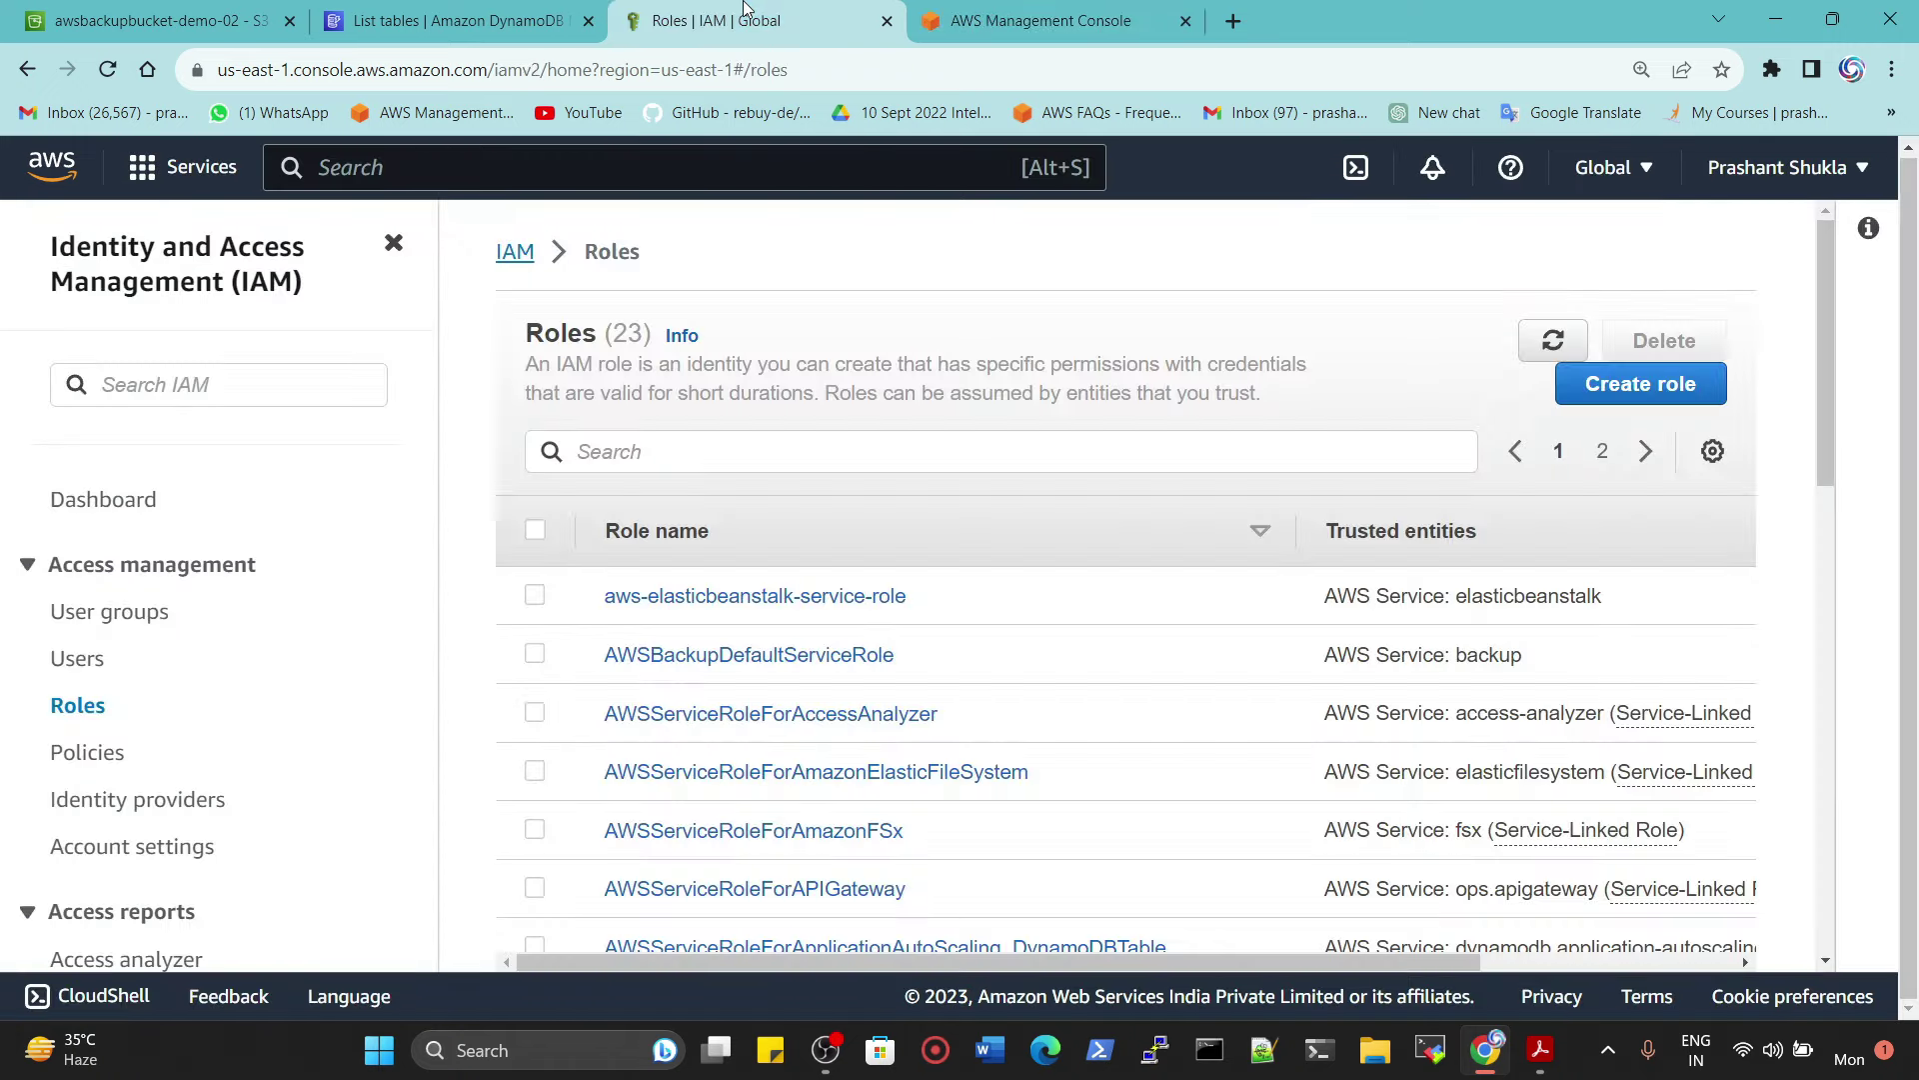
click(450, 20)
click(252, 12)
click(735, 12)
click(949, 12)
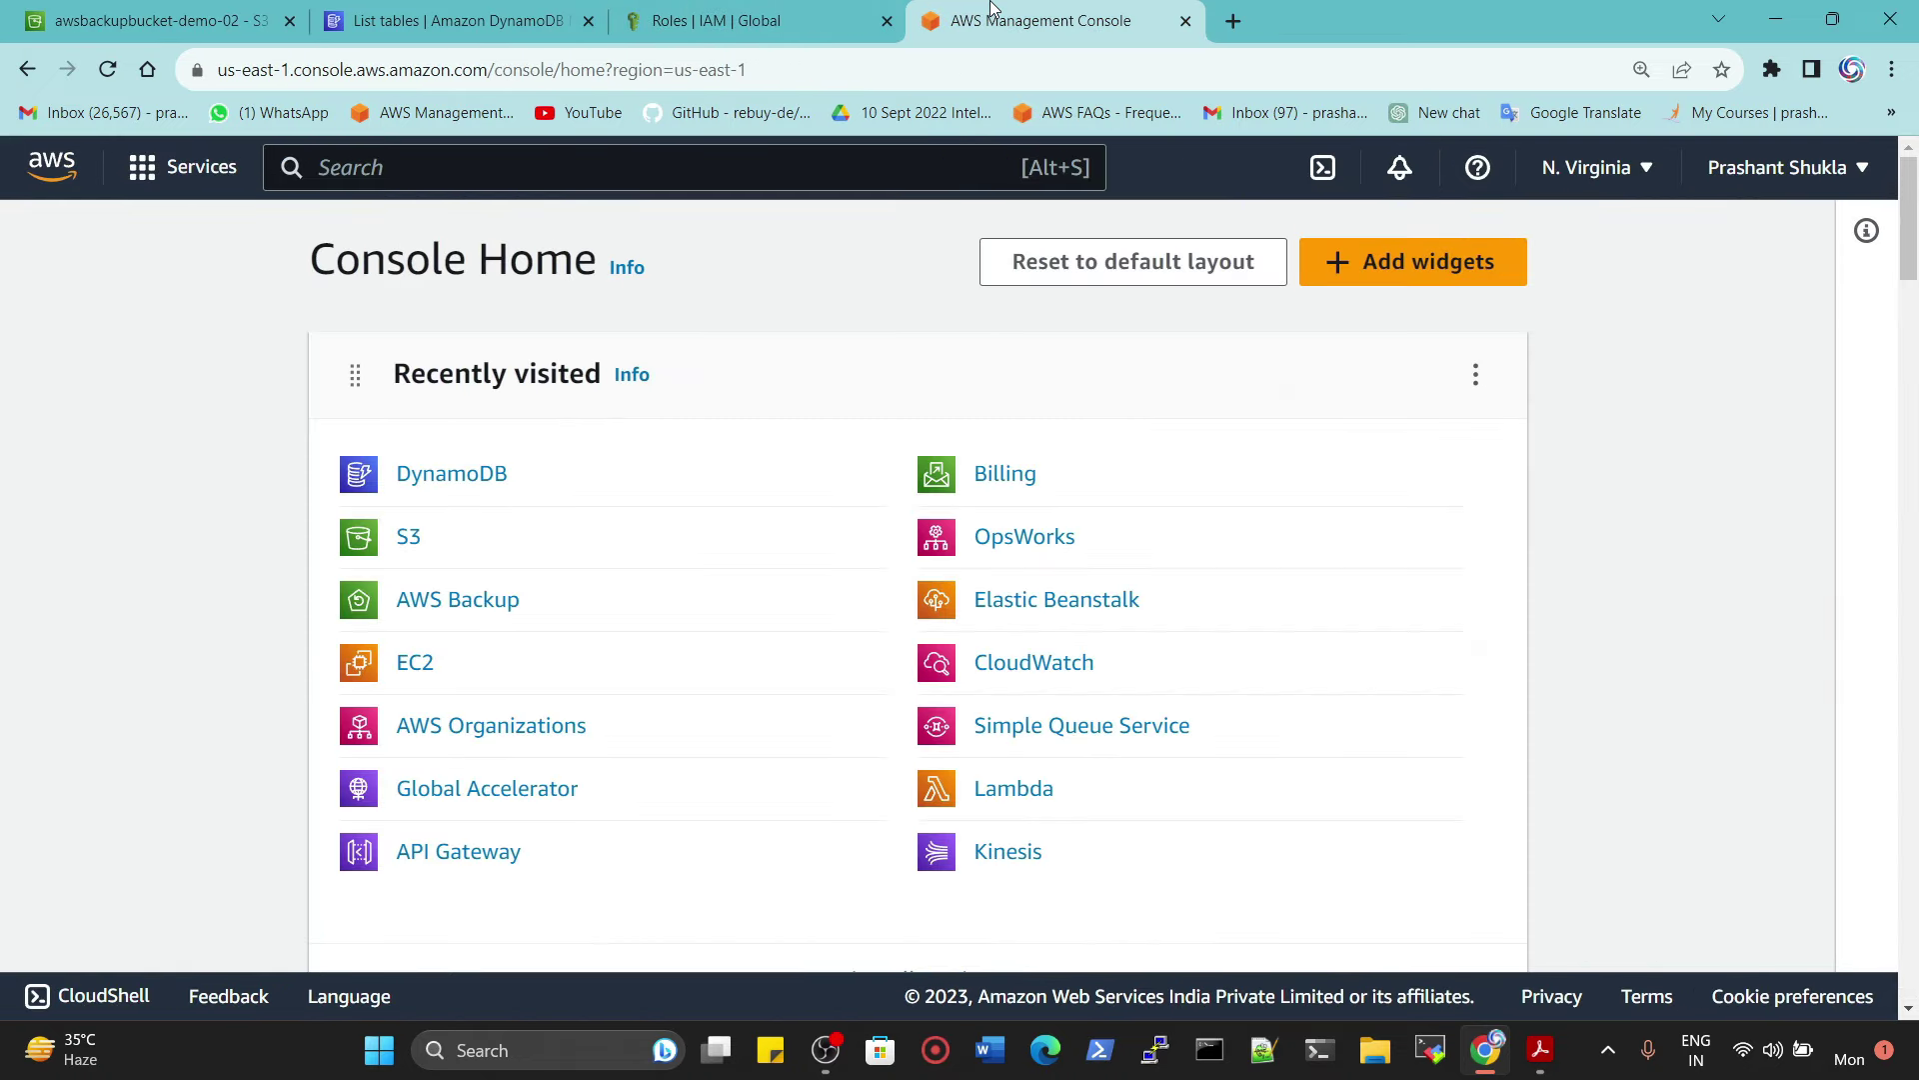
Step: Open AWS Backup, go to its settings and look through the resource types under service opt-in
click(447, 612)
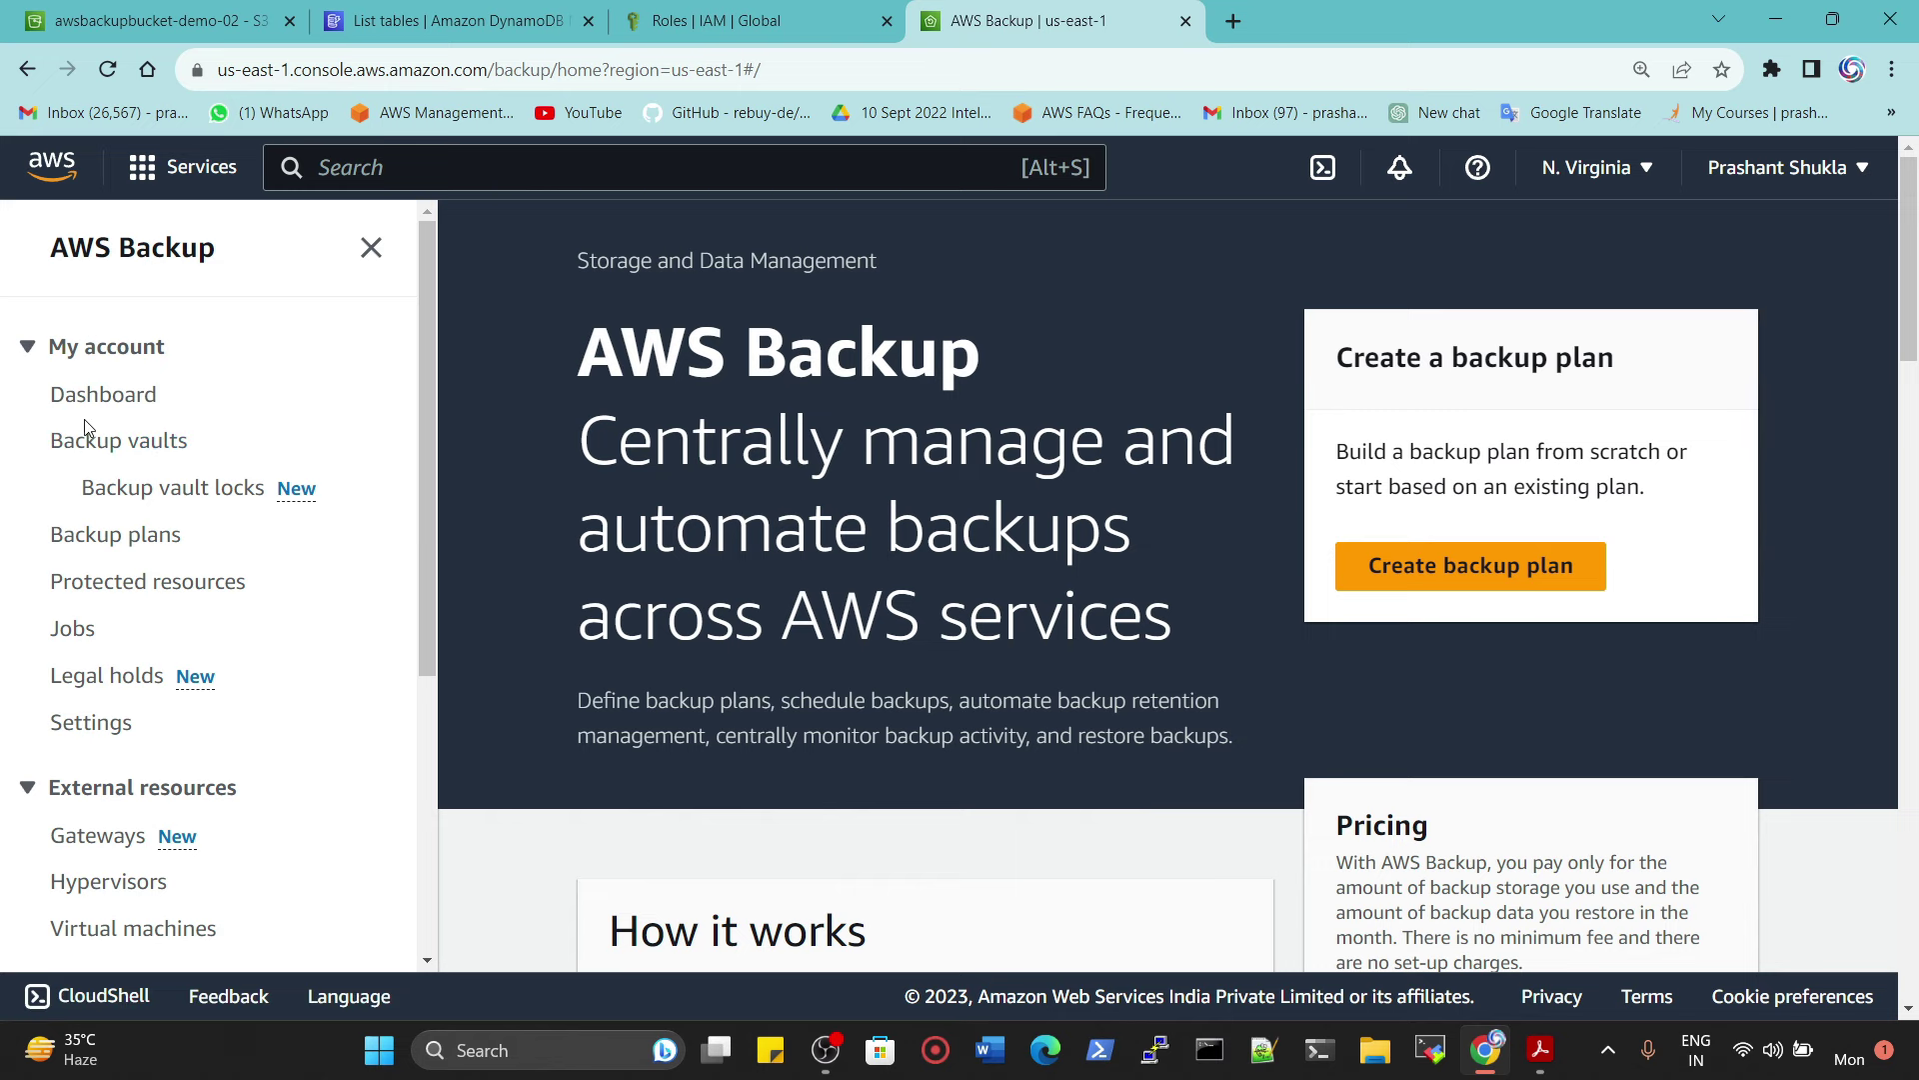
click(101, 724)
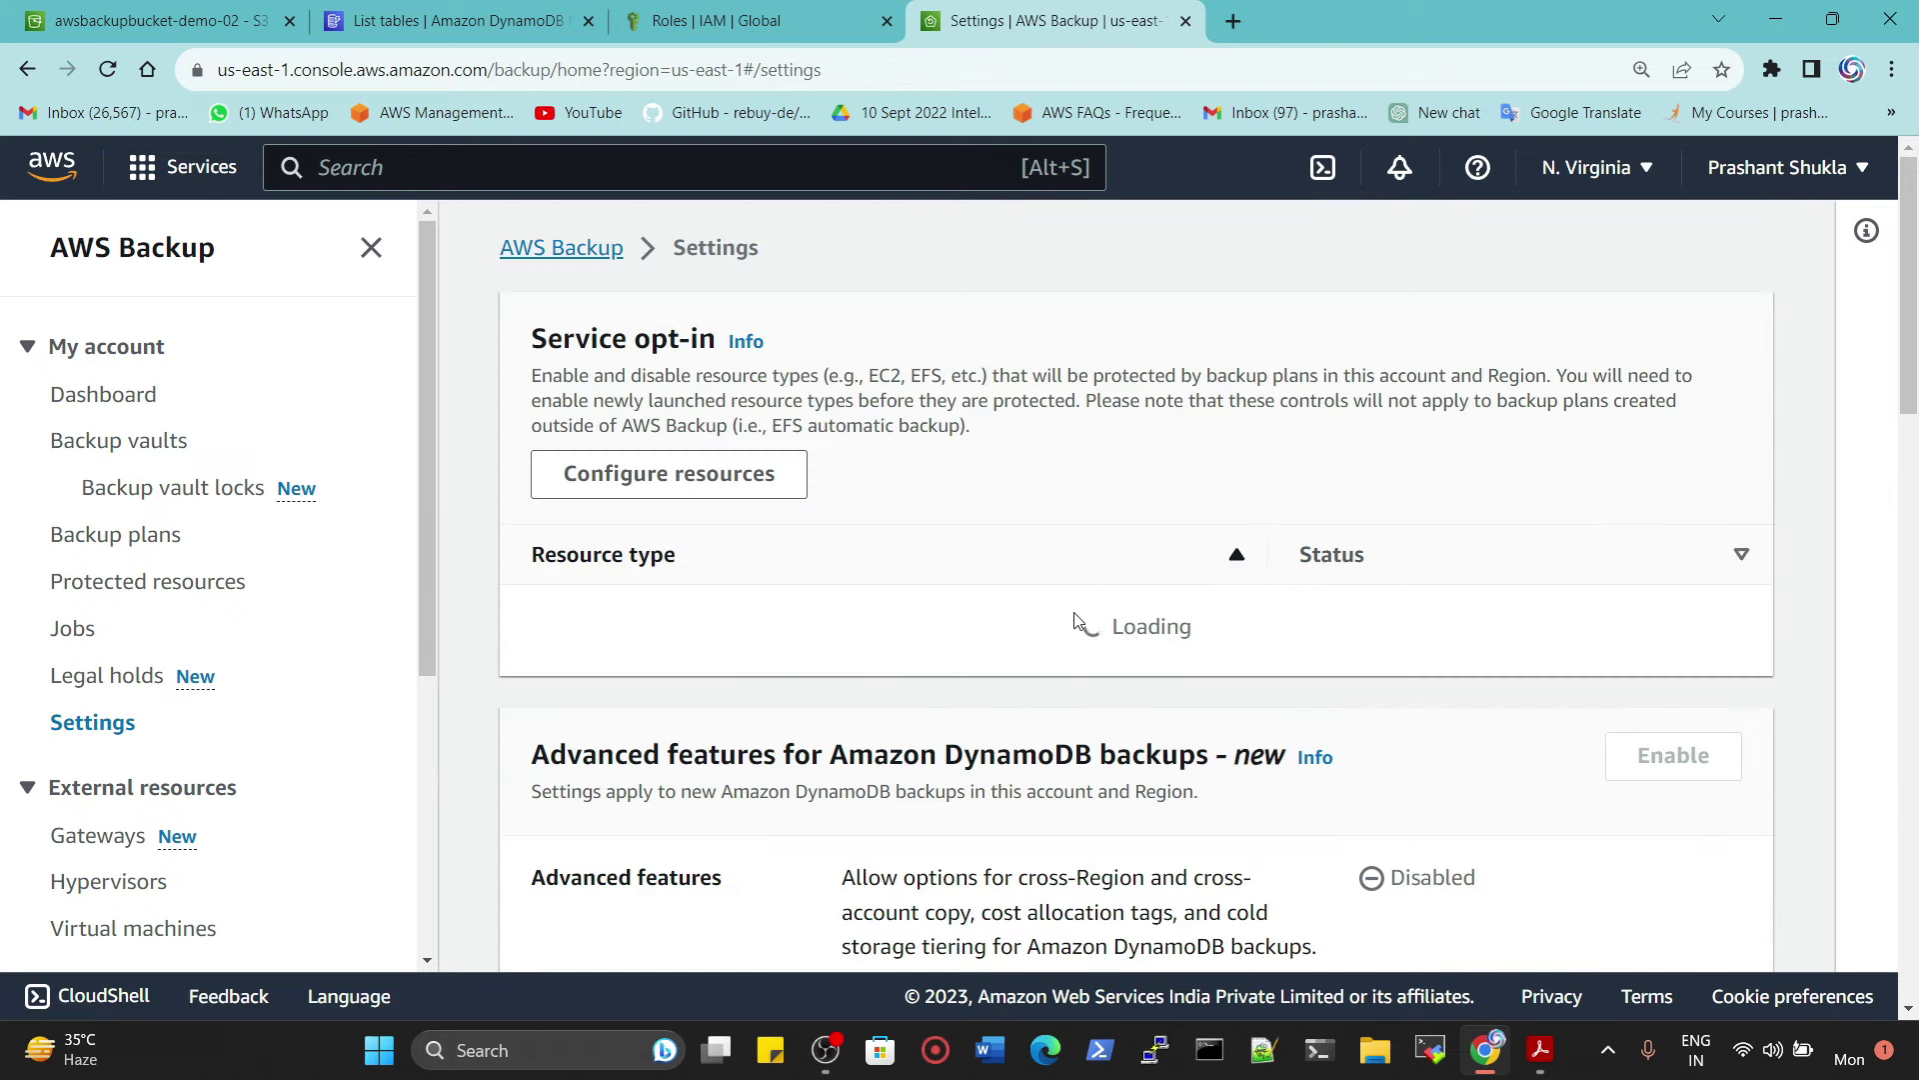
scroll(750, 711, down, 3)
drag(532, 305, 679, 321)
scroll(694, 454, down, 4)
scroll(620, 290, up, 2)
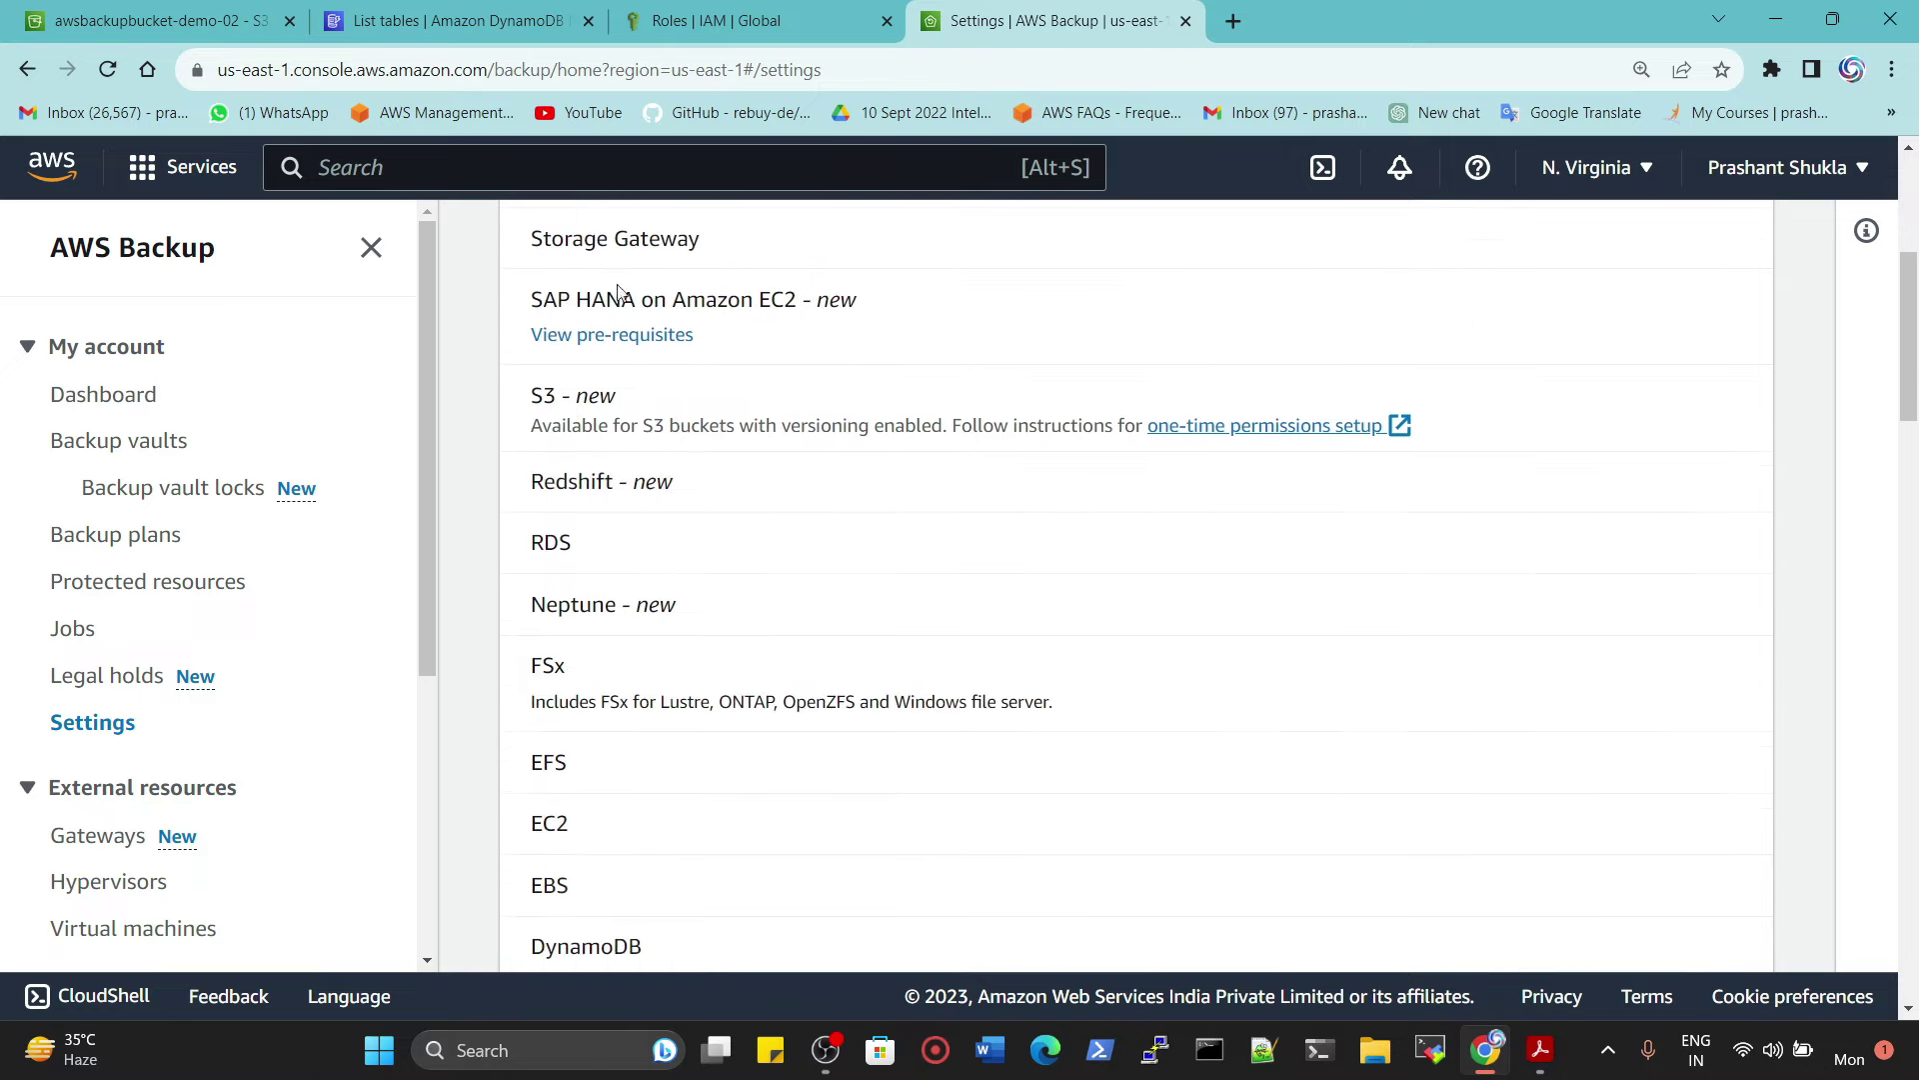
drag(531, 238, 466, 418)
click(906, 377)
scroll(604, 557, down, 2)
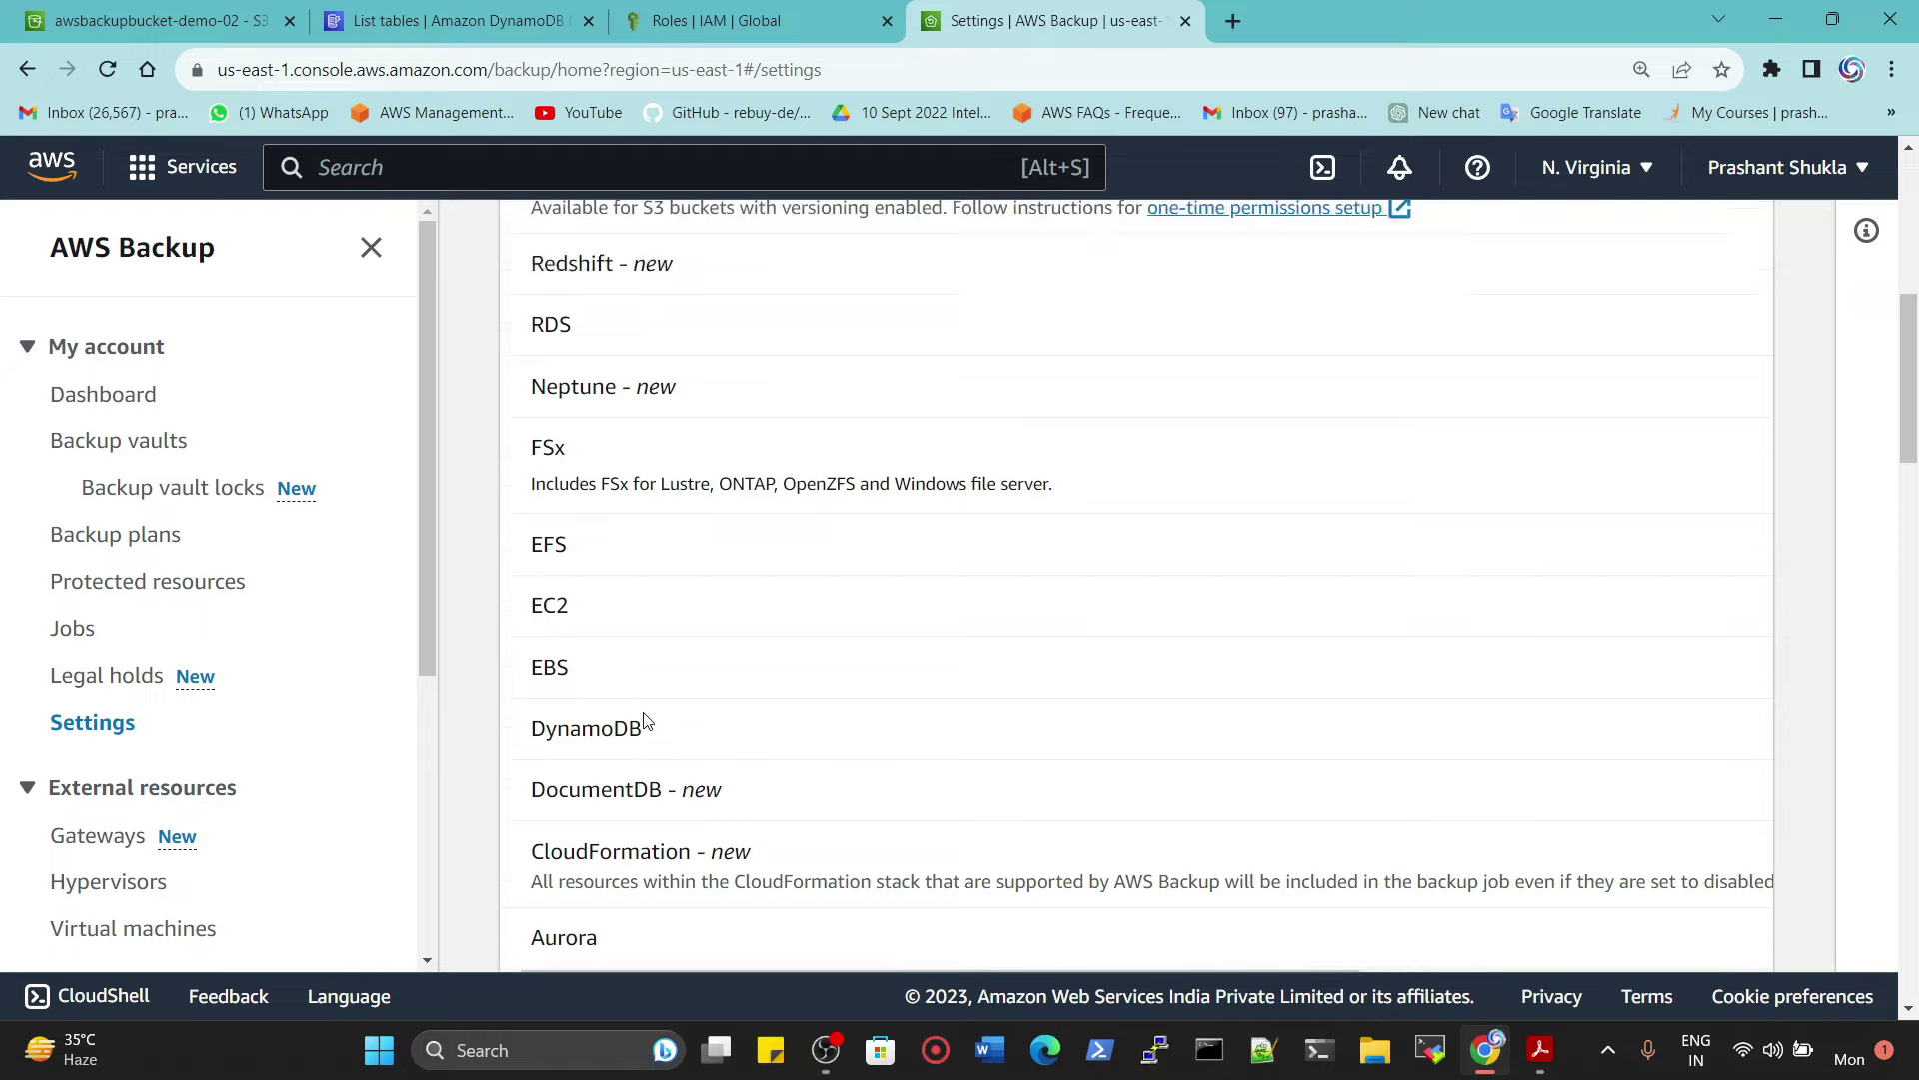
scroll(730, 762, up, 5)
Step: Configure the opt-in resources, keeping all resource types from Aurora to VMware virtual machines enabled, and confirm
click(632, 350)
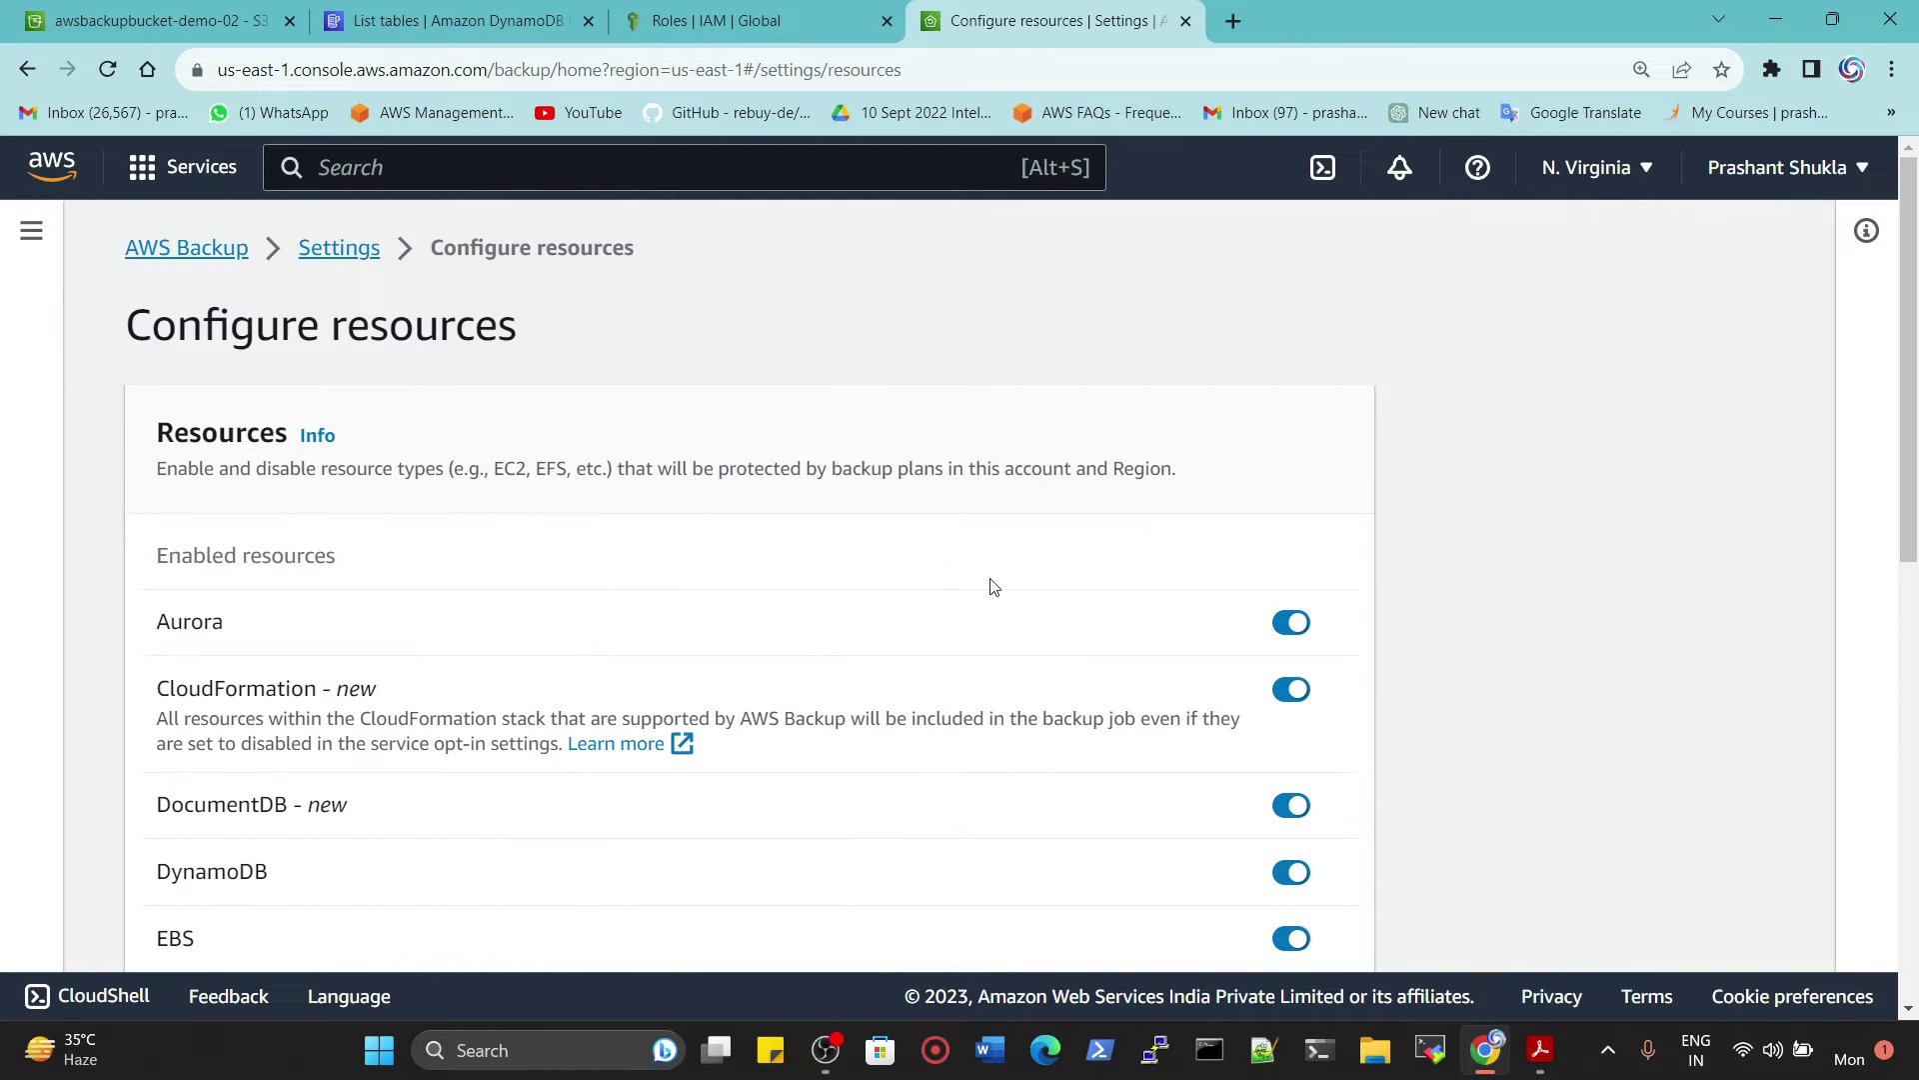
scroll(900, 570, down, 2)
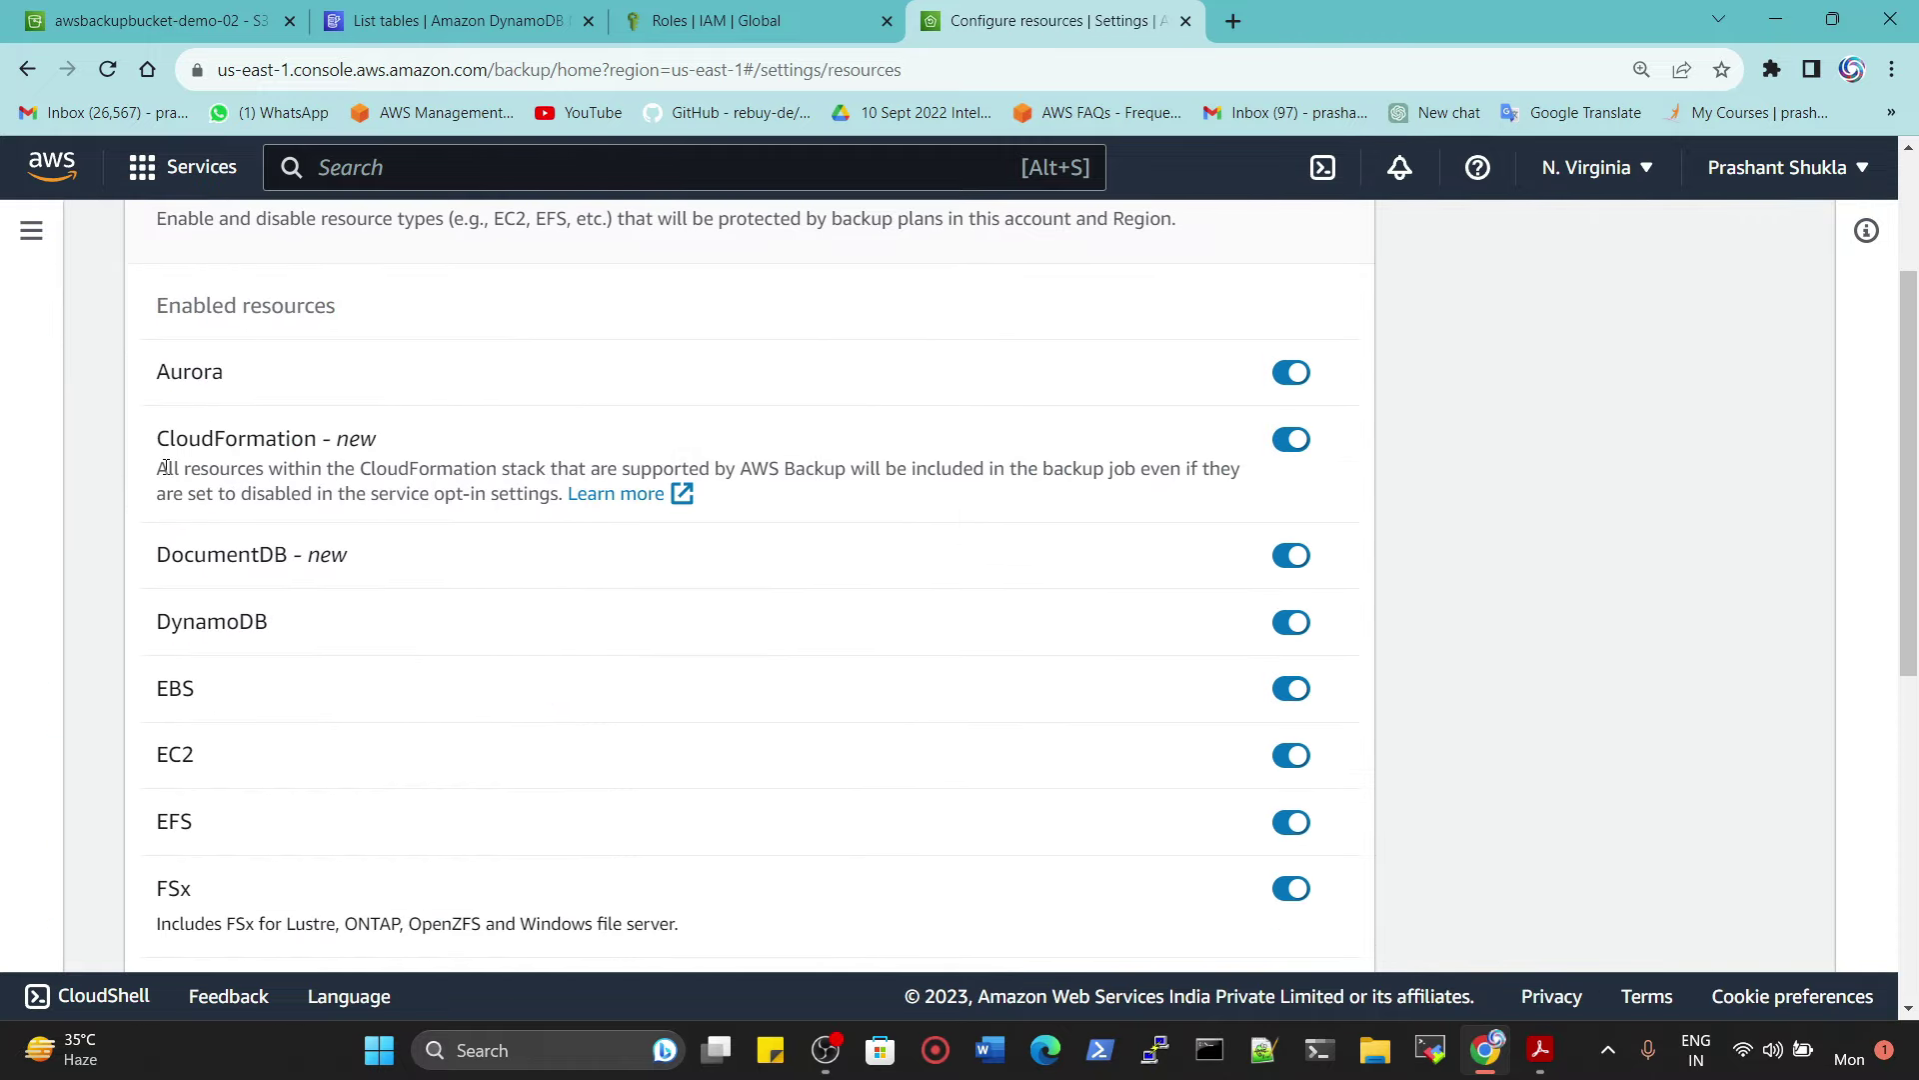
click(1289, 552)
click(1292, 560)
scroll(1298, 631, down, 5)
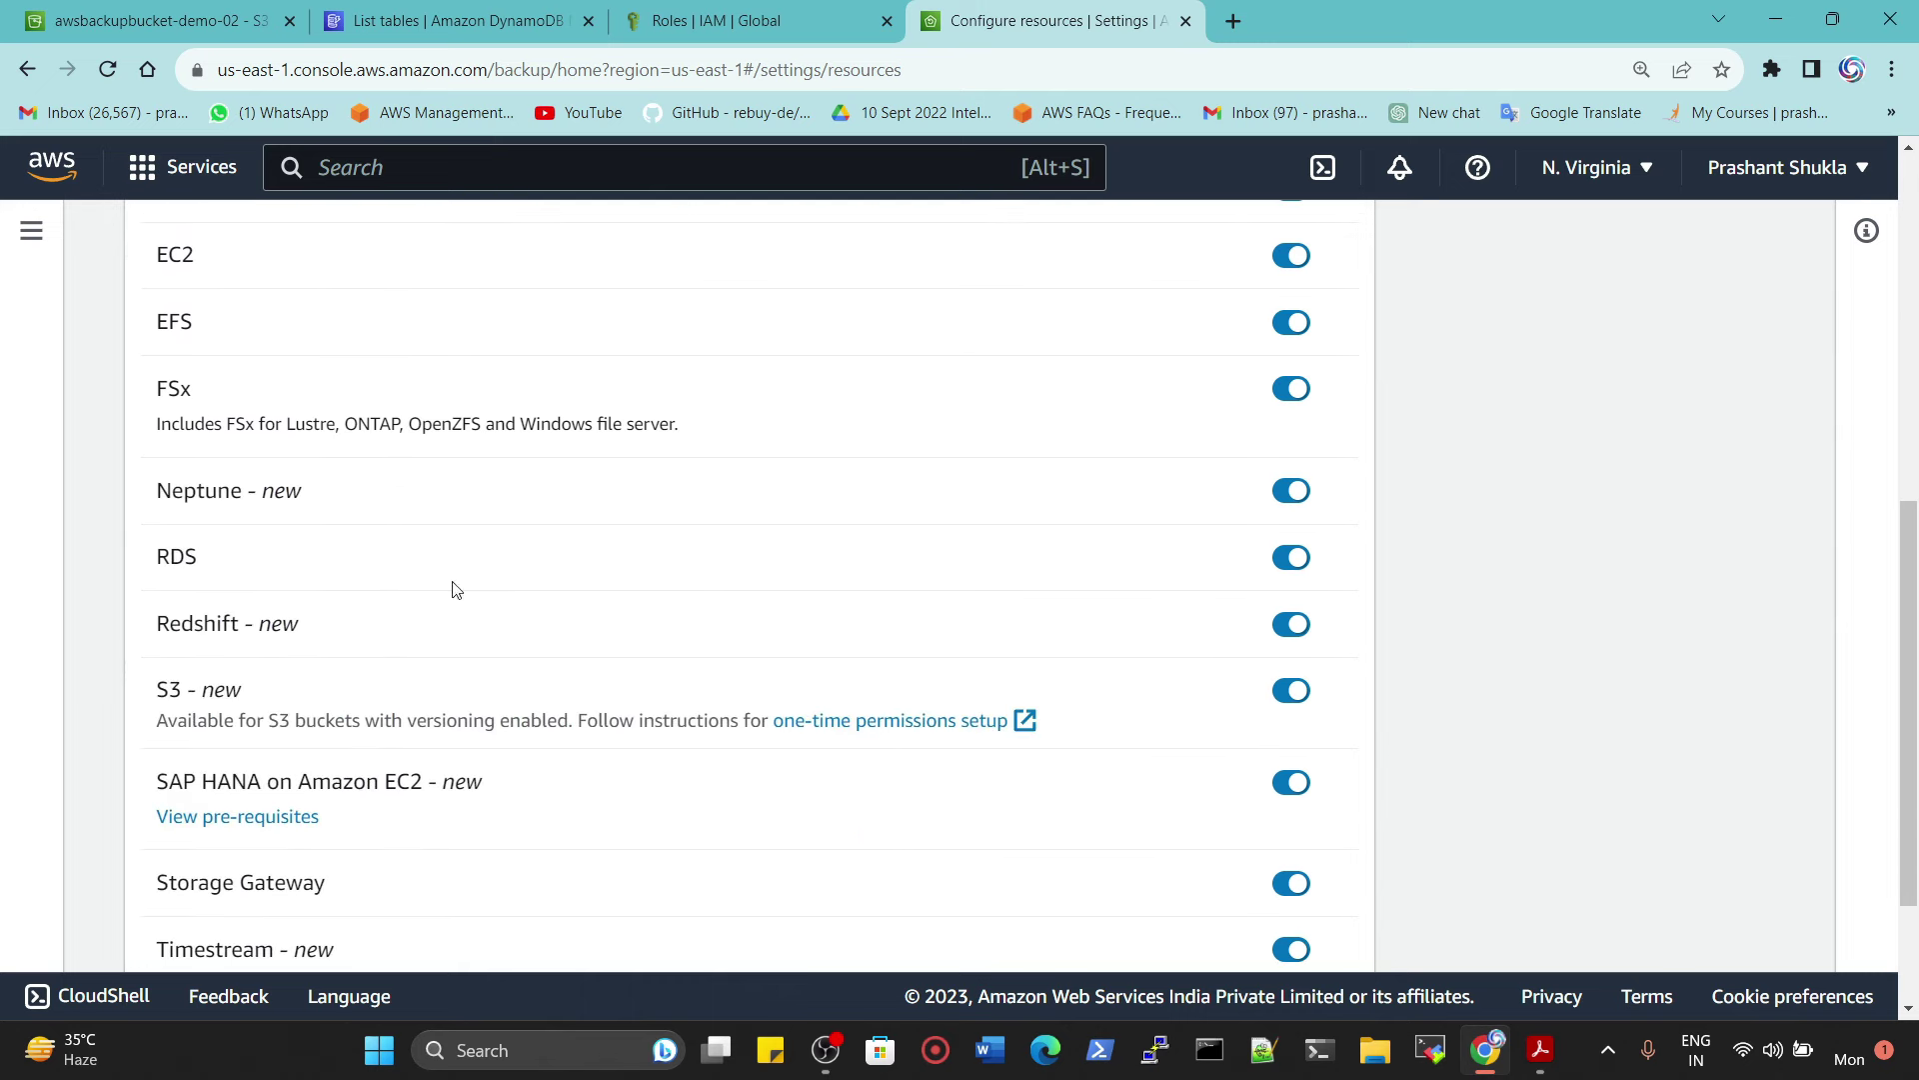
scroll(300, 522, up, 5)
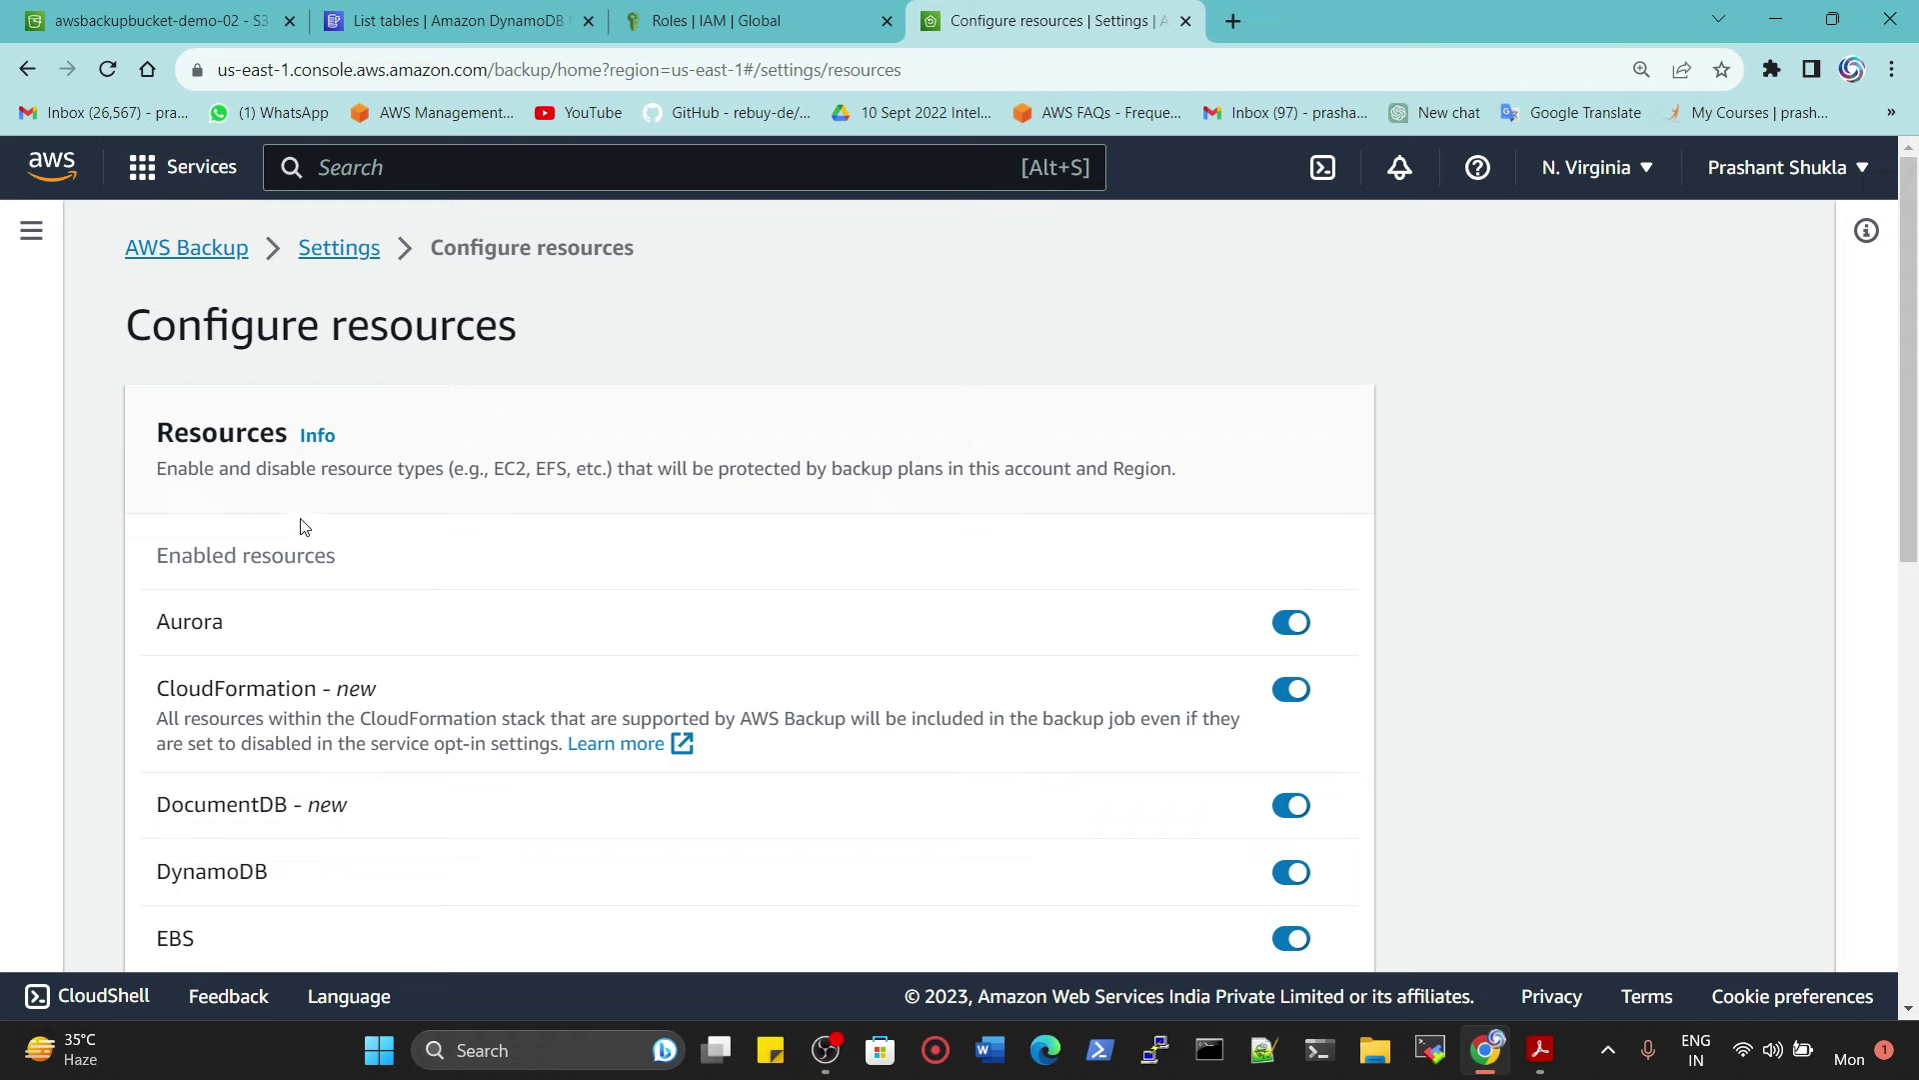
scroll(746, 686, down, 10)
click(1300, 917)
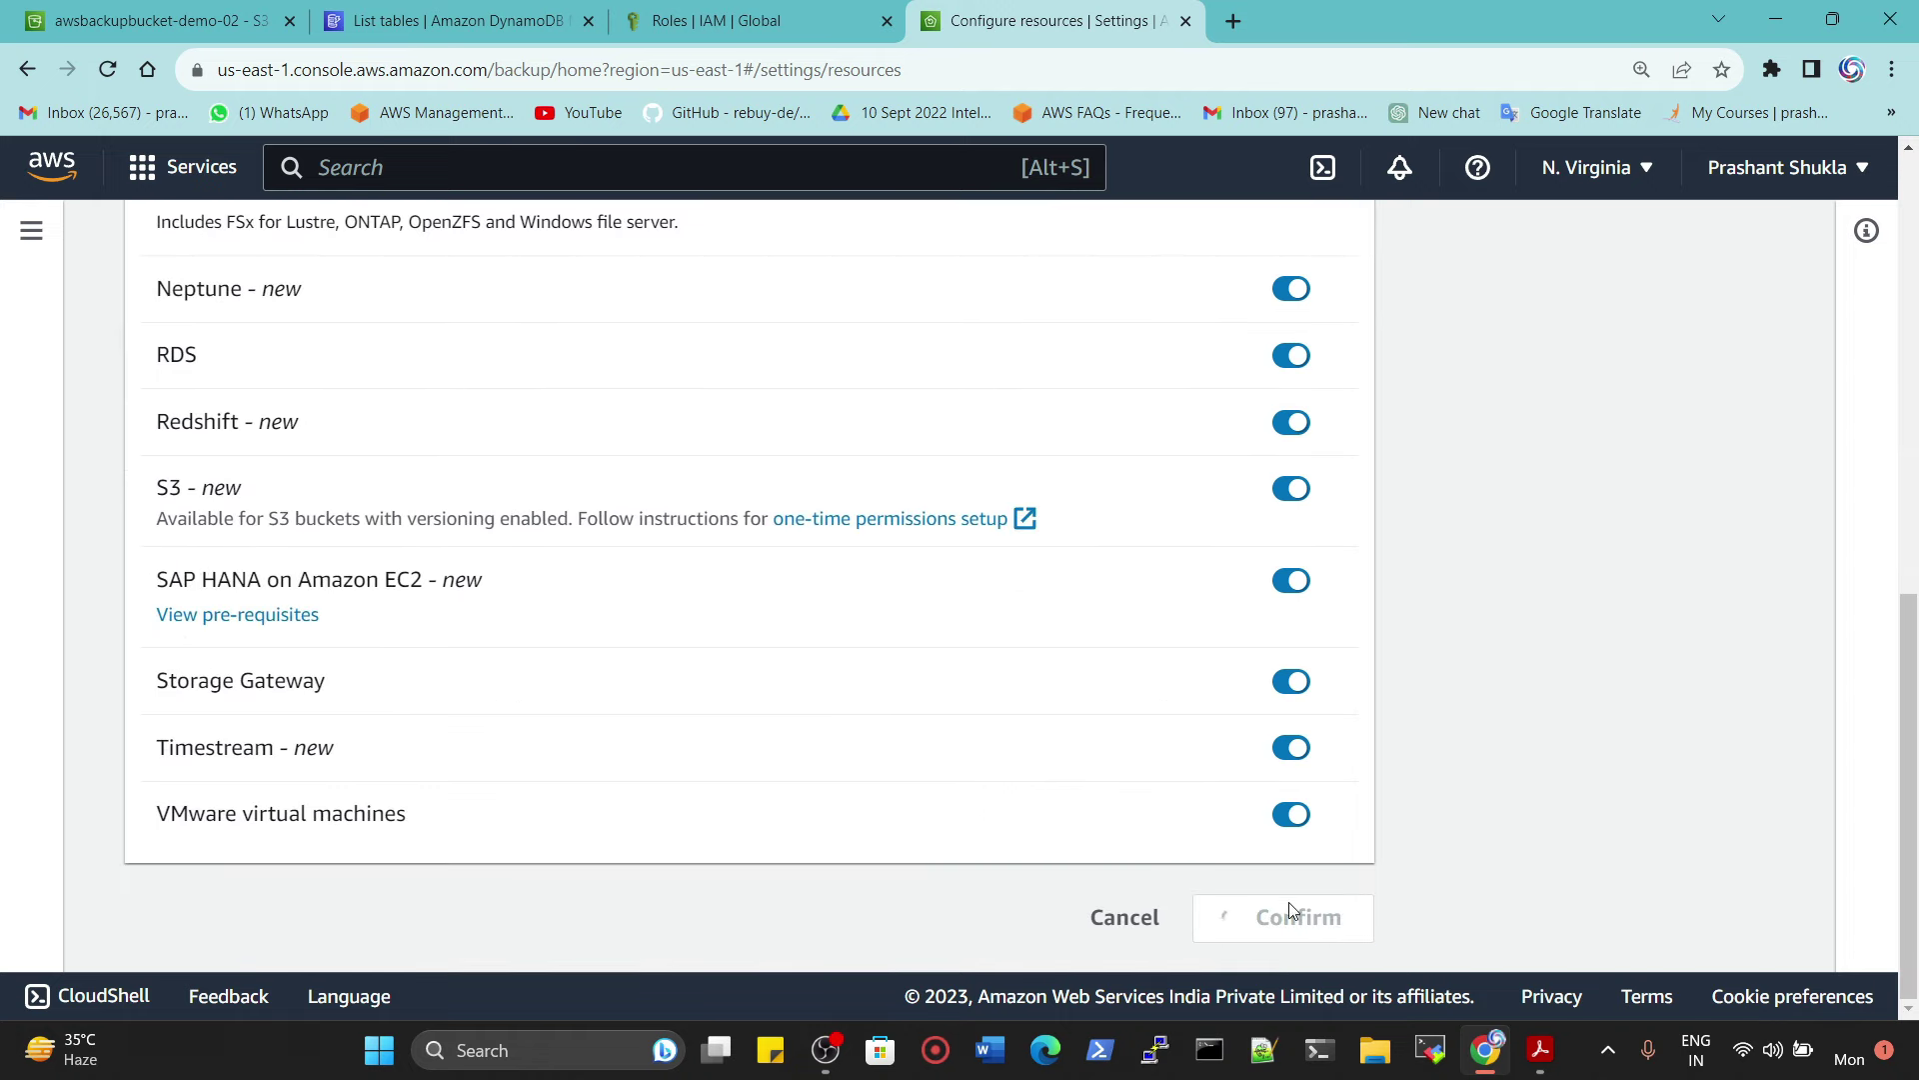
Step: Examine the advanced DynamoDB backup features, delegated administrator and cross-account management options in the AWS Backup settings
scroll(1054, 665, down, 5)
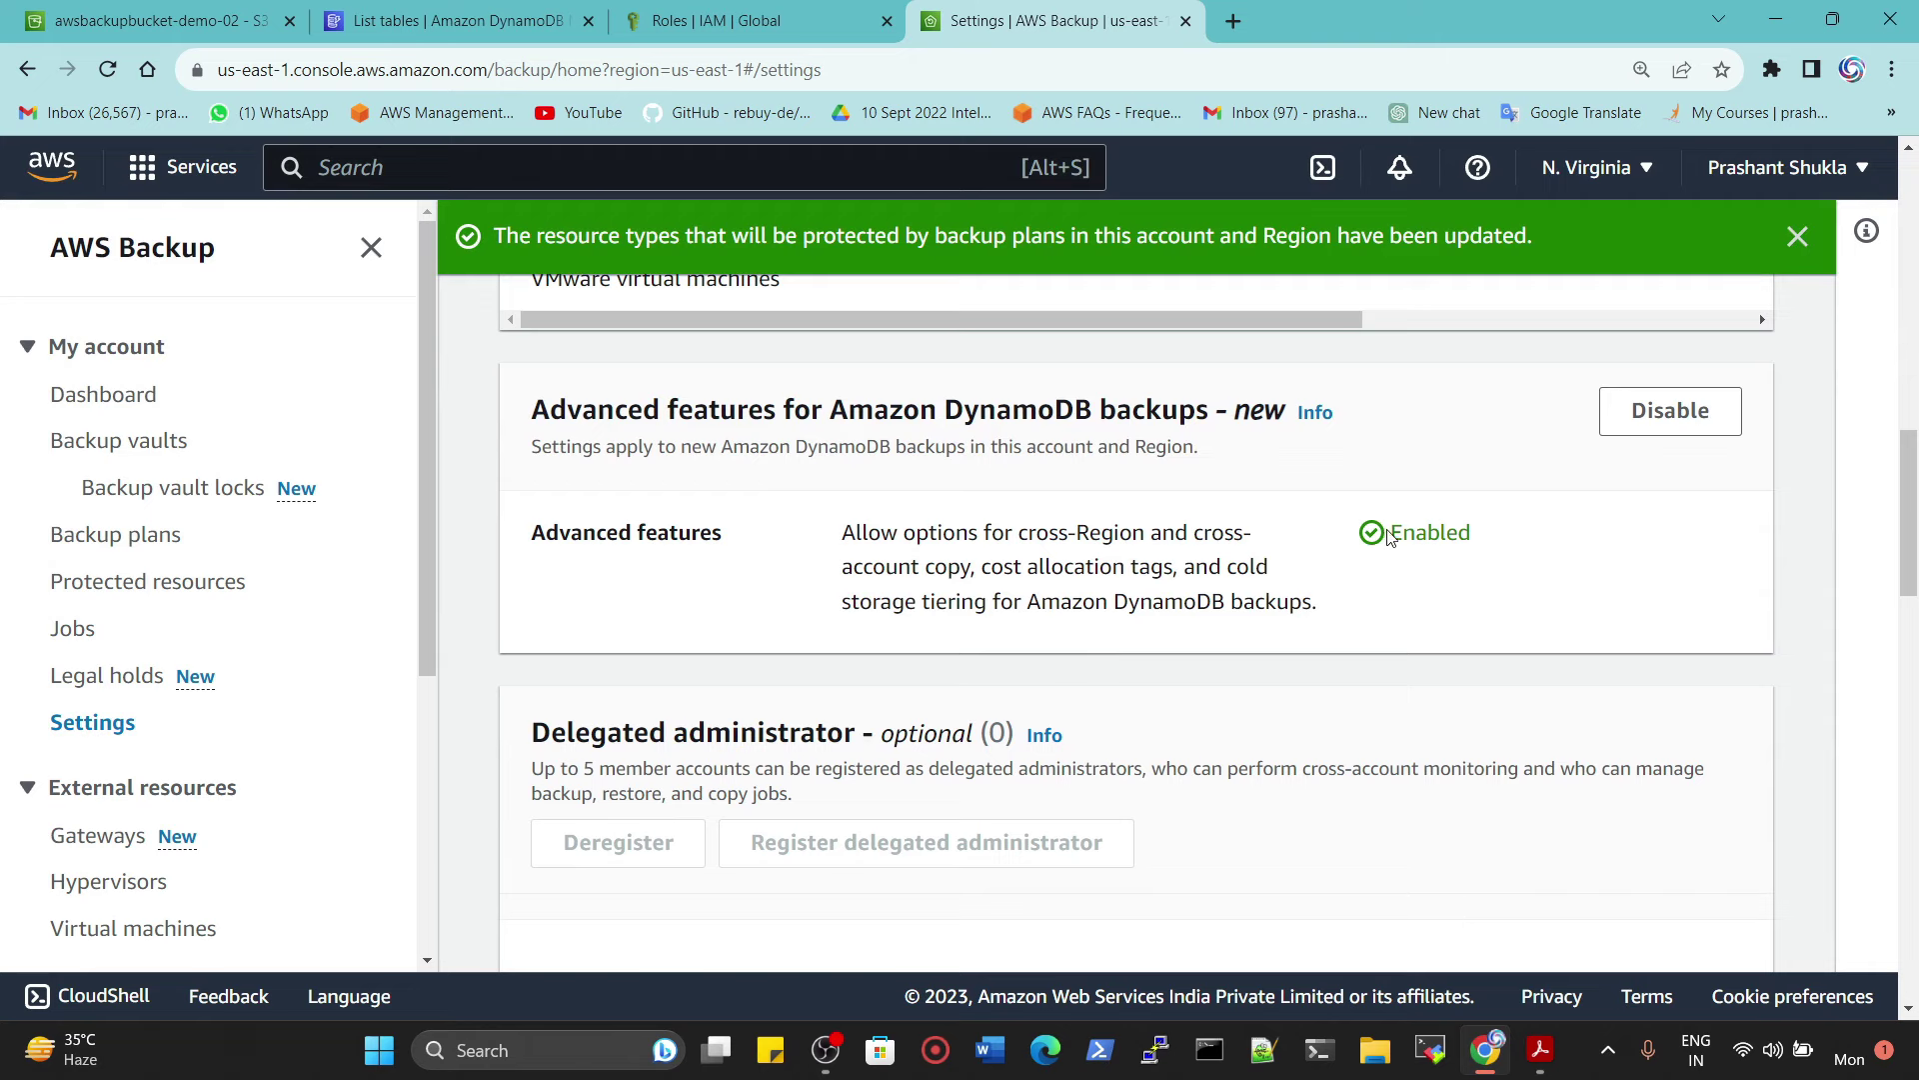
drag(1390, 537, 1472, 542)
drag(968, 528, 1436, 556)
click(1430, 539)
scroll(1654, 471, down, 10)
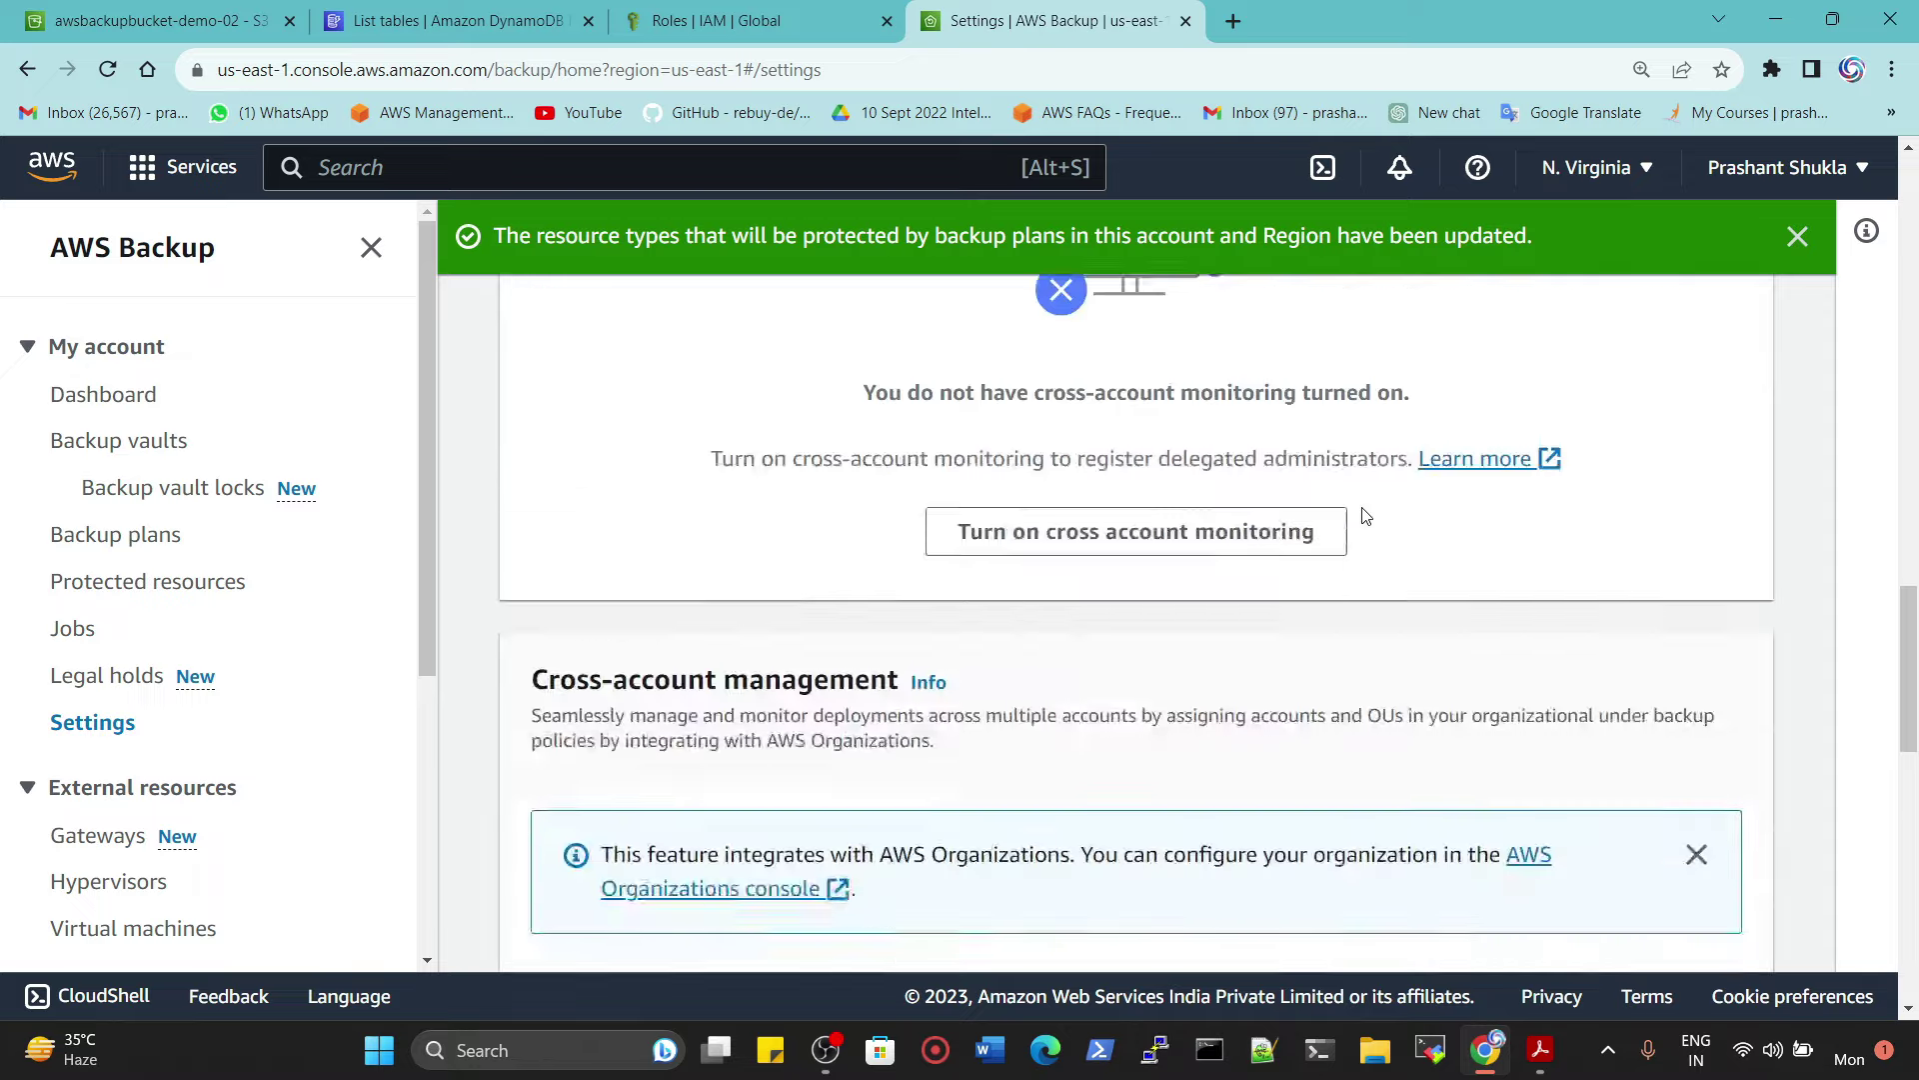
scroll(720, 728, down, 3)
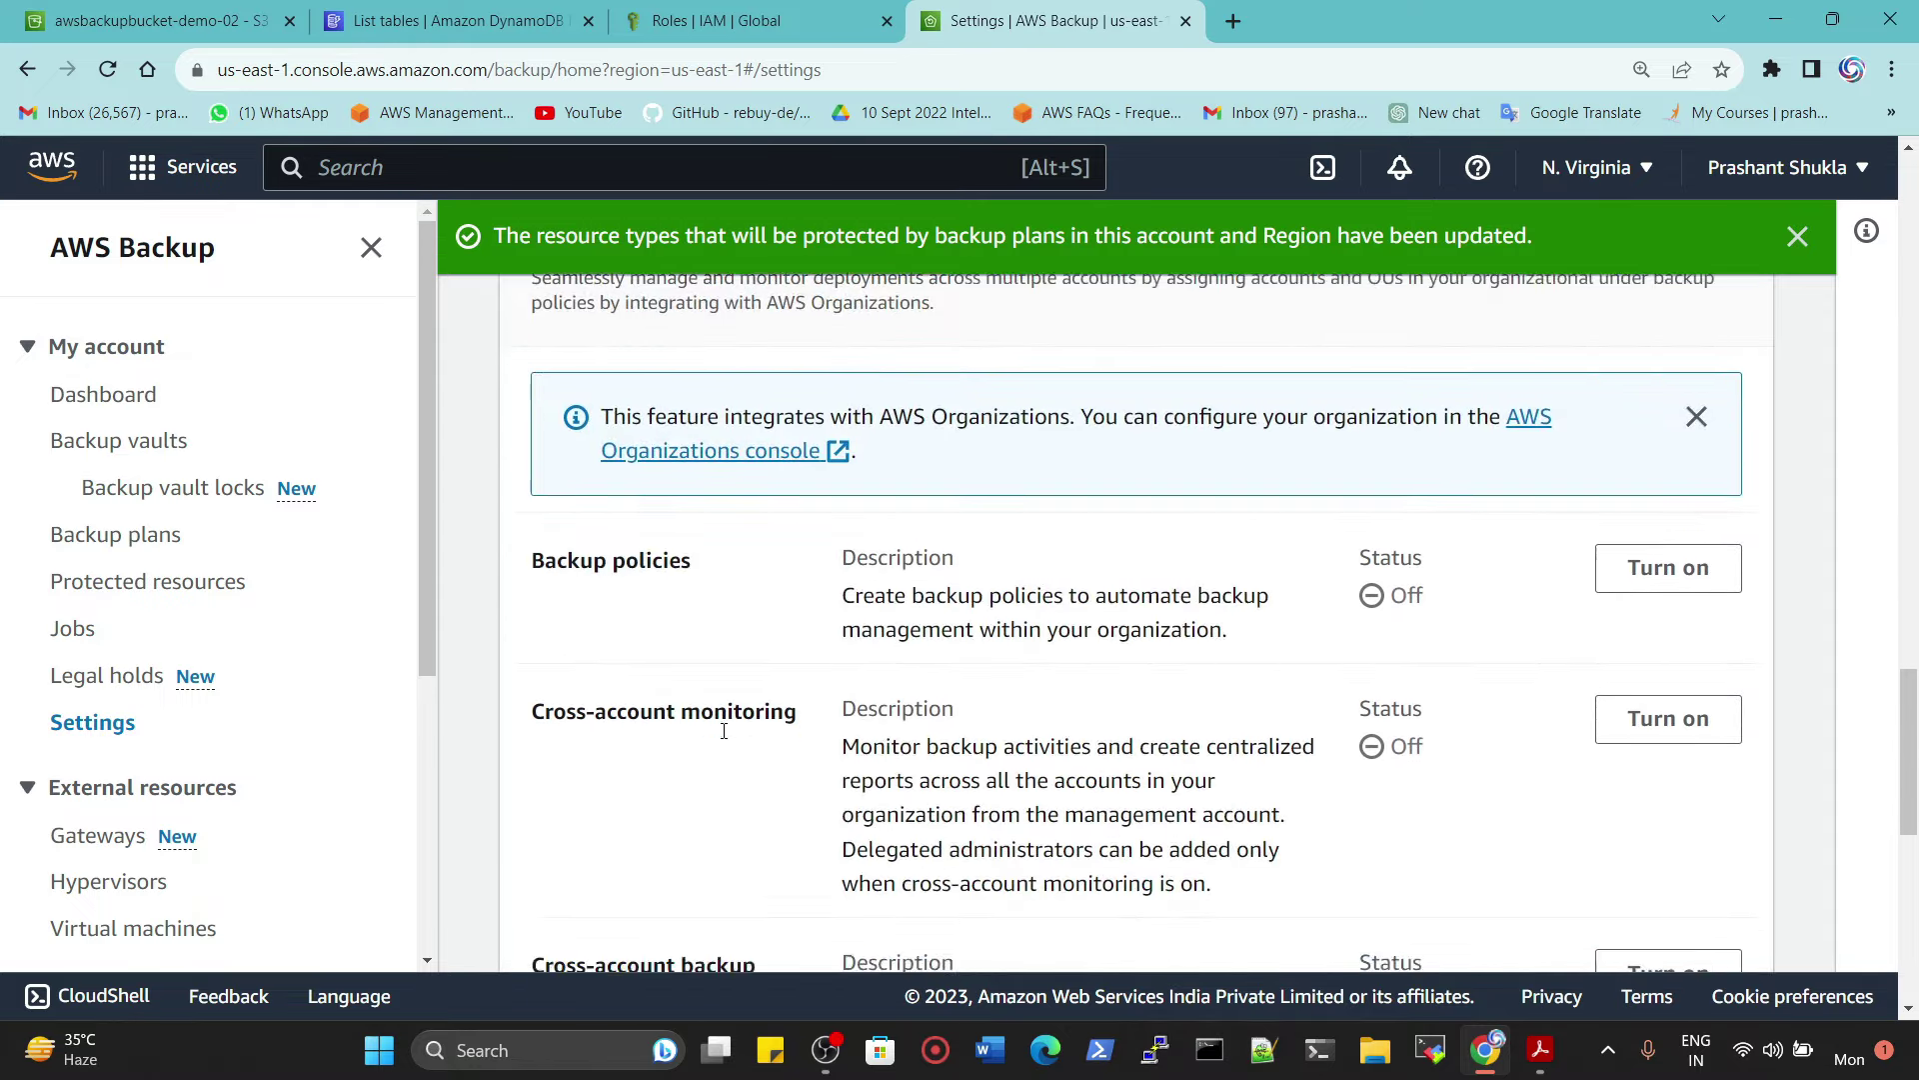
drag(531, 732, 775, 756)
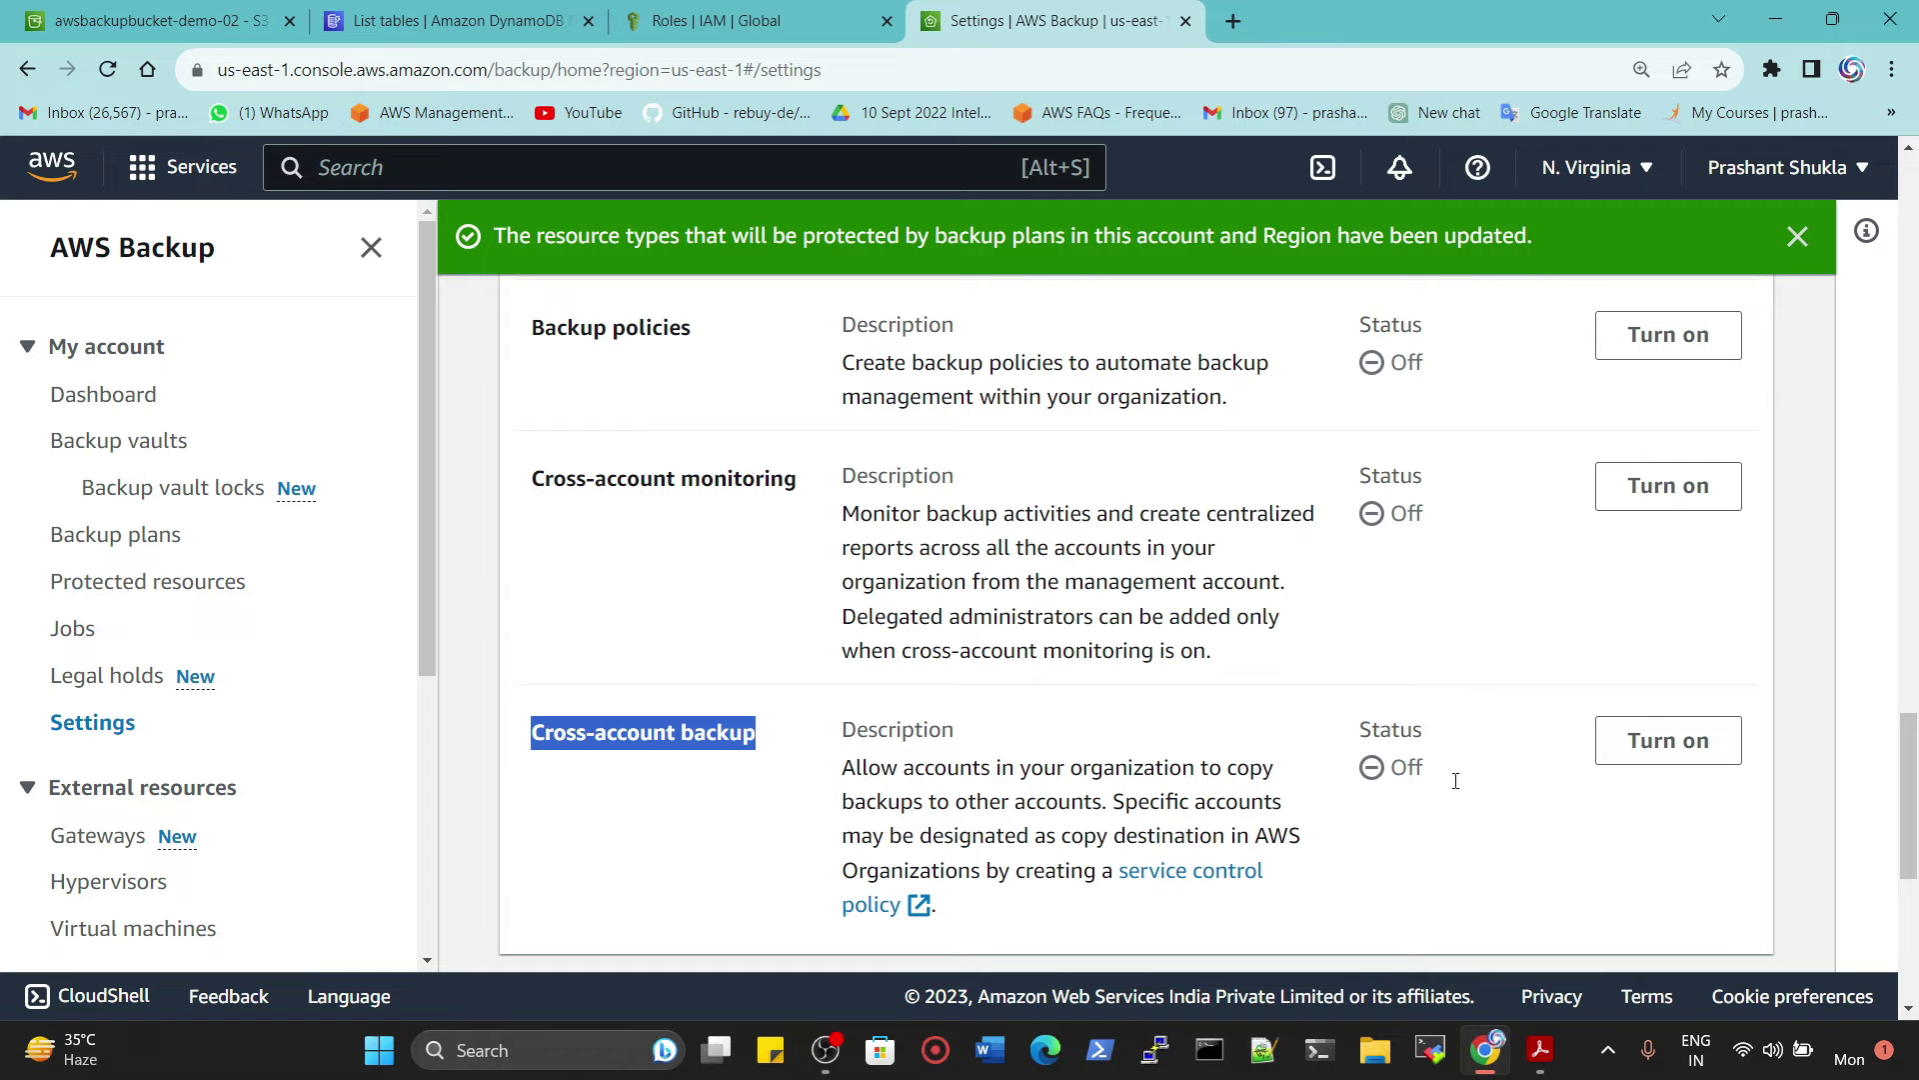
scroll(1675, 776, down, 6)
scroll(1084, 728, up, 15)
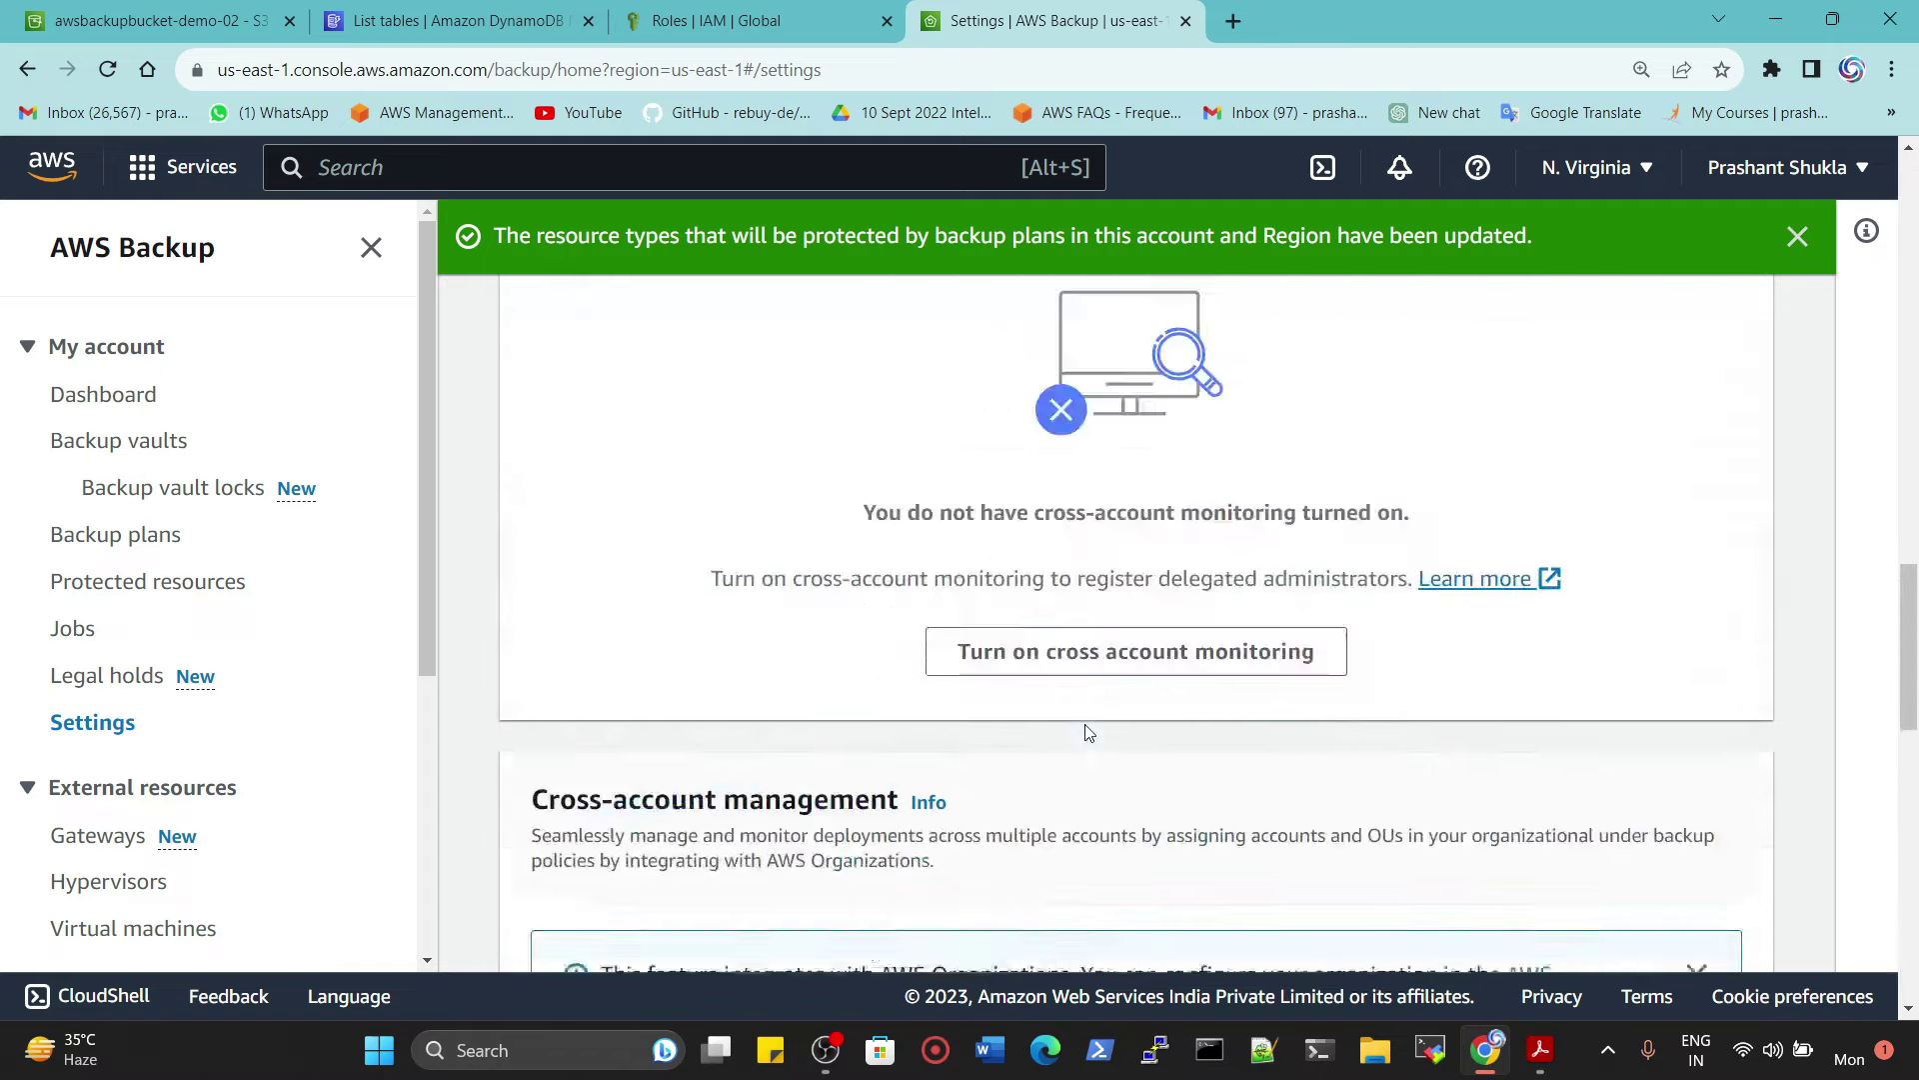
scroll(1088, 733, up, 3)
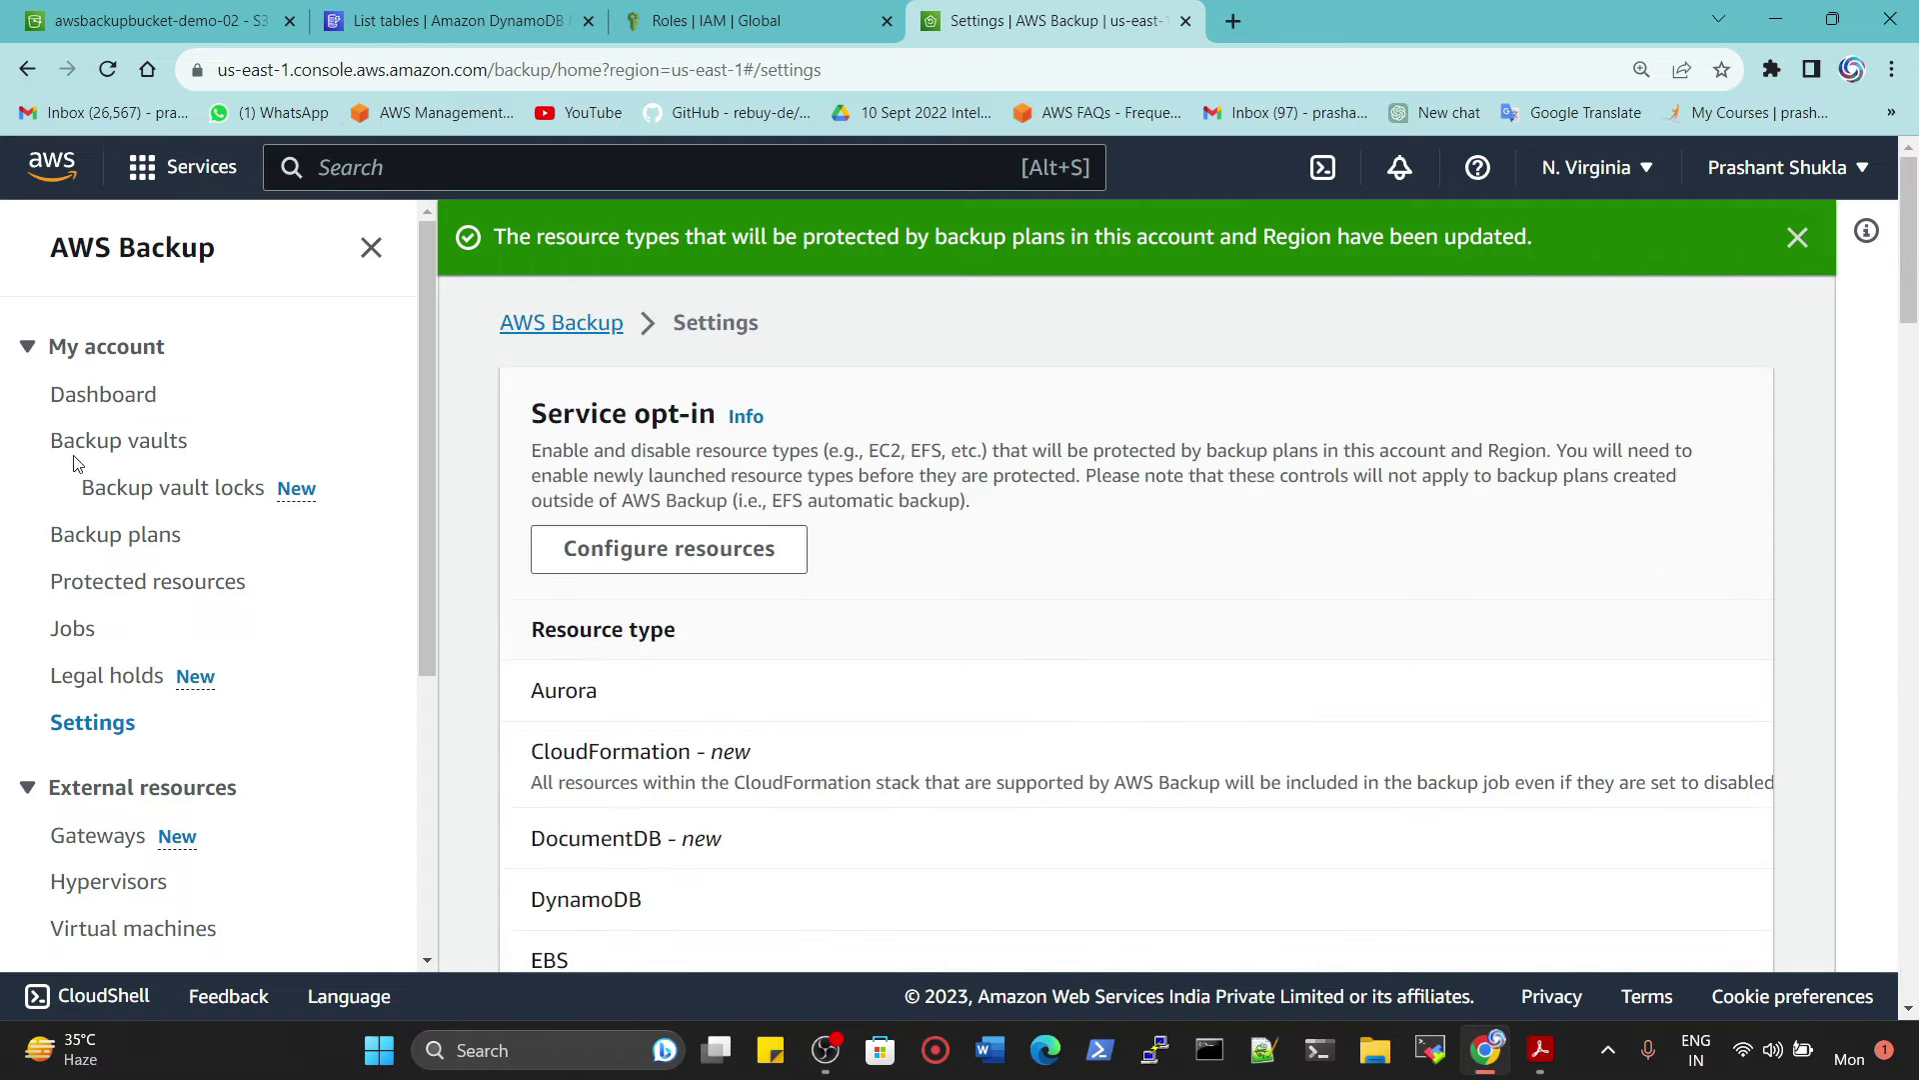
Step: Start a new backup vault, reusing the existing demo vault's name as a base, and name it myBackupVault-DEMO-02
click(125, 450)
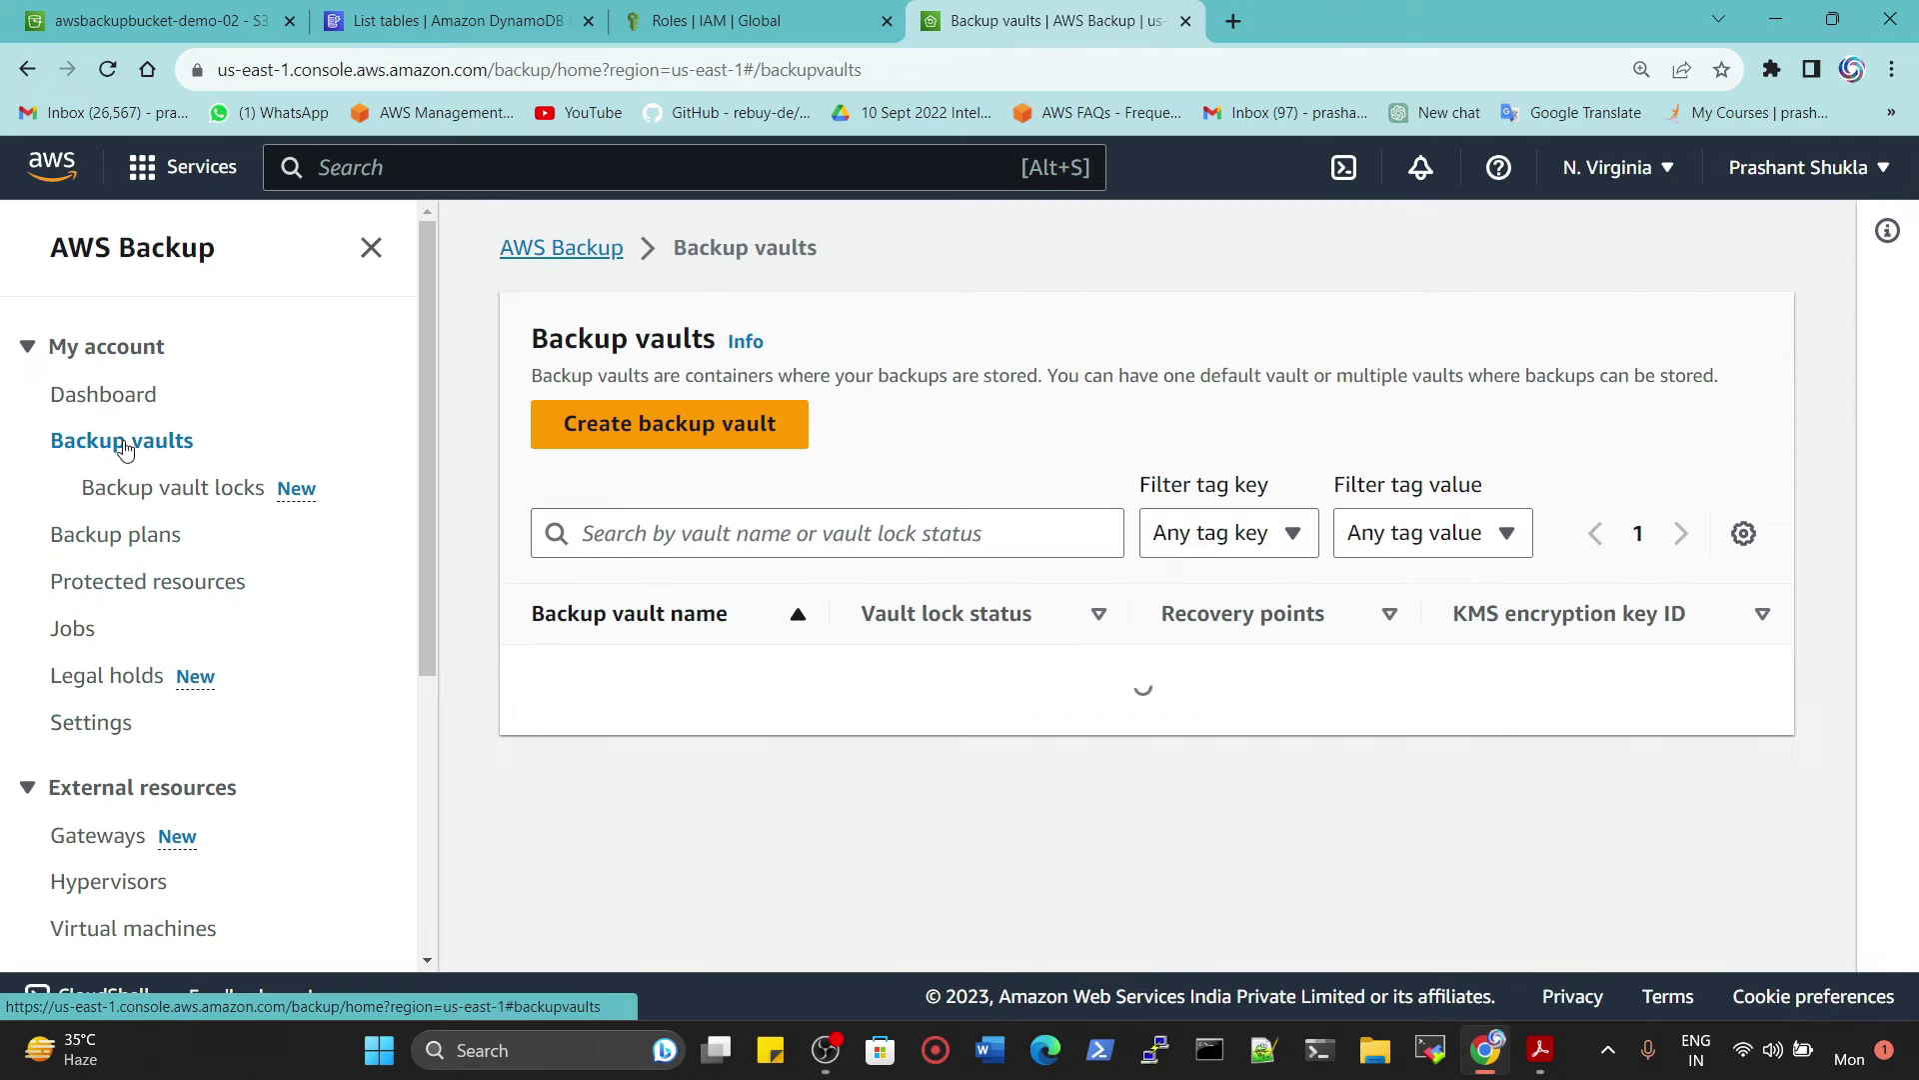
drag(810, 810, 520, 803)
key(ctrl+c)
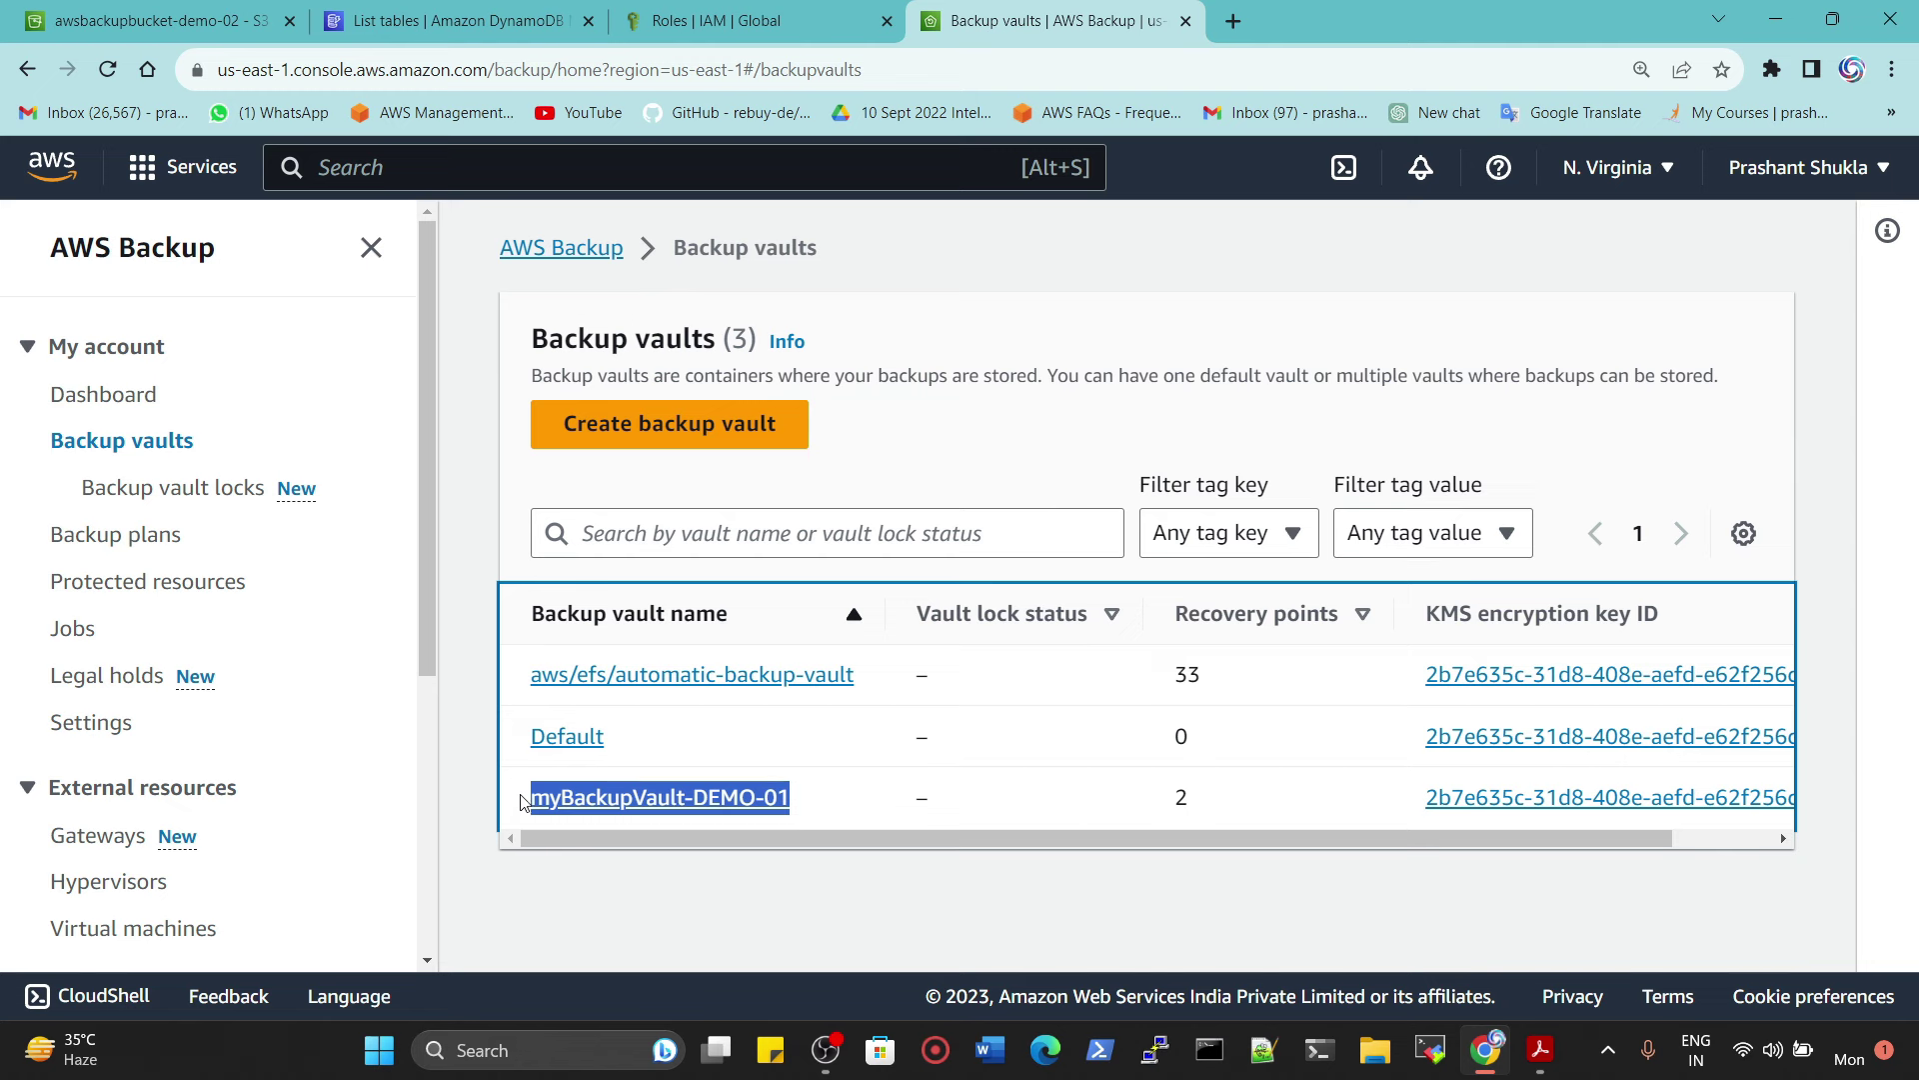
click(697, 405)
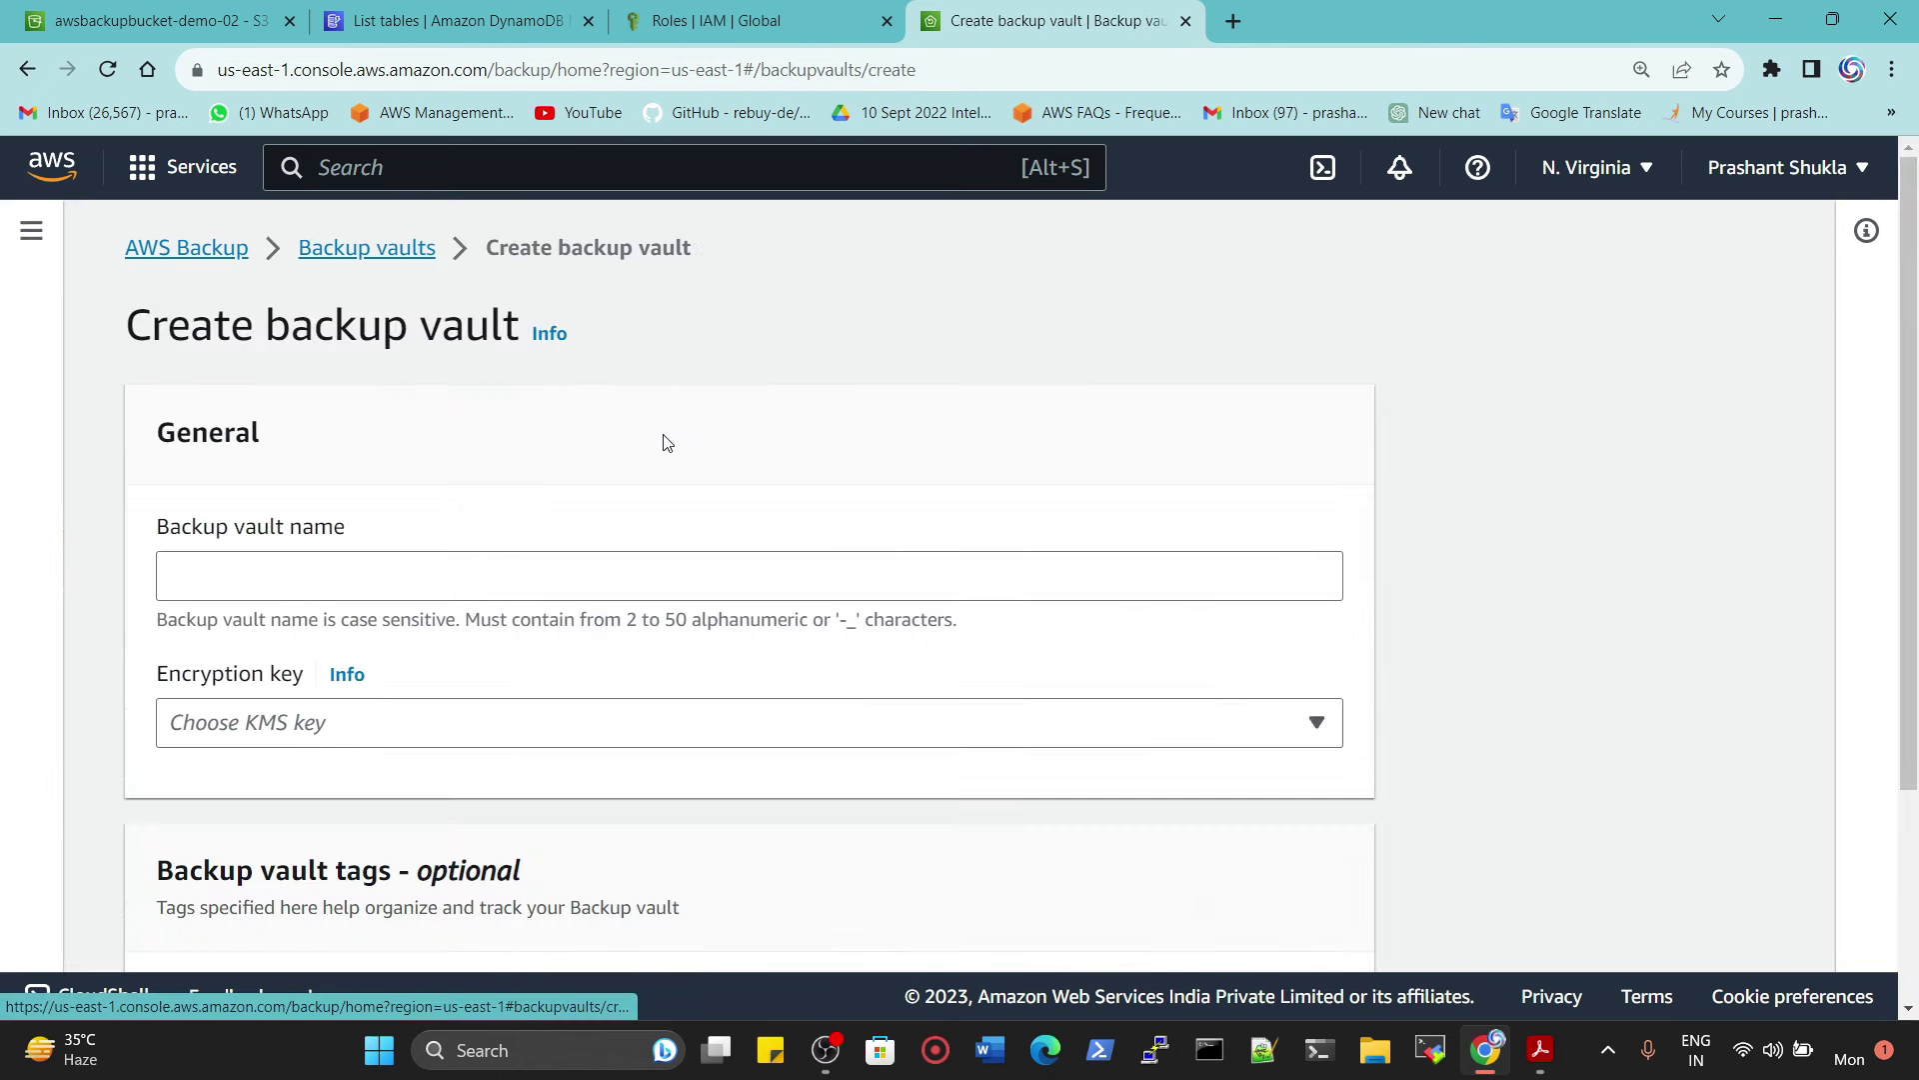
click(364, 577)
key(ctrl+v)
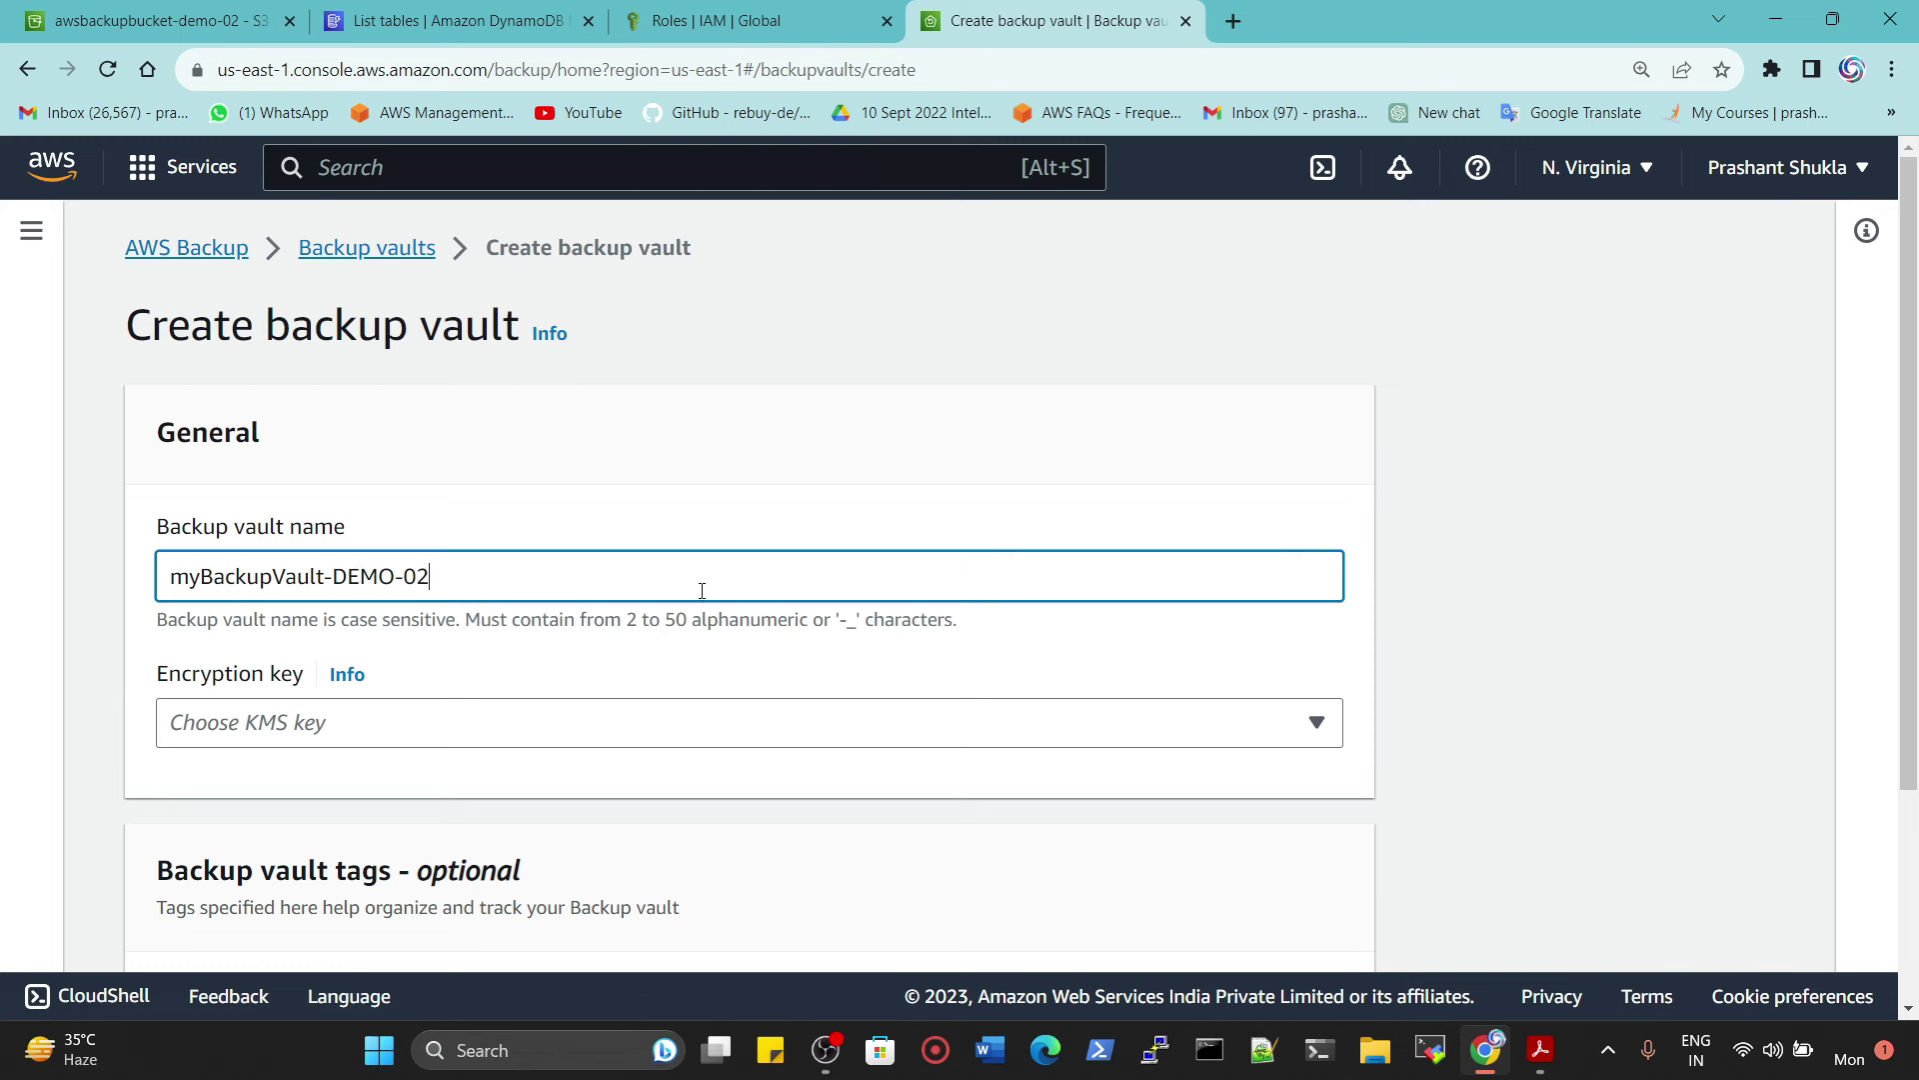
Step: Create the vault with the (default) aws/backup encryption key and no tags, and review its details
click(470, 722)
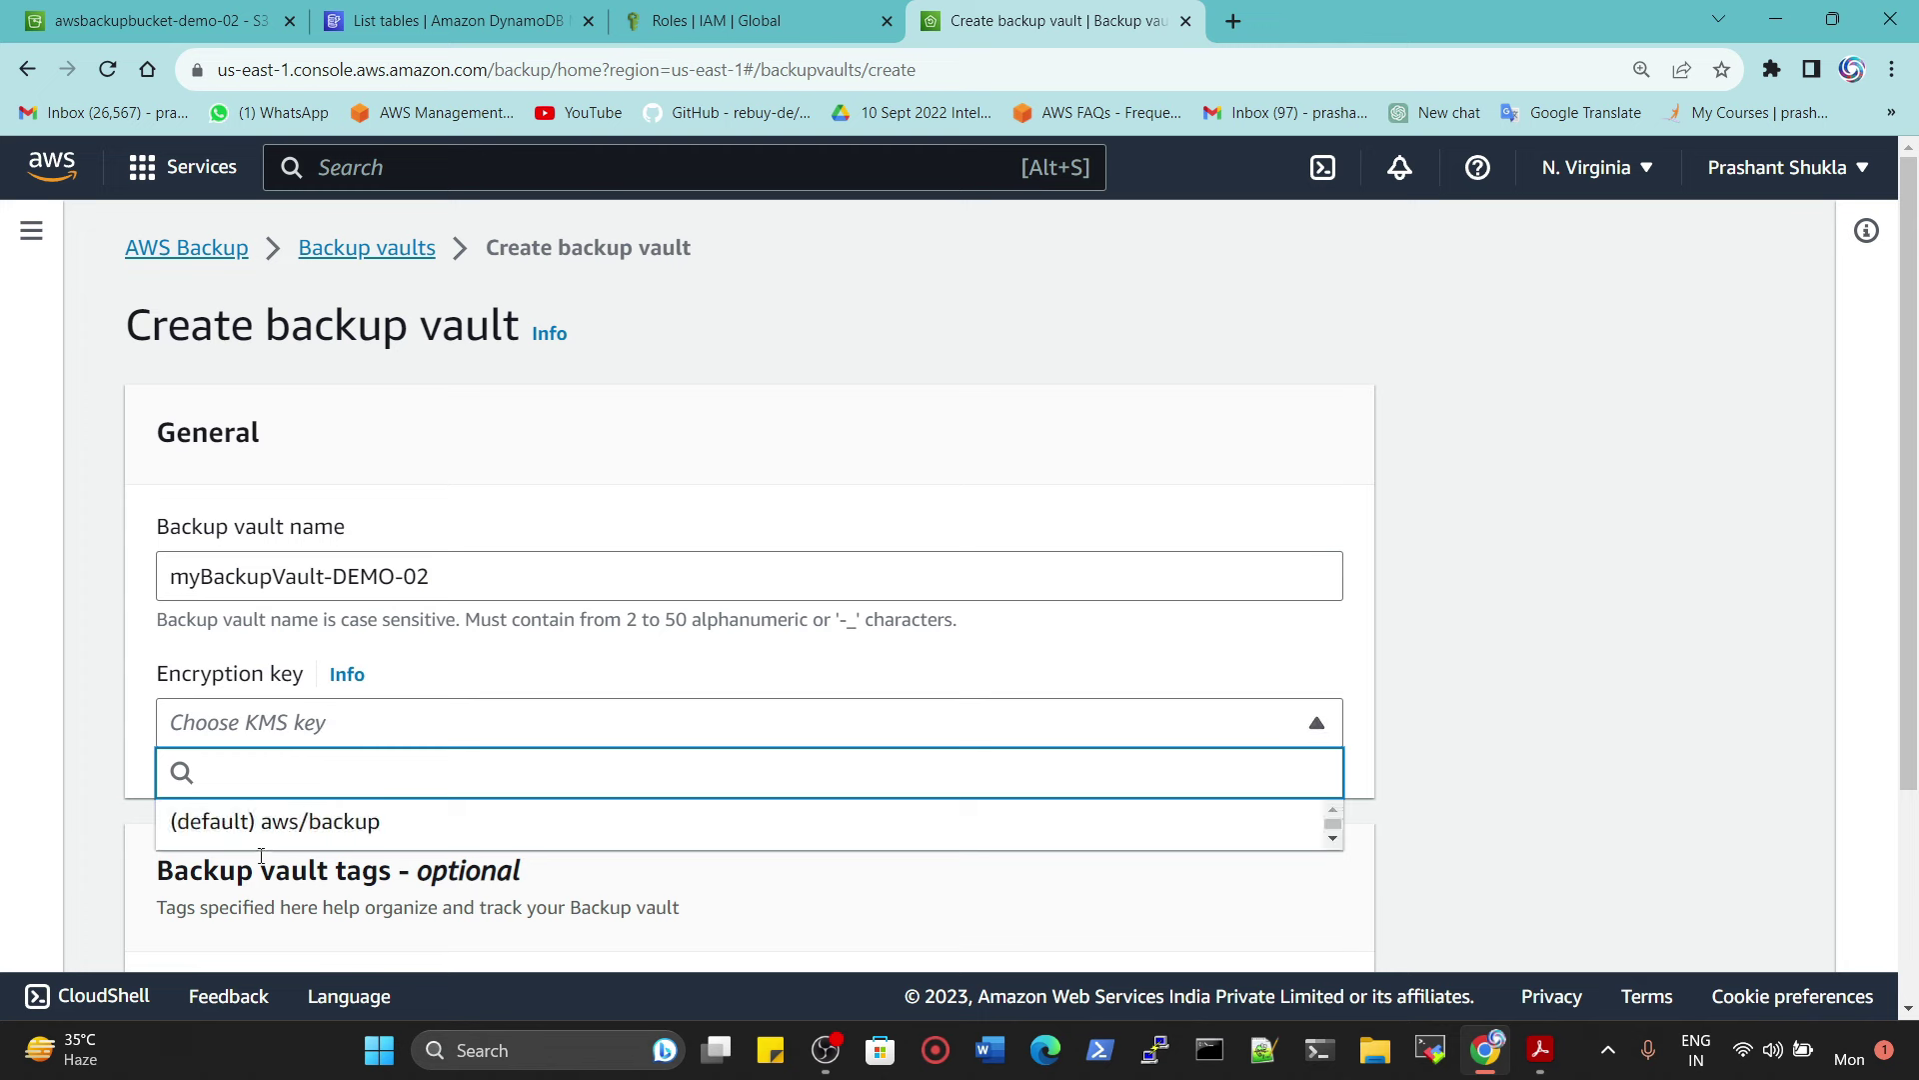
click(290, 825)
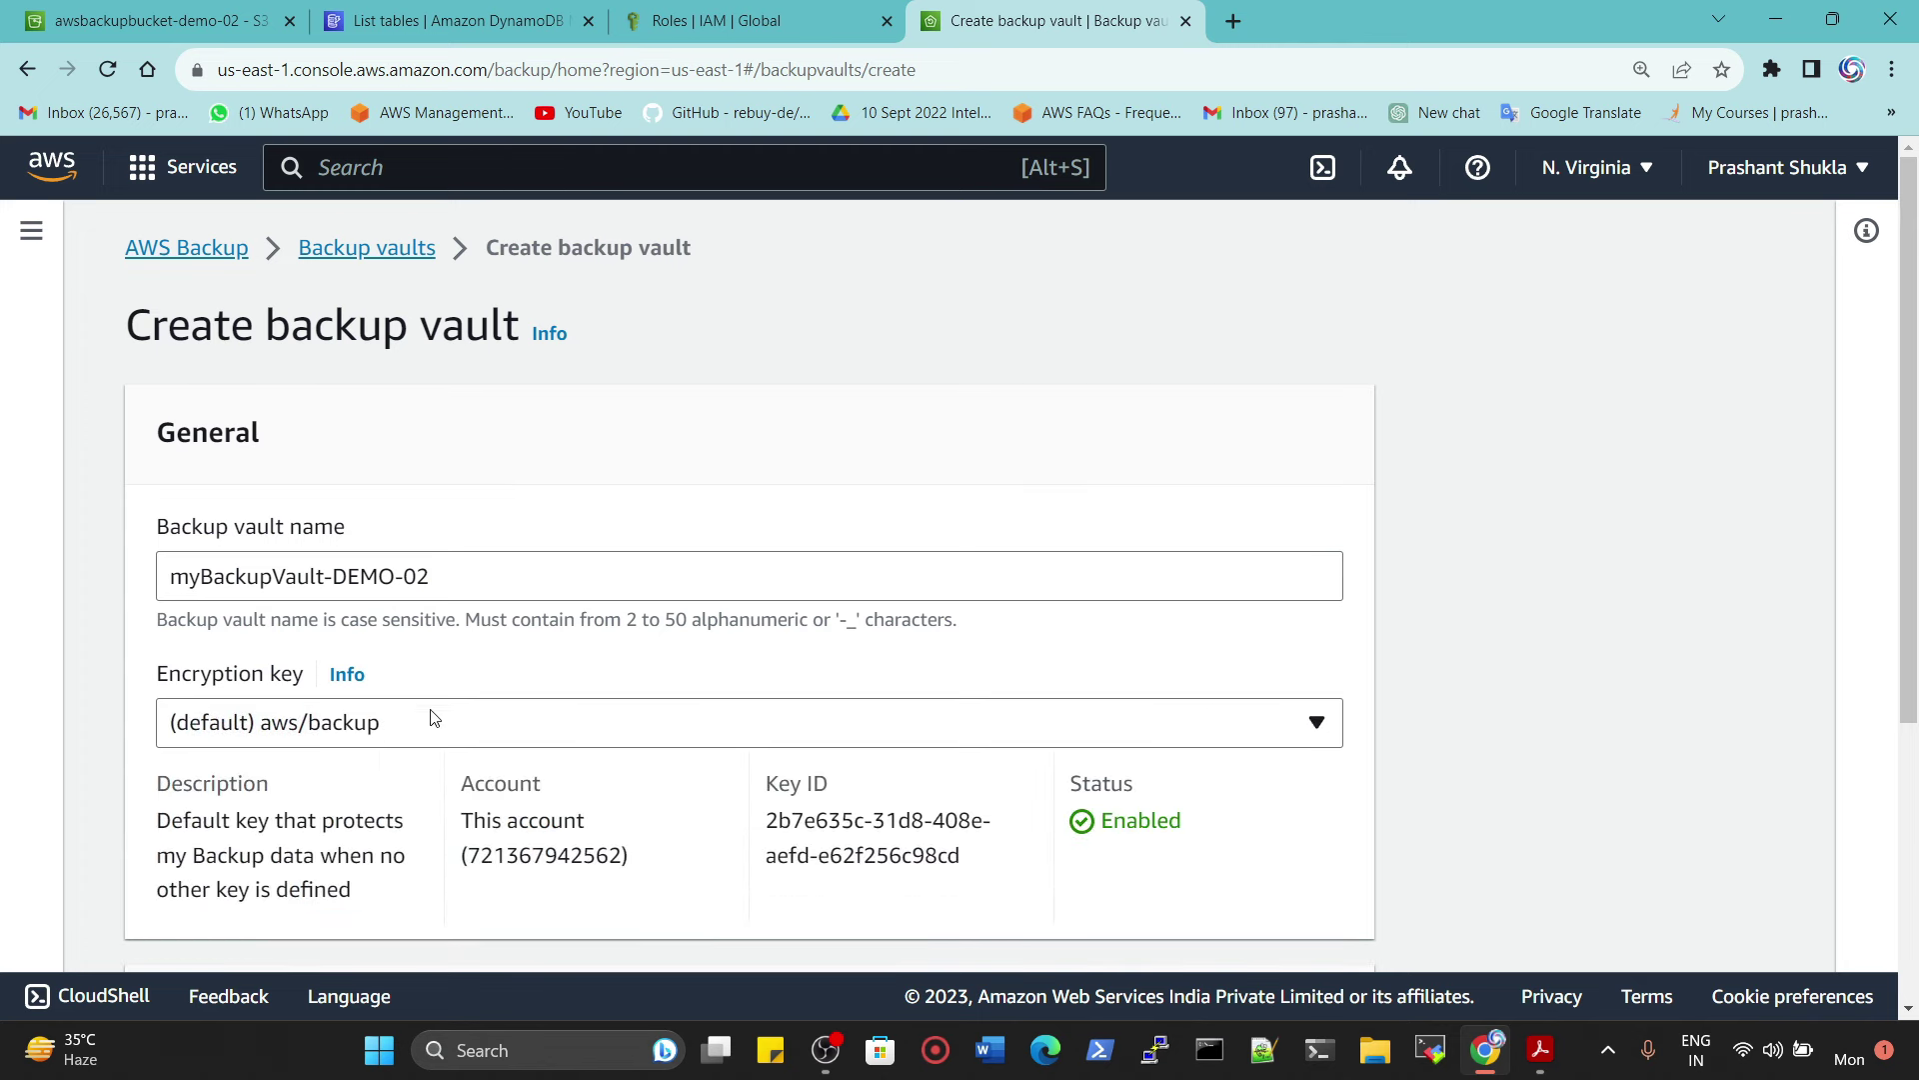
scroll(380, 733, down, 4)
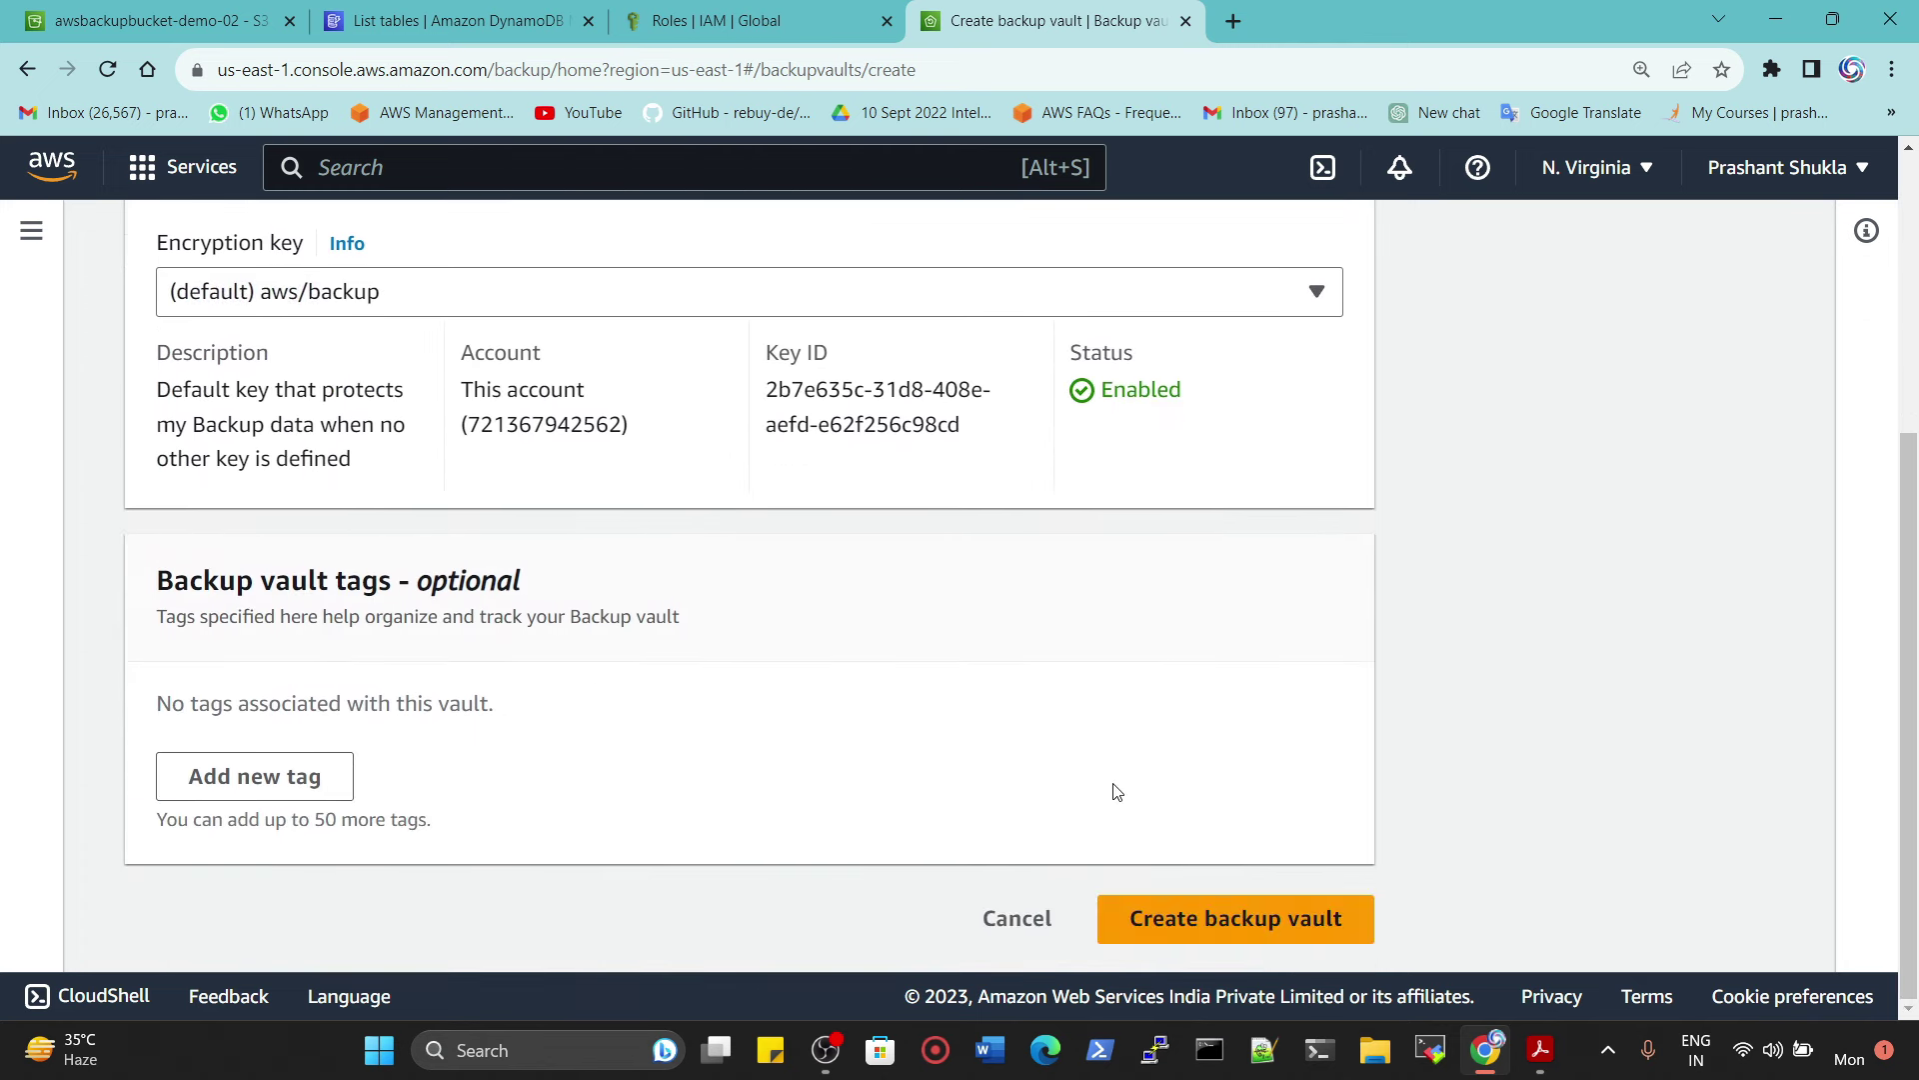
click(1162, 928)
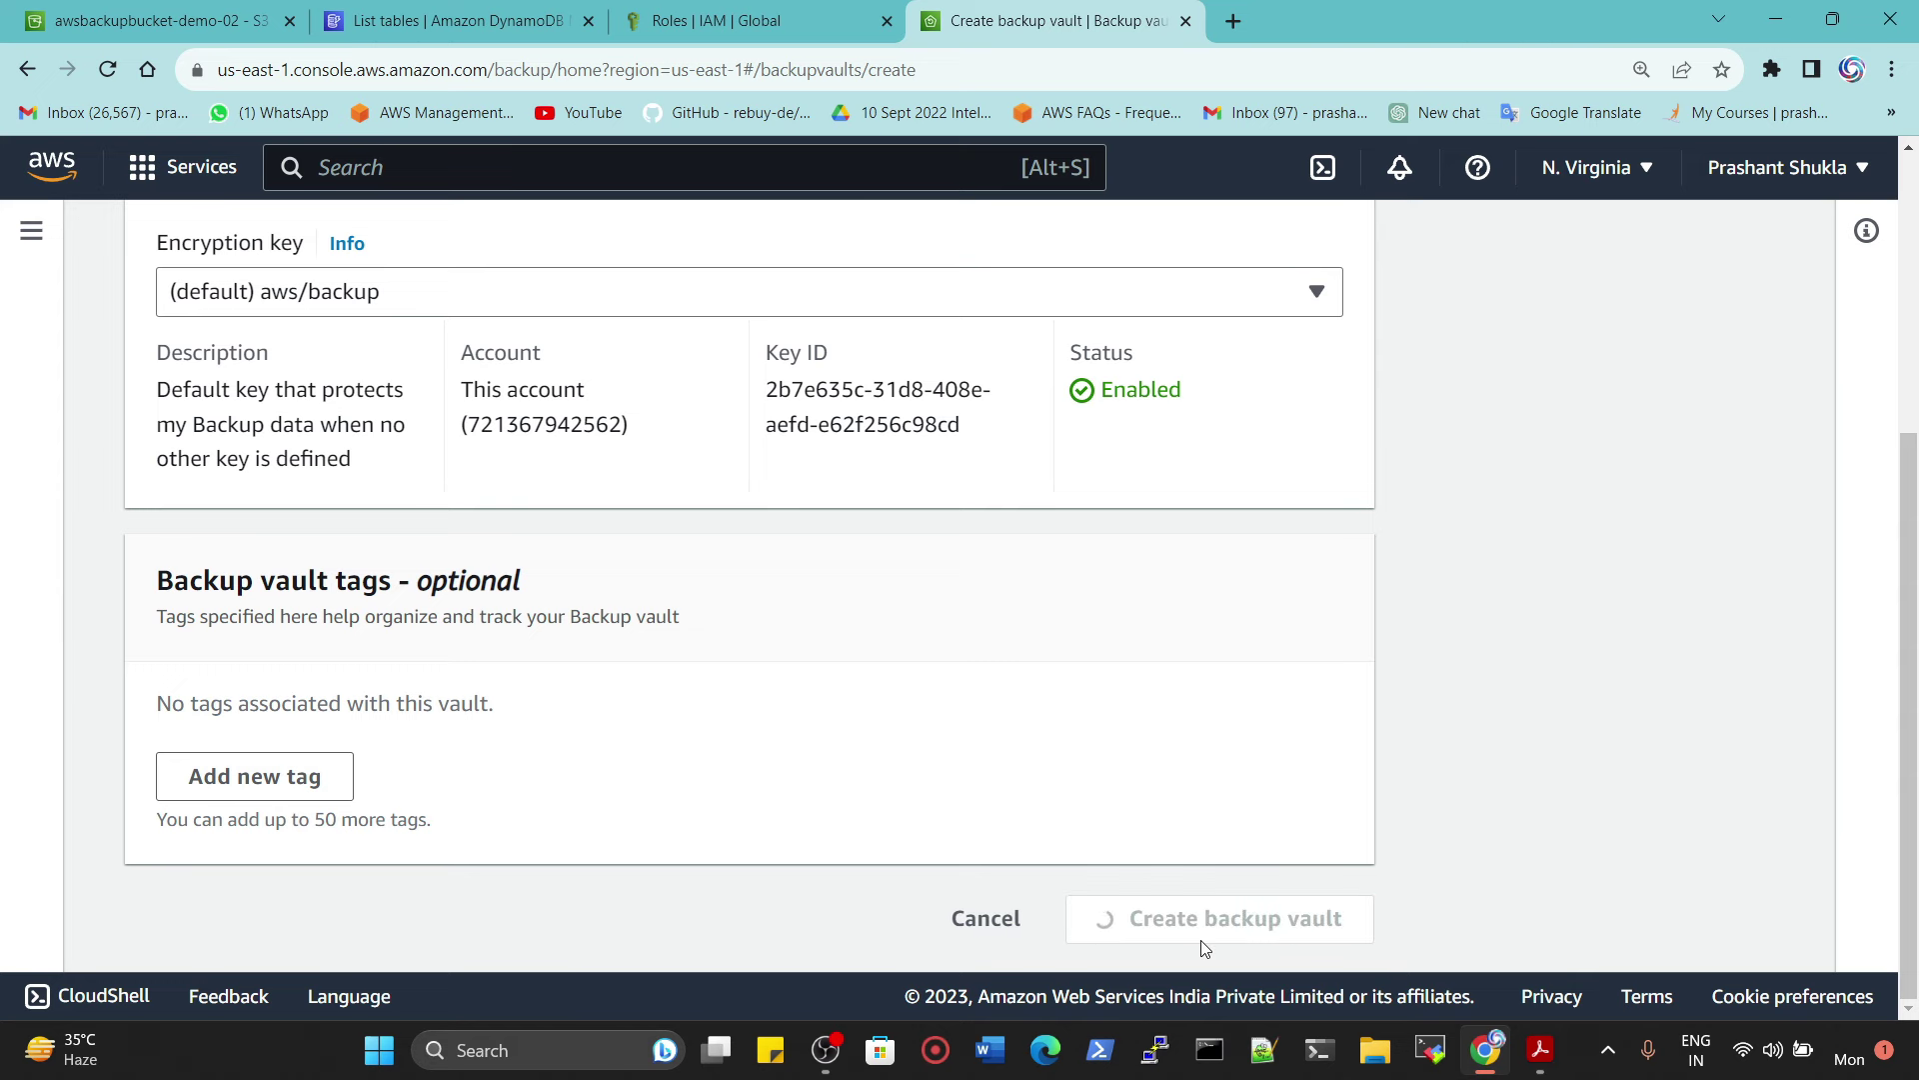
scroll(850, 724, down, 2)
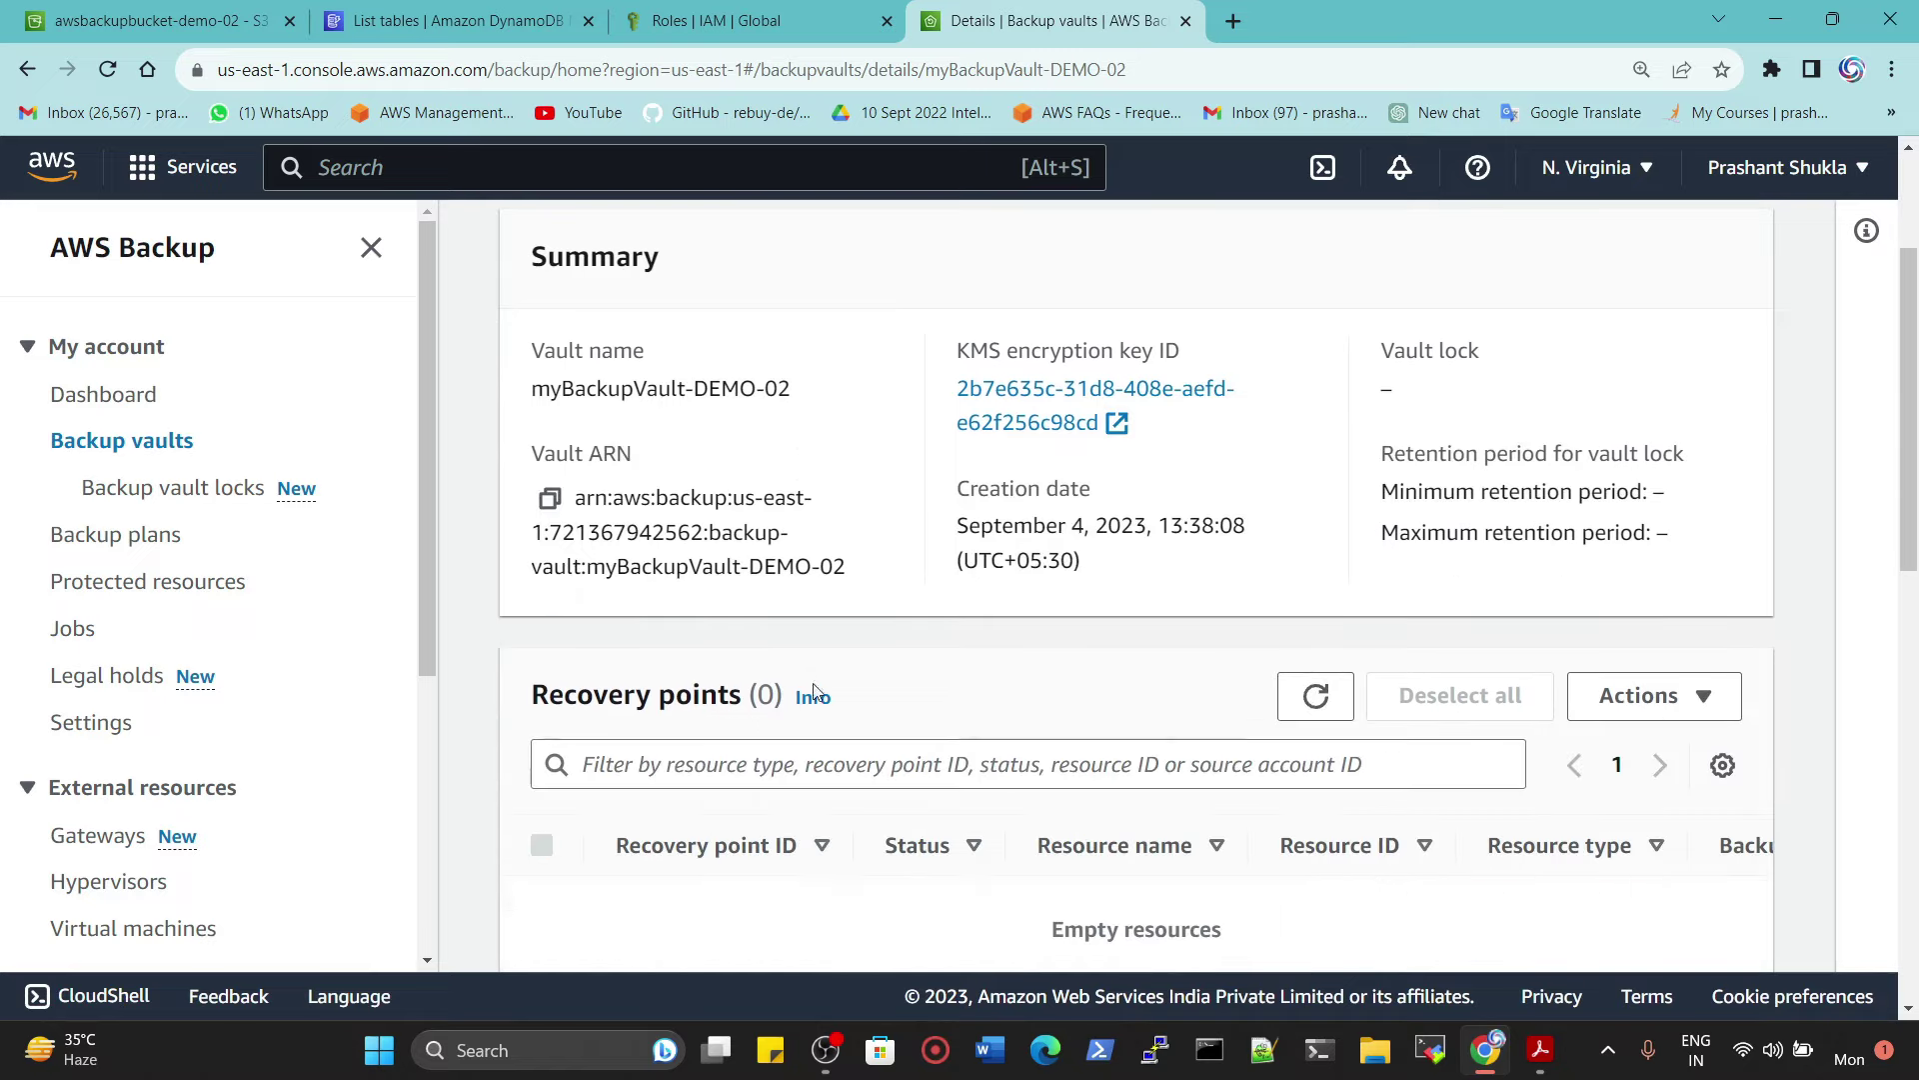
scroll(1084, 428, down, 4)
scroll(540, 412, up, 3)
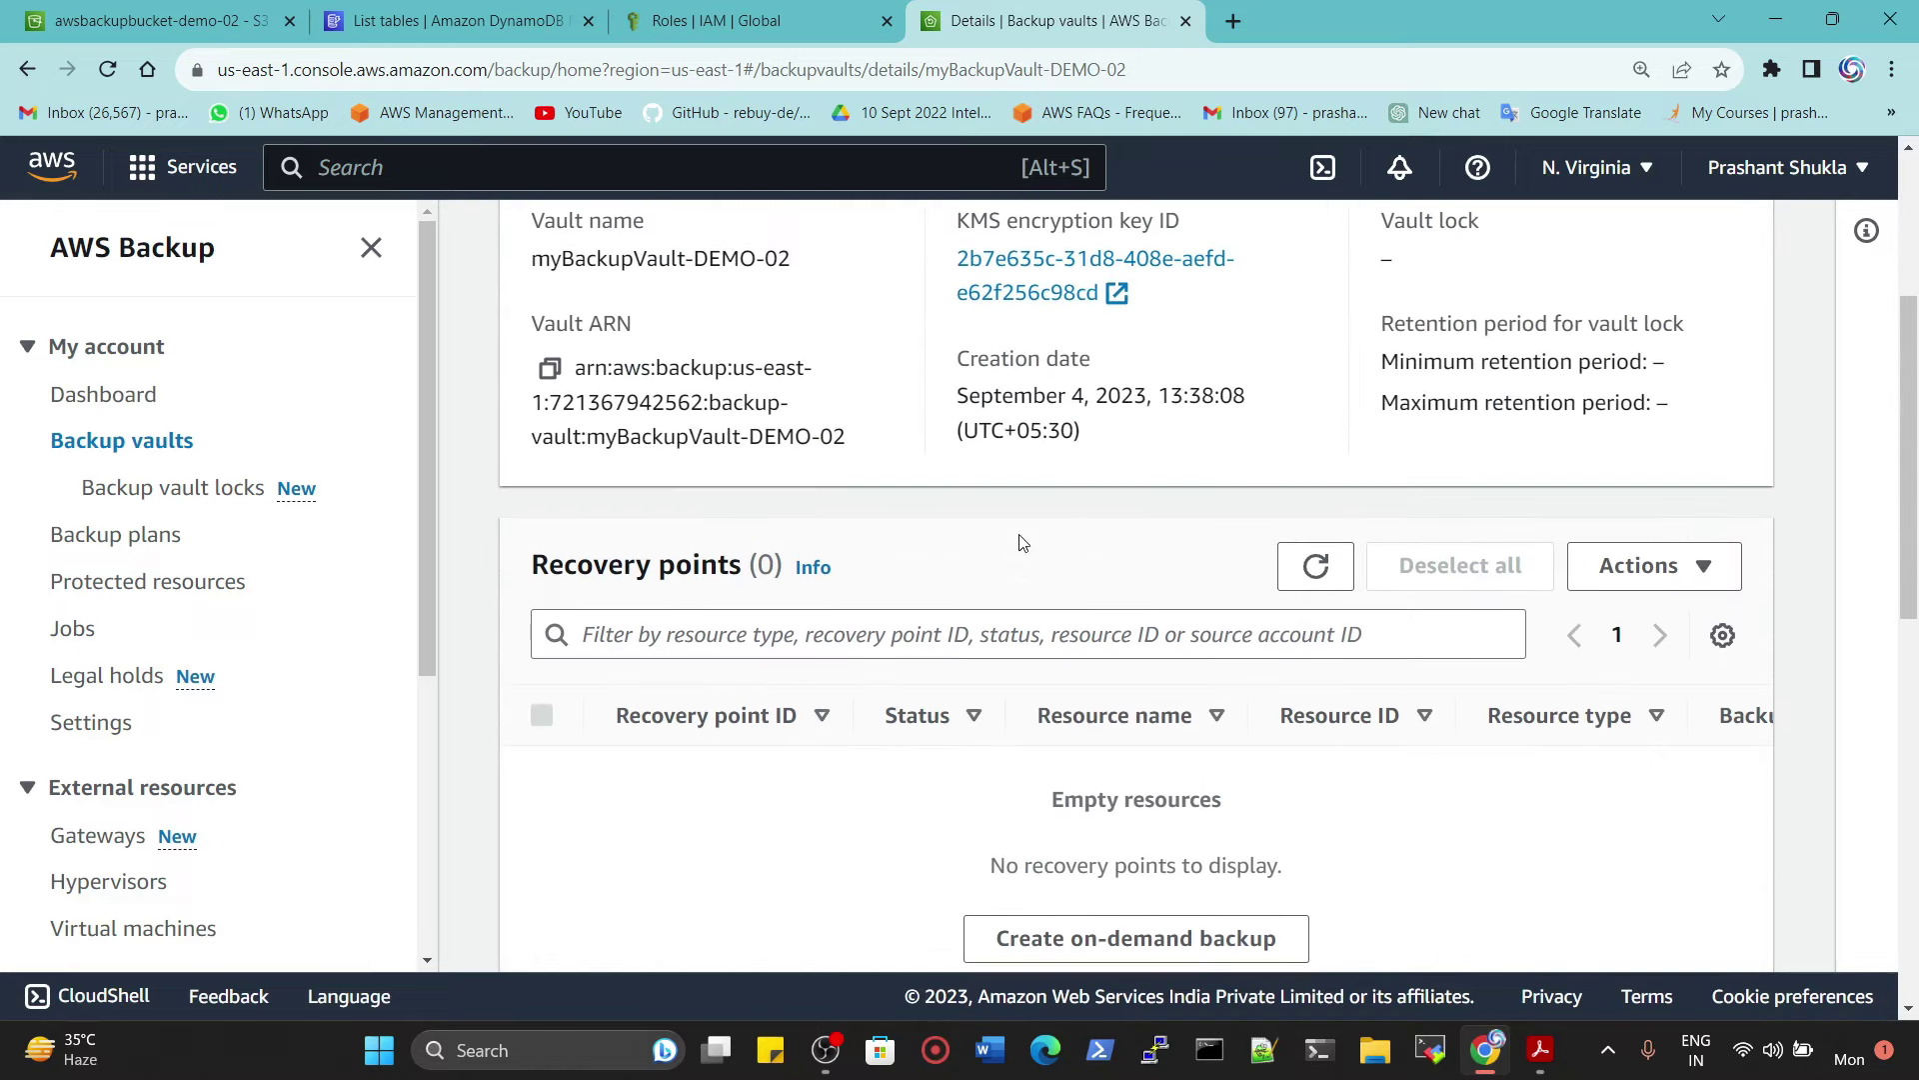
scroll(771, 560, up, 2)
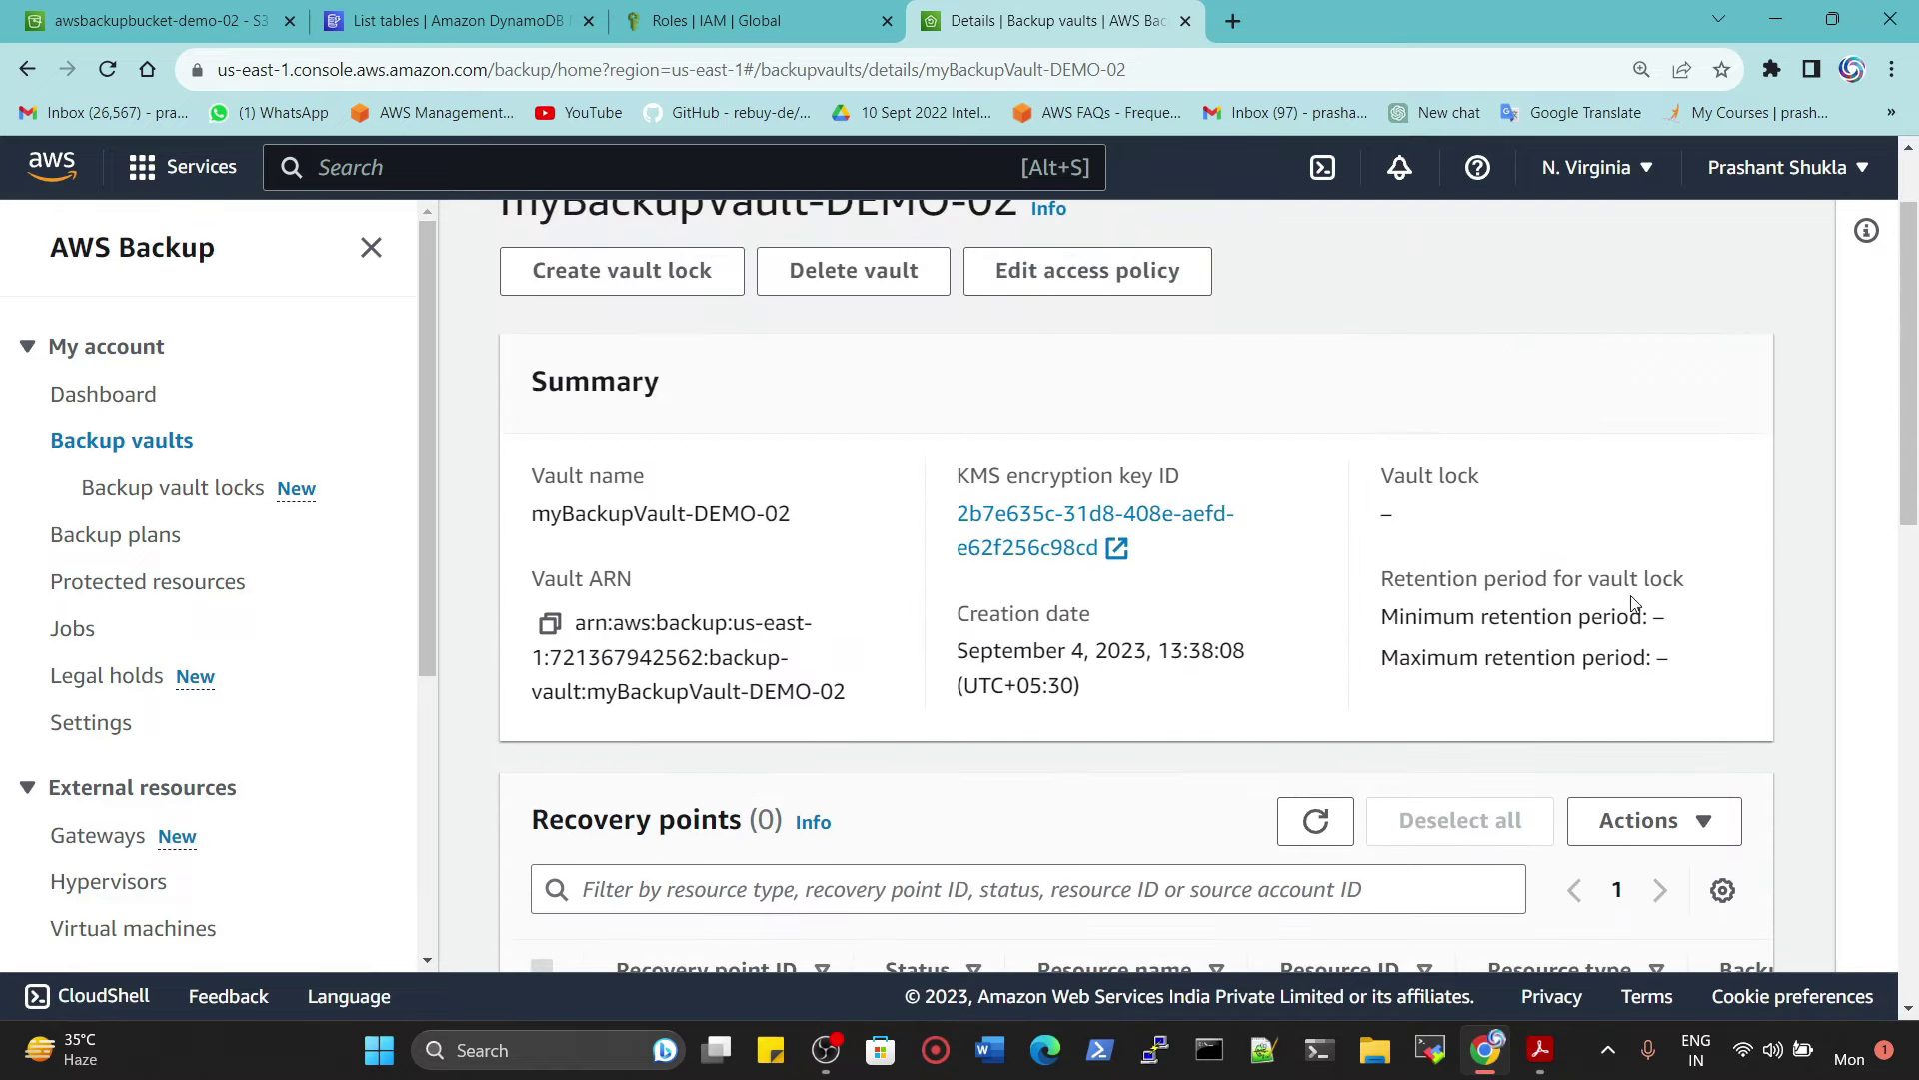
scroll(1603, 540, down, 3)
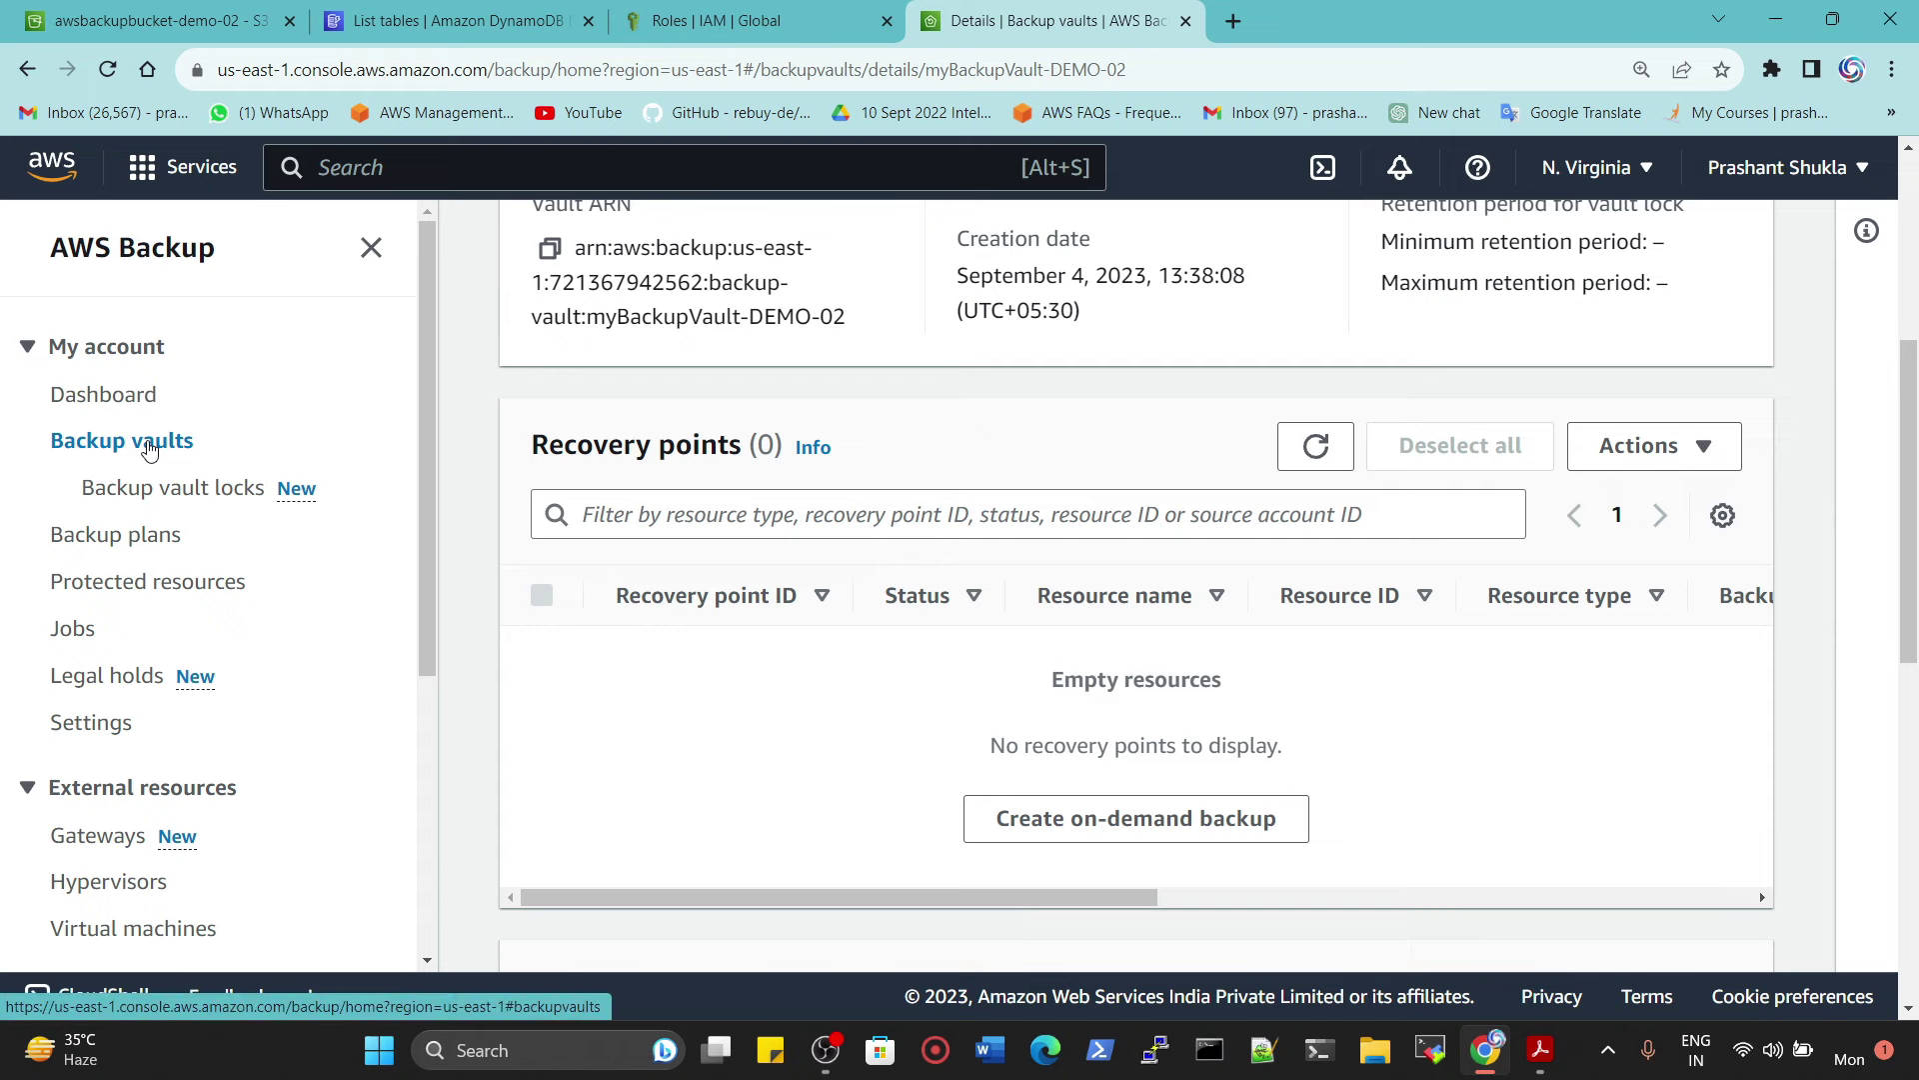
Step: Start a backup plan built from scratch and paste the existing demo plan's name, myBackupPlan-DEMO-01, as its name
click(116, 537)
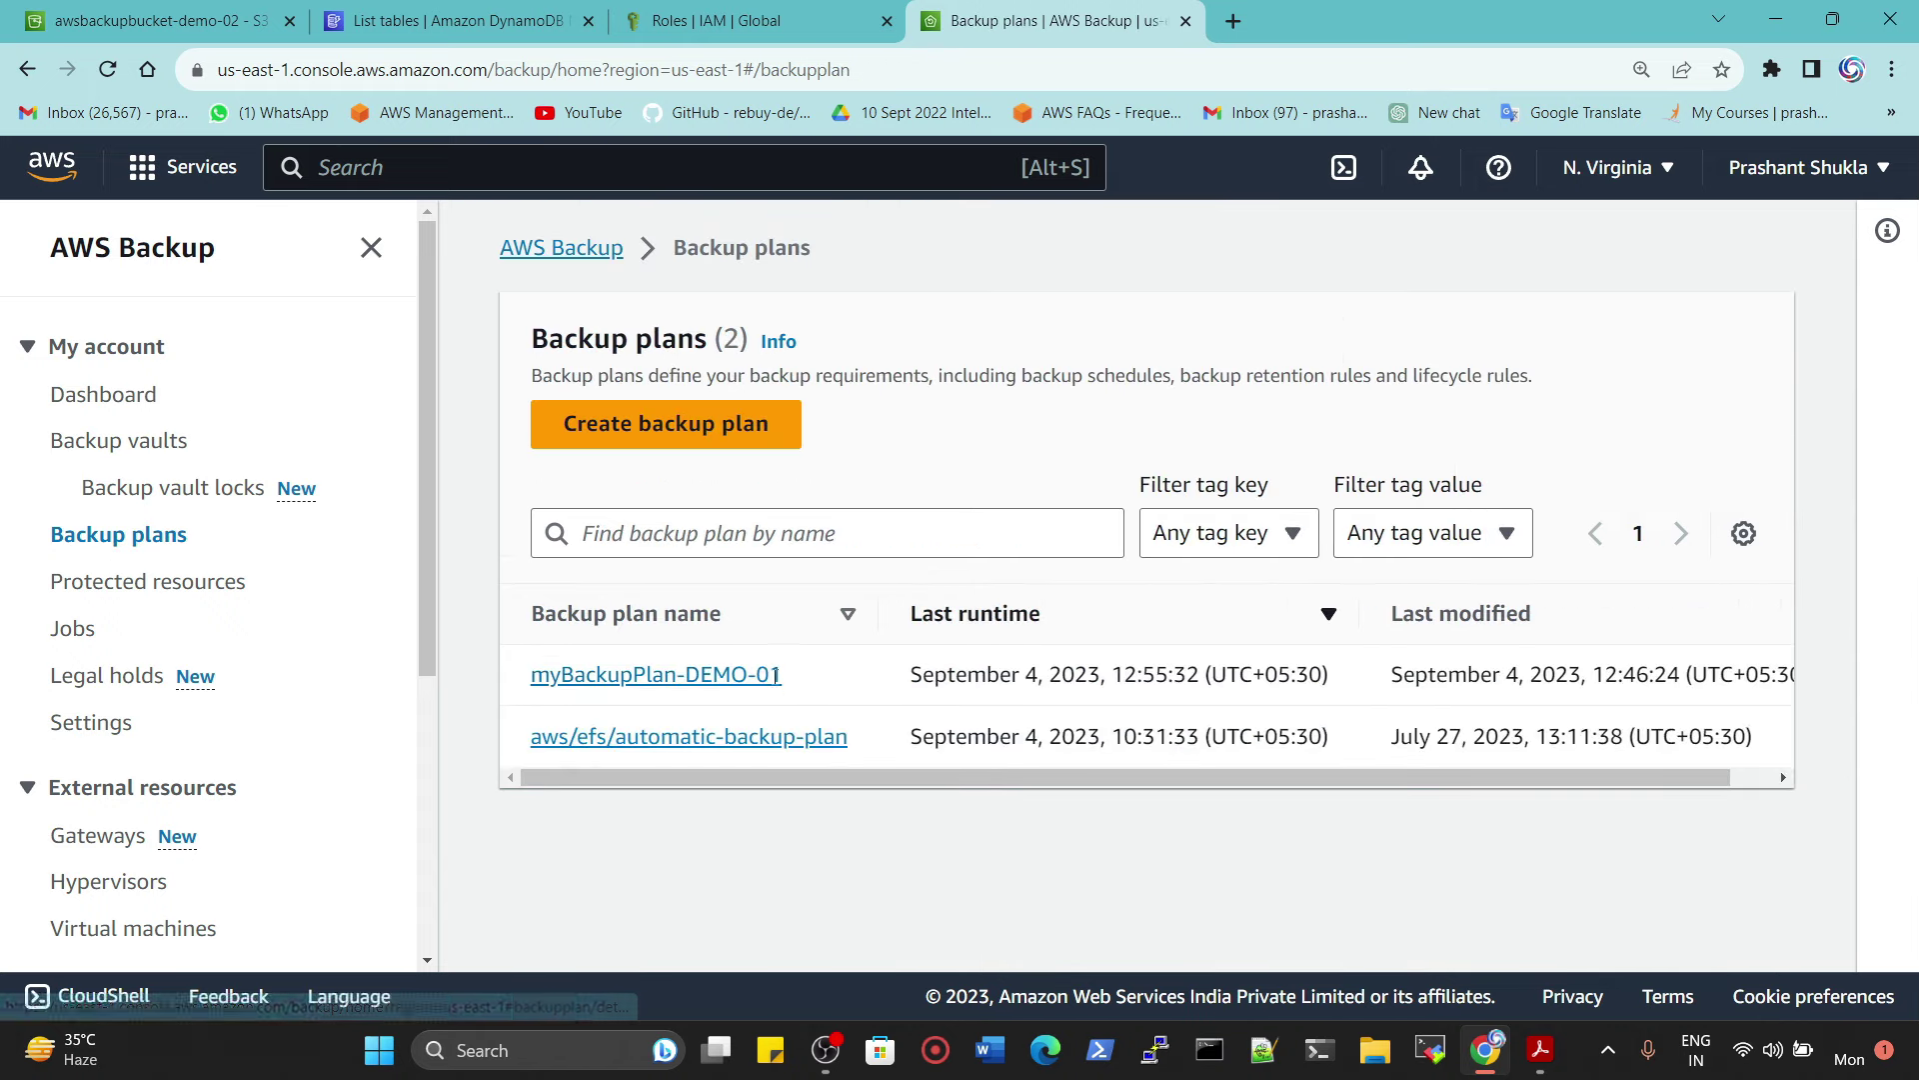
drag(804, 675, 528, 702)
key(ctrl+c)
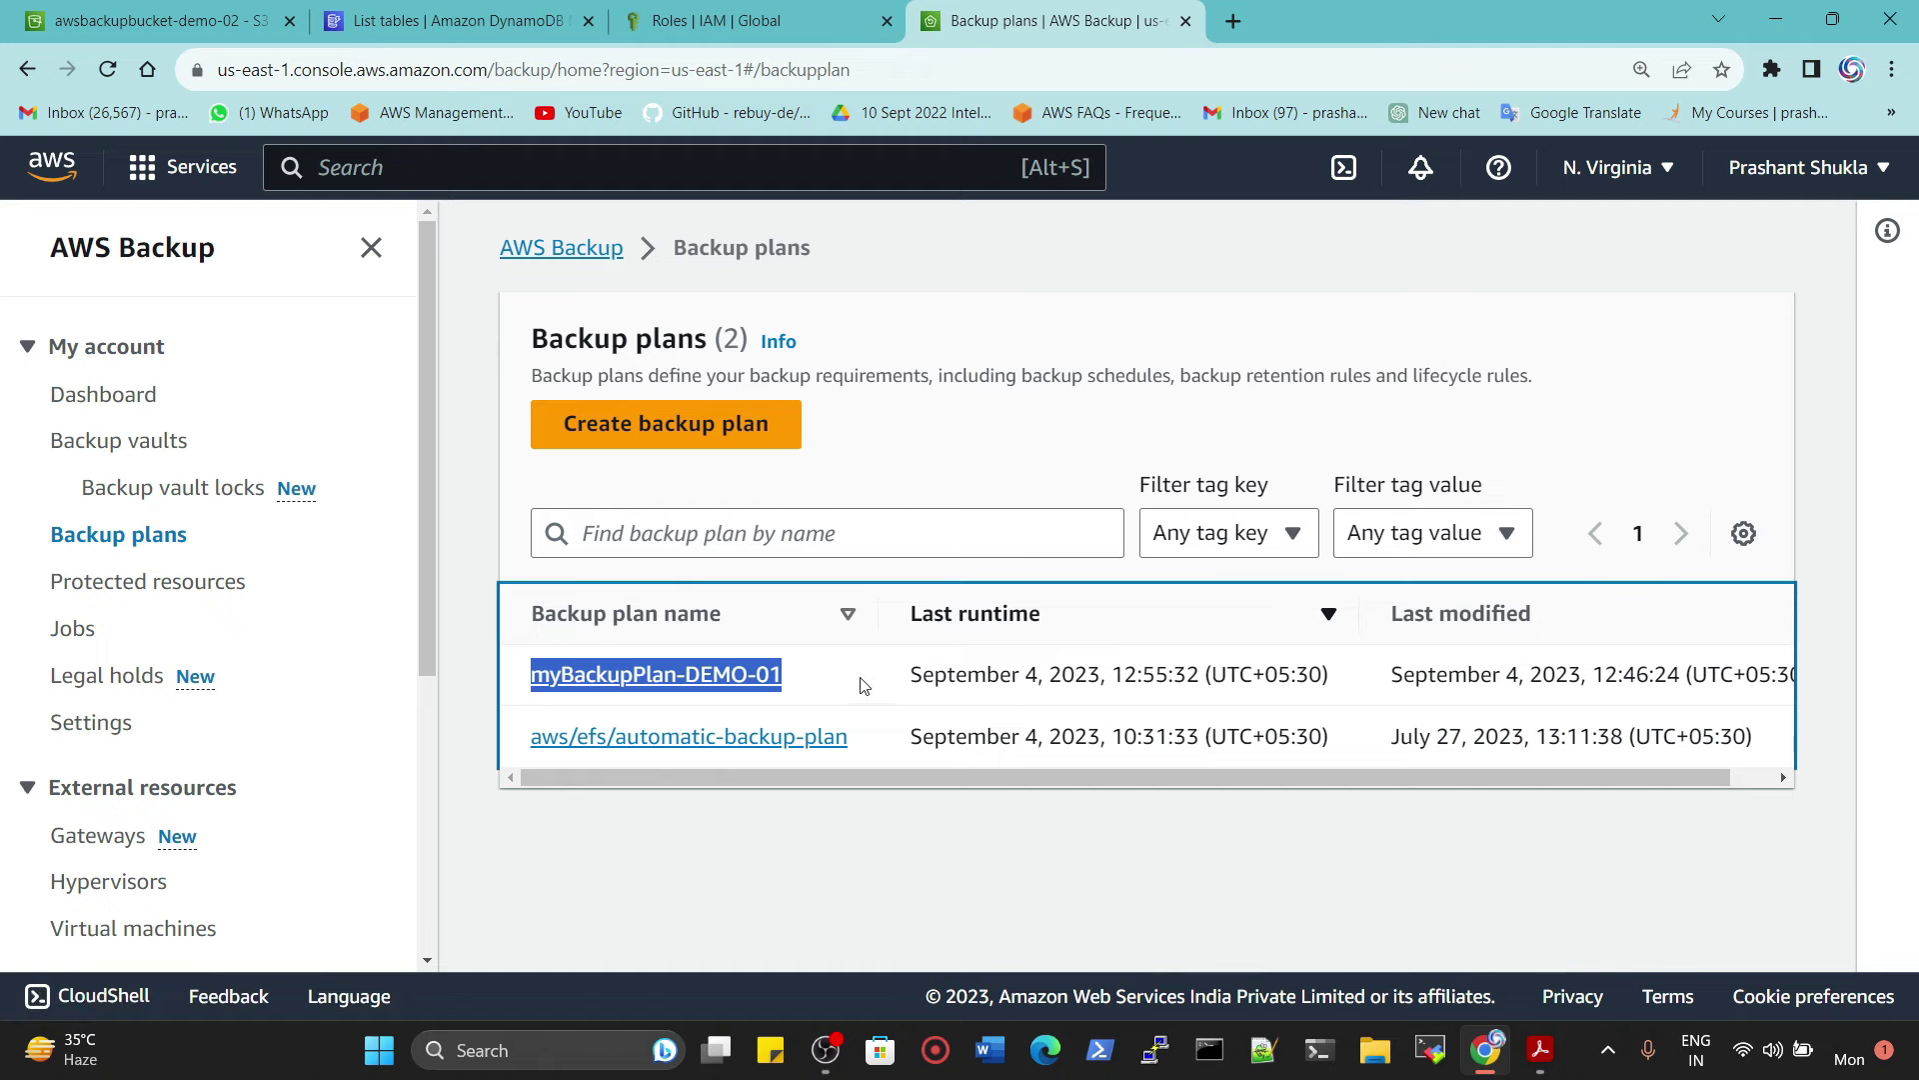
click(760, 425)
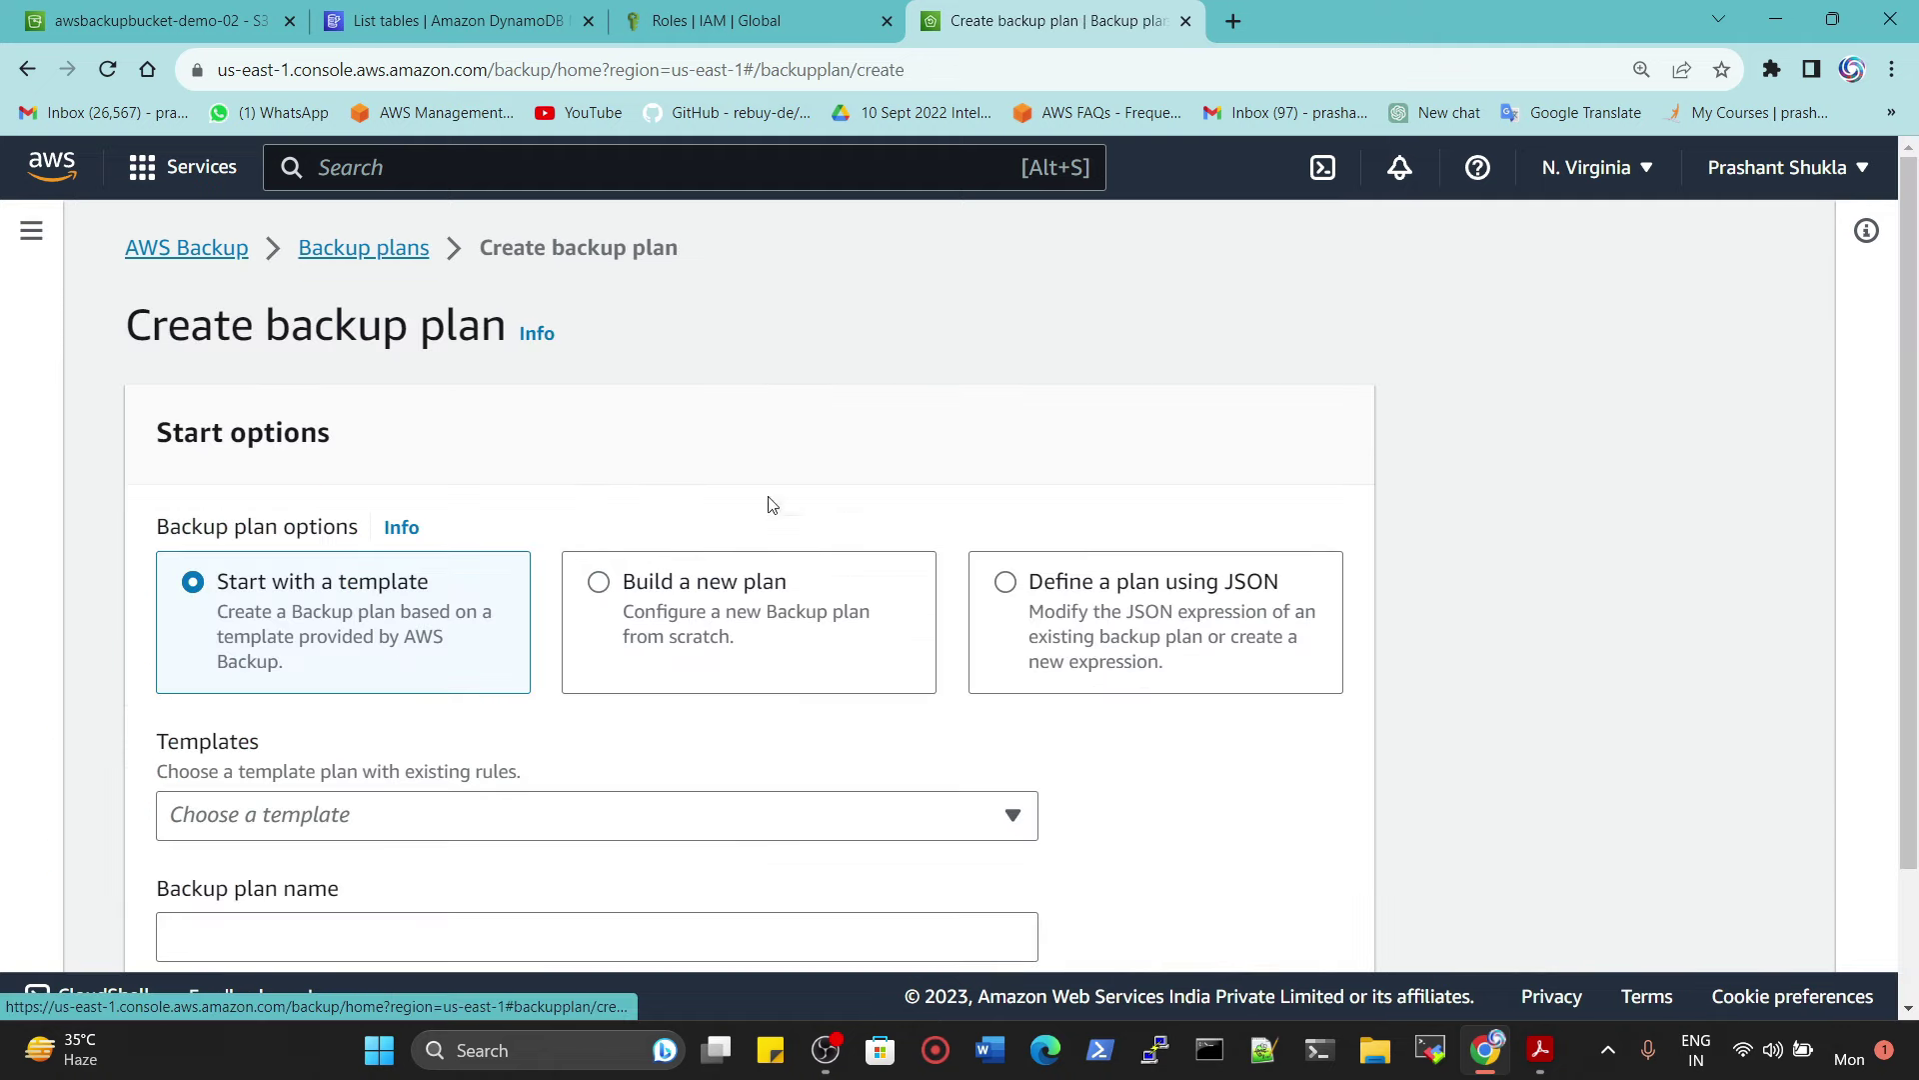
click(752, 614)
scroll(394, 573, down, 2)
click(330, 544)
key(ctrl+v)
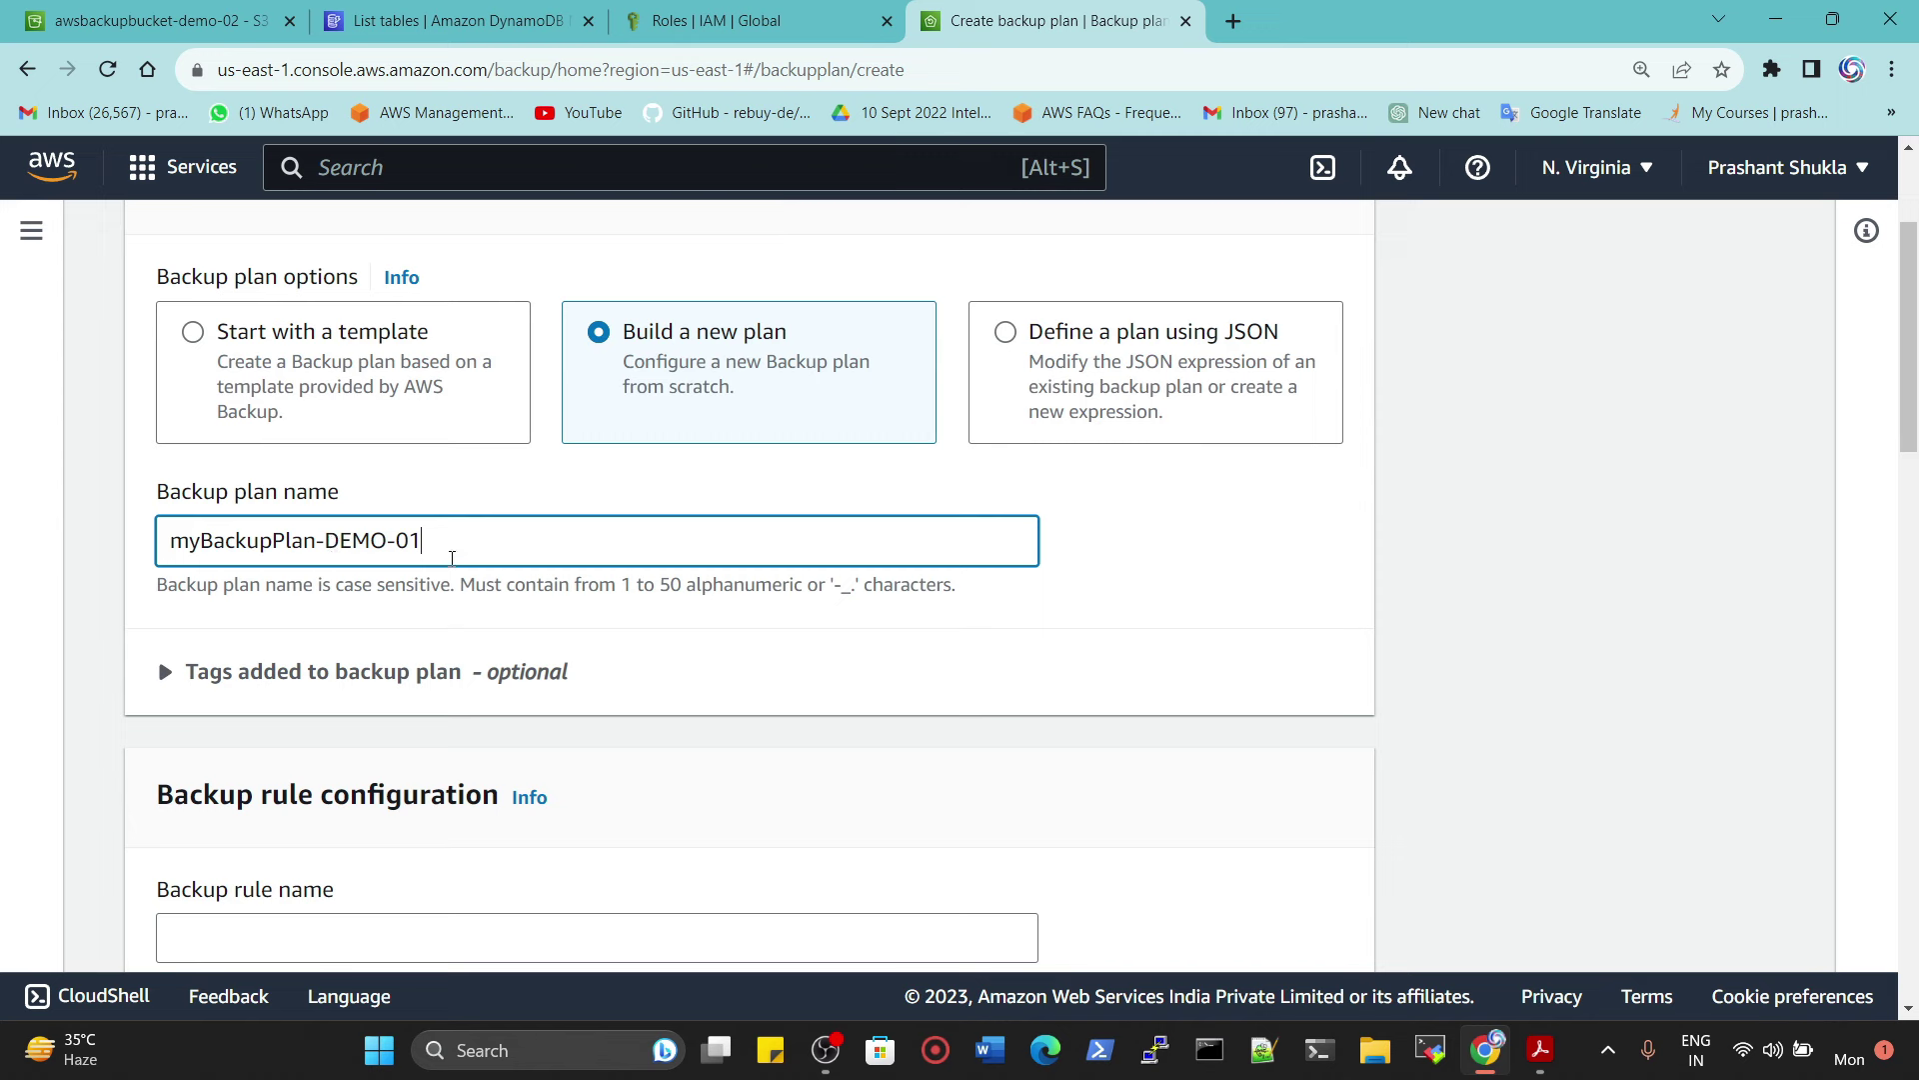
Step: Name the plan's backup rule BackupRule-02
scroll(441, 638, down, 2)
click(436, 676)
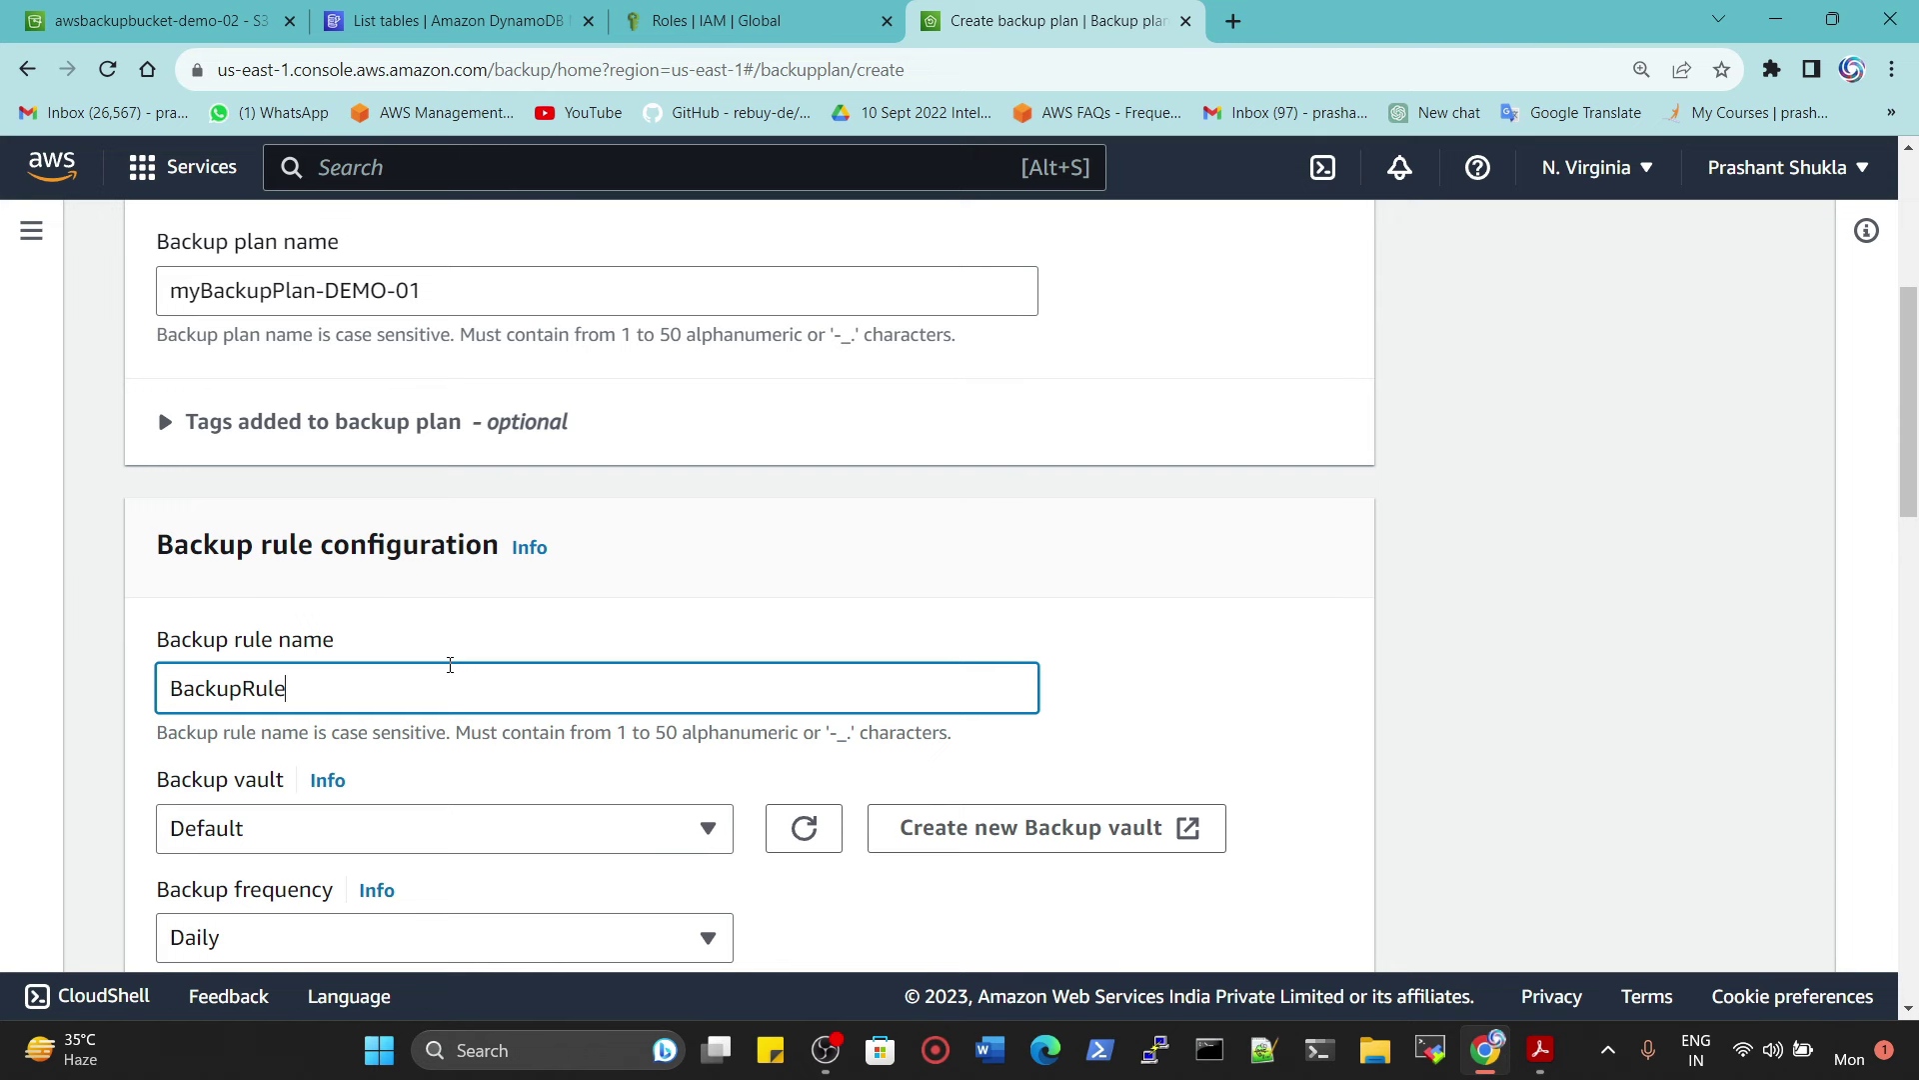
scroll(424, 713, down, 2)
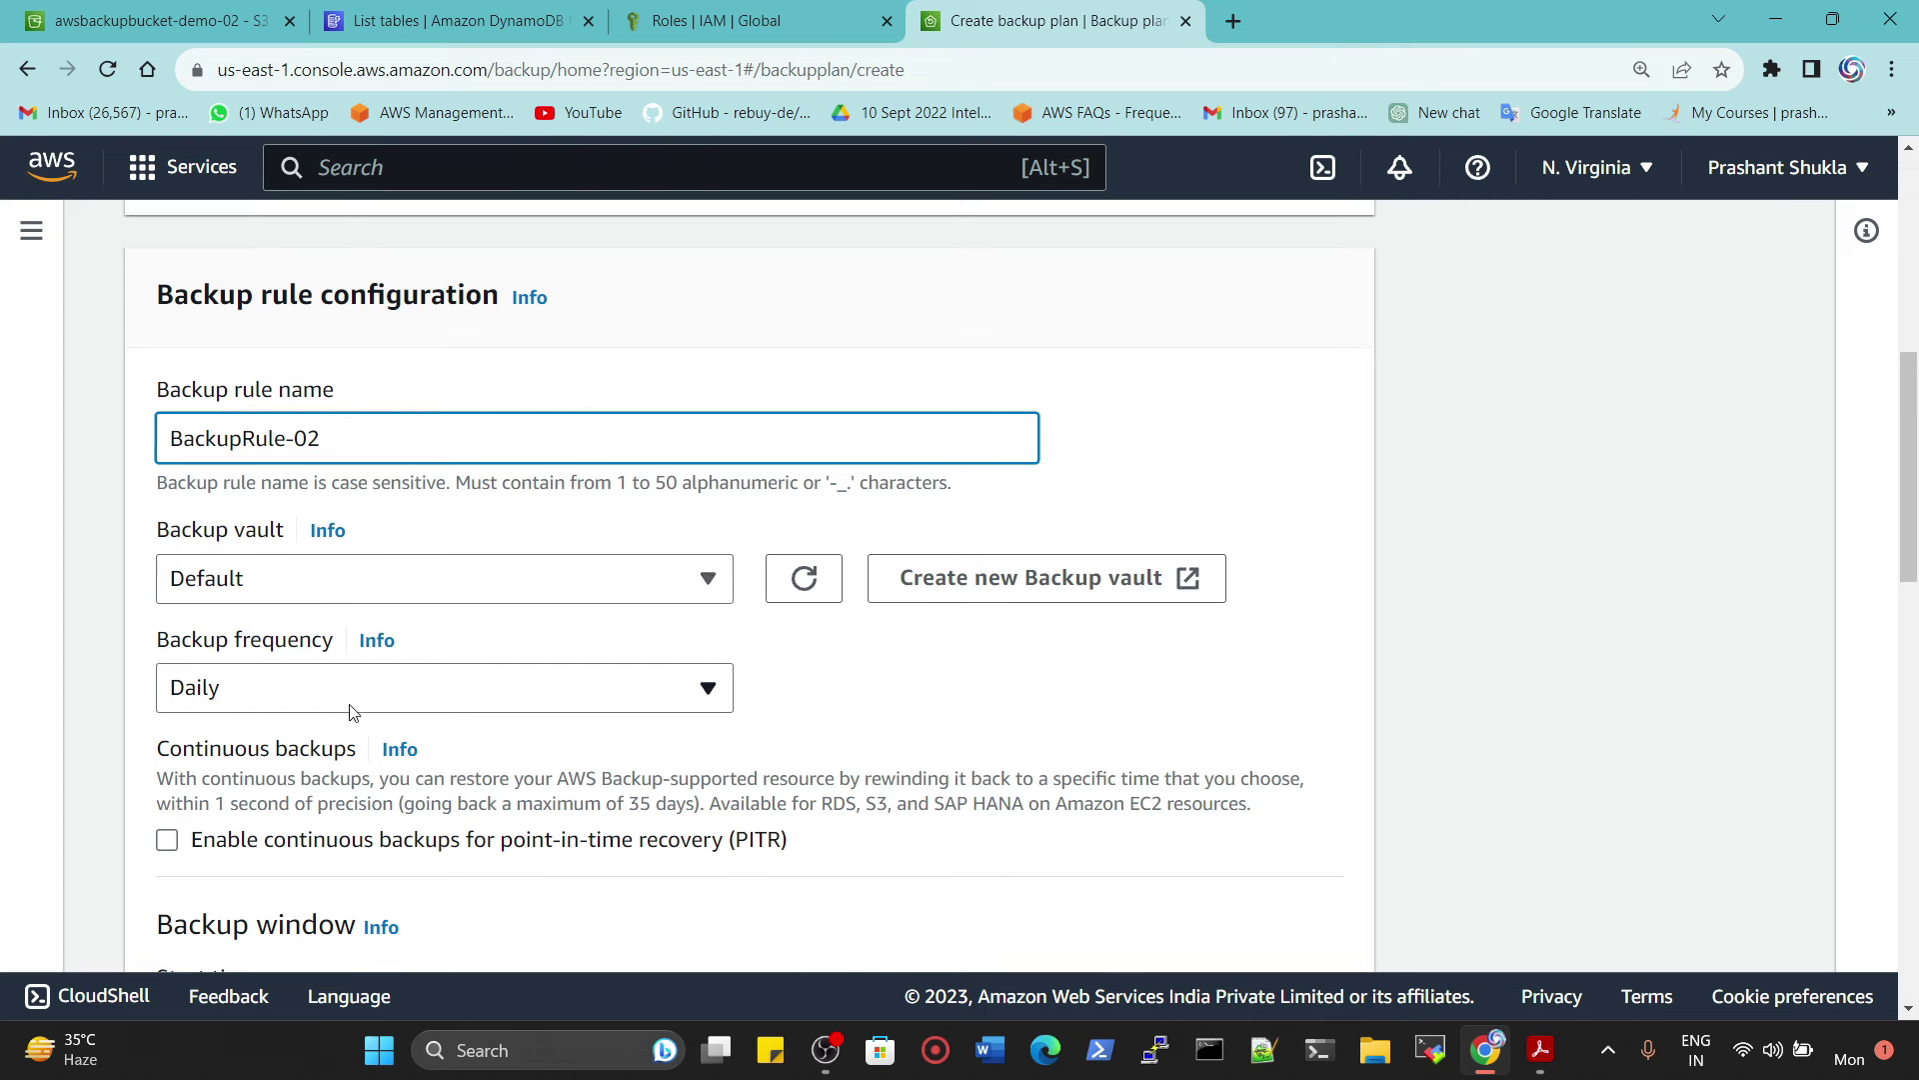
Step: Look up the current local time with a web search for "time" in a separate browser tab
scroll(353, 712, down, 3)
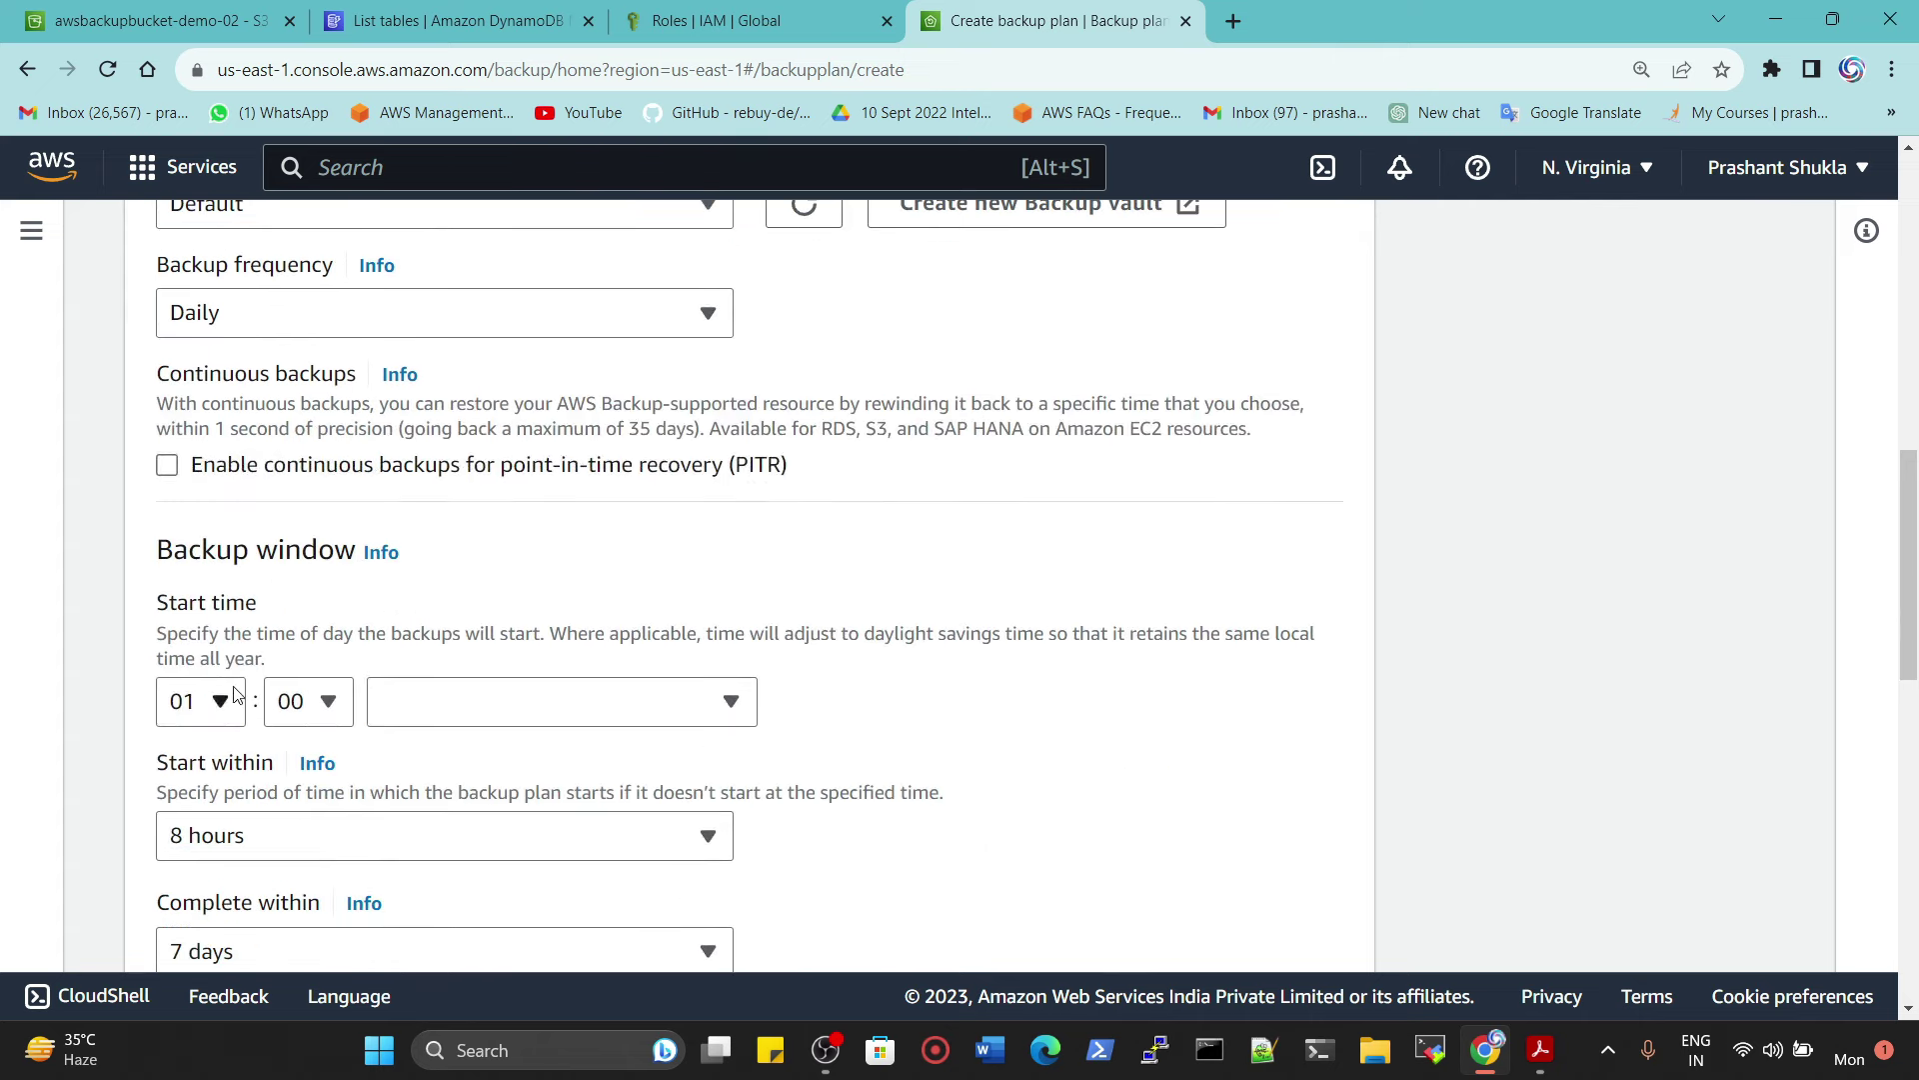
click(1232, 34)
text(time)
key(Return)
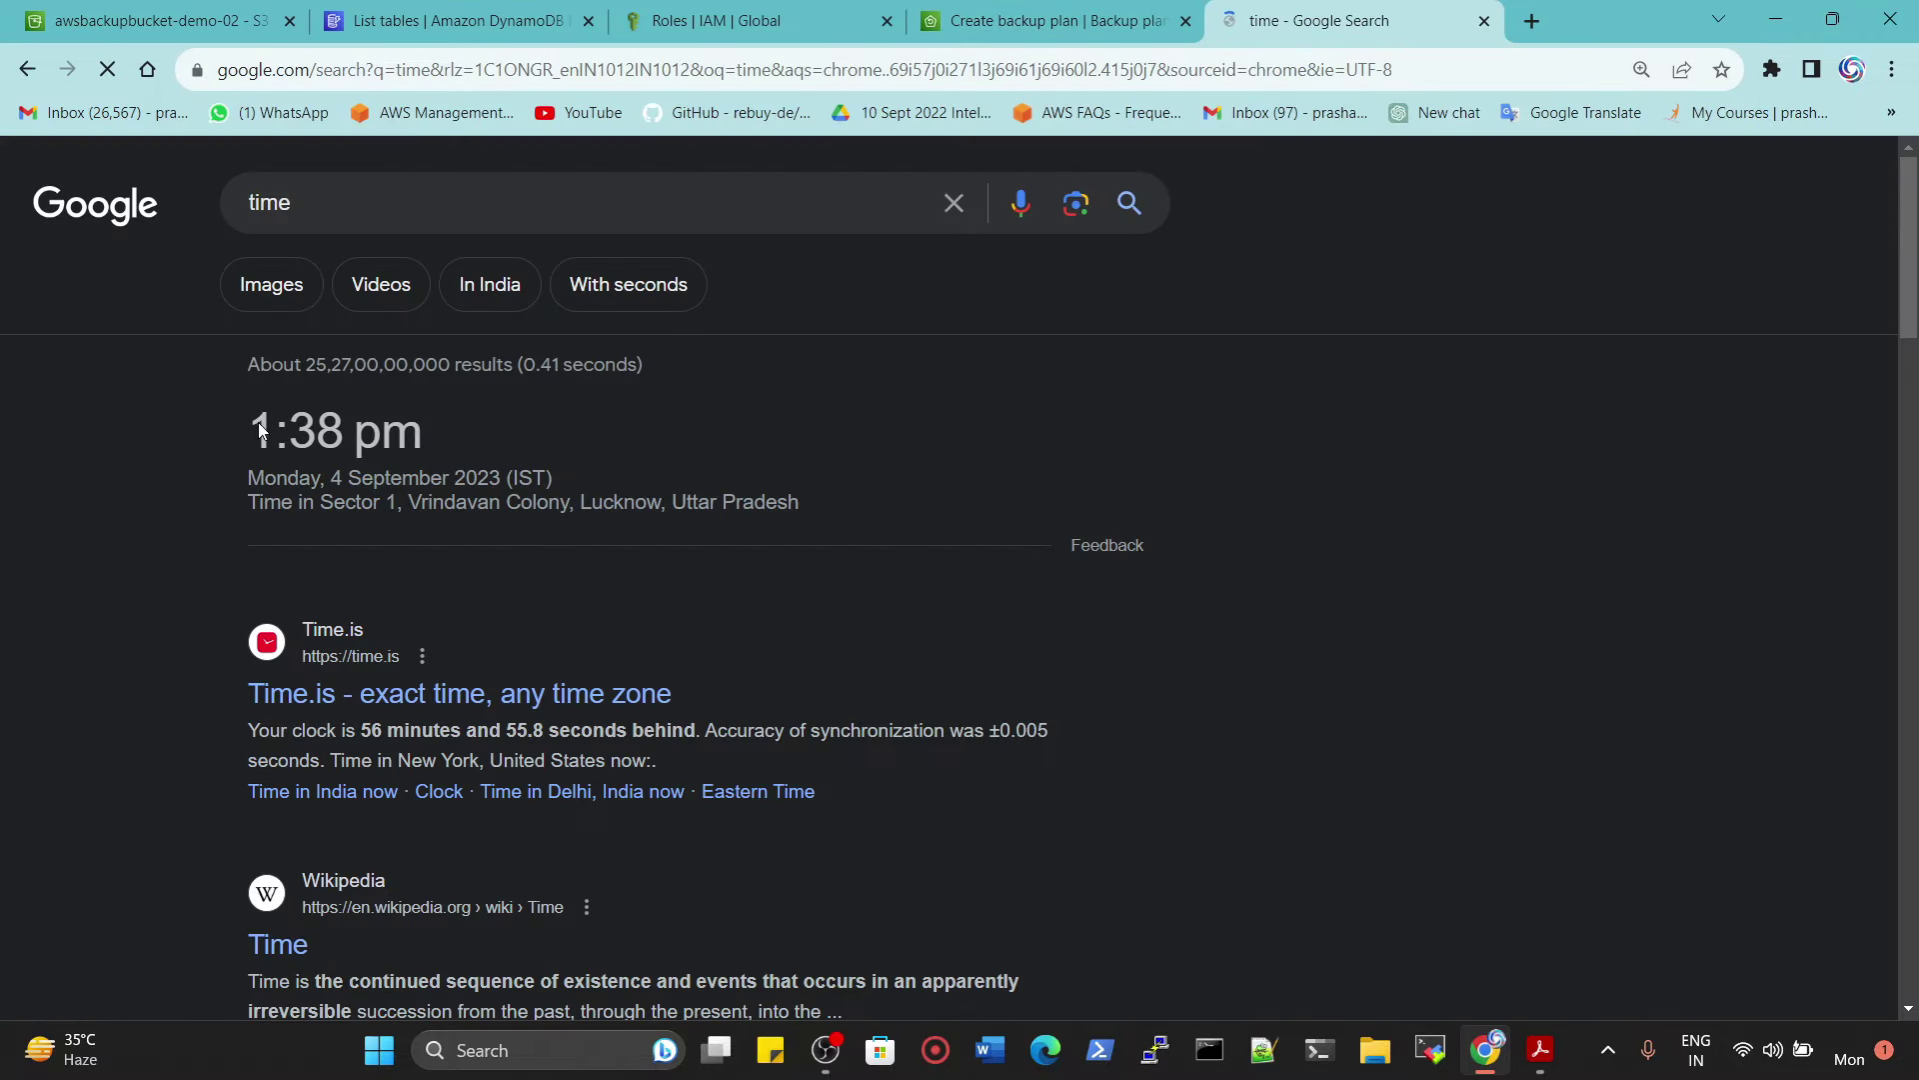
drag(257, 428, 524, 442)
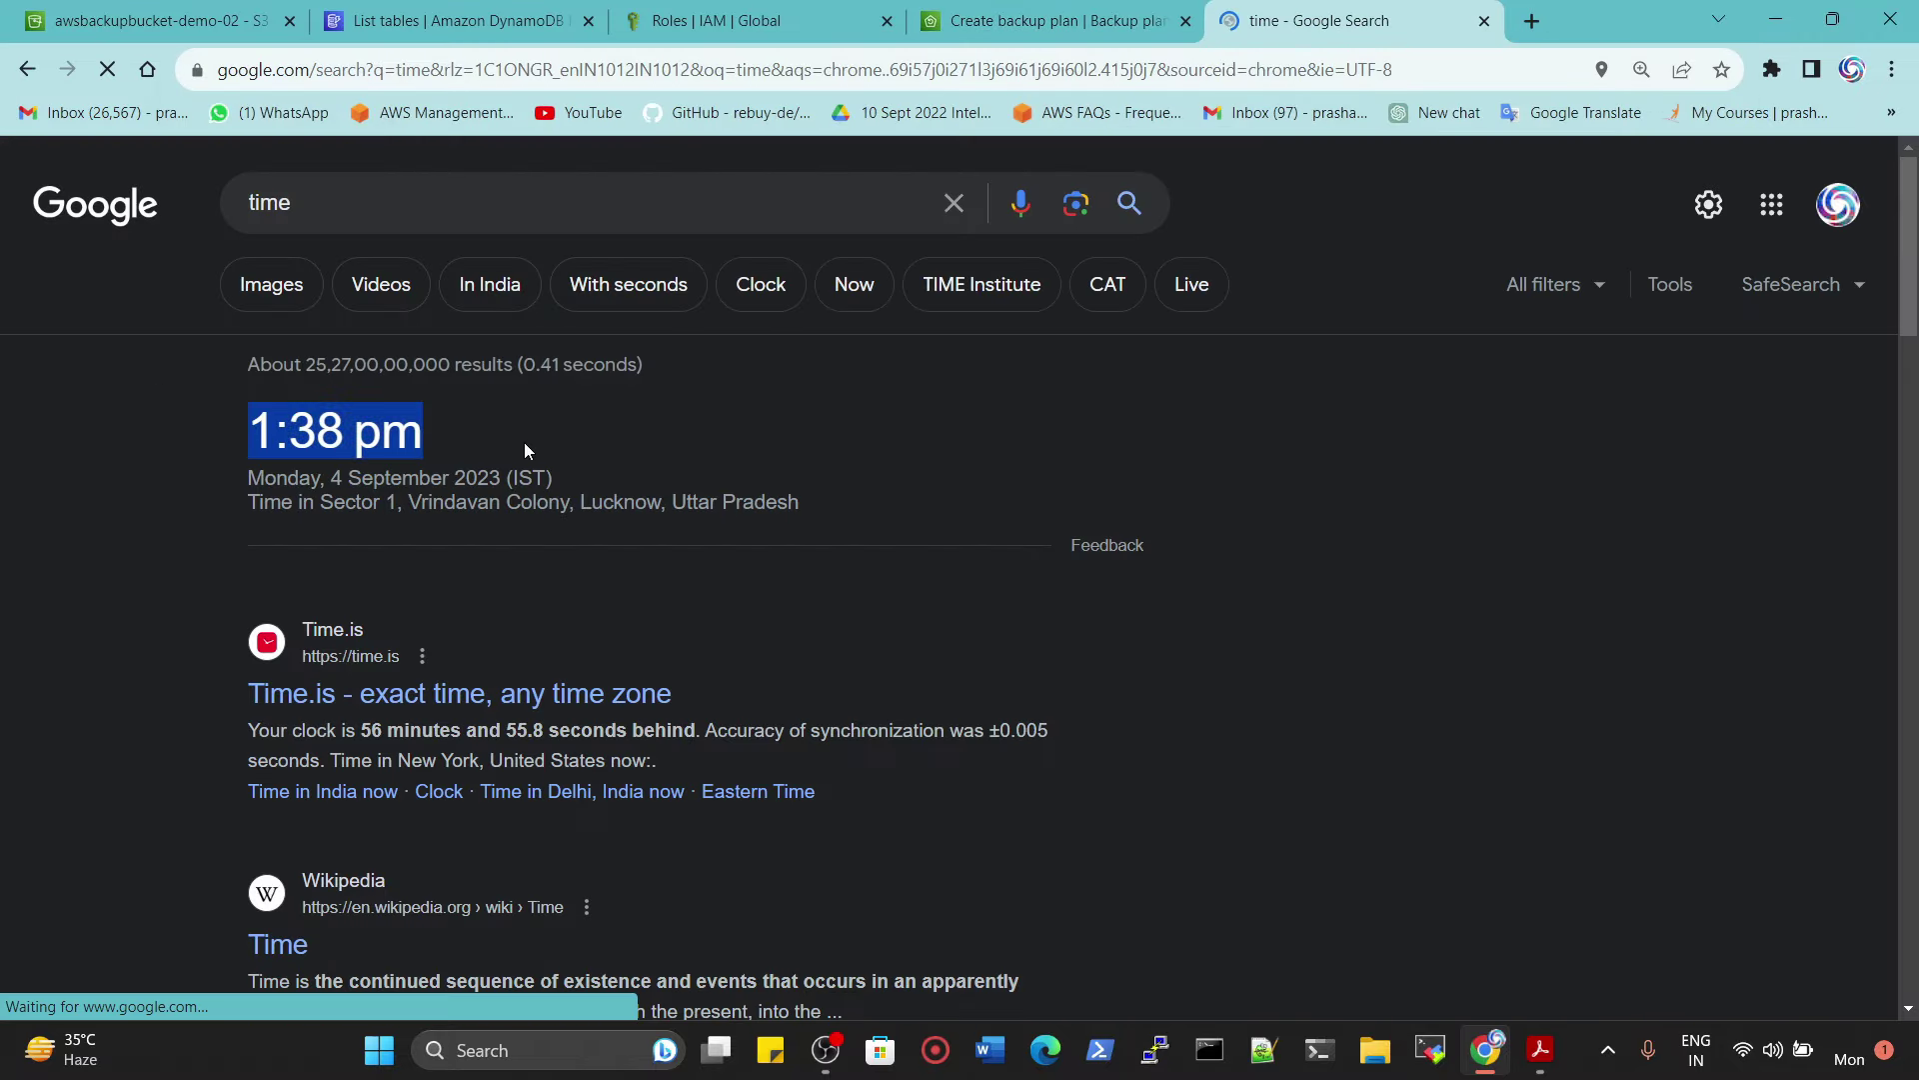
Step: Return to the backup plan form and set the backup window's start time to 13:43
click(1042, 12)
click(212, 705)
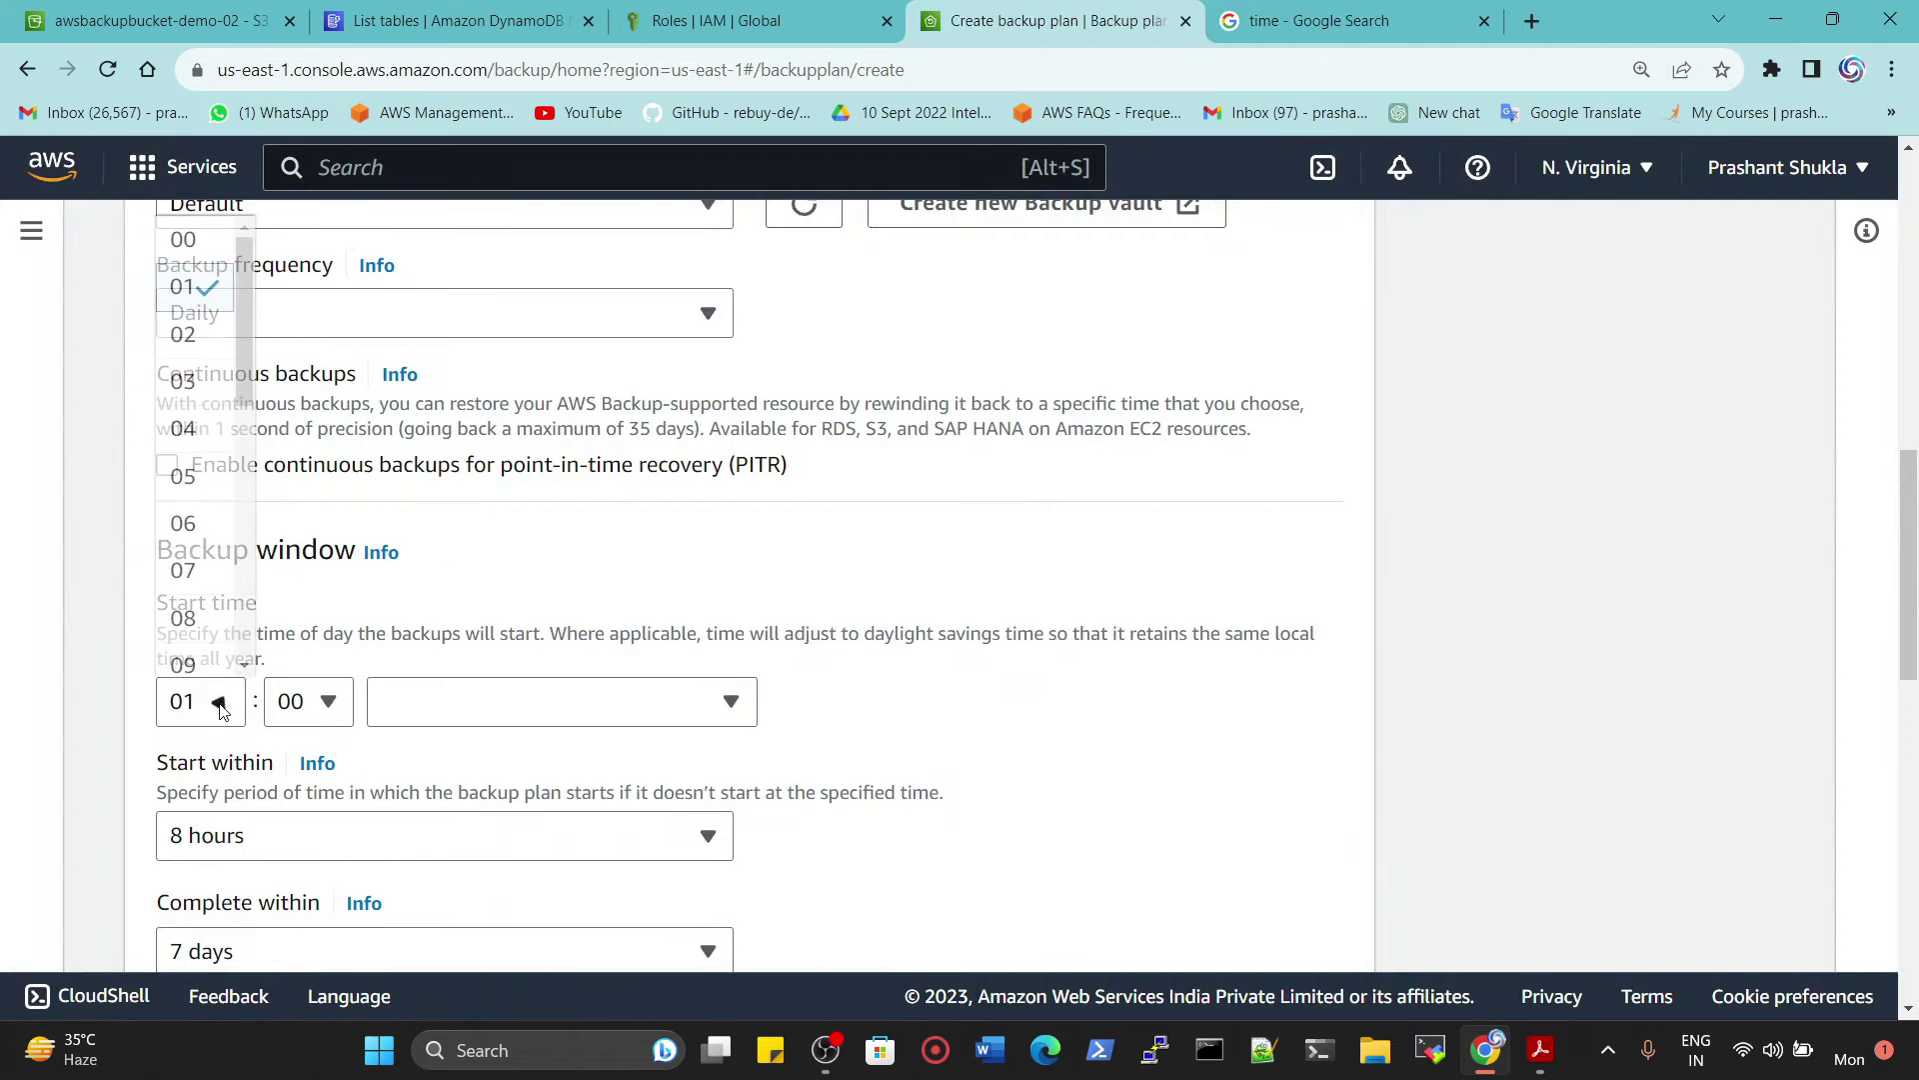
scroll(212, 479, down, 6)
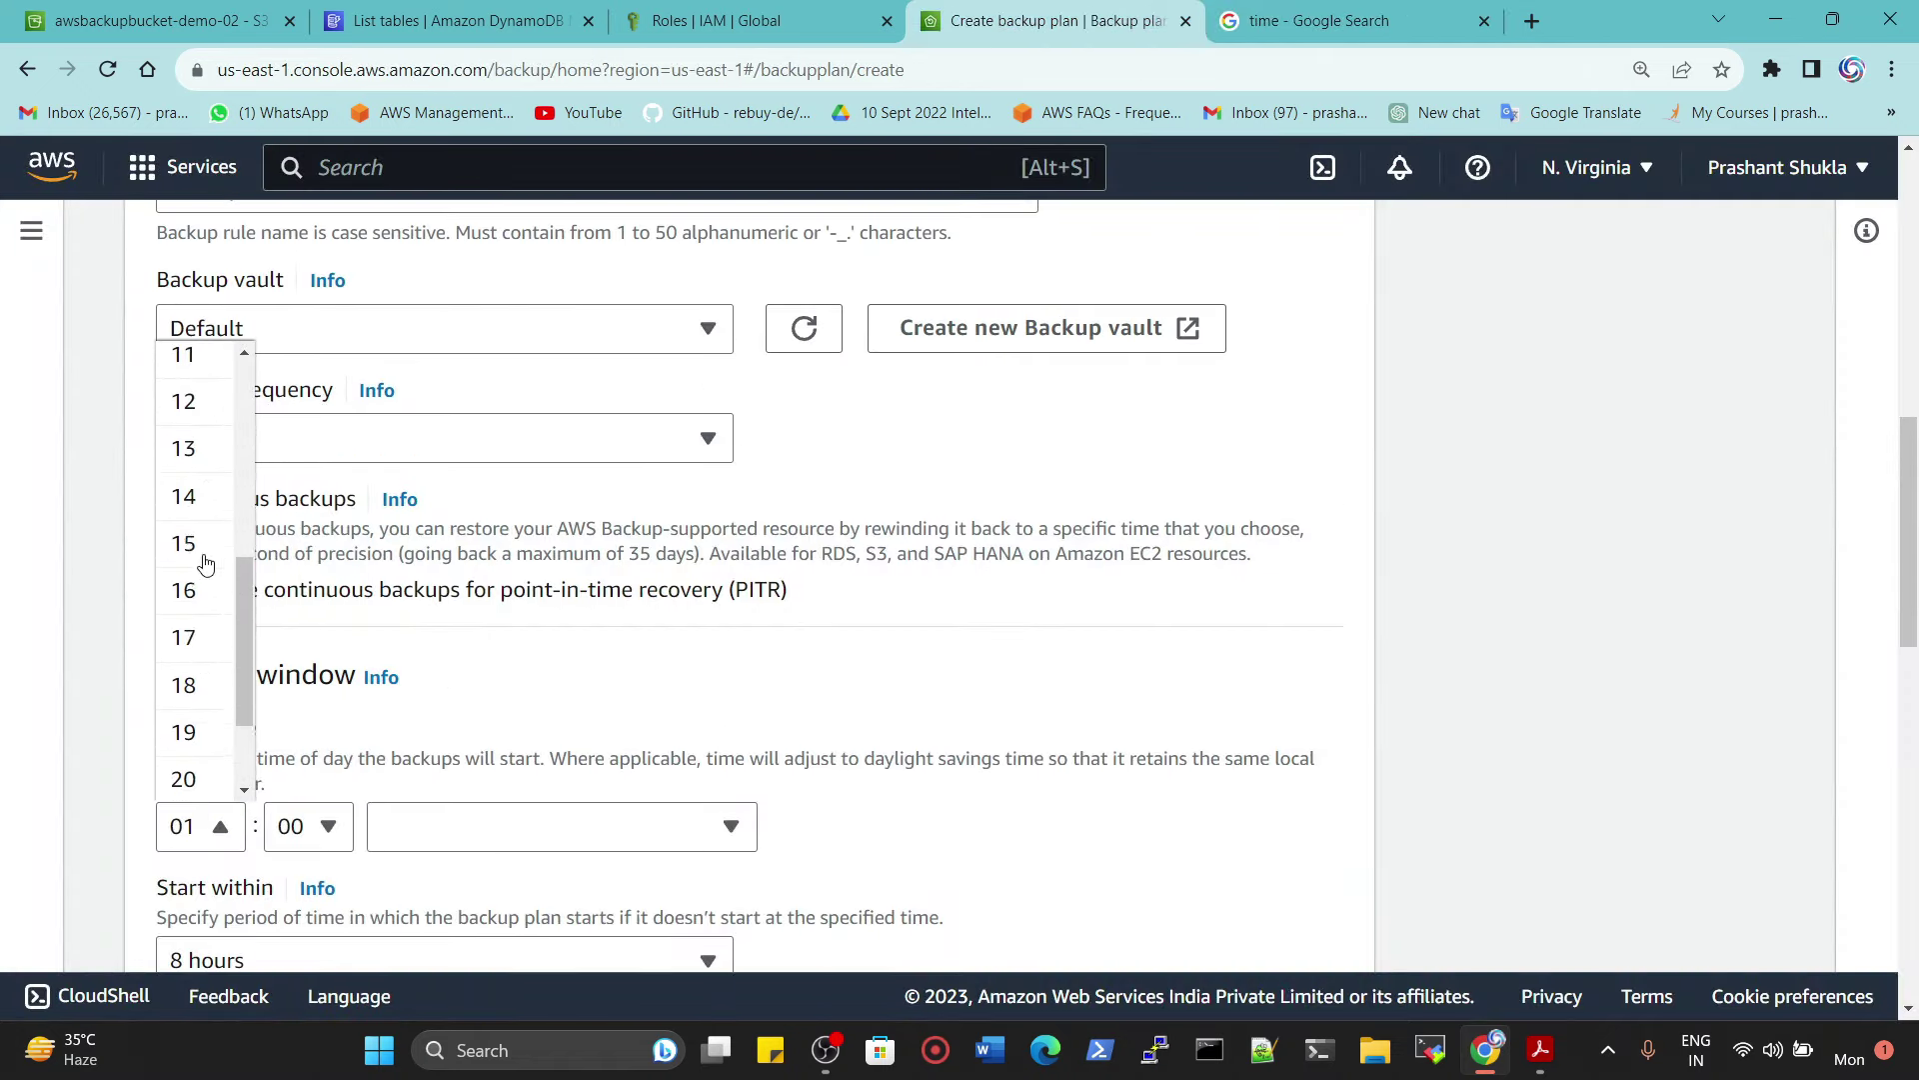
scroll(193, 476, up, 1)
click(193, 470)
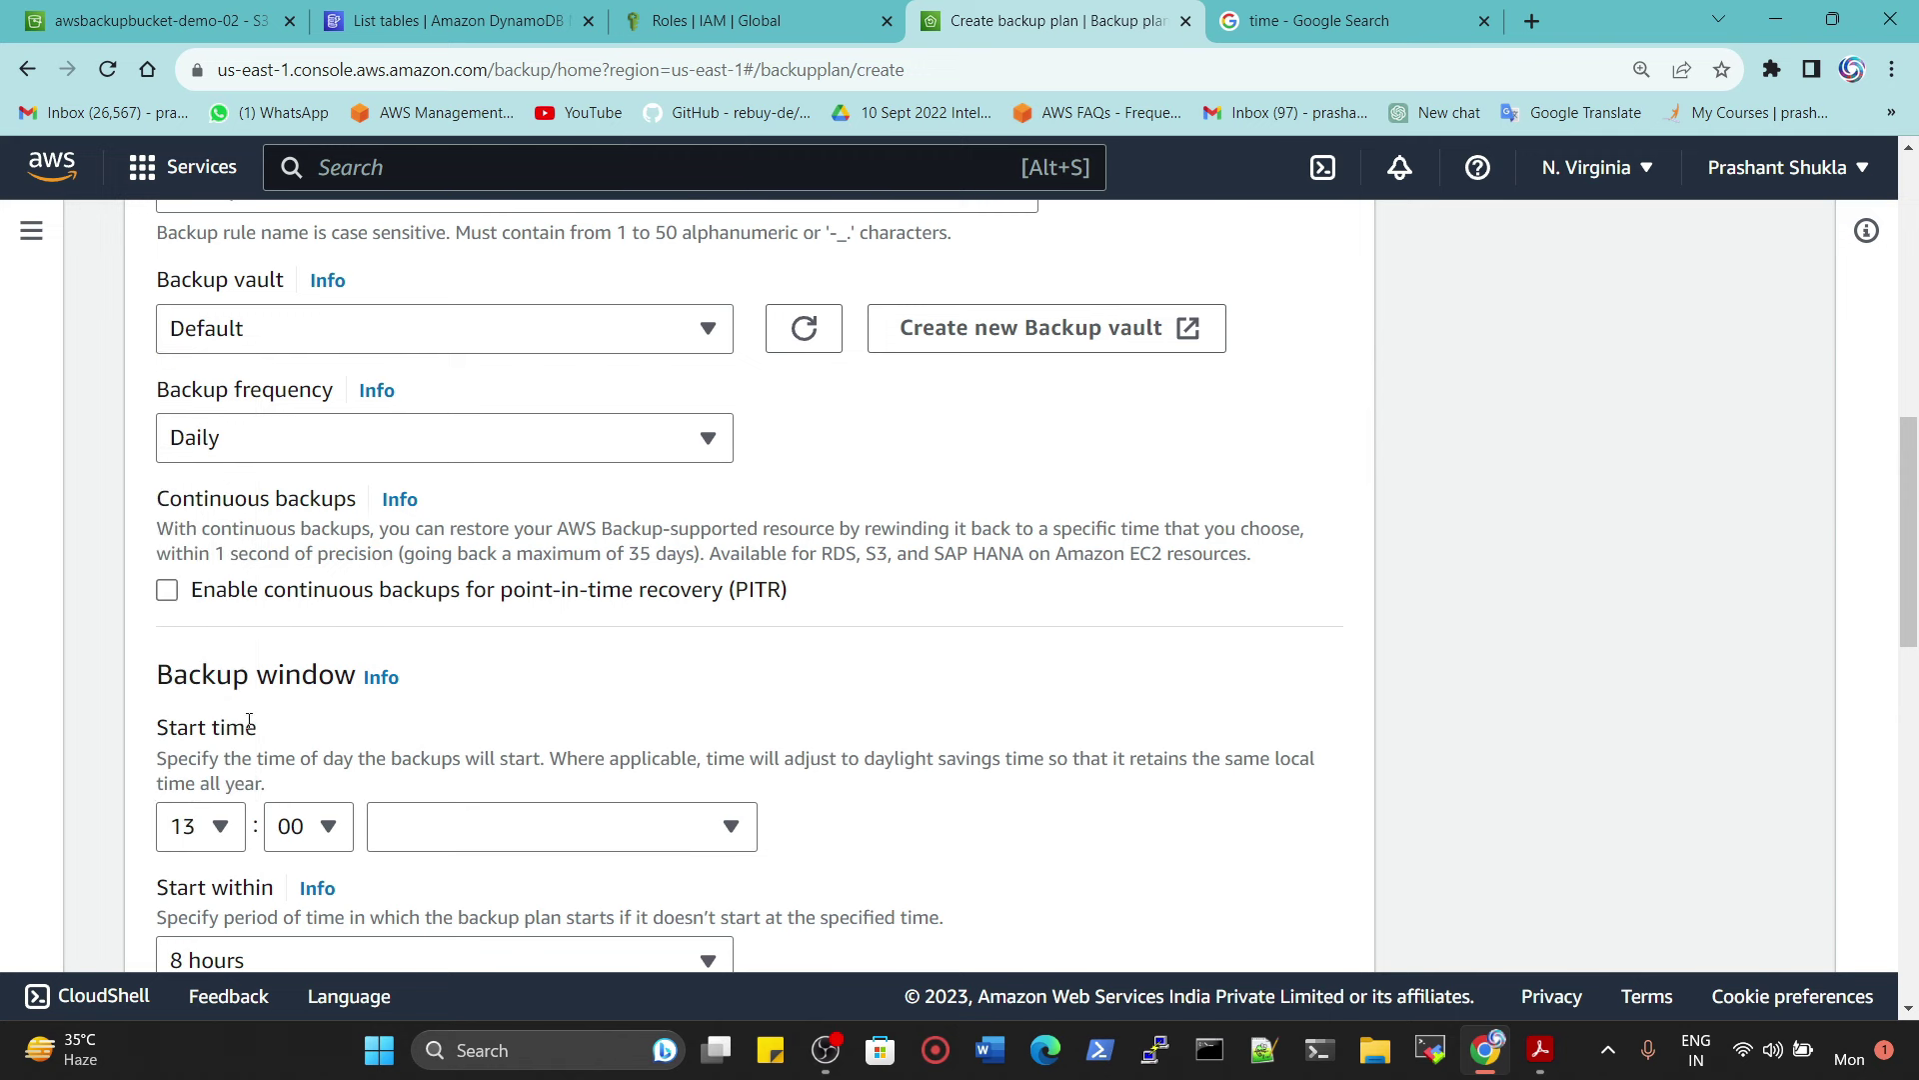
click(316, 833)
scroll(313, 699, down, 8)
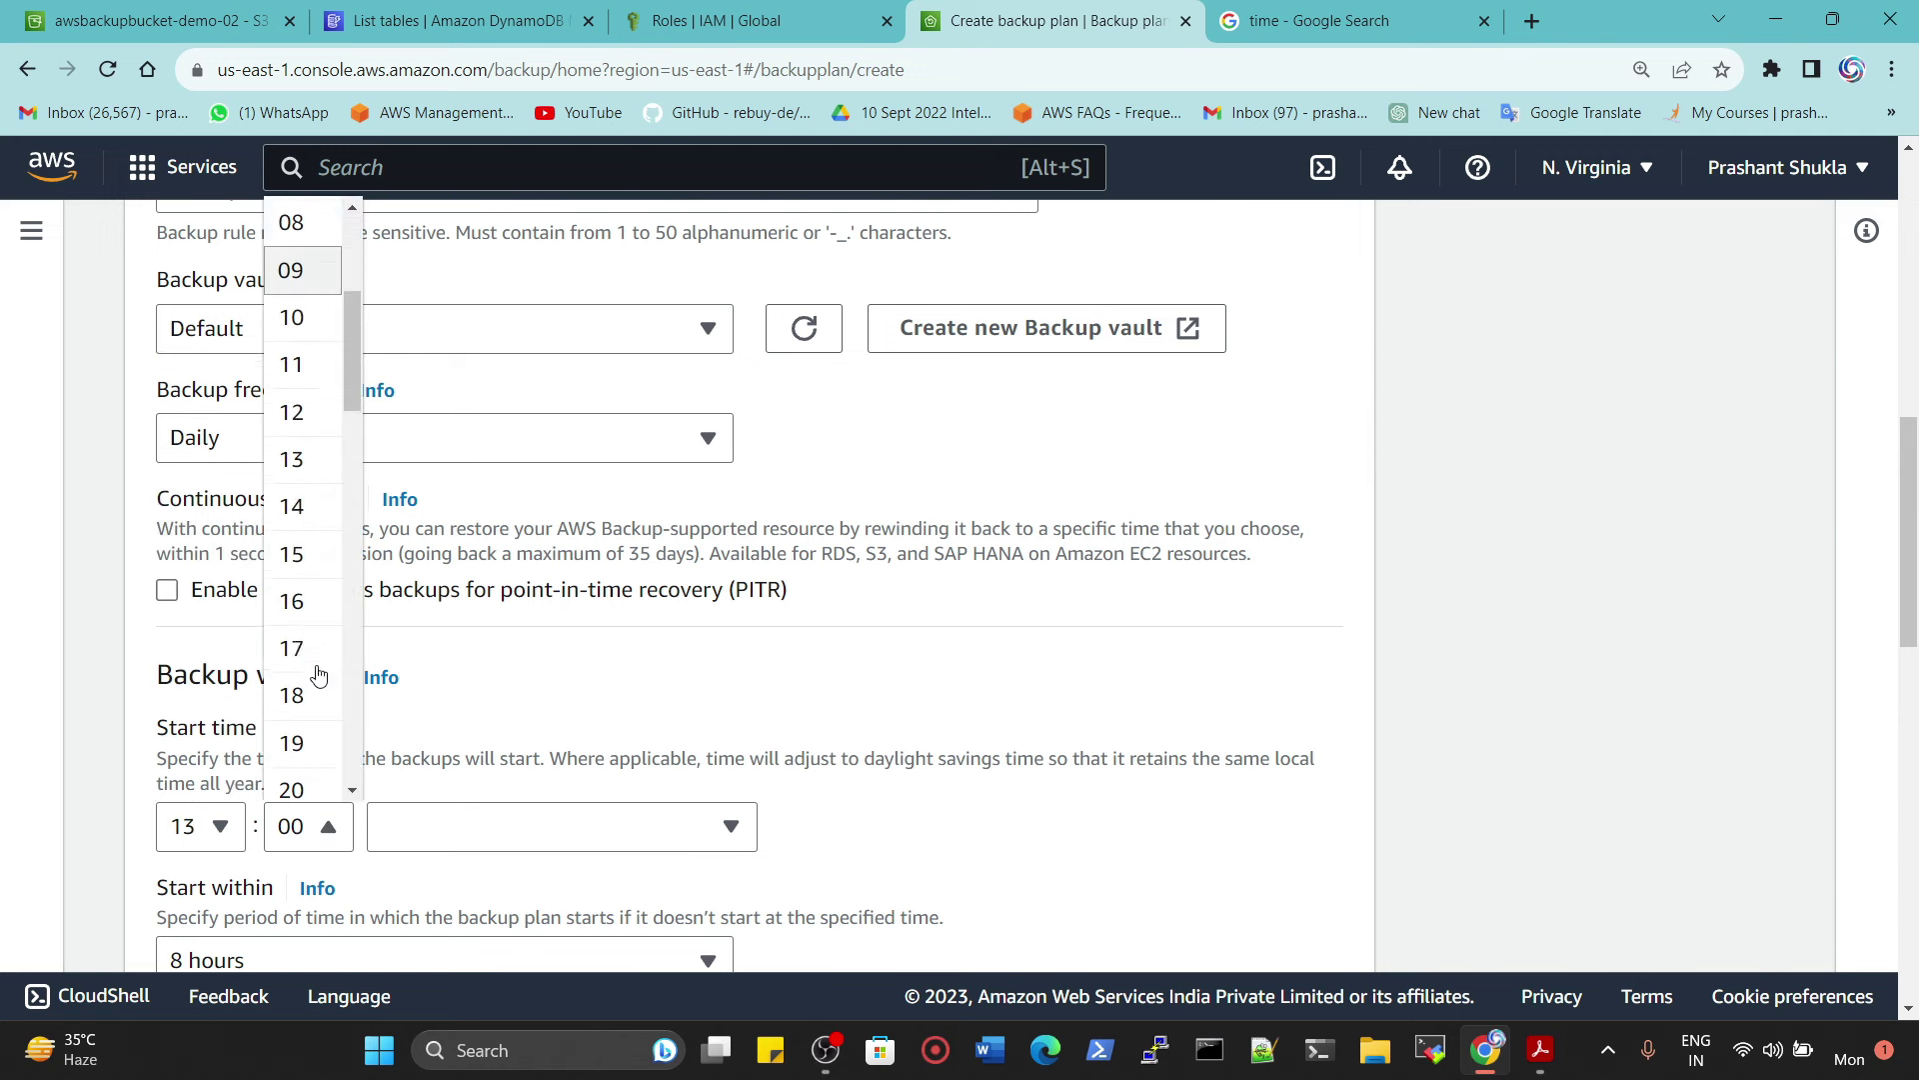
scroll(318, 669, down, 8)
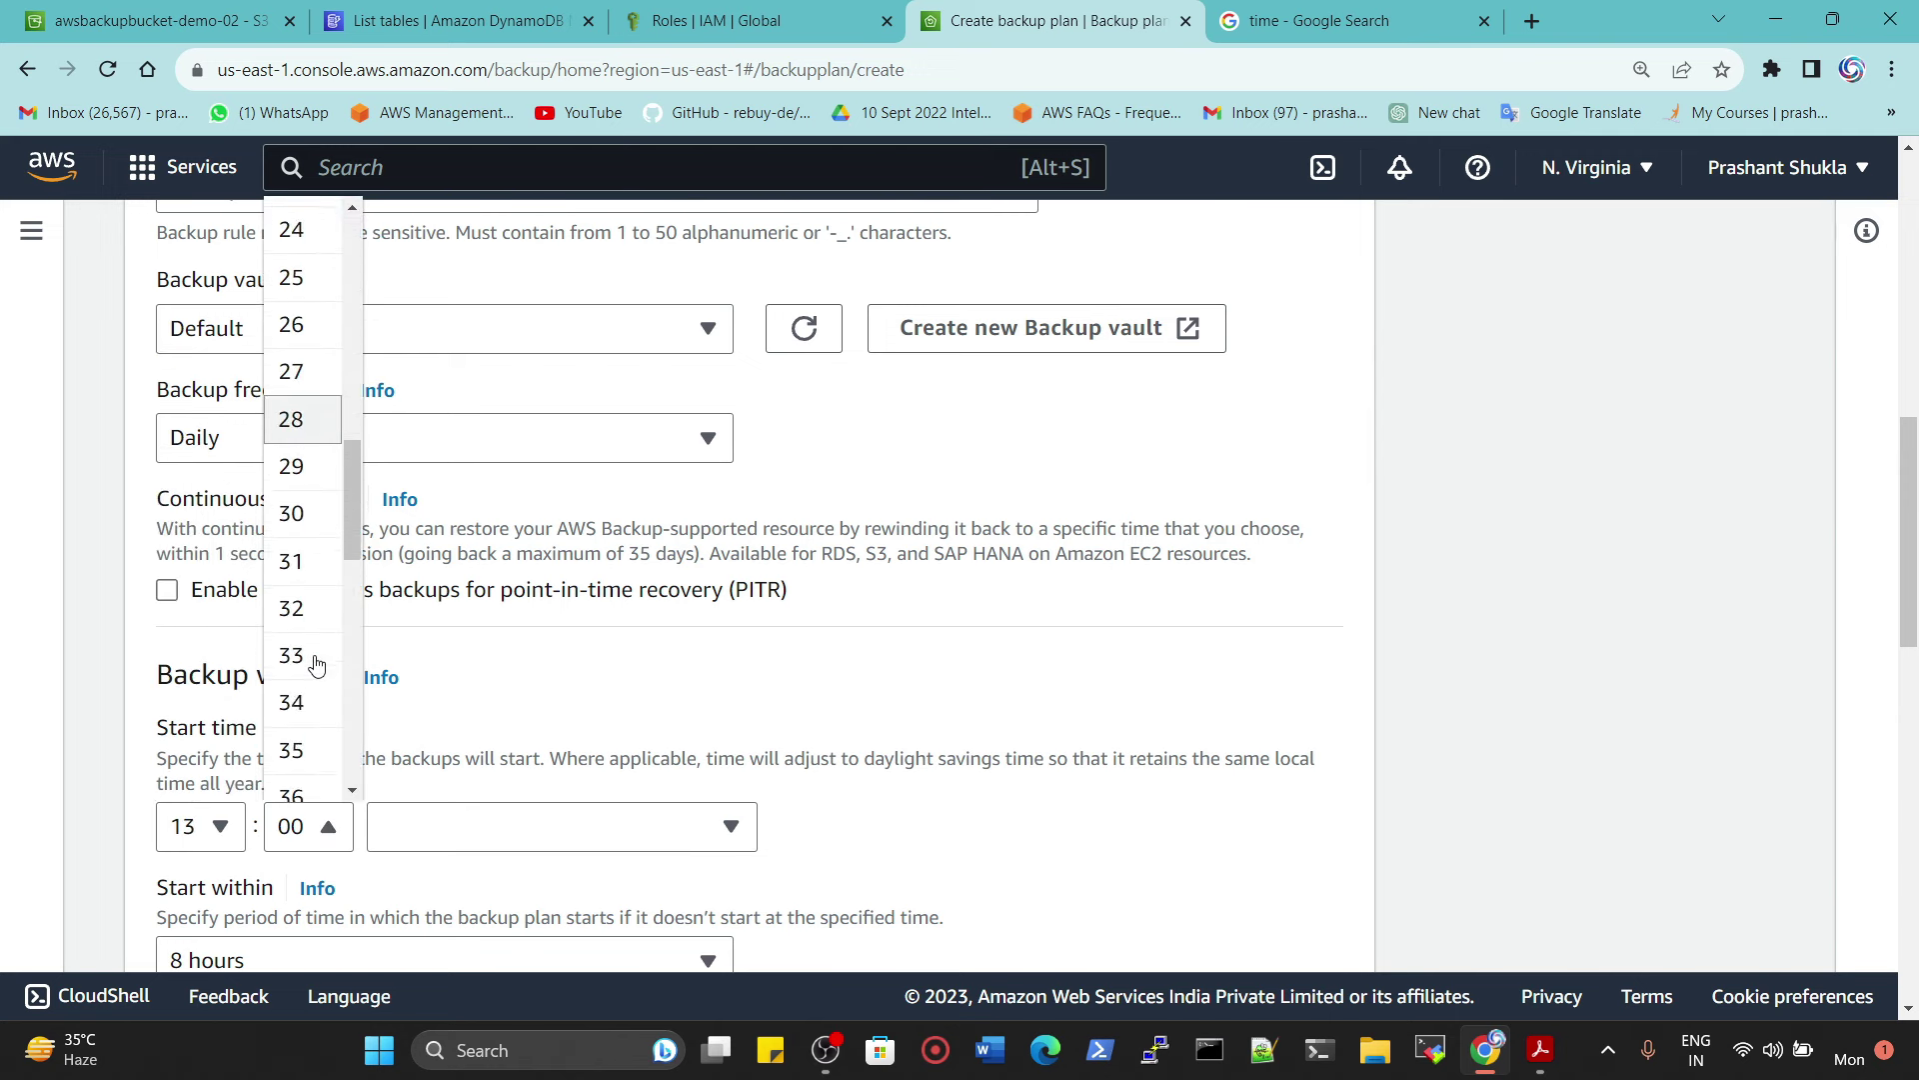
scroll(316, 665, down, 1)
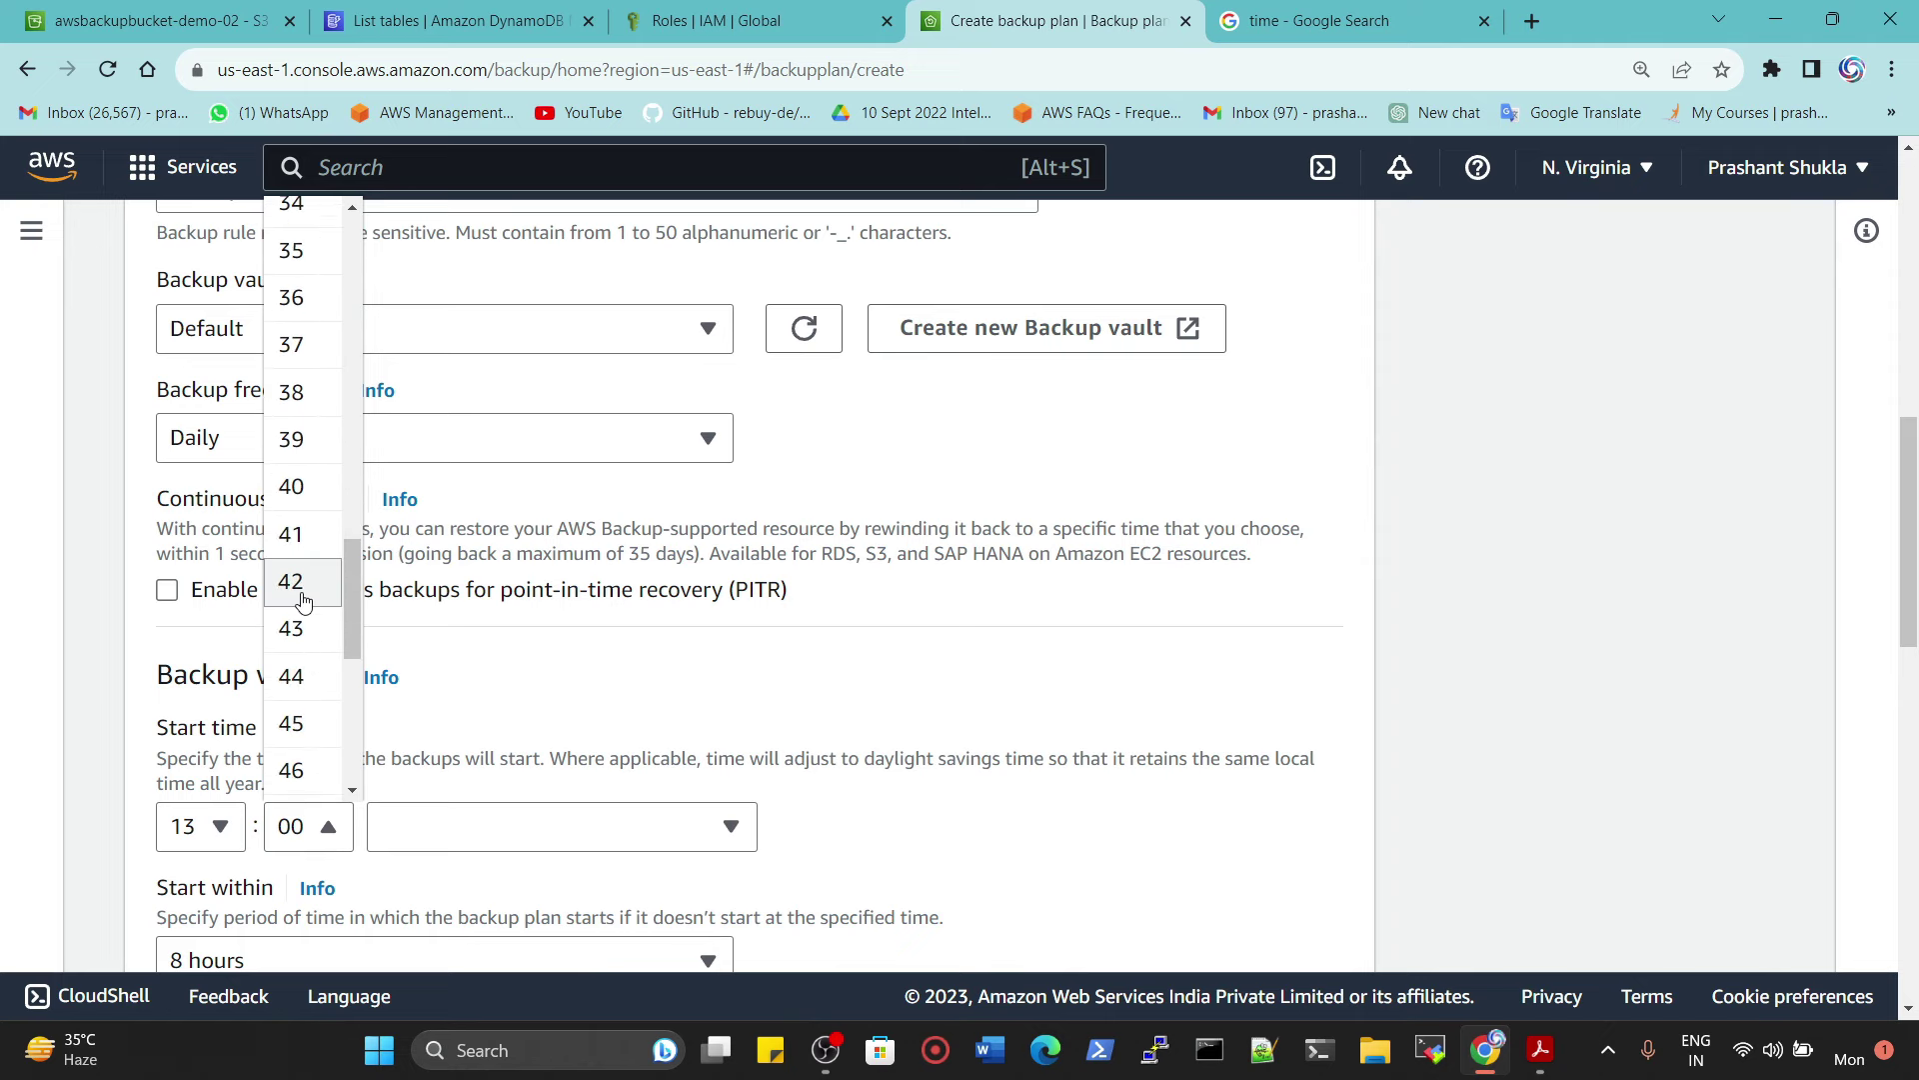
click(295, 628)
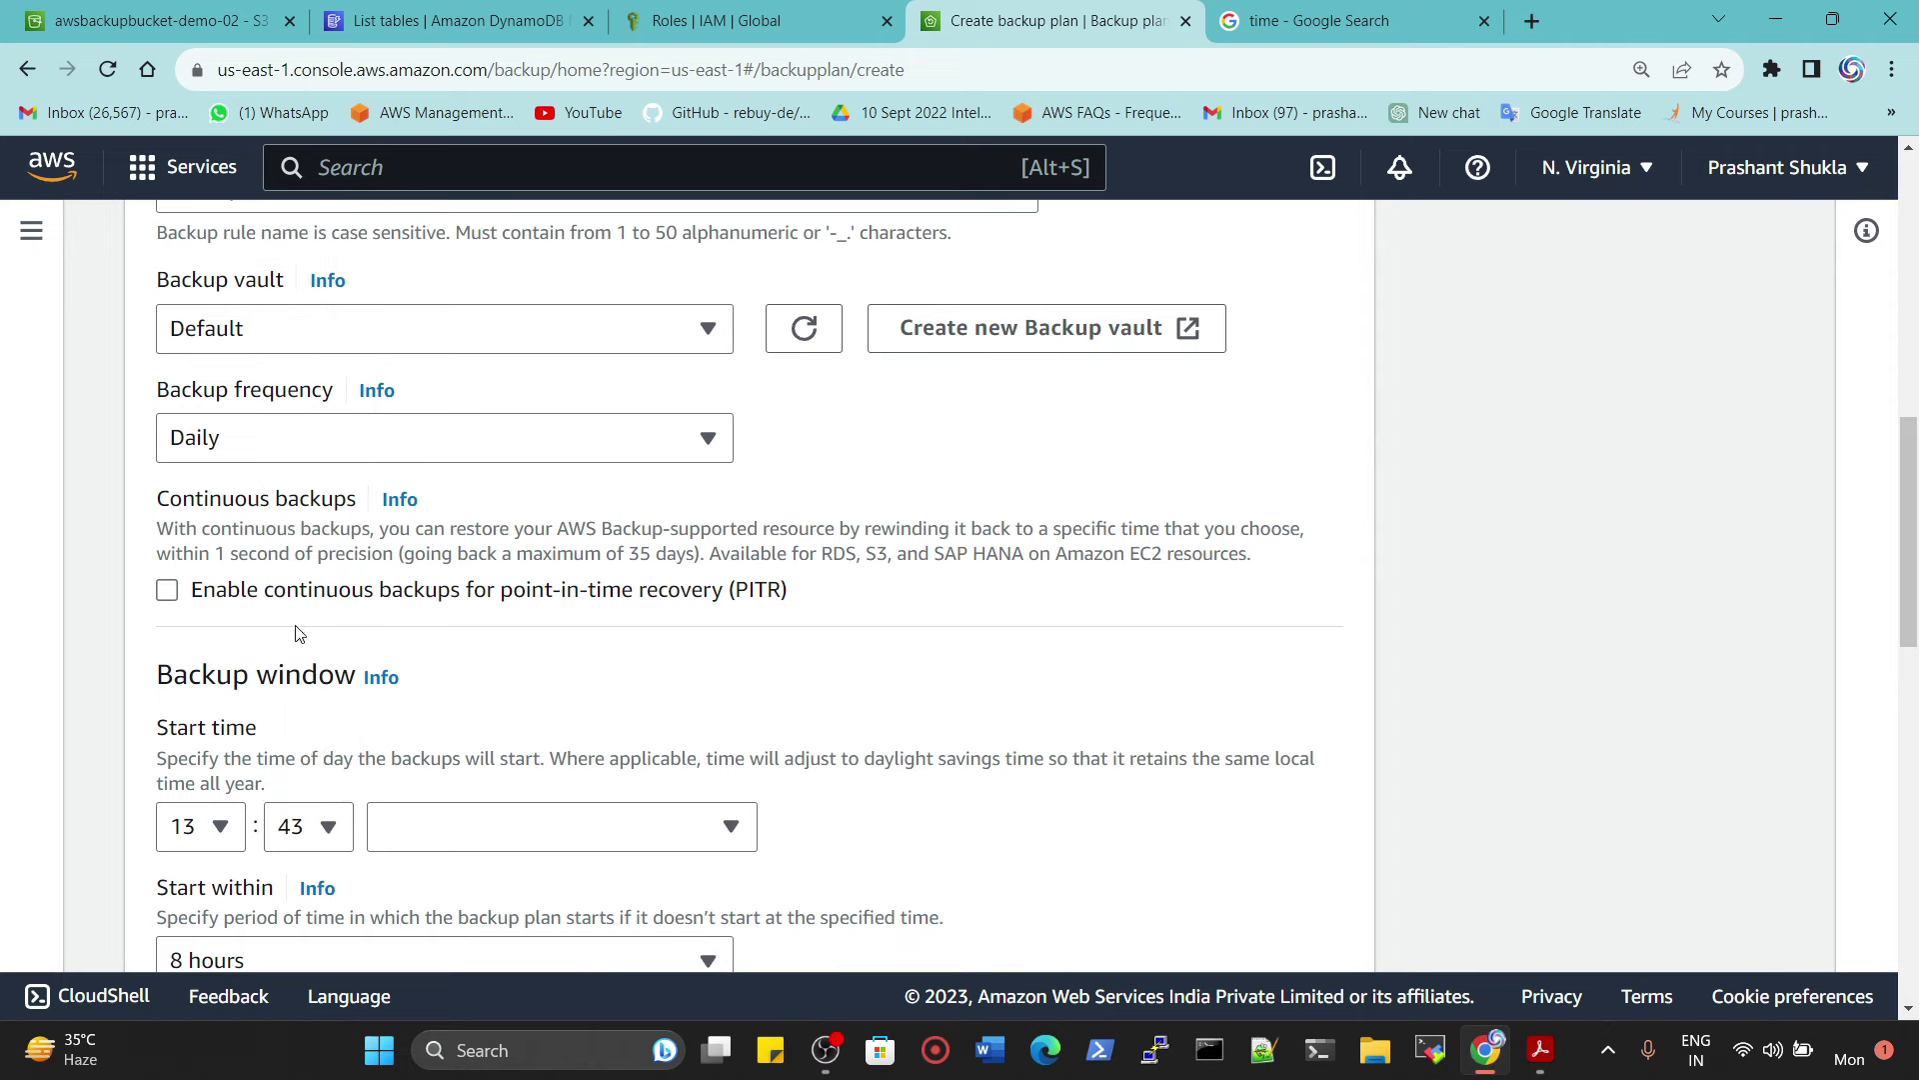
Step: Set the backup window to start within 1 hour and complete within 2 hours
scroll(776, 686, down, 3)
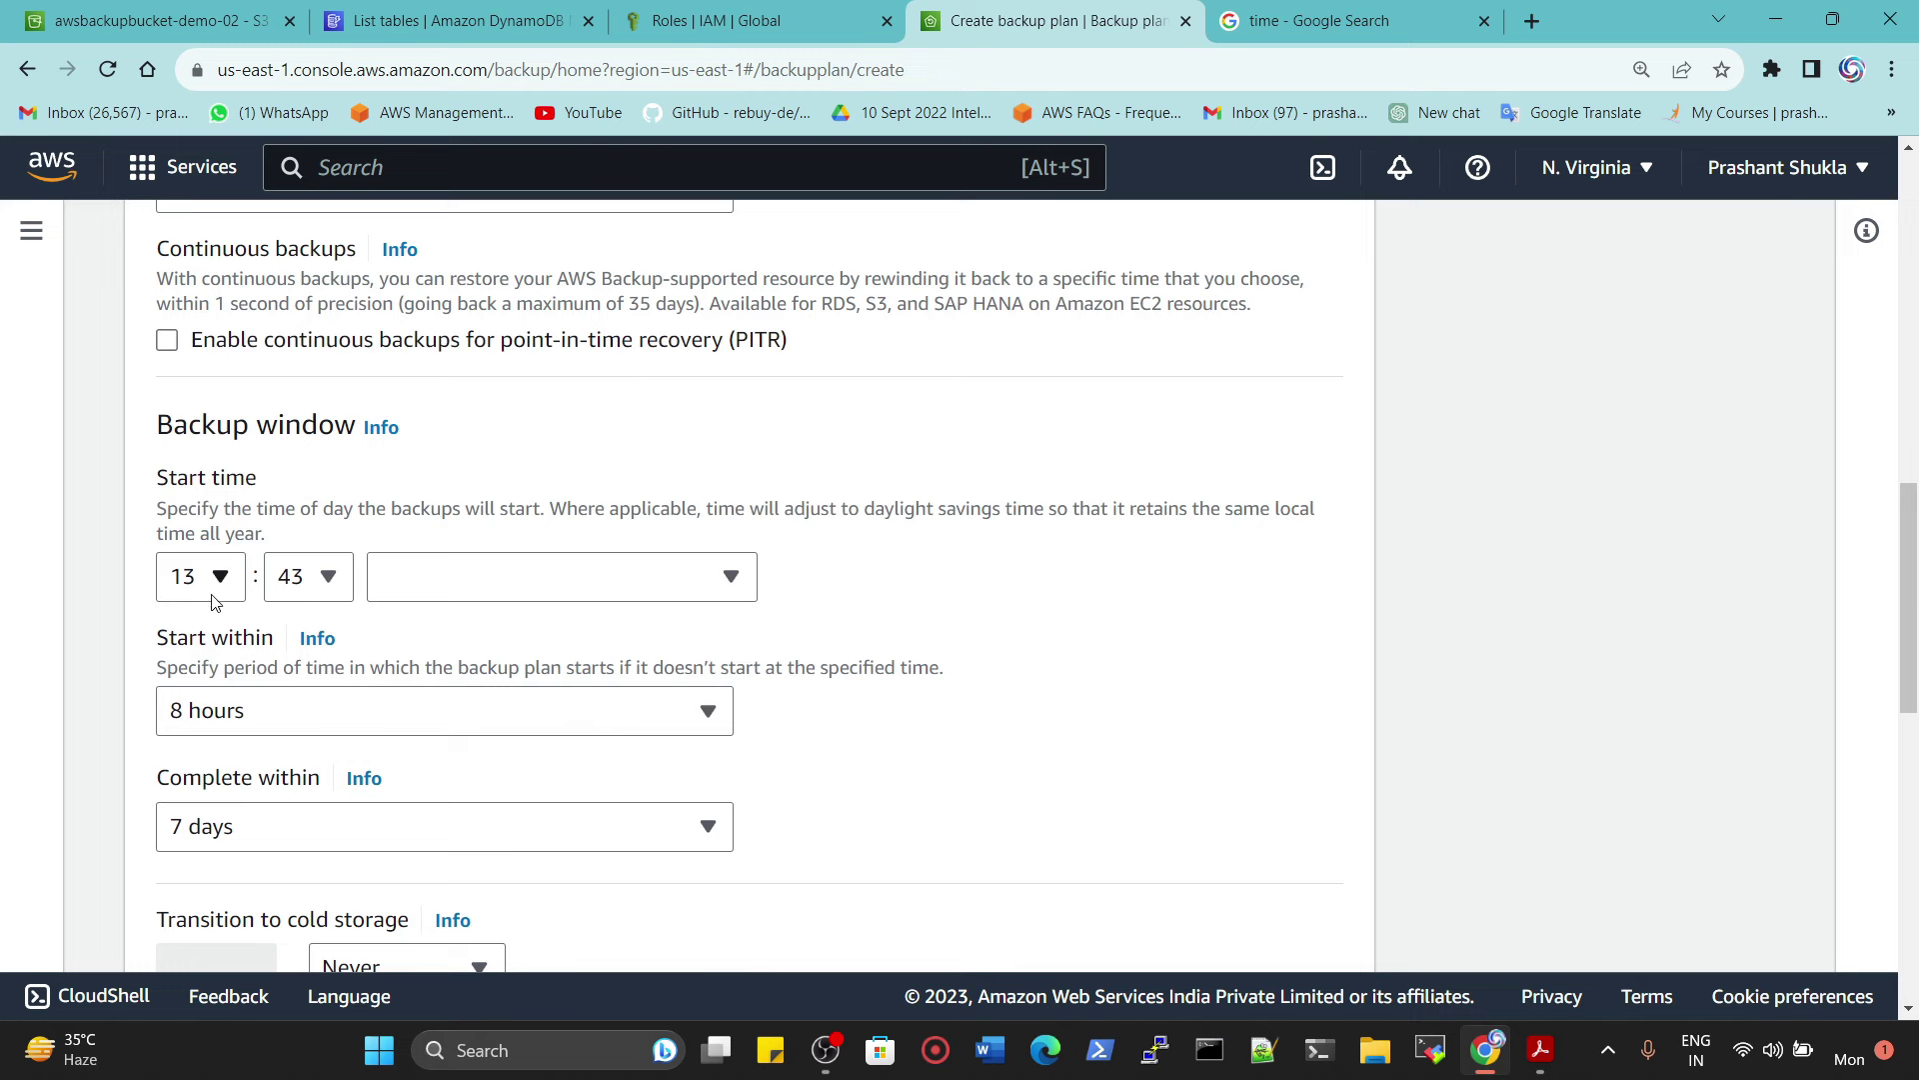
click(358, 717)
click(228, 262)
scroll(287, 754, down, 1)
click(260, 705)
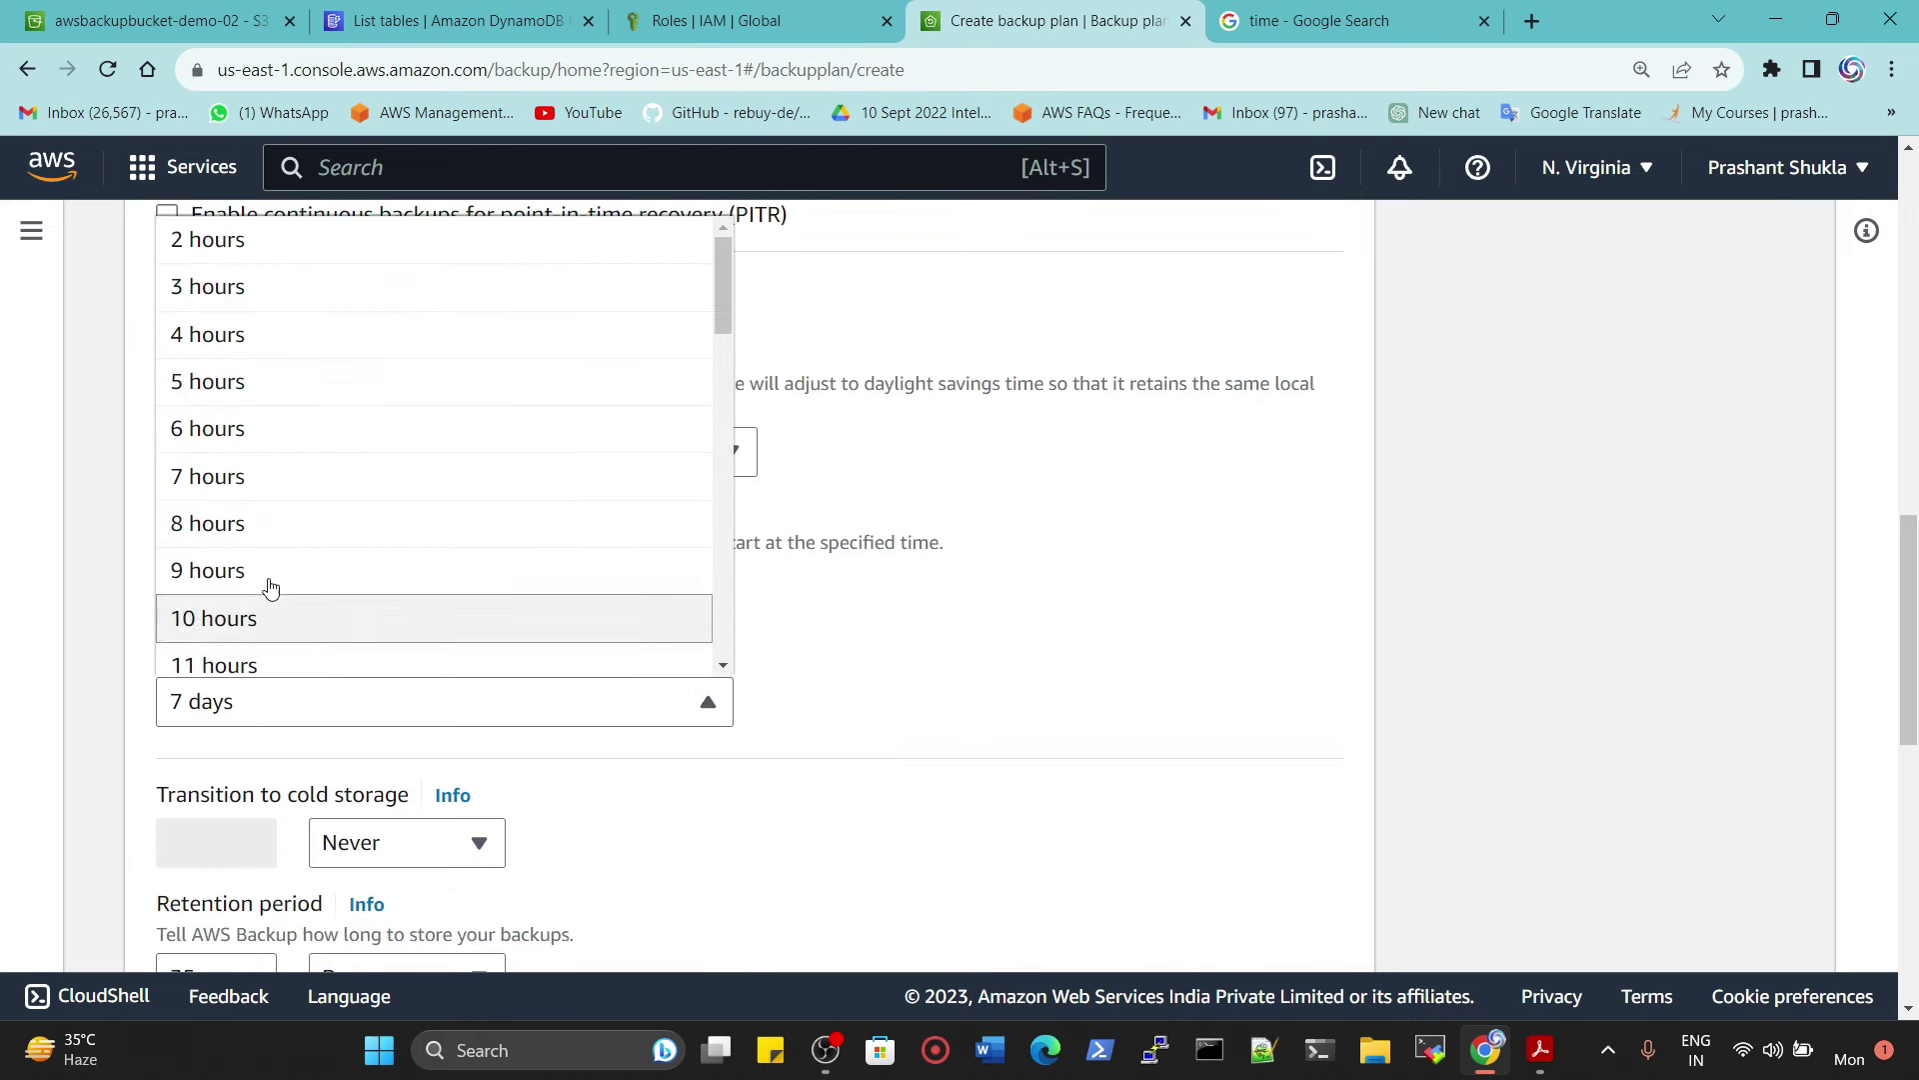
scroll(250, 450, up, 1)
click(237, 318)
Step: Set the backup rule's retention period to 1 day
scroll(651, 737, down, 2)
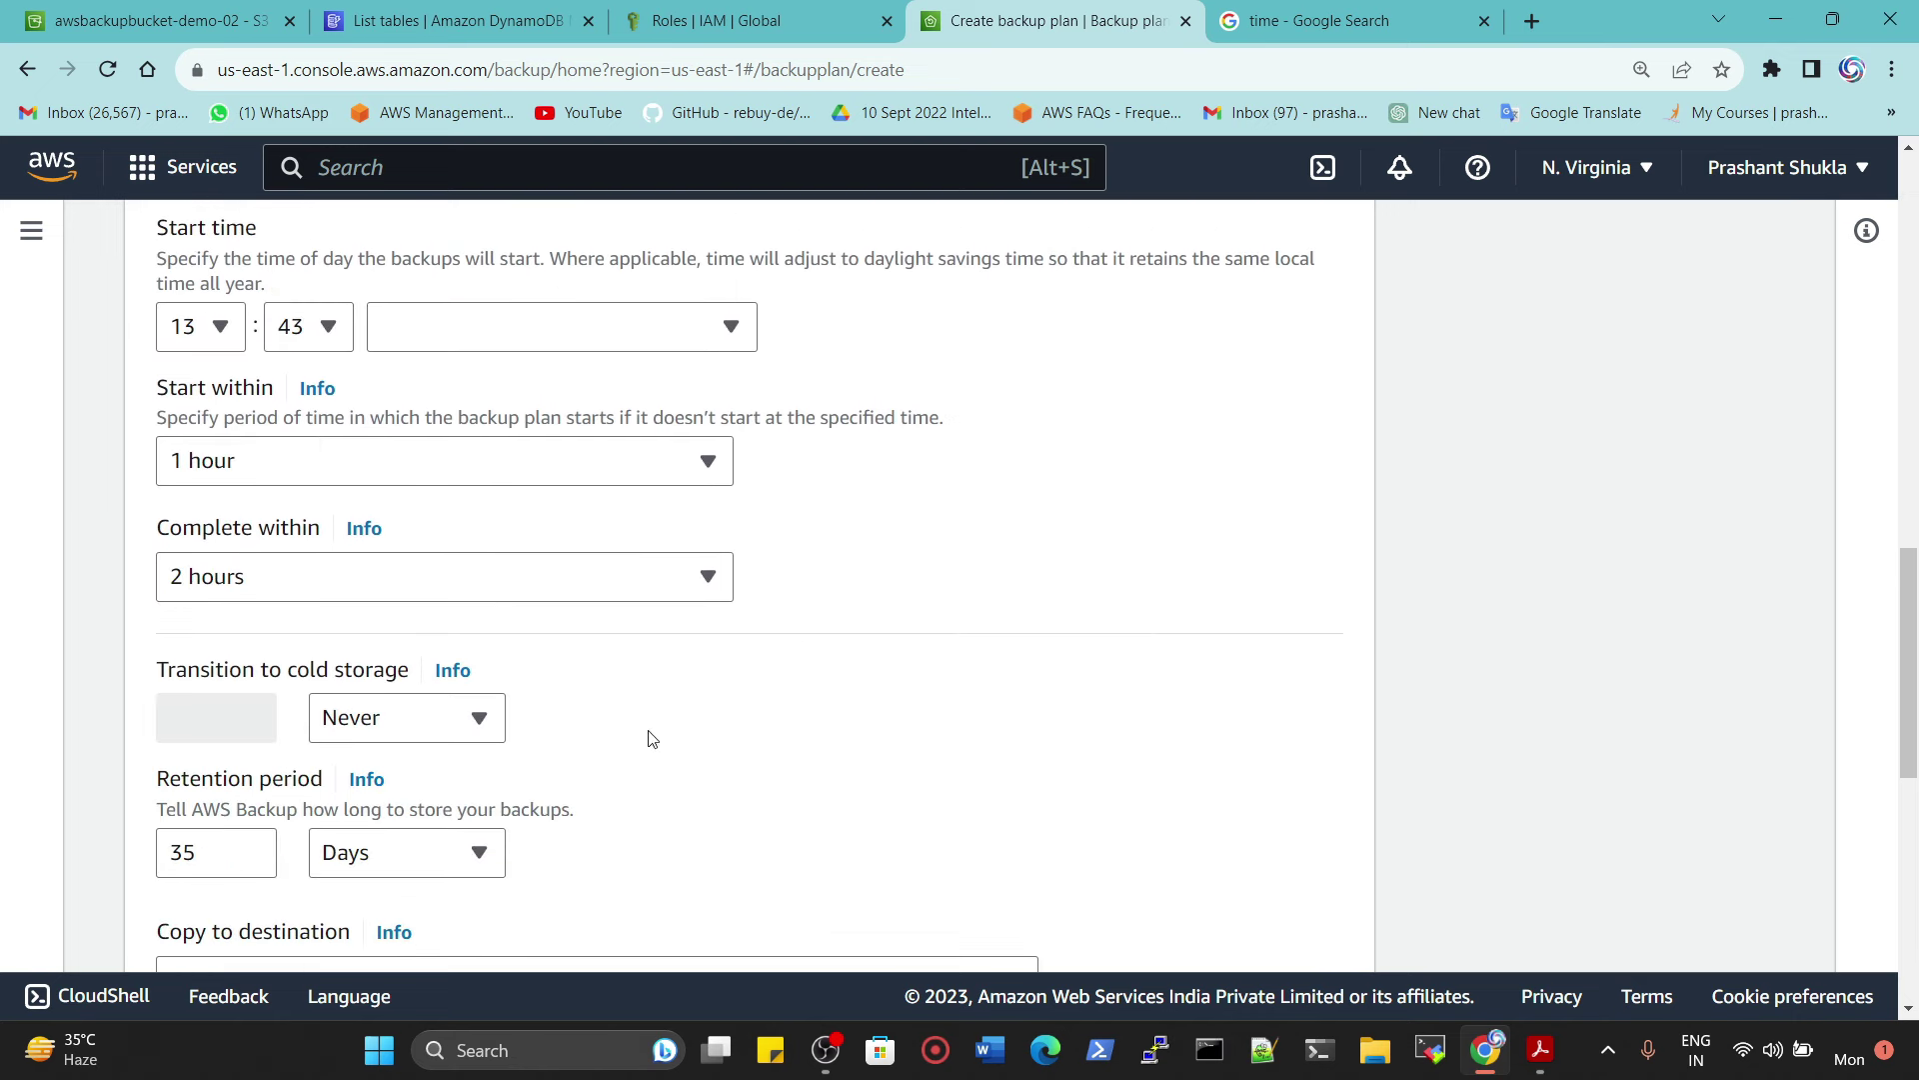
drag(200, 852, 167, 839)
text(1)
click(872, 840)
scroll(844, 775, down, 3)
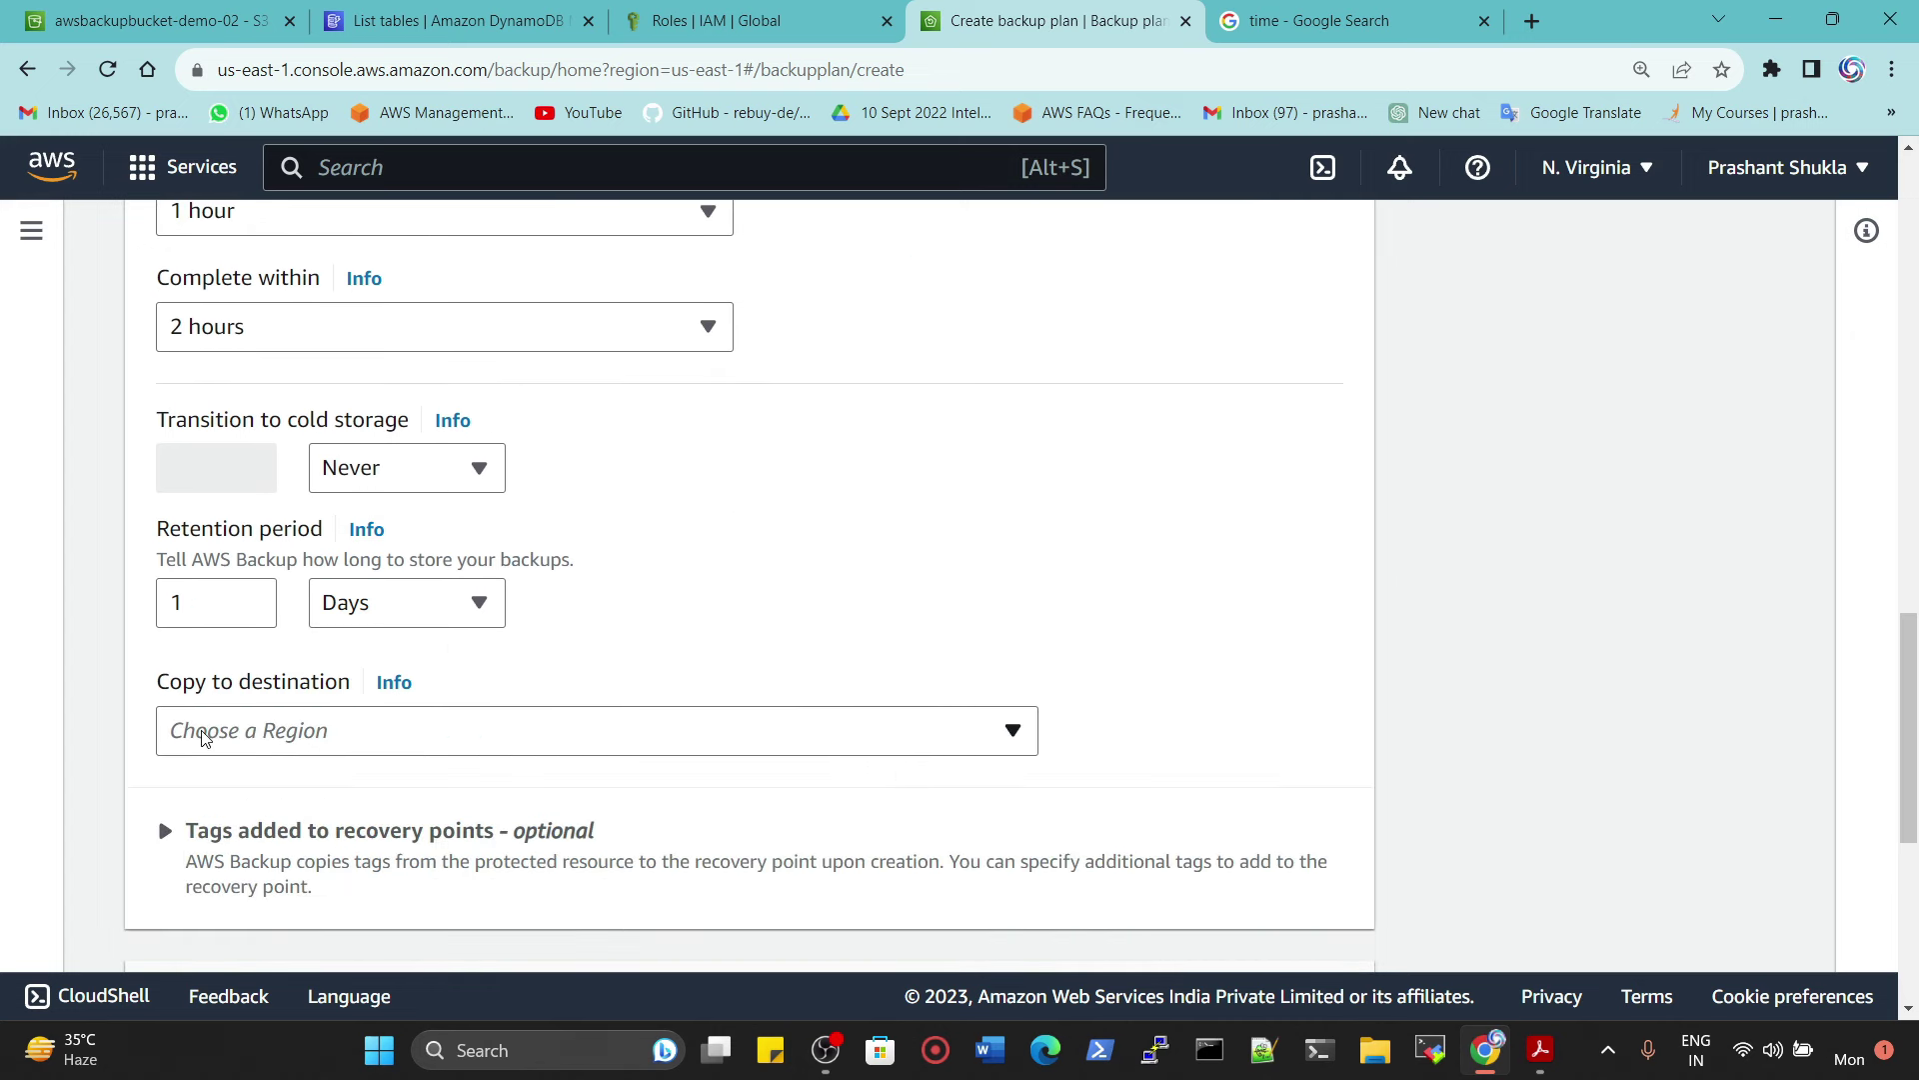
Step: Create the backup plan without choosing a copy destination Region or enabling Windows VSS
click(239, 736)
click(316, 736)
scroll(905, 480, down, 5)
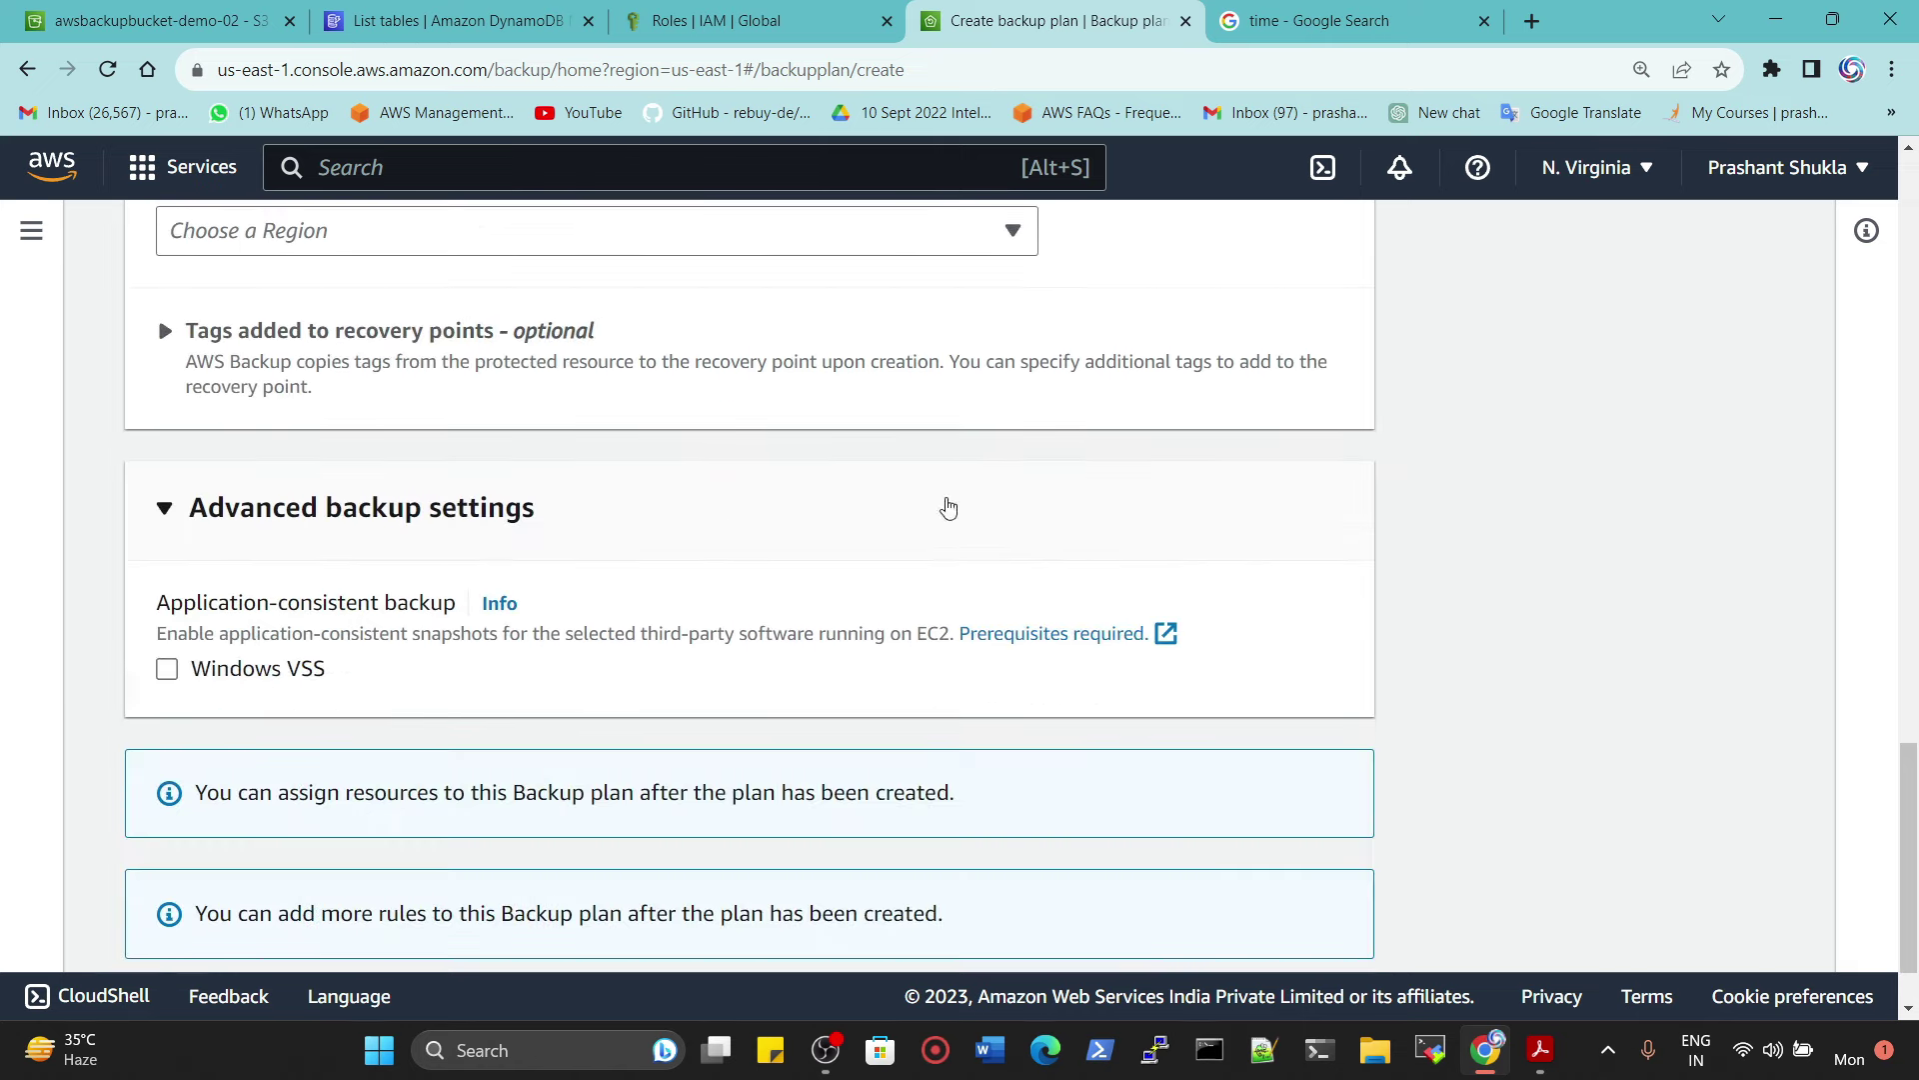
scroll(858, 541, down, 1)
click(1290, 918)
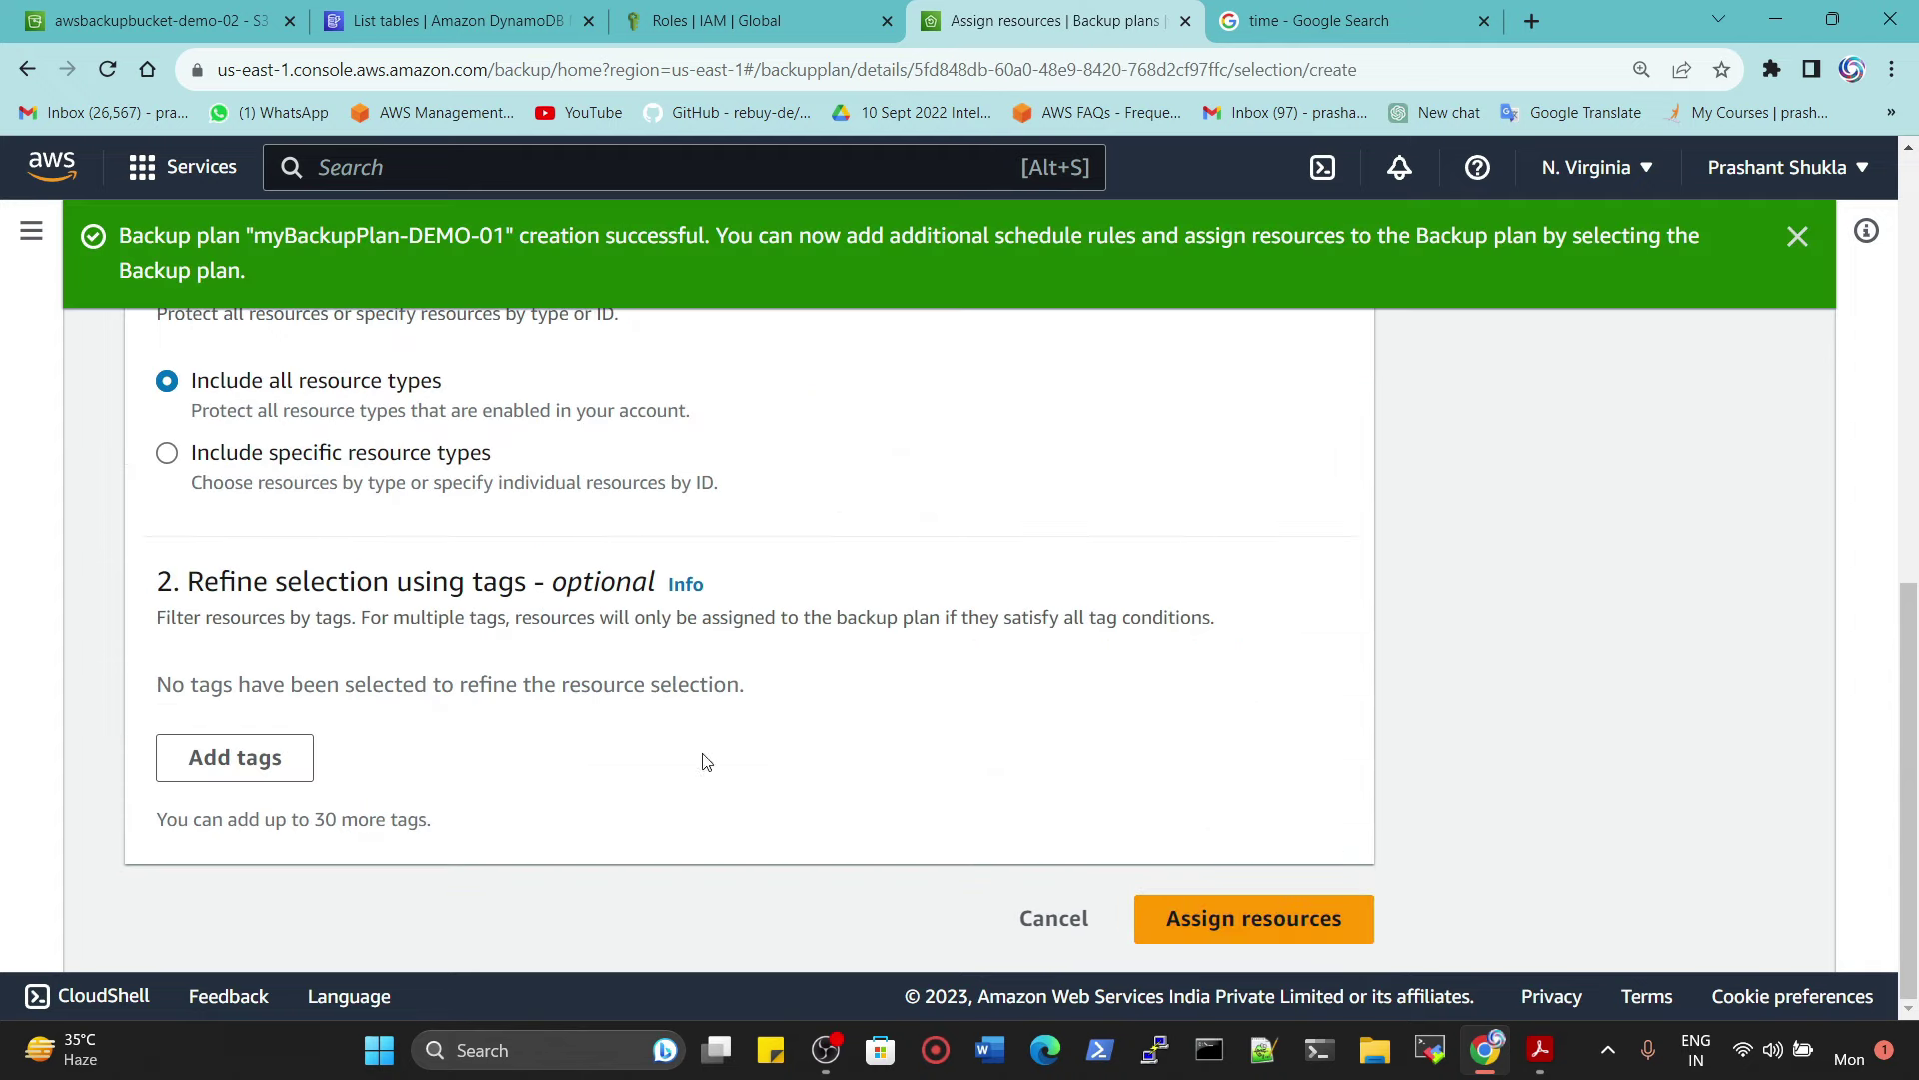
click(1251, 925)
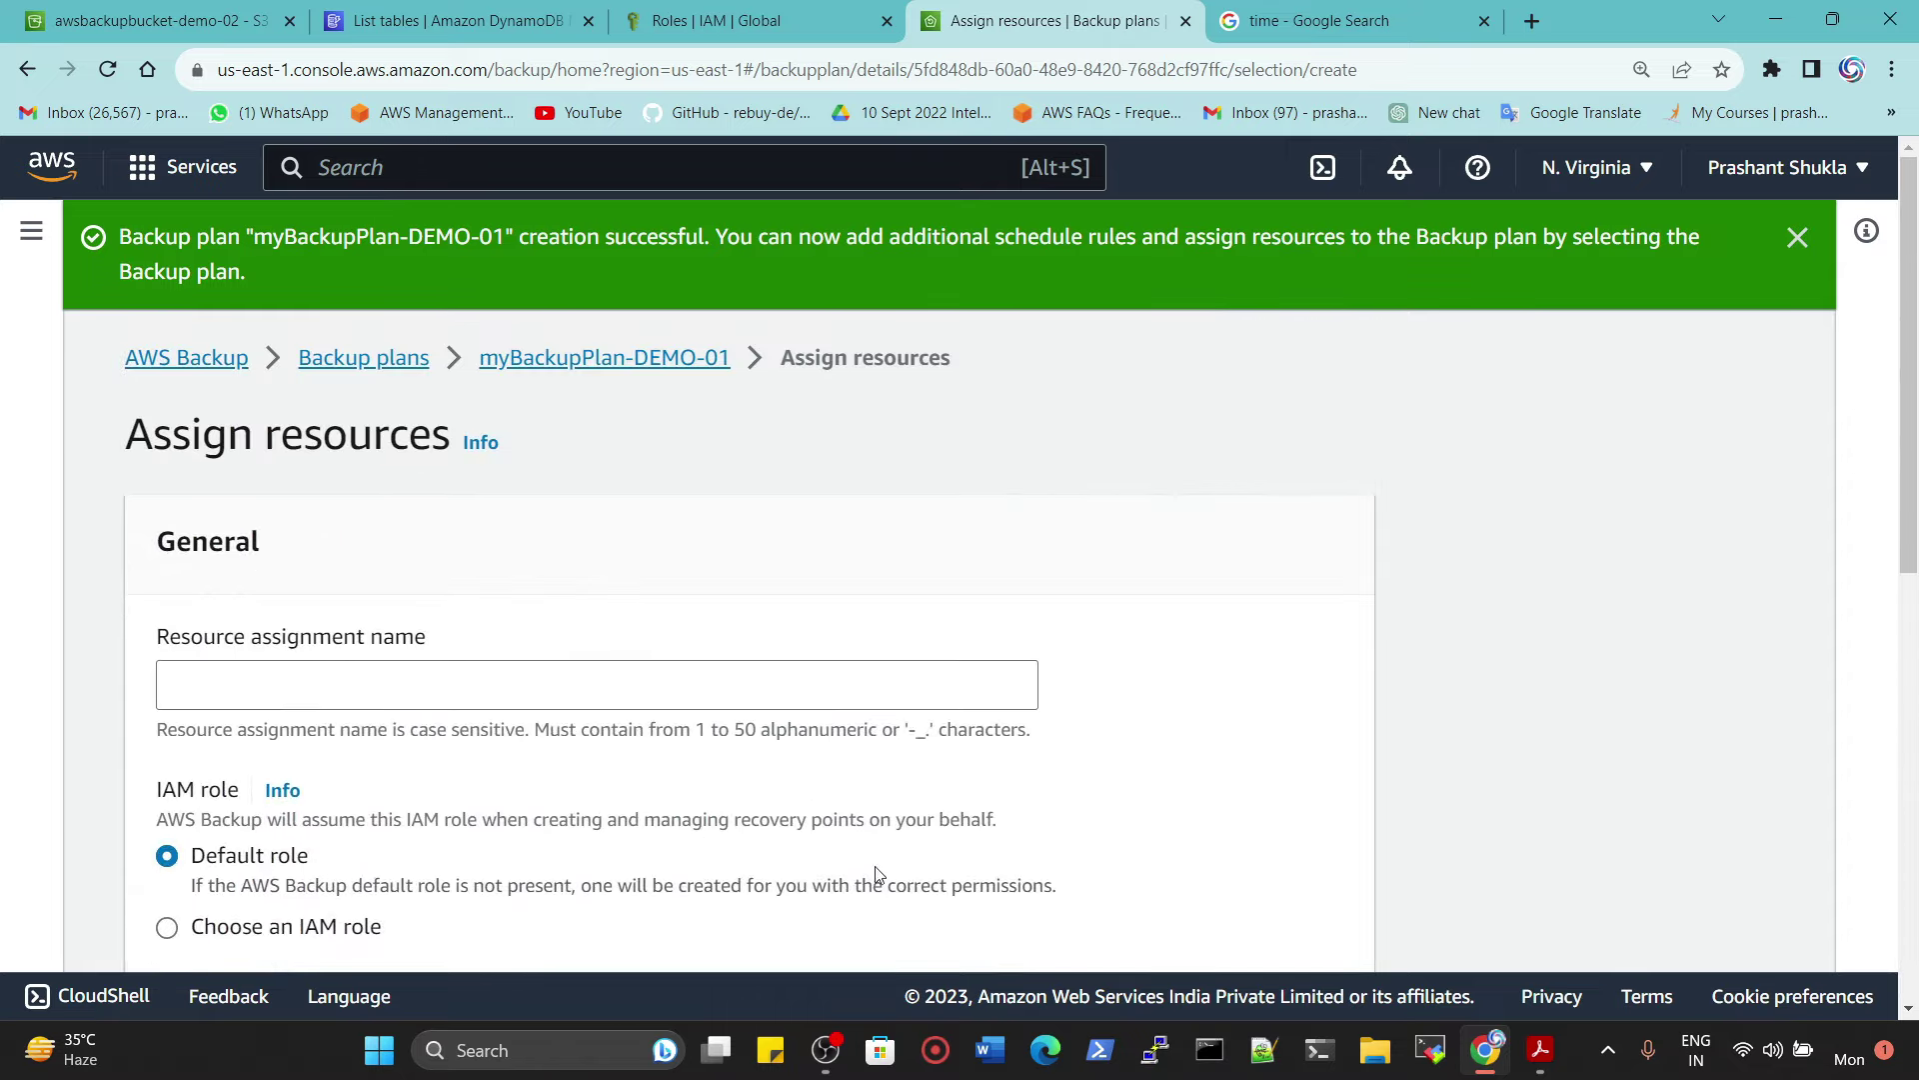
scroll(752, 722, down, 10)
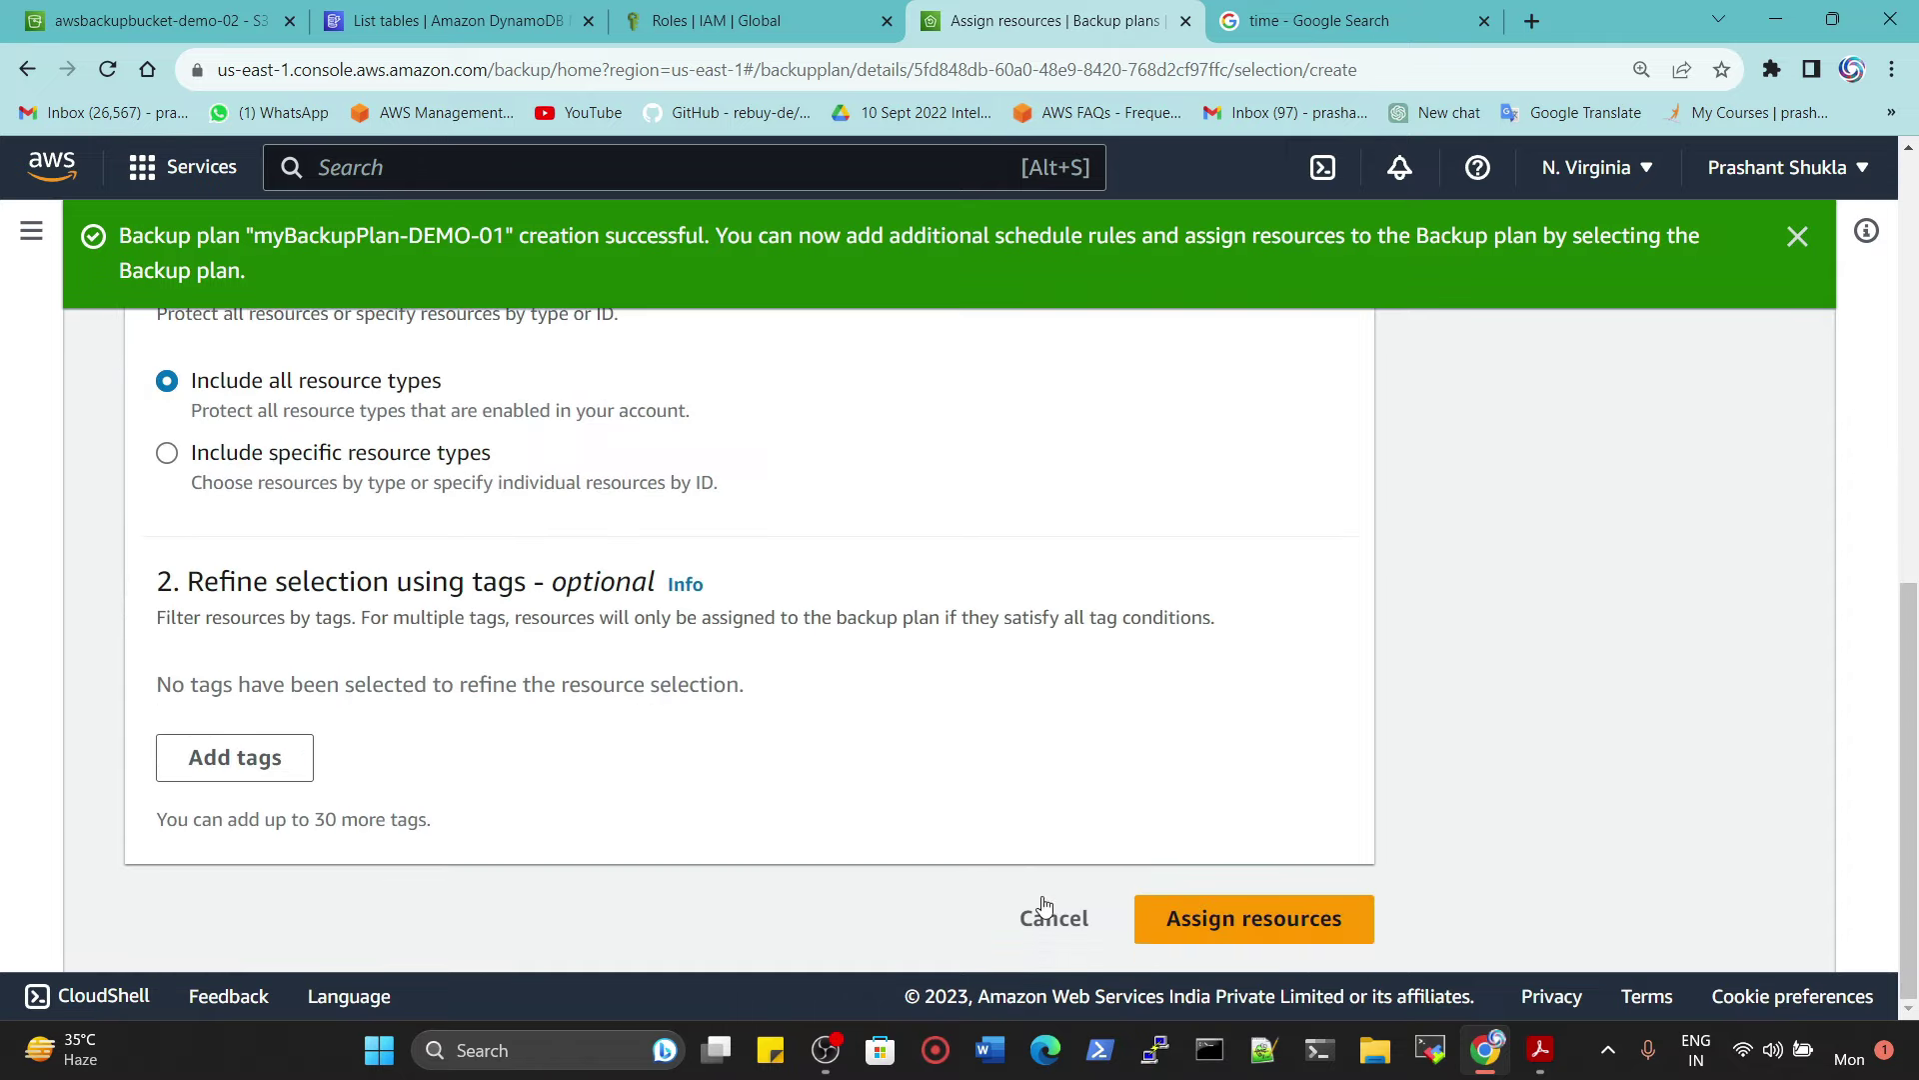
click(1045, 914)
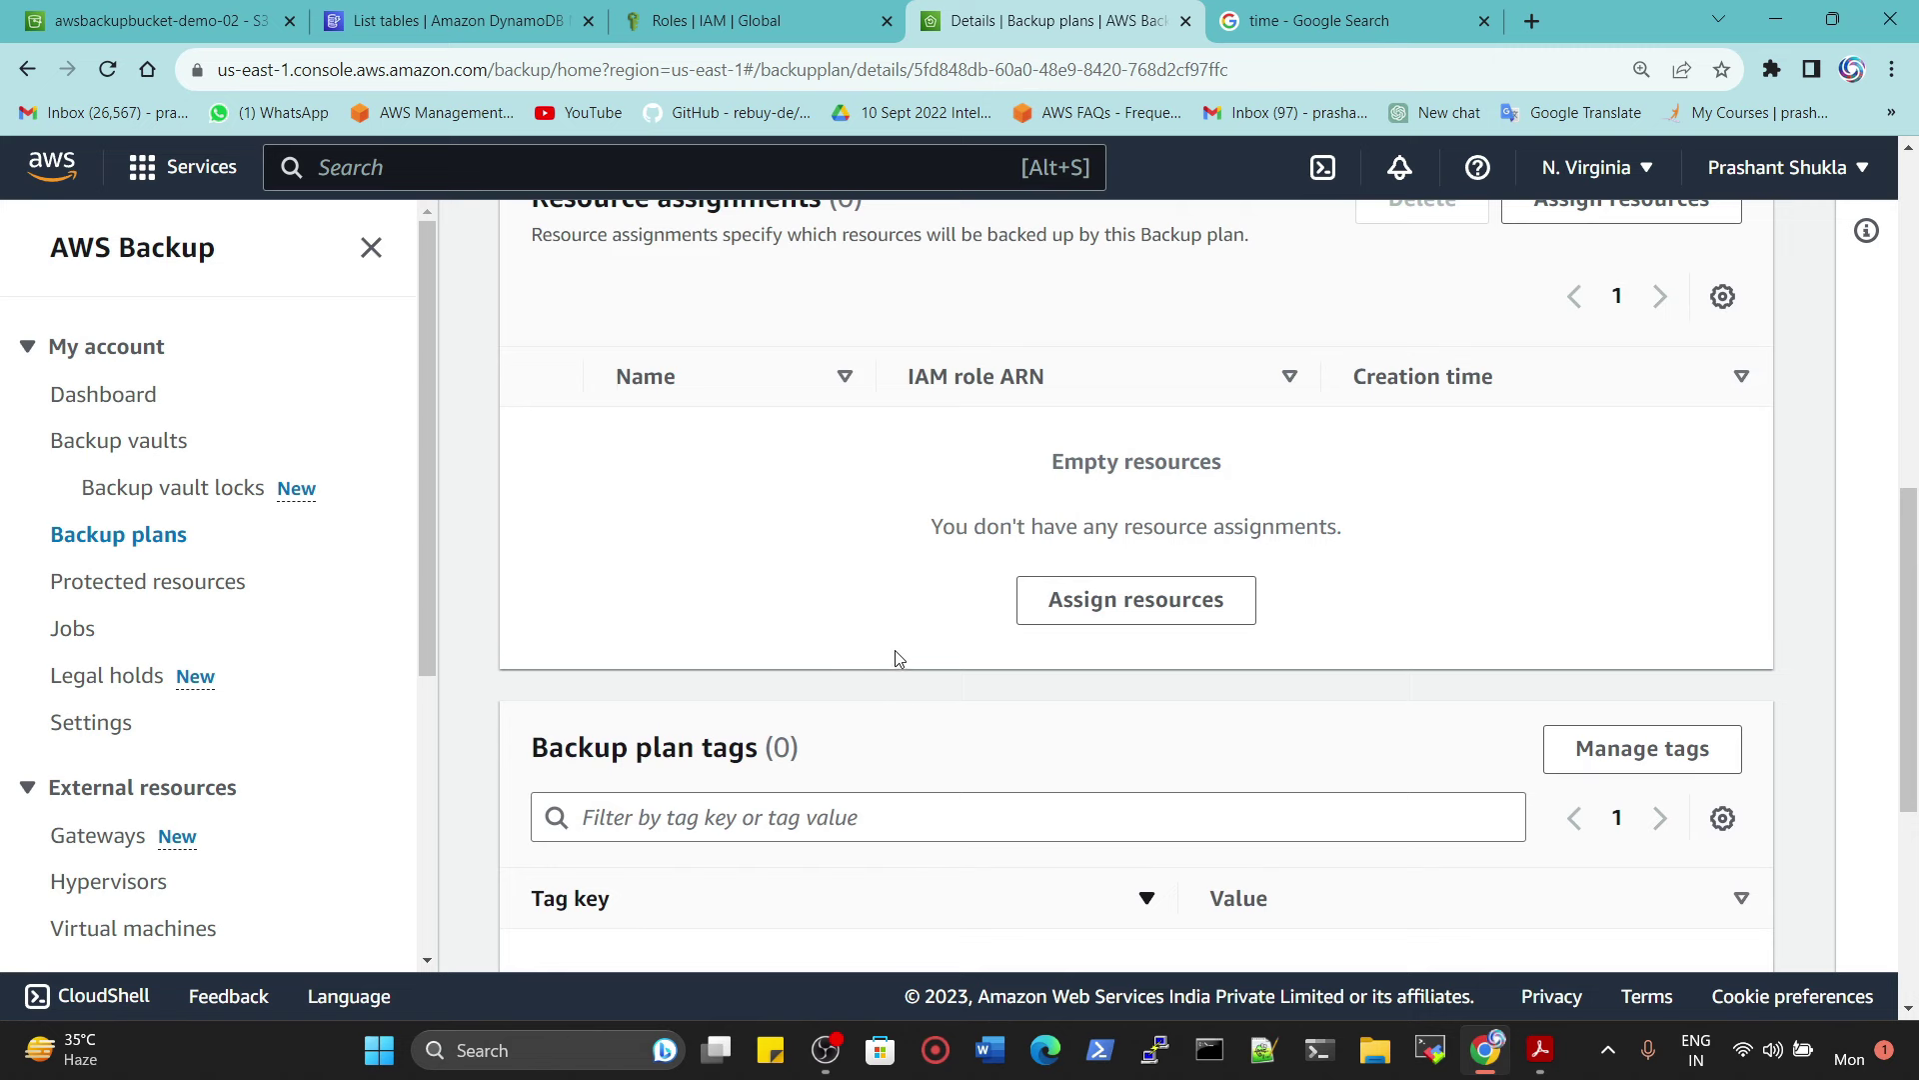
Step: Start a resource assignment from the backup plan's details and name it myResources-02
scroll(896, 658, up, 4)
scroll(1018, 544, down, 3)
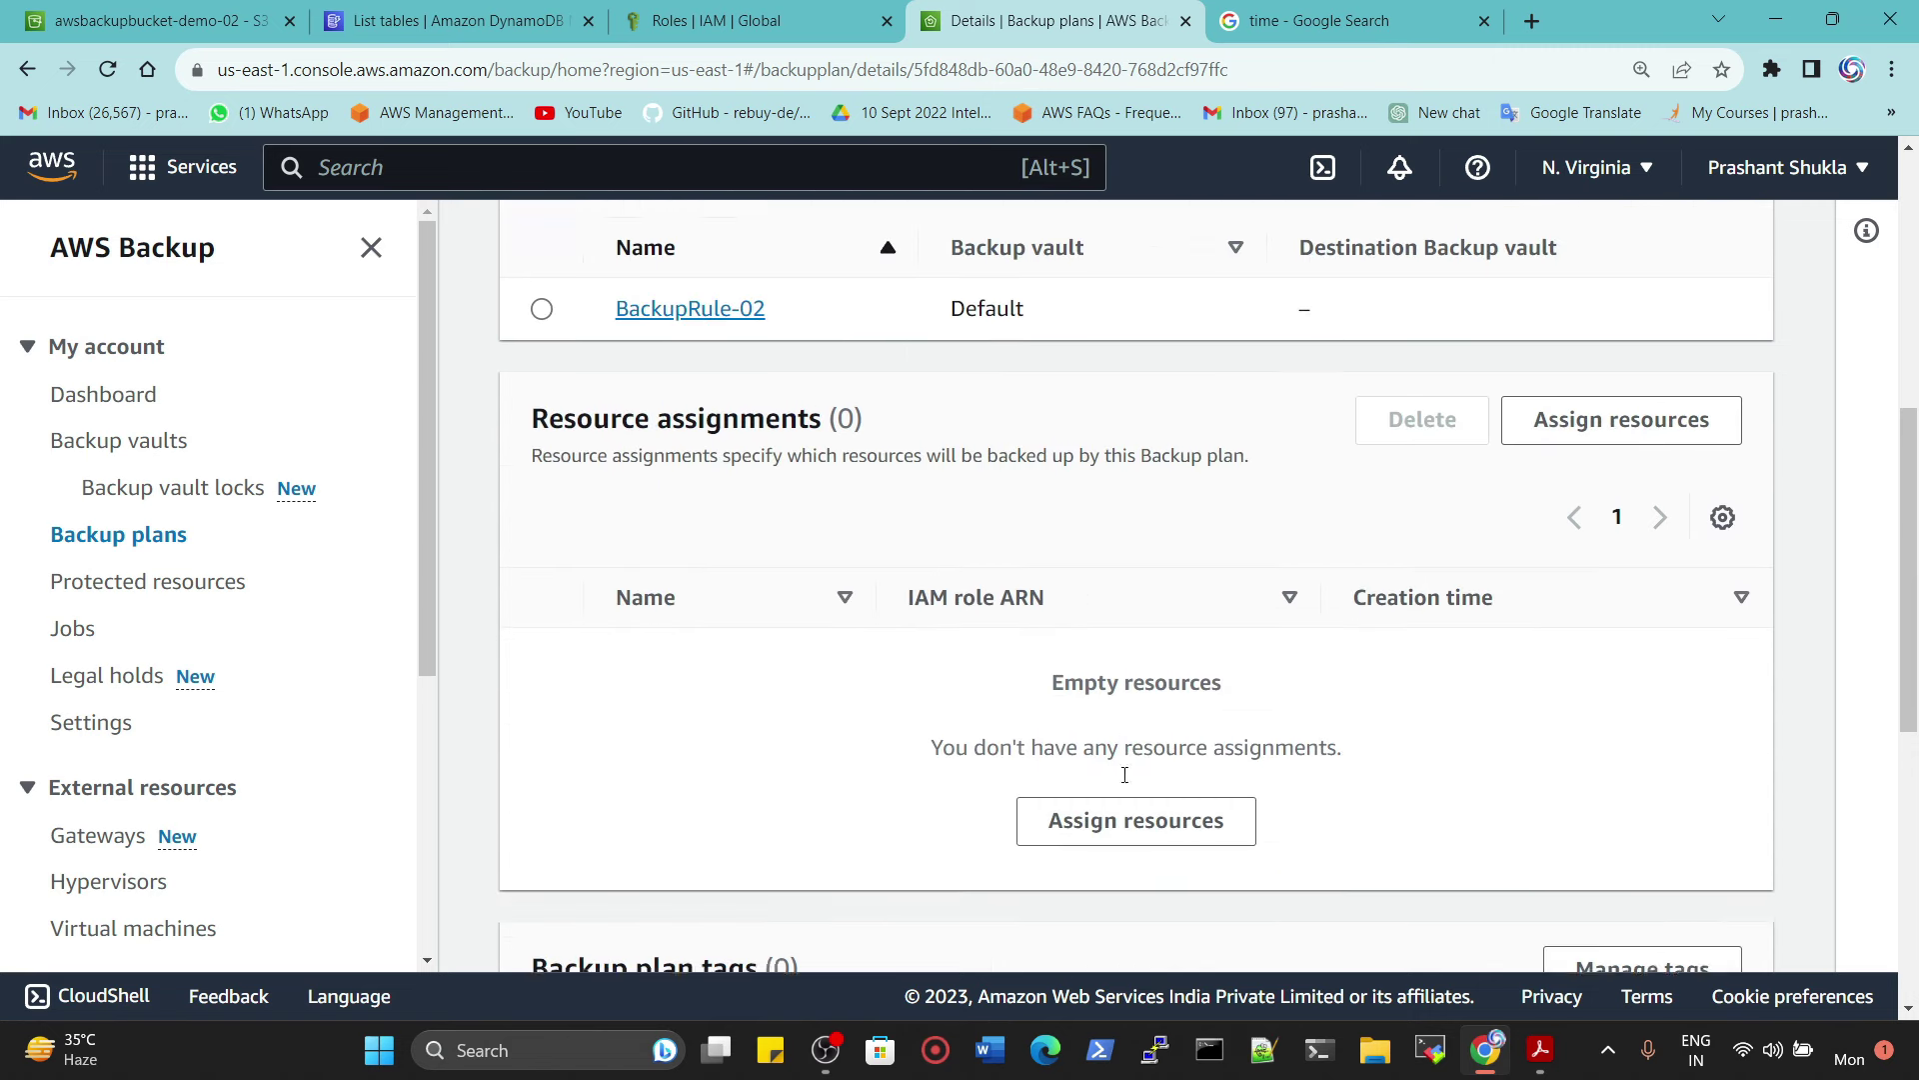
drag(520, 323, 838, 322)
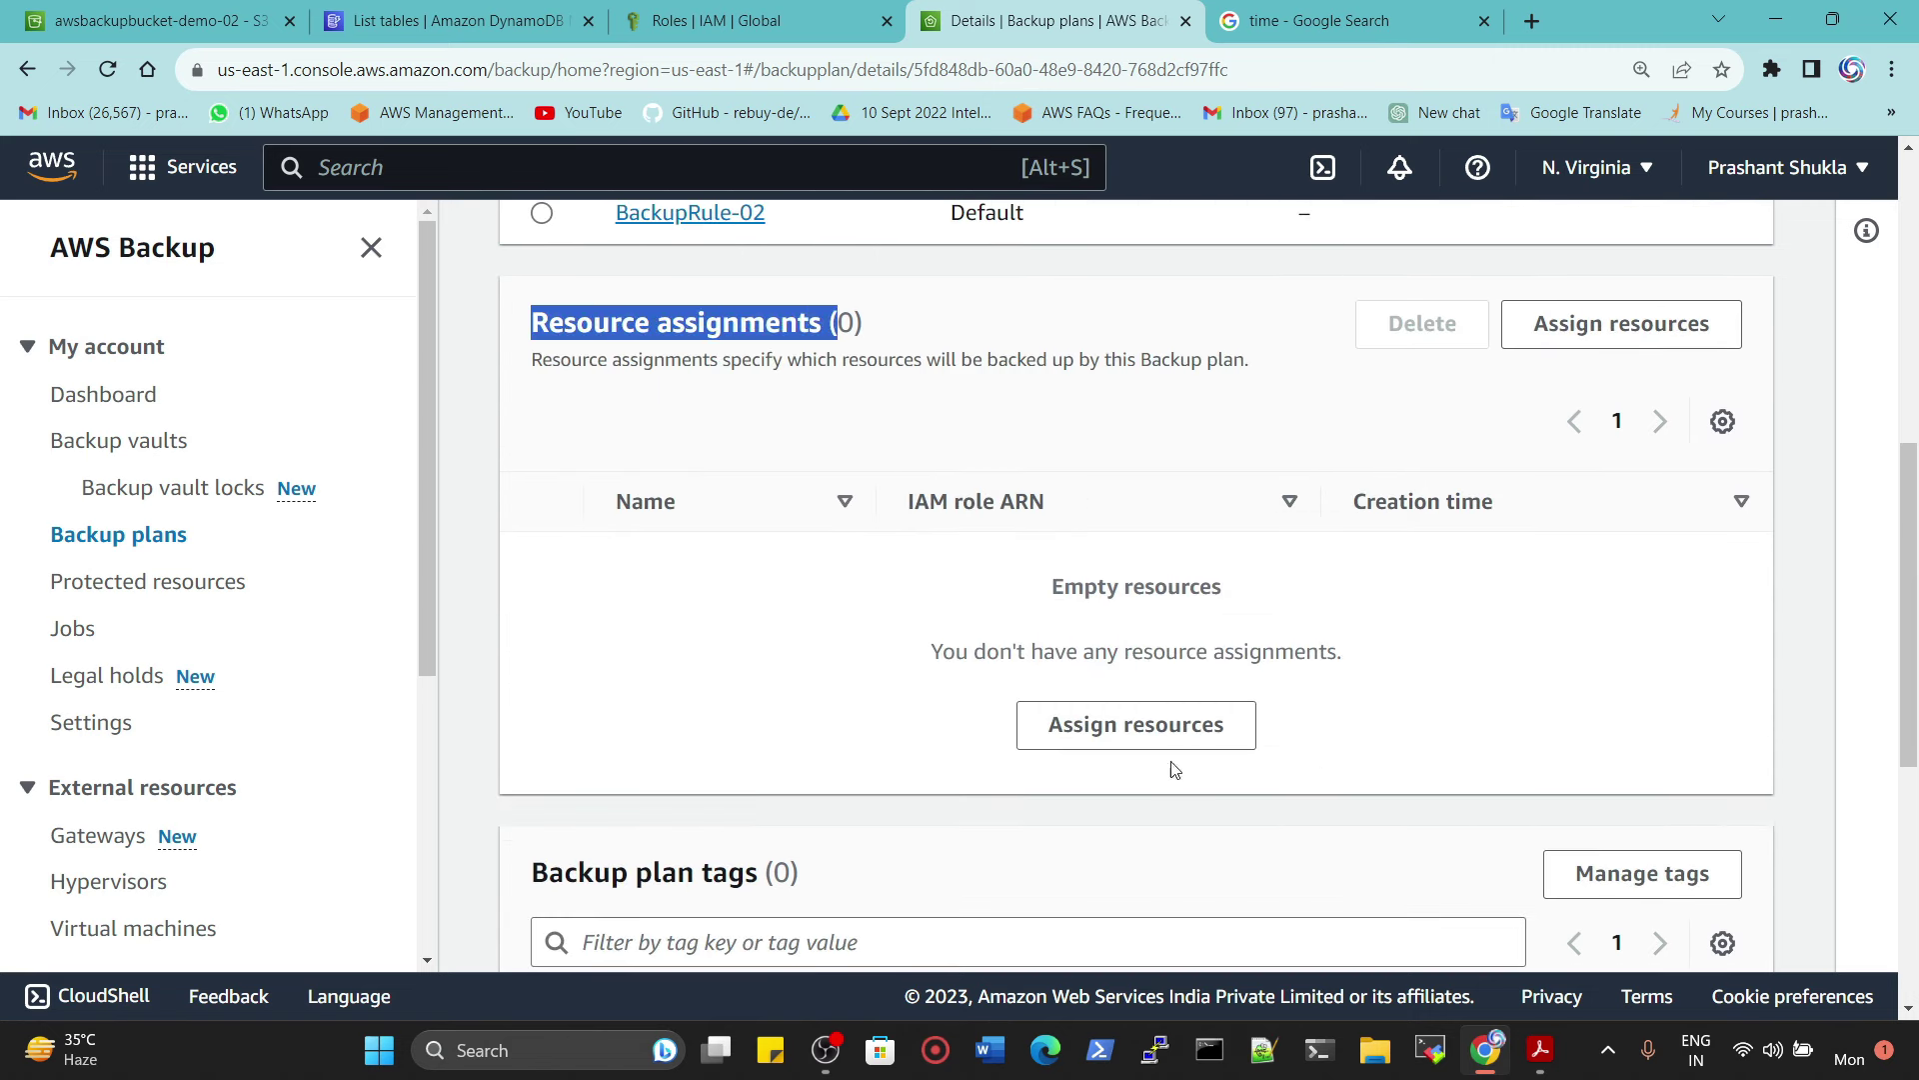
click(1142, 738)
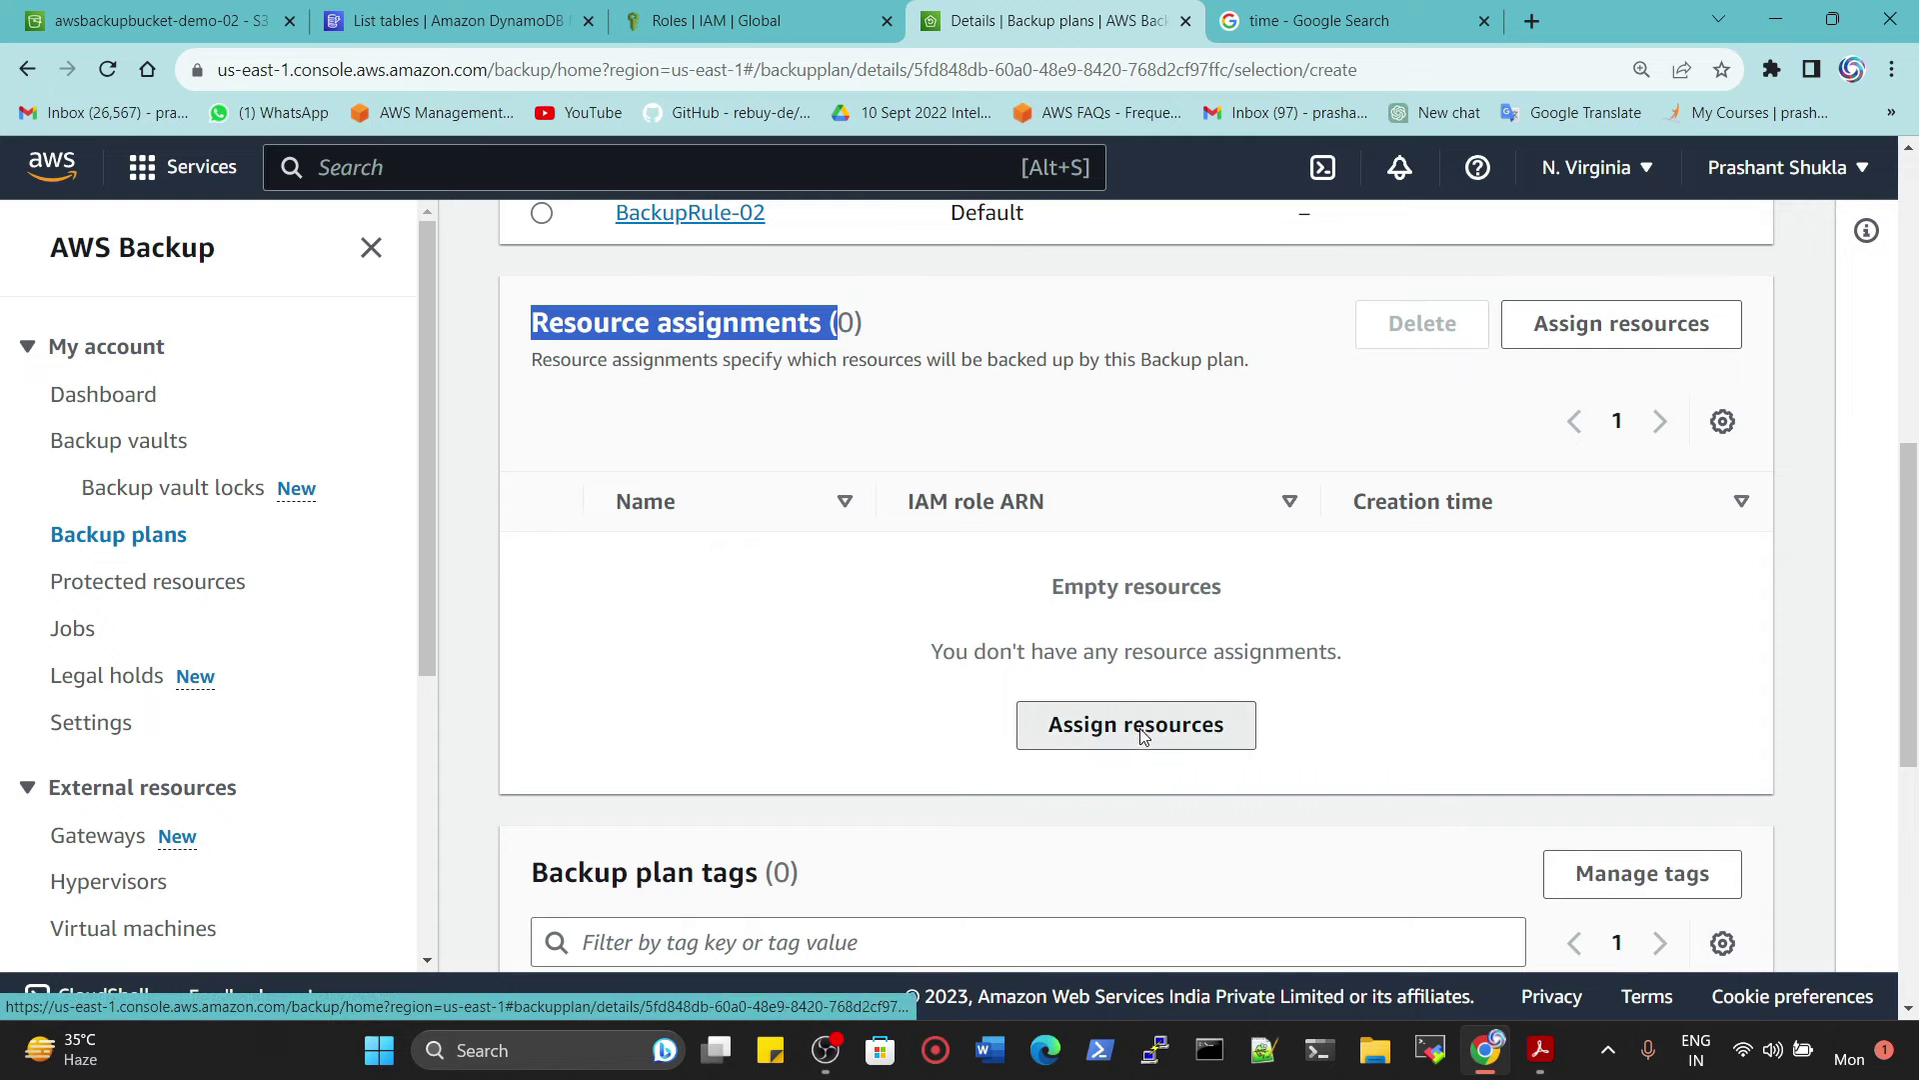
scroll(471, 651, up, 7)
scroll(314, 426, up, 1)
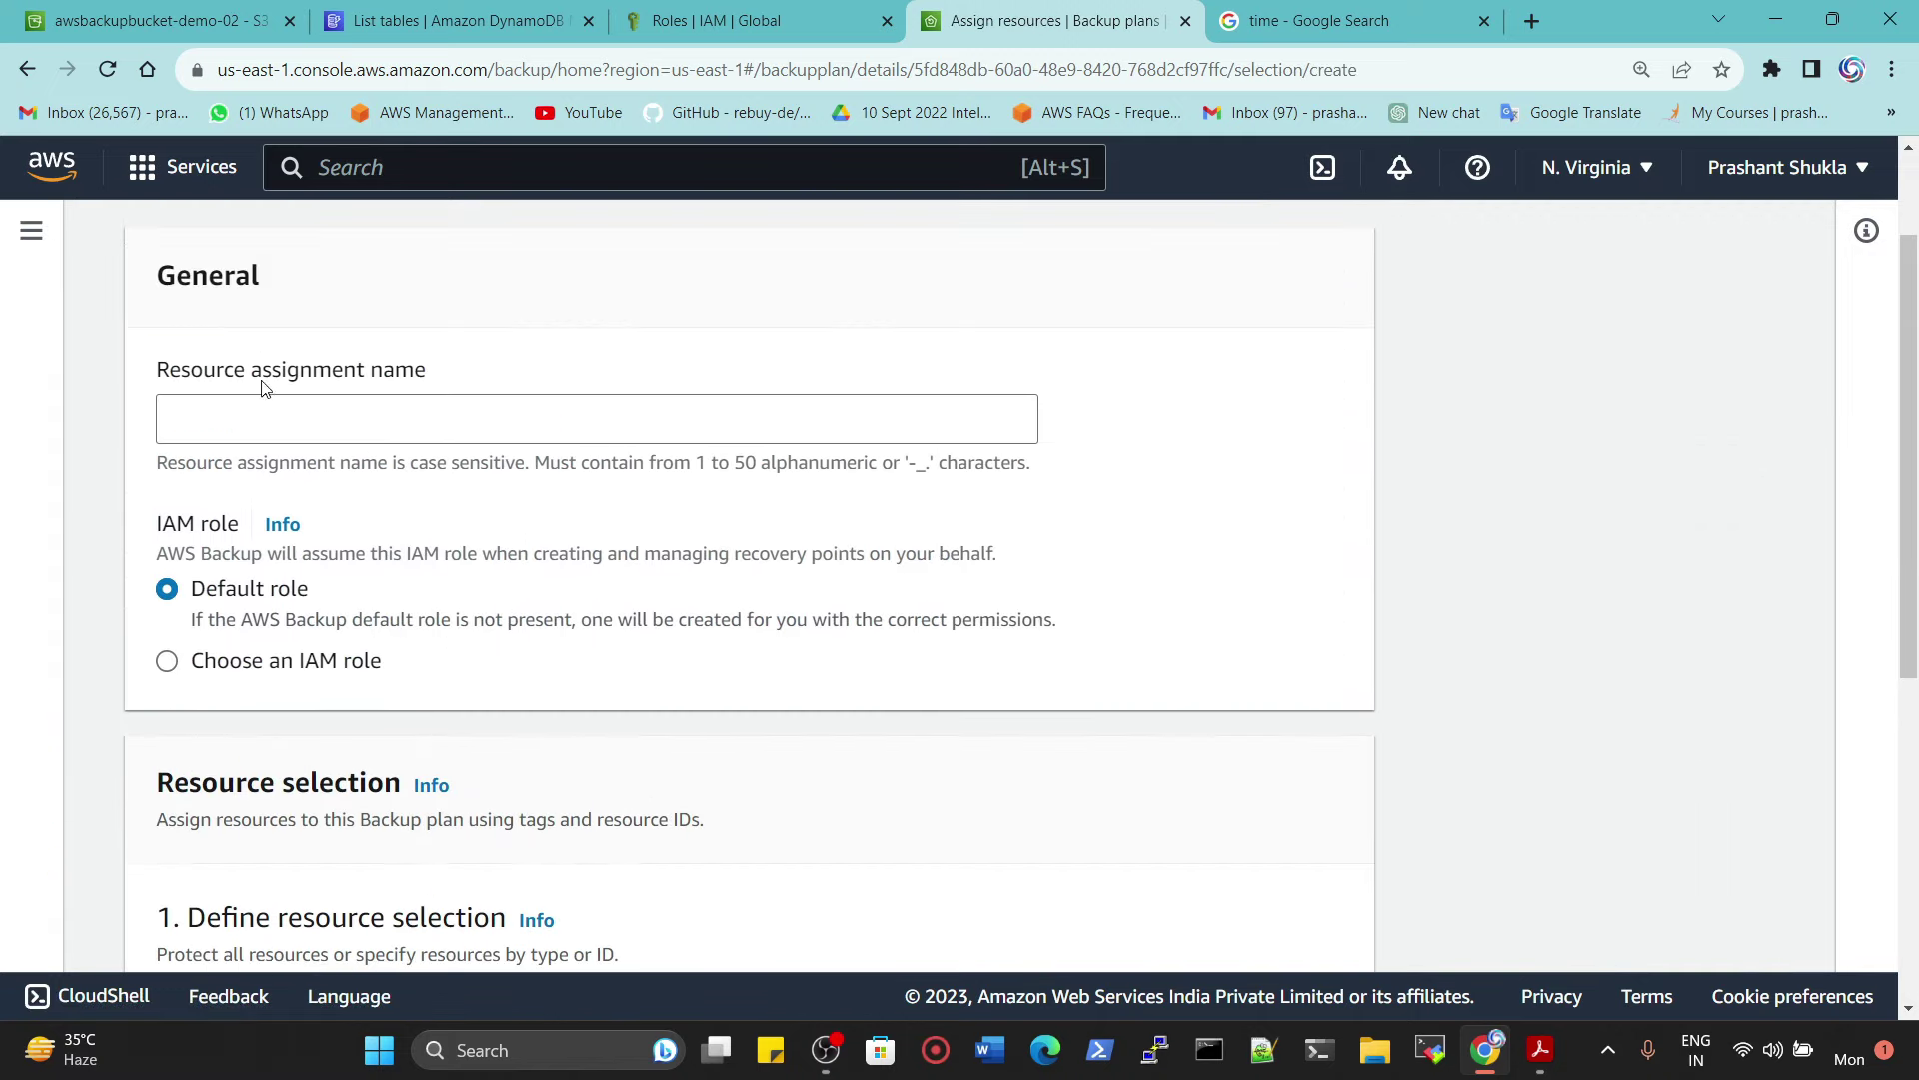
click(283, 403)
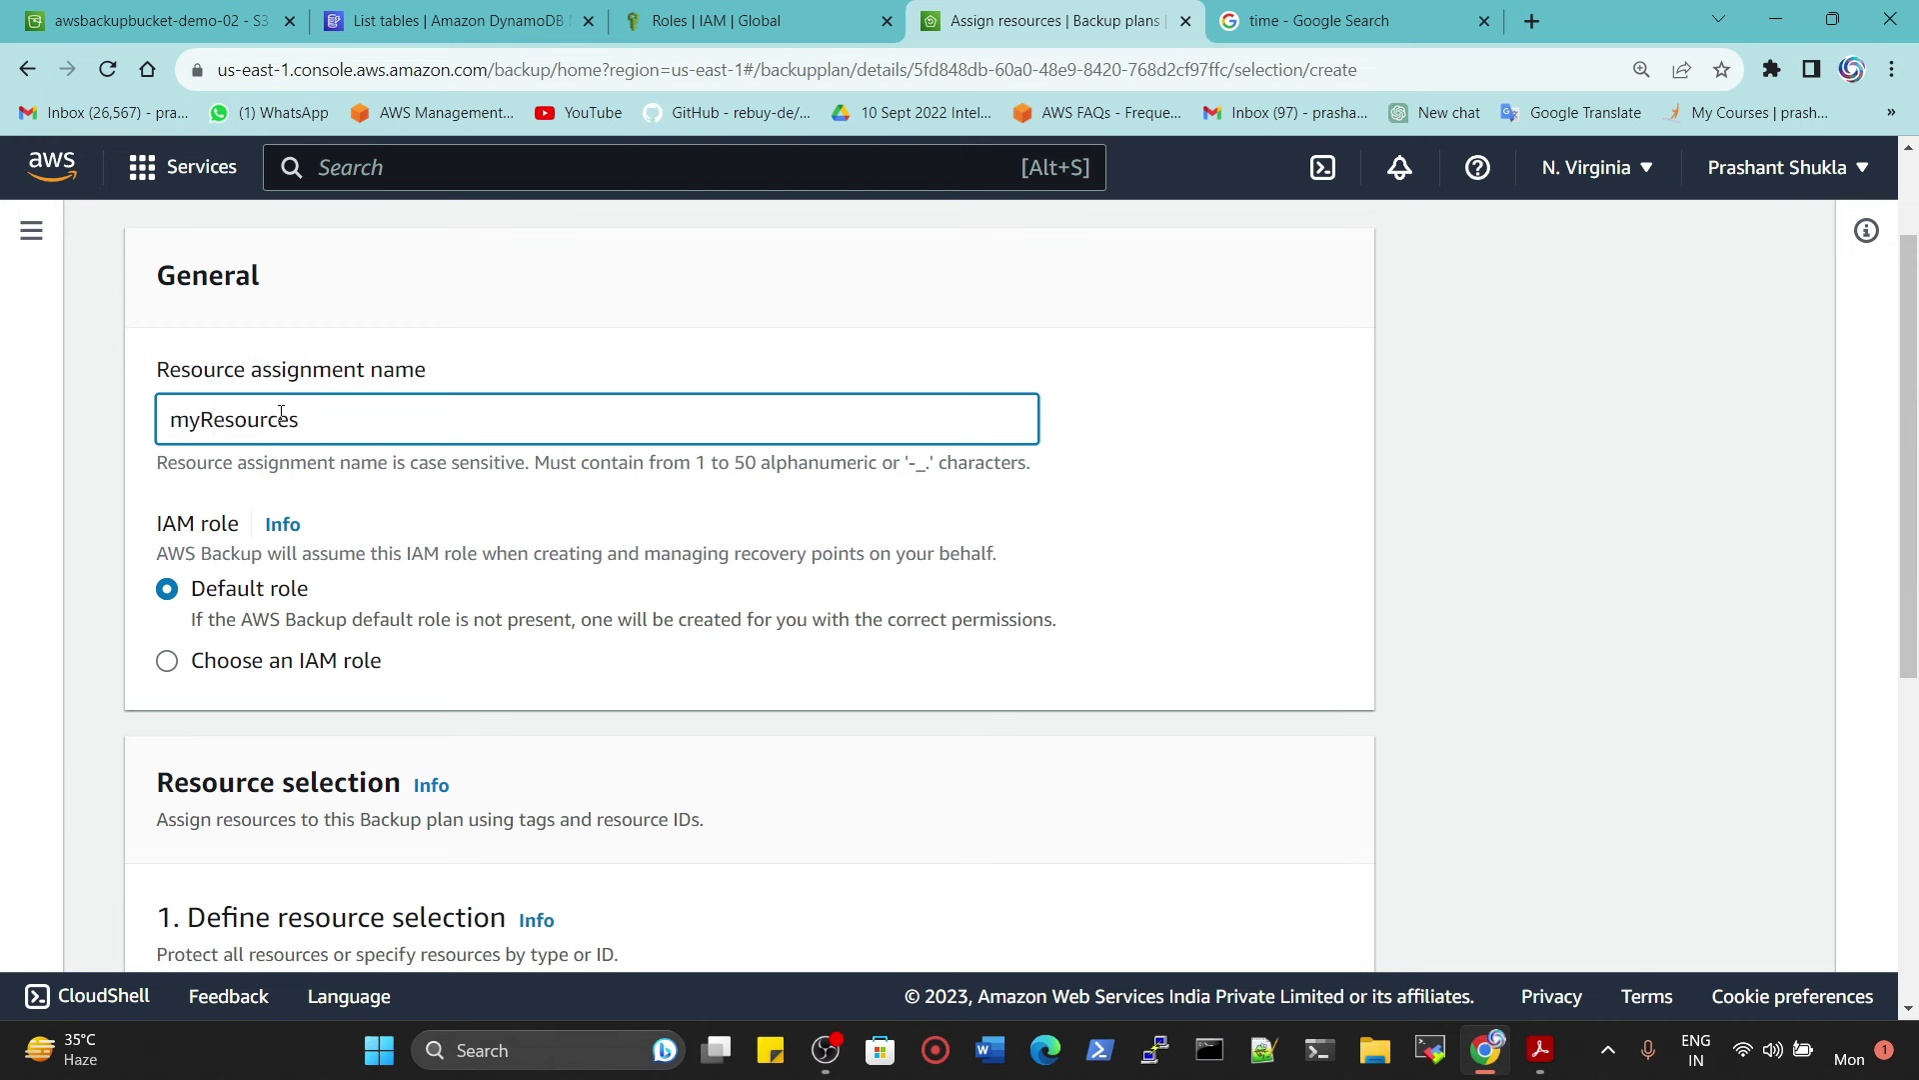
Step: Assign the existing IAM role Role4BackupS3andDynamoDB-02 to the resource assignment instead of the default role
click(300, 664)
click(365, 774)
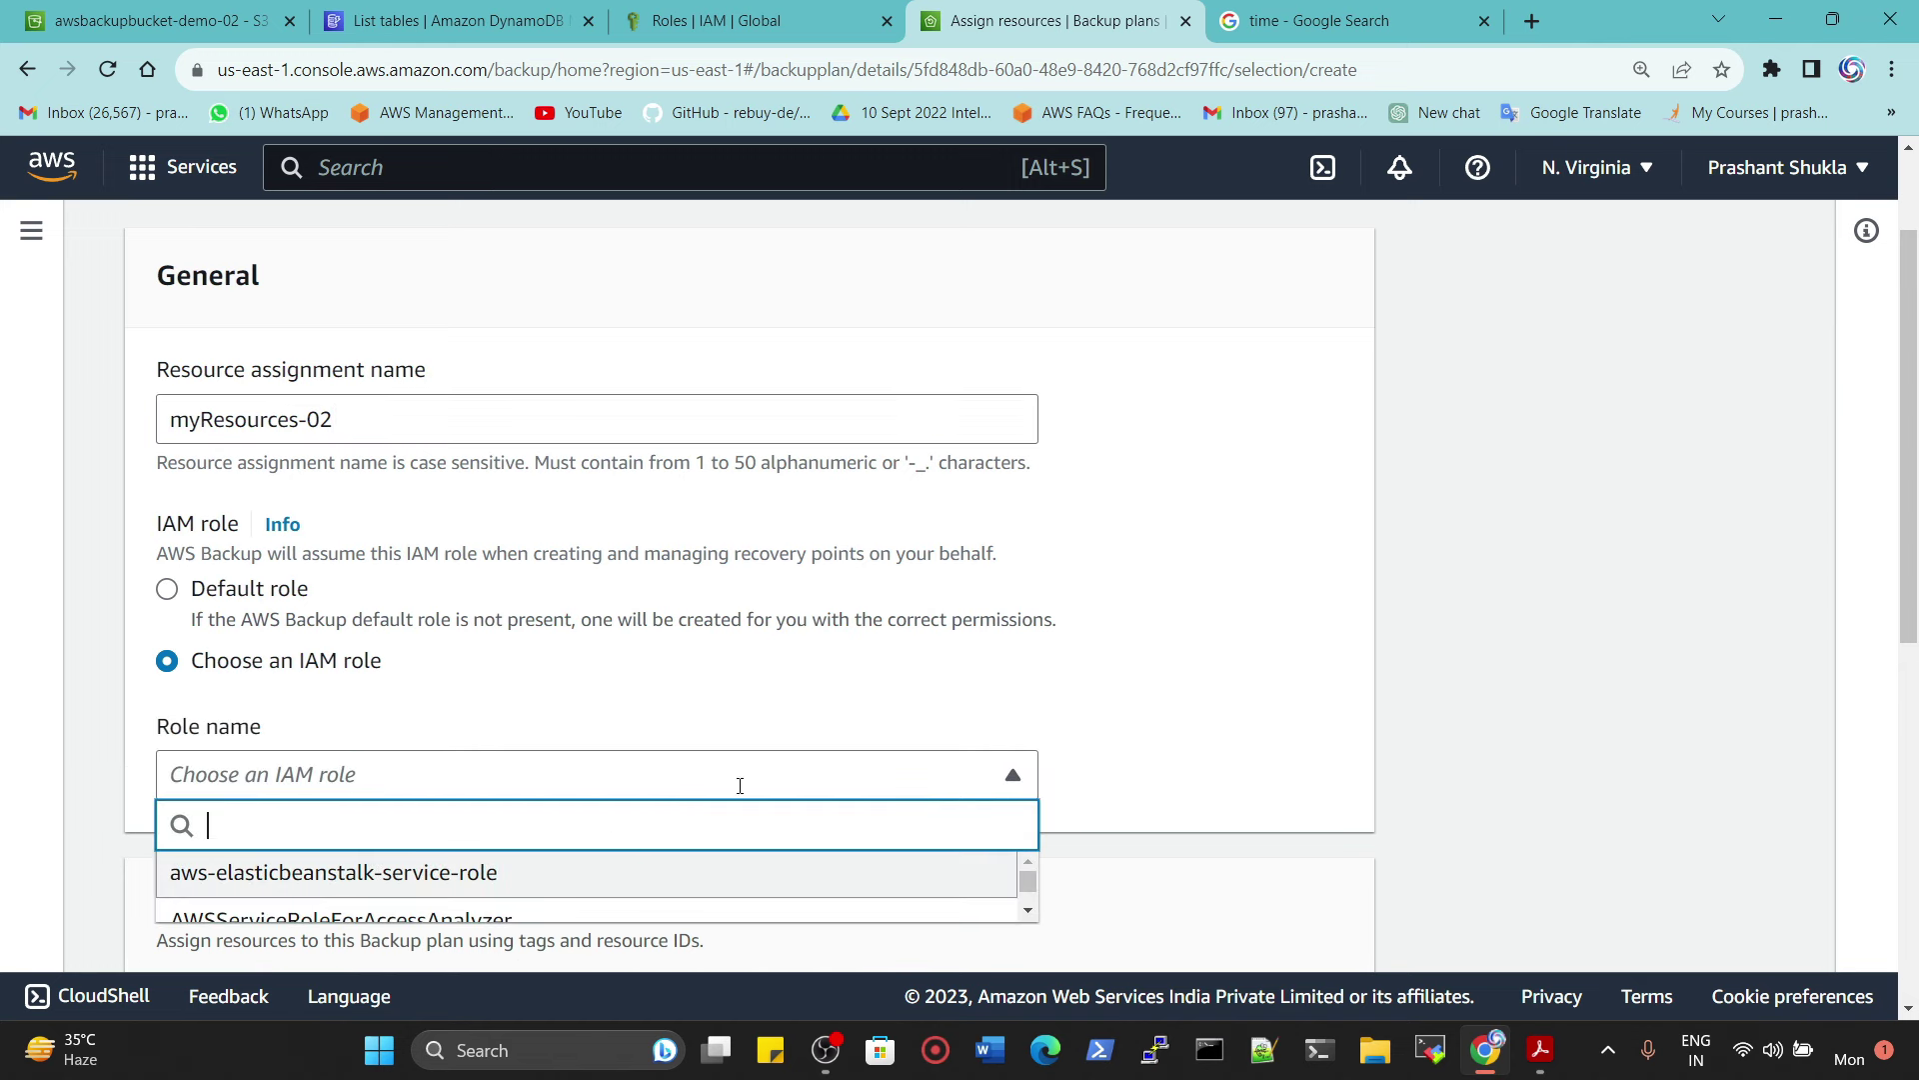
scroll(857, 630, down, 1)
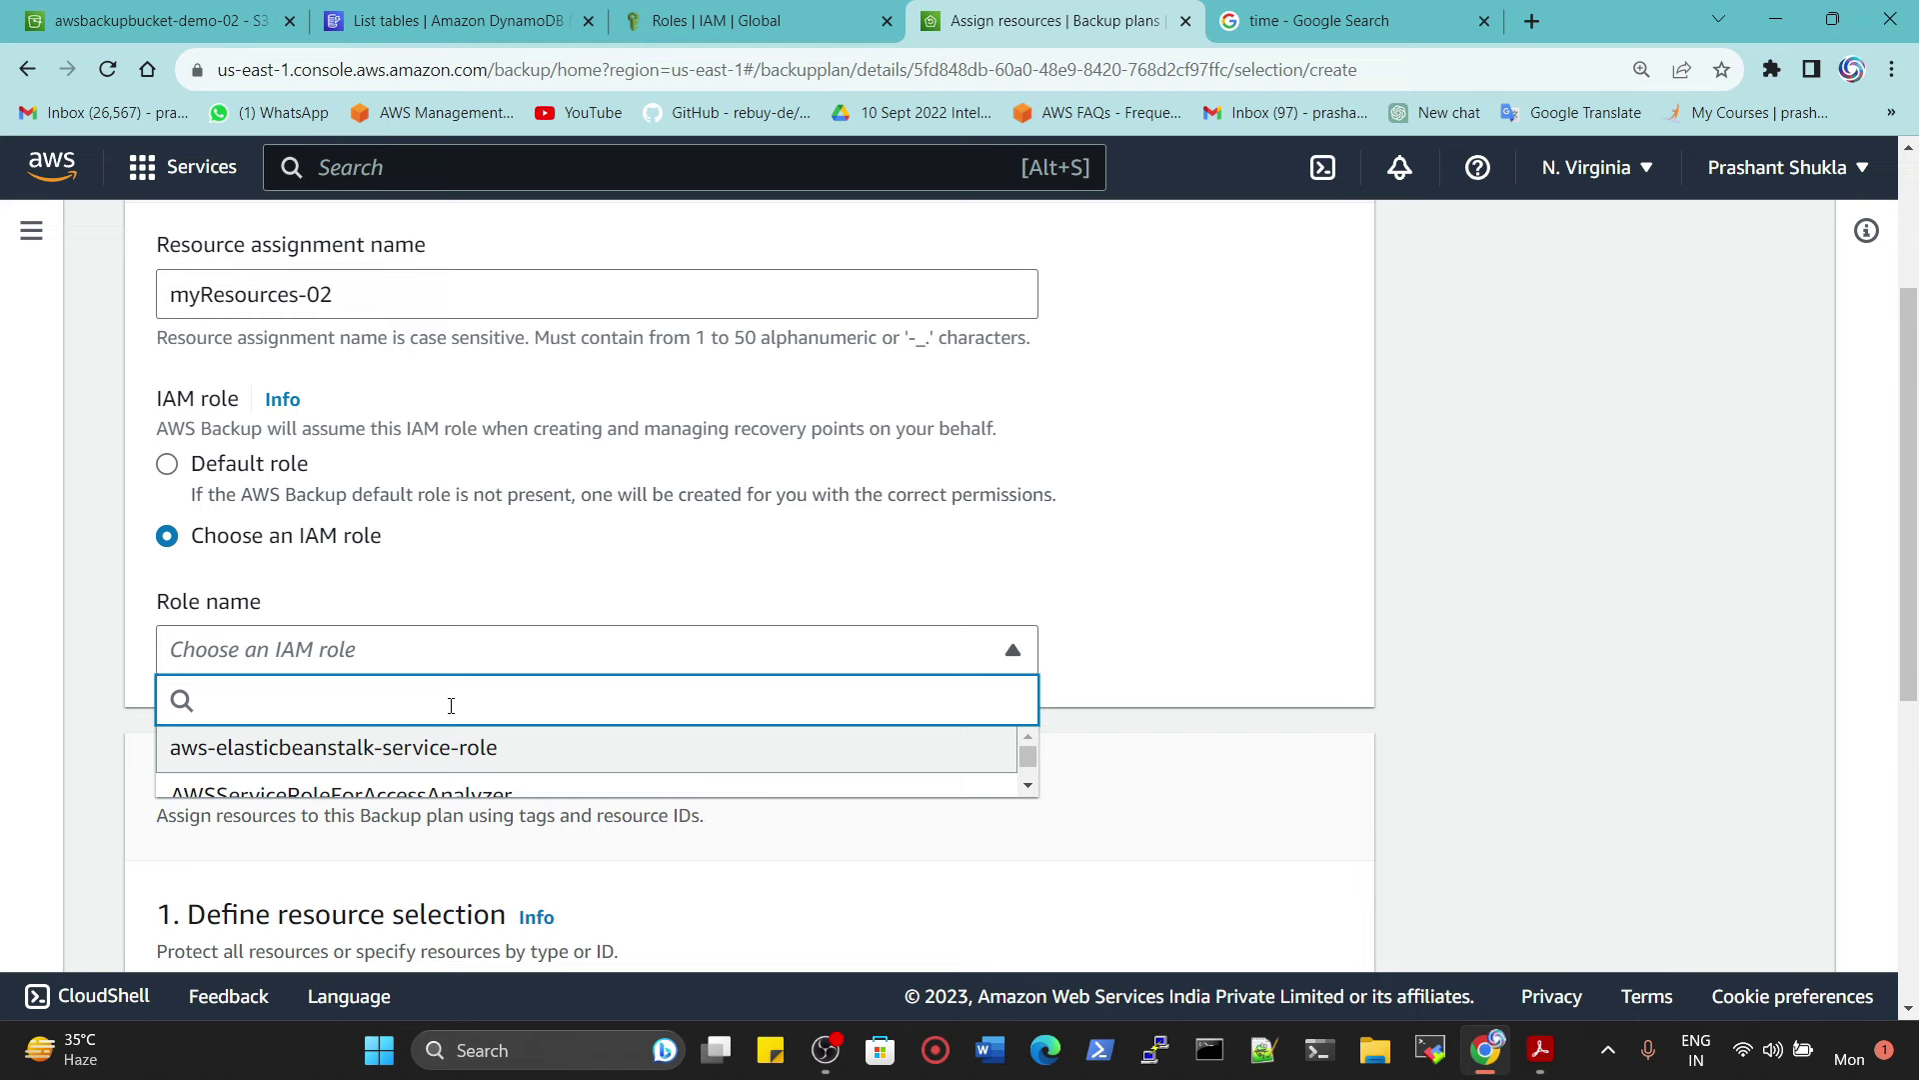
text(role)
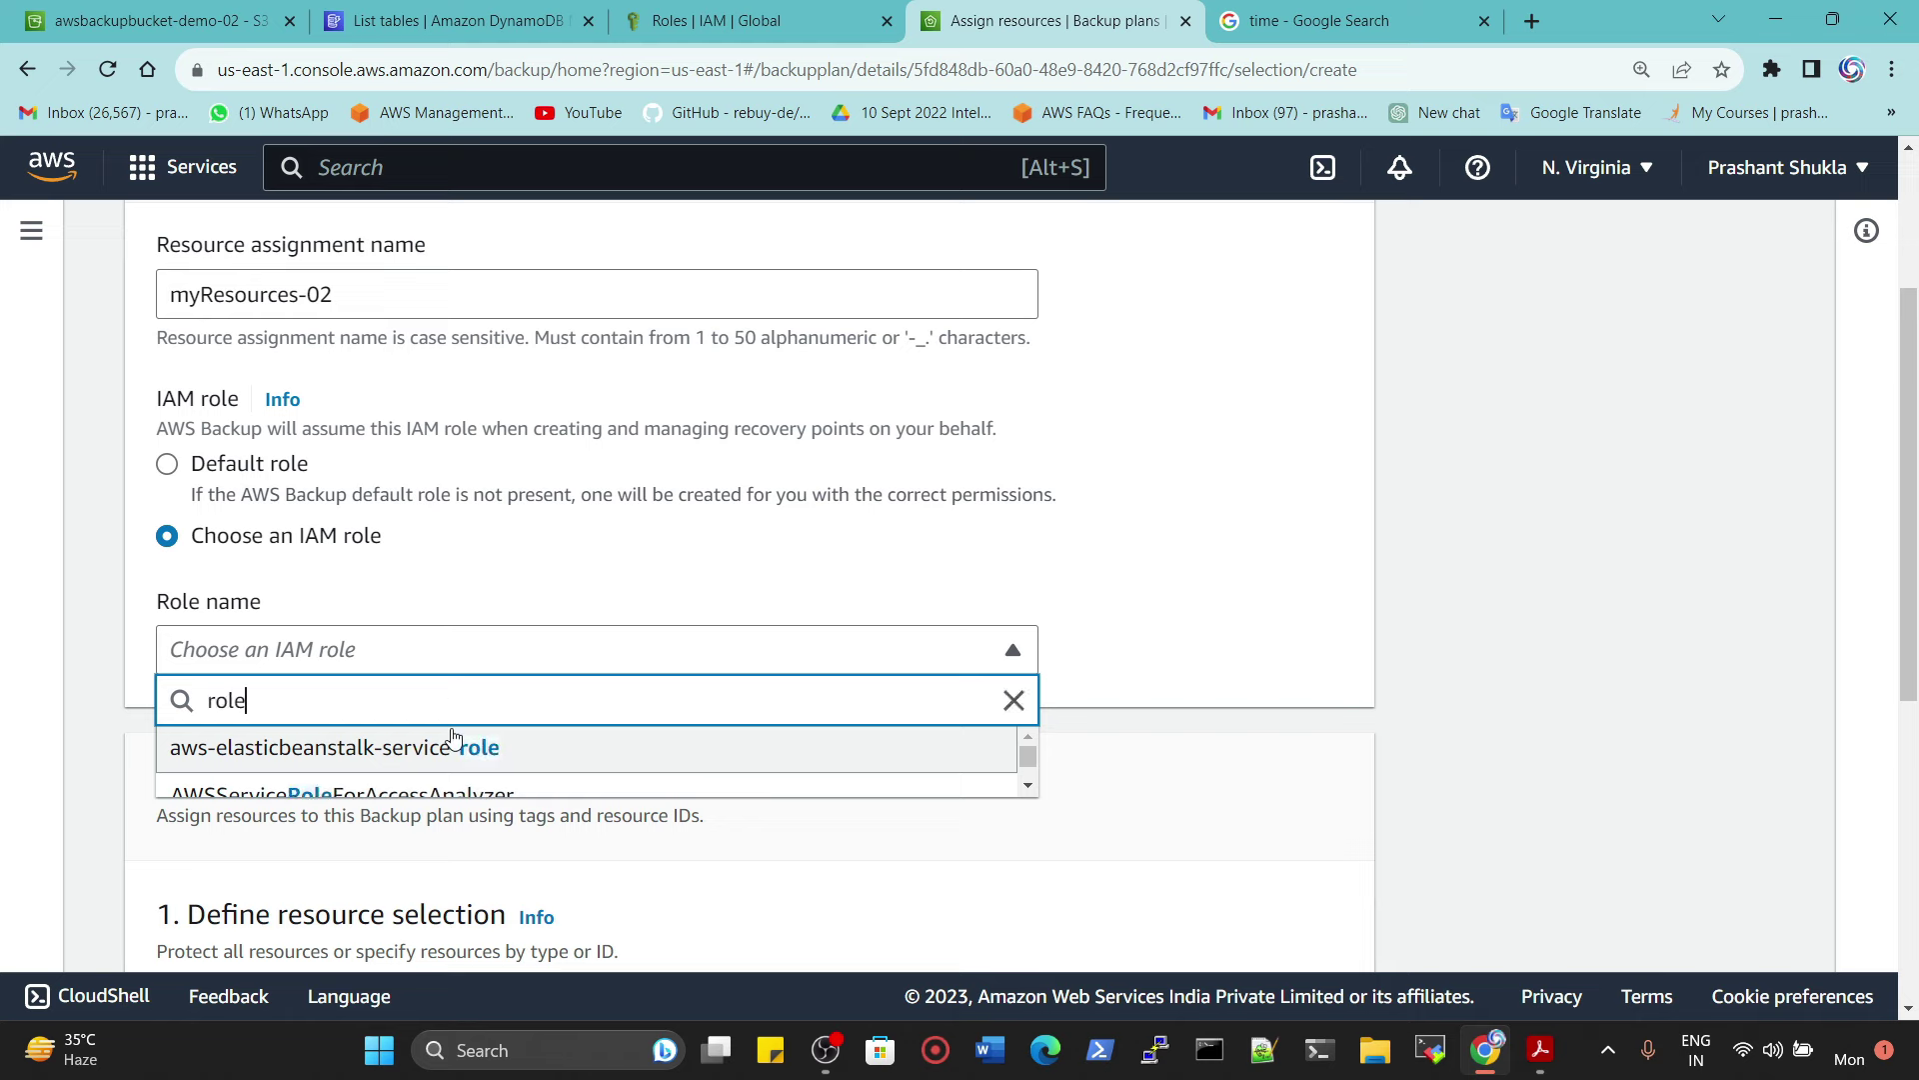
text(4)
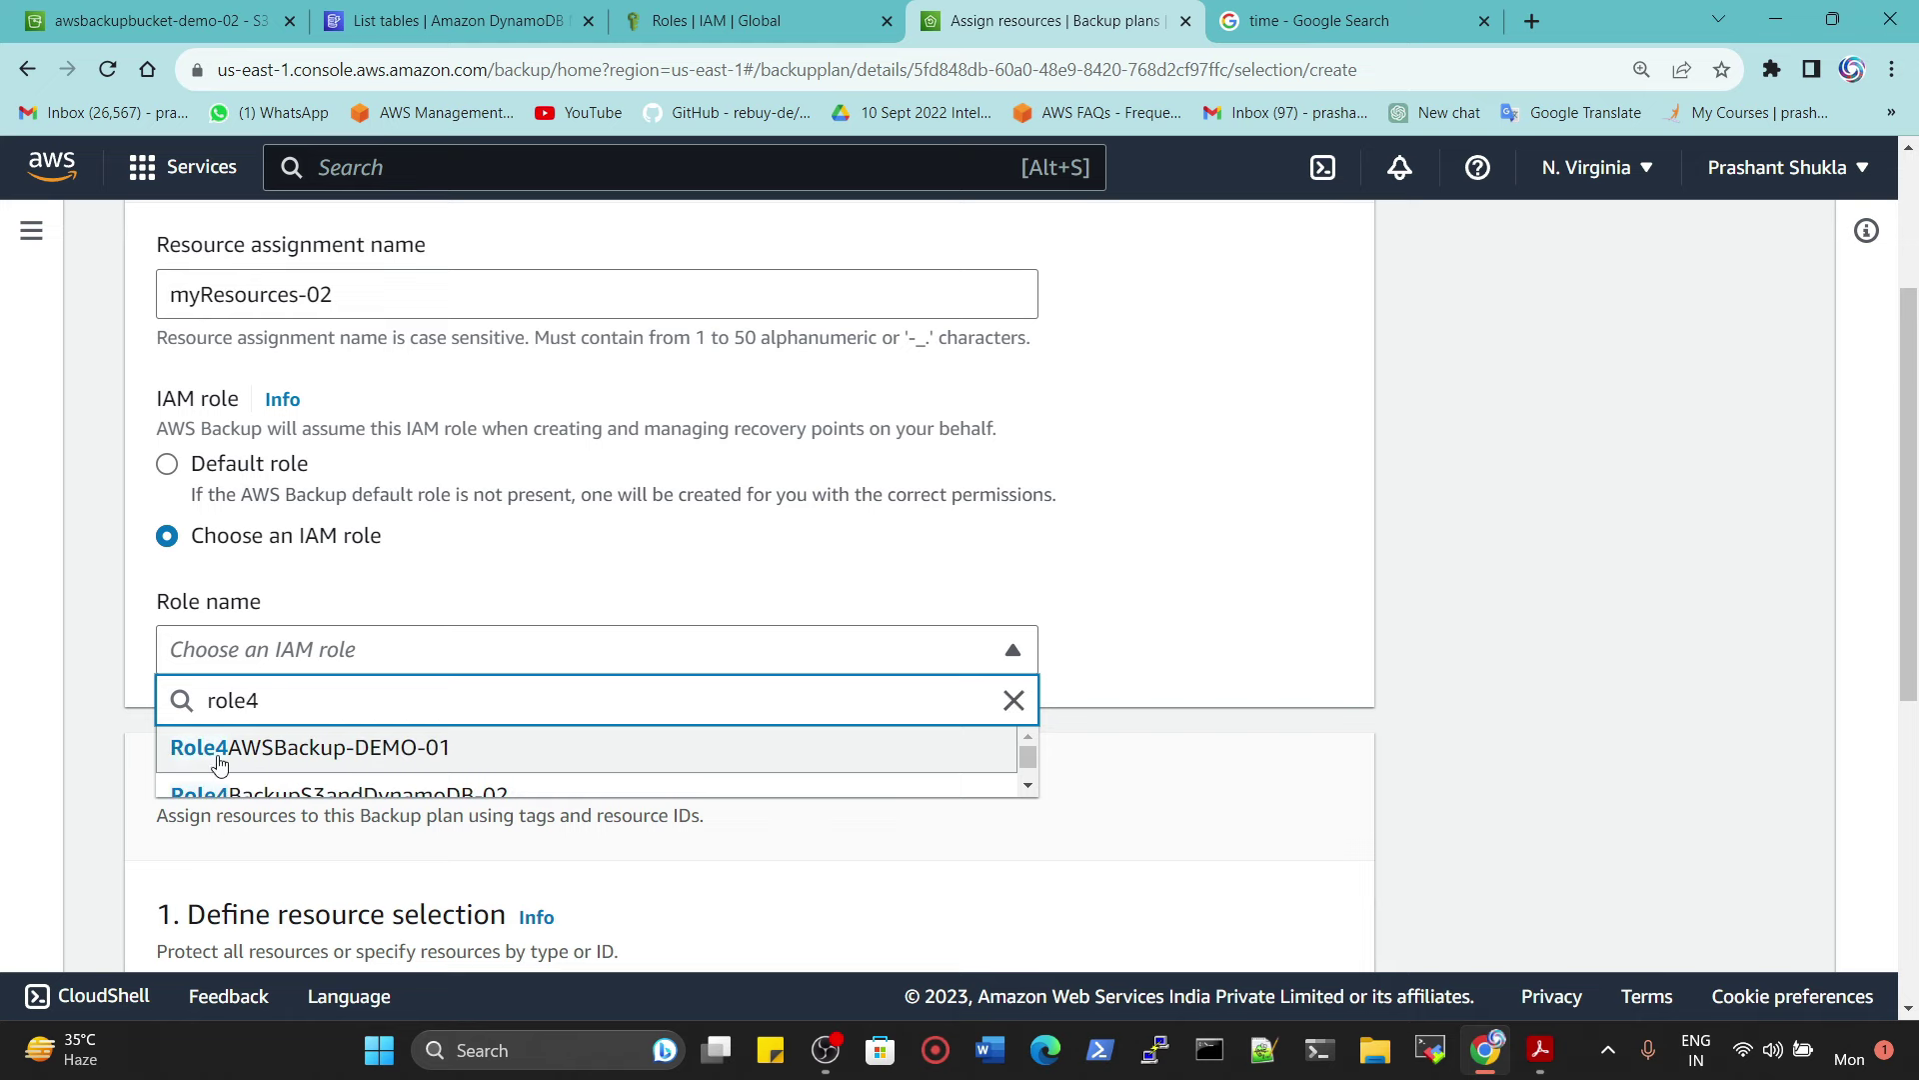
scroll(482, 767, down, 1)
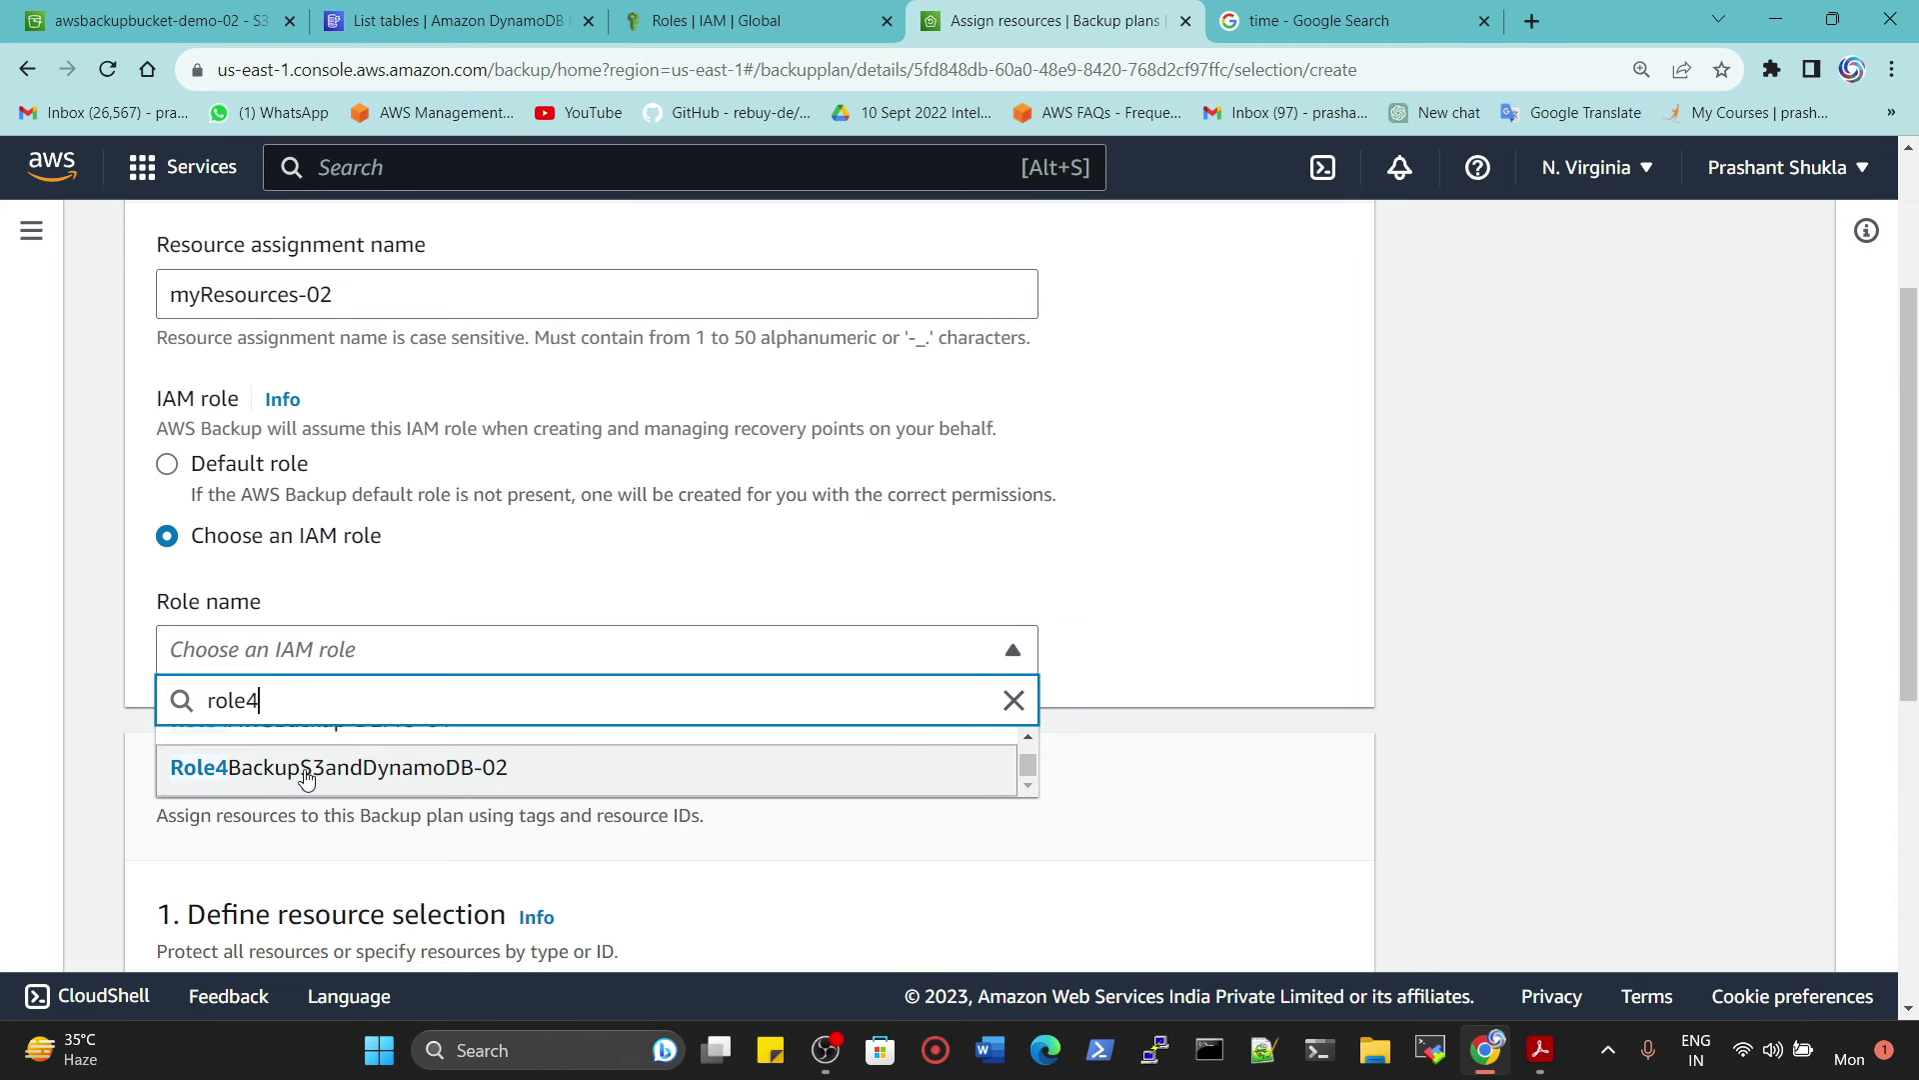
click(503, 779)
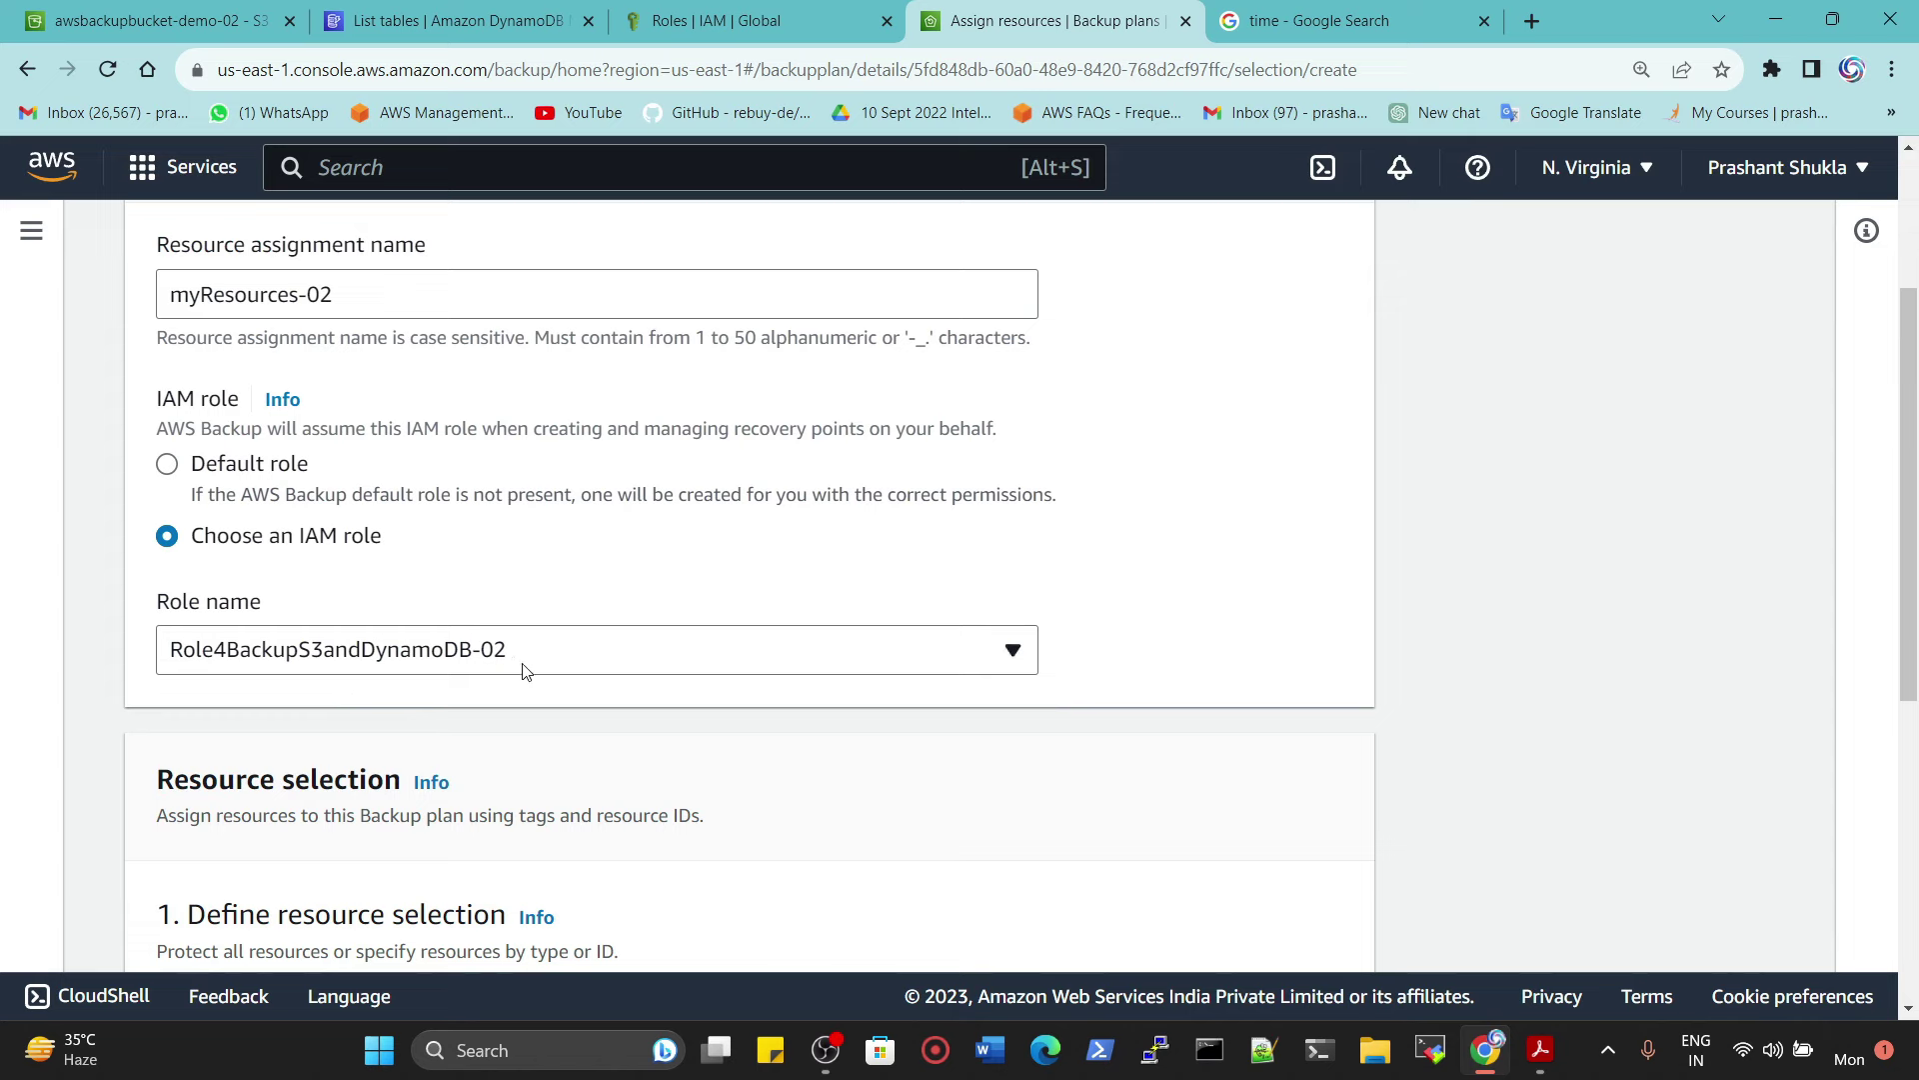
Step: Limit the resource selection to specific resource types and include DynamoDB and S3
scroll(610, 680, down, 5)
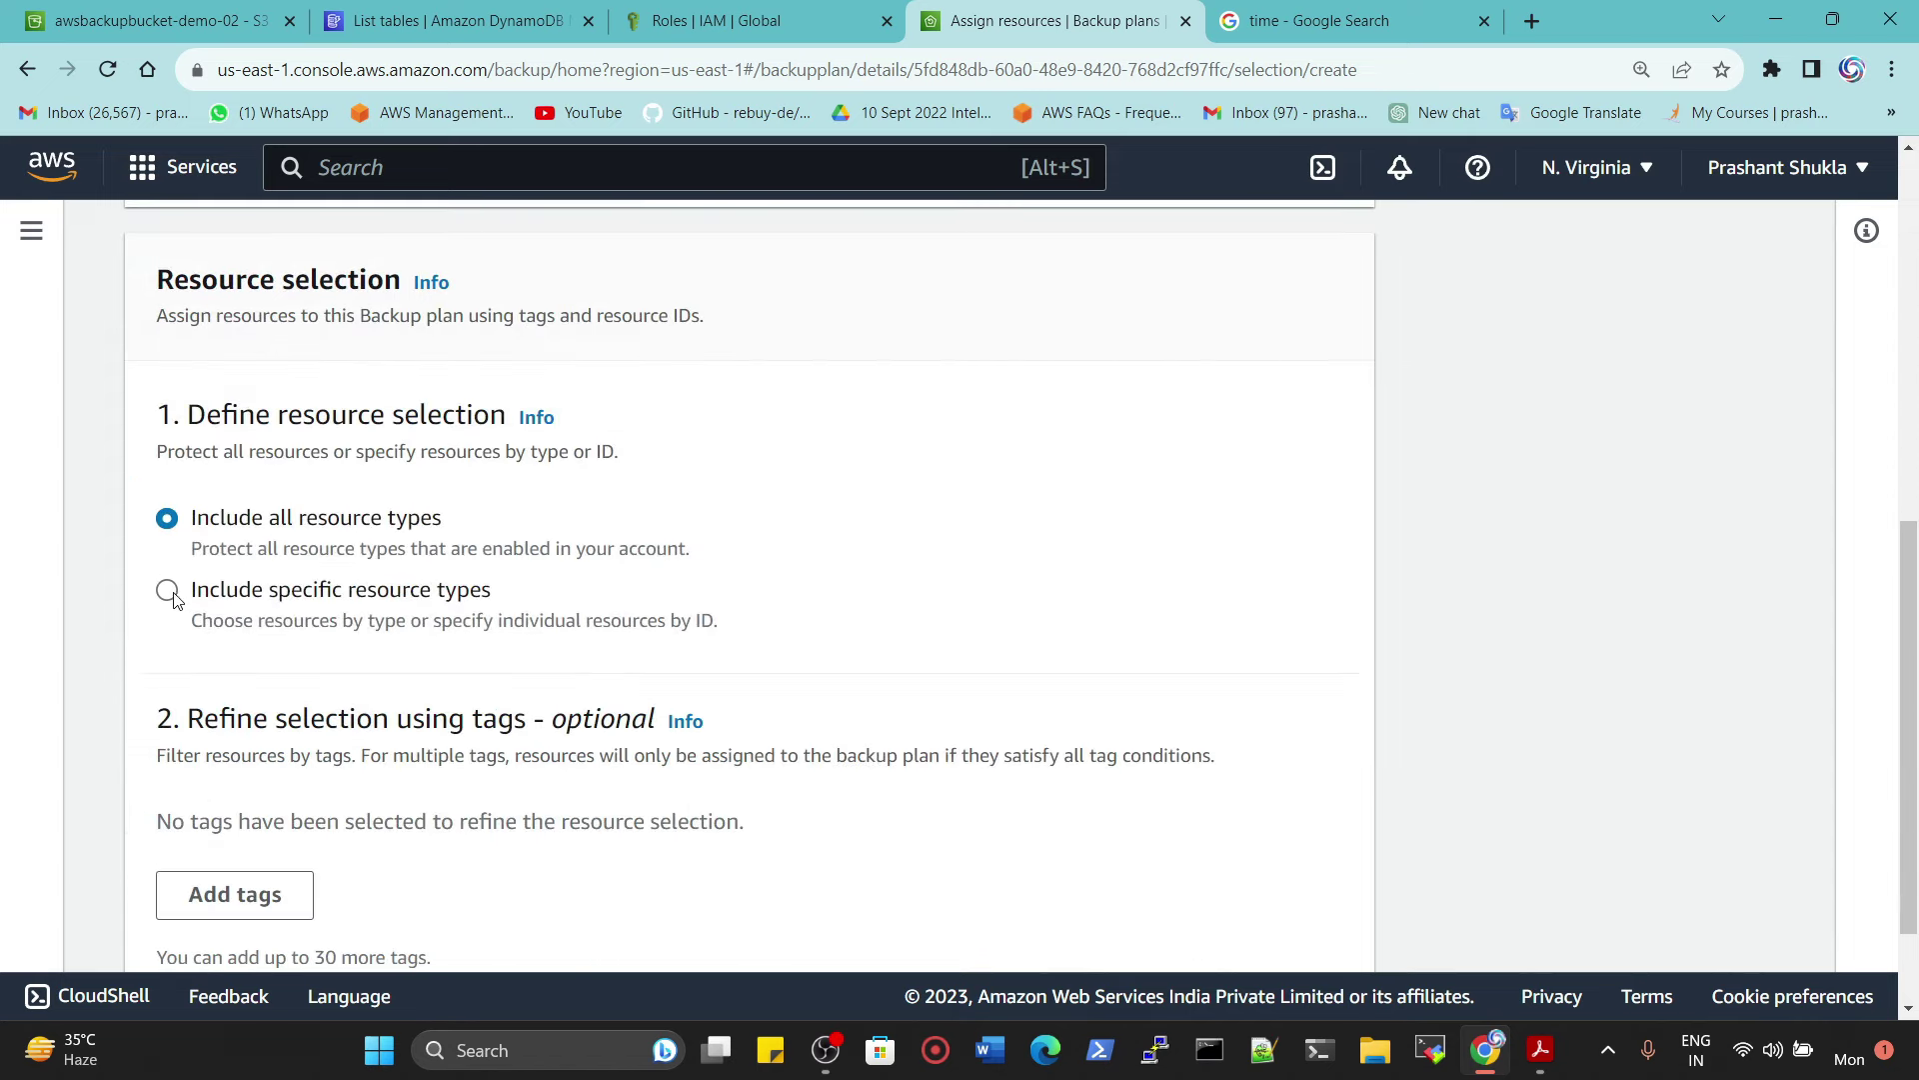
click(168, 591)
scroll(380, 621, down, 2)
click(270, 596)
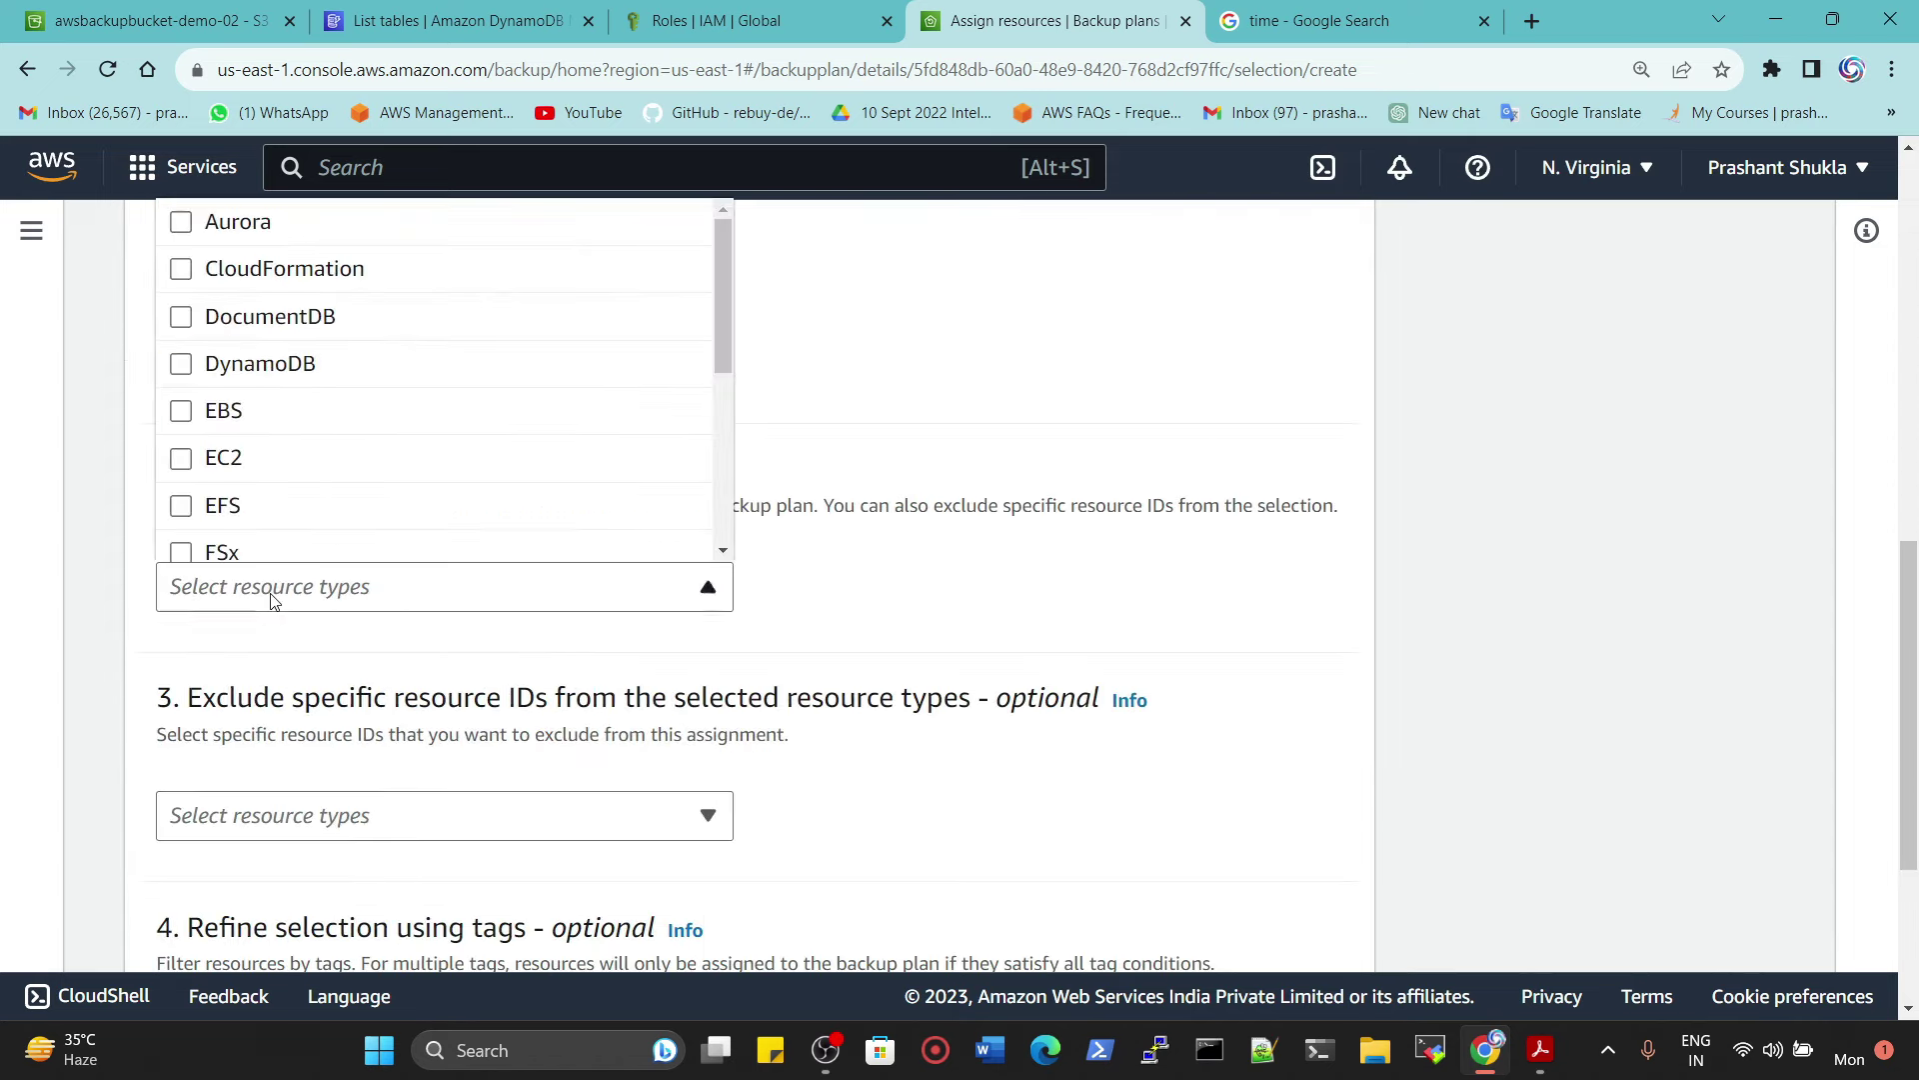
scroll(240, 478, up, 1)
click(181, 490)
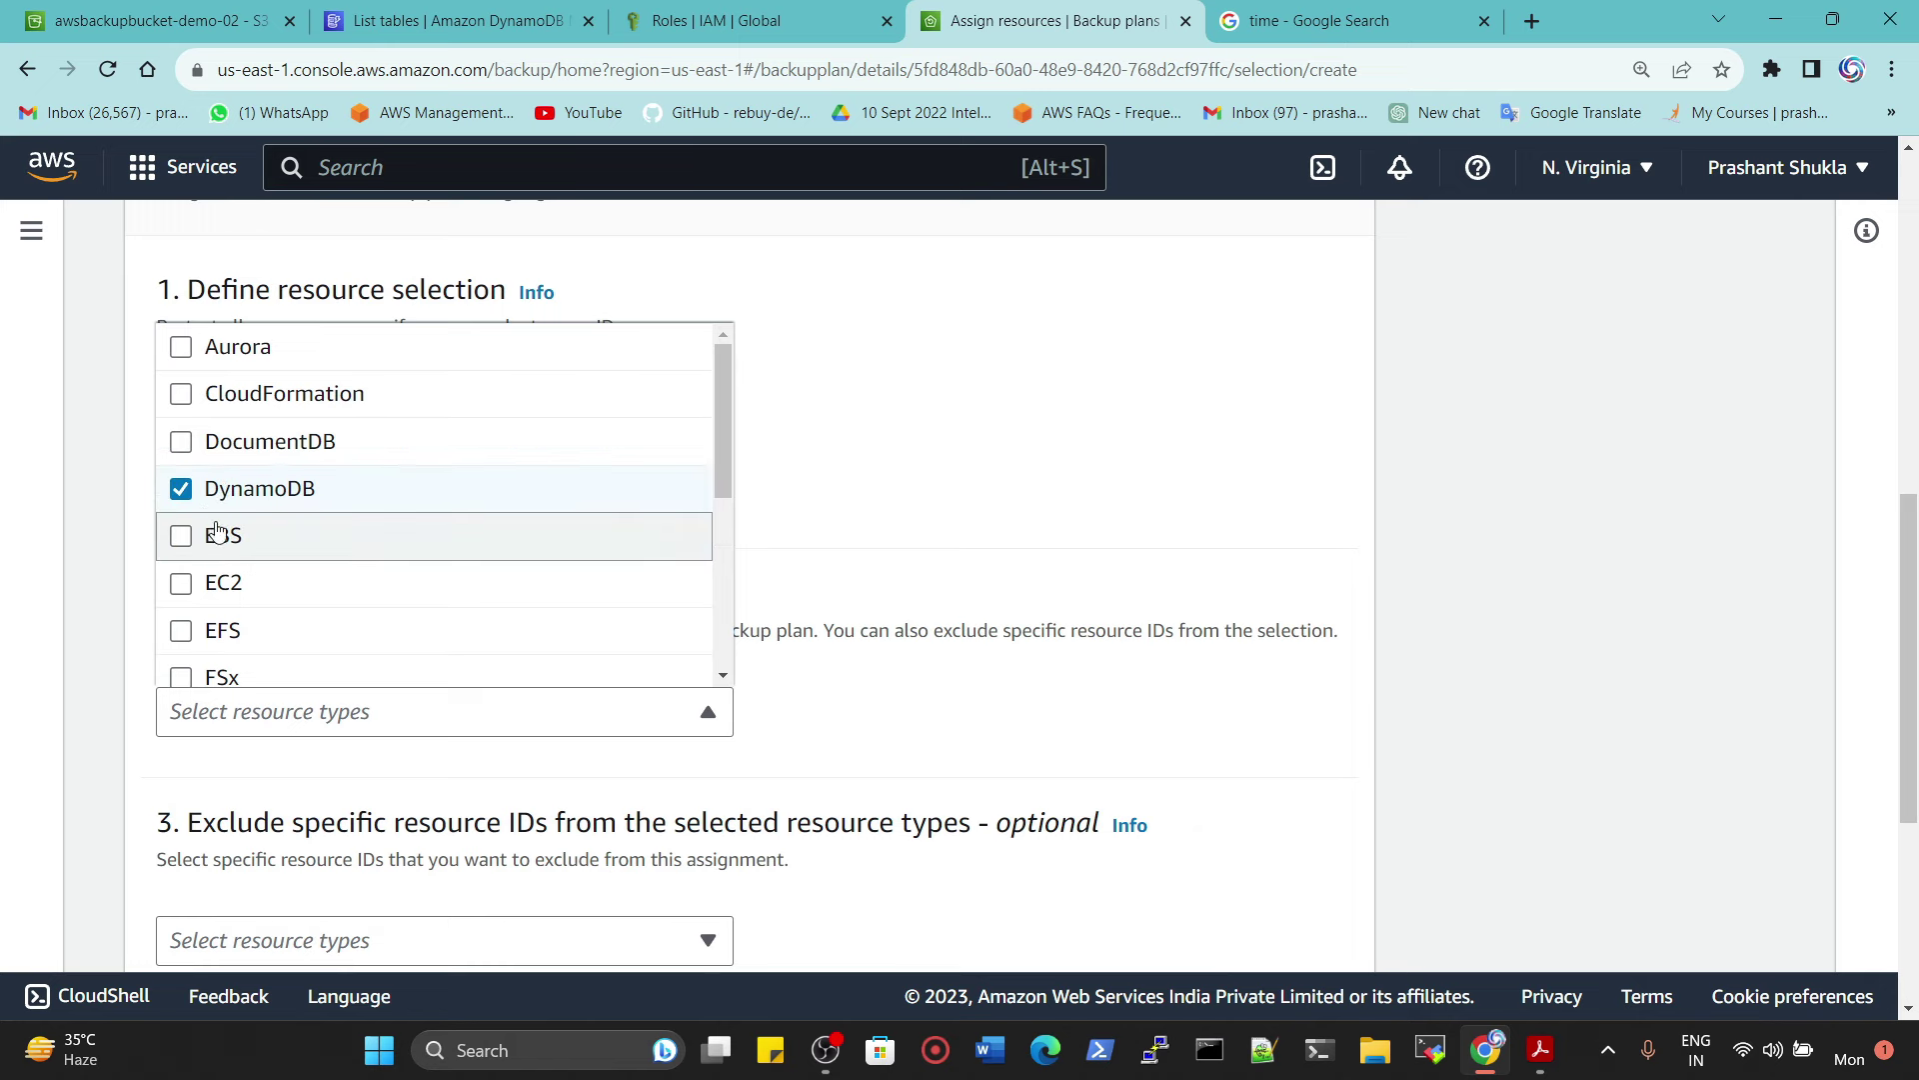
scroll(220, 536, down, 4)
click(186, 492)
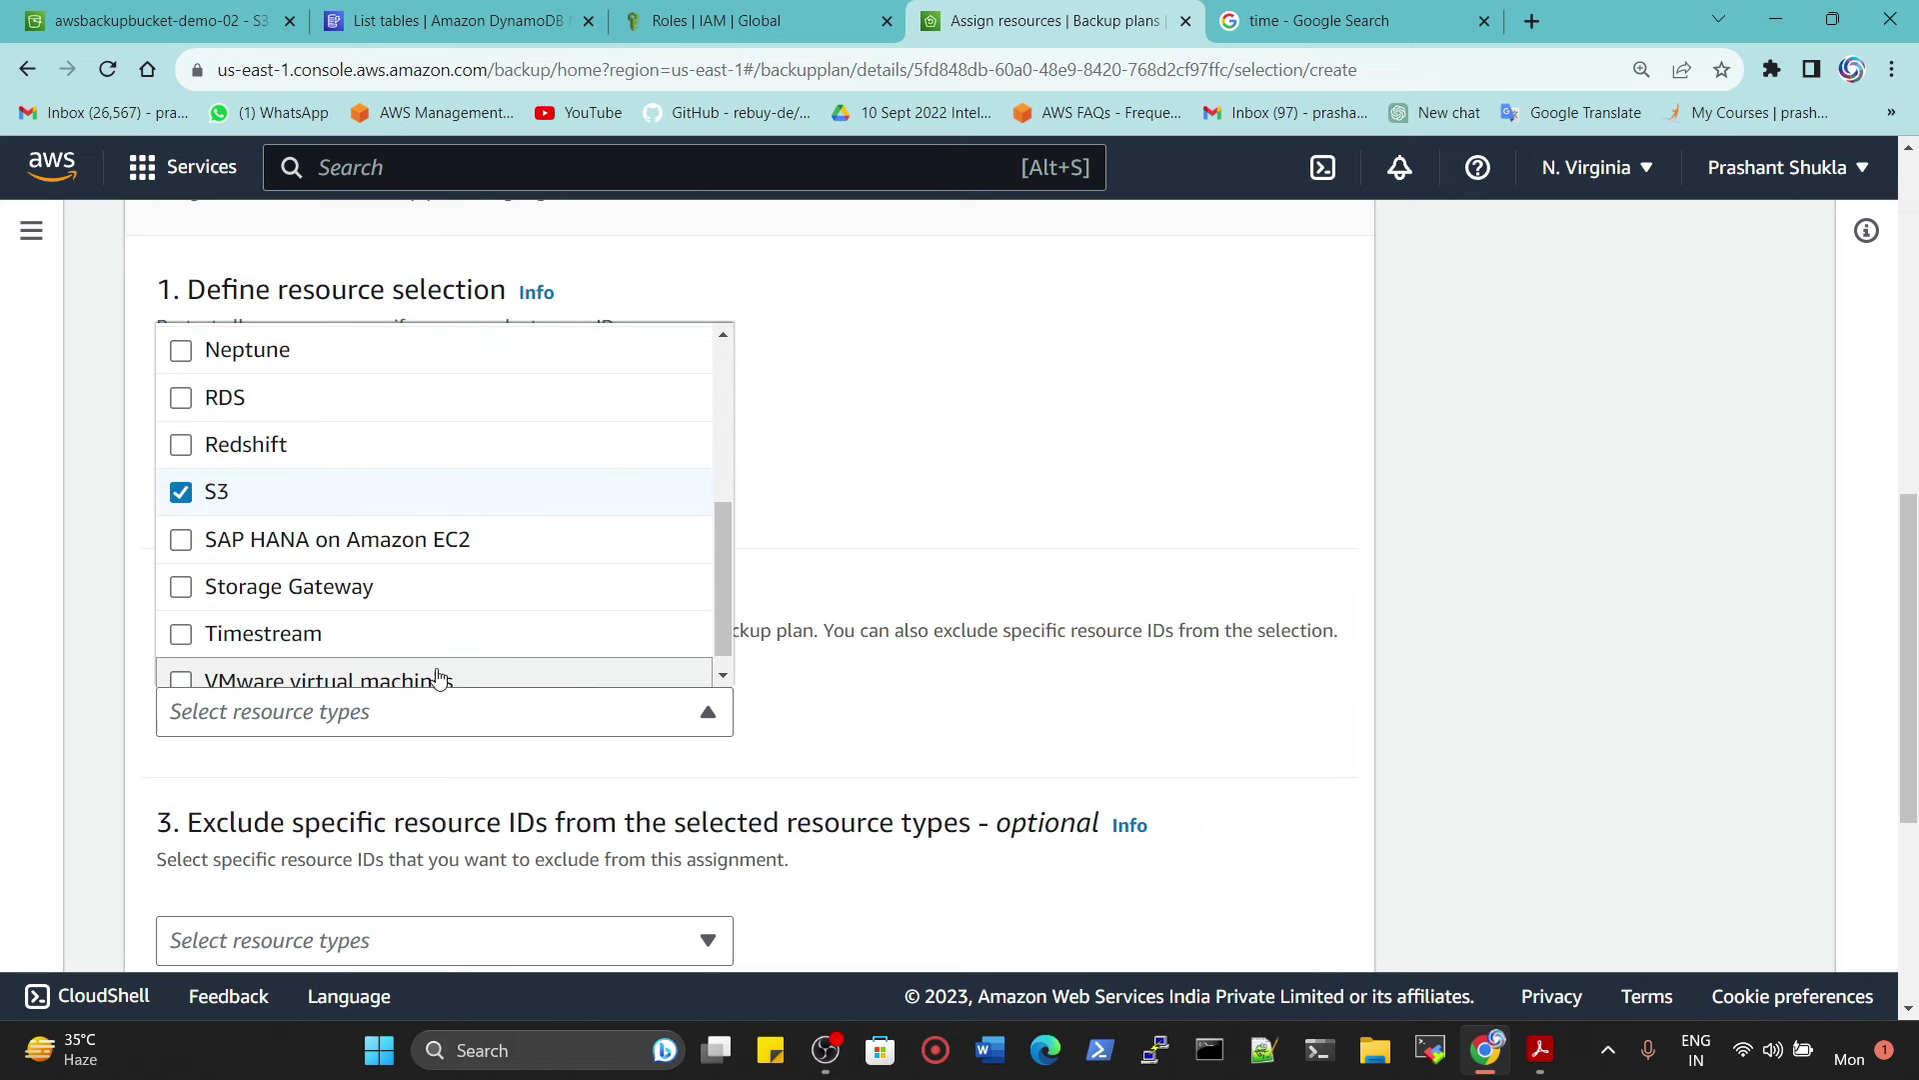
click(865, 744)
scroll(707, 608, down, 3)
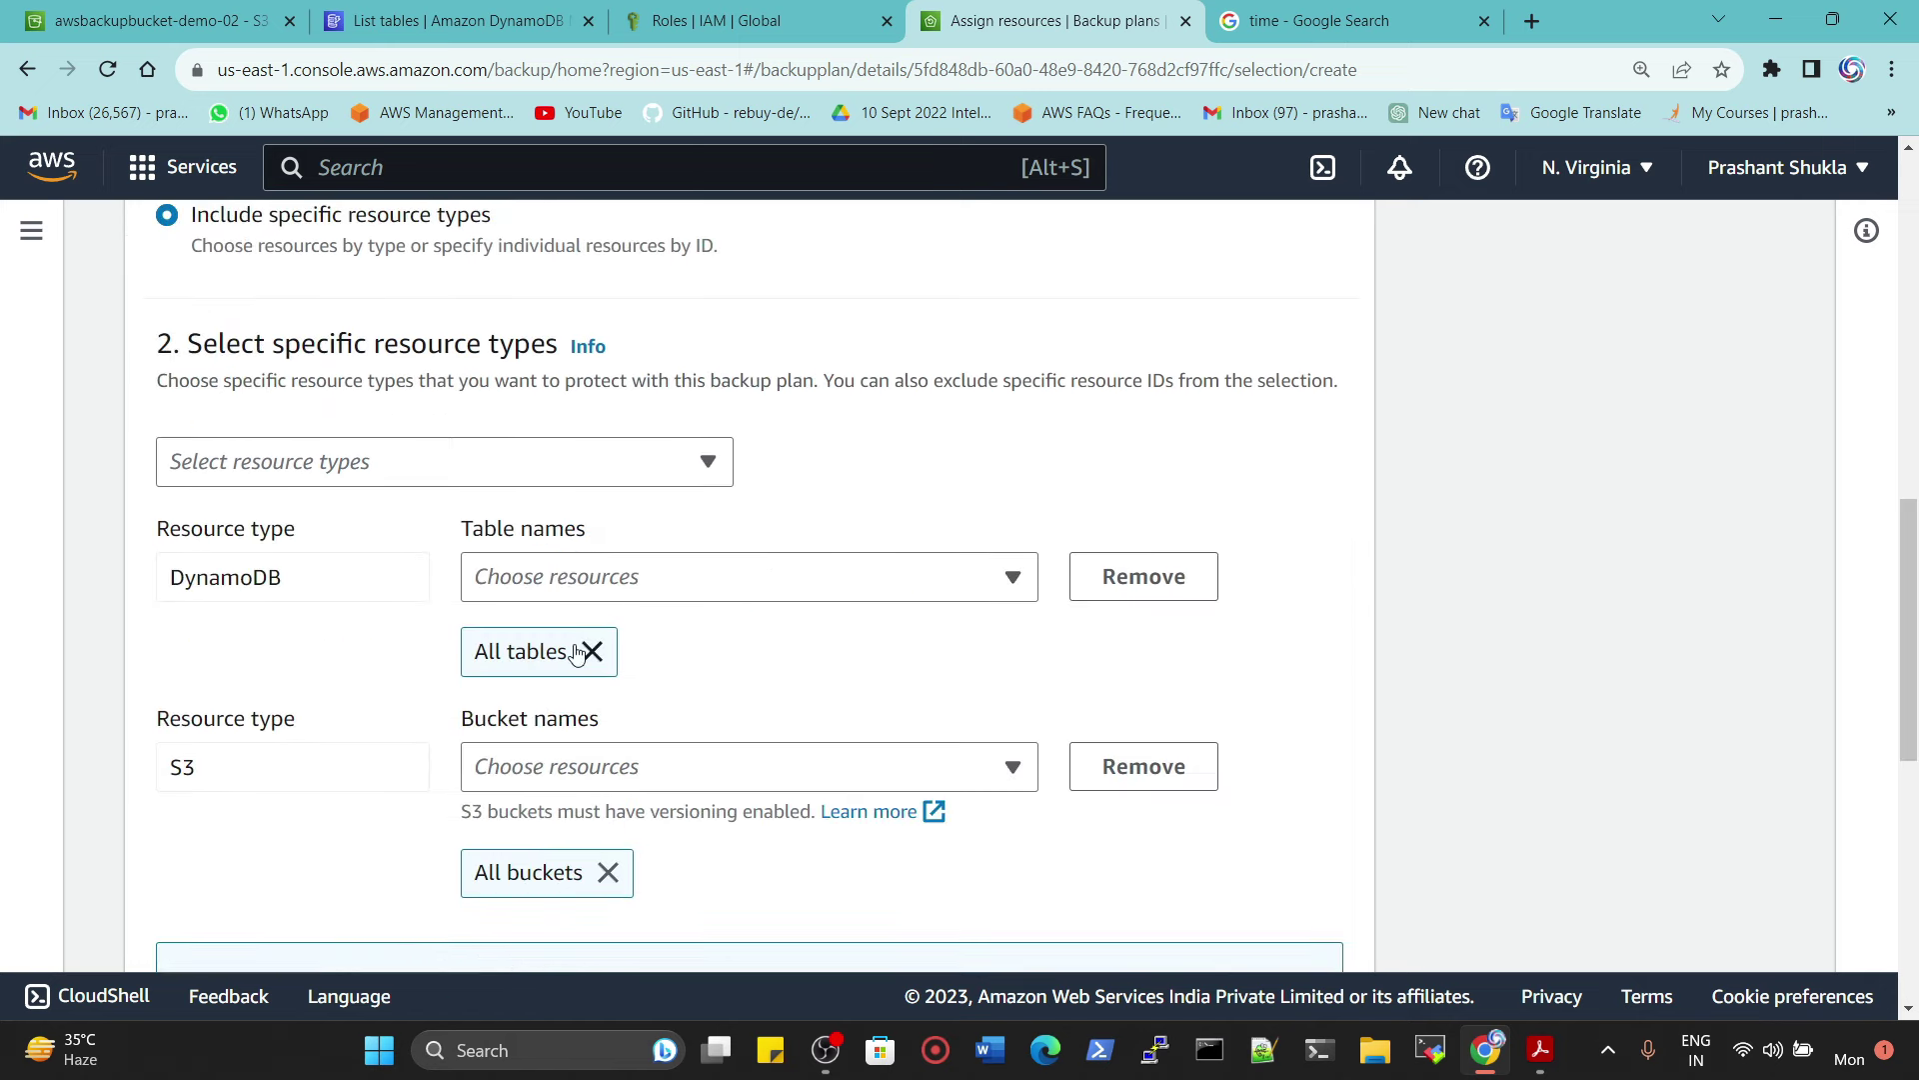
Step: Replace the all-tables selection for DynamoDB with only the table myDynamoDBBackup-Demo-02
click(519, 588)
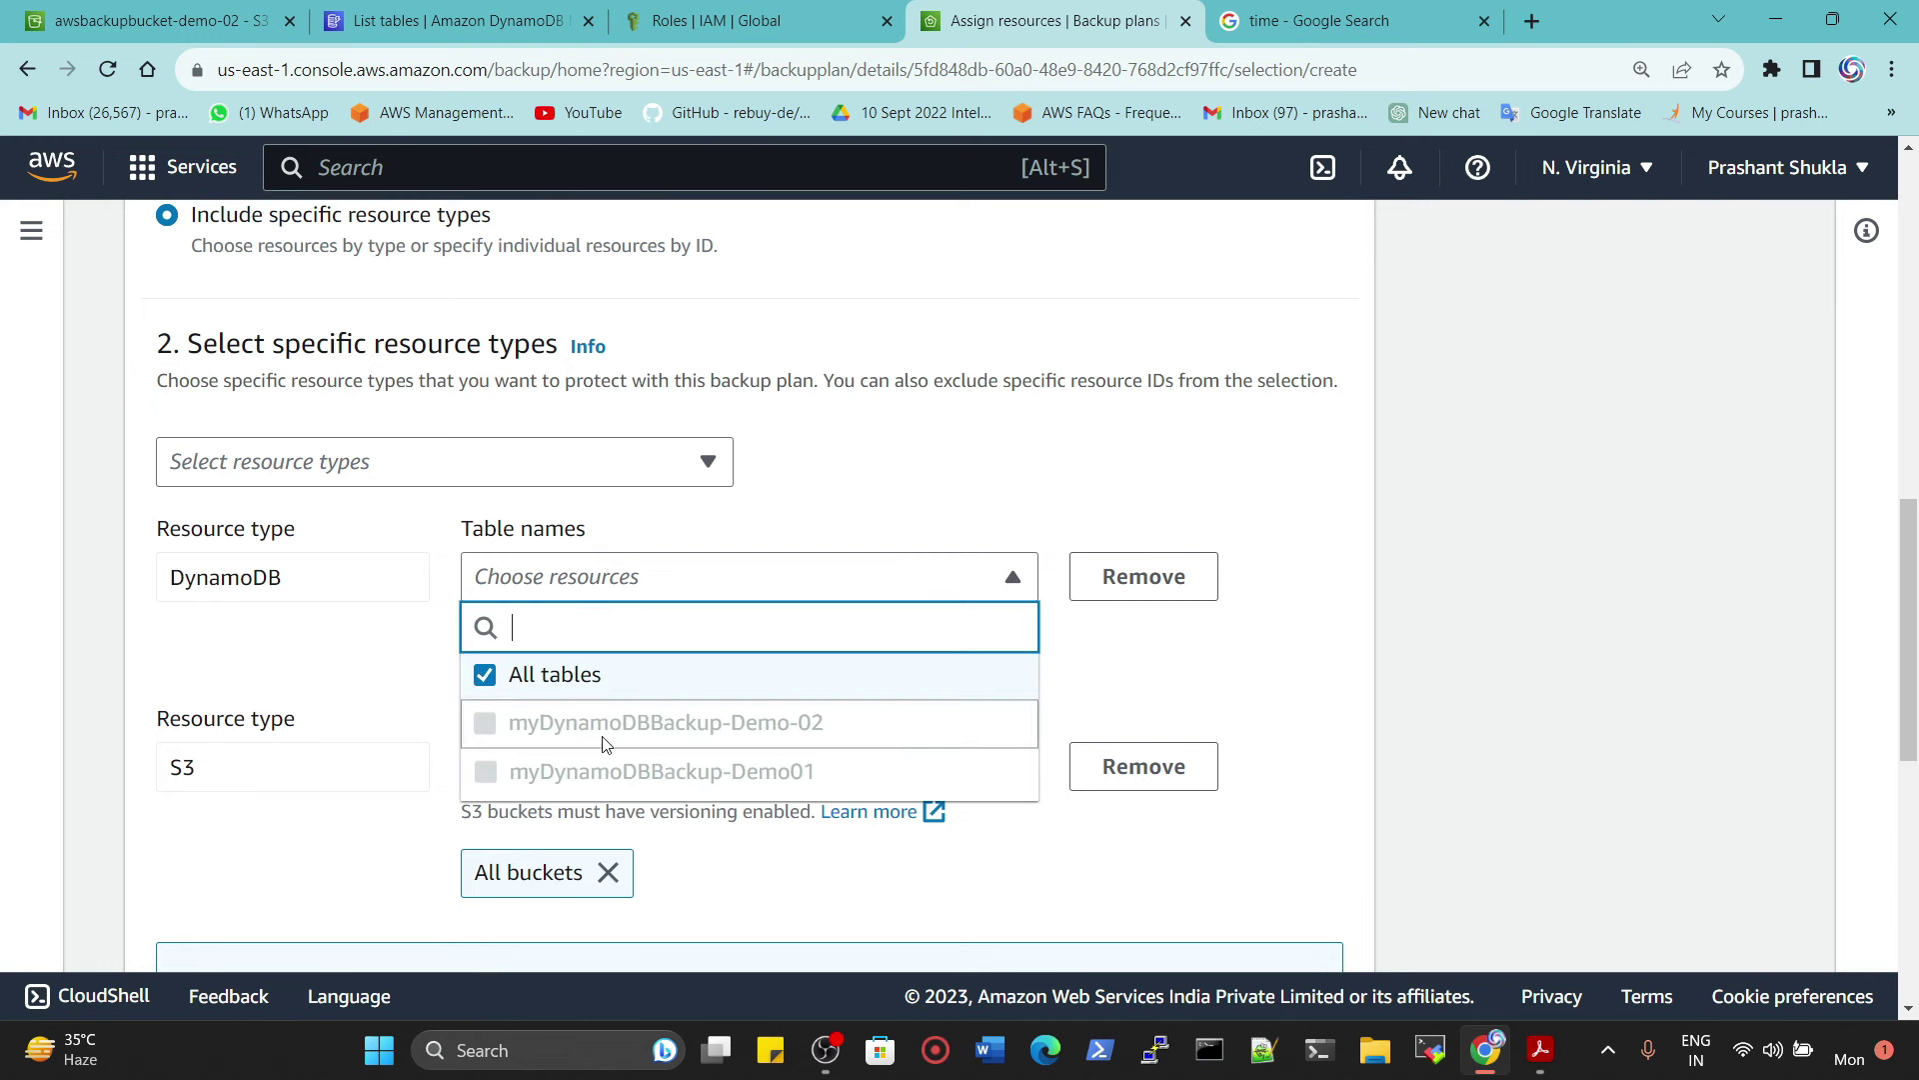
click(486, 674)
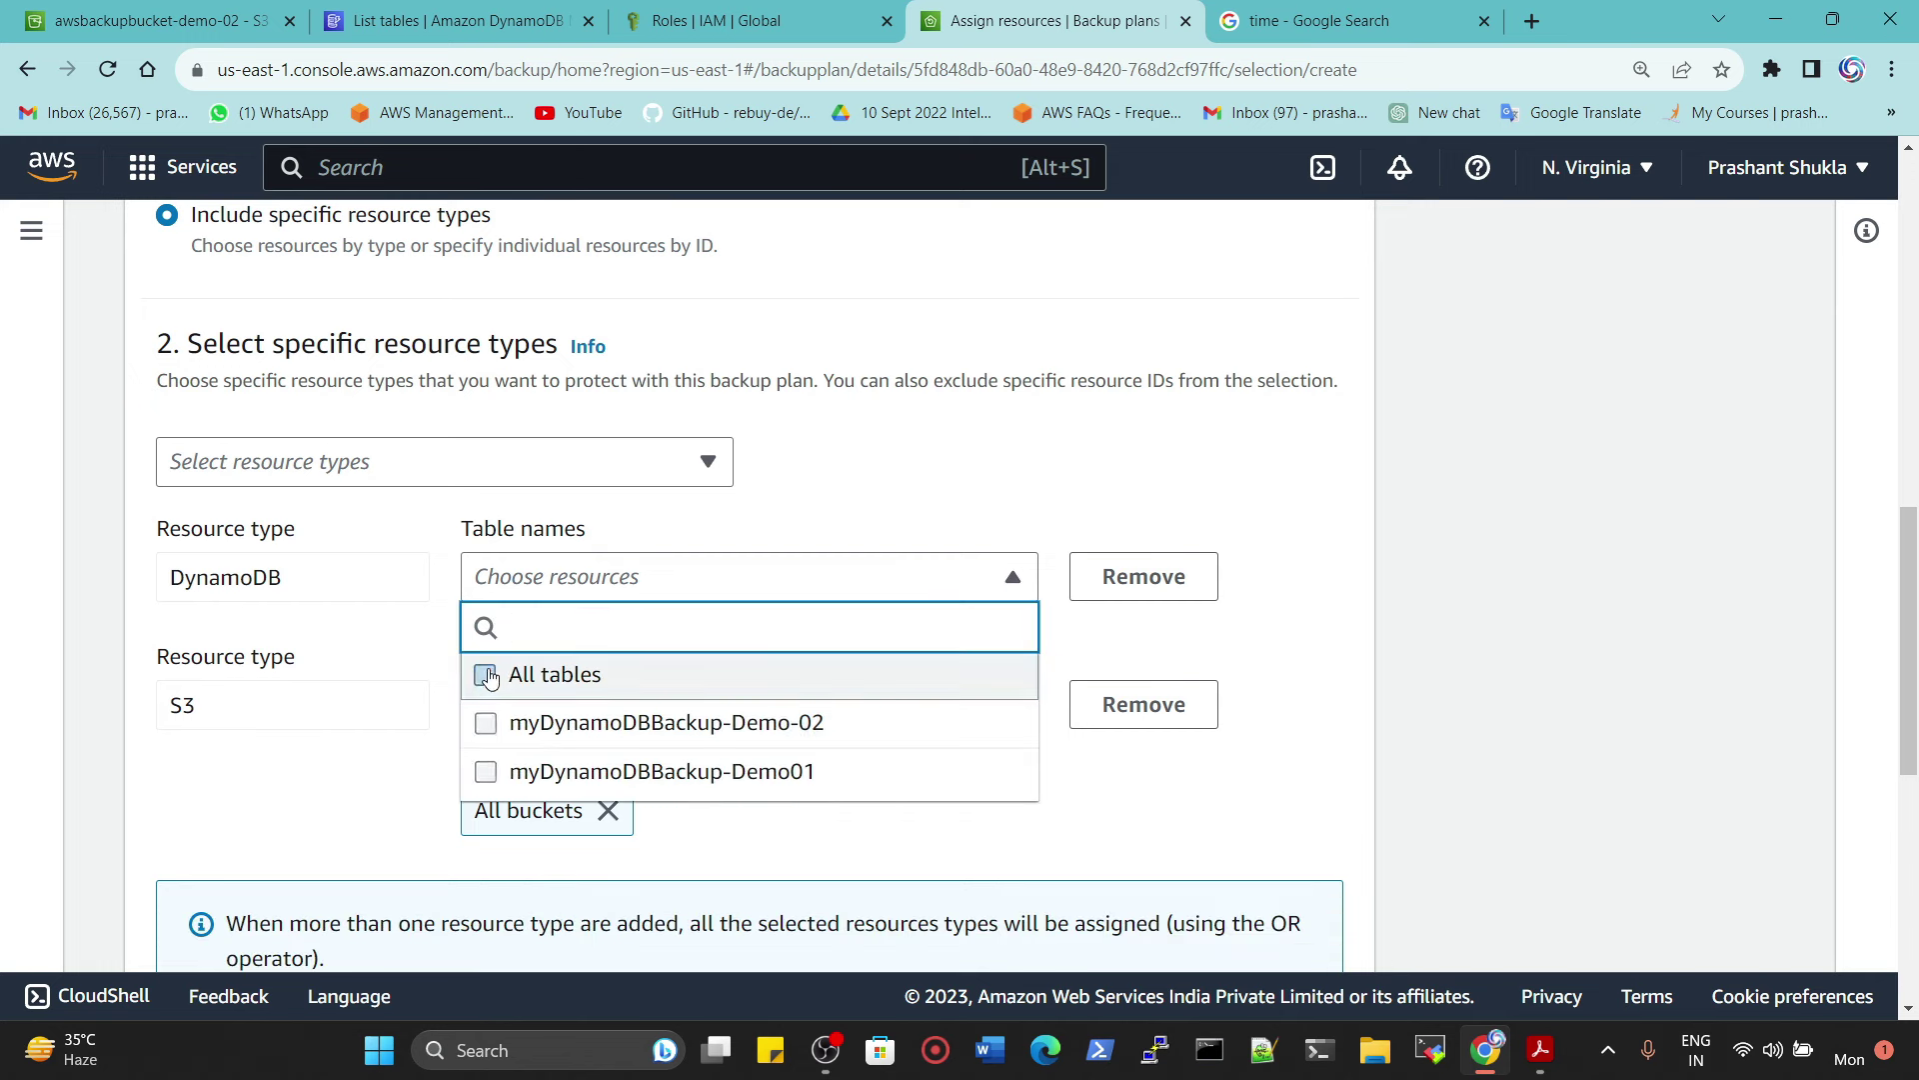
click(486, 723)
click(388, 662)
Step: Replace the all-buckets selection for S3 with only the bucket awsbackupbucket-demo-02
click(537, 785)
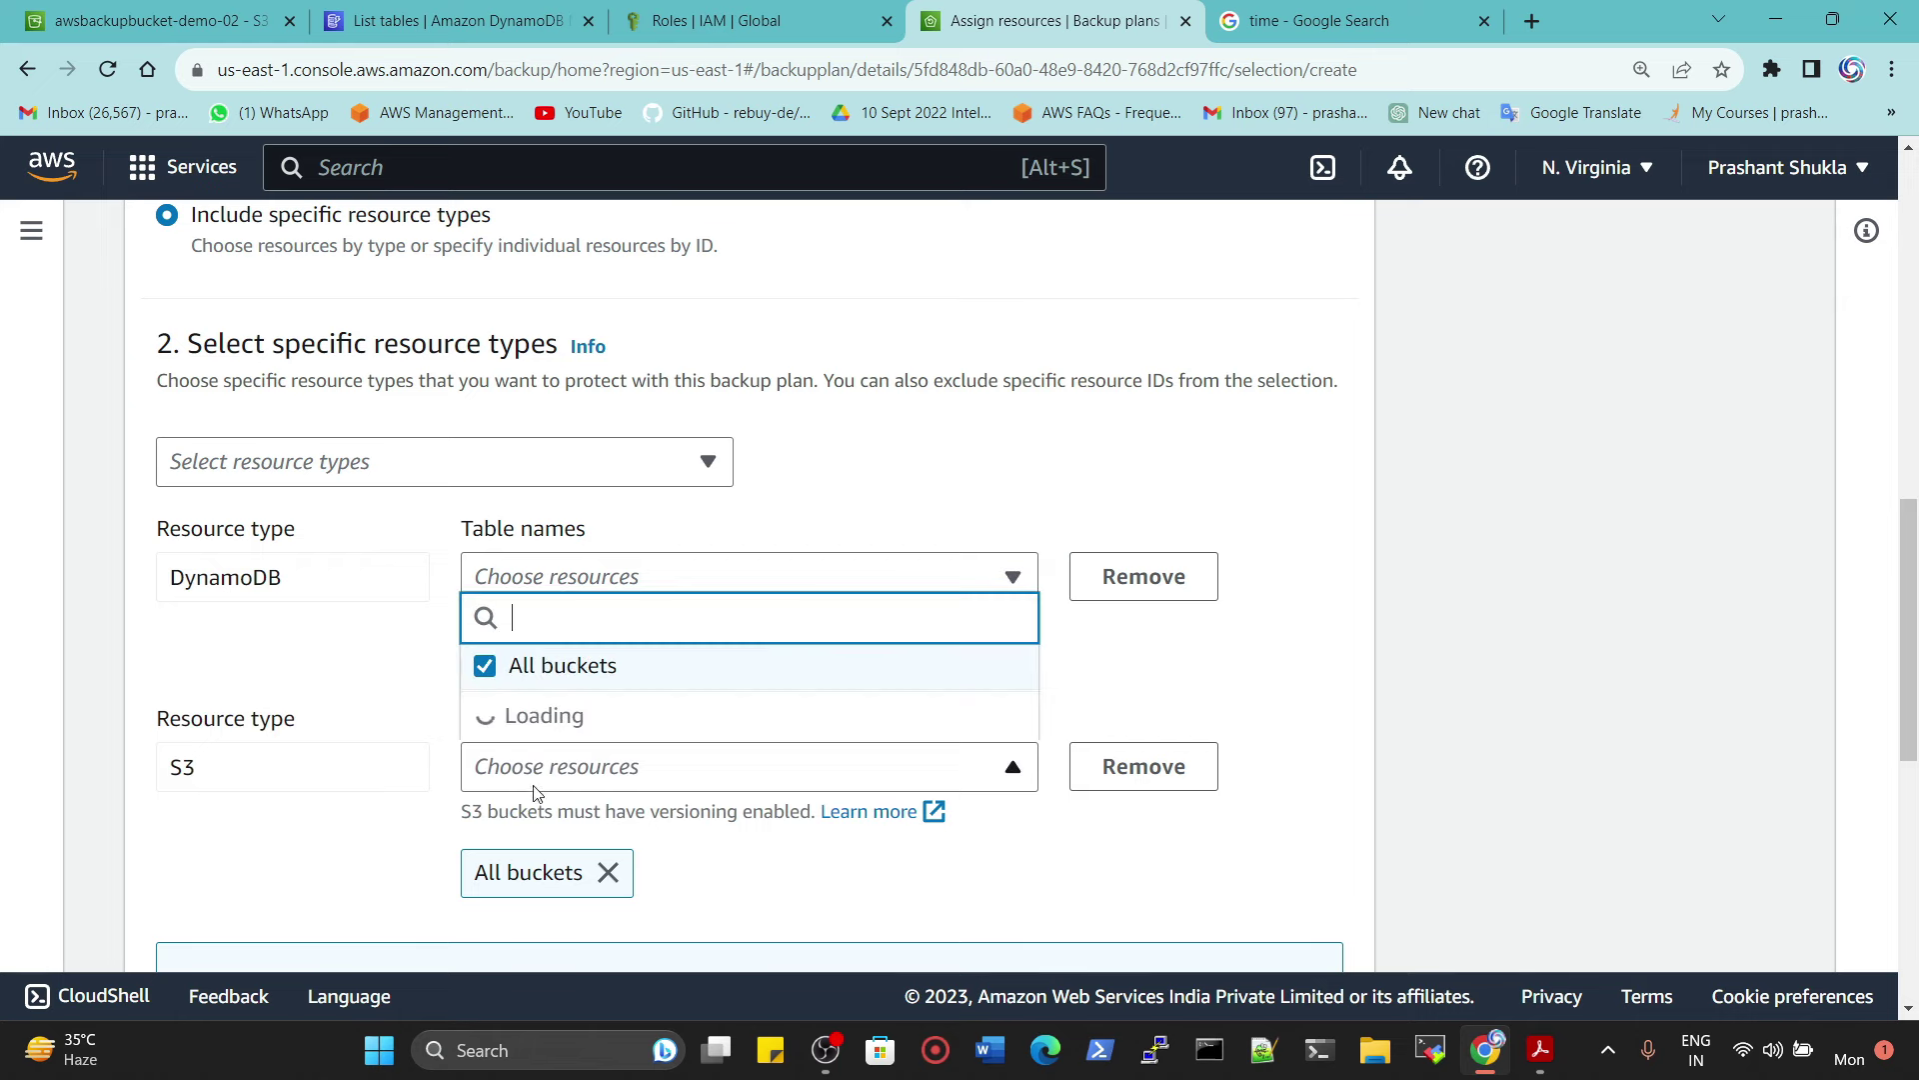
click(485, 666)
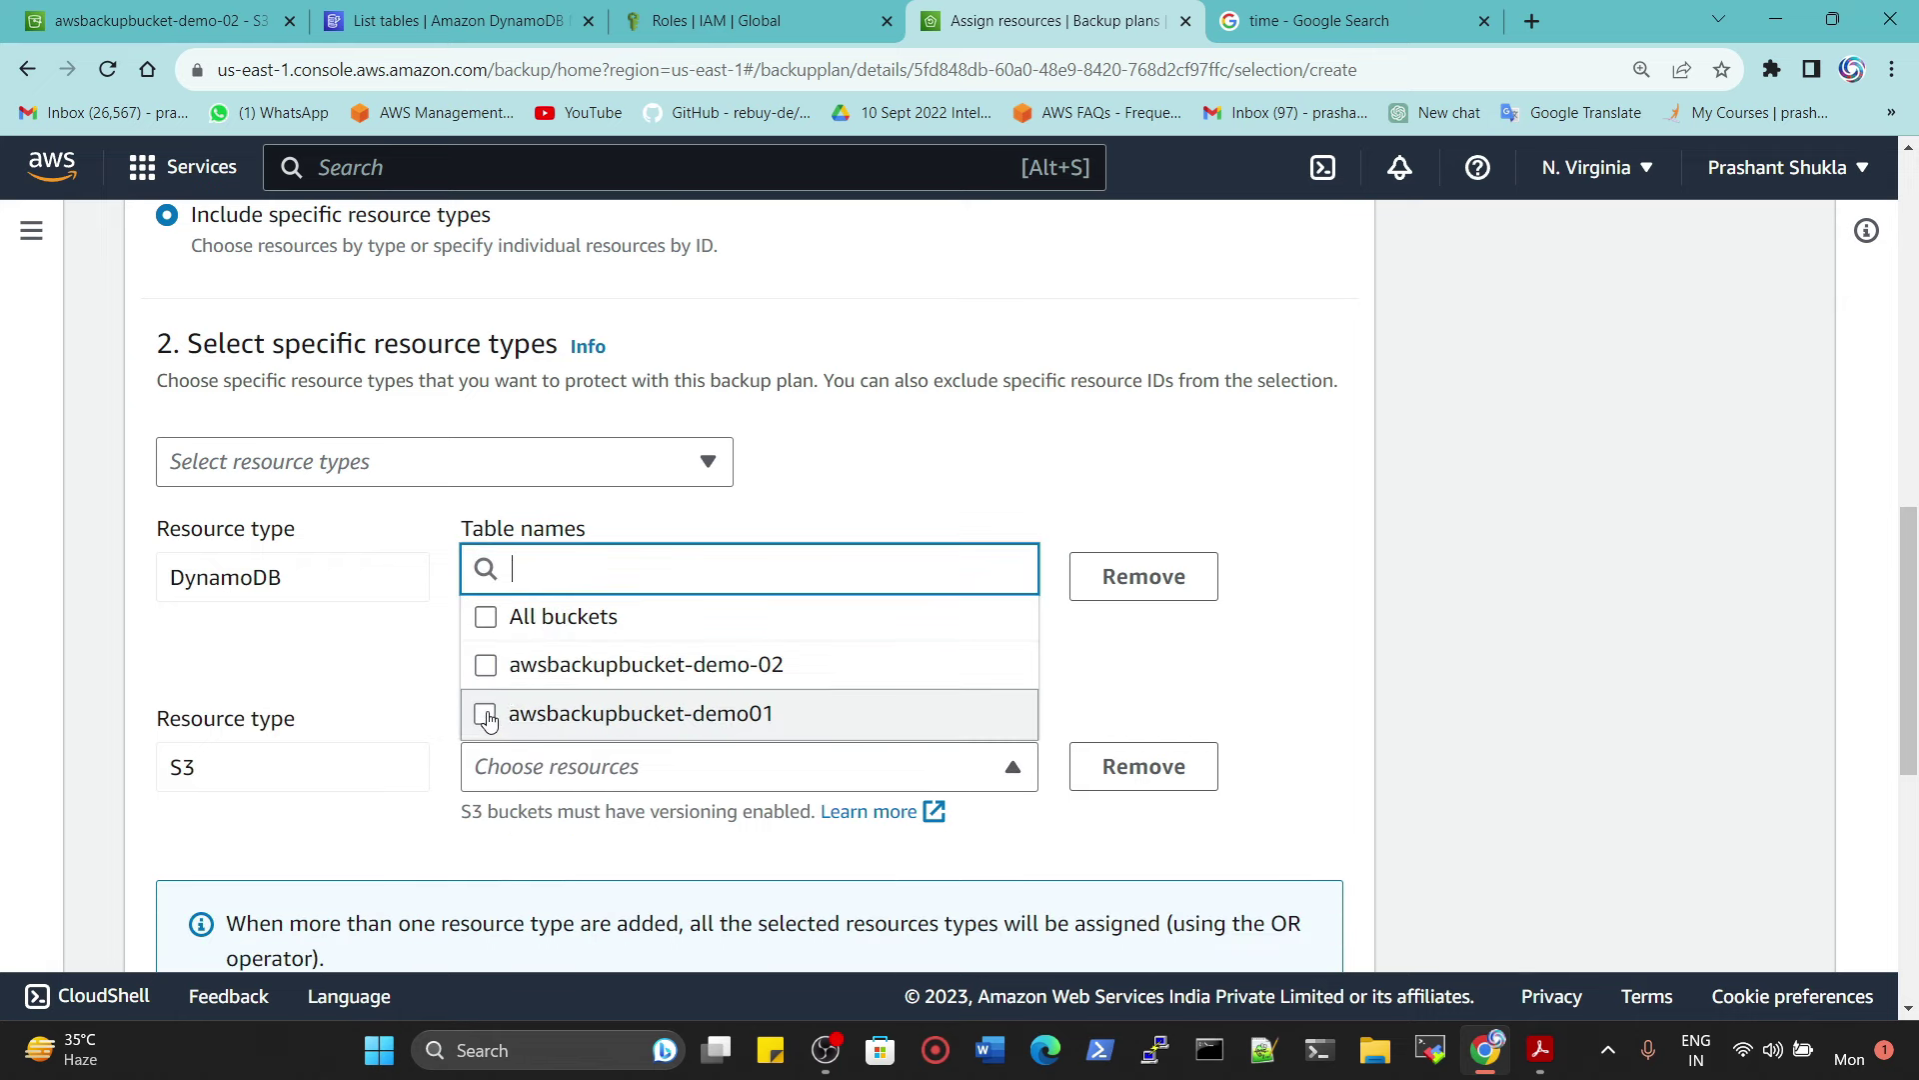
click(485, 665)
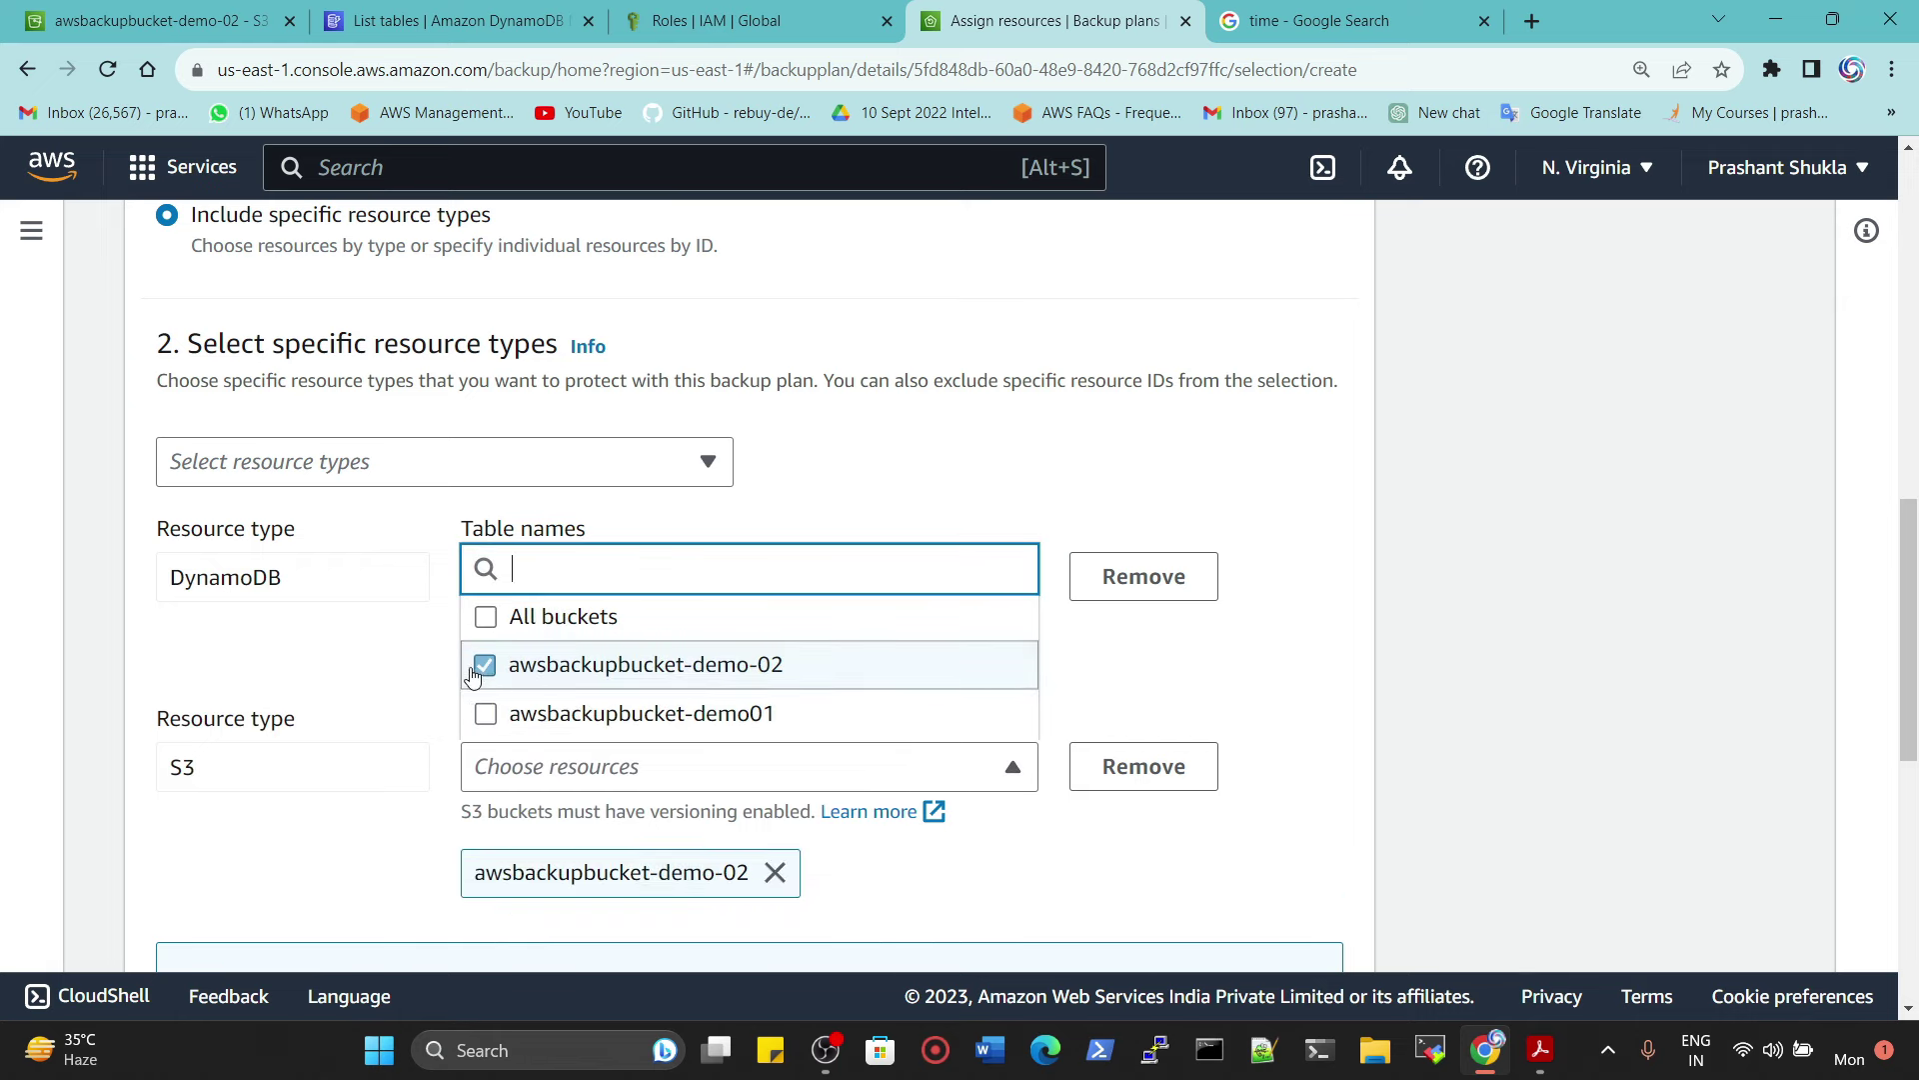
click(850, 765)
scroll(1063, 891, down, 8)
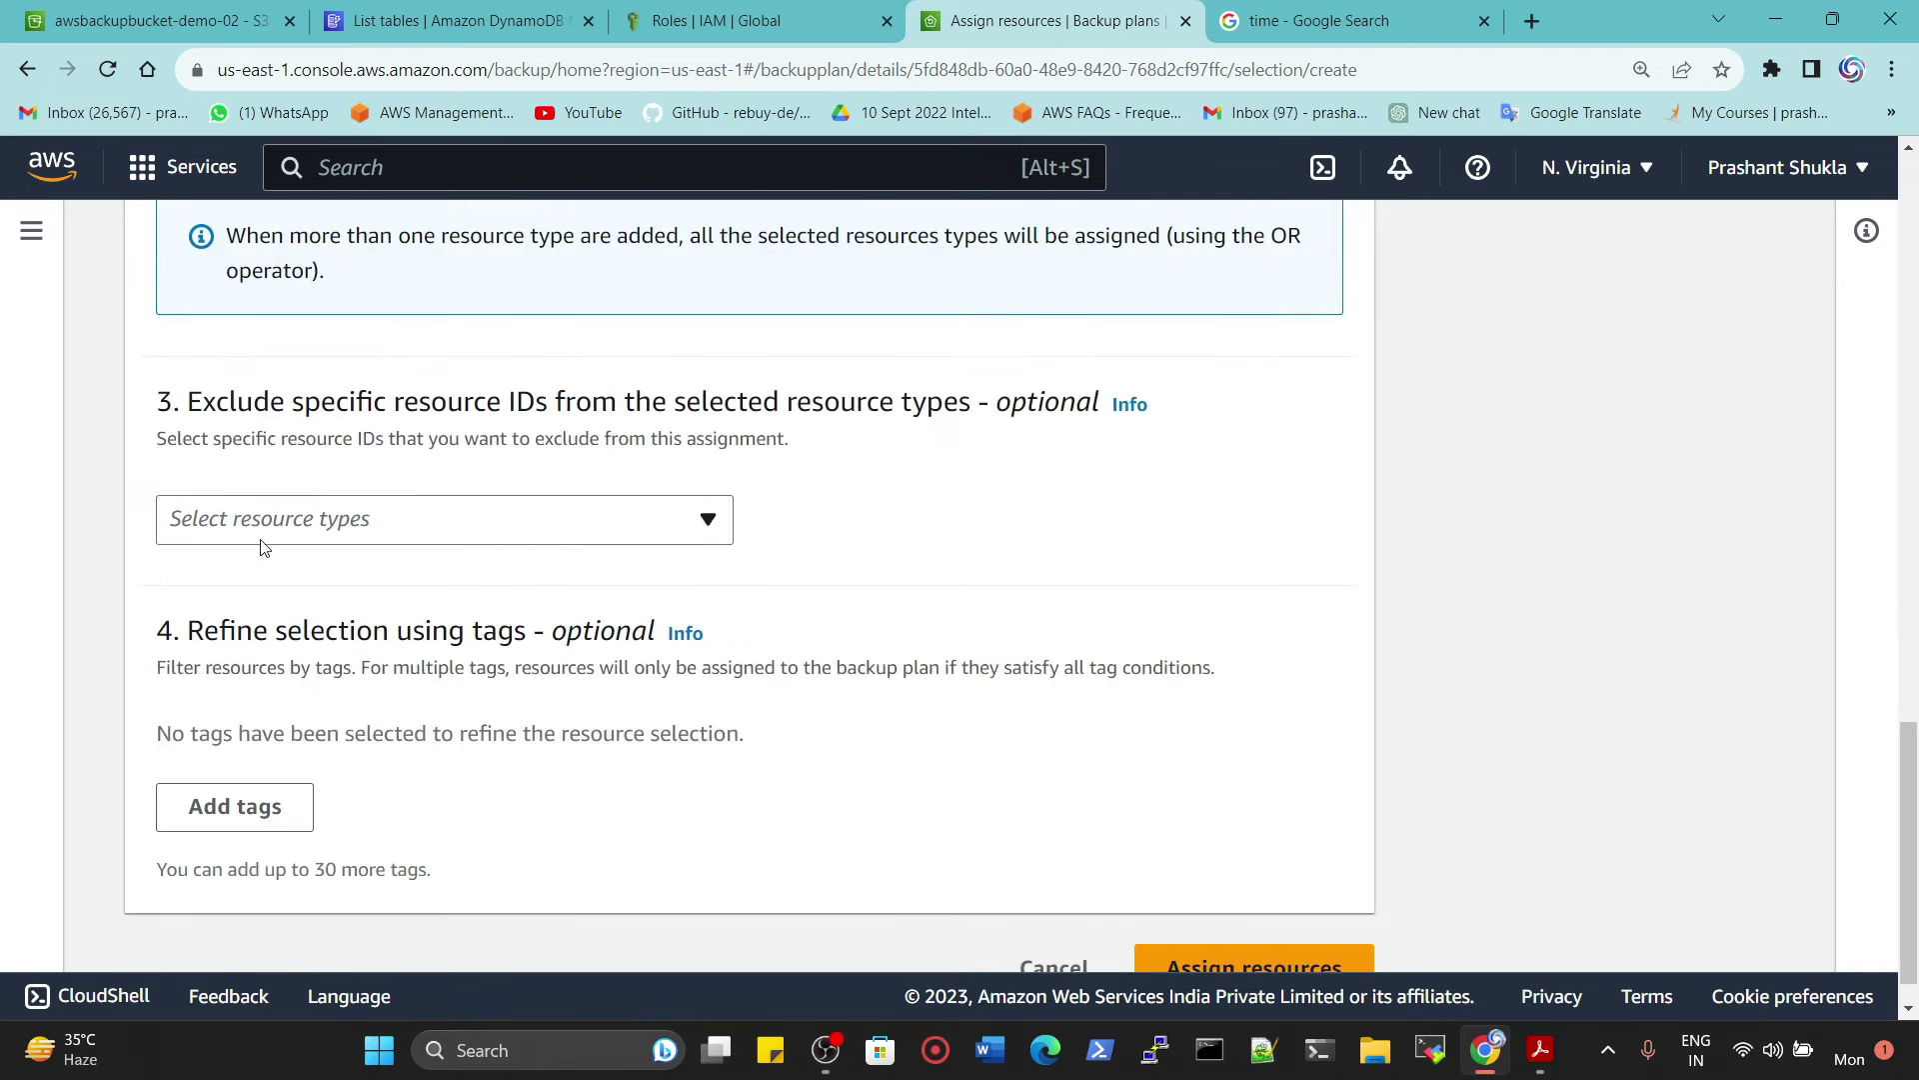
click(265, 538)
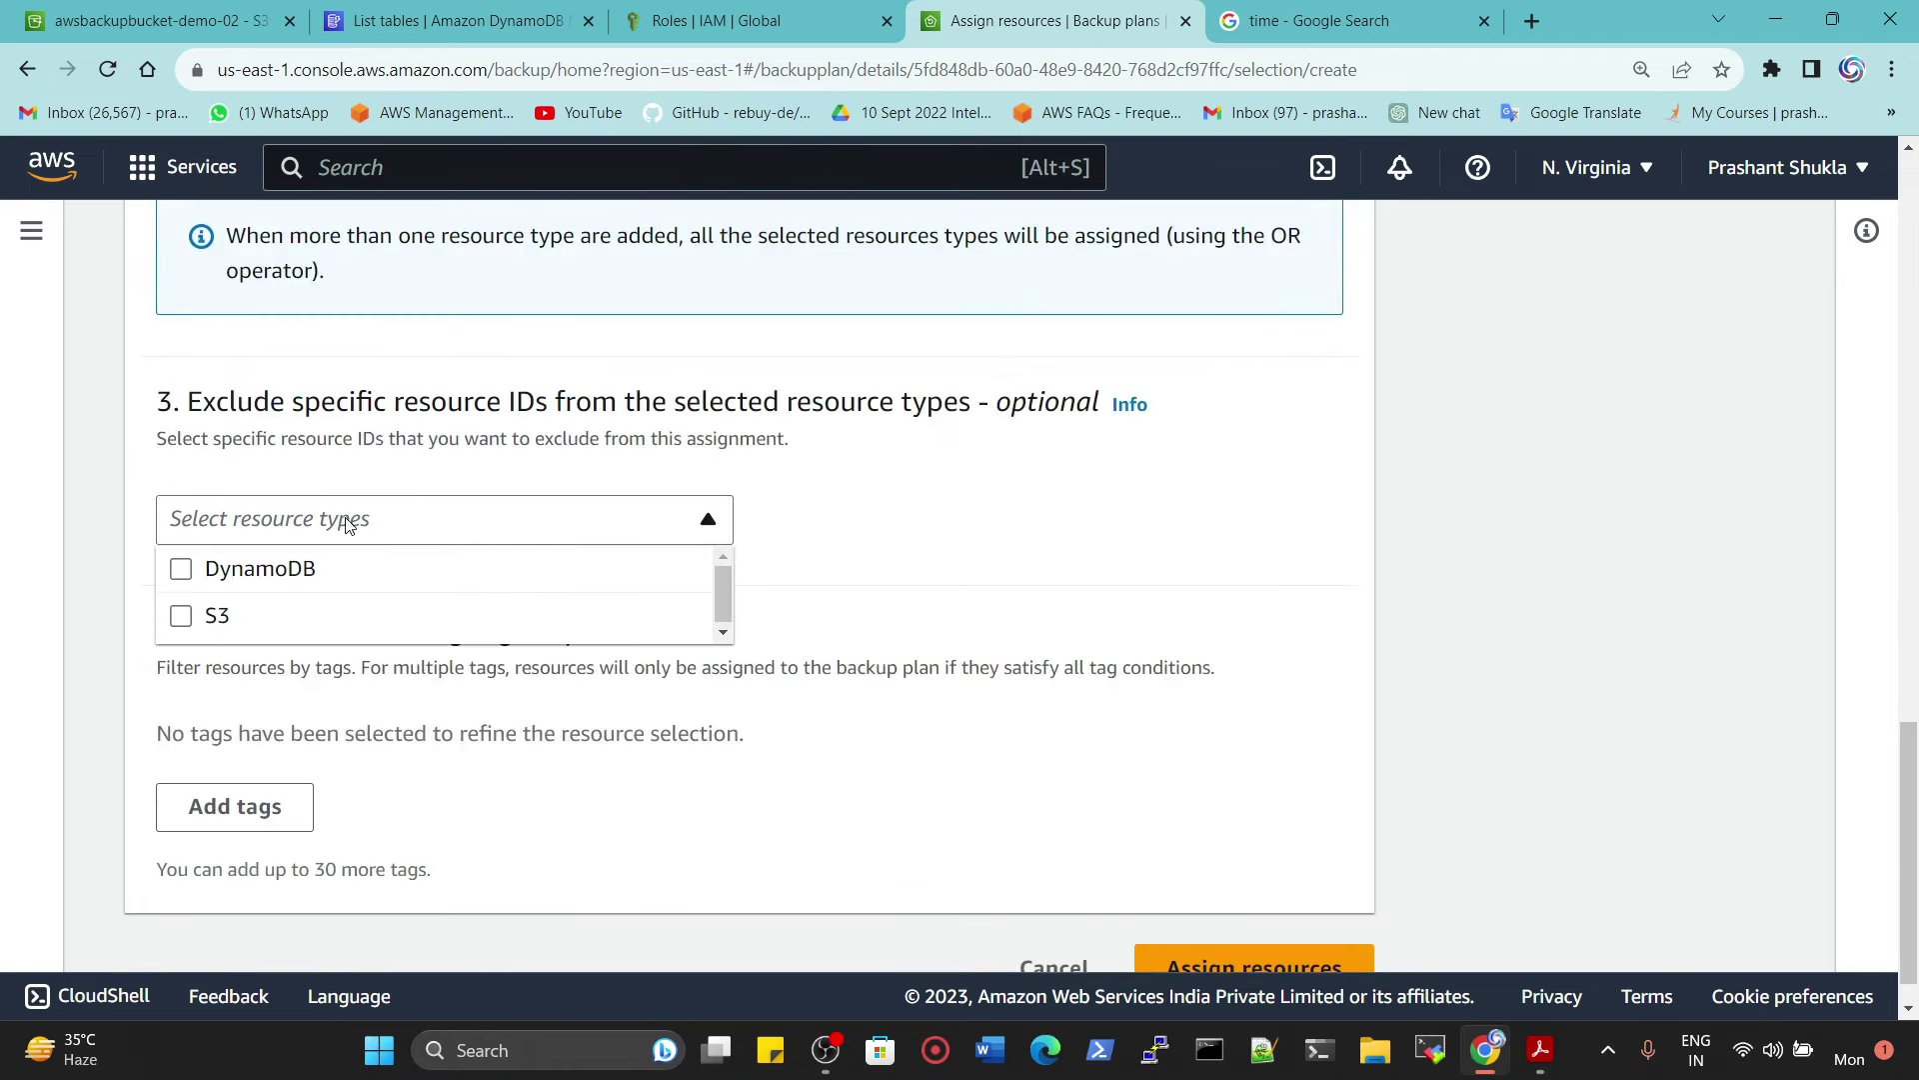
click(1034, 514)
scroll(675, 560, up, 4)
scroll(619, 420, down, 5)
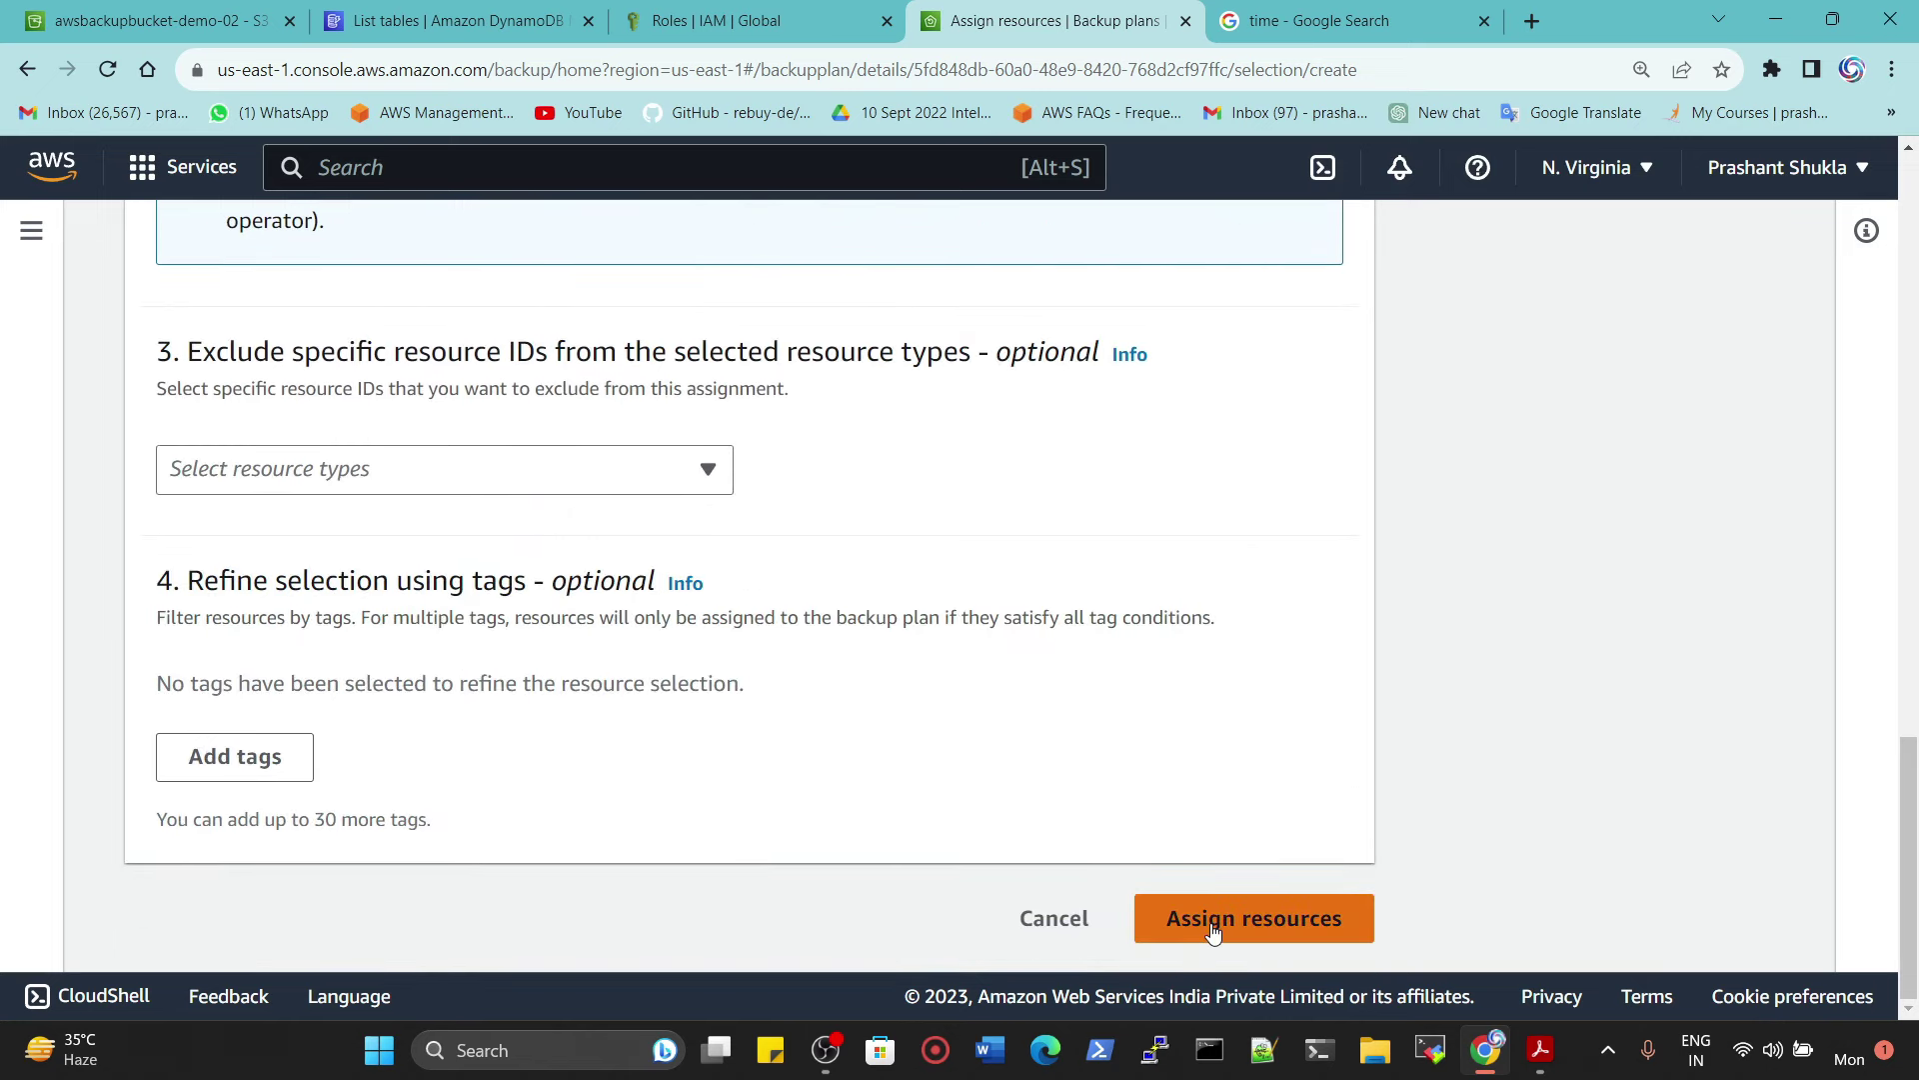
click(300, 760)
click(293, 738)
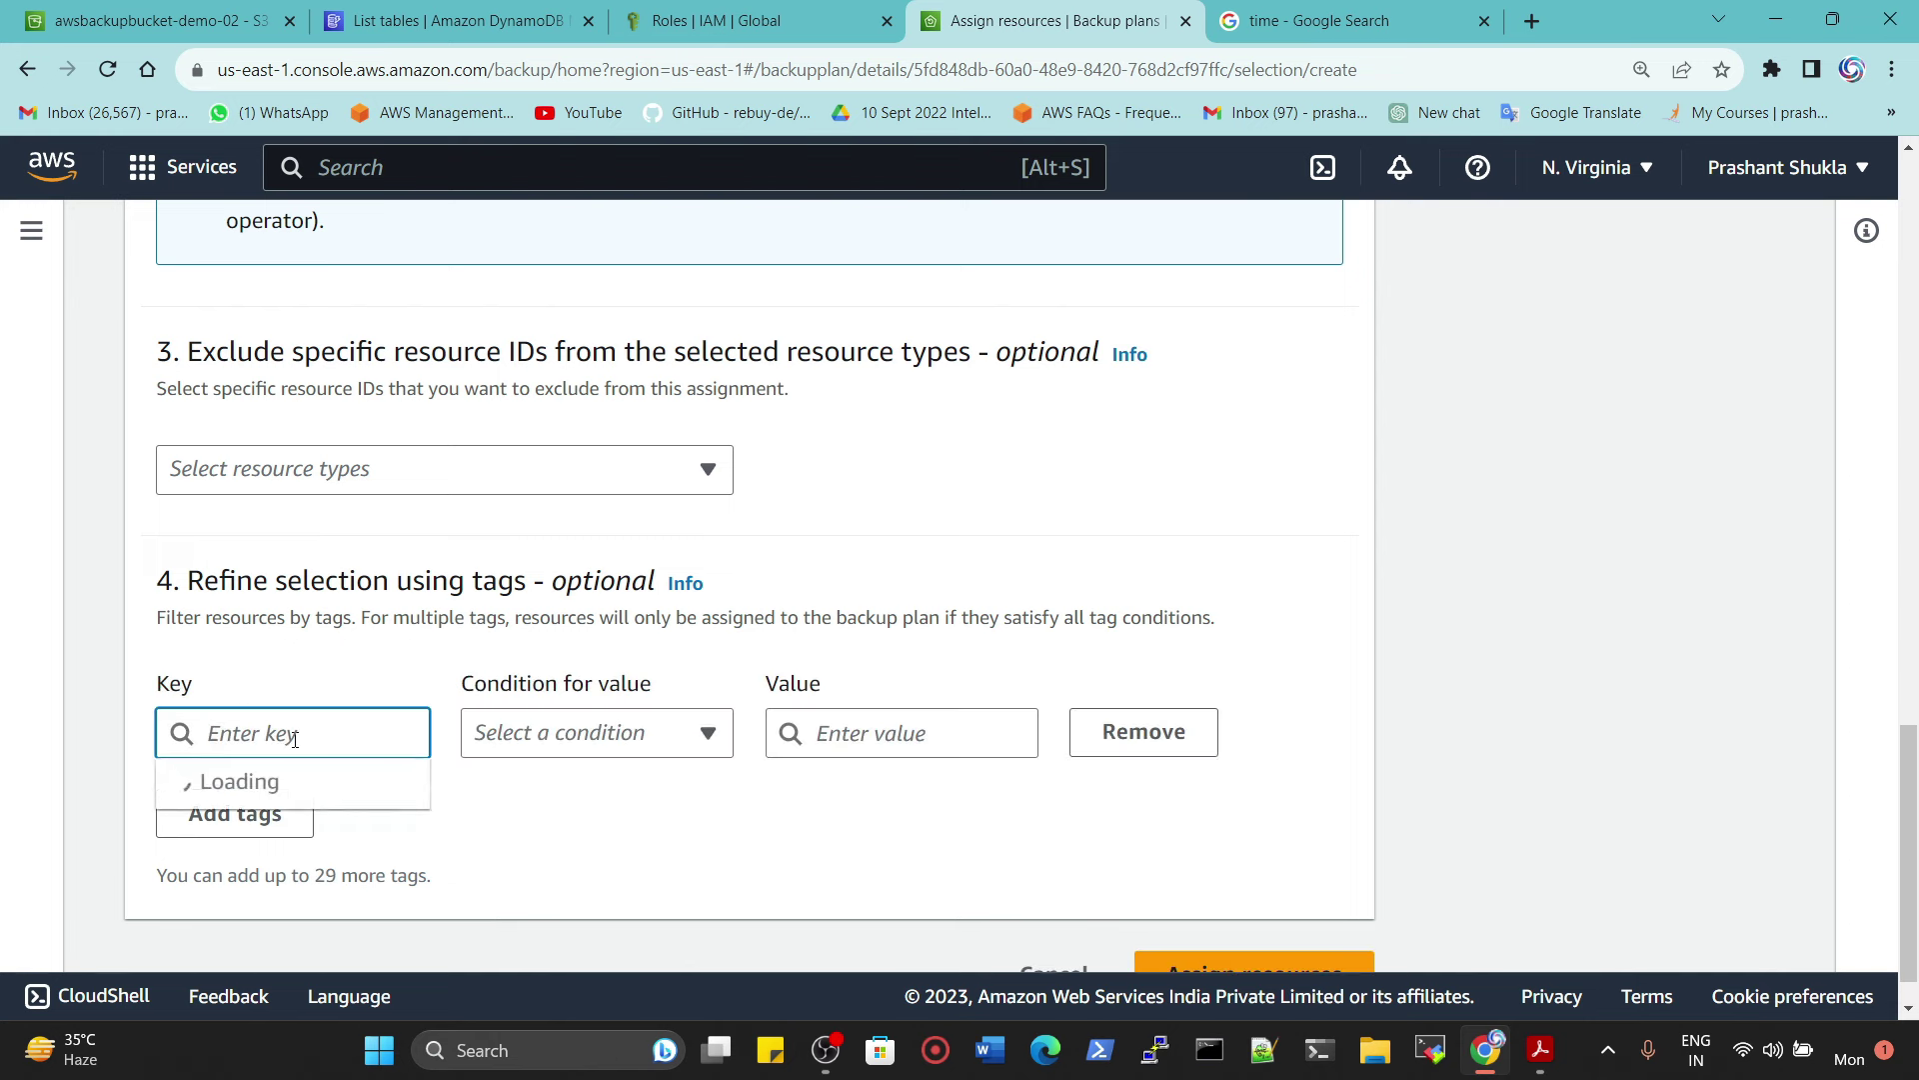
click(613, 740)
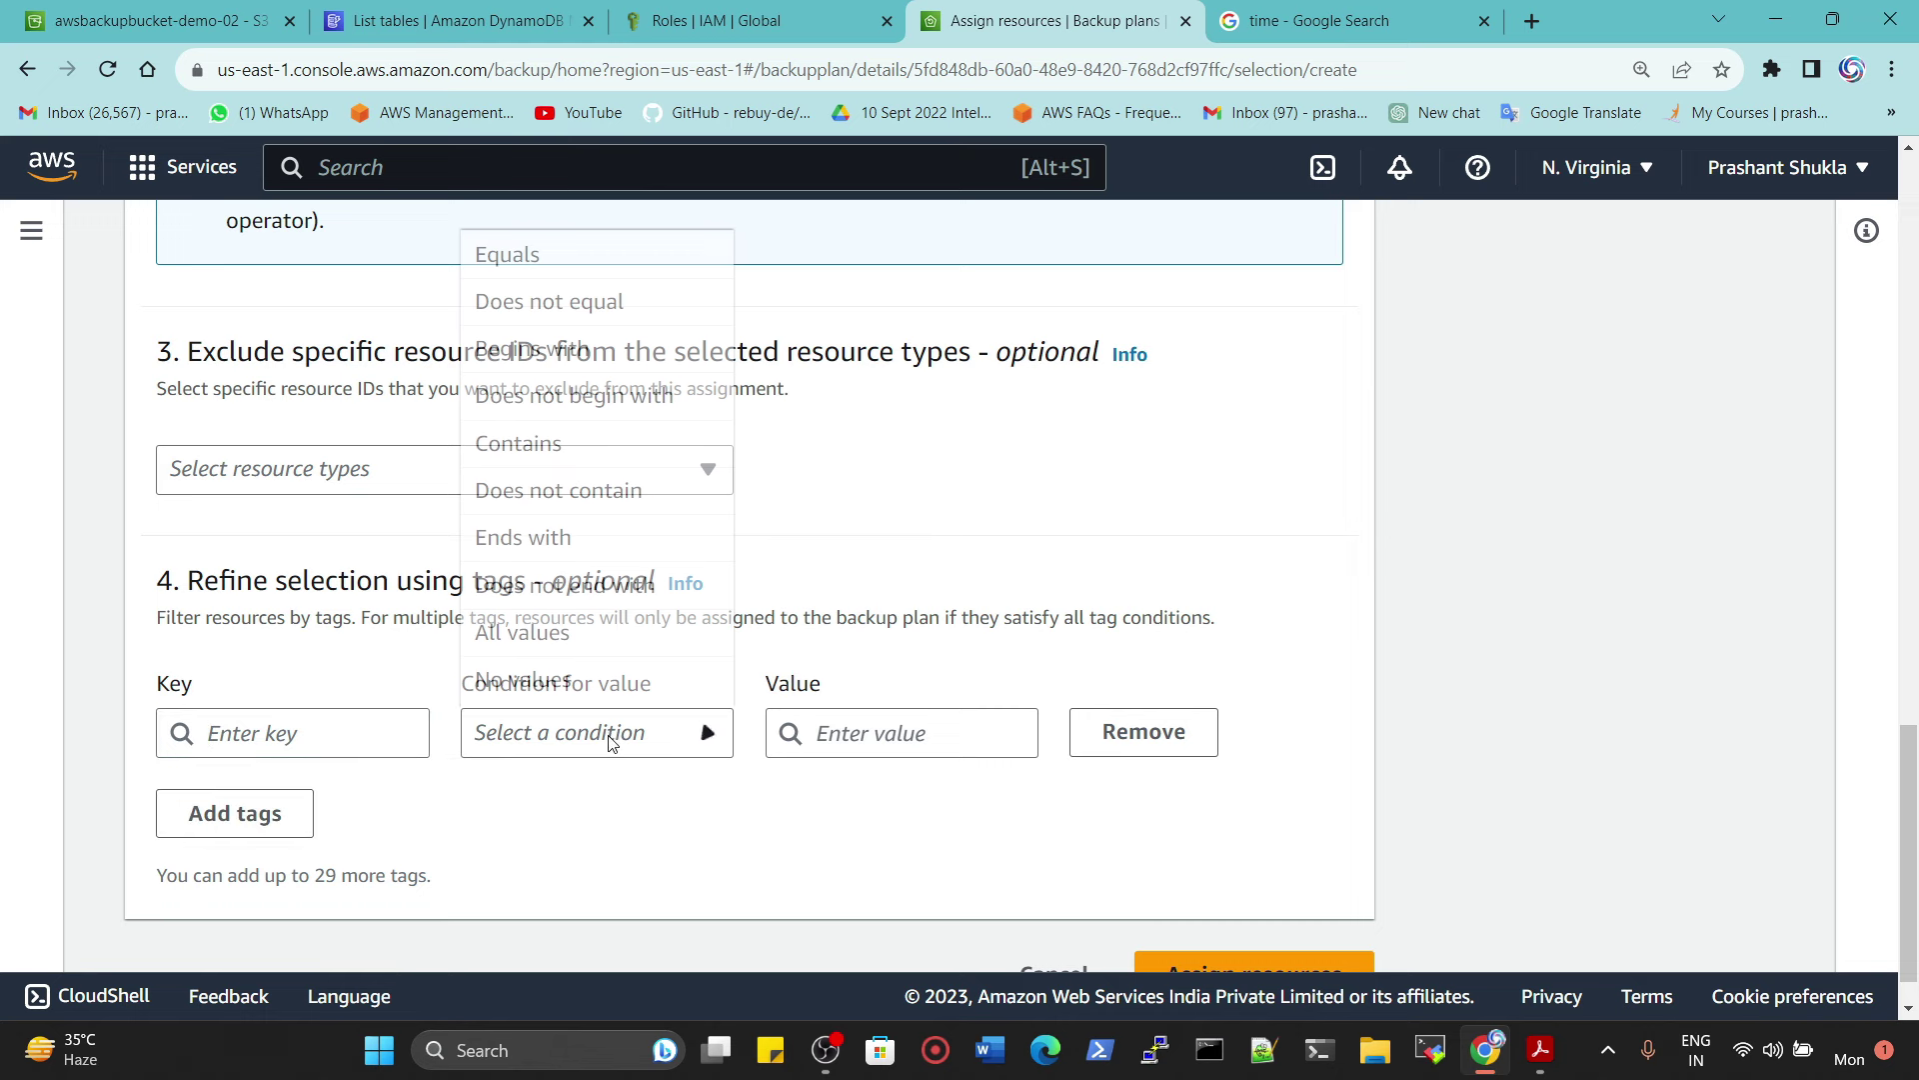
click(792, 854)
scroll(1230, 830, down, 1)
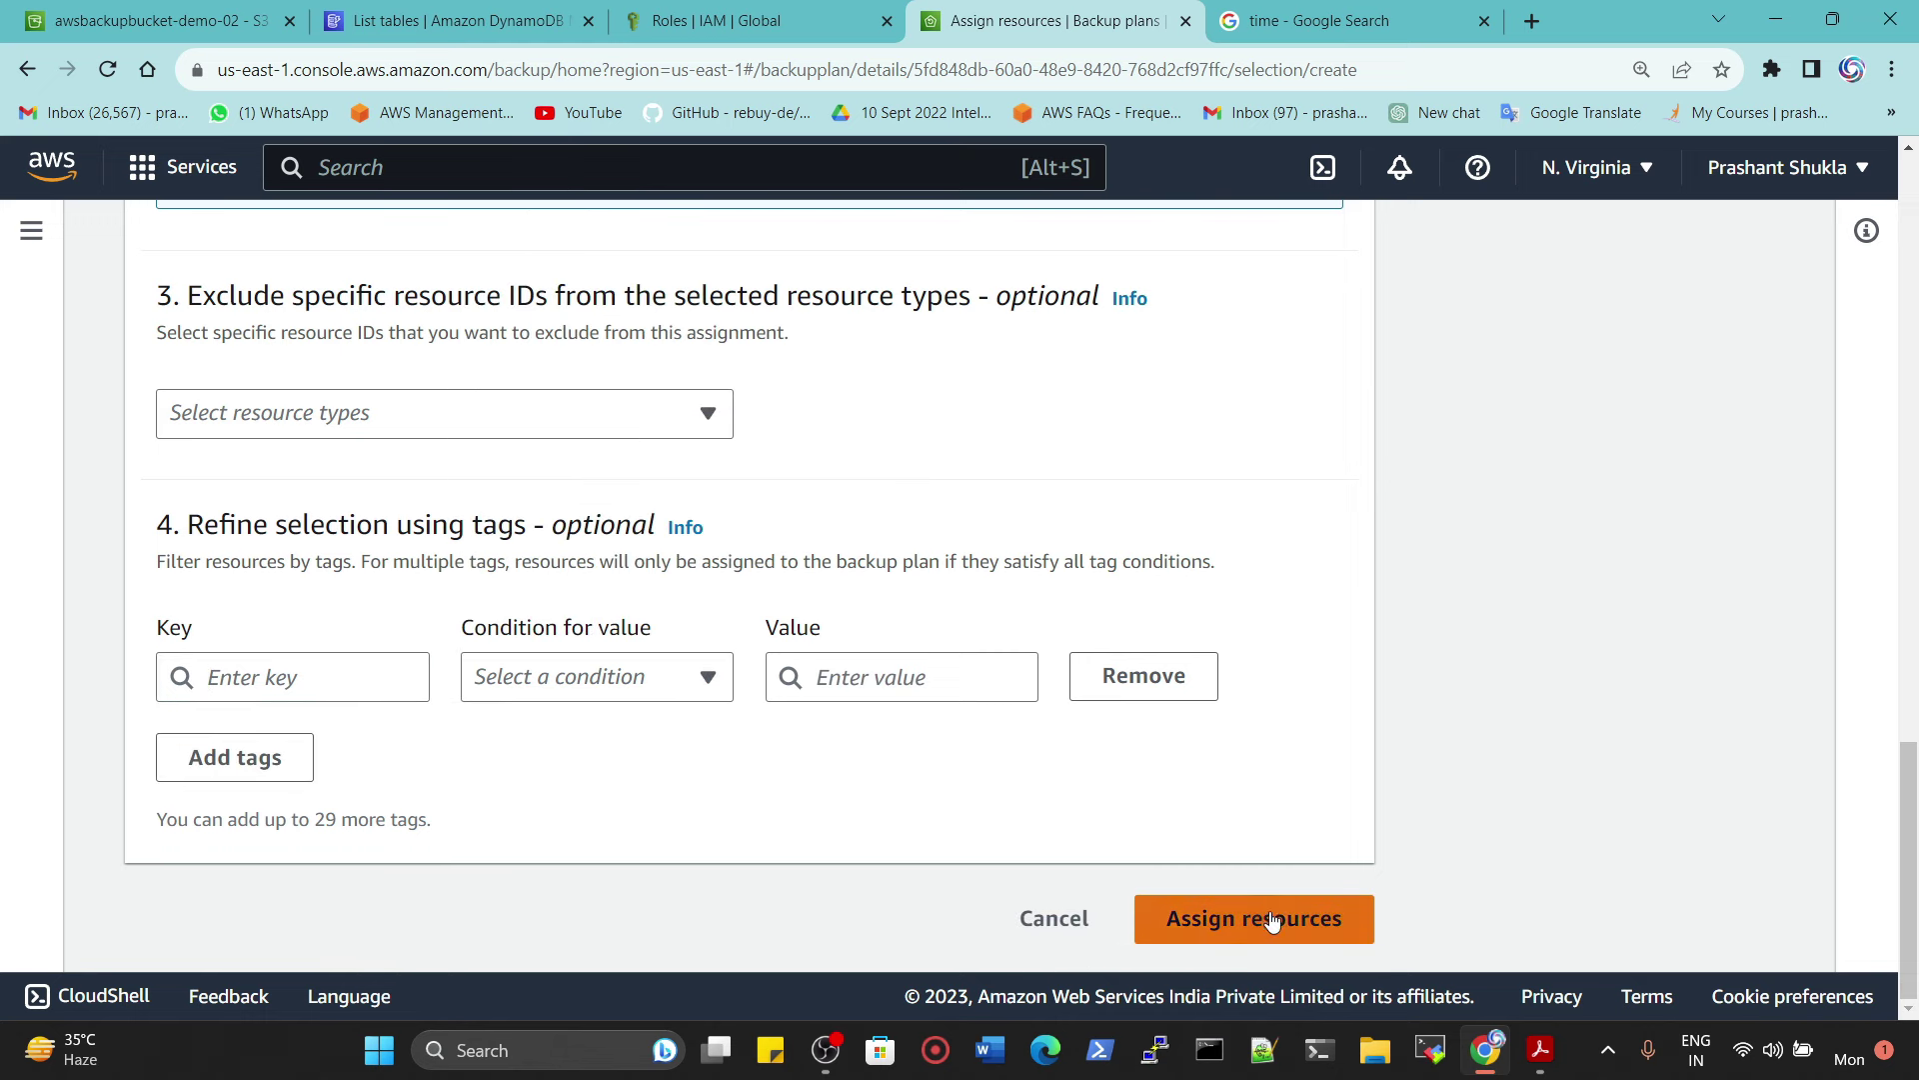
click(1270, 914)
click(1159, 695)
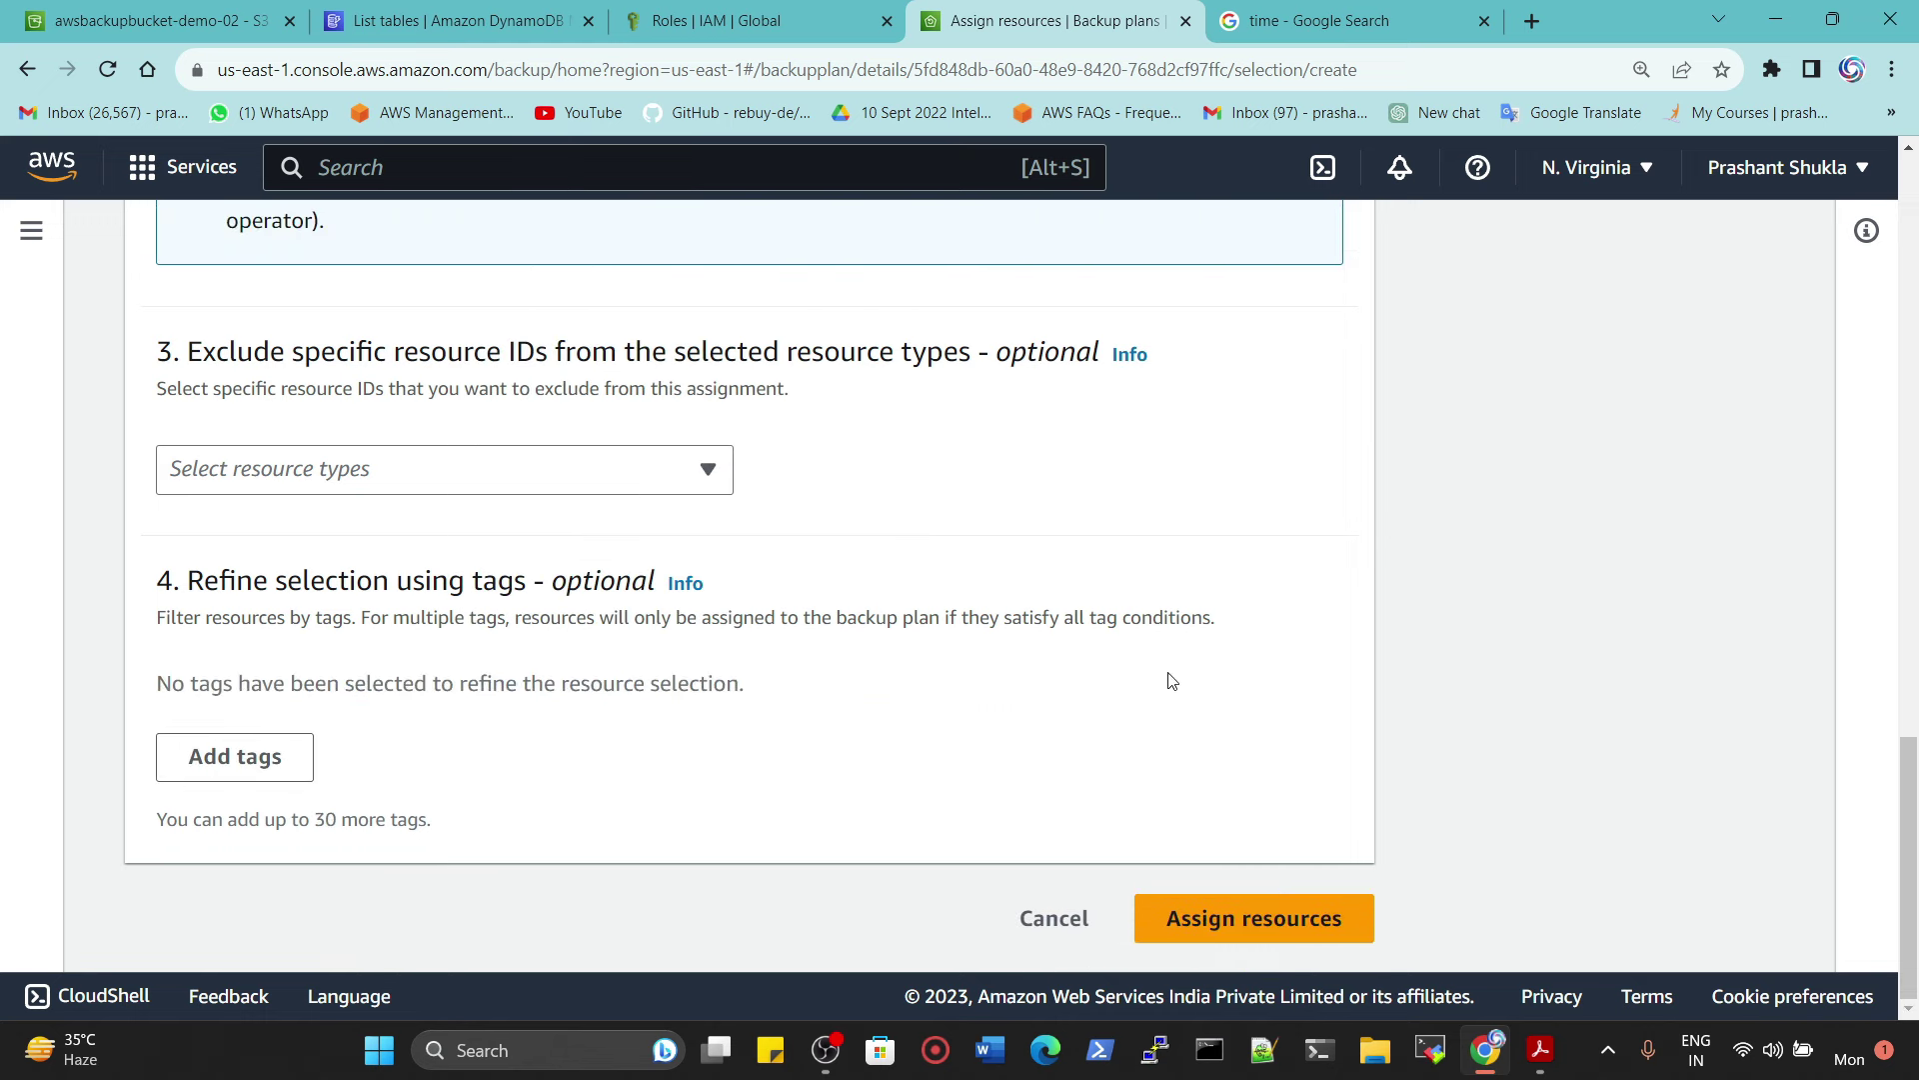
Step: Submit the resource assignment without exclusions or tag conditions, and open the list of backup jobs
click(1257, 919)
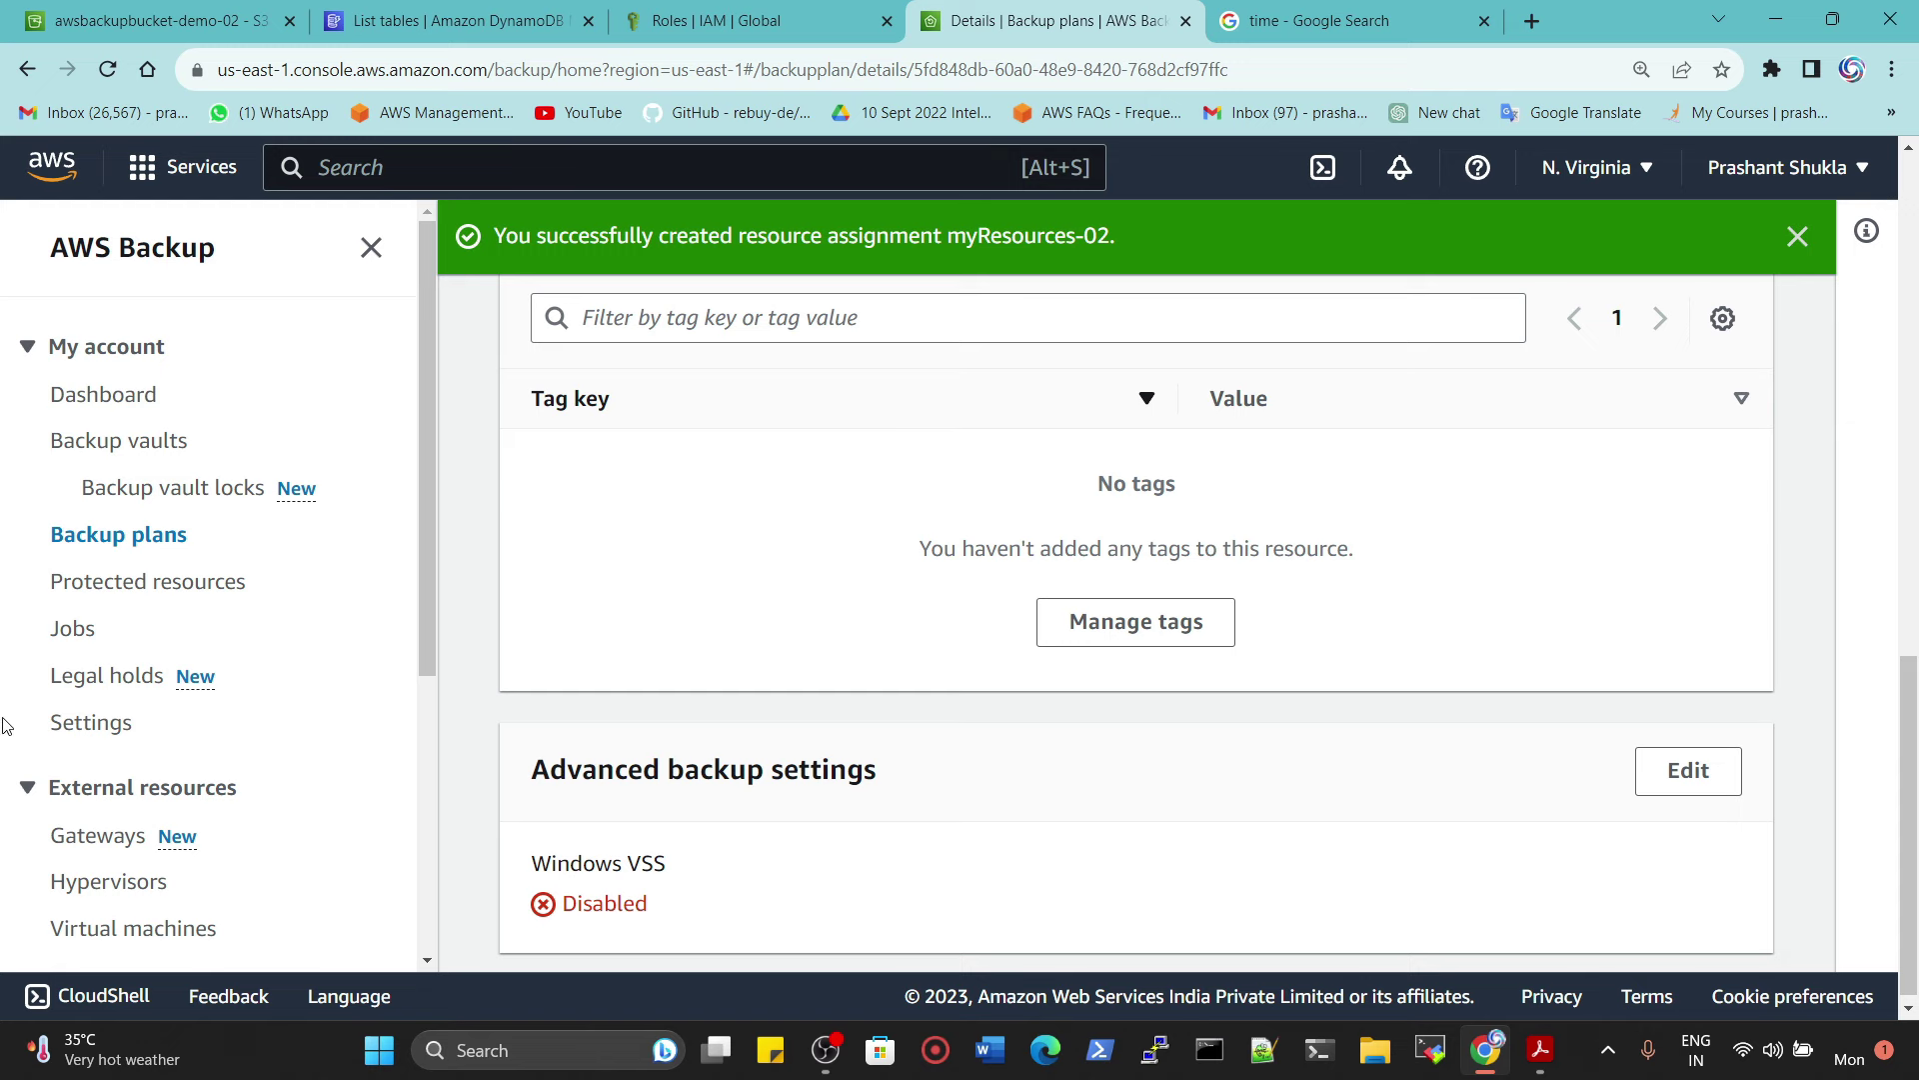
click(73, 627)
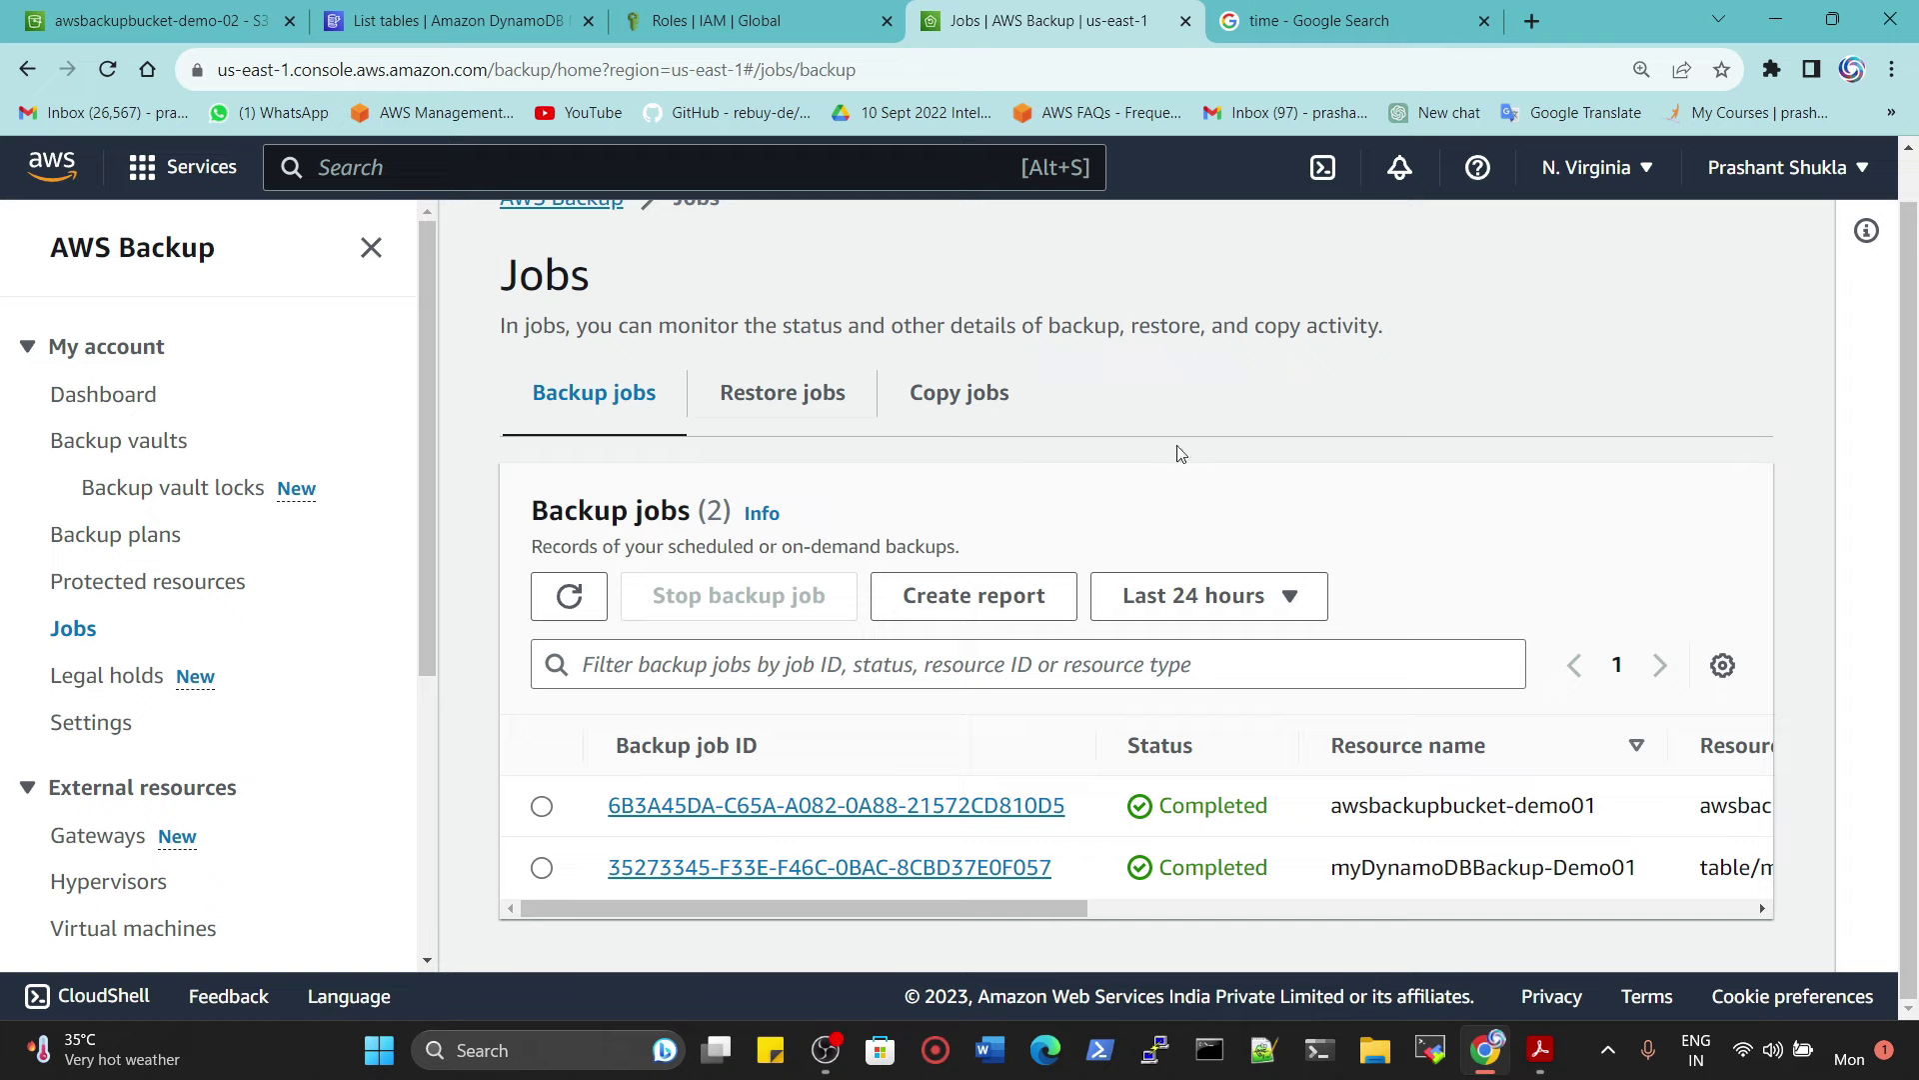
Step: Switch to the Google time search, refresh it to check the current time, and return to AWS Backup
click(1310, 20)
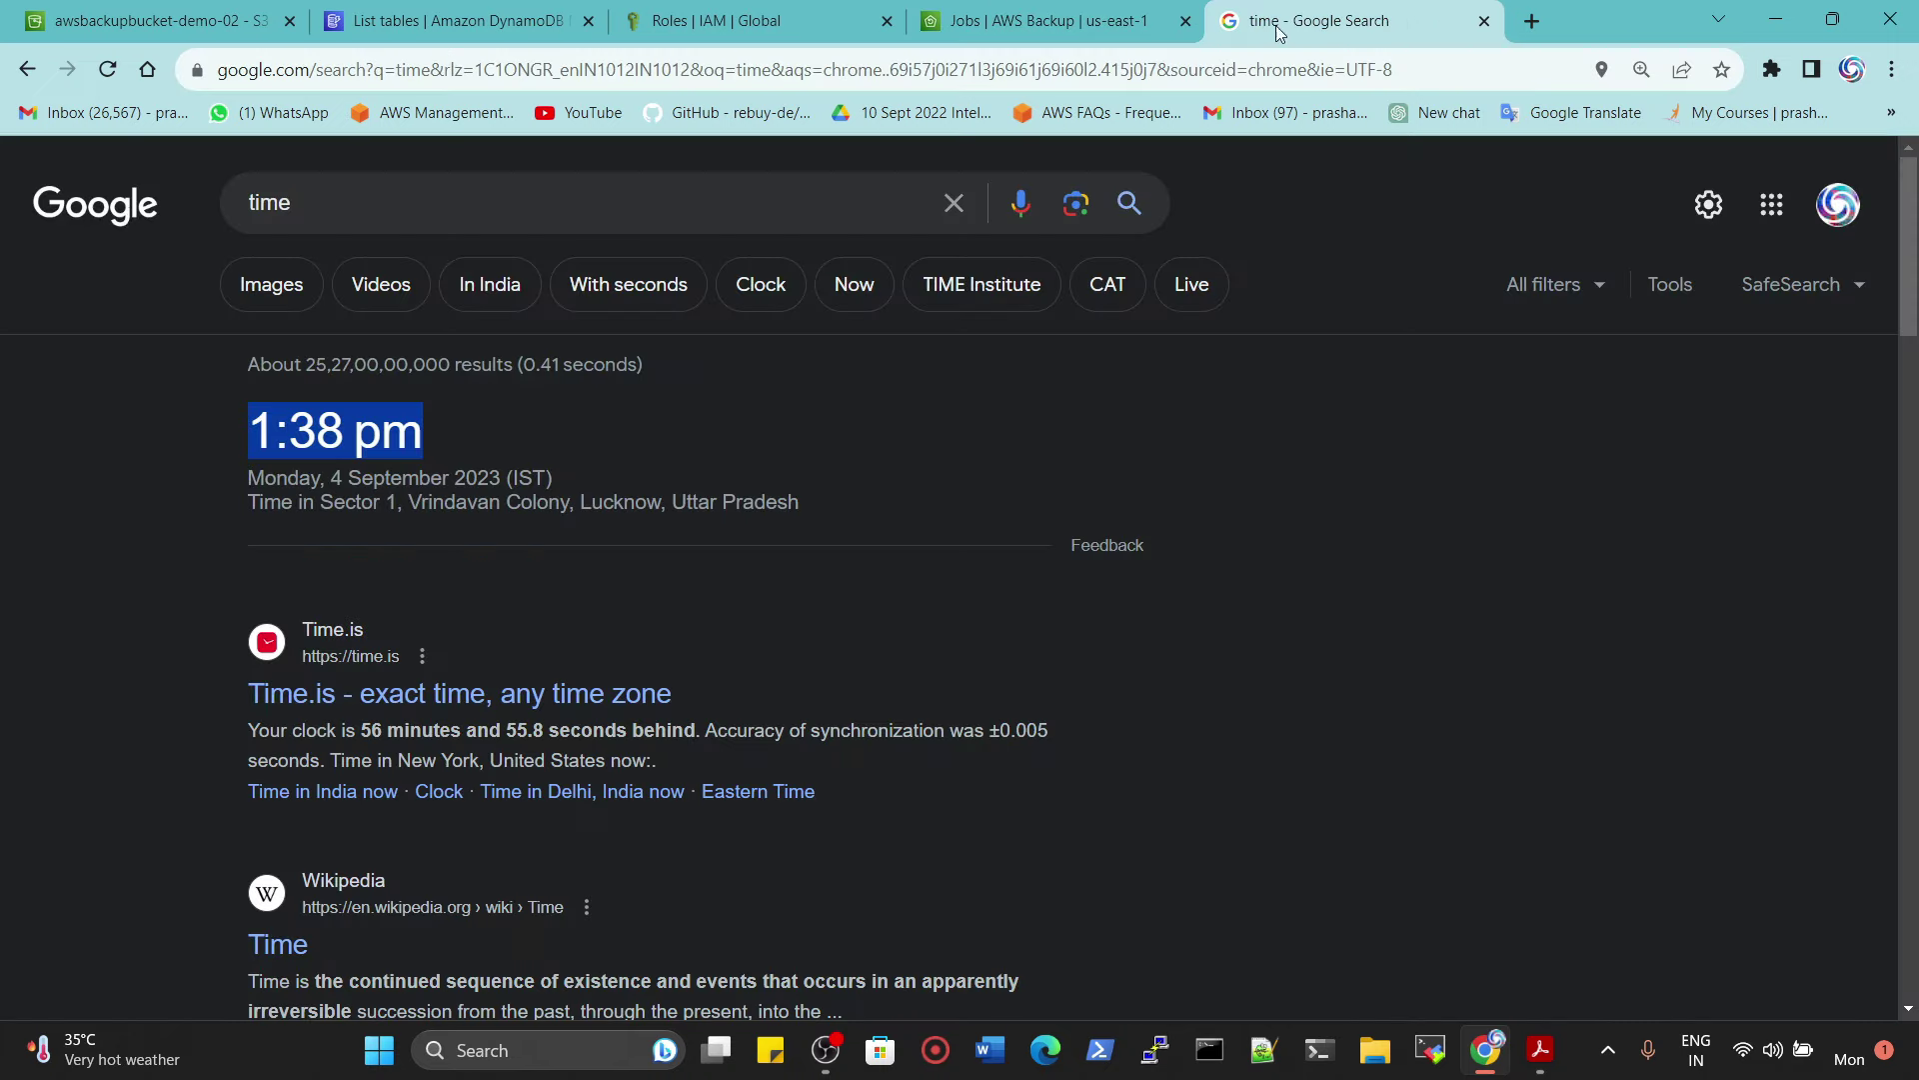
click(107, 69)
drag(429, 437, 218, 440)
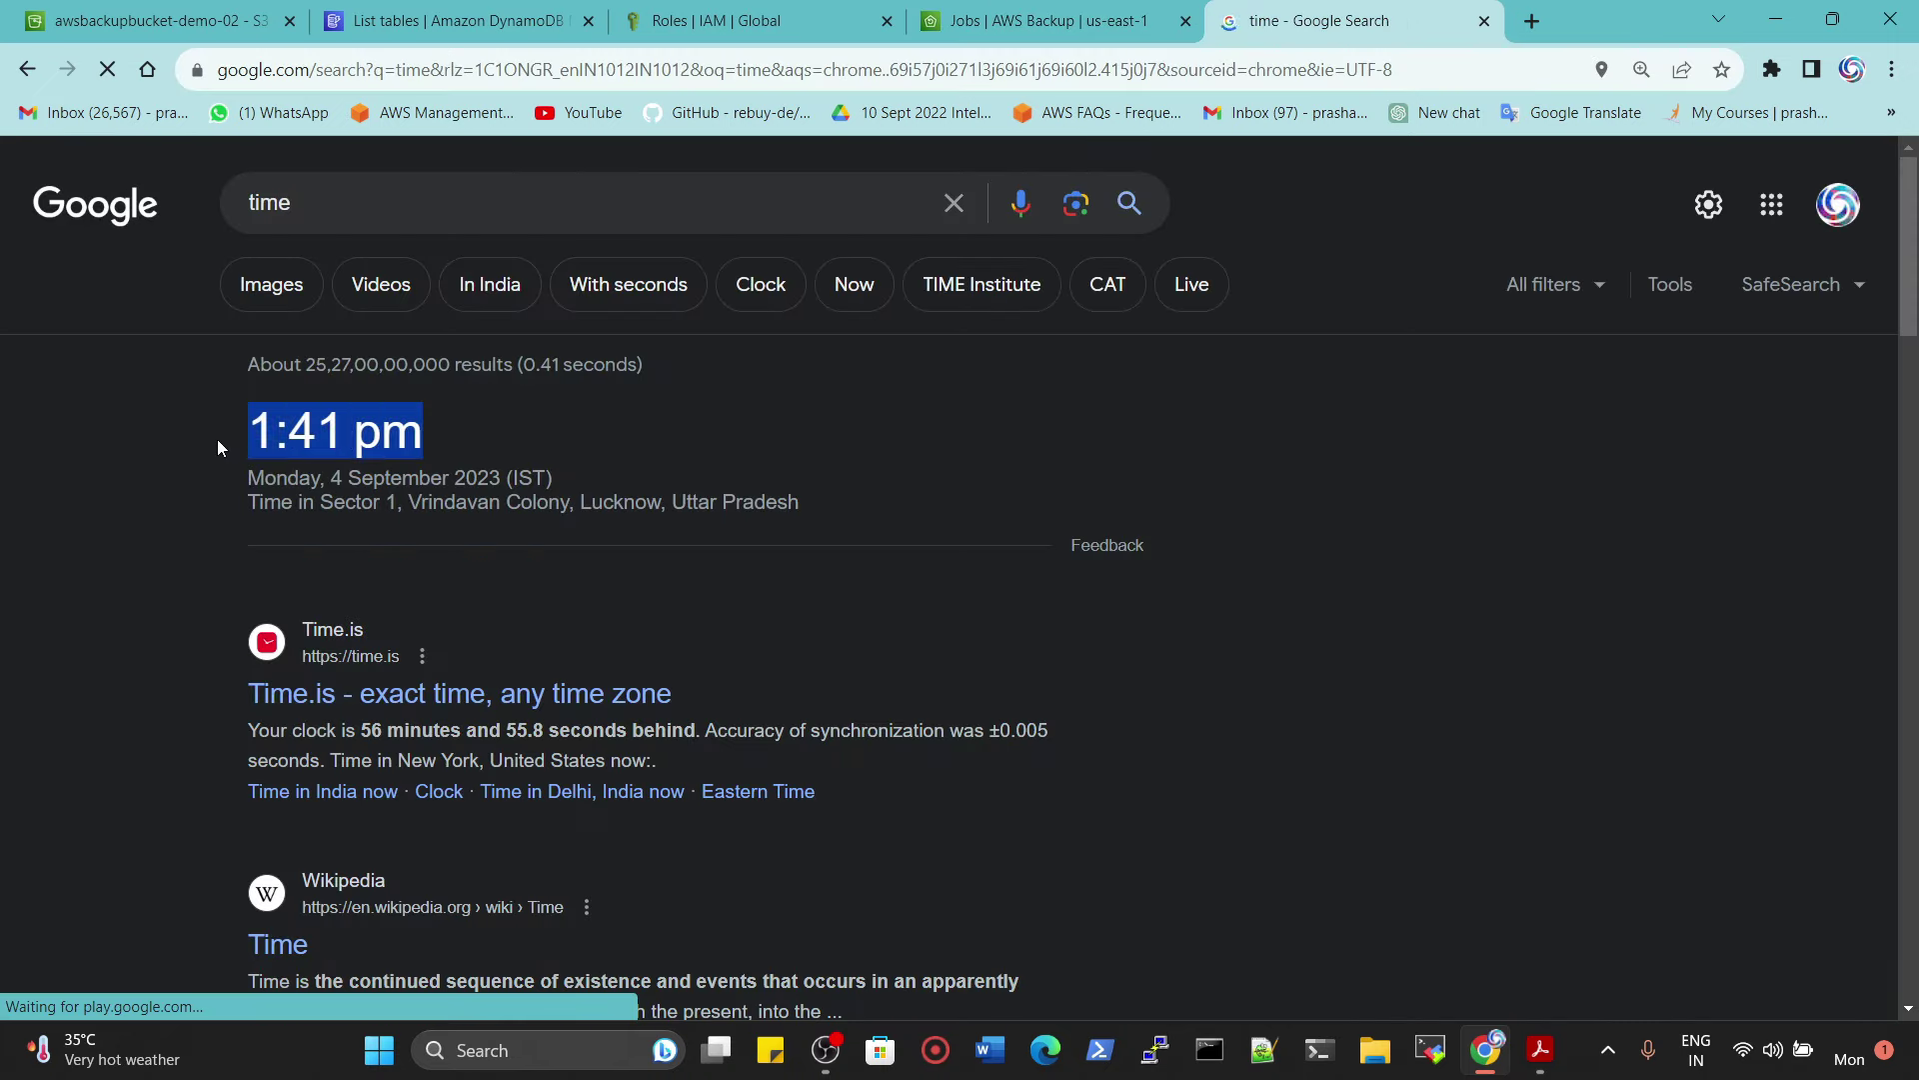
key(ctrl+shift+Tab)
Step: Open the most recently modified backup plan and examine its rule, resource assignment, settings and last-modified time against the current time
click(116, 536)
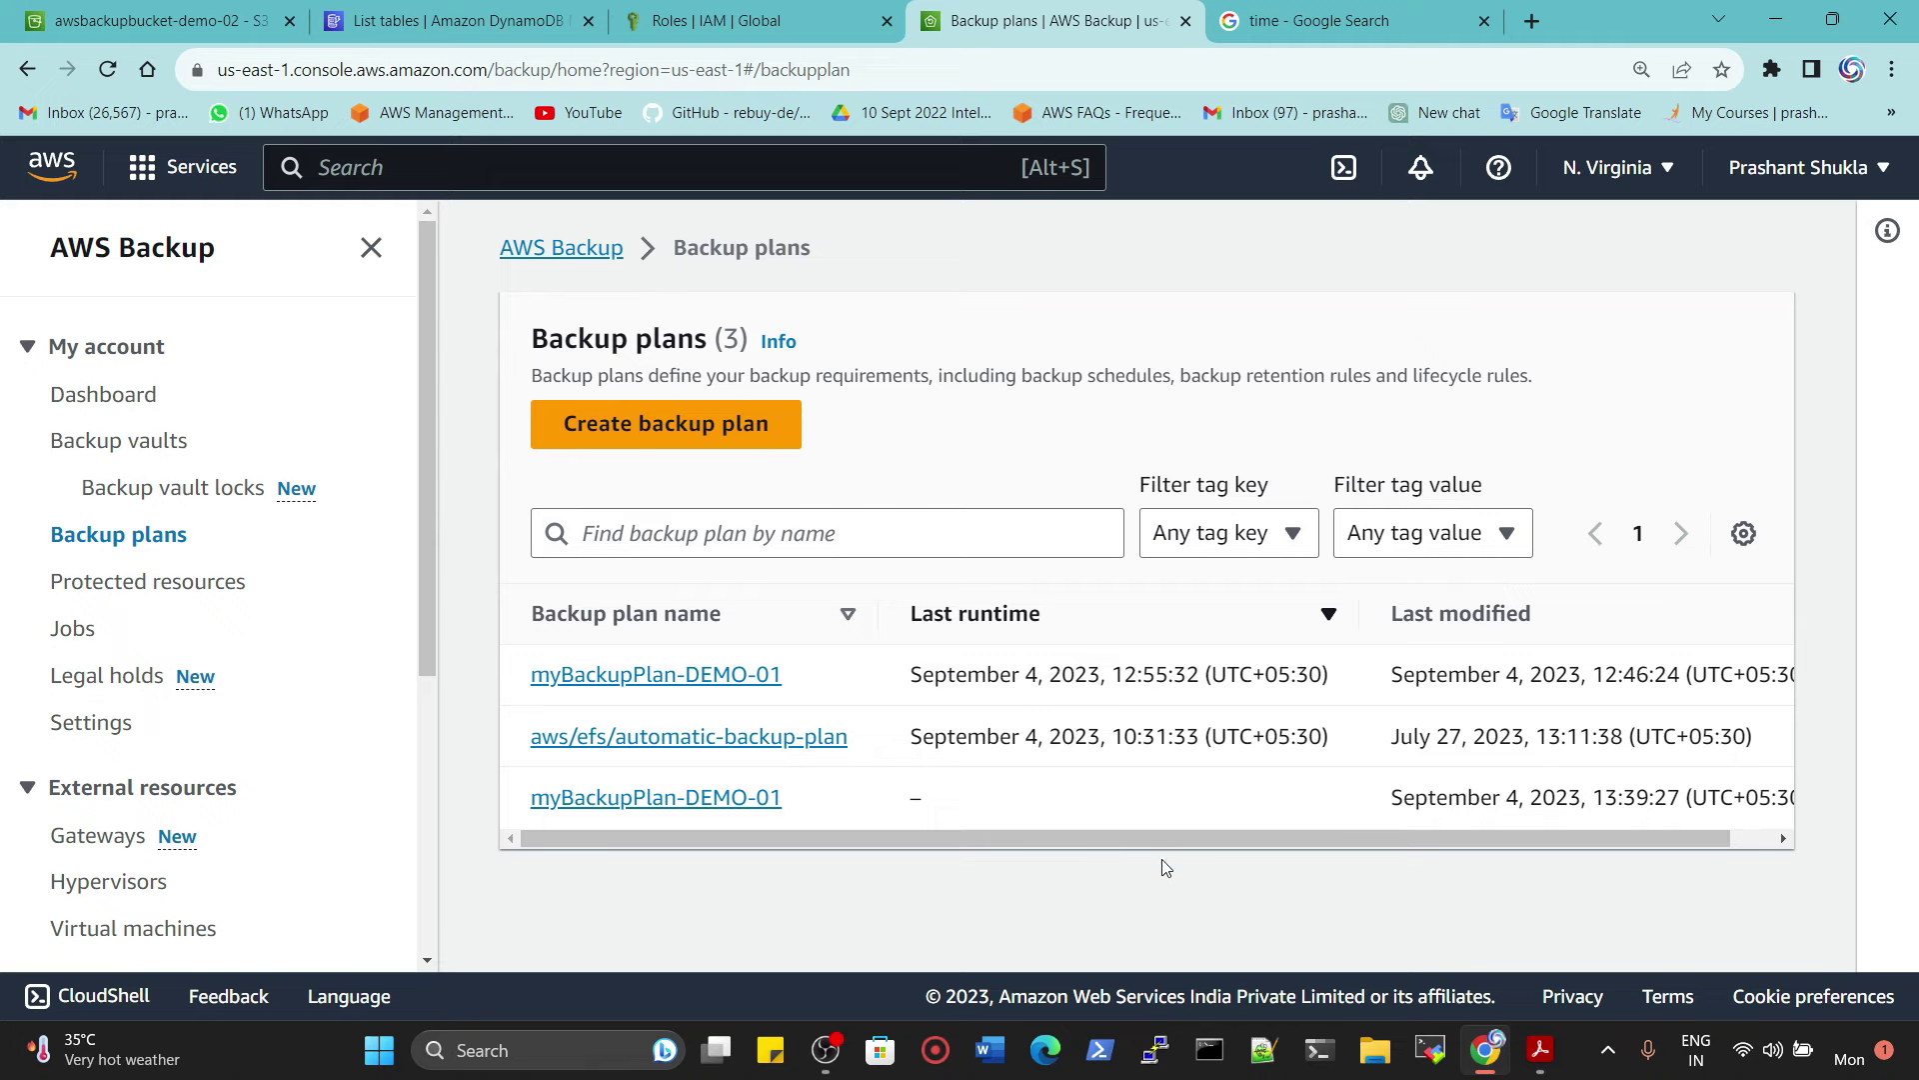
scroll(1548, 776, down, 3)
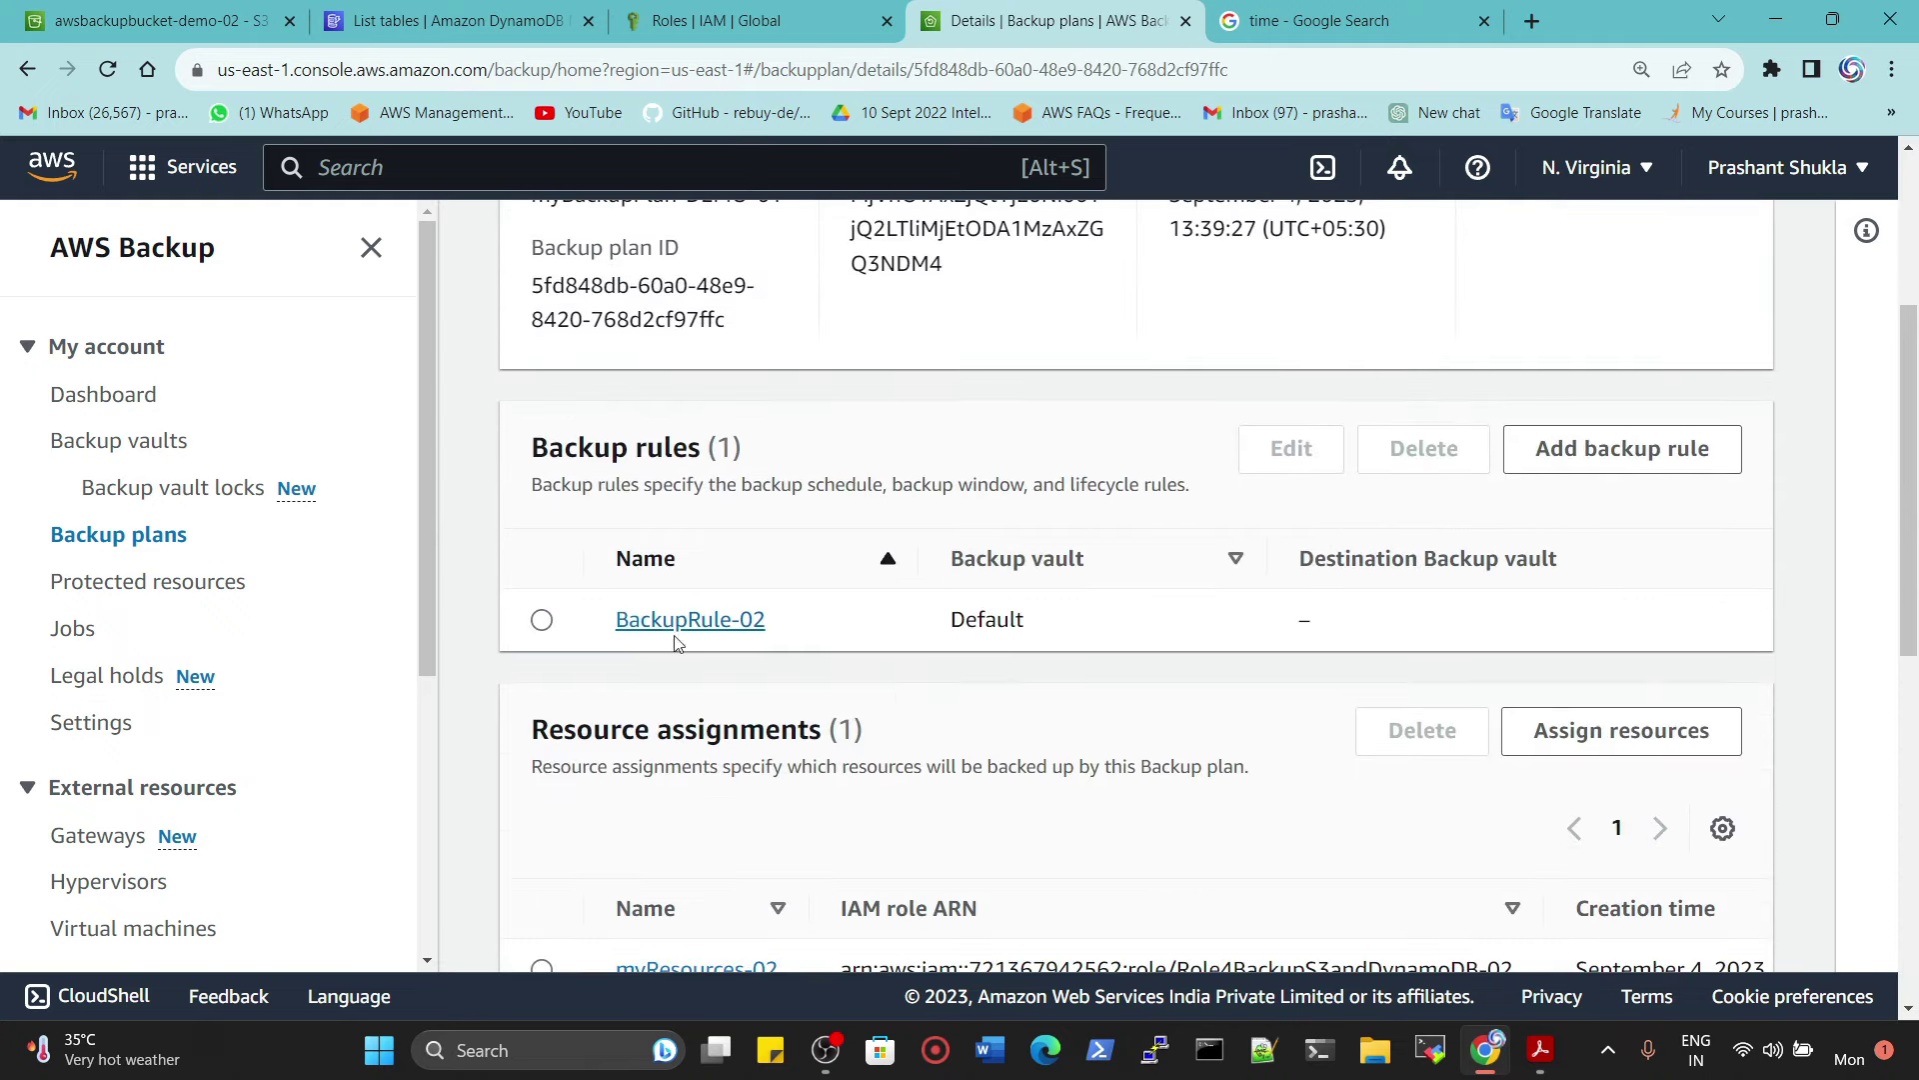
scroll(763, 673, down, 3)
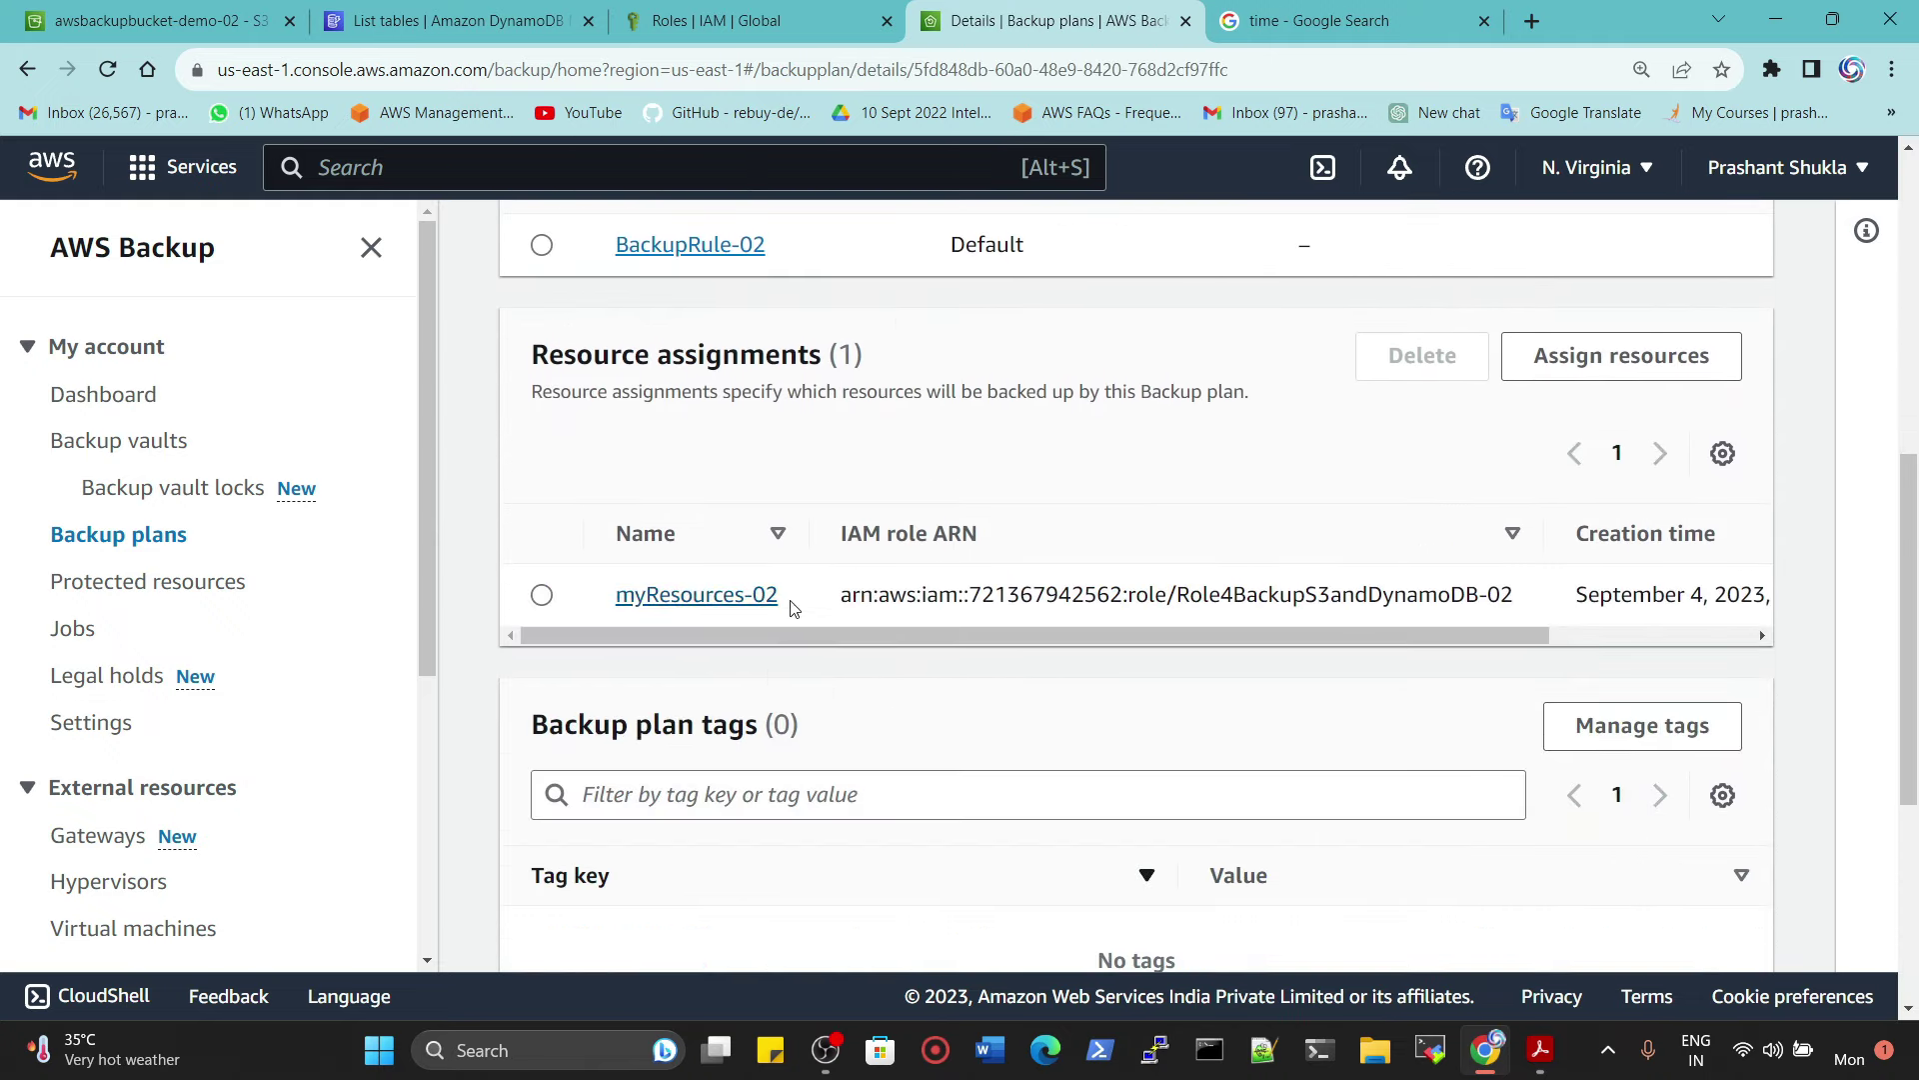
scroll(794, 608, up, 6)
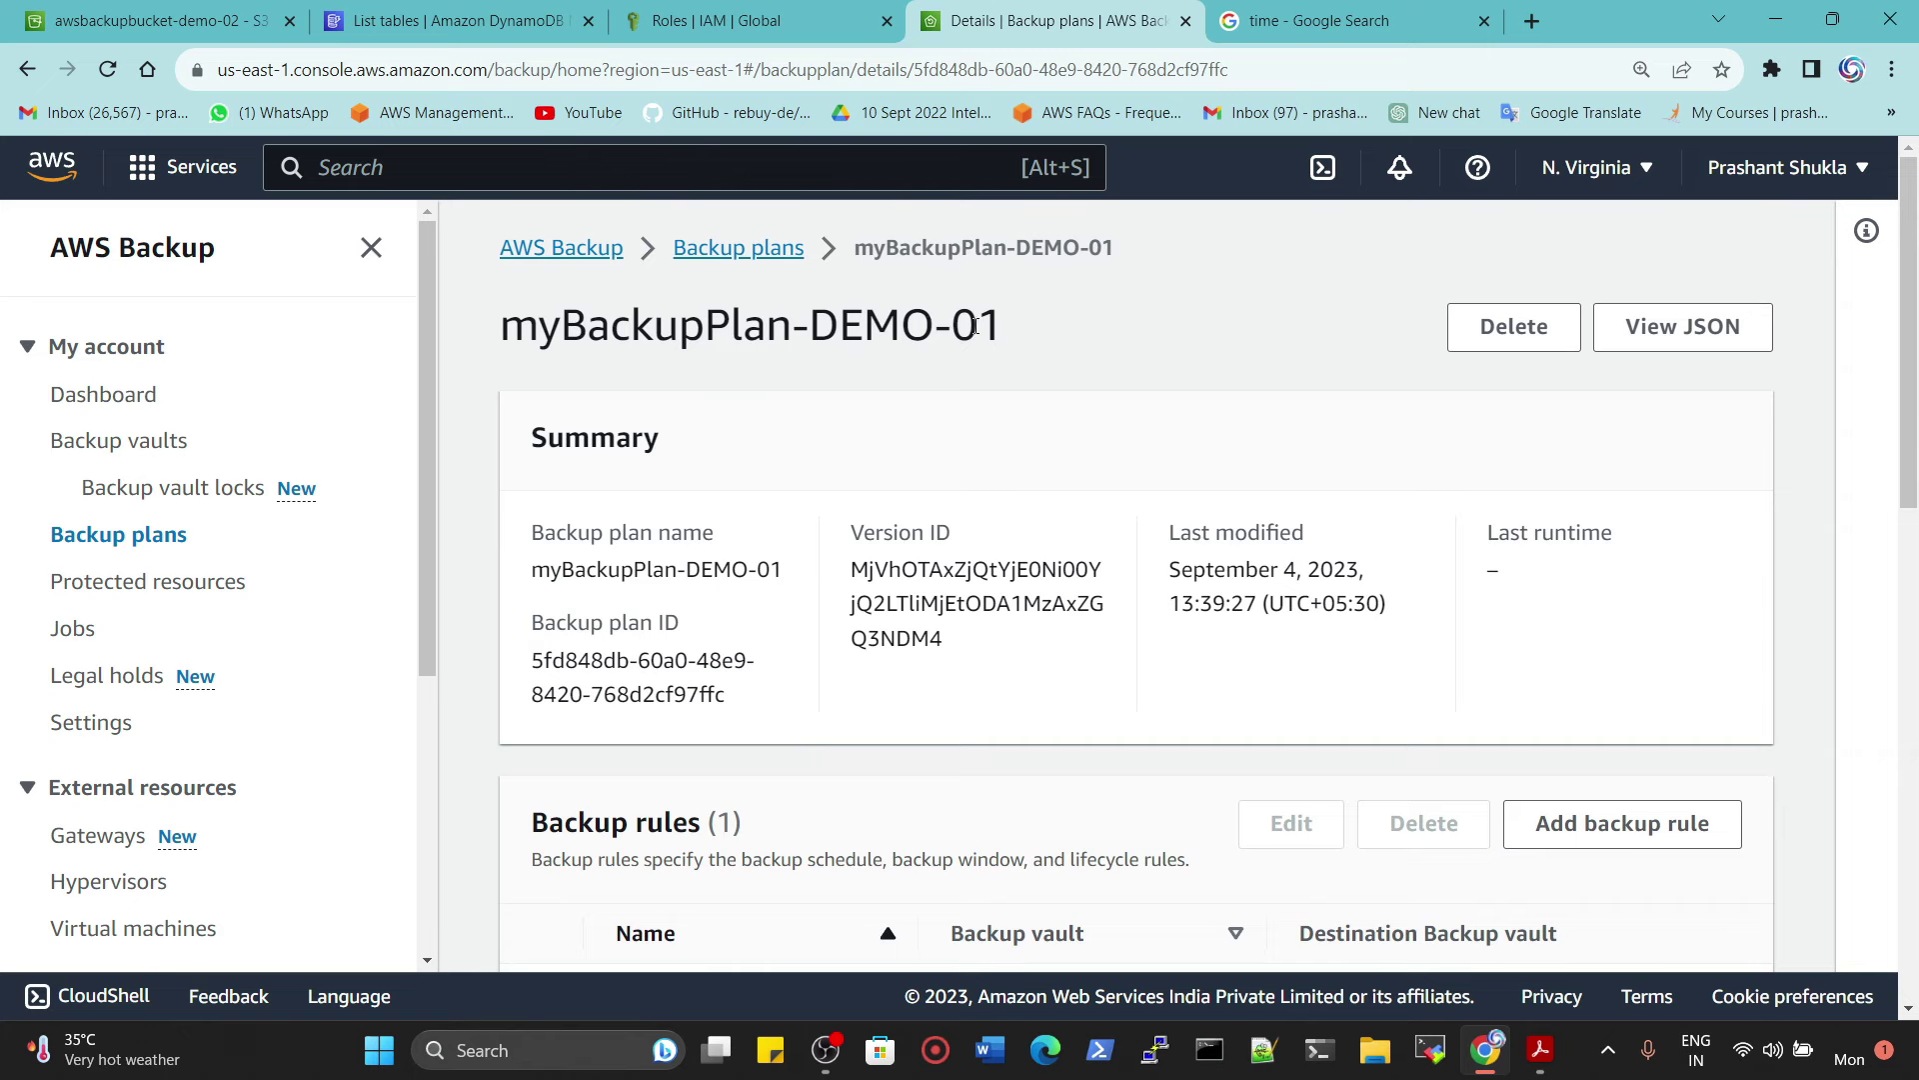
drag(1000, 327, 973, 333)
scroll(1209, 503, down, 5)
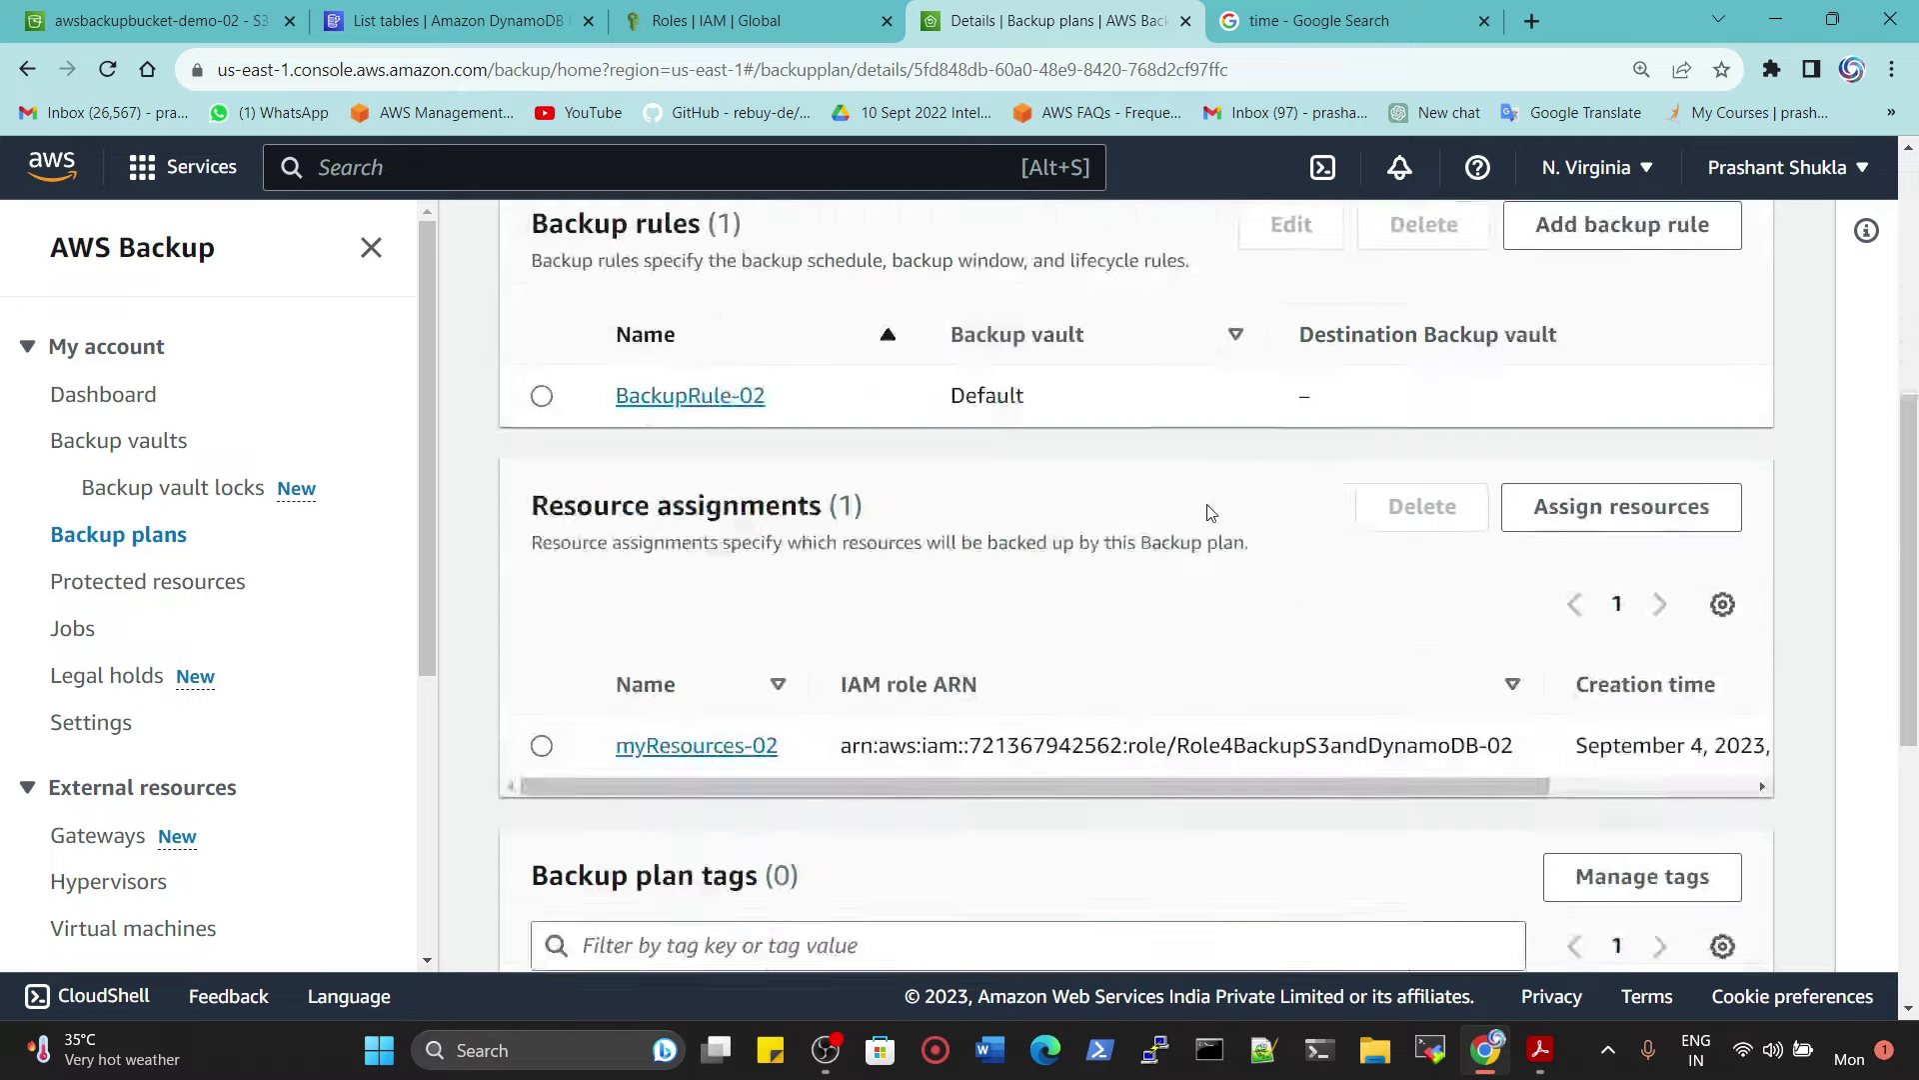
scroll(940, 356, up, 5)
drag(1223, 610, 1175, 604)
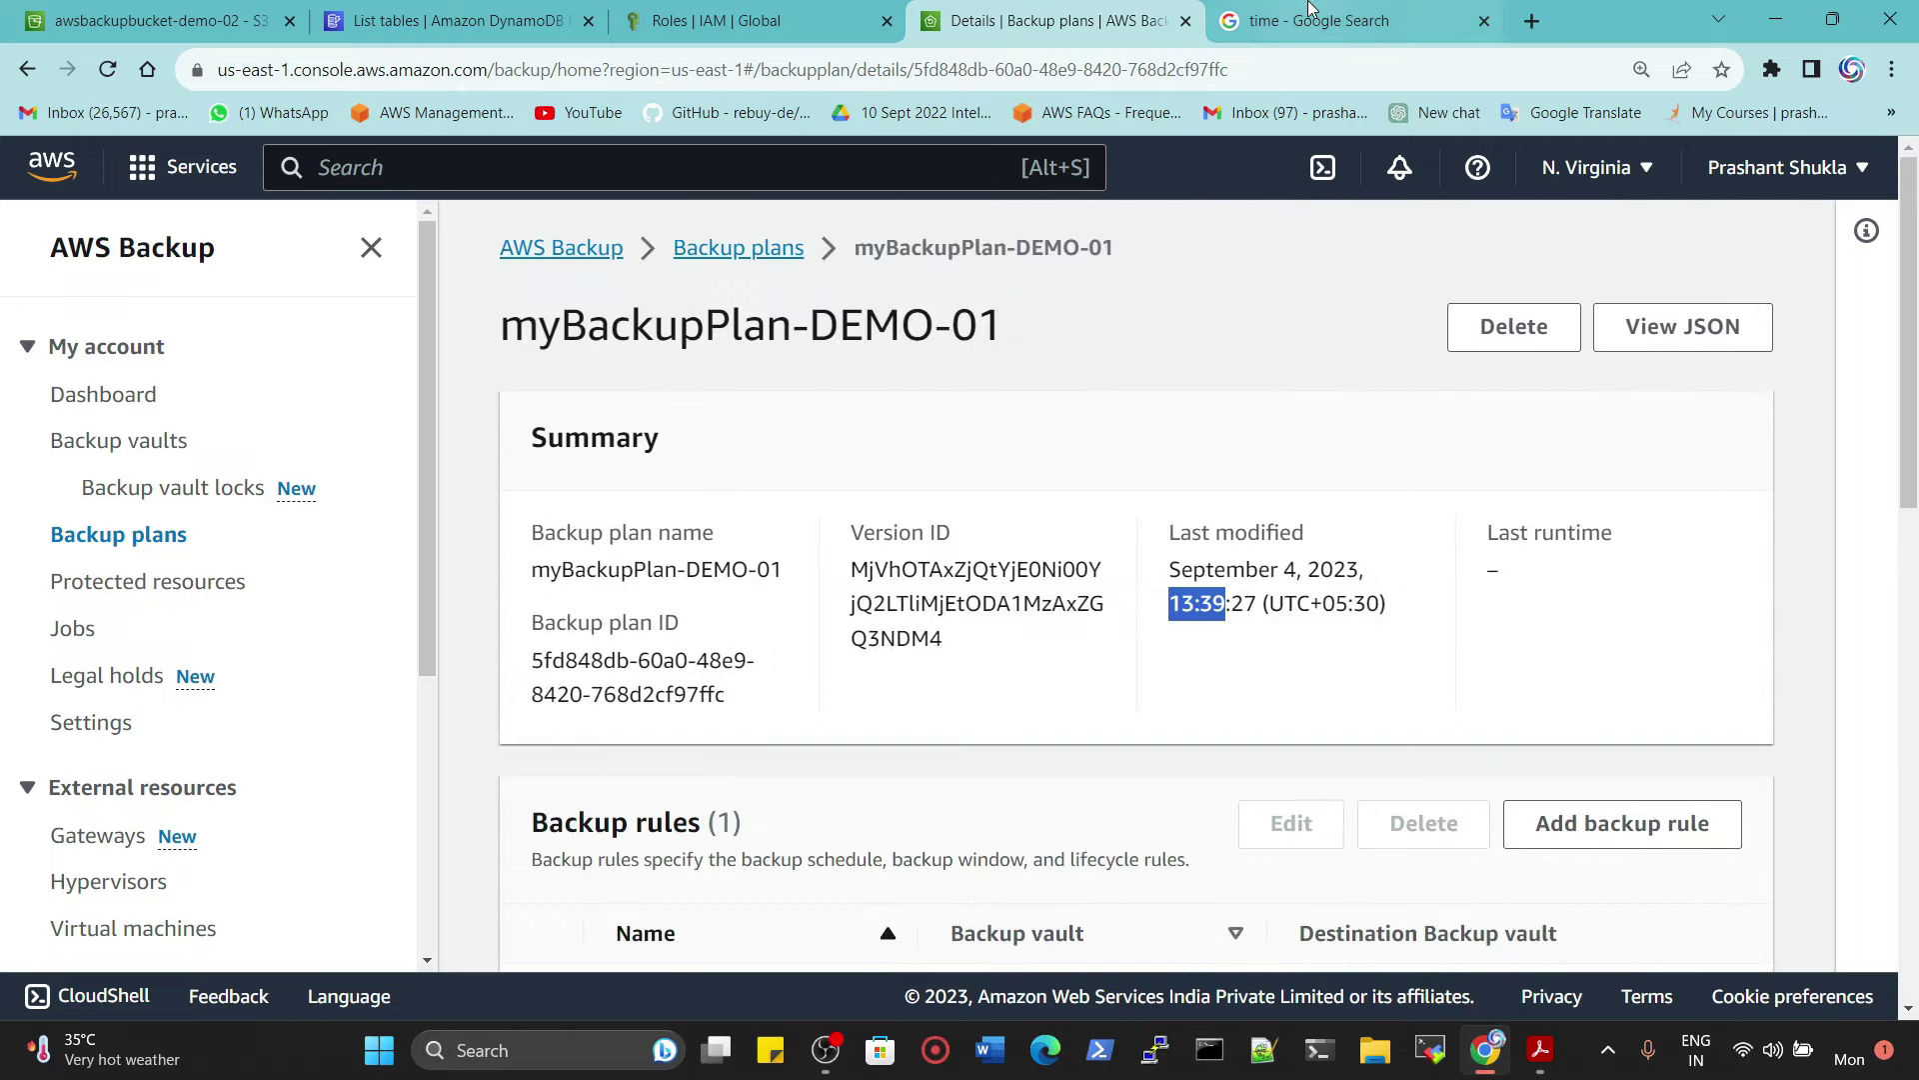
click(1340, 21)
click(1054, 21)
scroll(859, 730, down, 6)
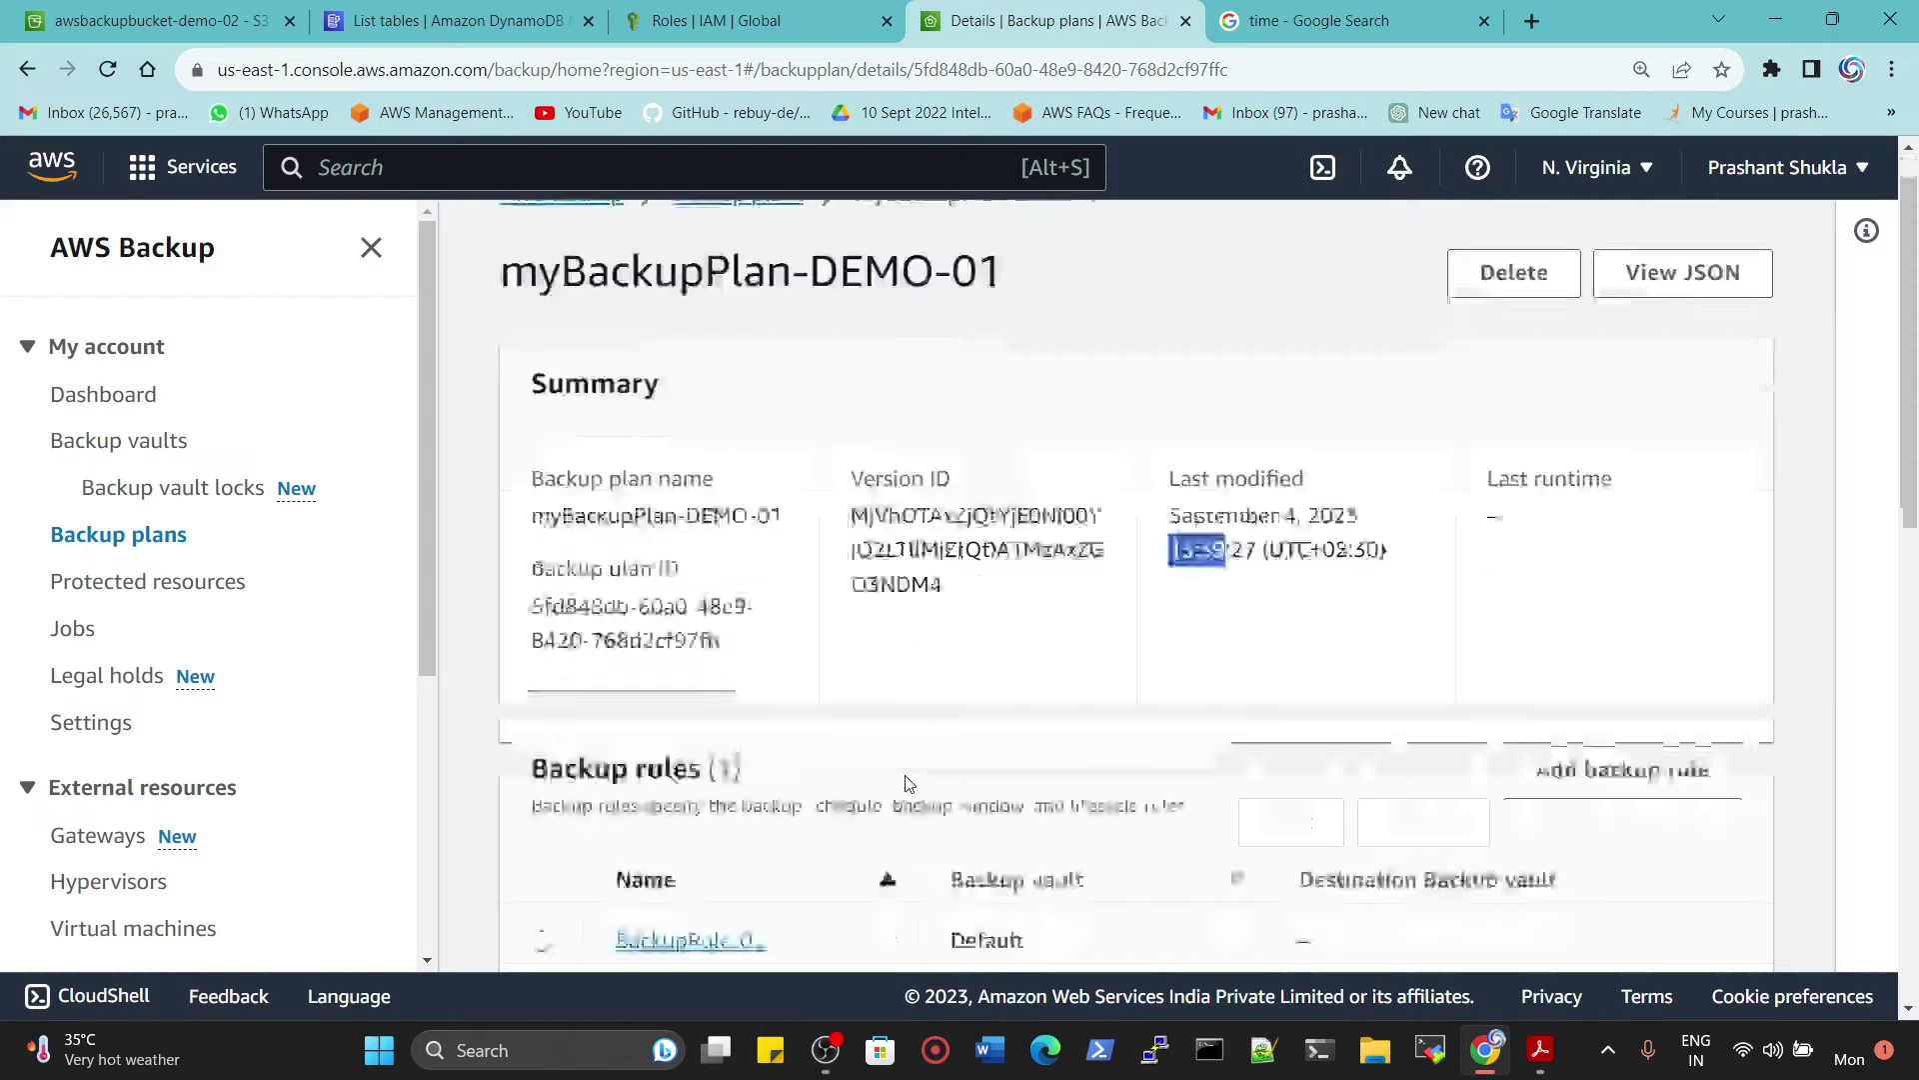
scroll(859, 731, down, 5)
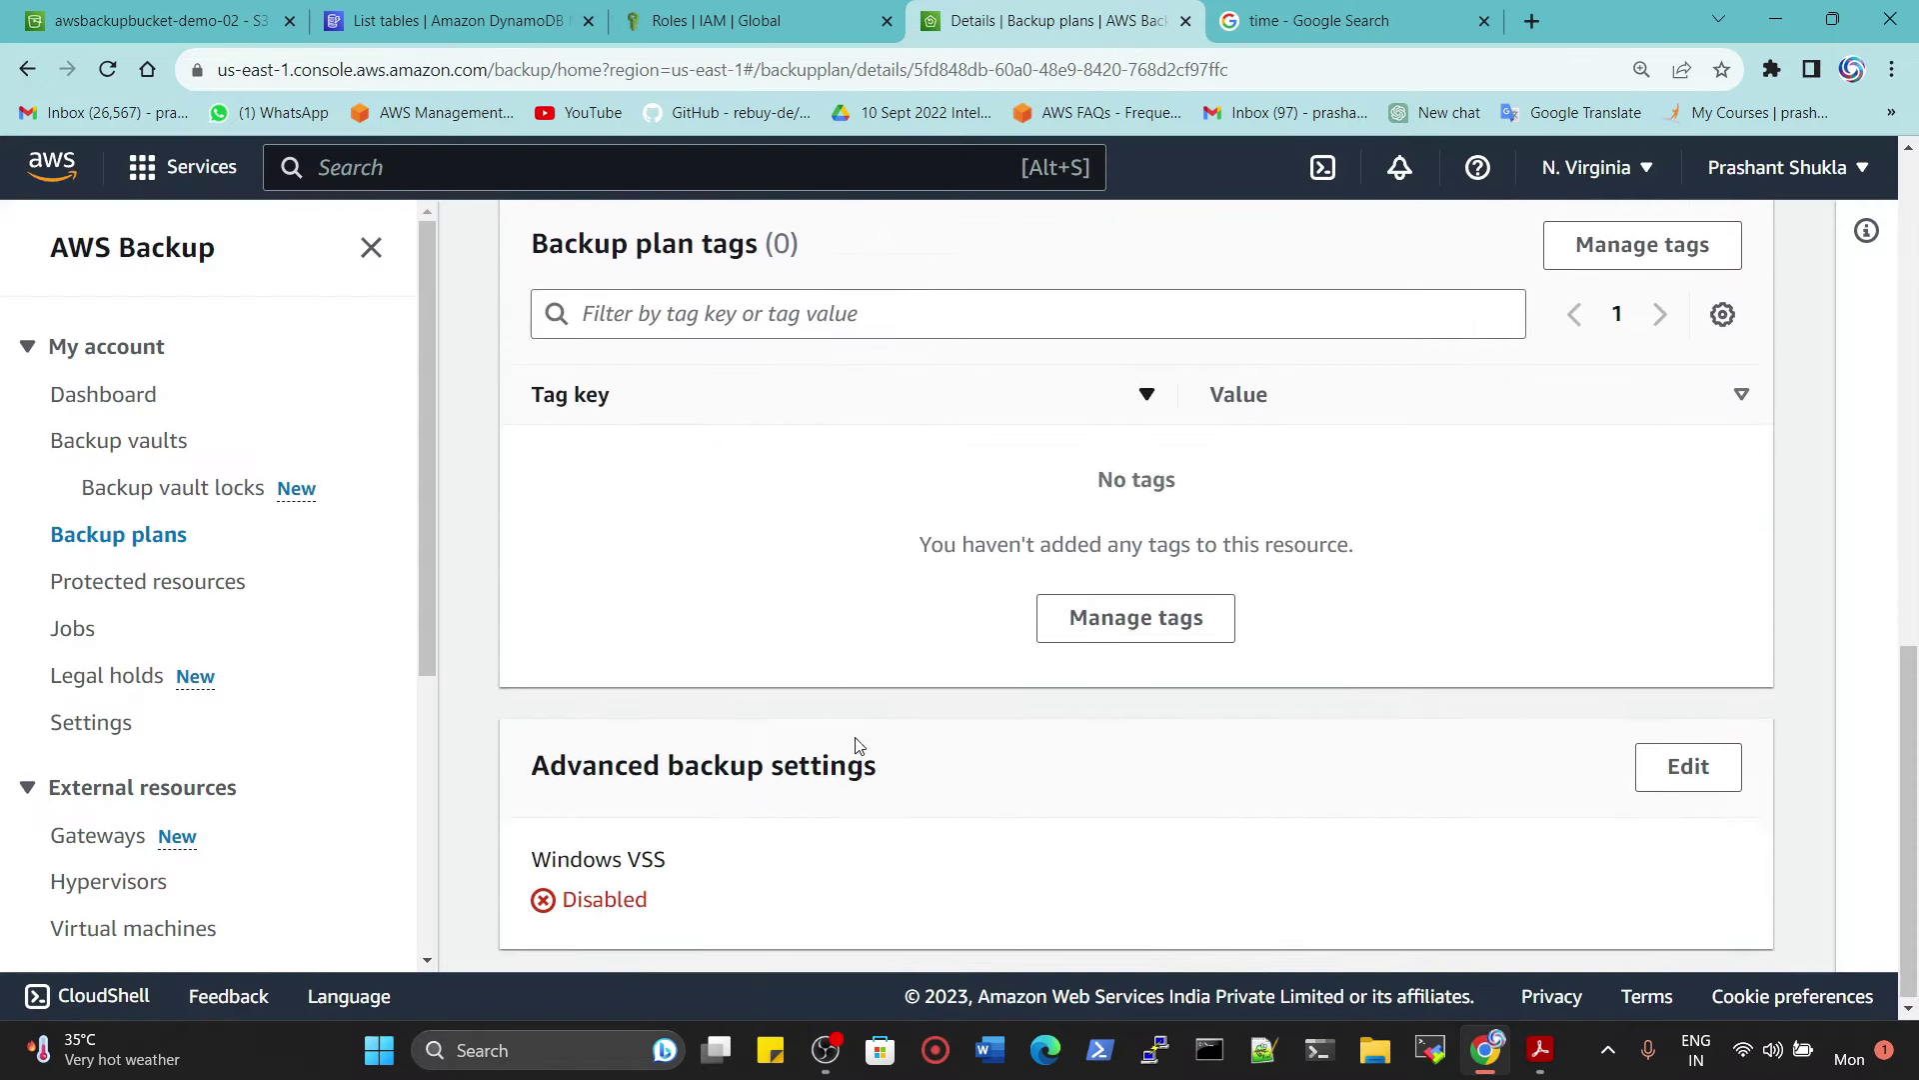
scroll(814, 805, up, 10)
scroll(731, 563, up, 2)
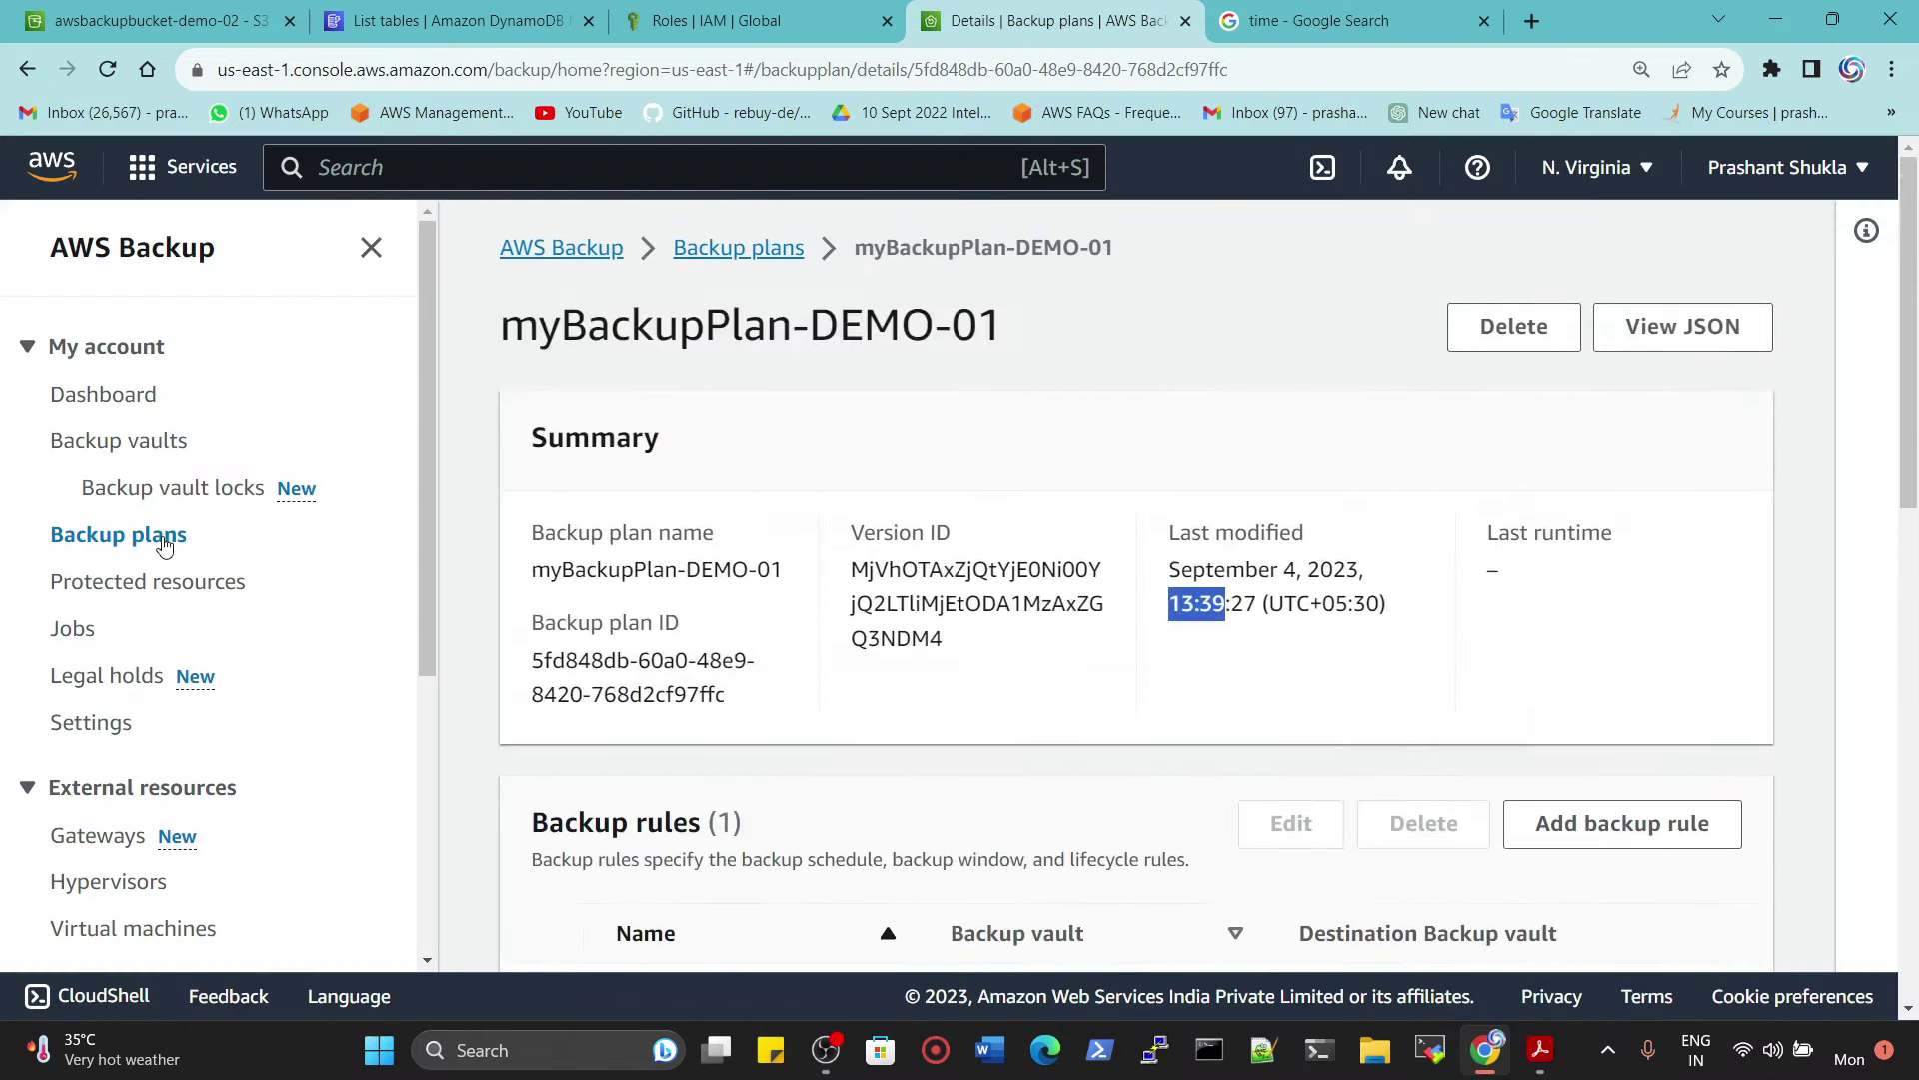
Step: Open the backup vault myBackupVault-DEMO-02 and look through its details
click(151, 443)
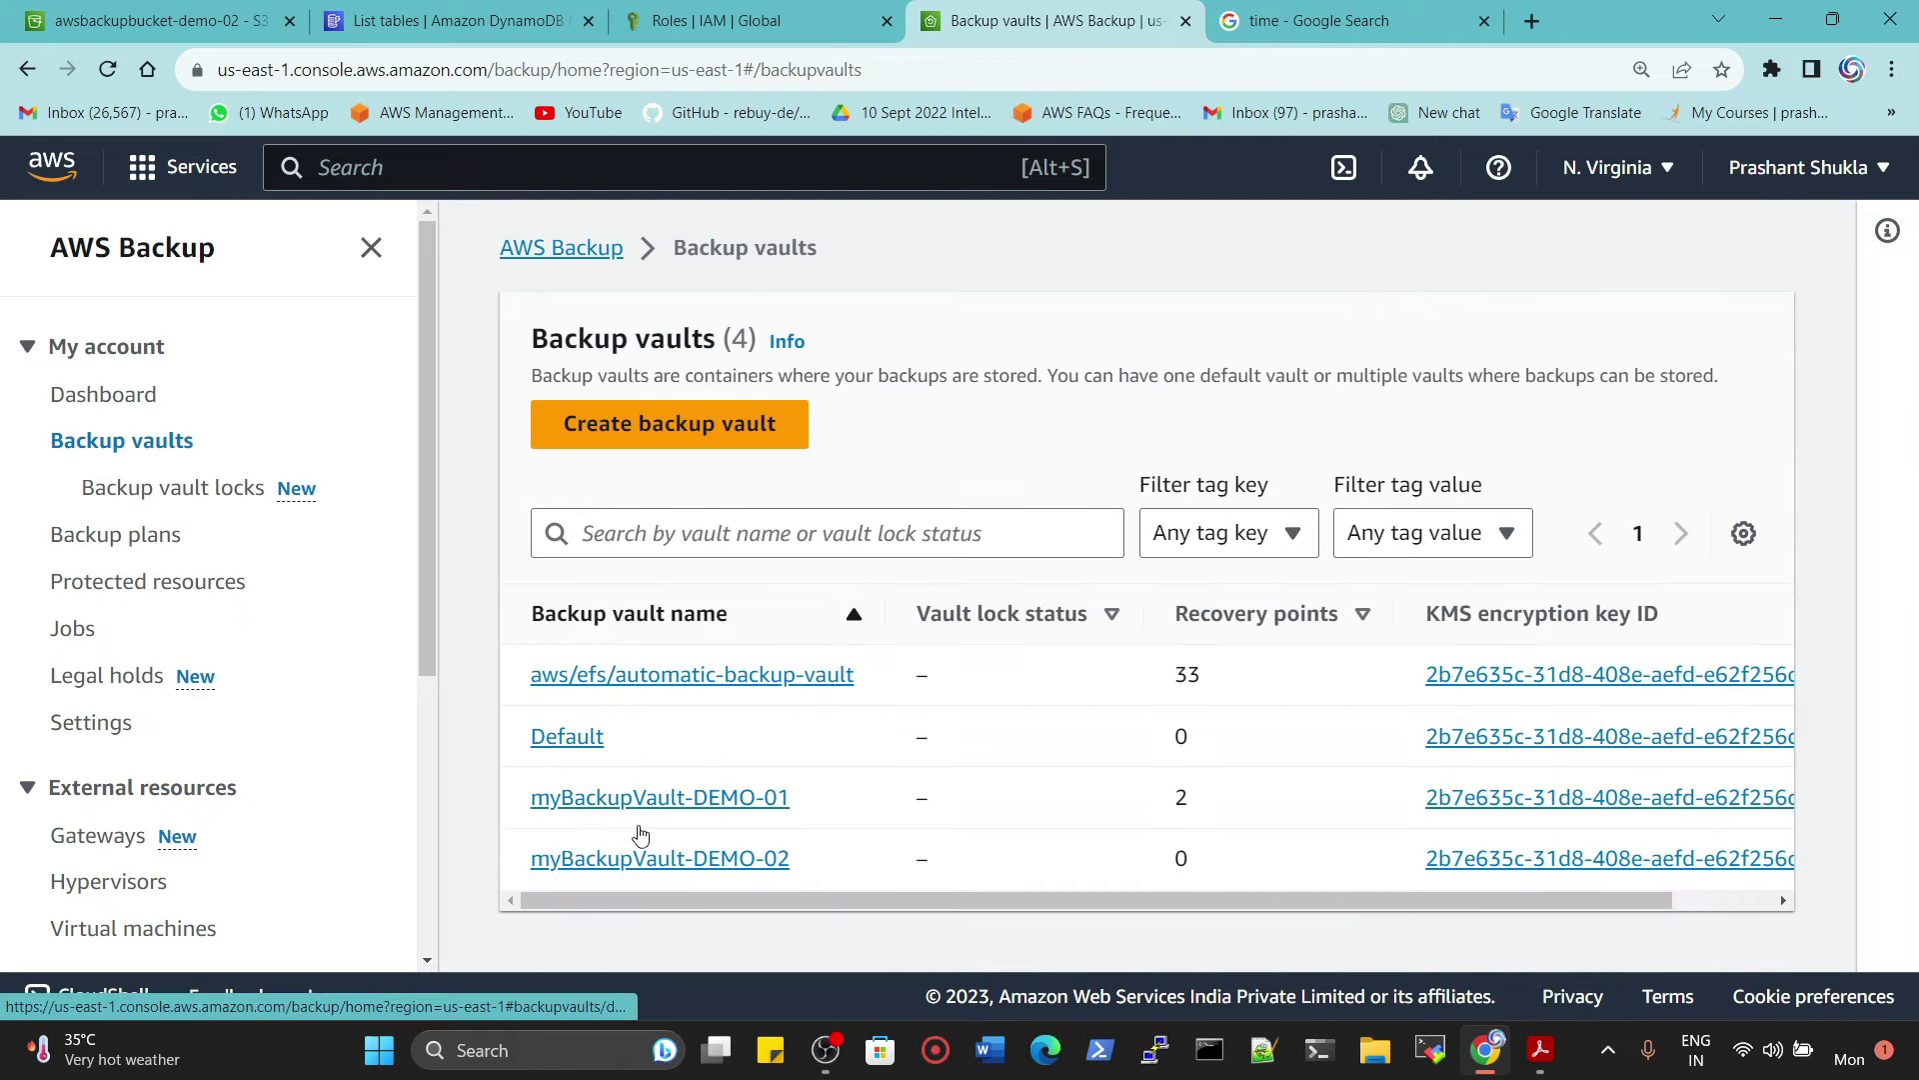
click(660, 858)
scroll(759, 746, down, 15)
scroll(759, 746, down, 1)
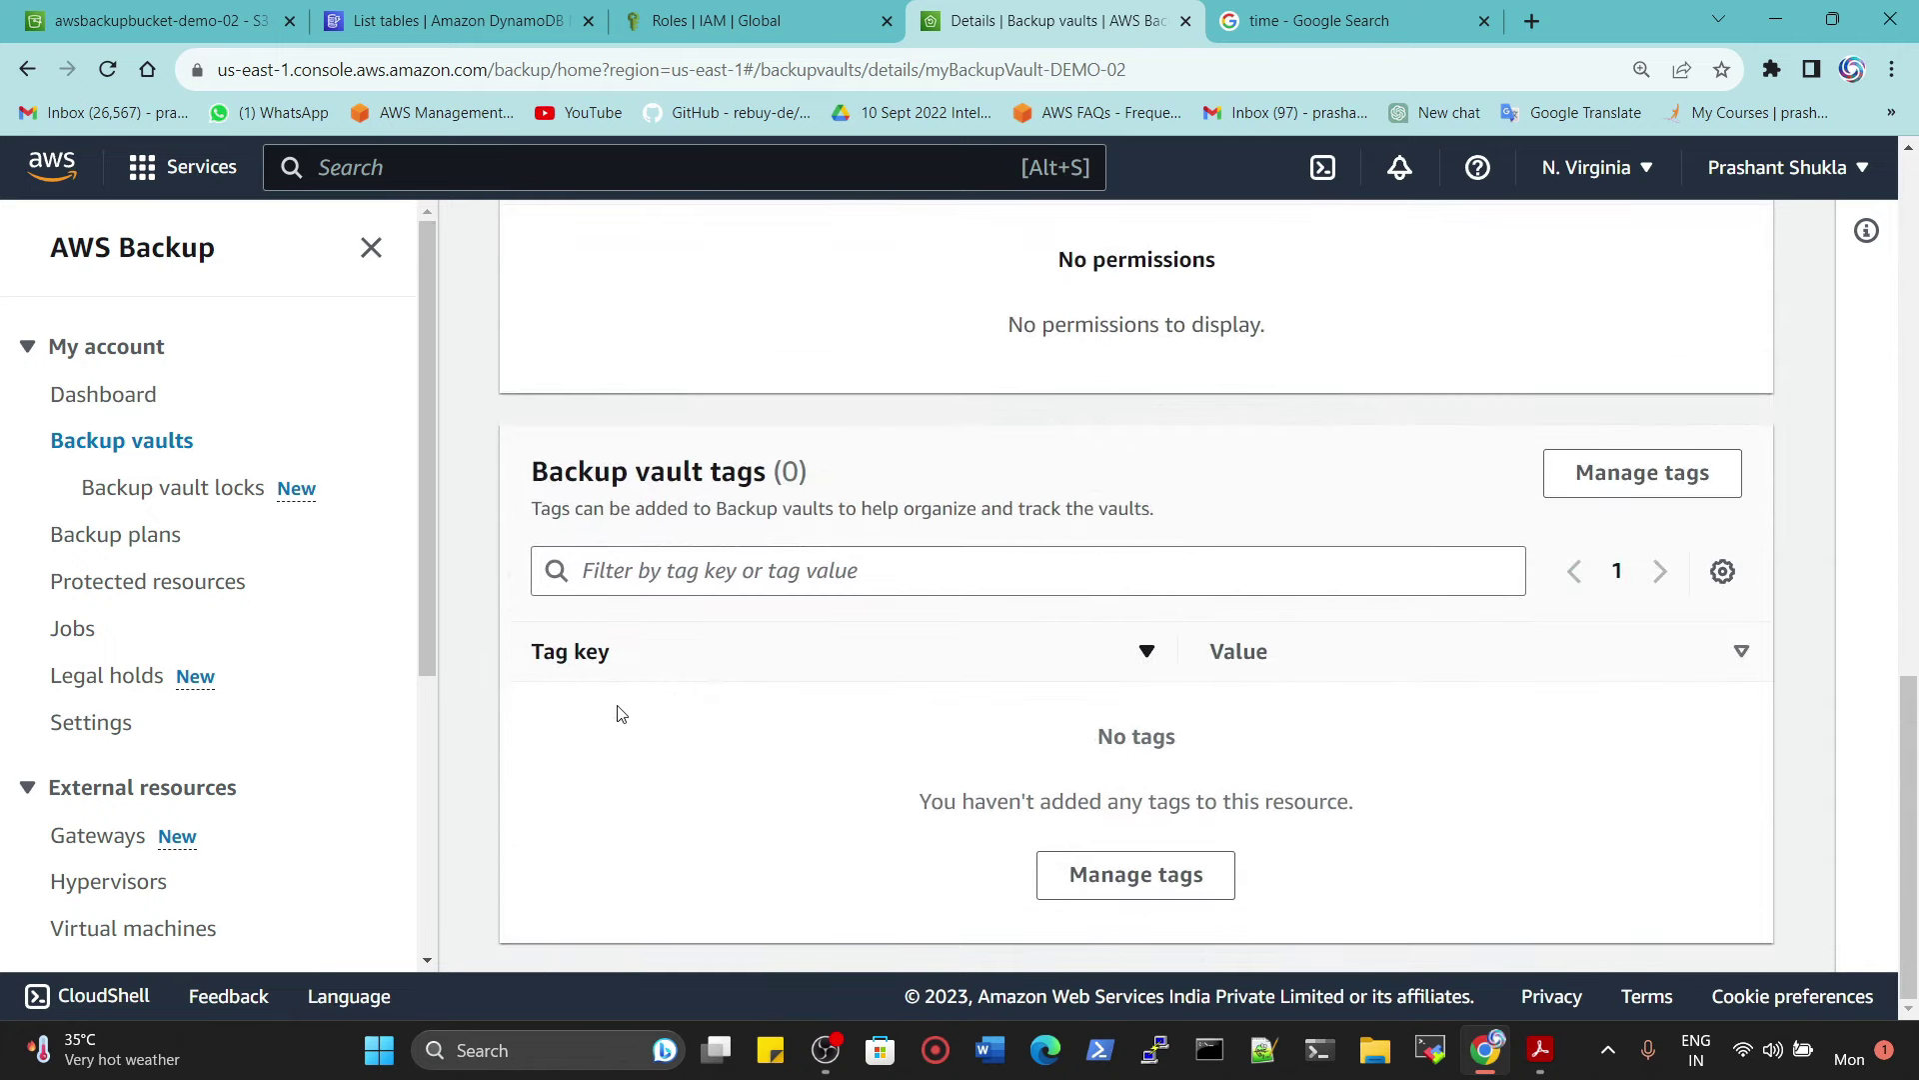
Step: Reopen the backup plan that has no last runtime and examine the scheduled time of its BackupRule-02
click(112, 539)
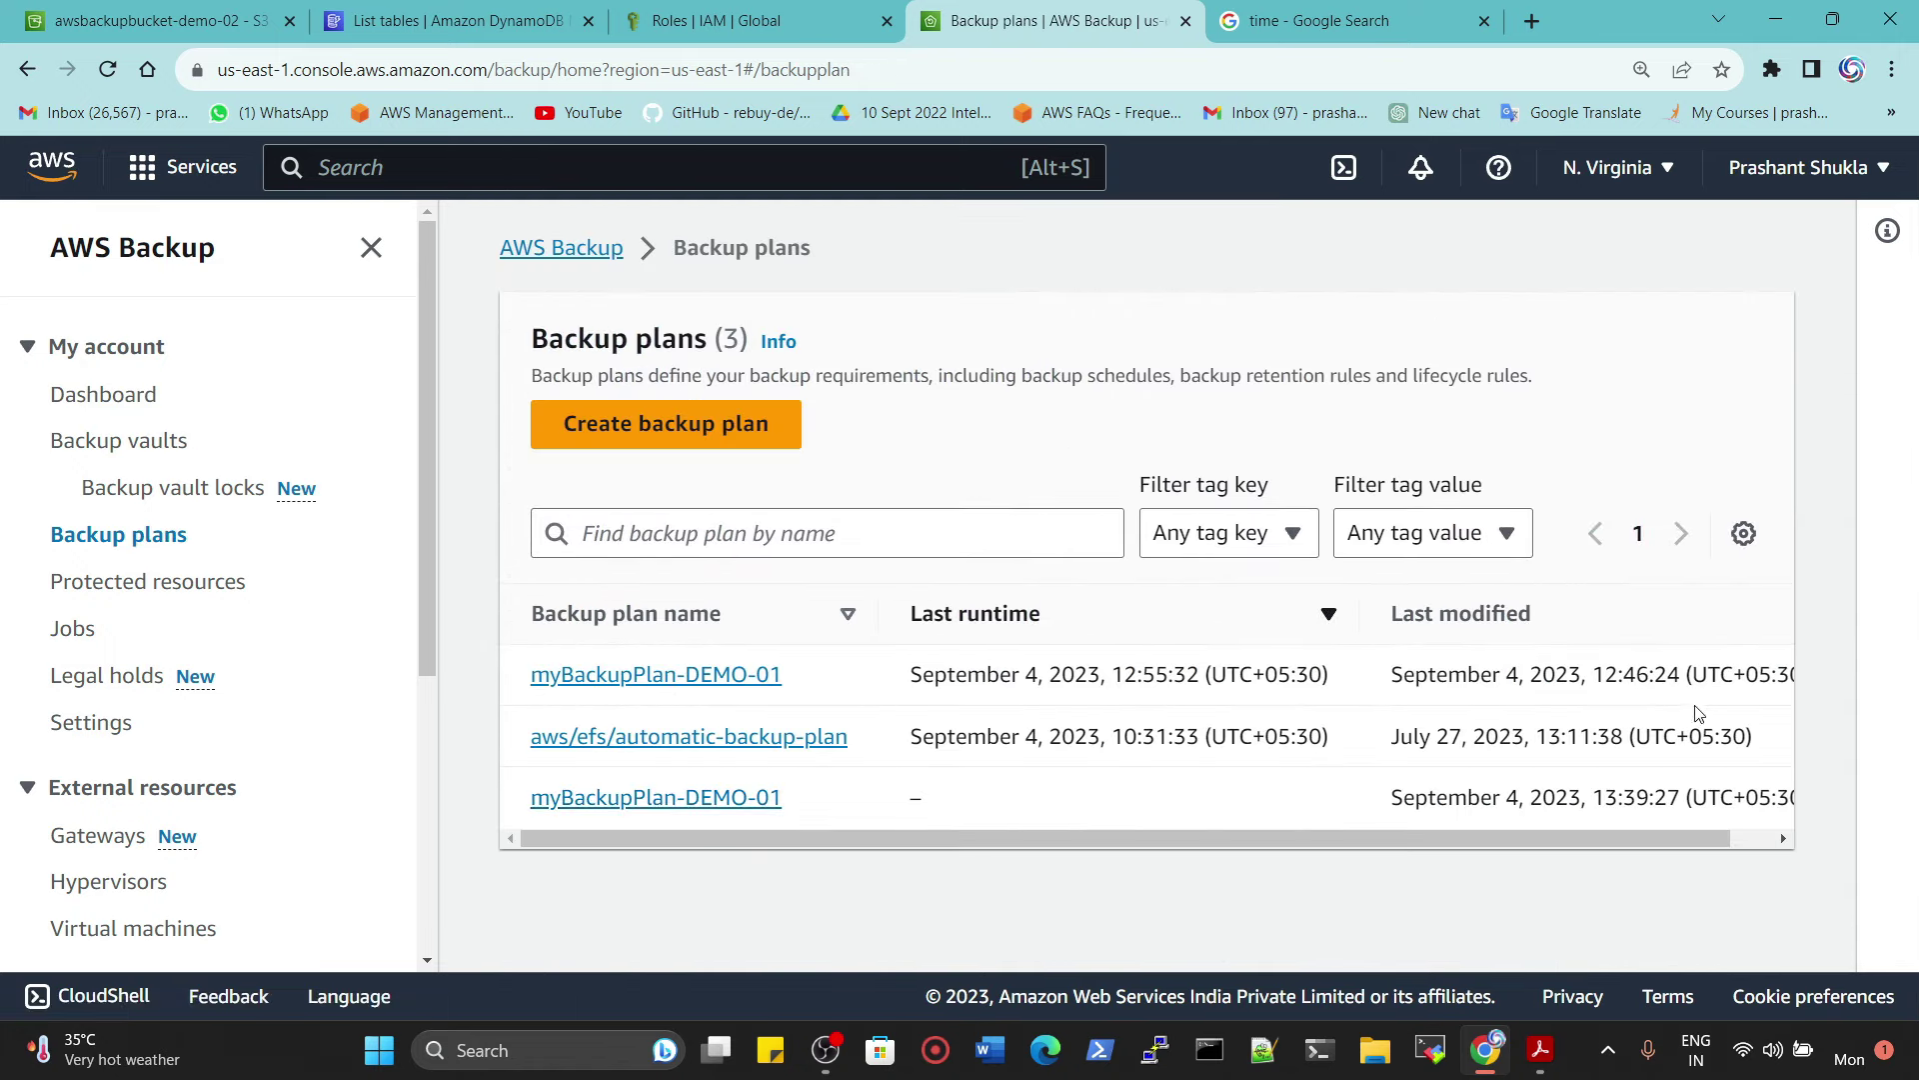
drag(1484, 844, 1189, 850)
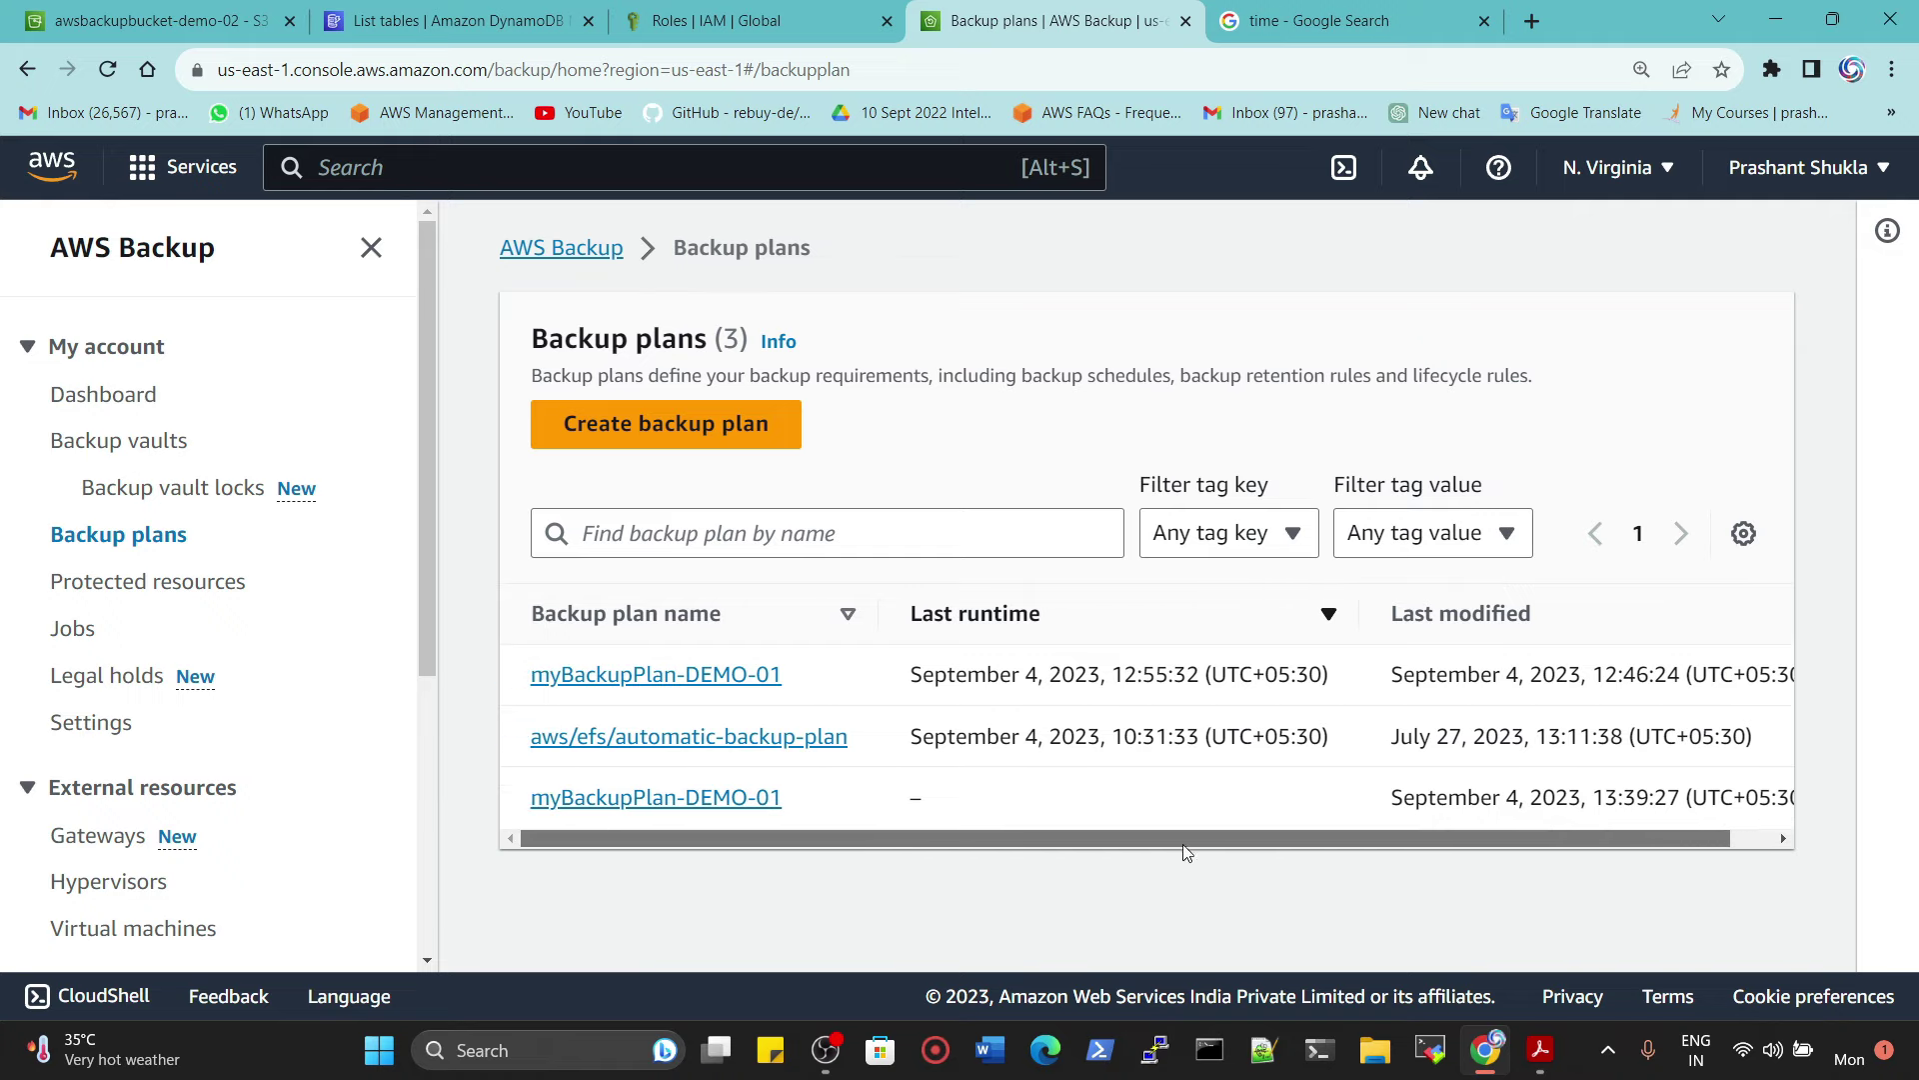
click(705, 804)
scroll(754, 673, down, 5)
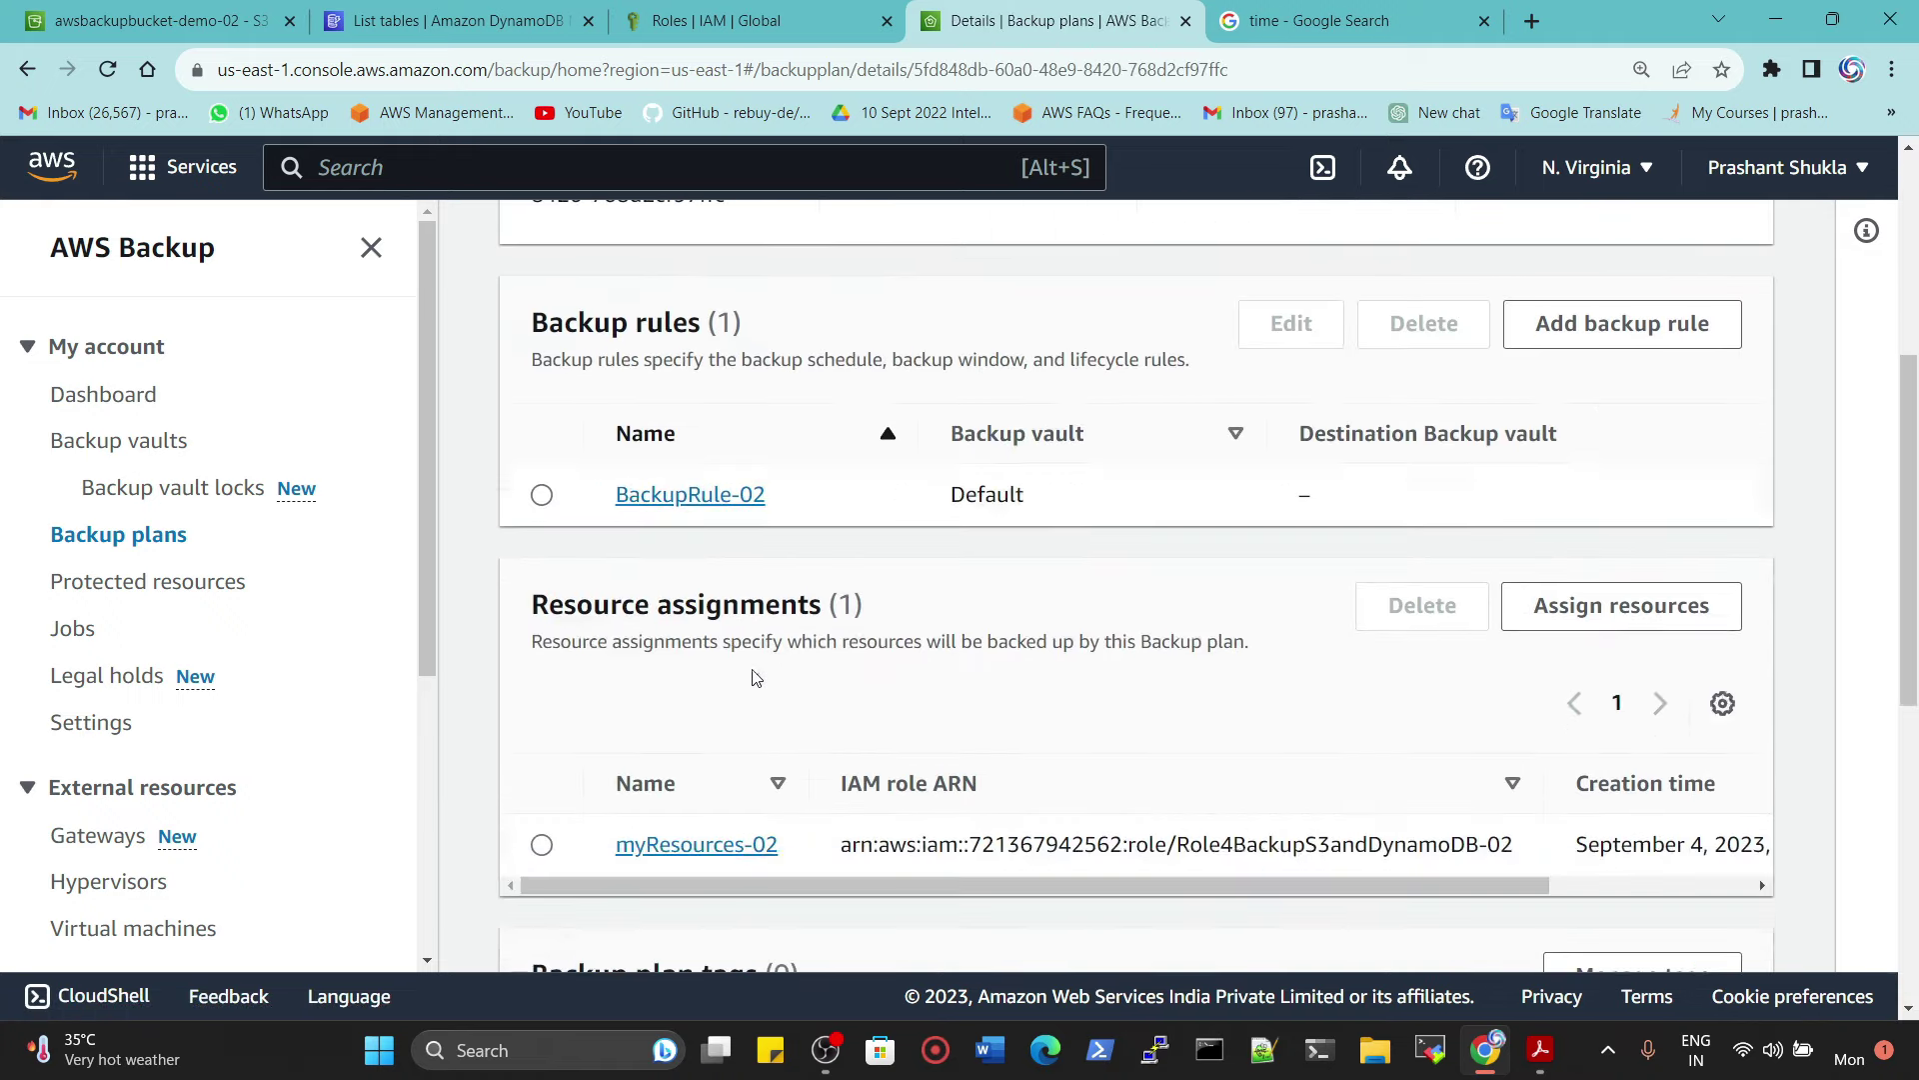
scroll(756, 683, down, 3)
scroll(760, 695, up, 5)
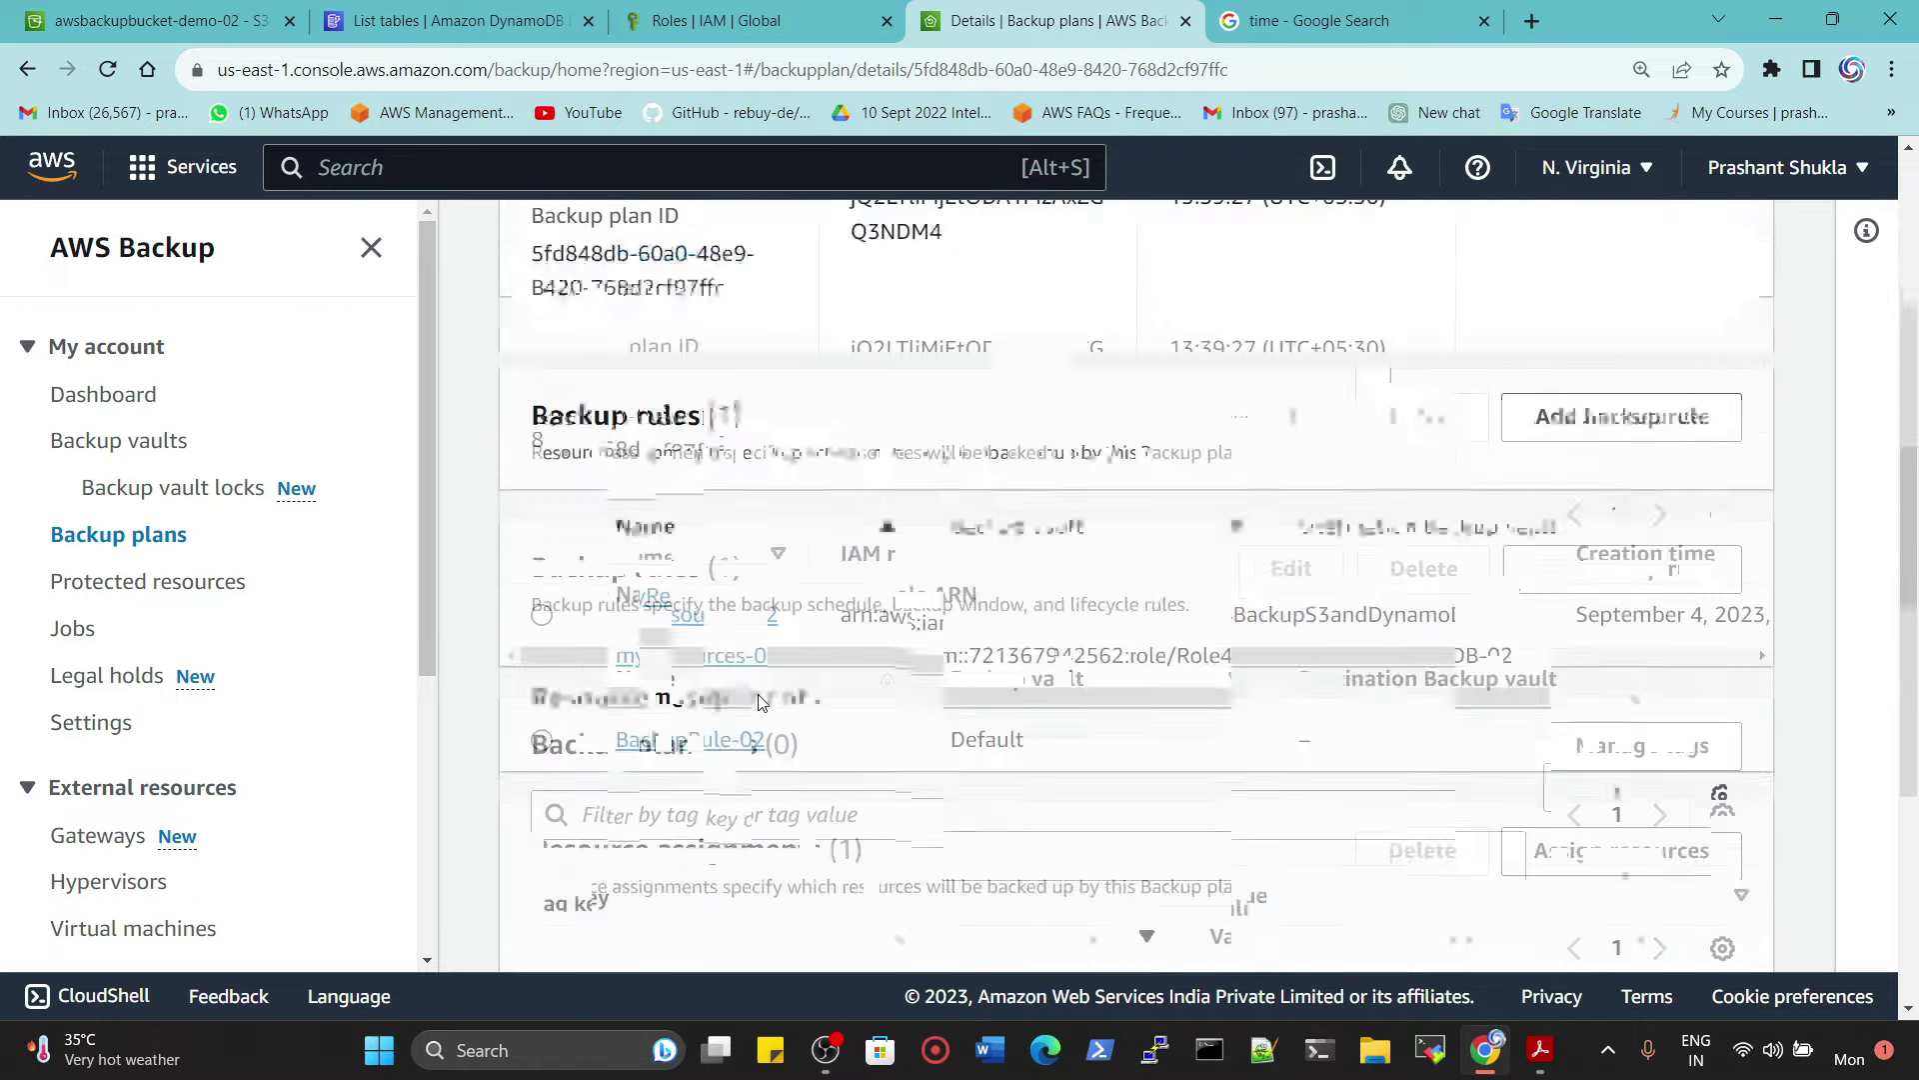
click(685, 748)
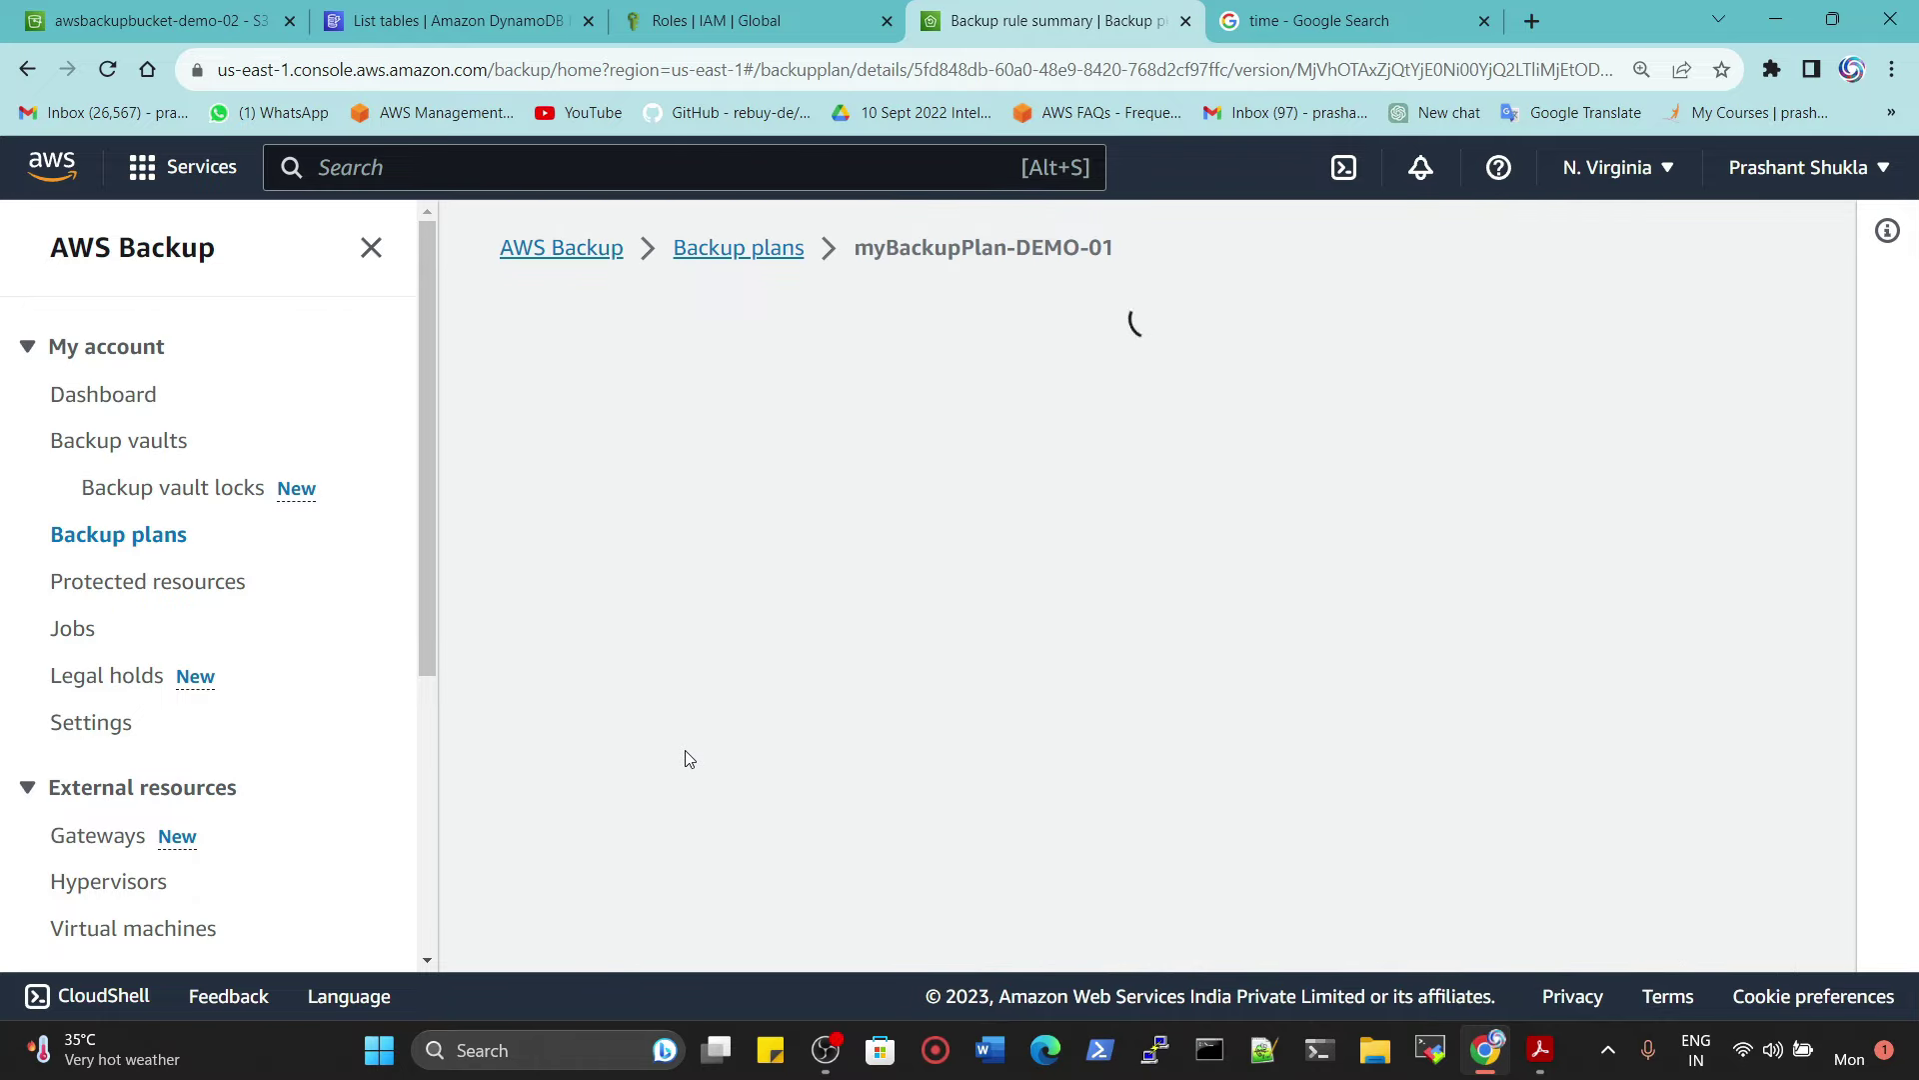
scroll(703, 745, down, 1)
drag(562, 586, 636, 606)
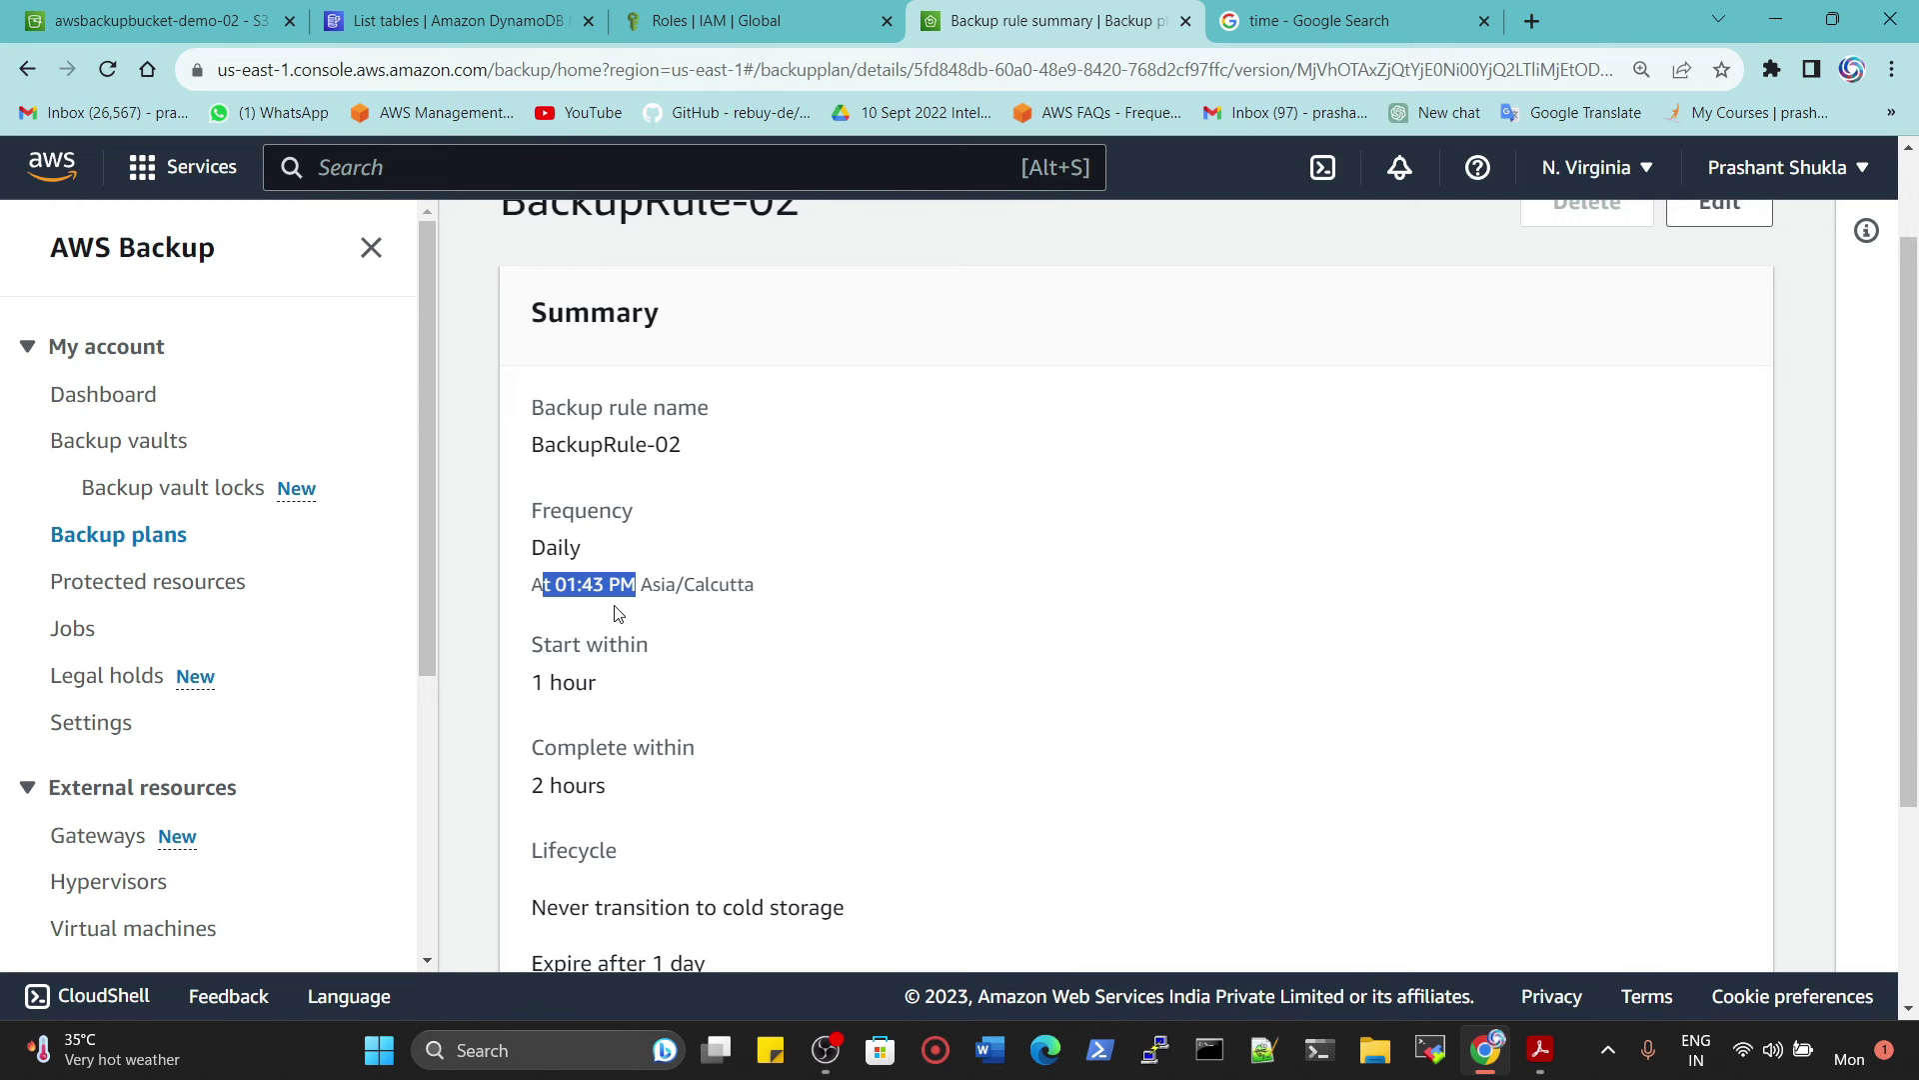
click(620, 597)
Step: Return to the Google time search and refresh it to compare the current time with the rule's schedule
click(1290, 20)
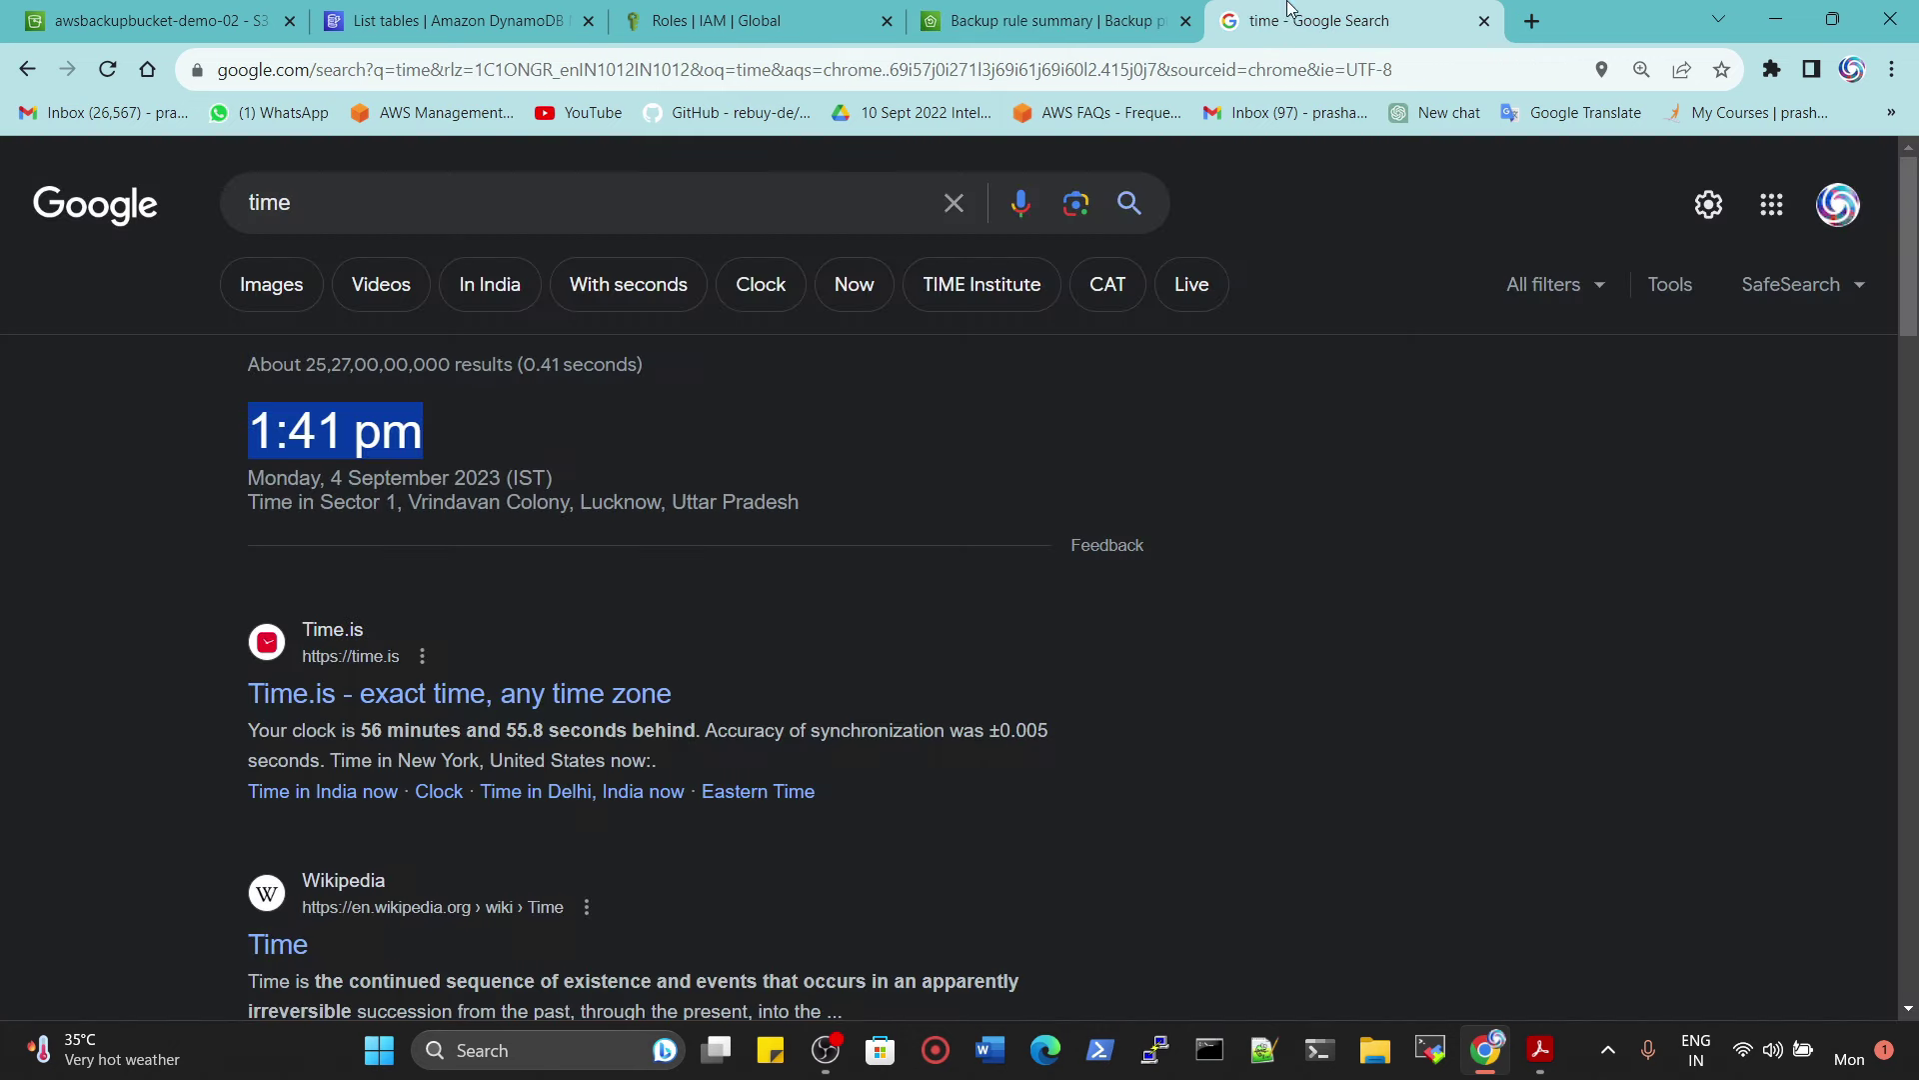
click(107, 69)
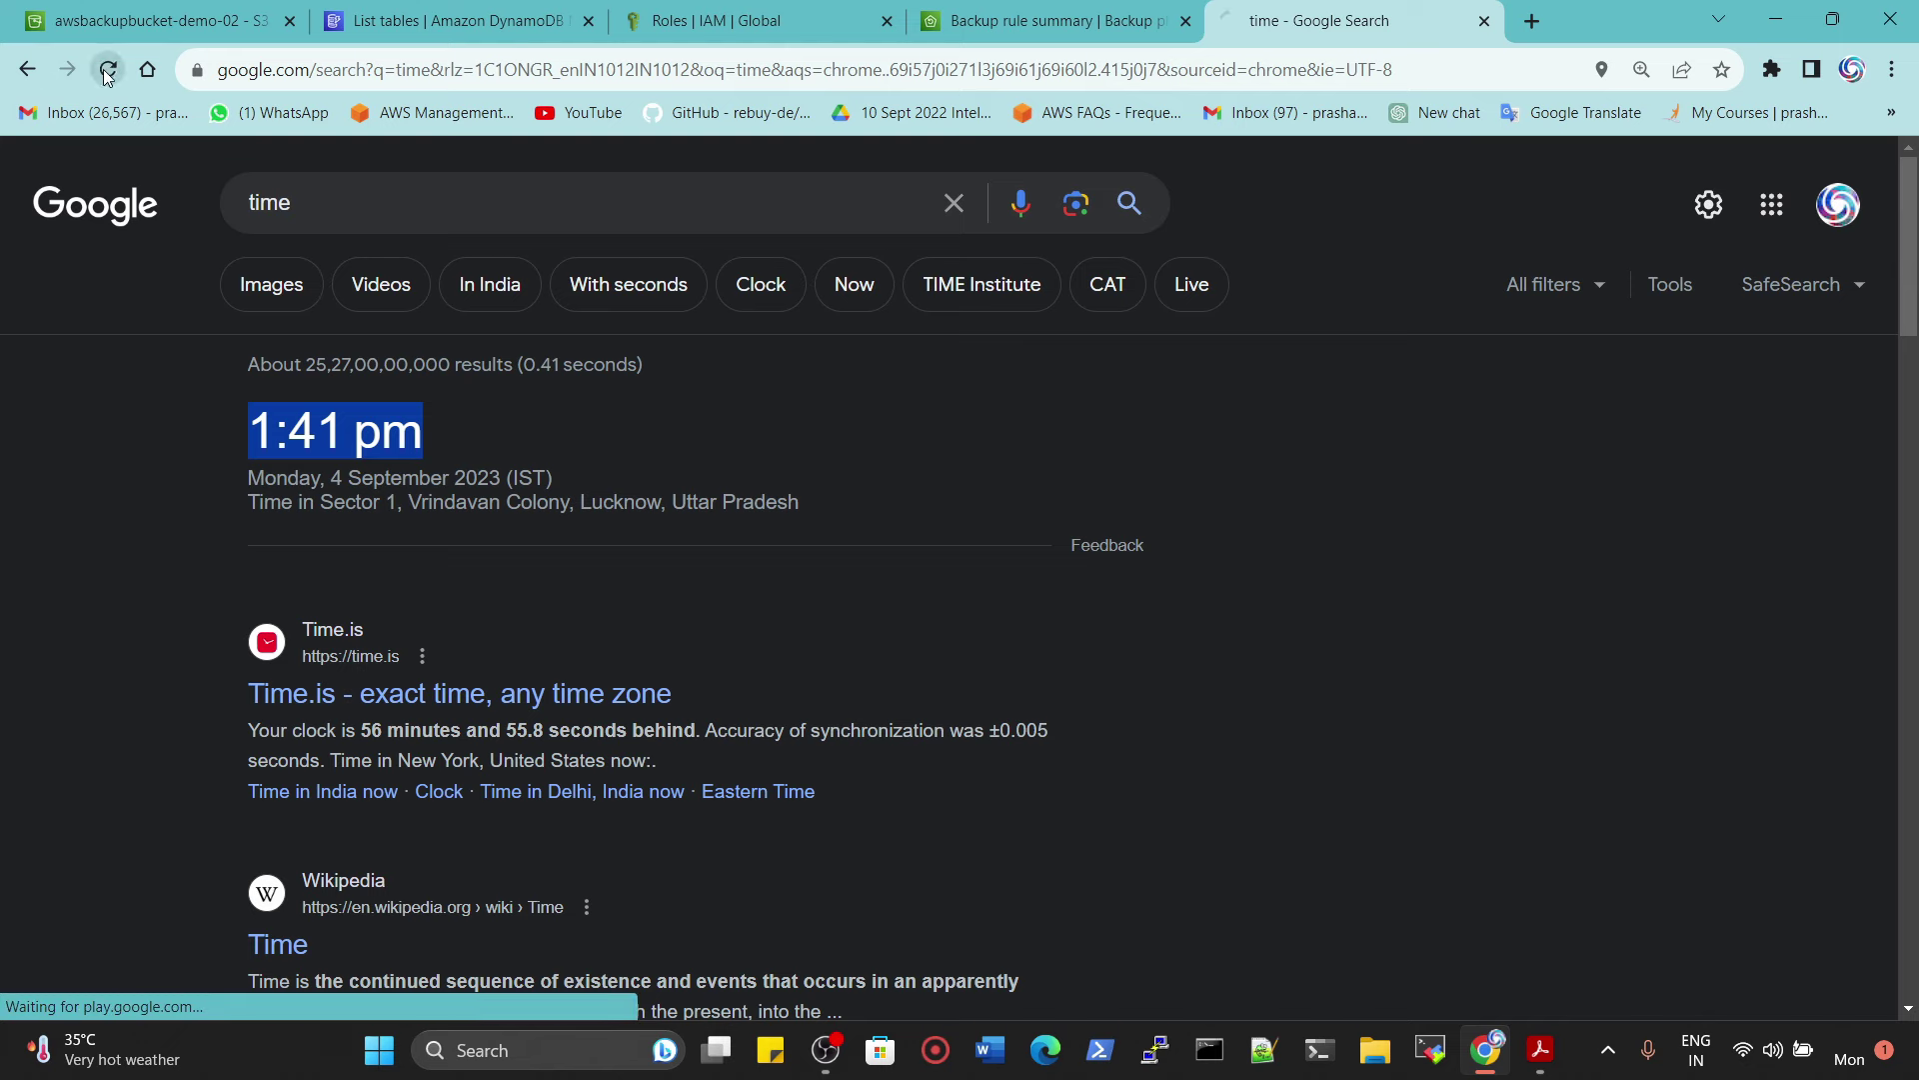
Step: Return to AWS Backup, check the list of backup vaults, and open the jobs page
key(ctrl+shift+Tab)
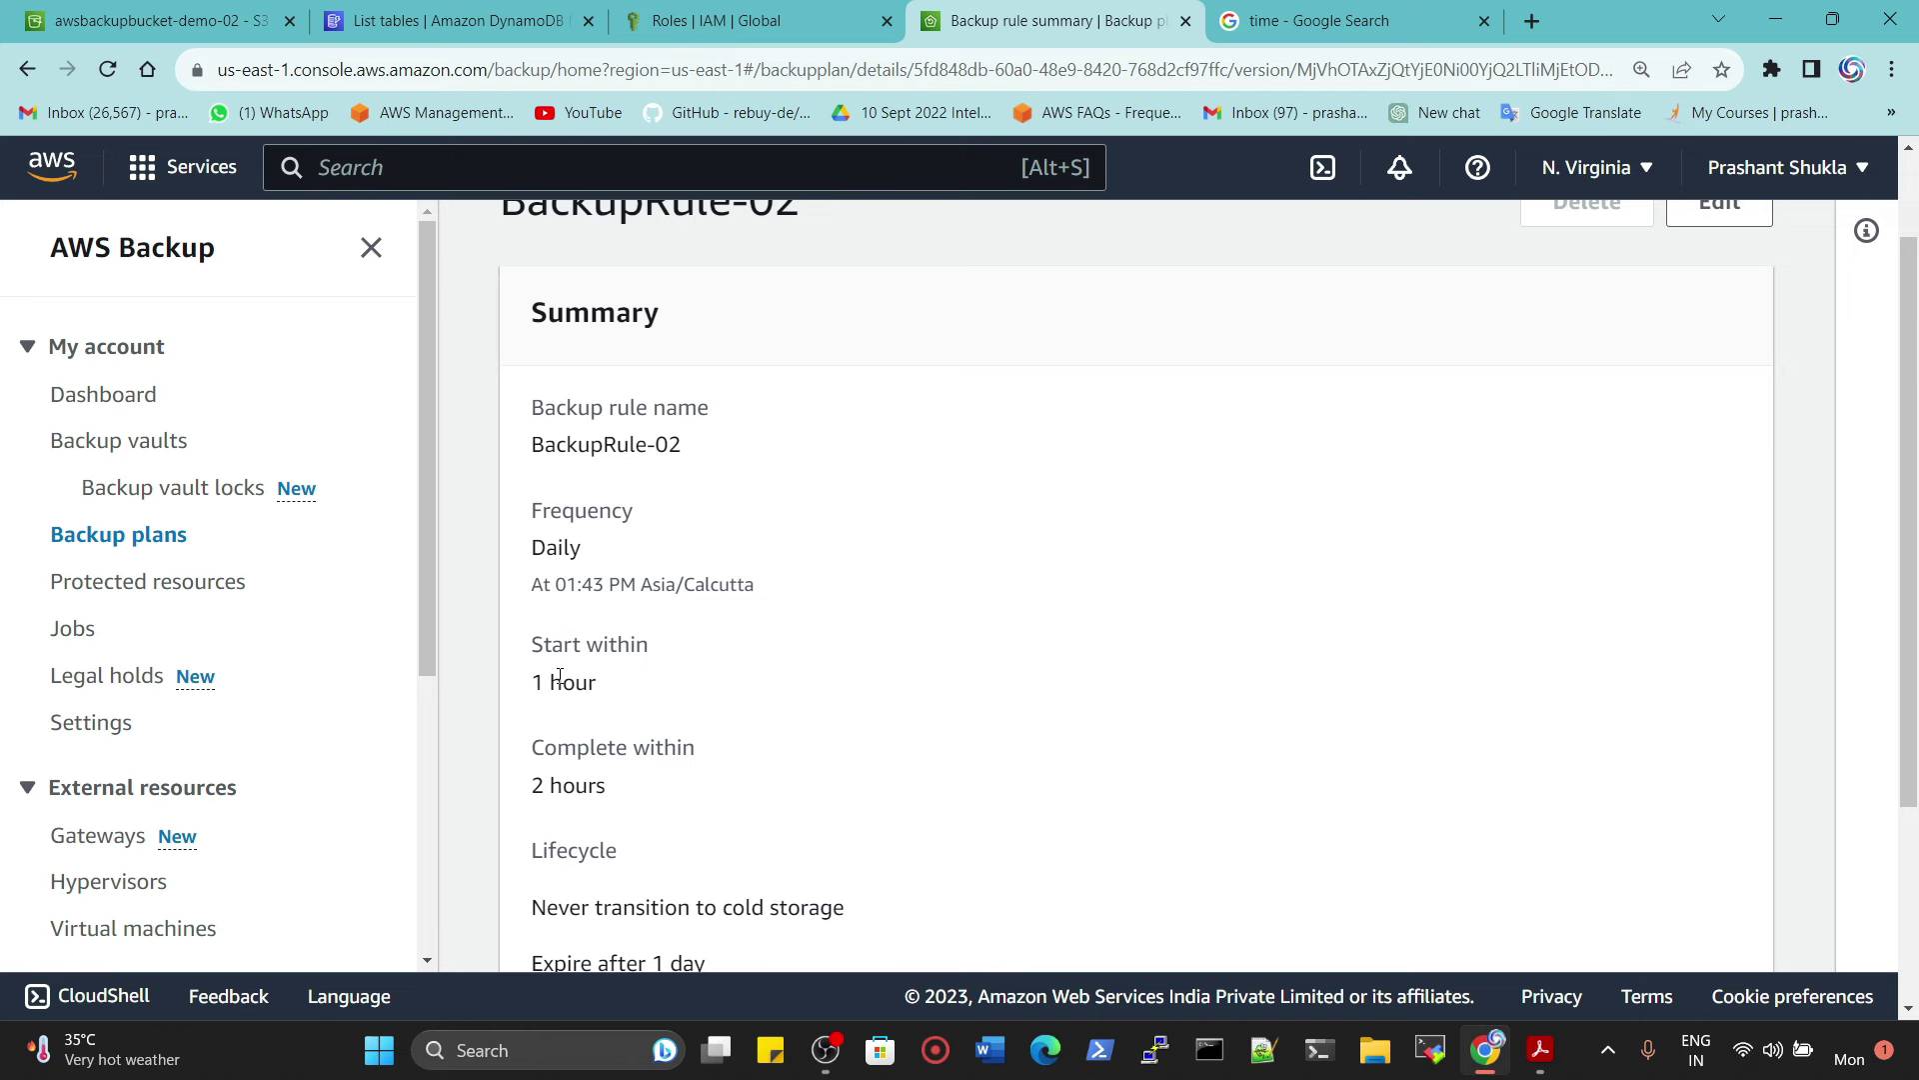
click(121, 443)
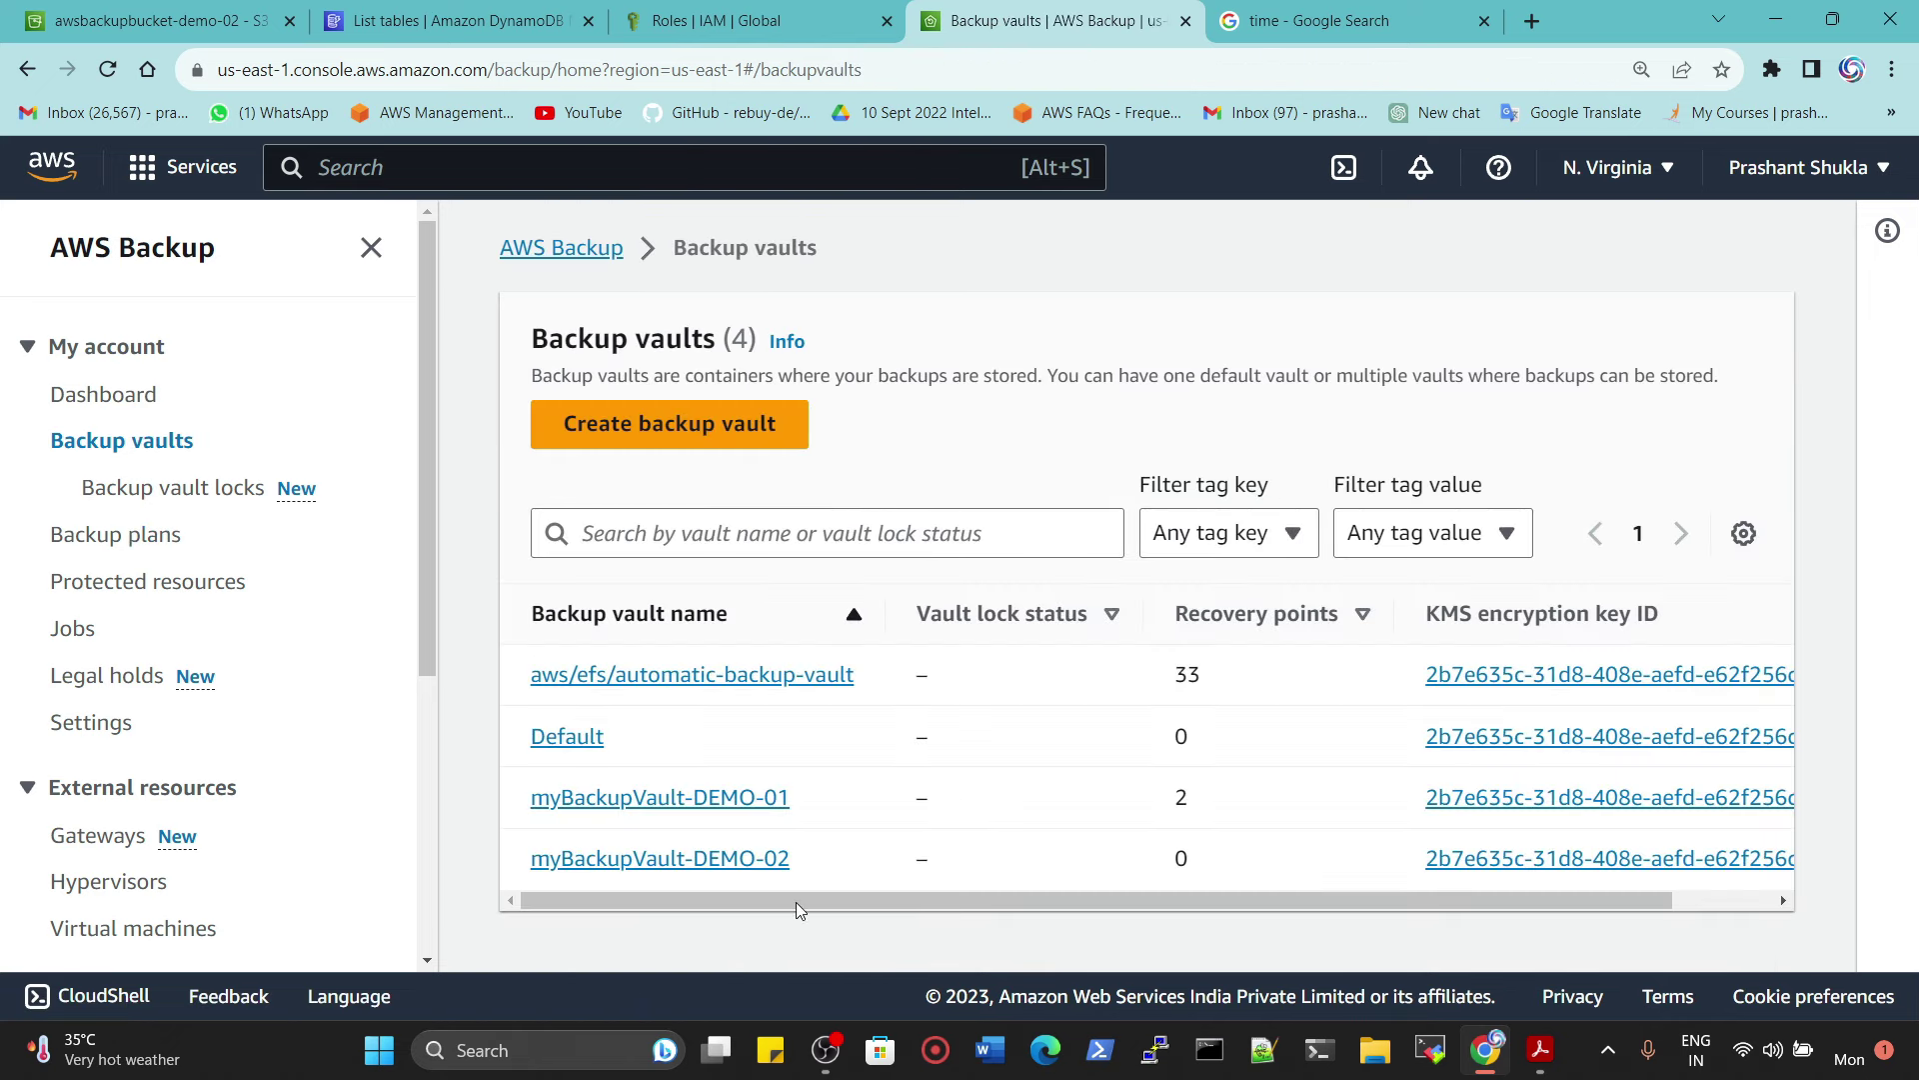
click(111, 399)
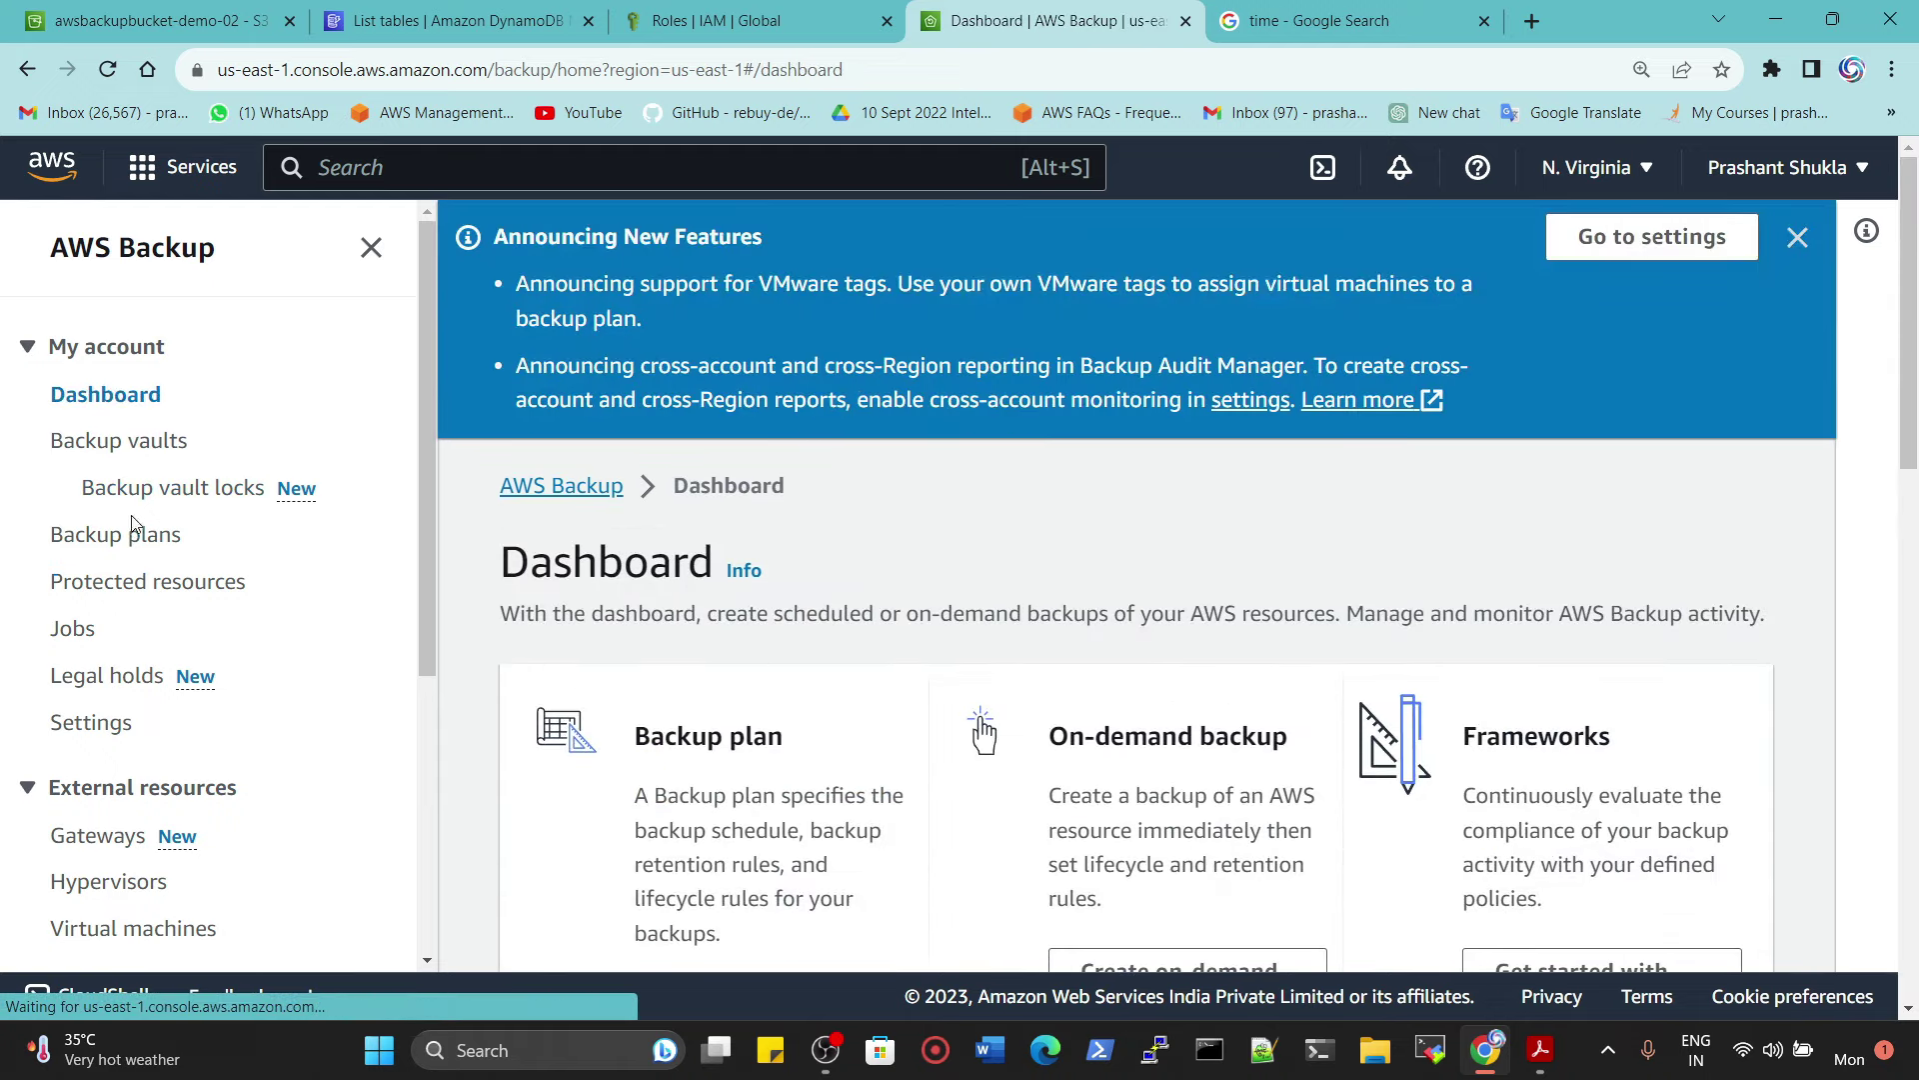
click(134, 540)
click(74, 629)
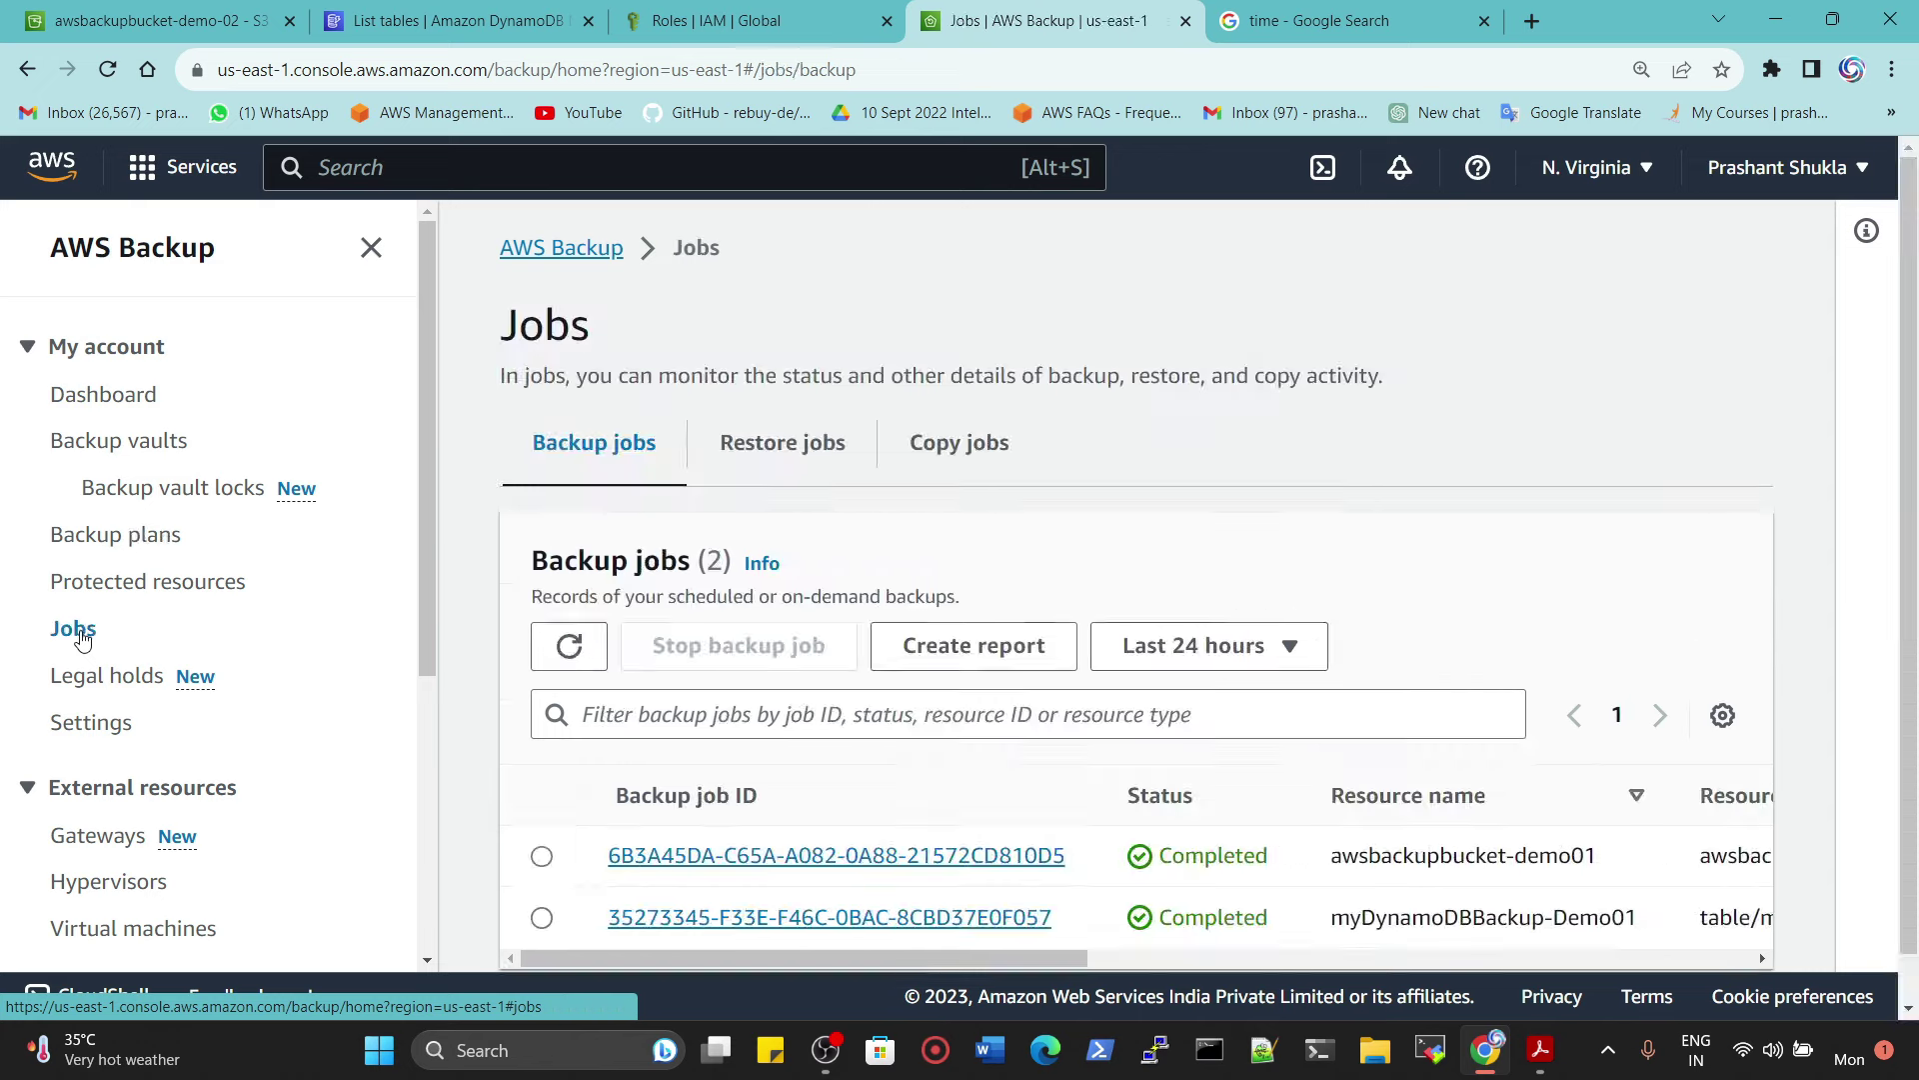
Step: Examine the resource types, creation times and start-by times of the backup jobs from the last 24 hours
scroll(1105, 924, down, 1)
drag(1005, 906, 430, 764)
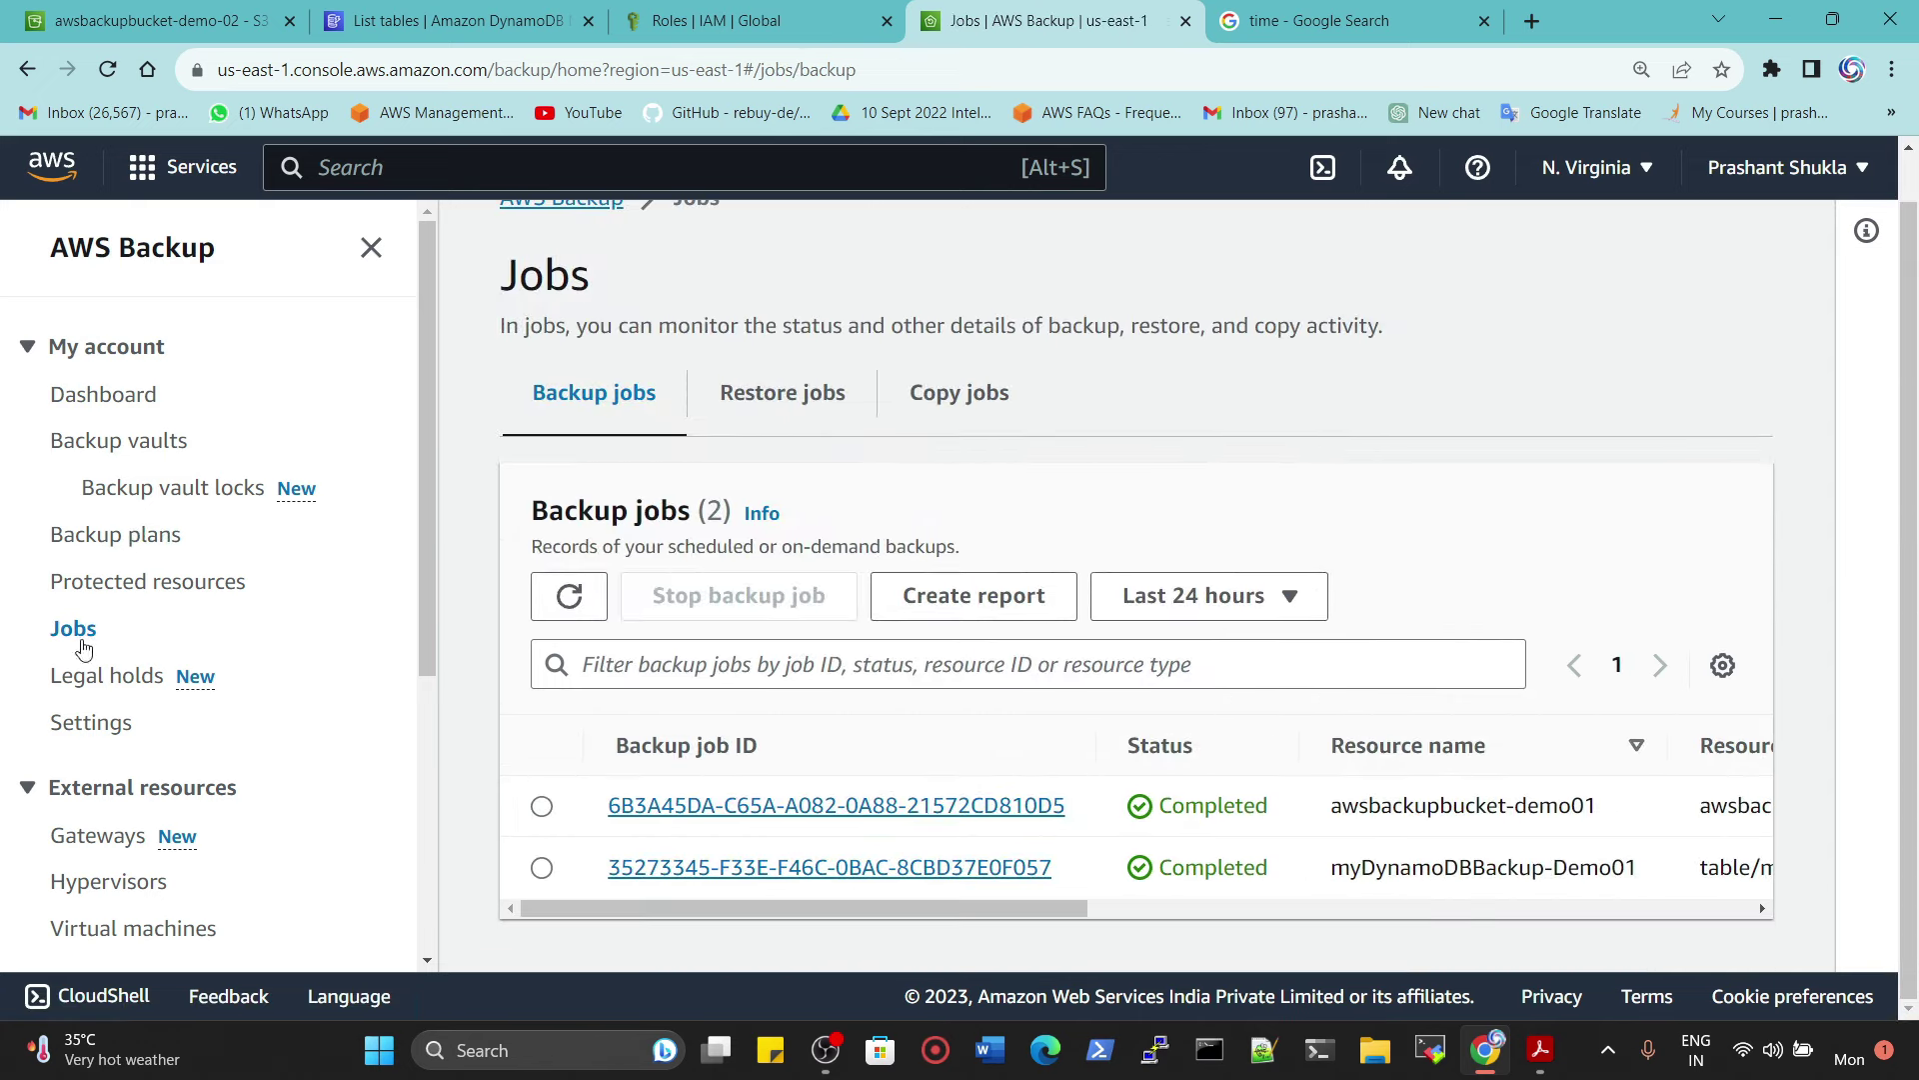
drag(1013, 898, 1551, 934)
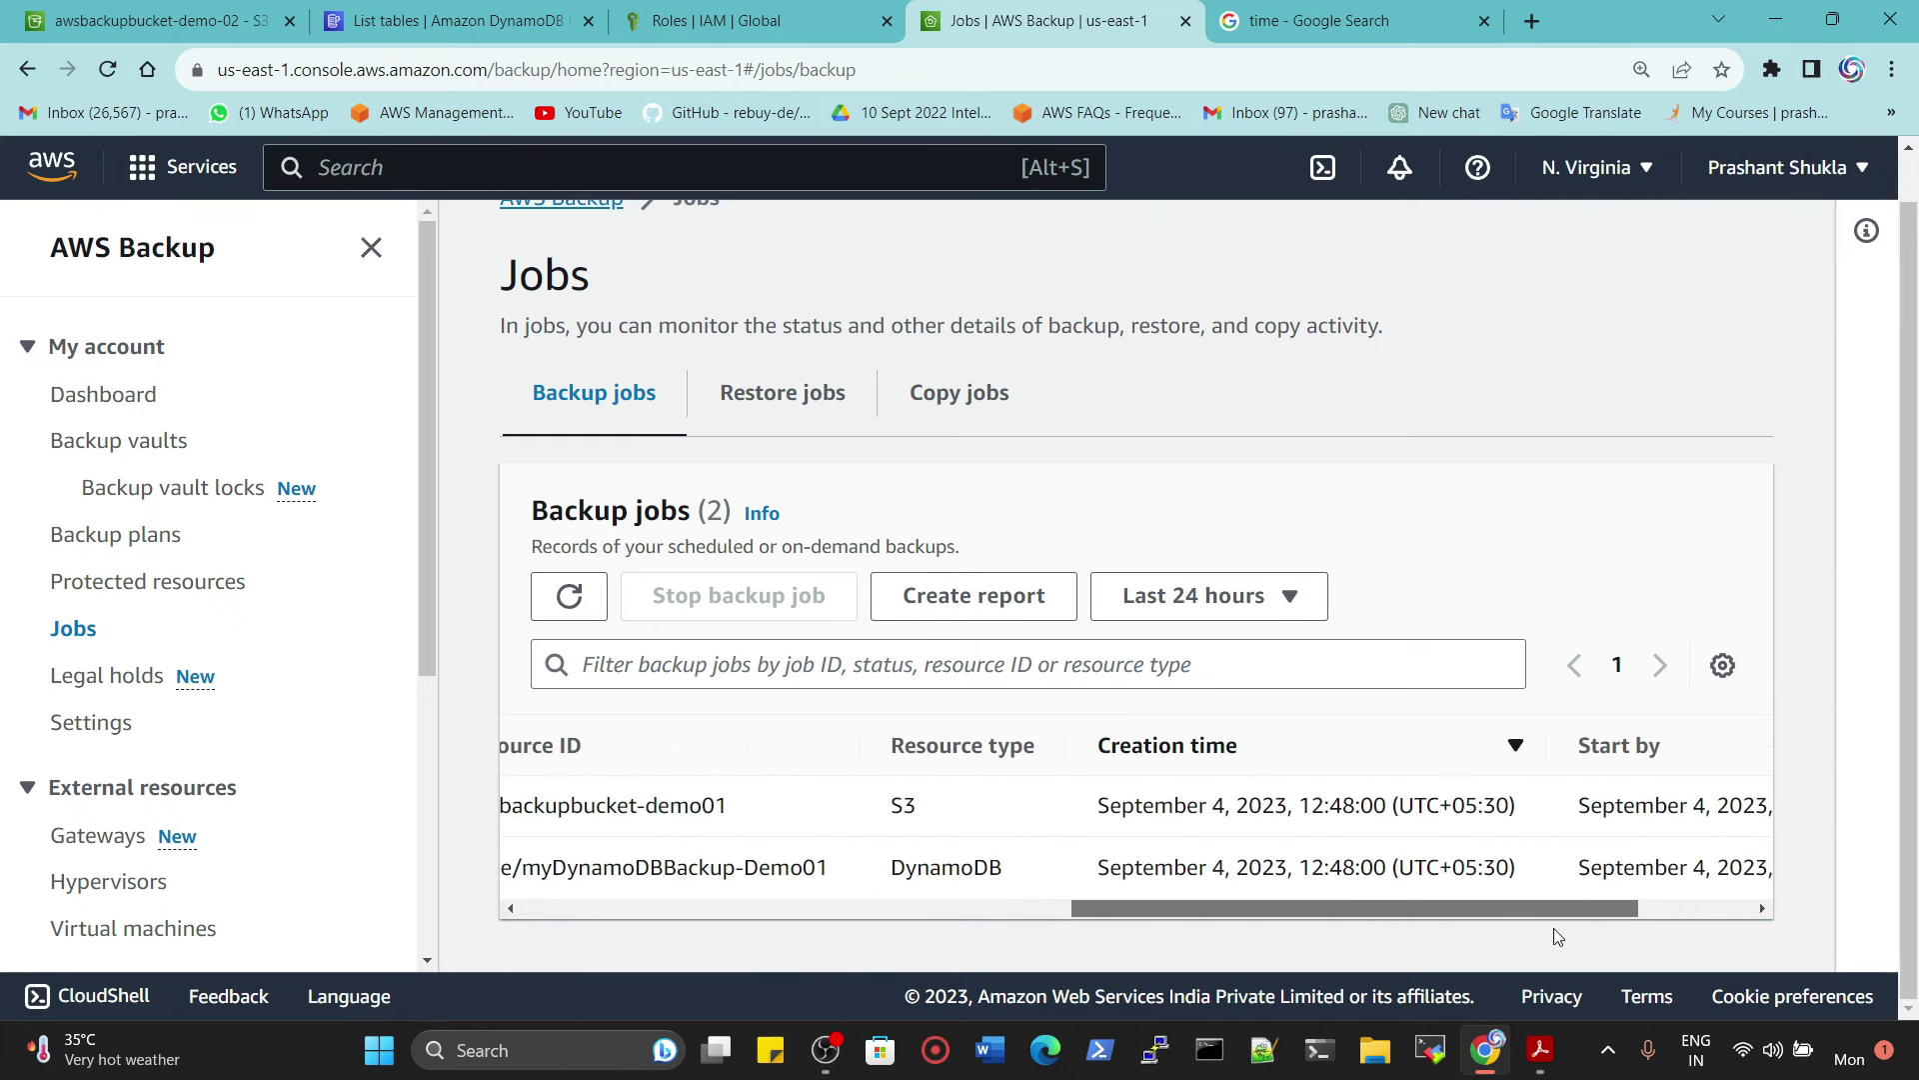
drag(1296, 805, 1379, 807)
drag(1378, 905, 977, 908)
drag(1742, 794, 1537, 943)
drag(954, 907, 758, 905)
Step: Switch to the Google time search and refresh it to check the current time
click(1338, 14)
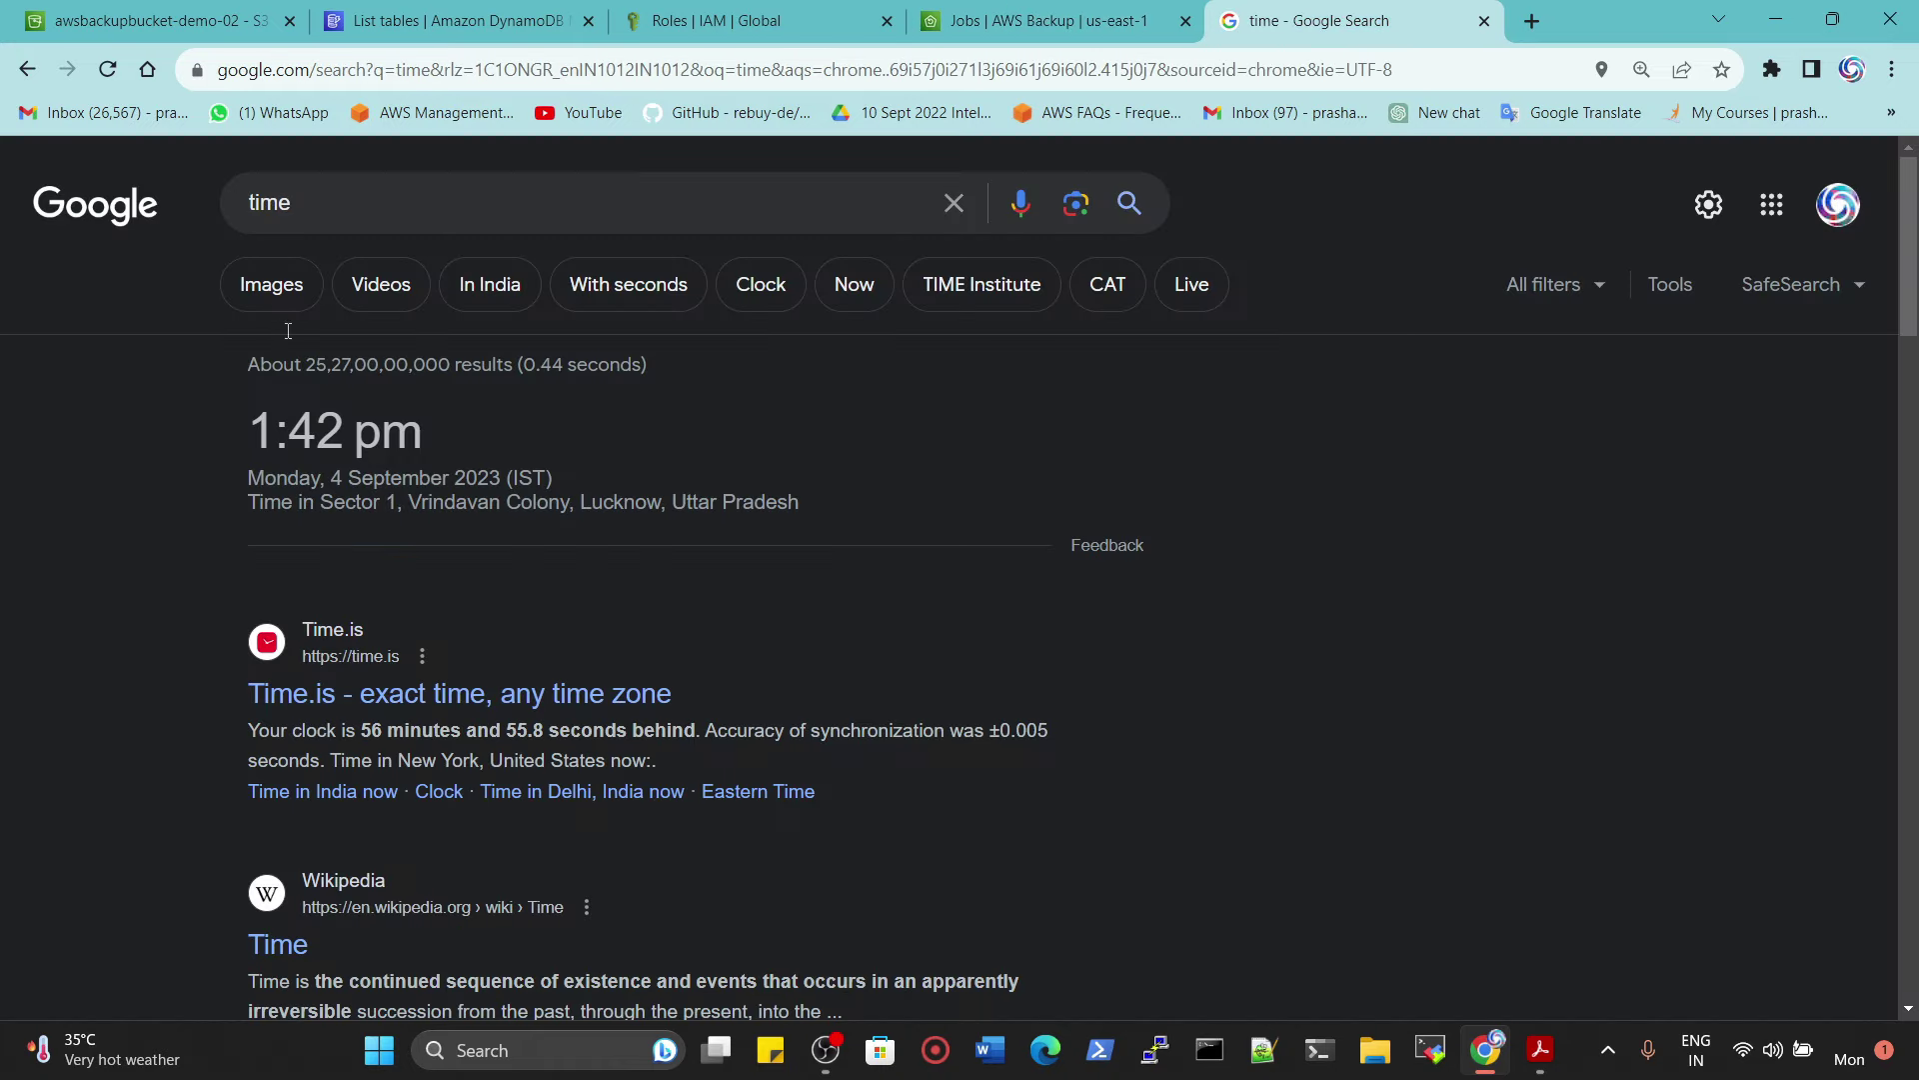
key(F5)
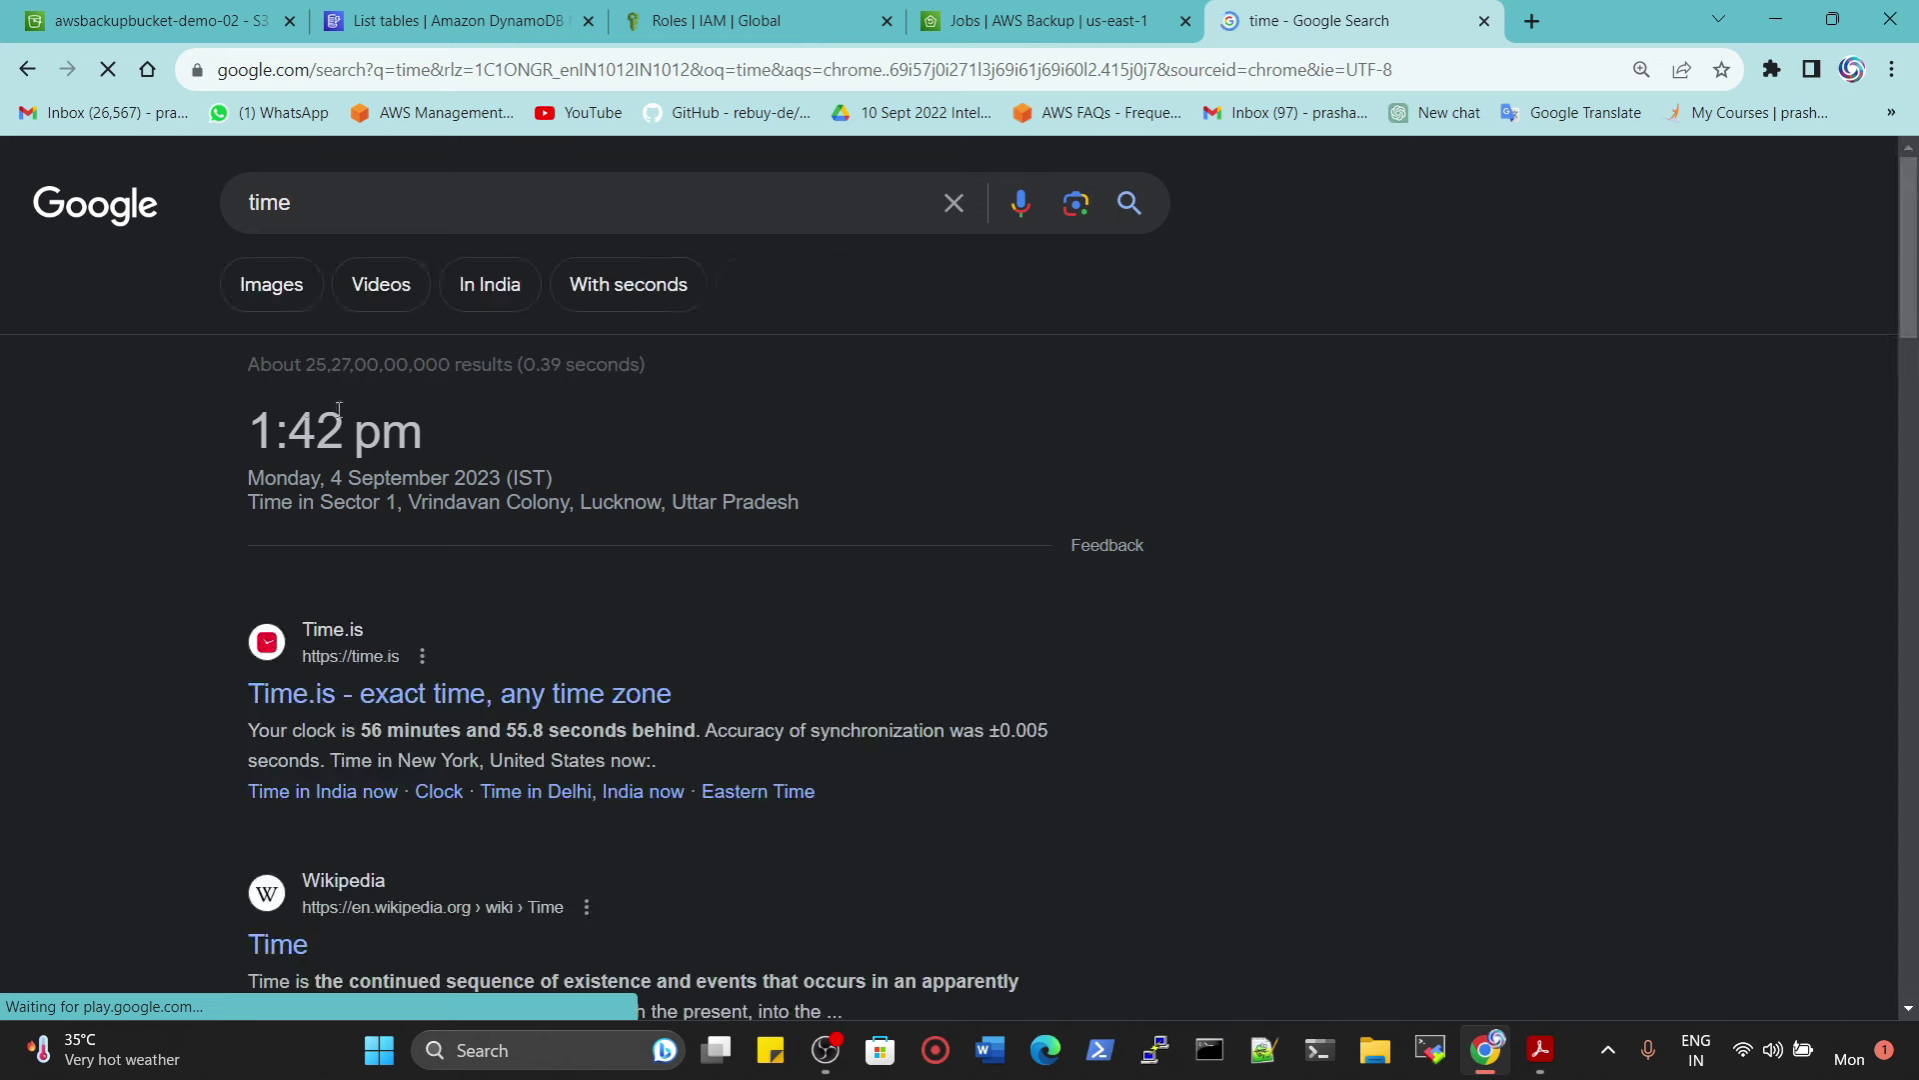
click(108, 74)
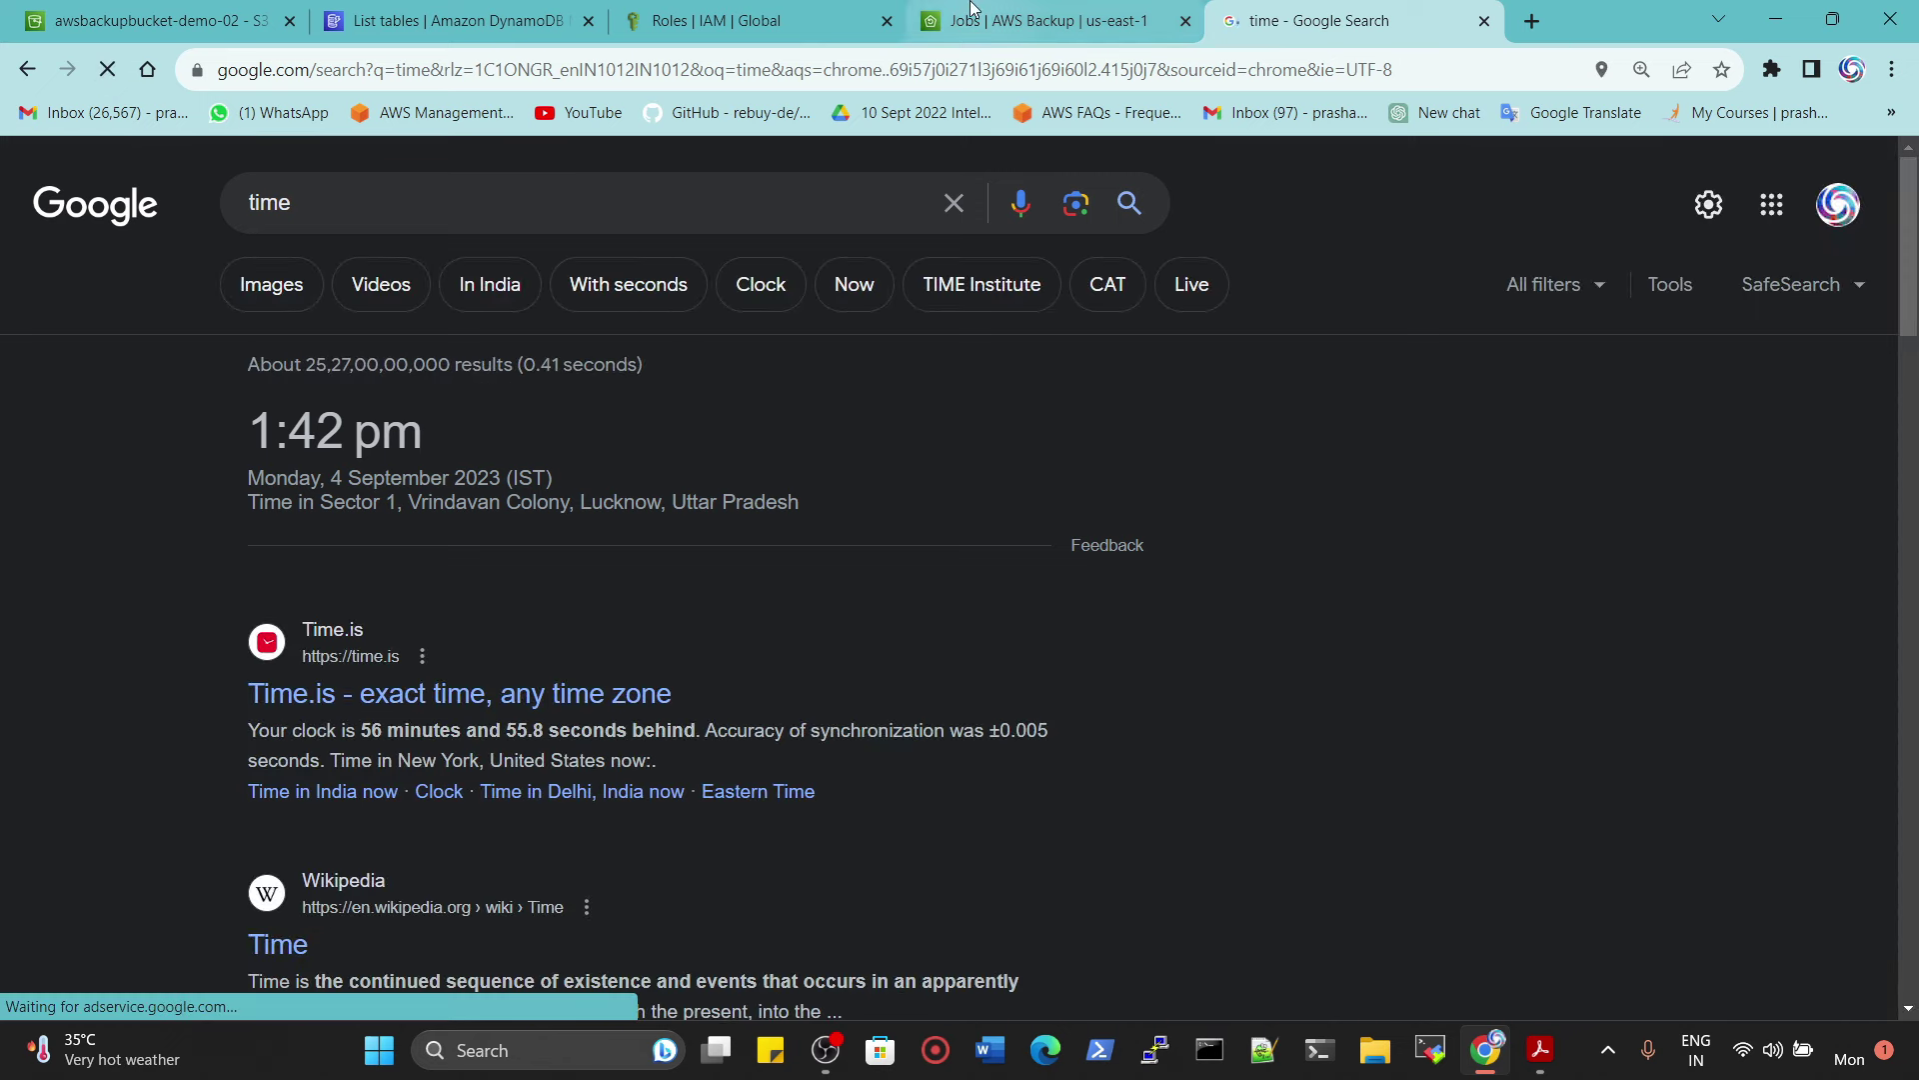
Step: Return to the backup jobs, look over their job IDs, statuses and resource names, and refresh the job list
click(973, 12)
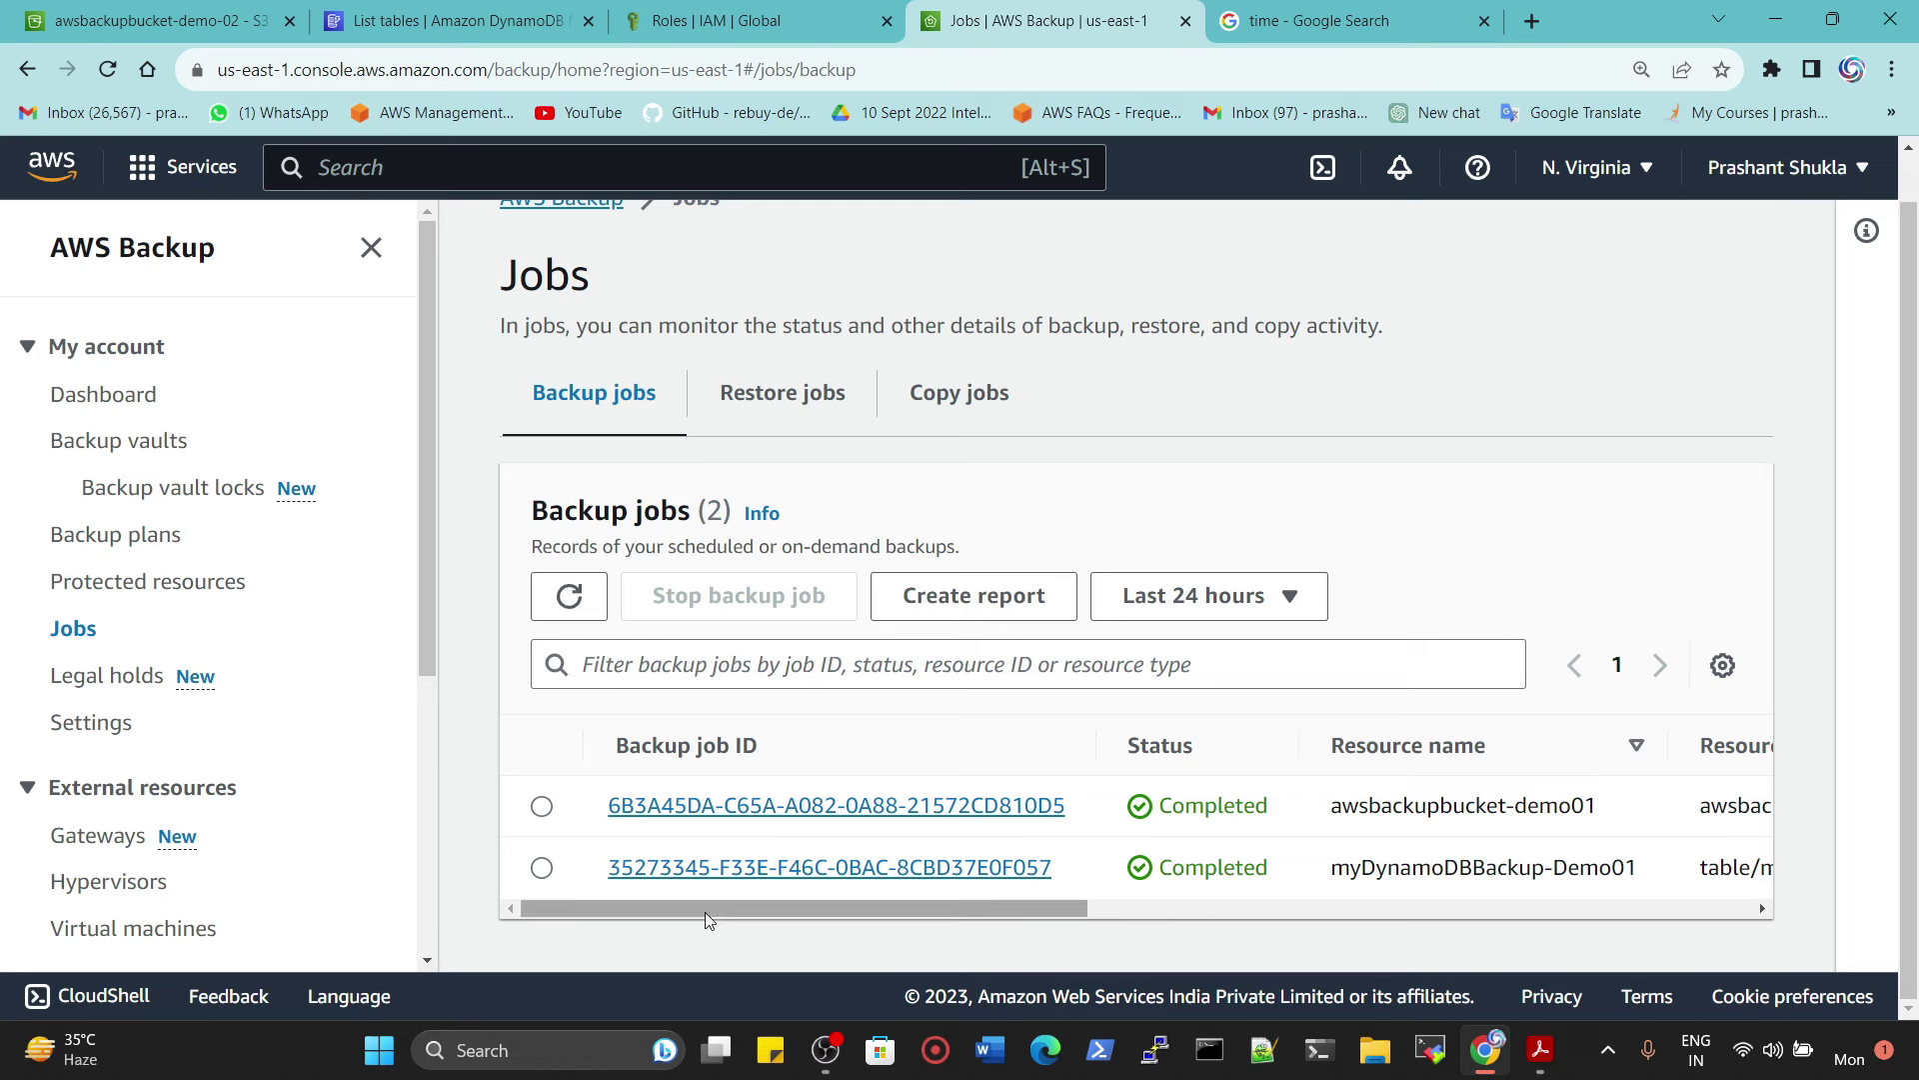
scroll(740, 910, right, 3)
scroll(992, 838, left, 3)
drag(879, 806, 1068, 808)
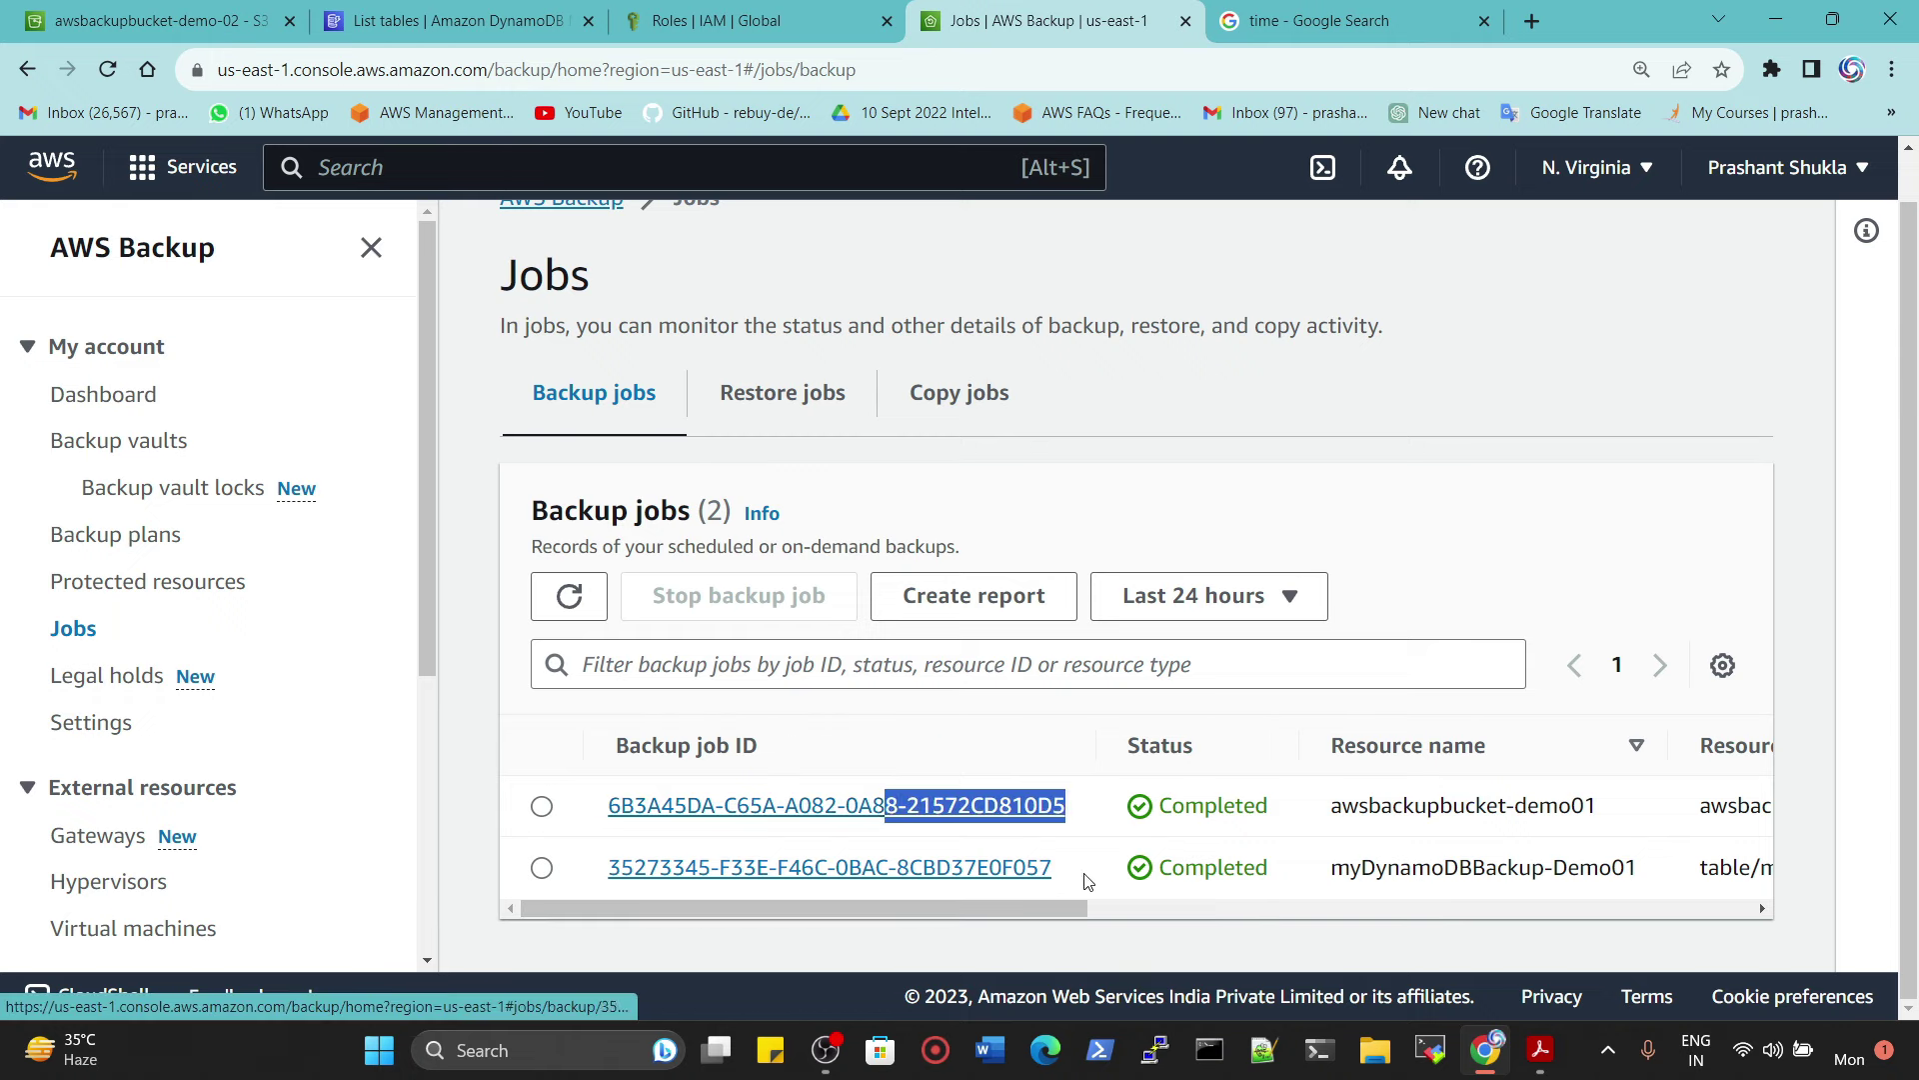
drag(936, 868, 1078, 872)
click(1079, 872)
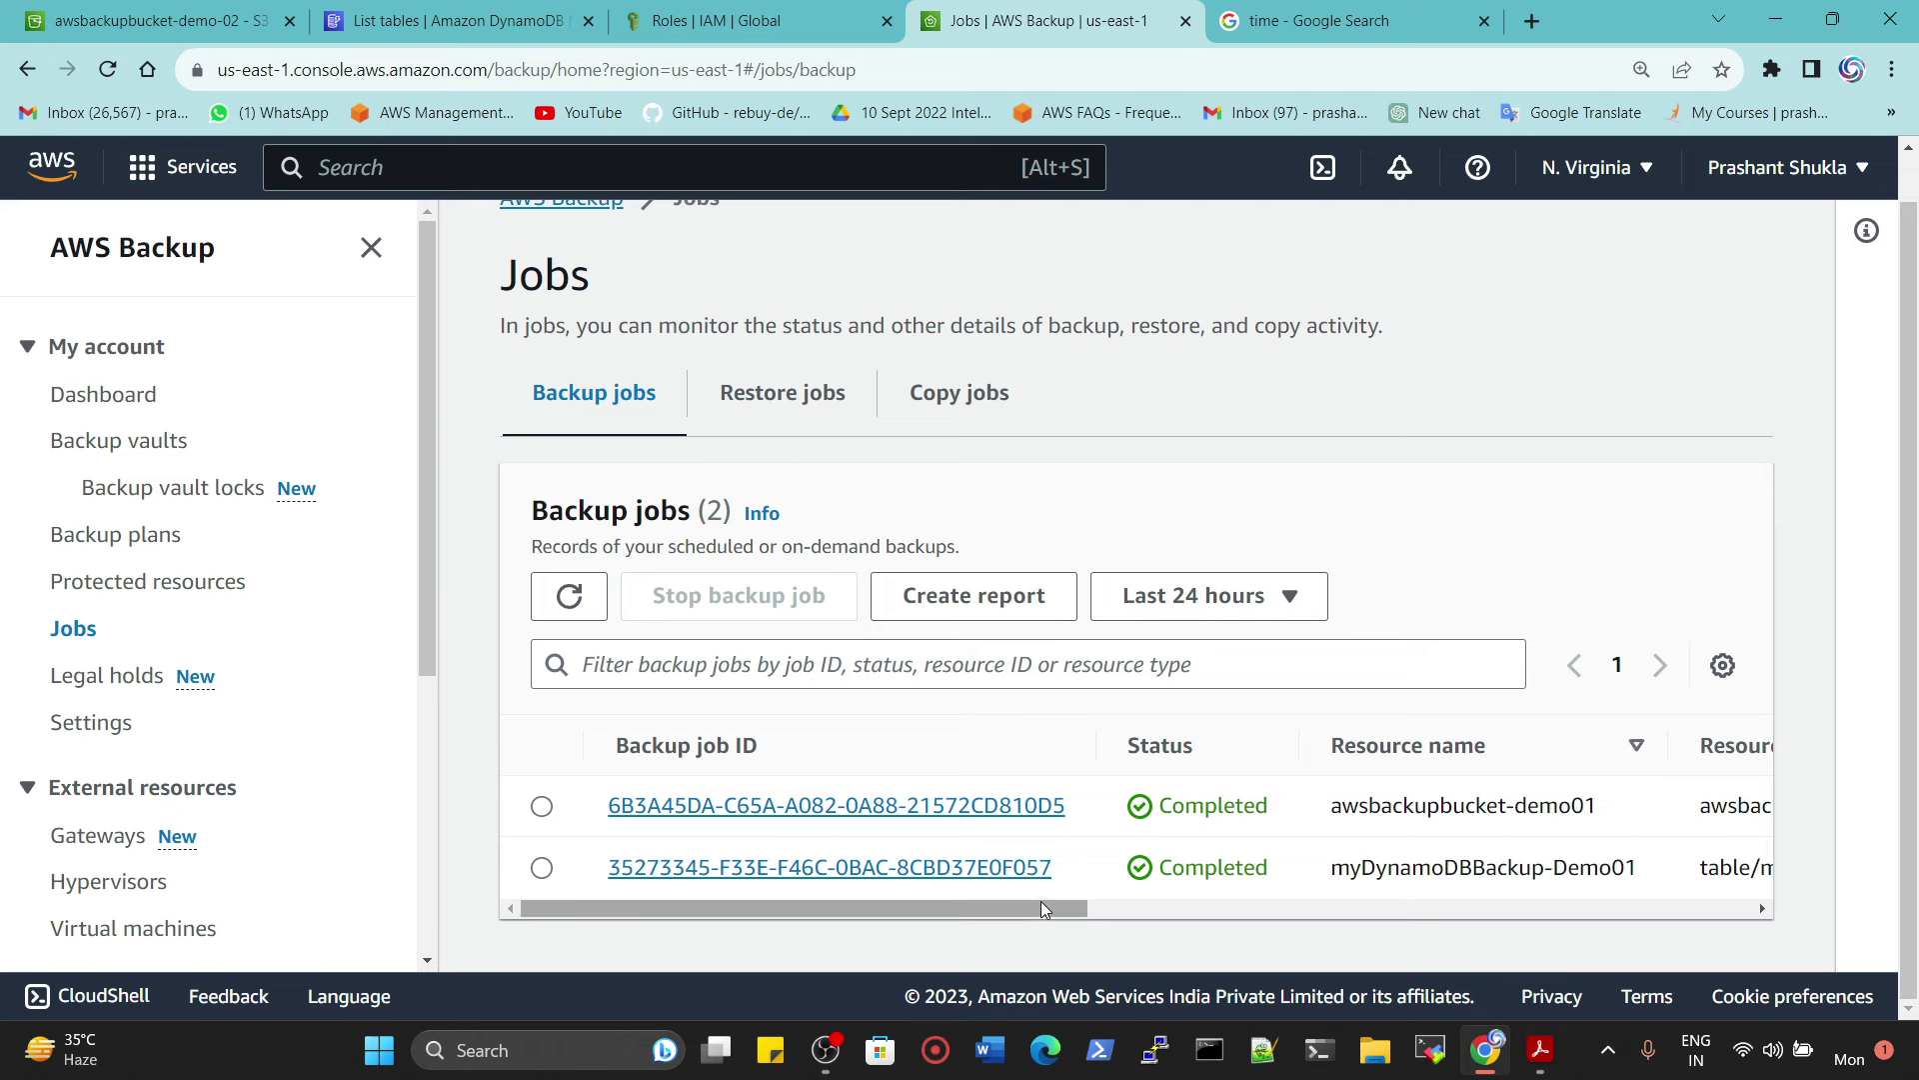
drag(1038, 910, 1216, 905)
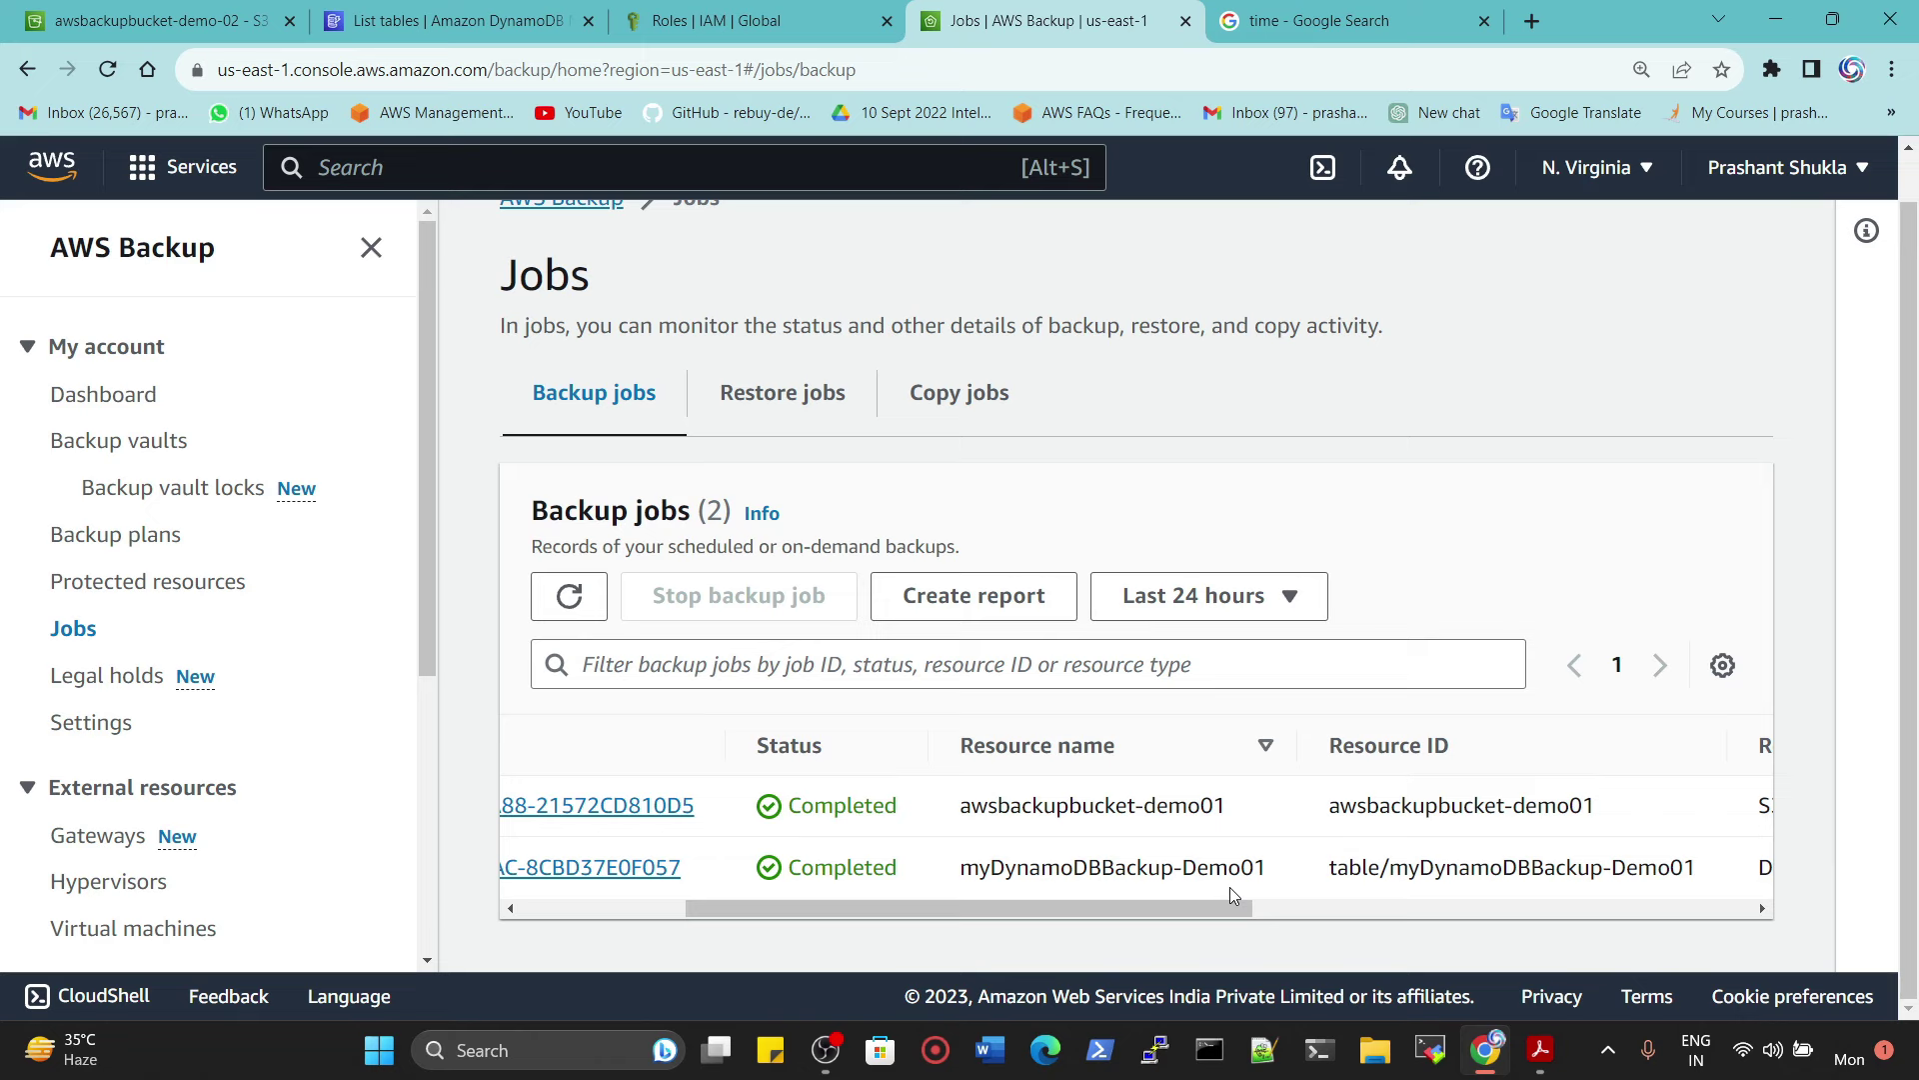
click(567, 600)
Step: Reload the Google time search and compare the current minute with the scheduled backup time
click(1366, 8)
click(112, 74)
drag(316, 430, 358, 429)
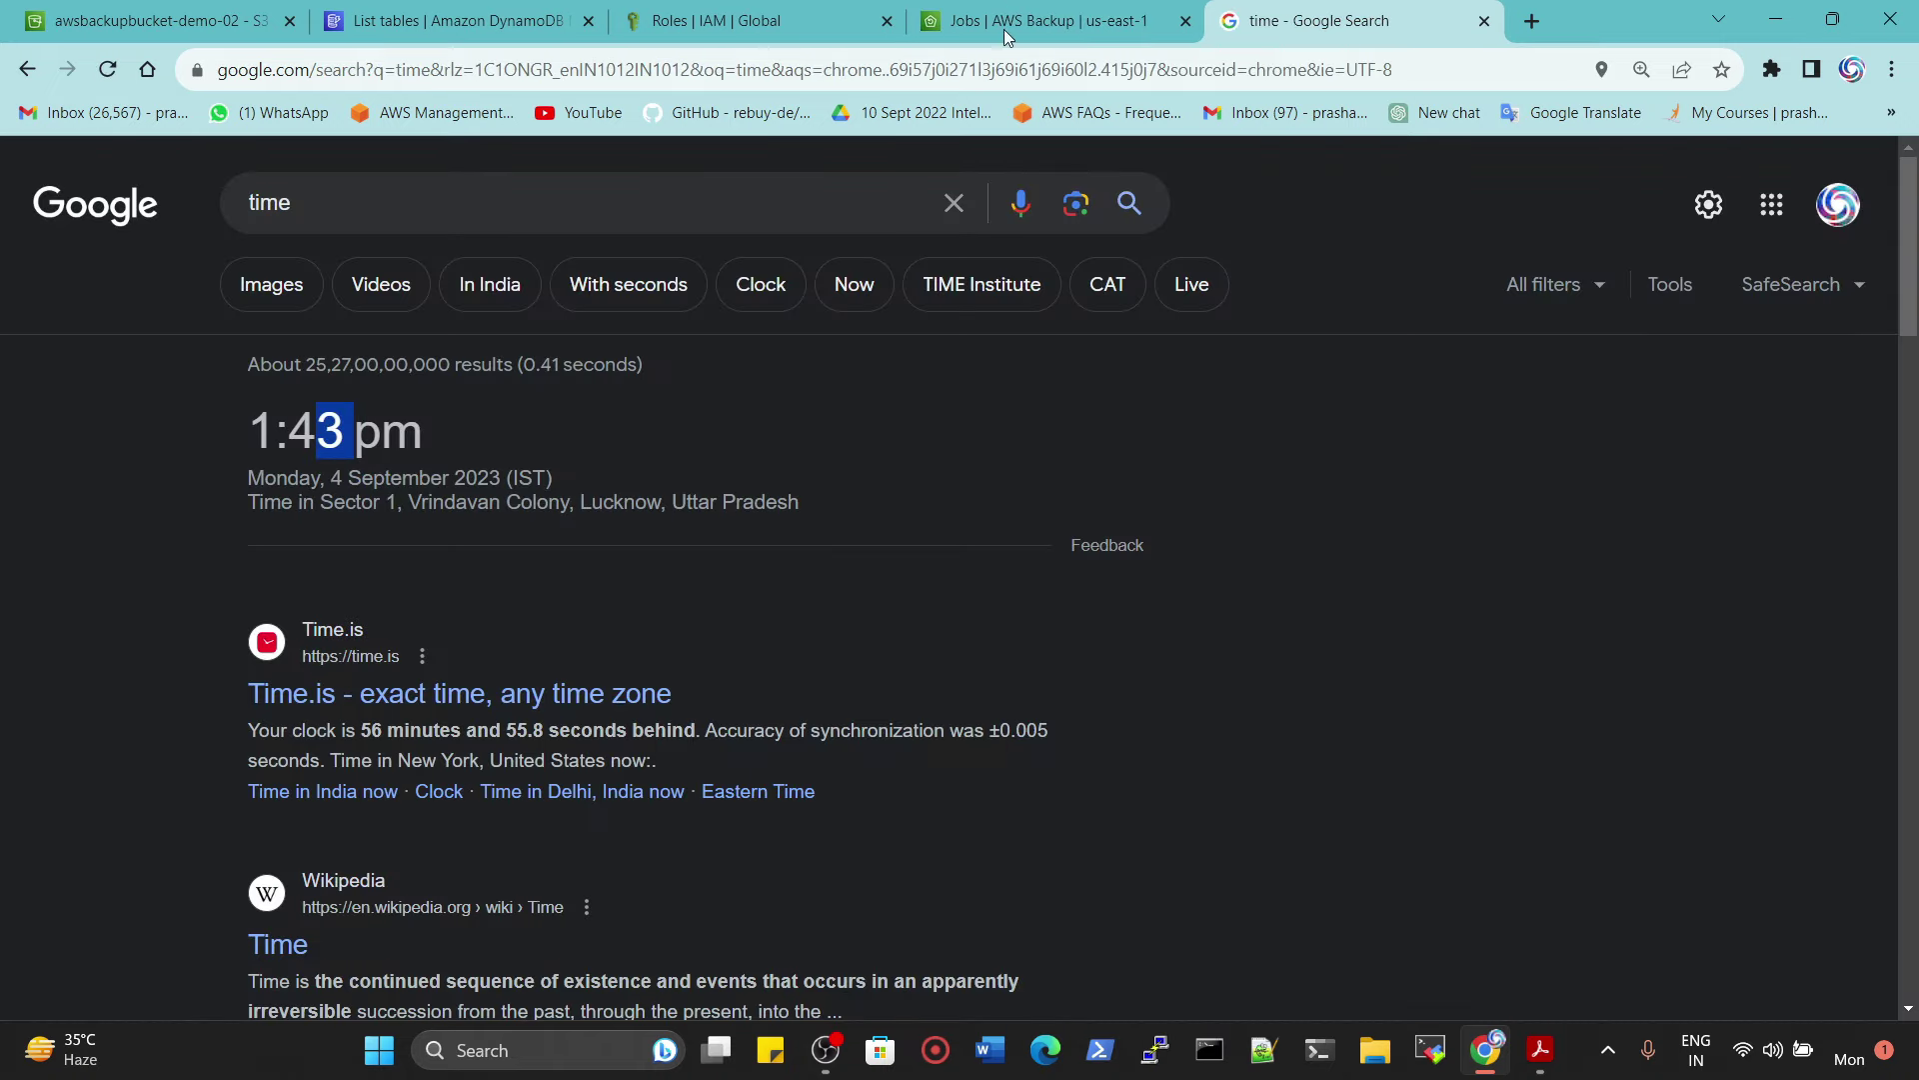
Step: Go back to the backup jobs and review the status, resource type and resource name of the S3 and DynamoDB jobs
click(1010, 10)
drag(1100, 909, 802, 905)
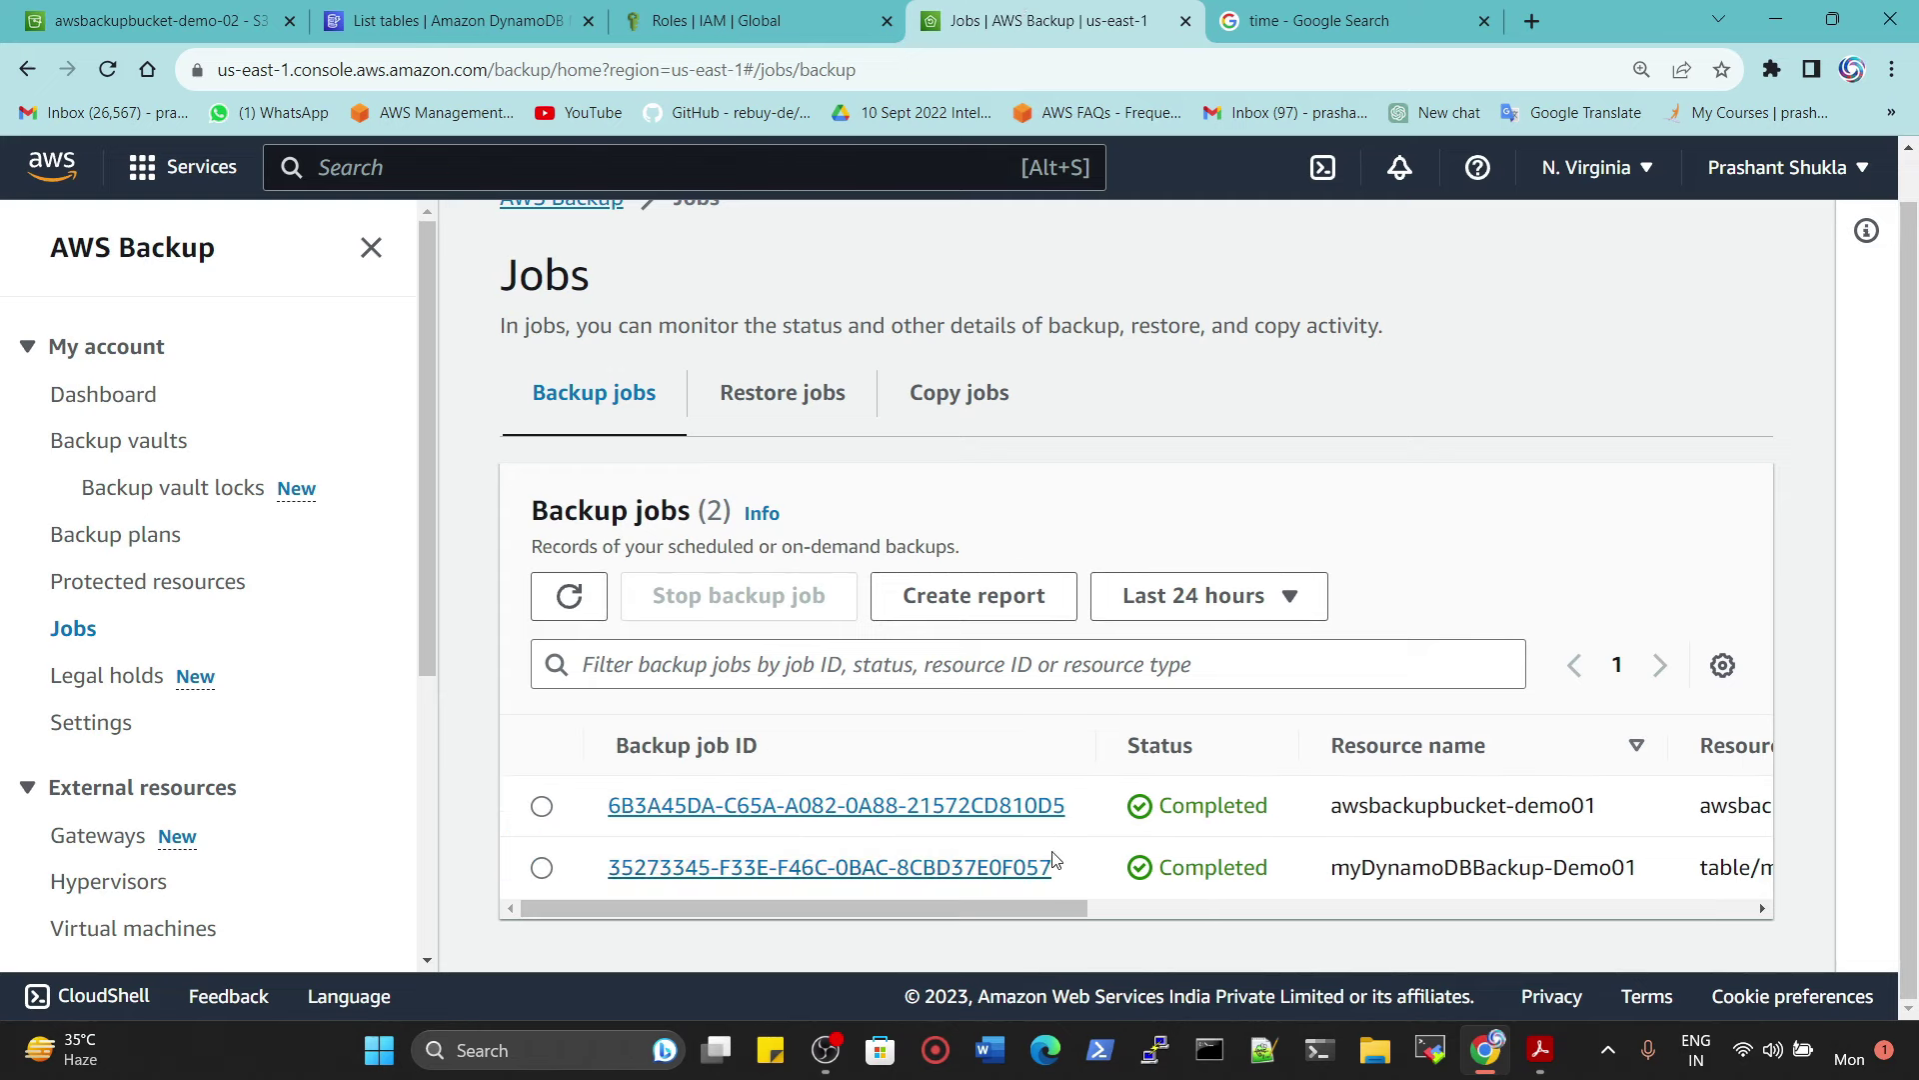
drag(1095, 806, 1177, 903)
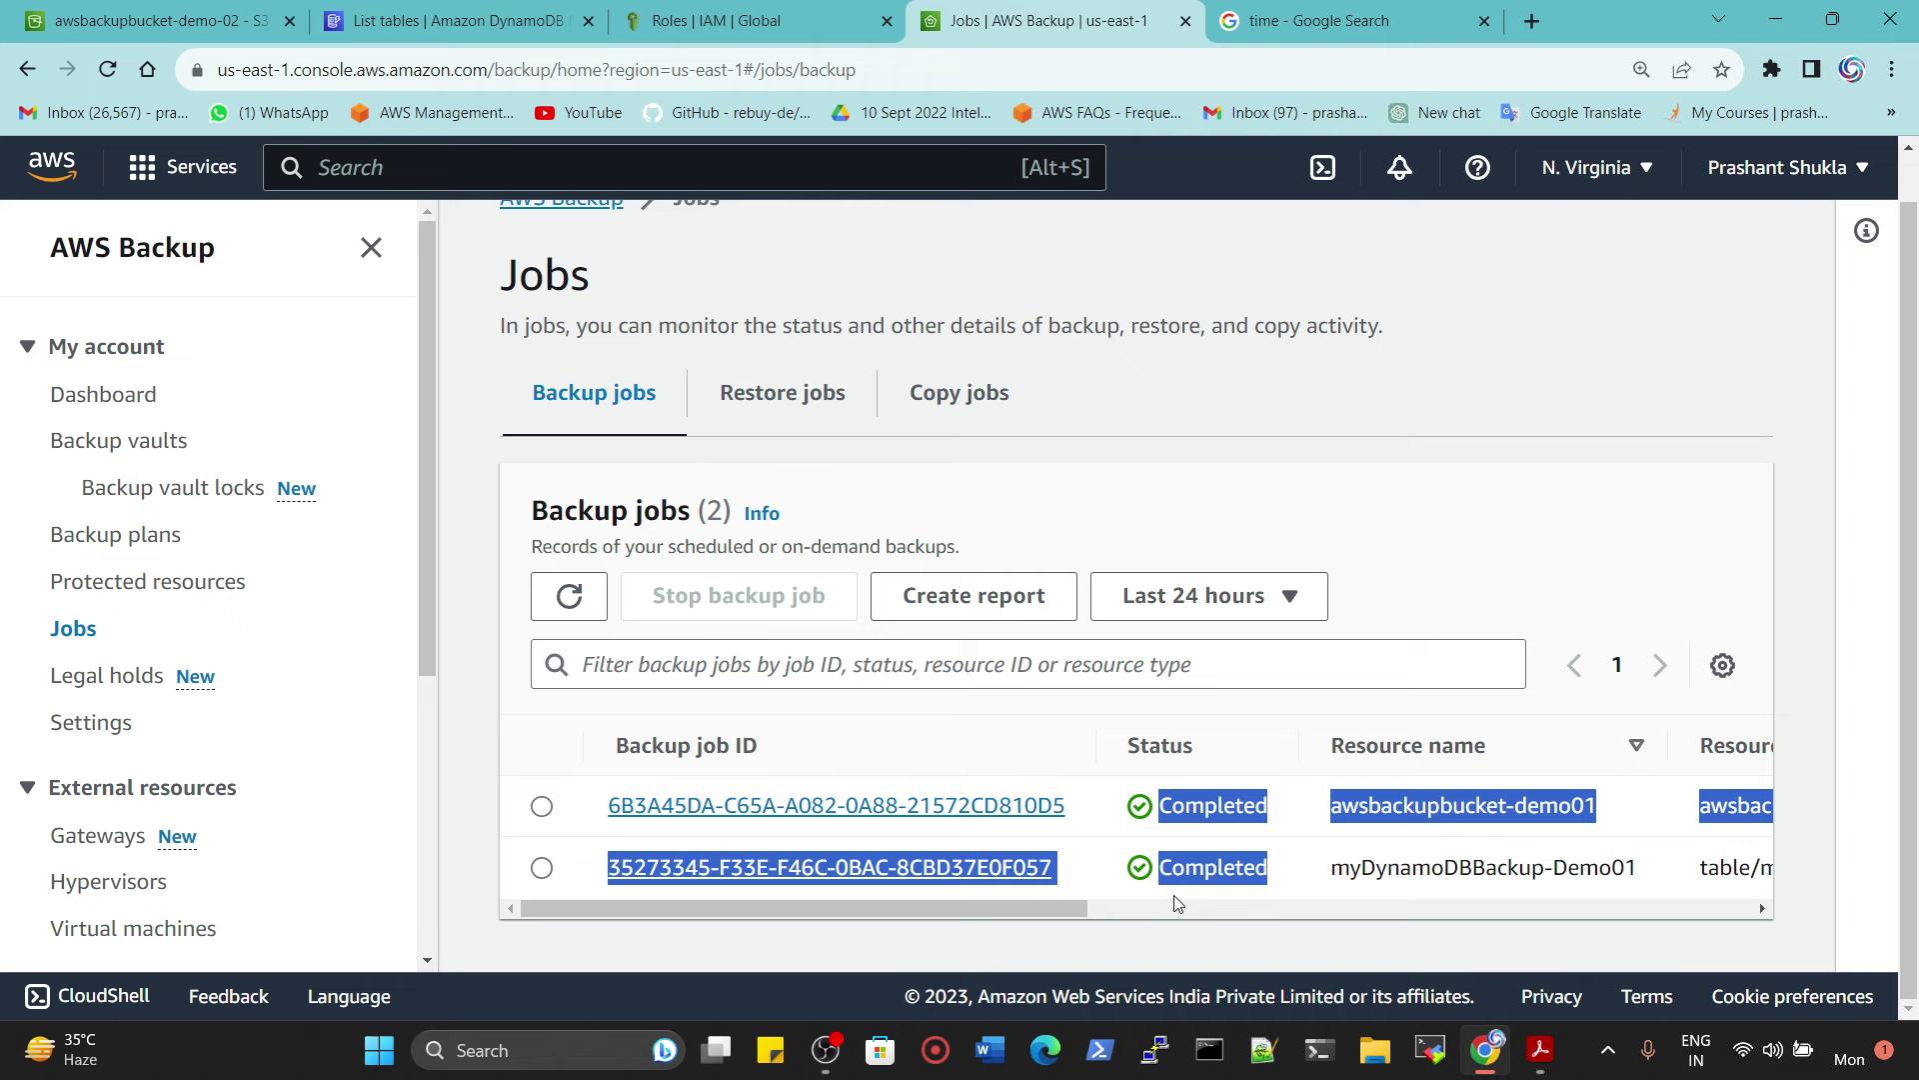
click(1626, 849)
drag(1060, 906, 1458, 908)
drag(1281, 809, 1226, 814)
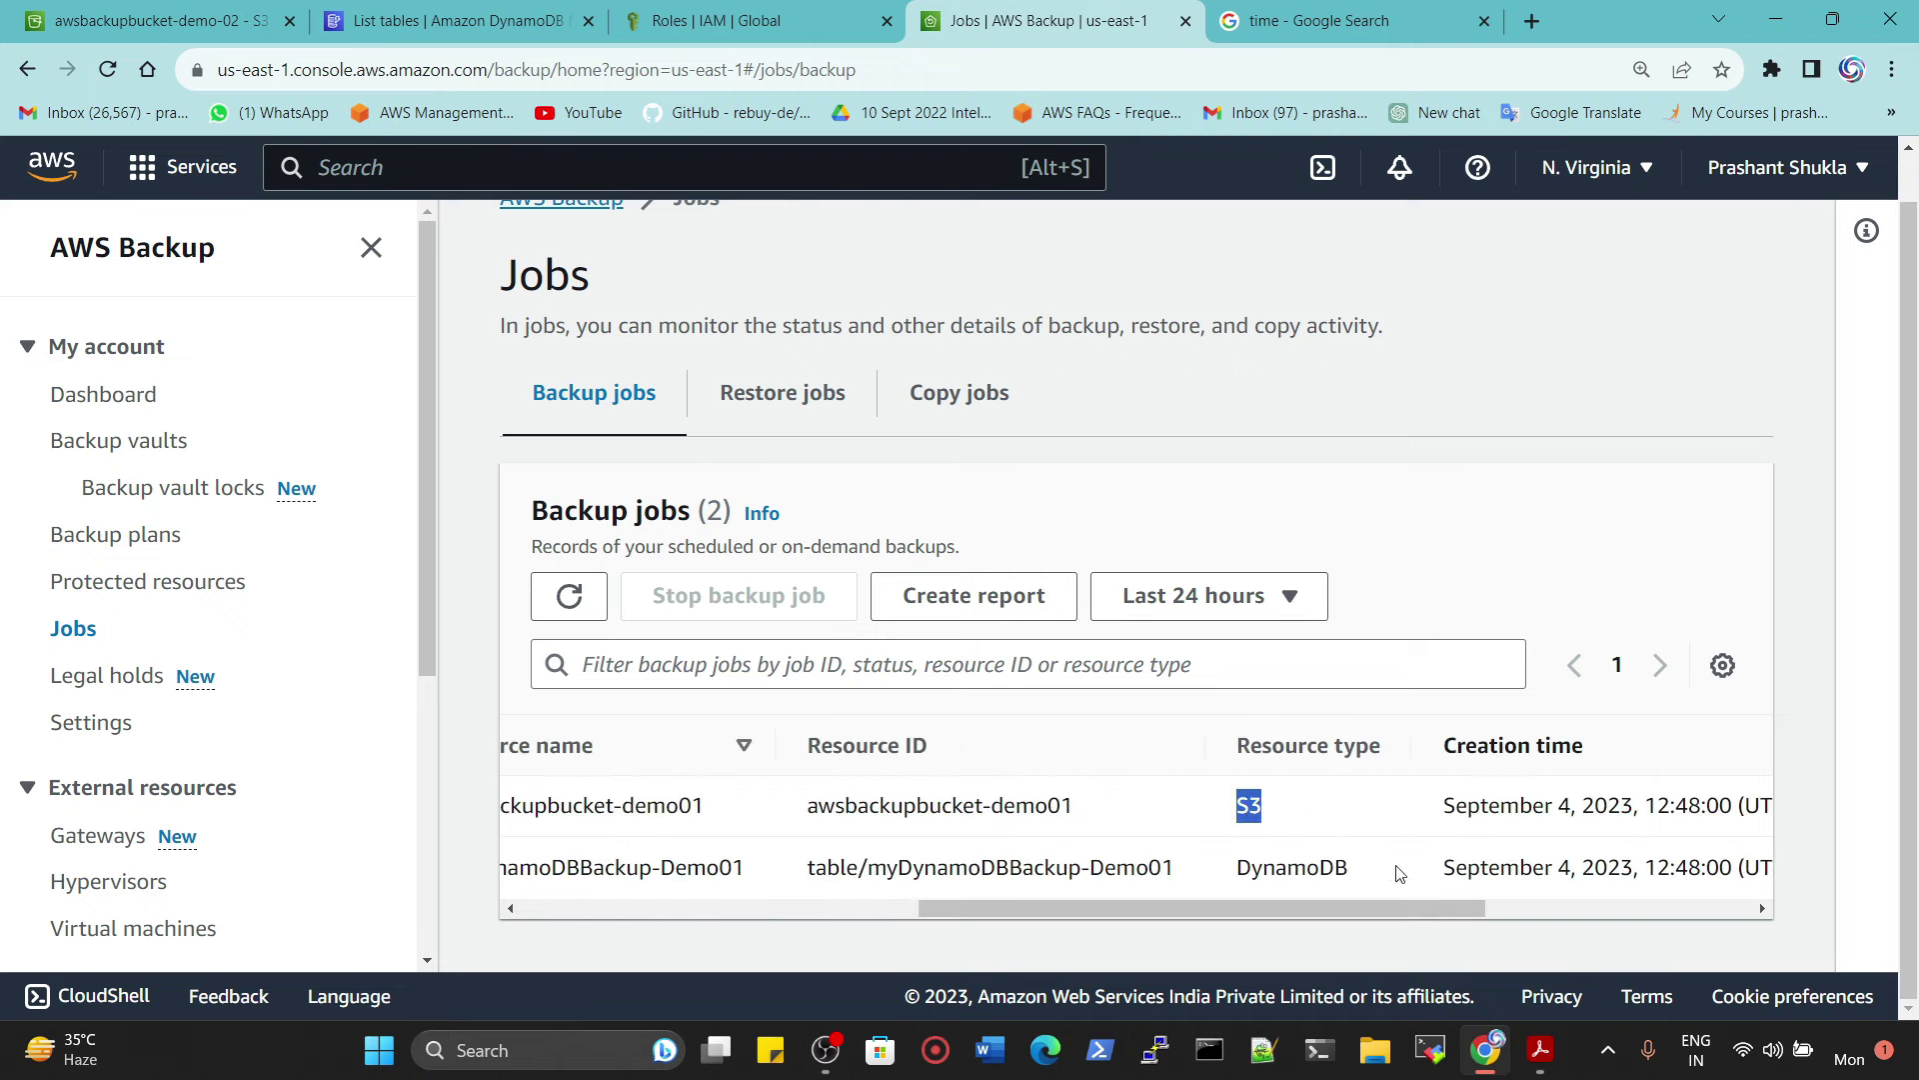
drag(1399, 873, 876, 910)
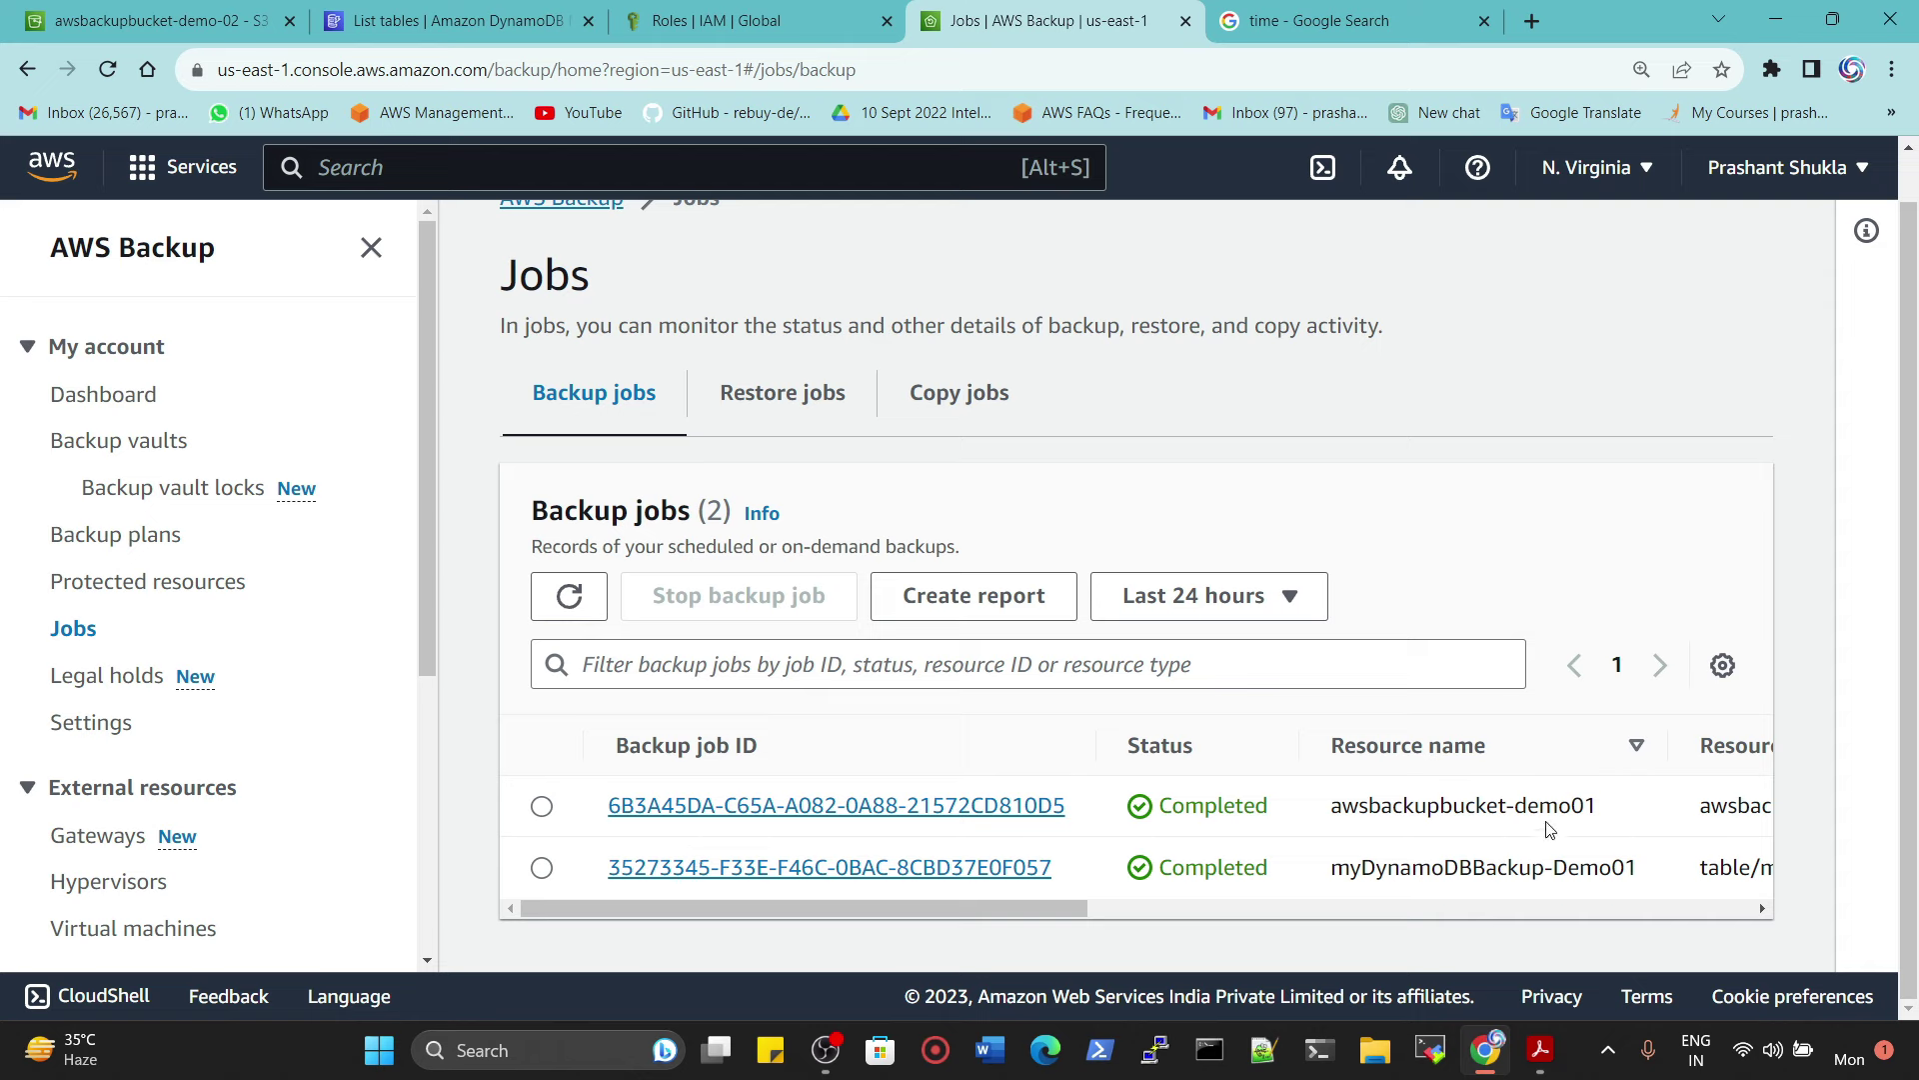
drag(978, 909, 850, 904)
Step: Select the awsbackupbucket-demo01 backup job and look at the page-size options in the job list's preferences
click(541, 807)
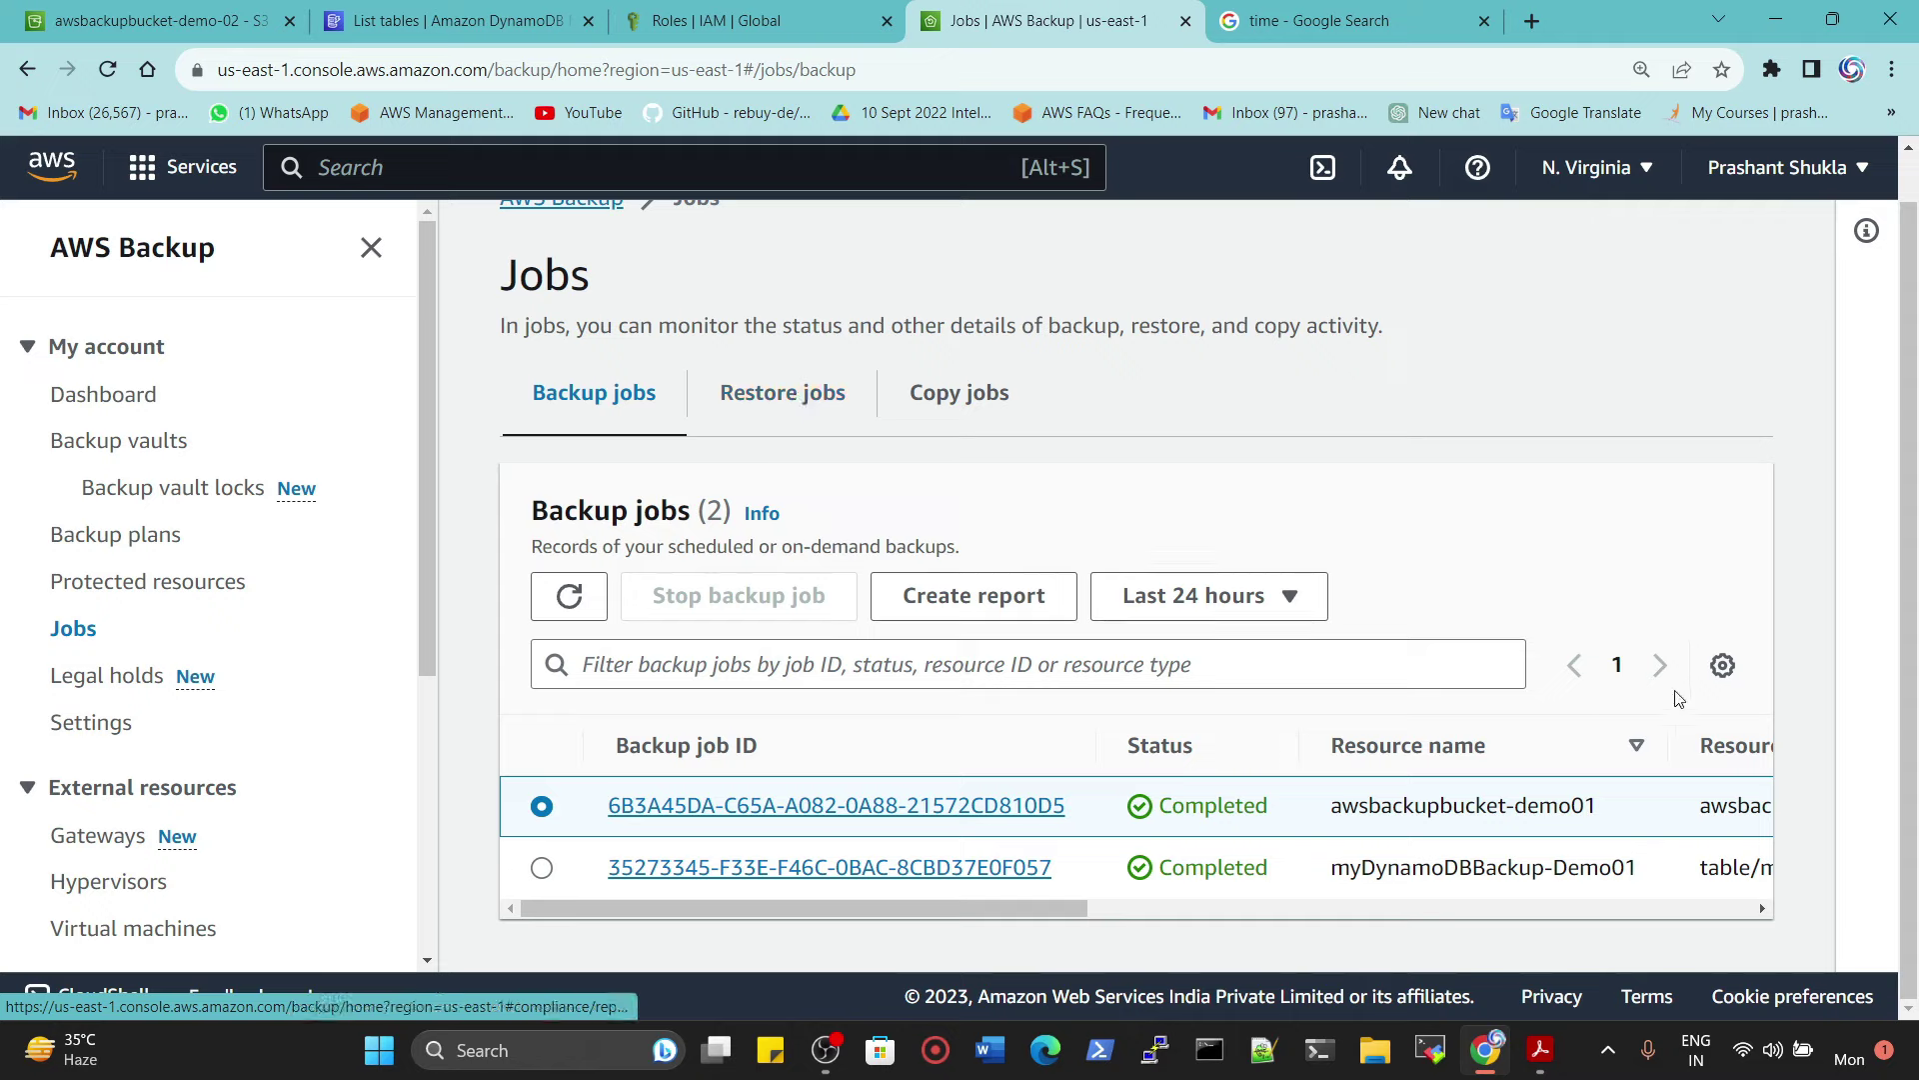
click(1722, 664)
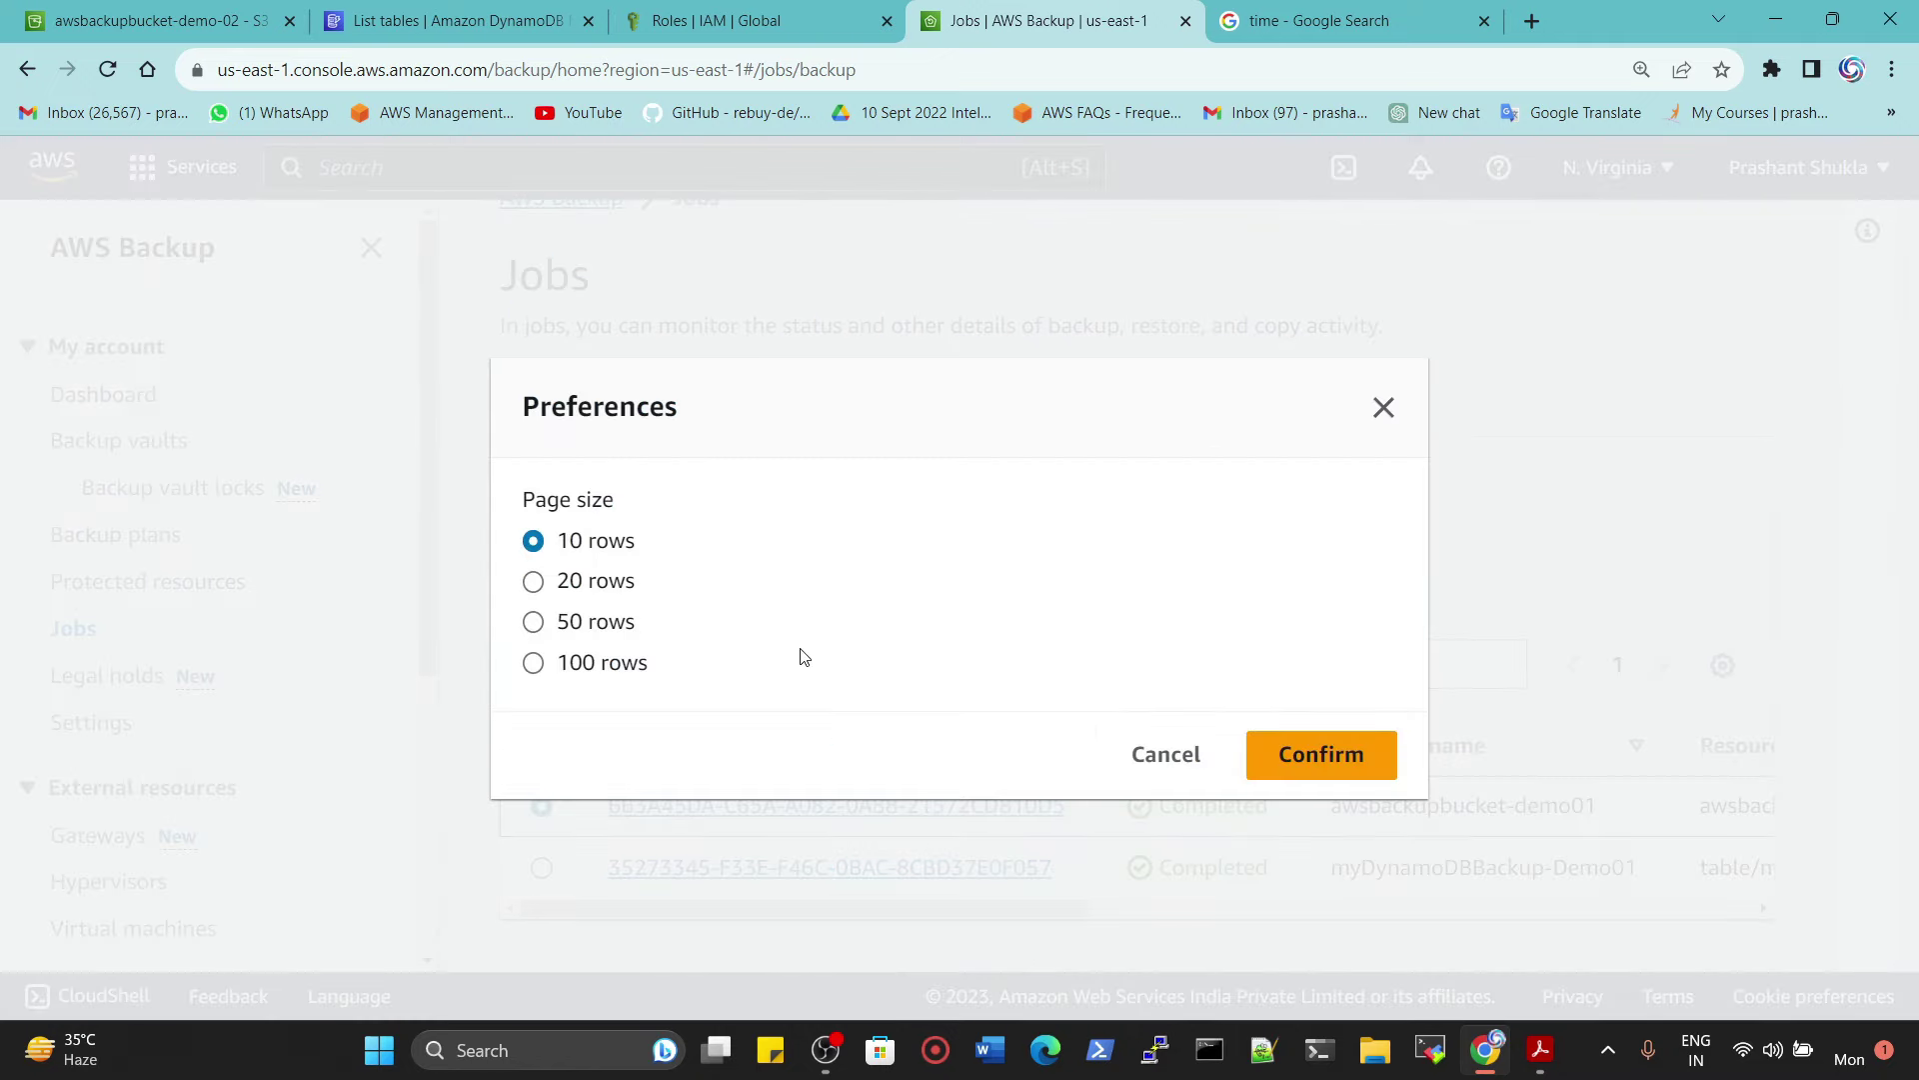
click(1179, 758)
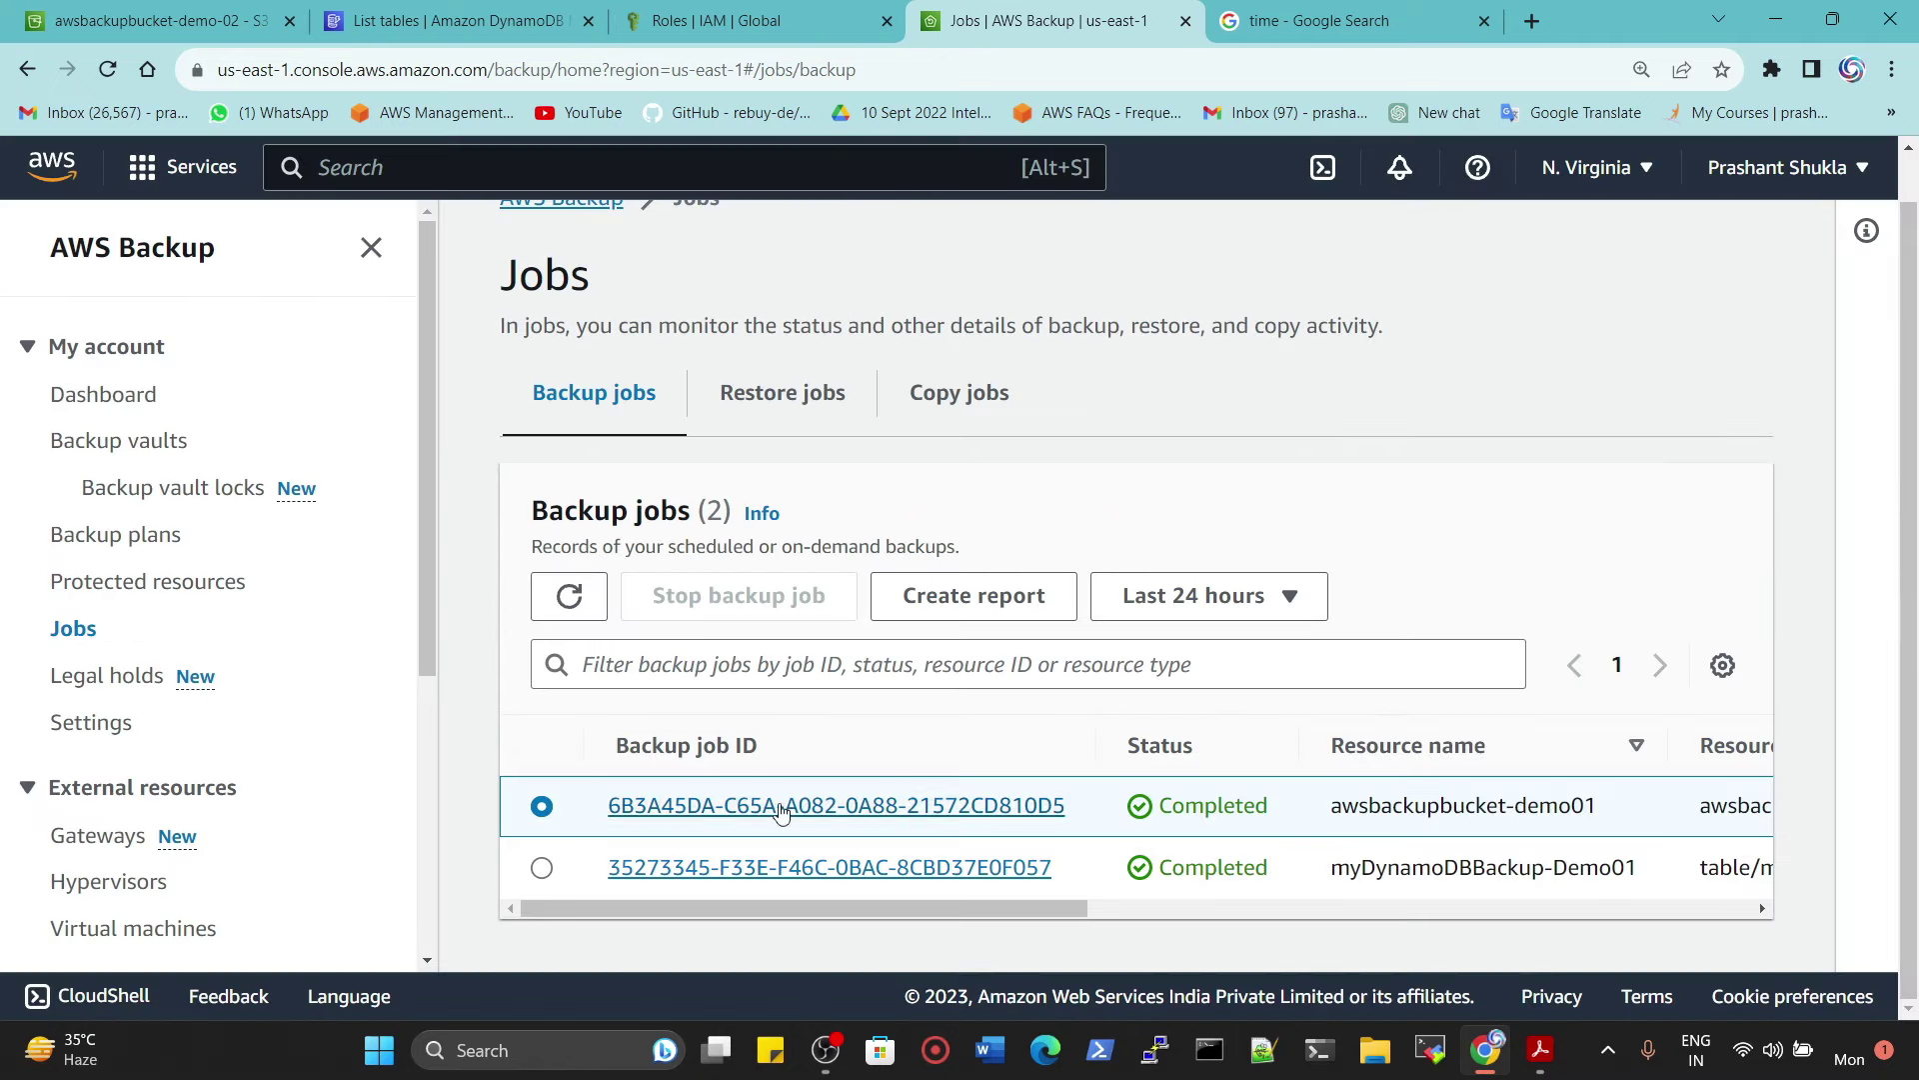
click(1722, 665)
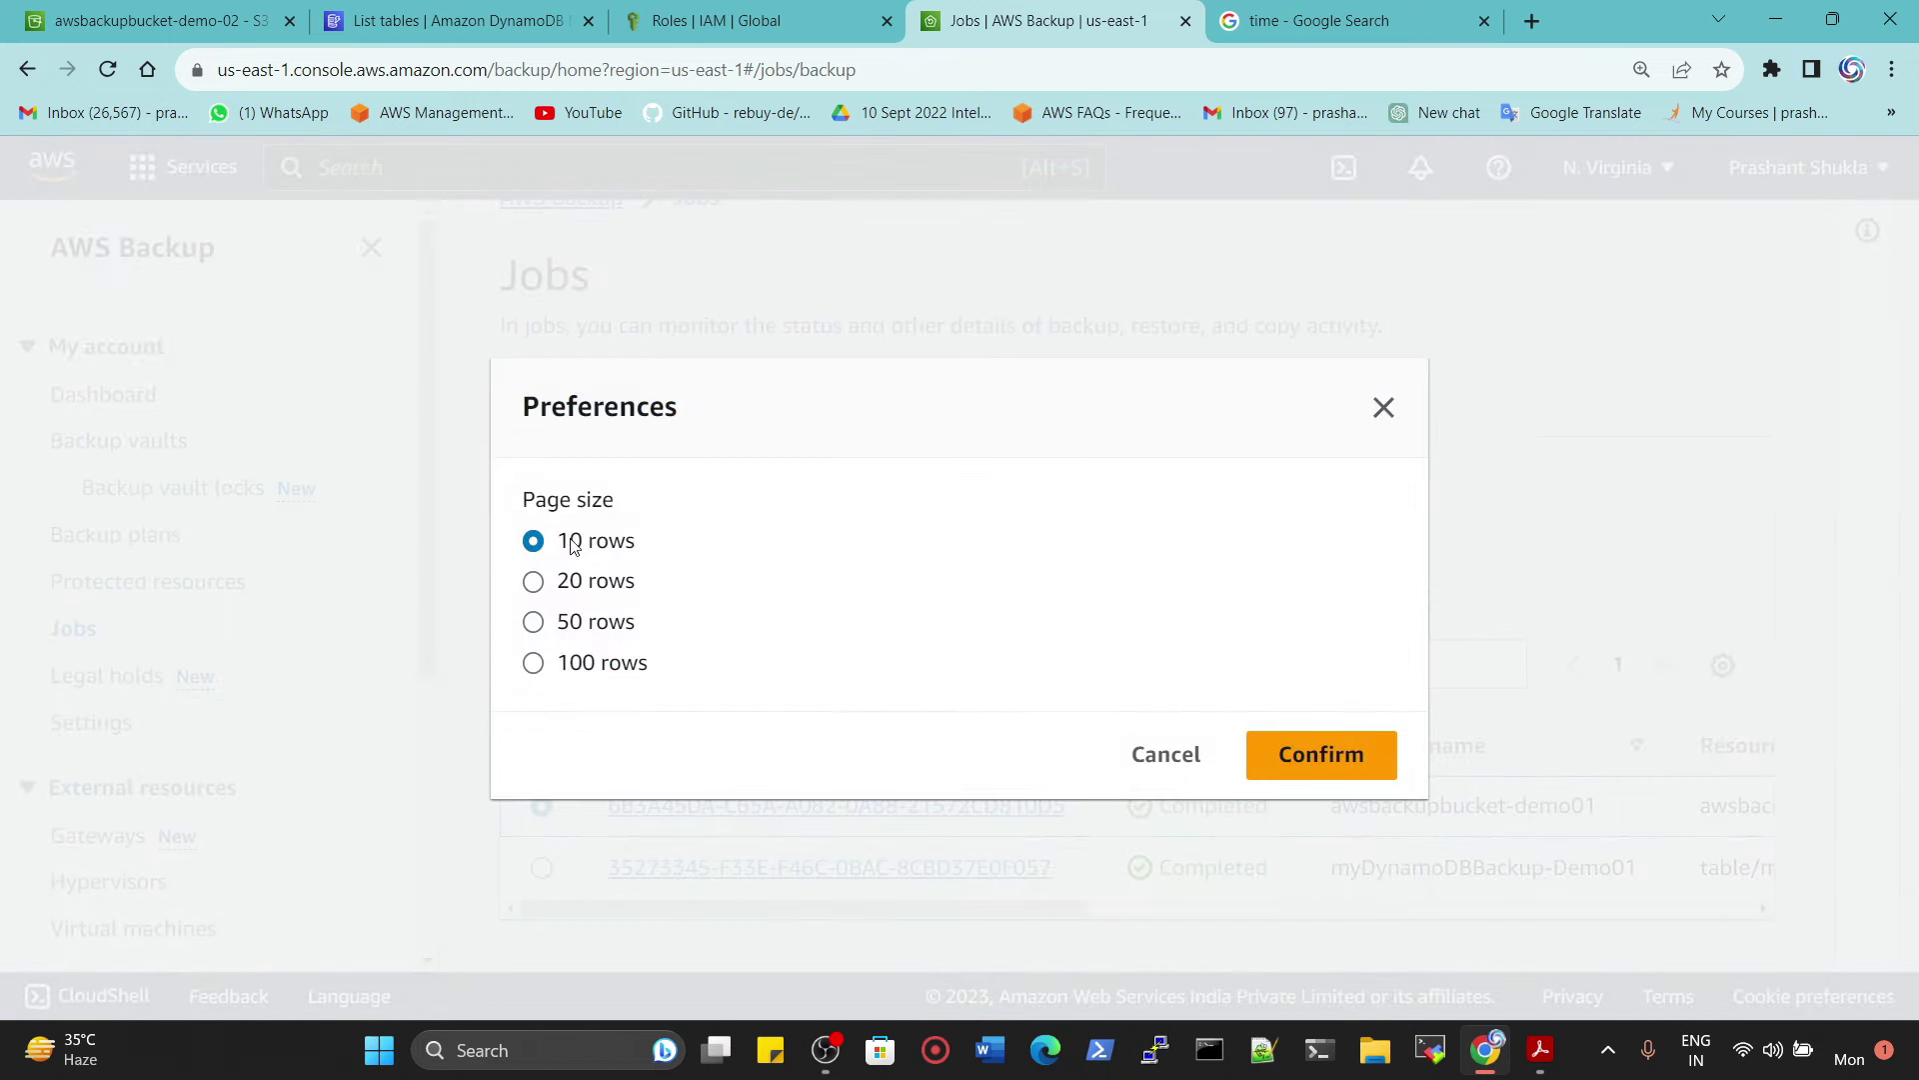
click(1162, 757)
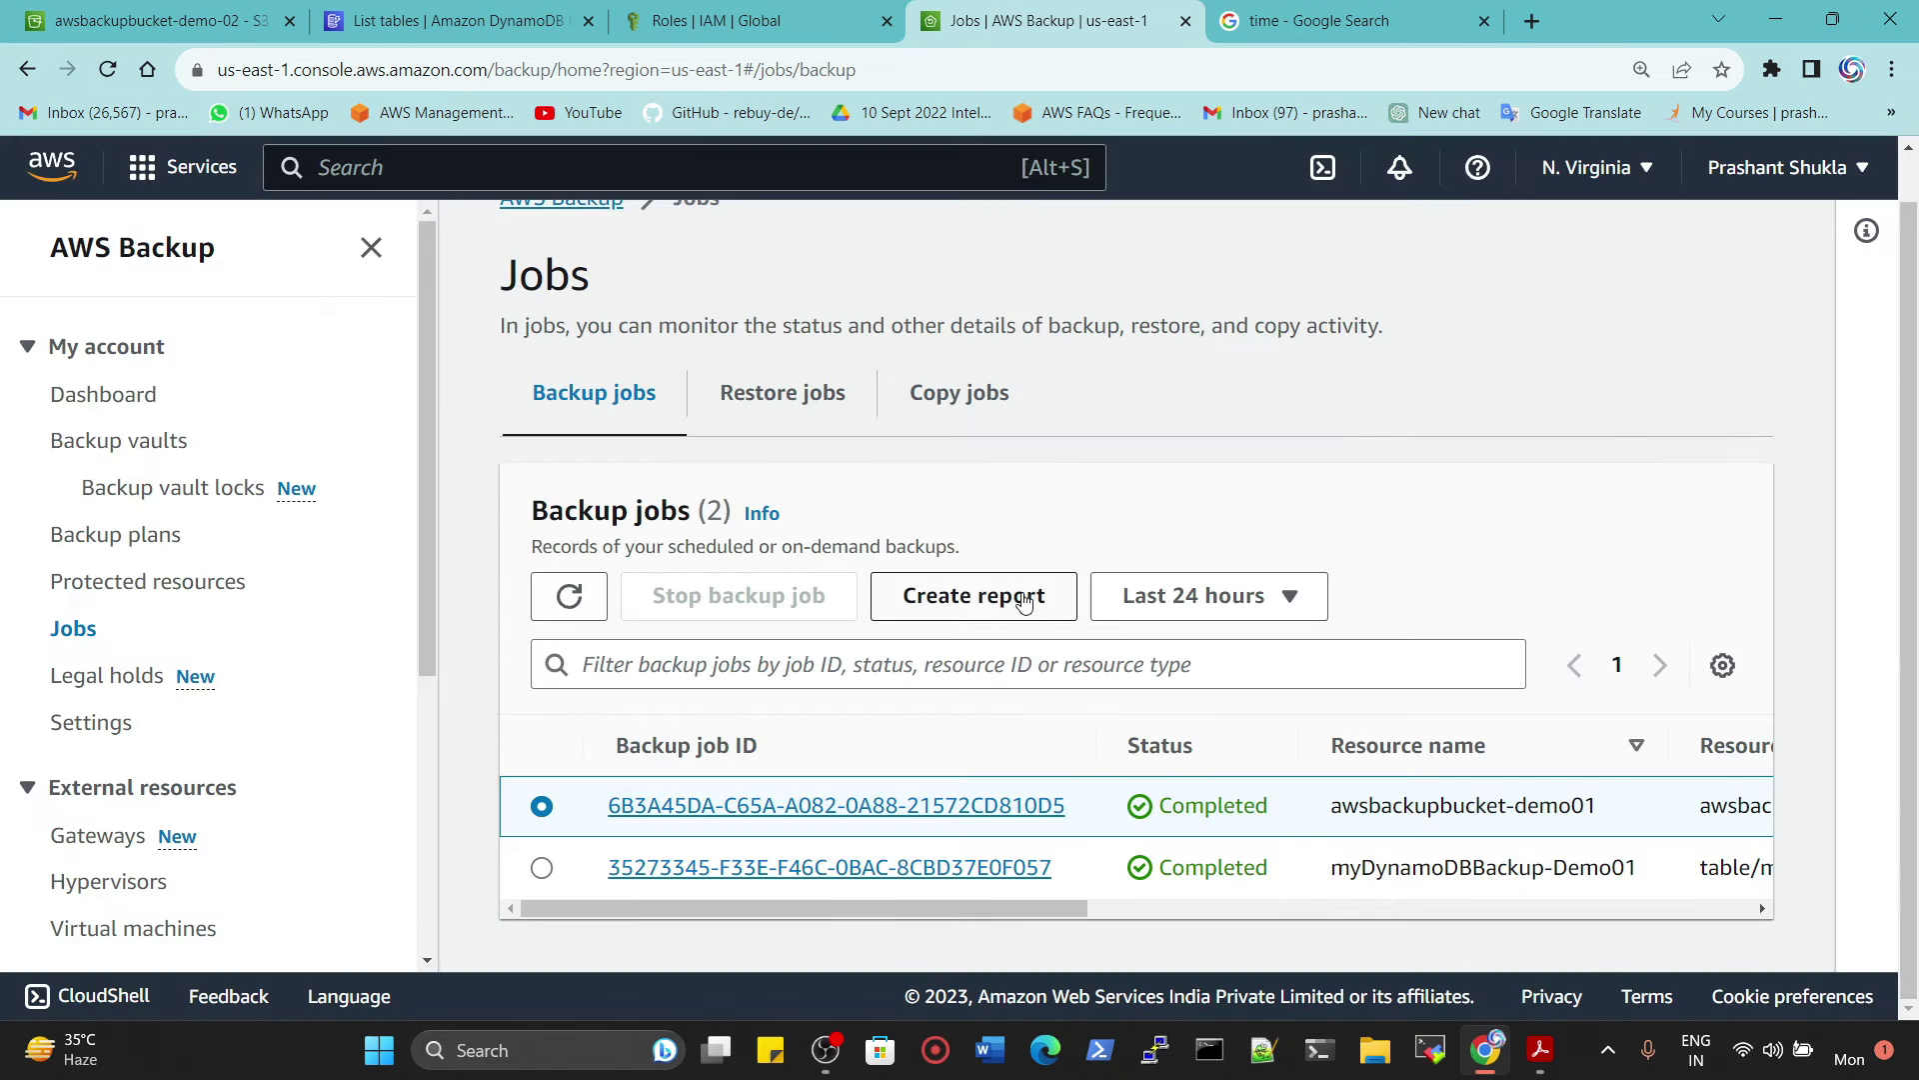
Step: Examine the backup jobs of the last 7 days and set the time range back to the last 24 hours
click(1190, 595)
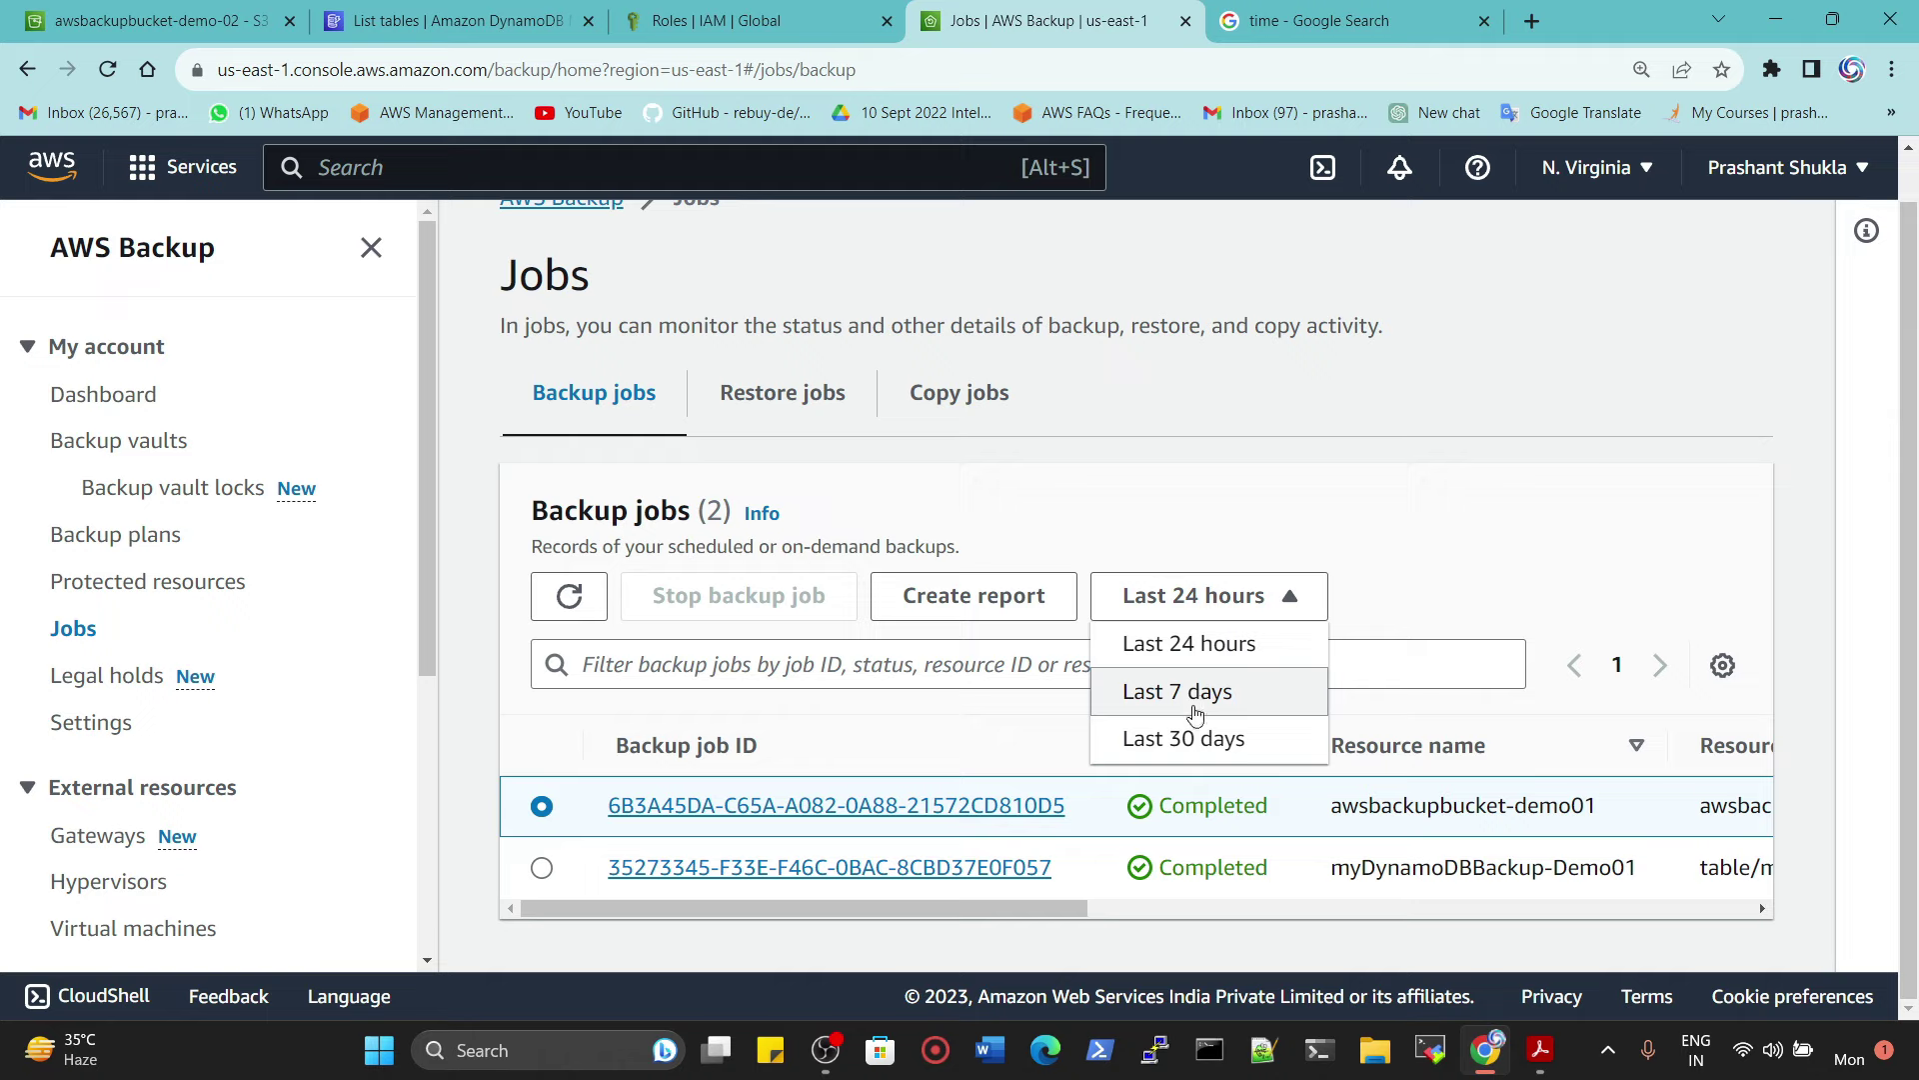
click(1196, 691)
scroll(1199, 674, down, 1)
scroll(1190, 730, down, 3)
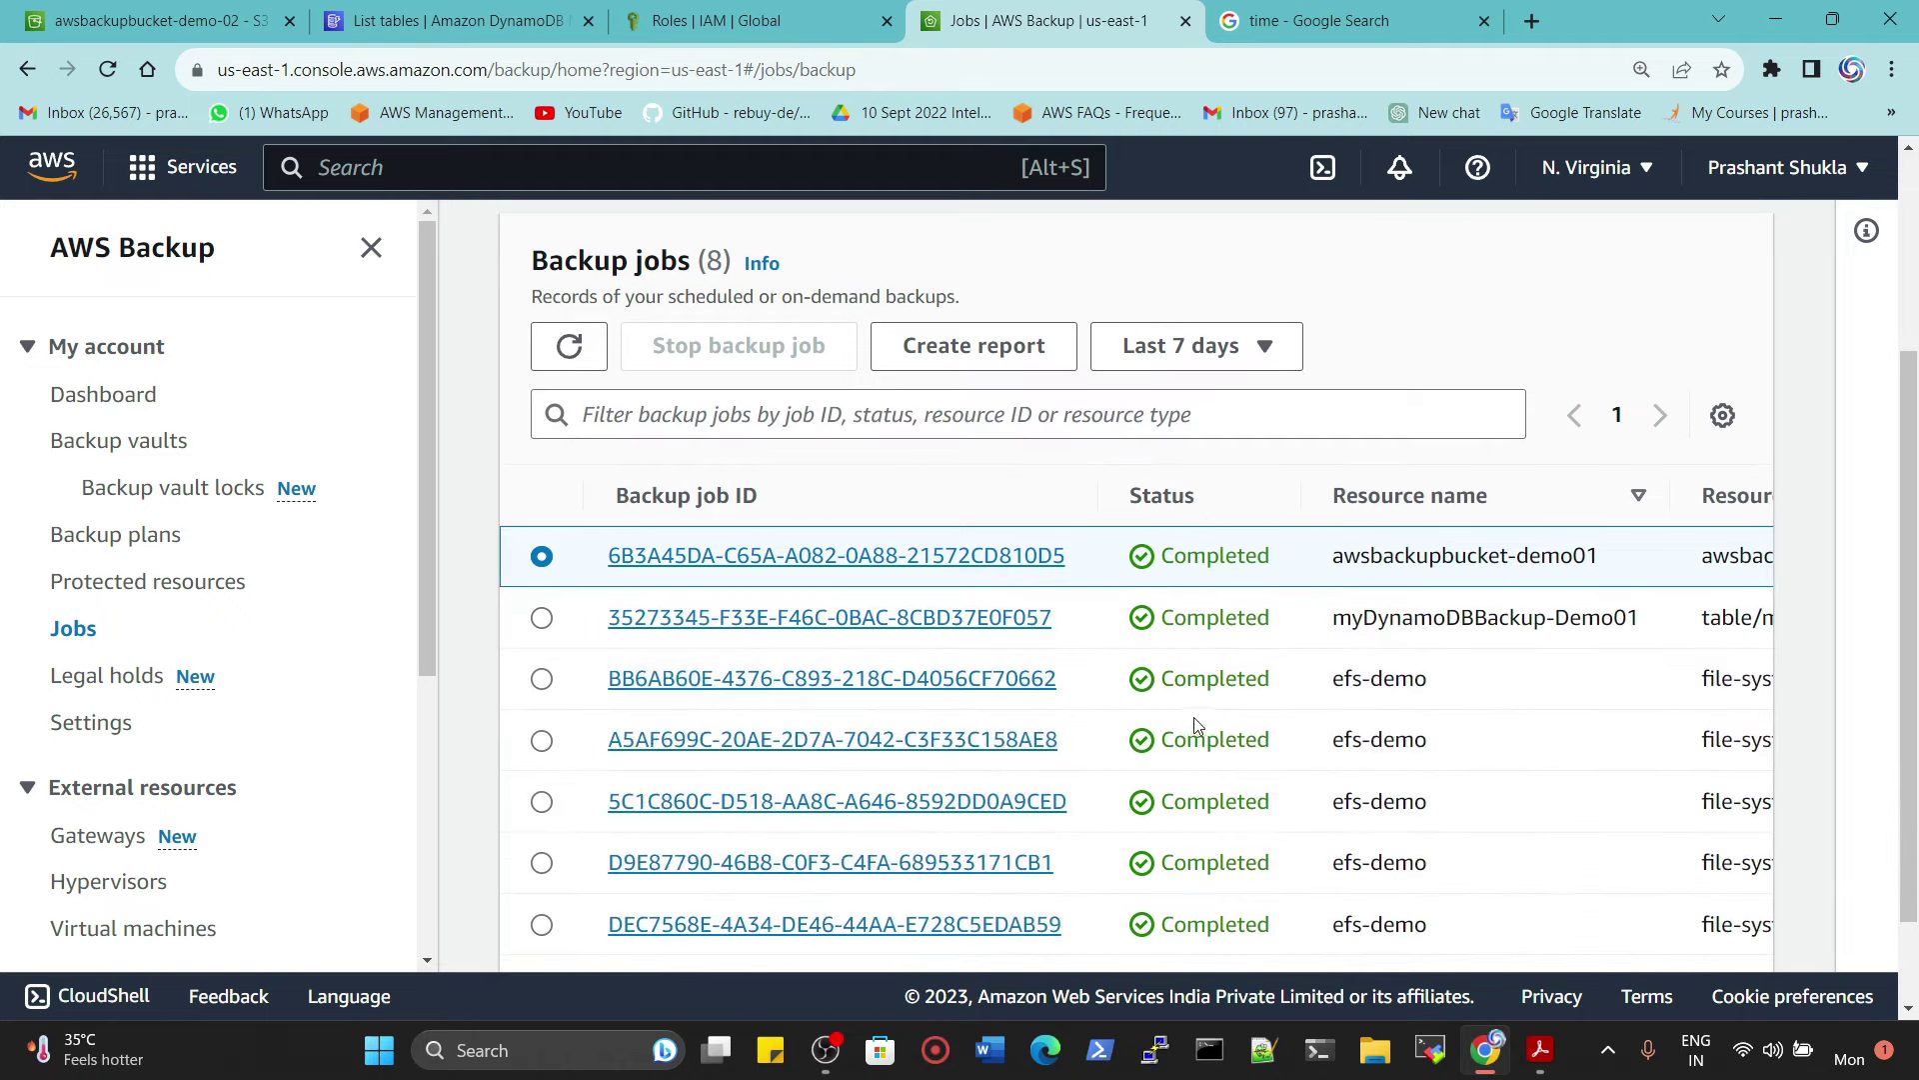
scroll(1273, 905, right, 5)
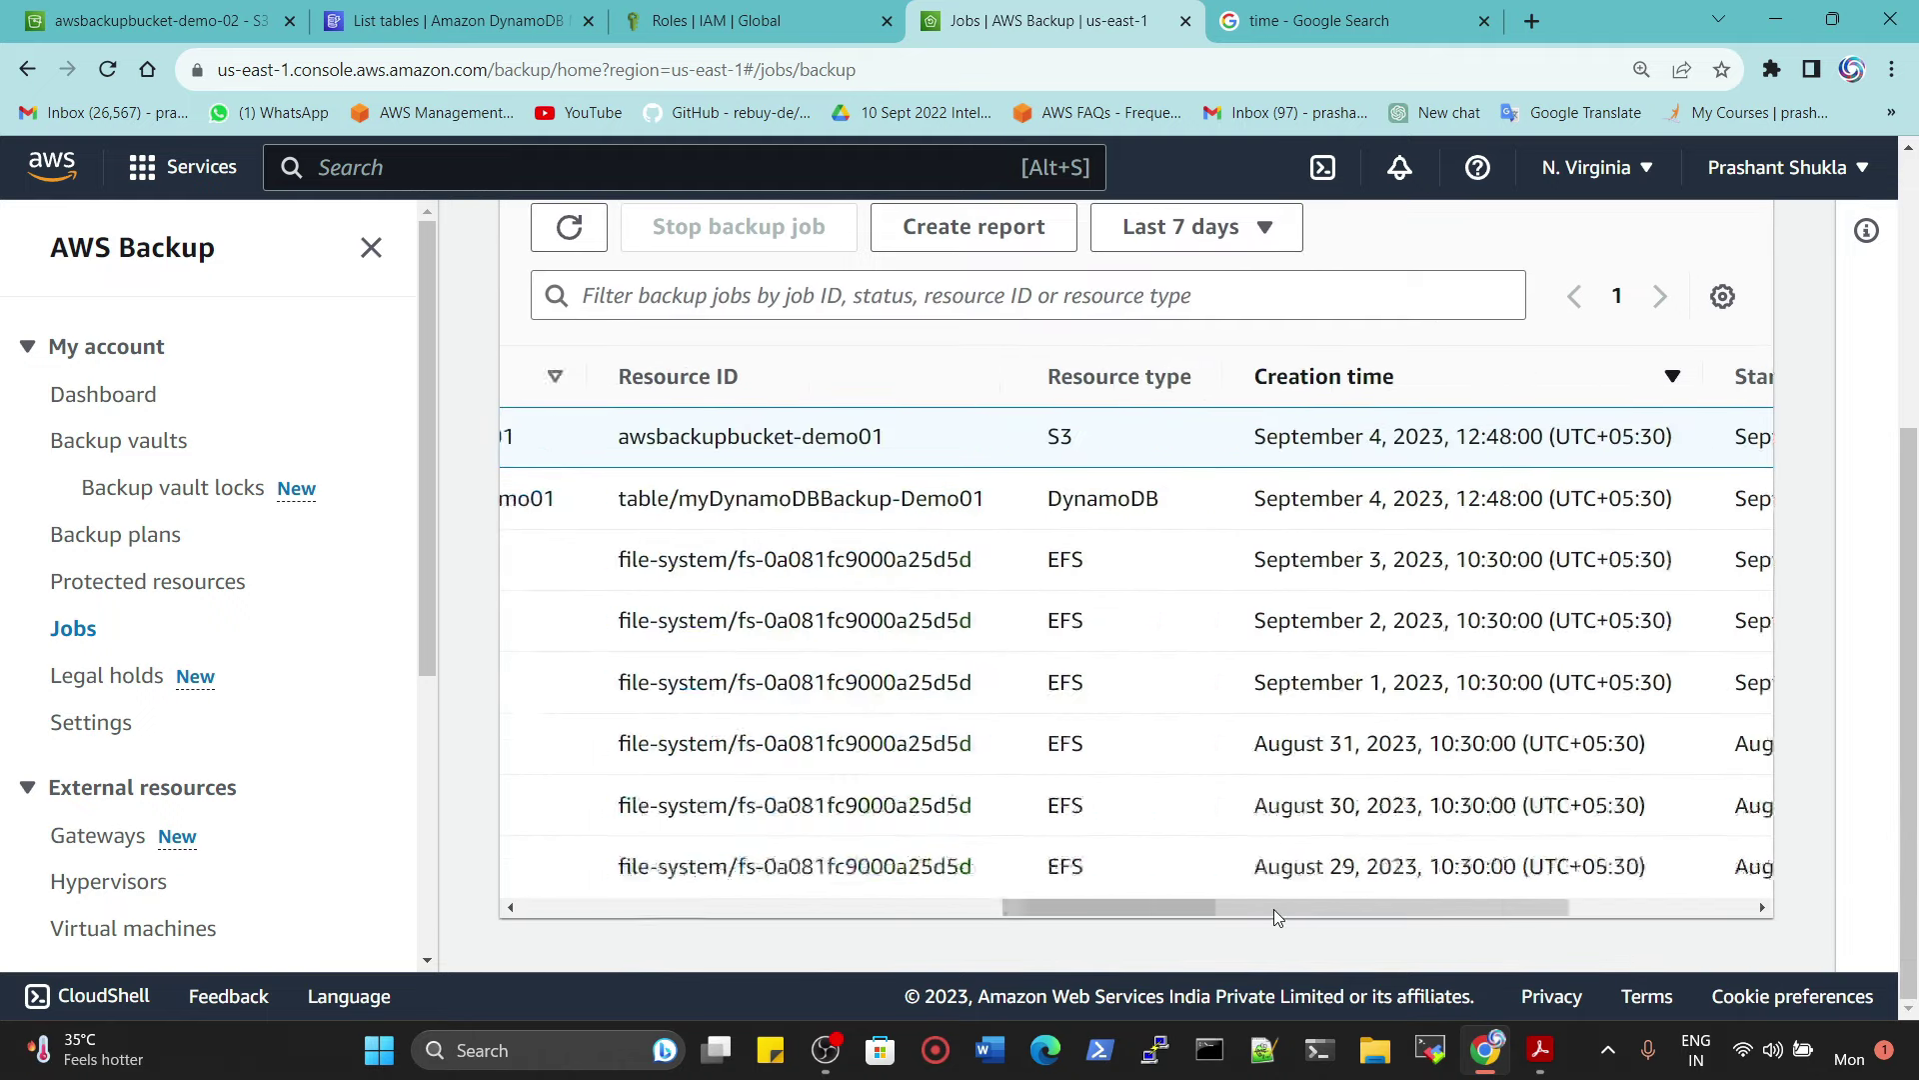
scroll(714, 717, left, 5)
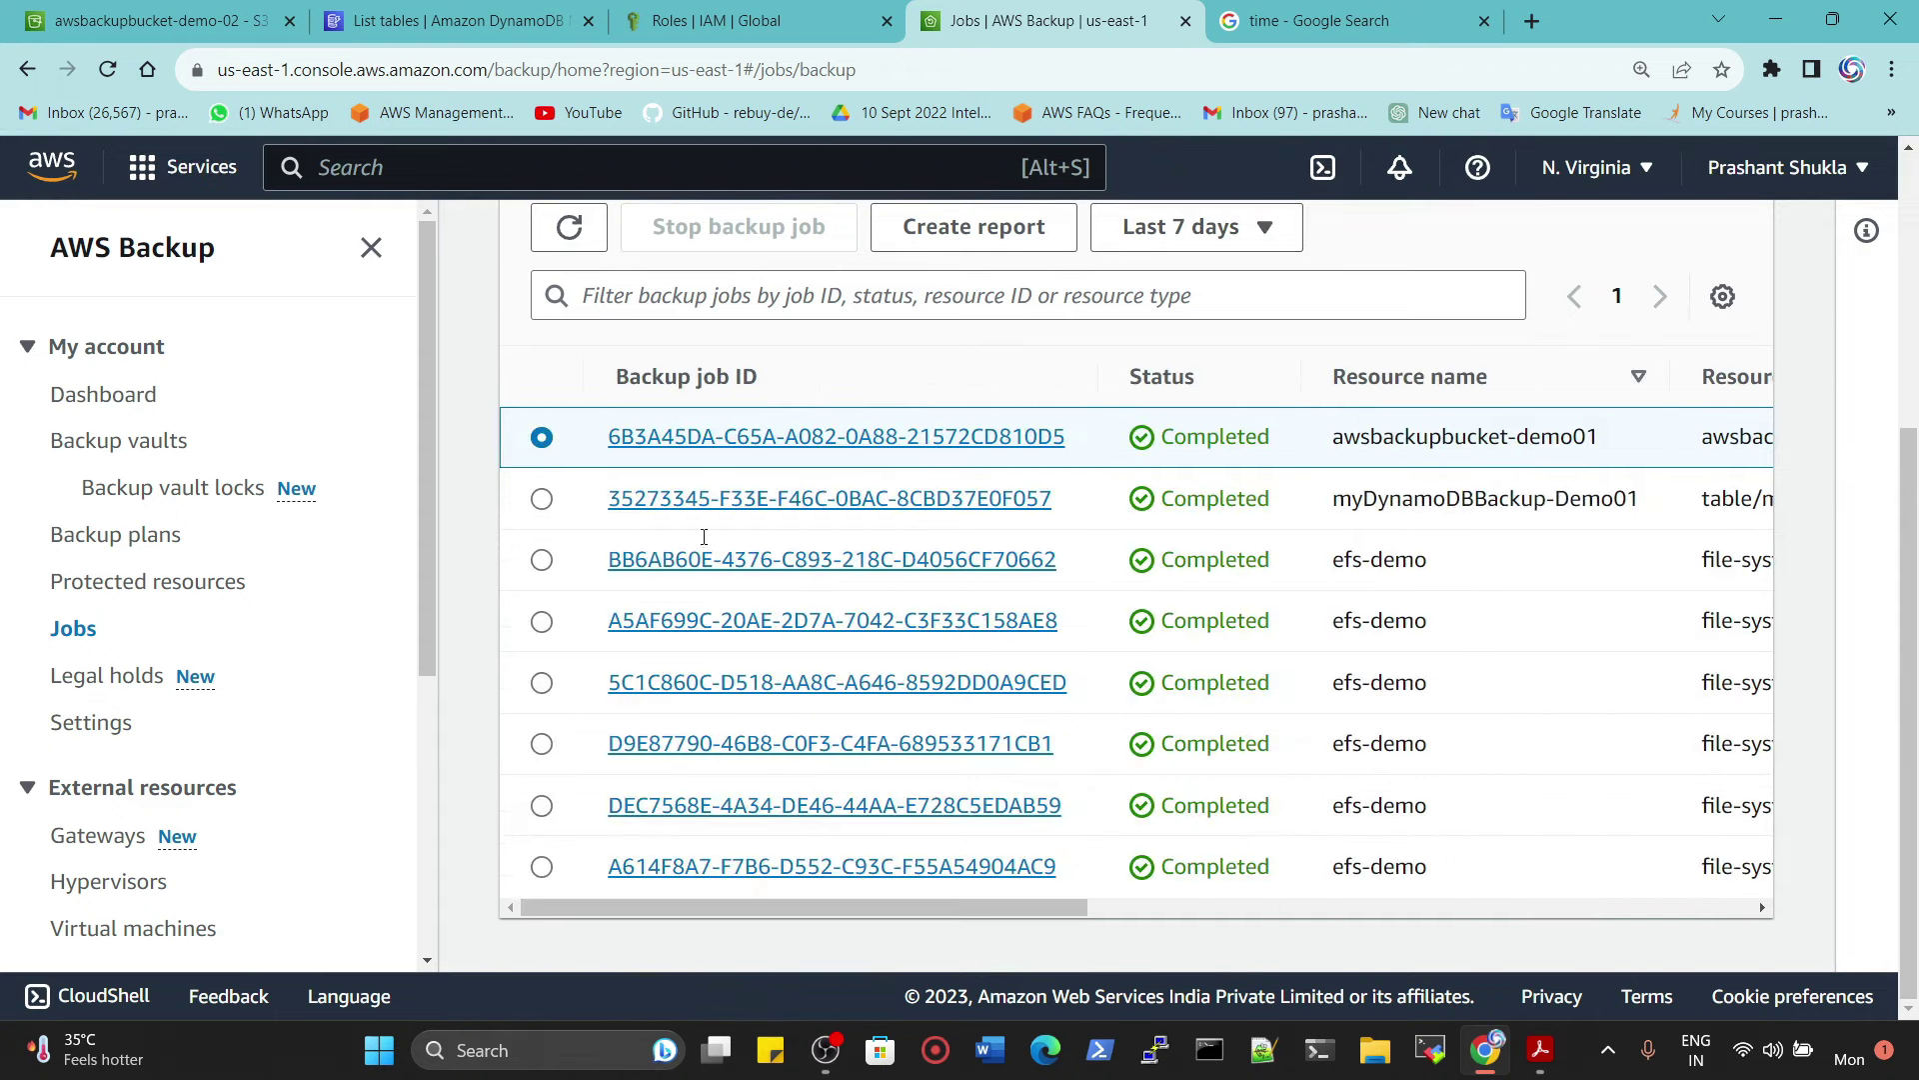
click(1240, 228)
click(1221, 274)
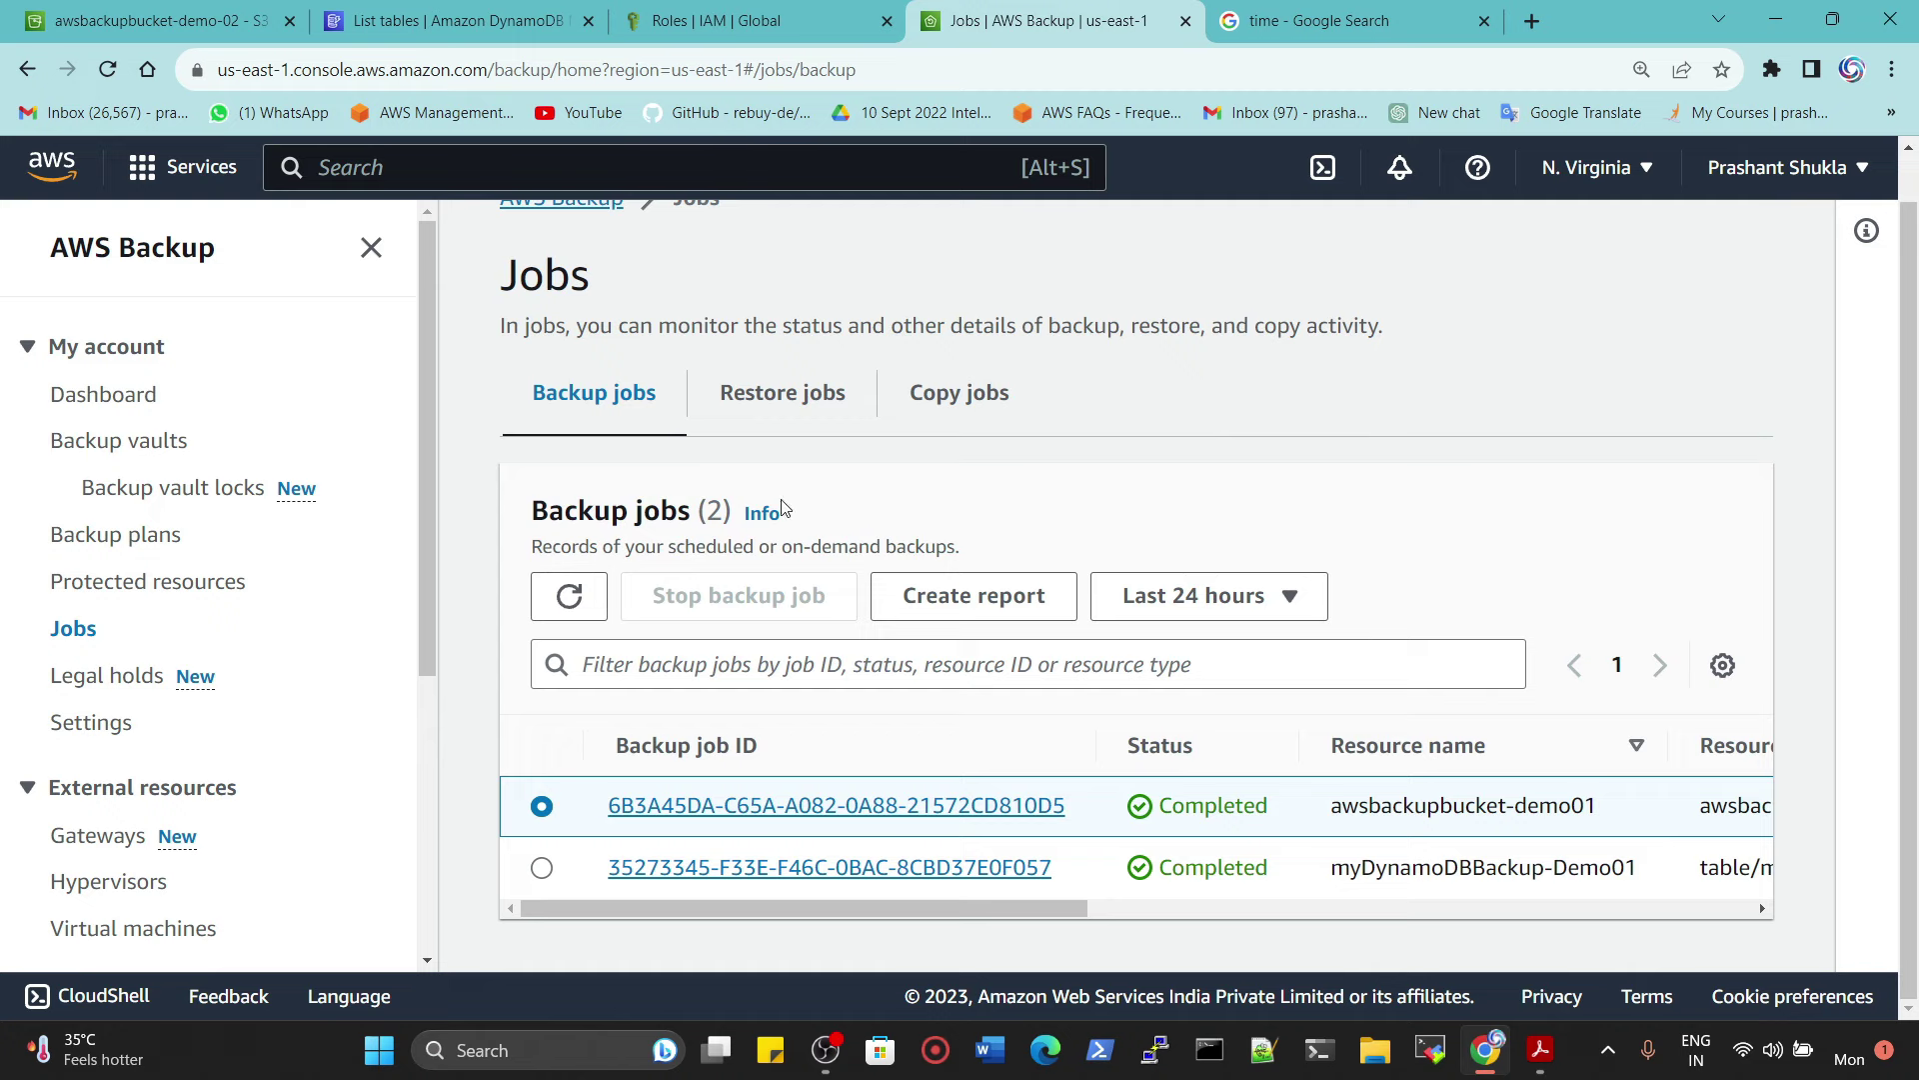
Step: Check the restore jobs of the last 24 hours and return to the backup jobs
click(789, 396)
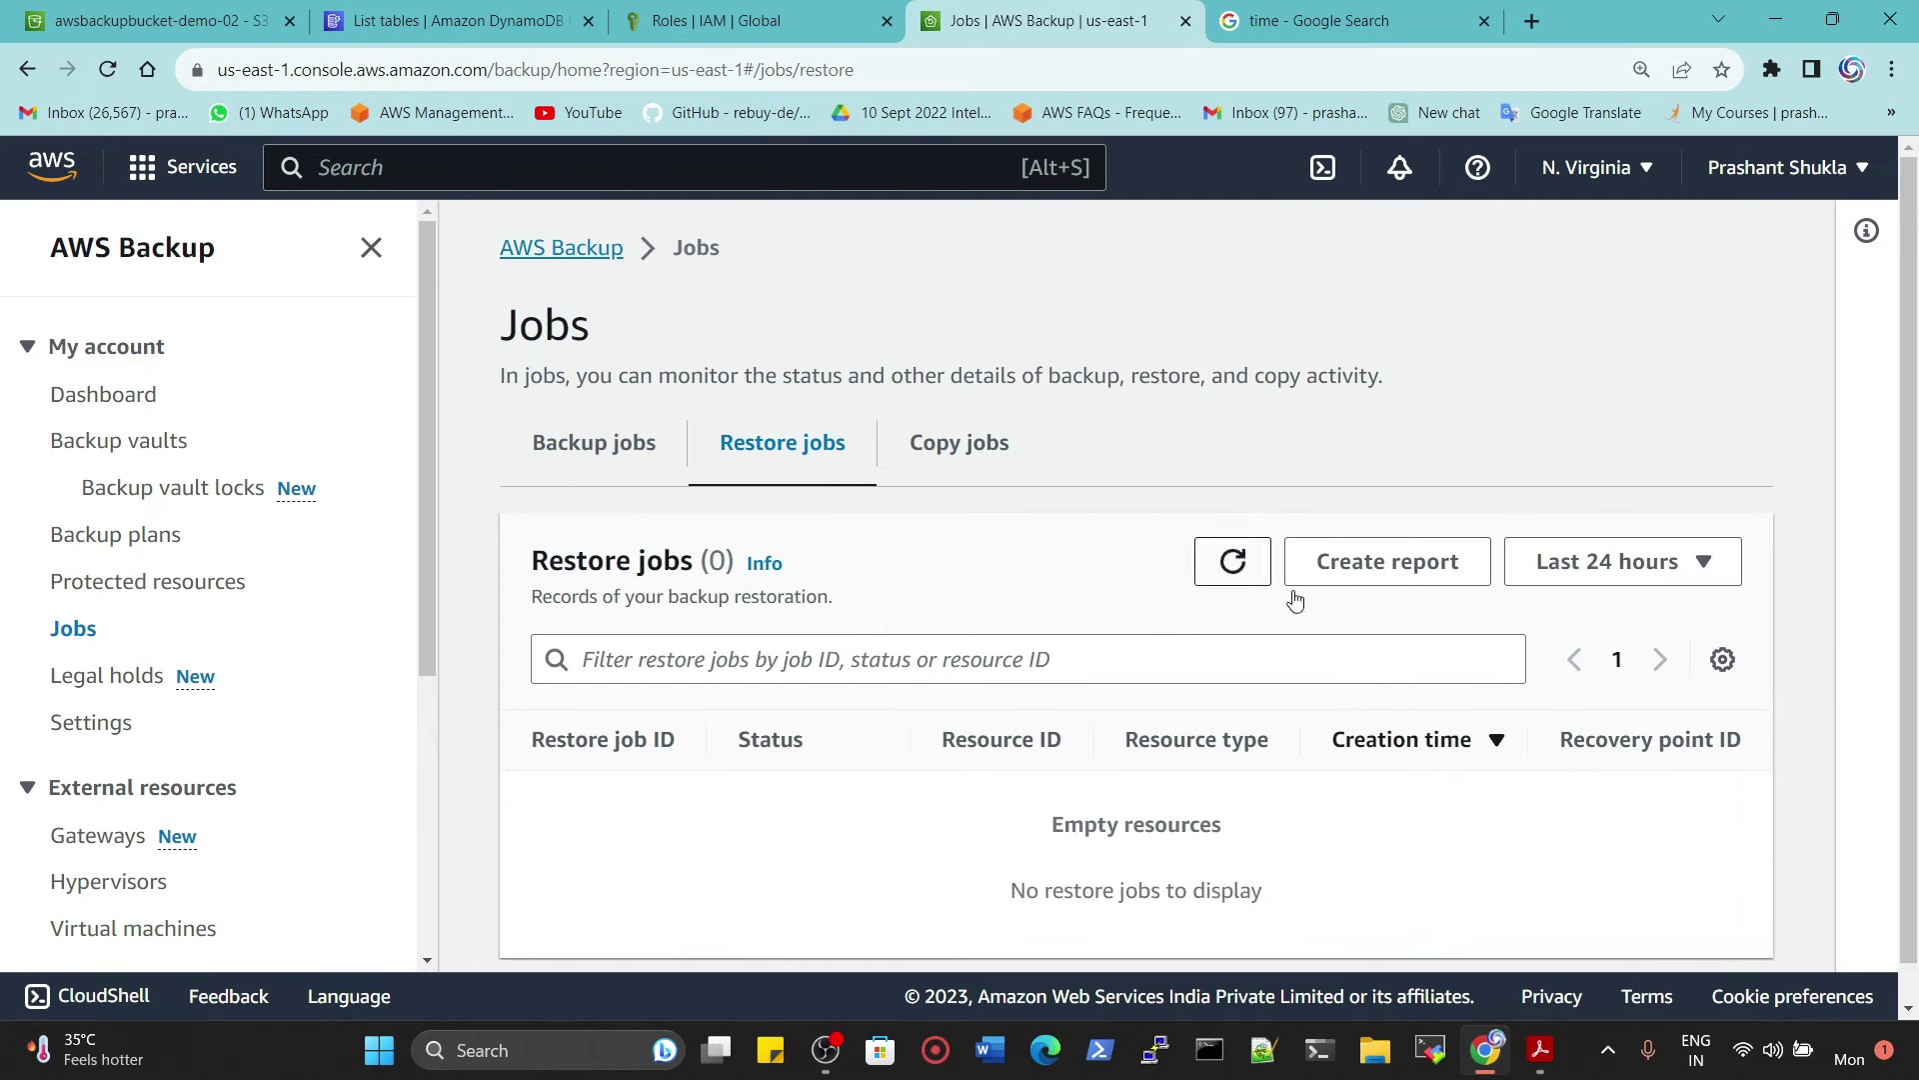
scroll(899, 780, down, 1)
click(583, 411)
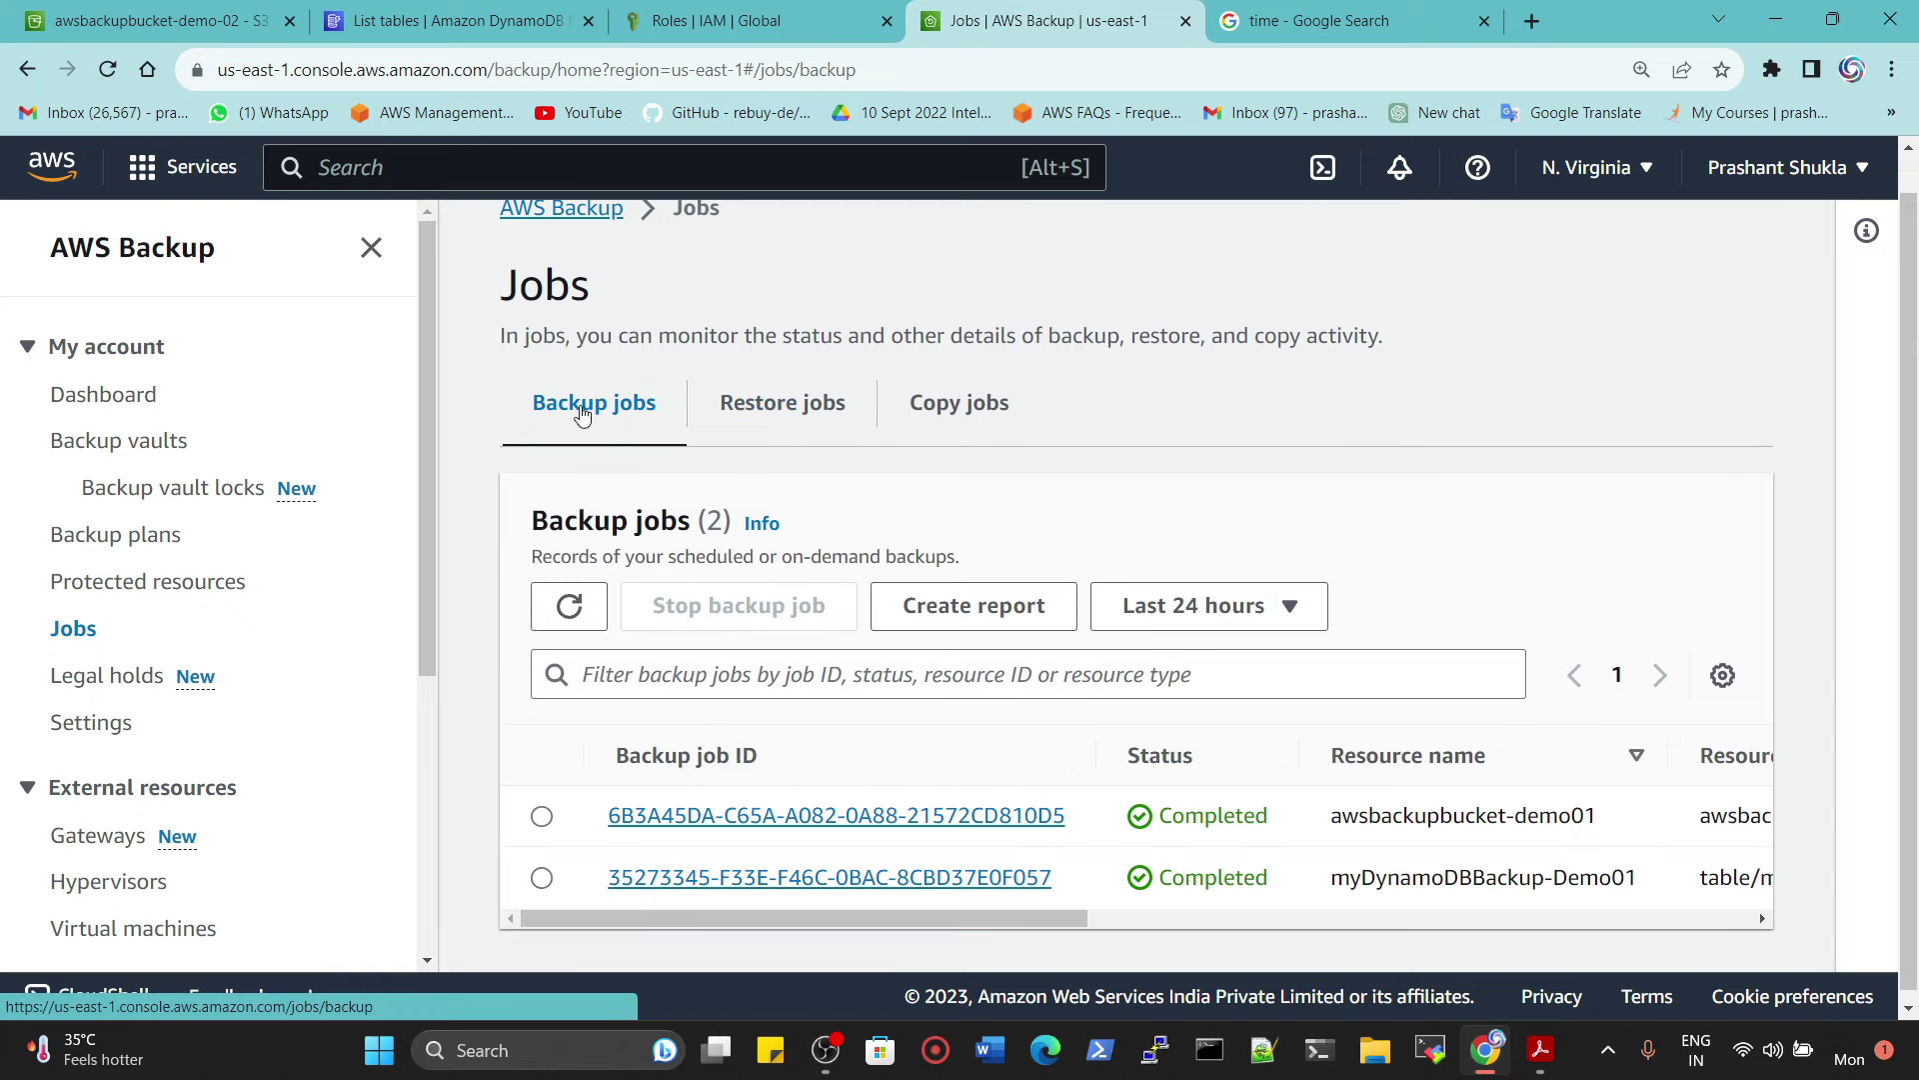
Step: Open the myBackupPlan-DEMO-01 plan that has a last runtime and examine its backup rules, resource assignments, tags and advanced settings
click(115, 540)
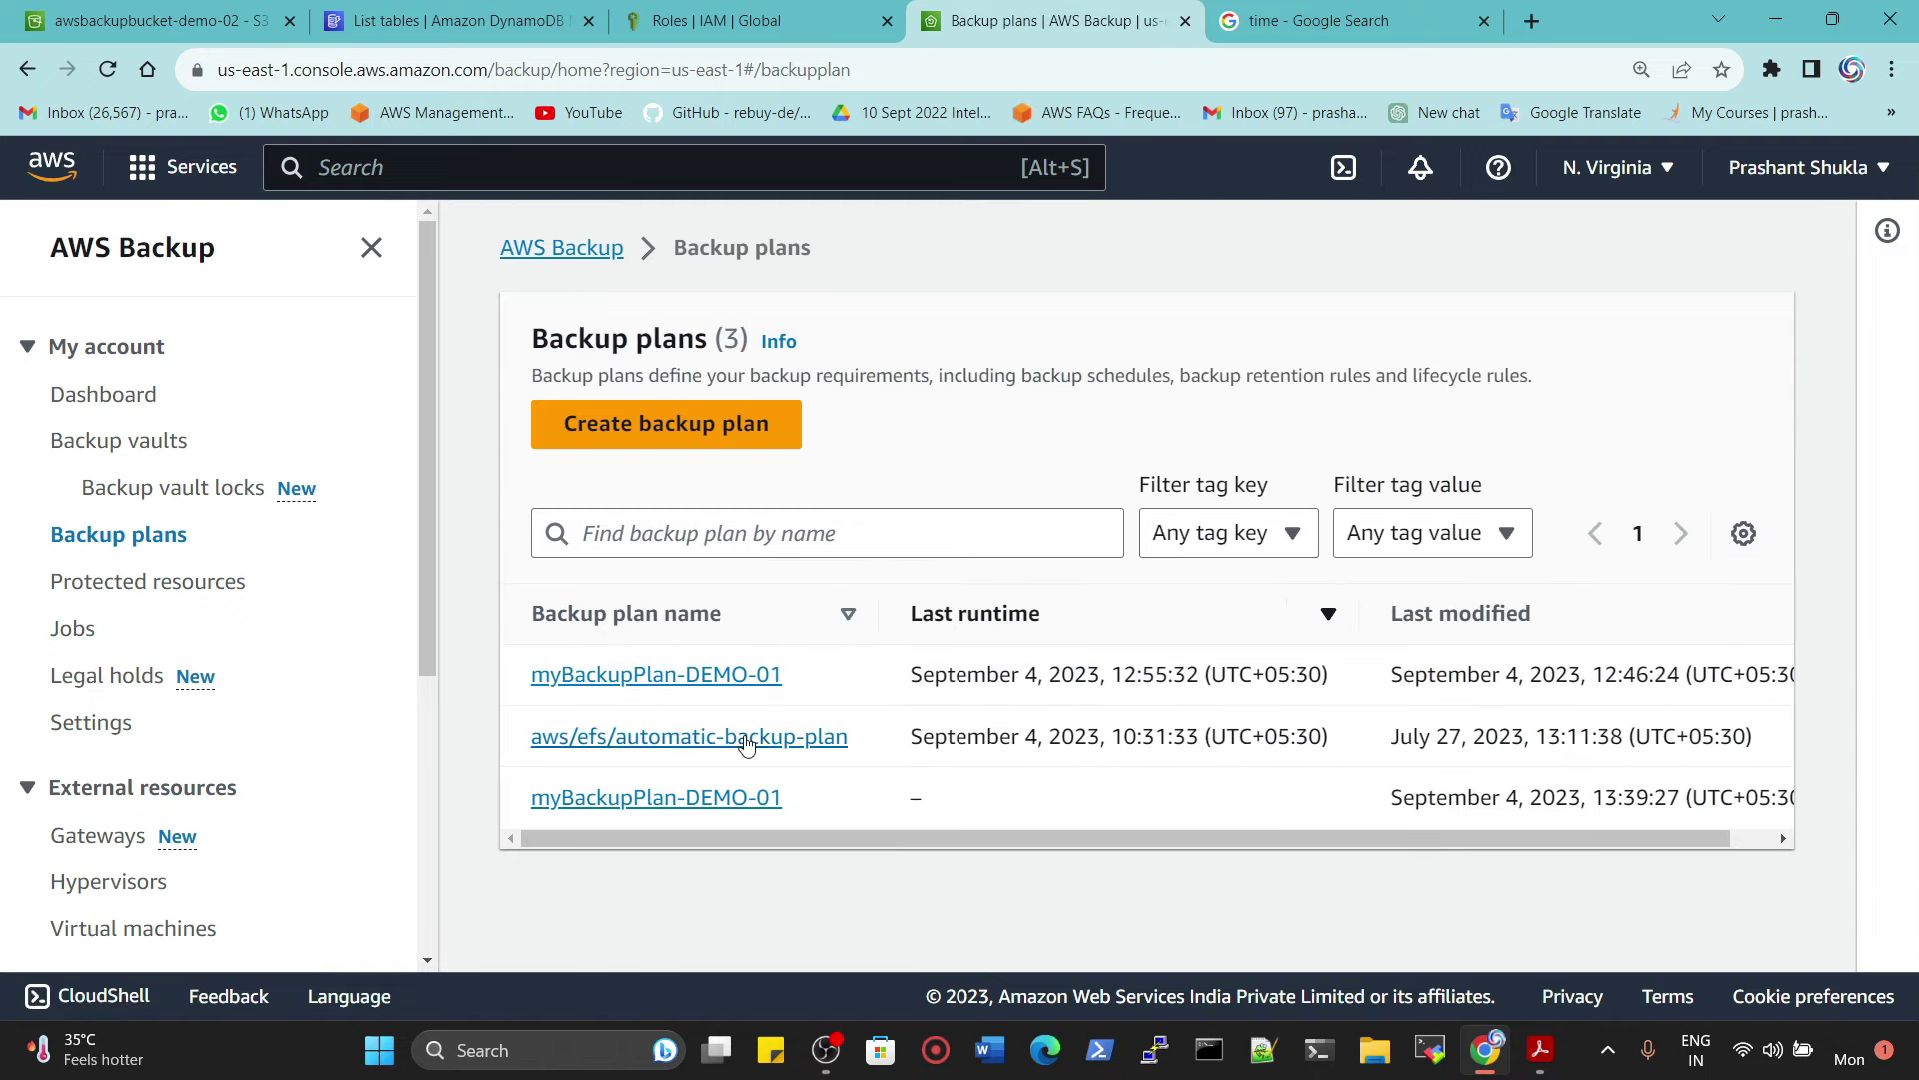
click(710, 676)
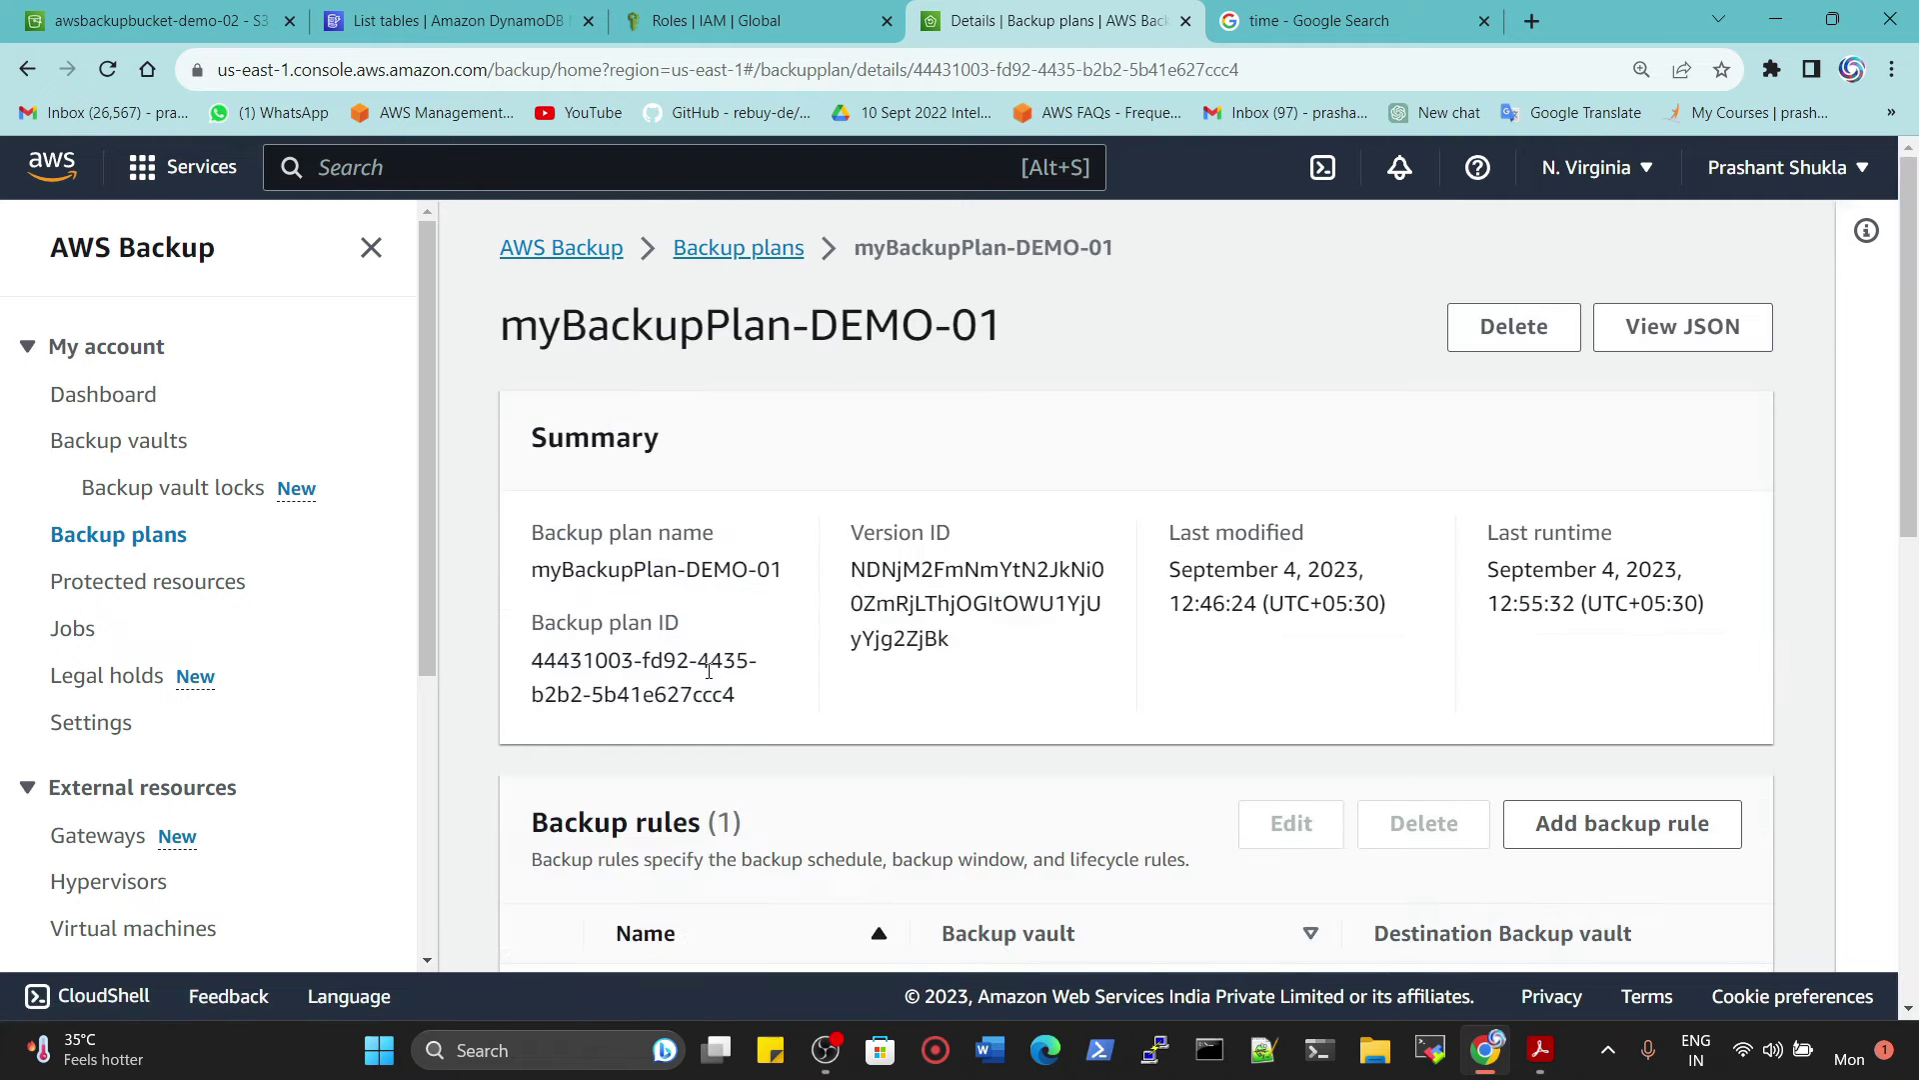
key(alt+Left)
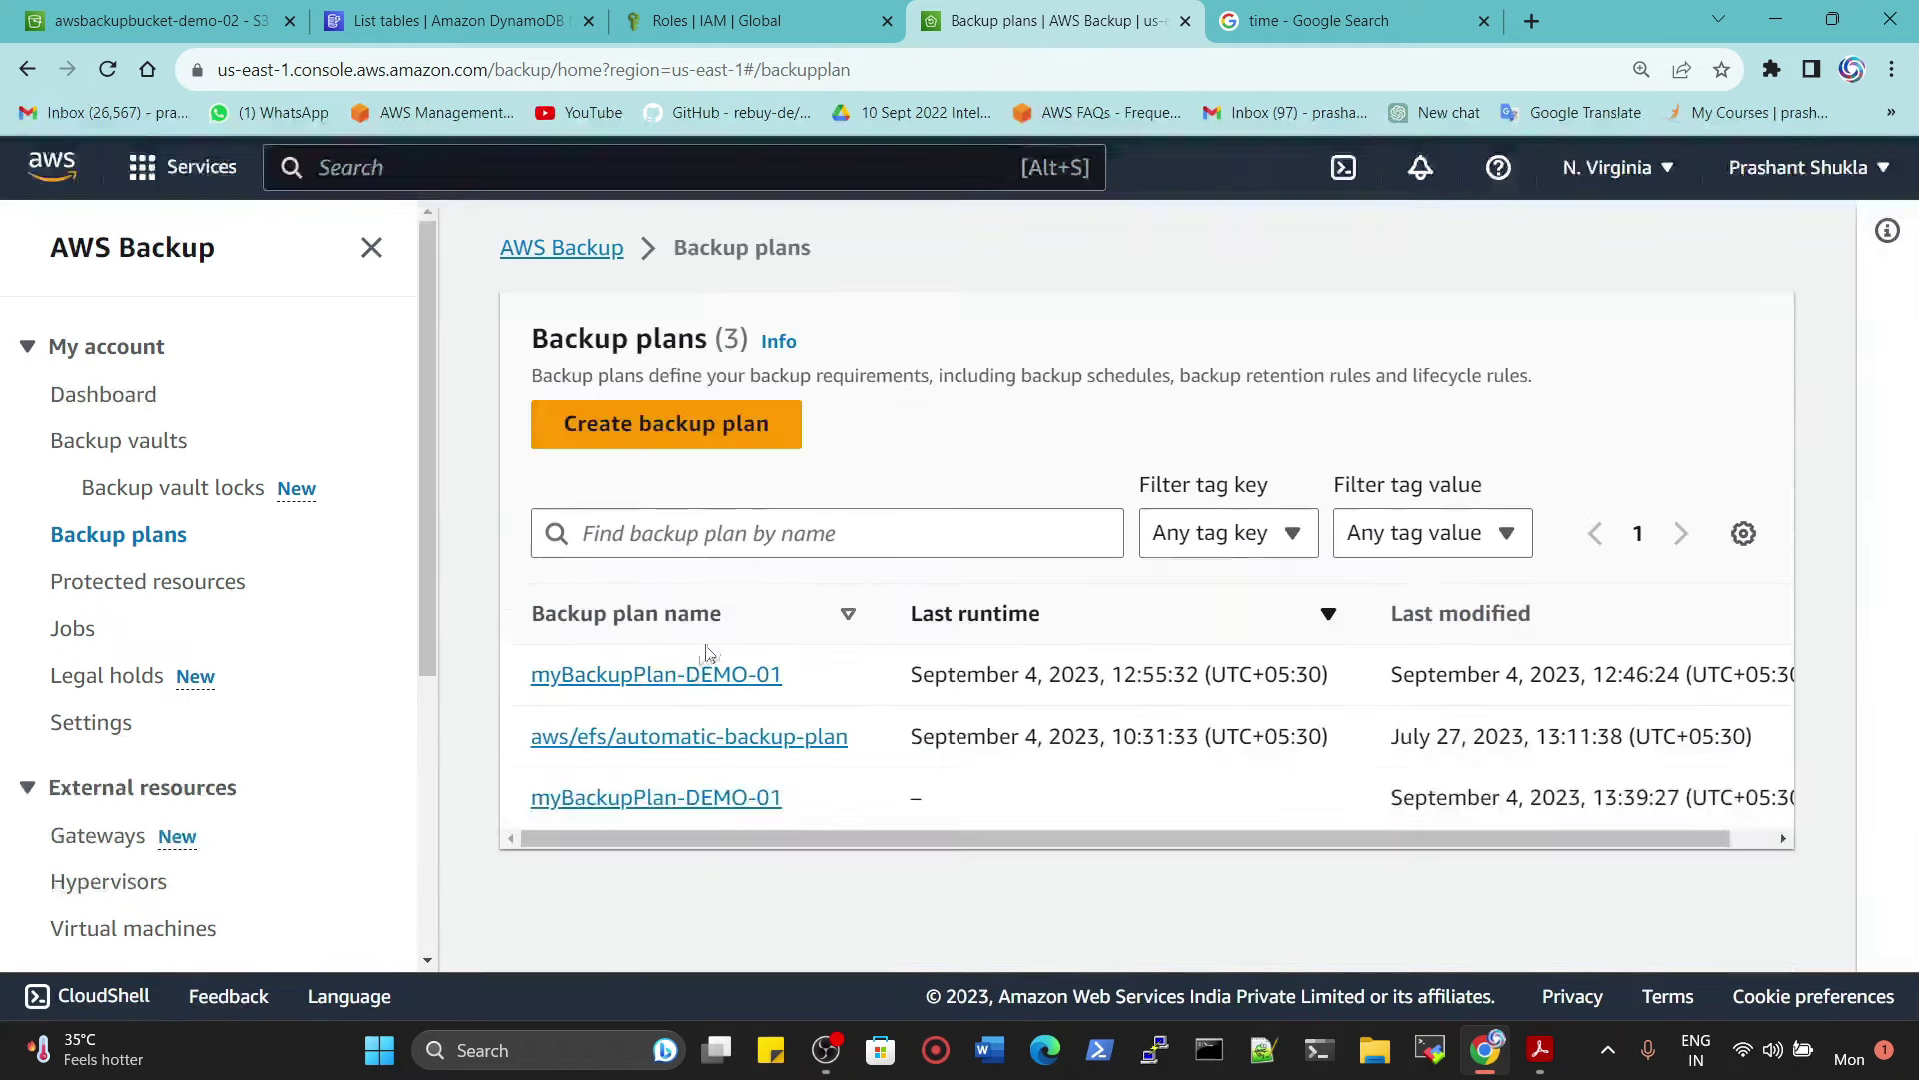
click(686, 673)
scroll(838, 655, down, 5)
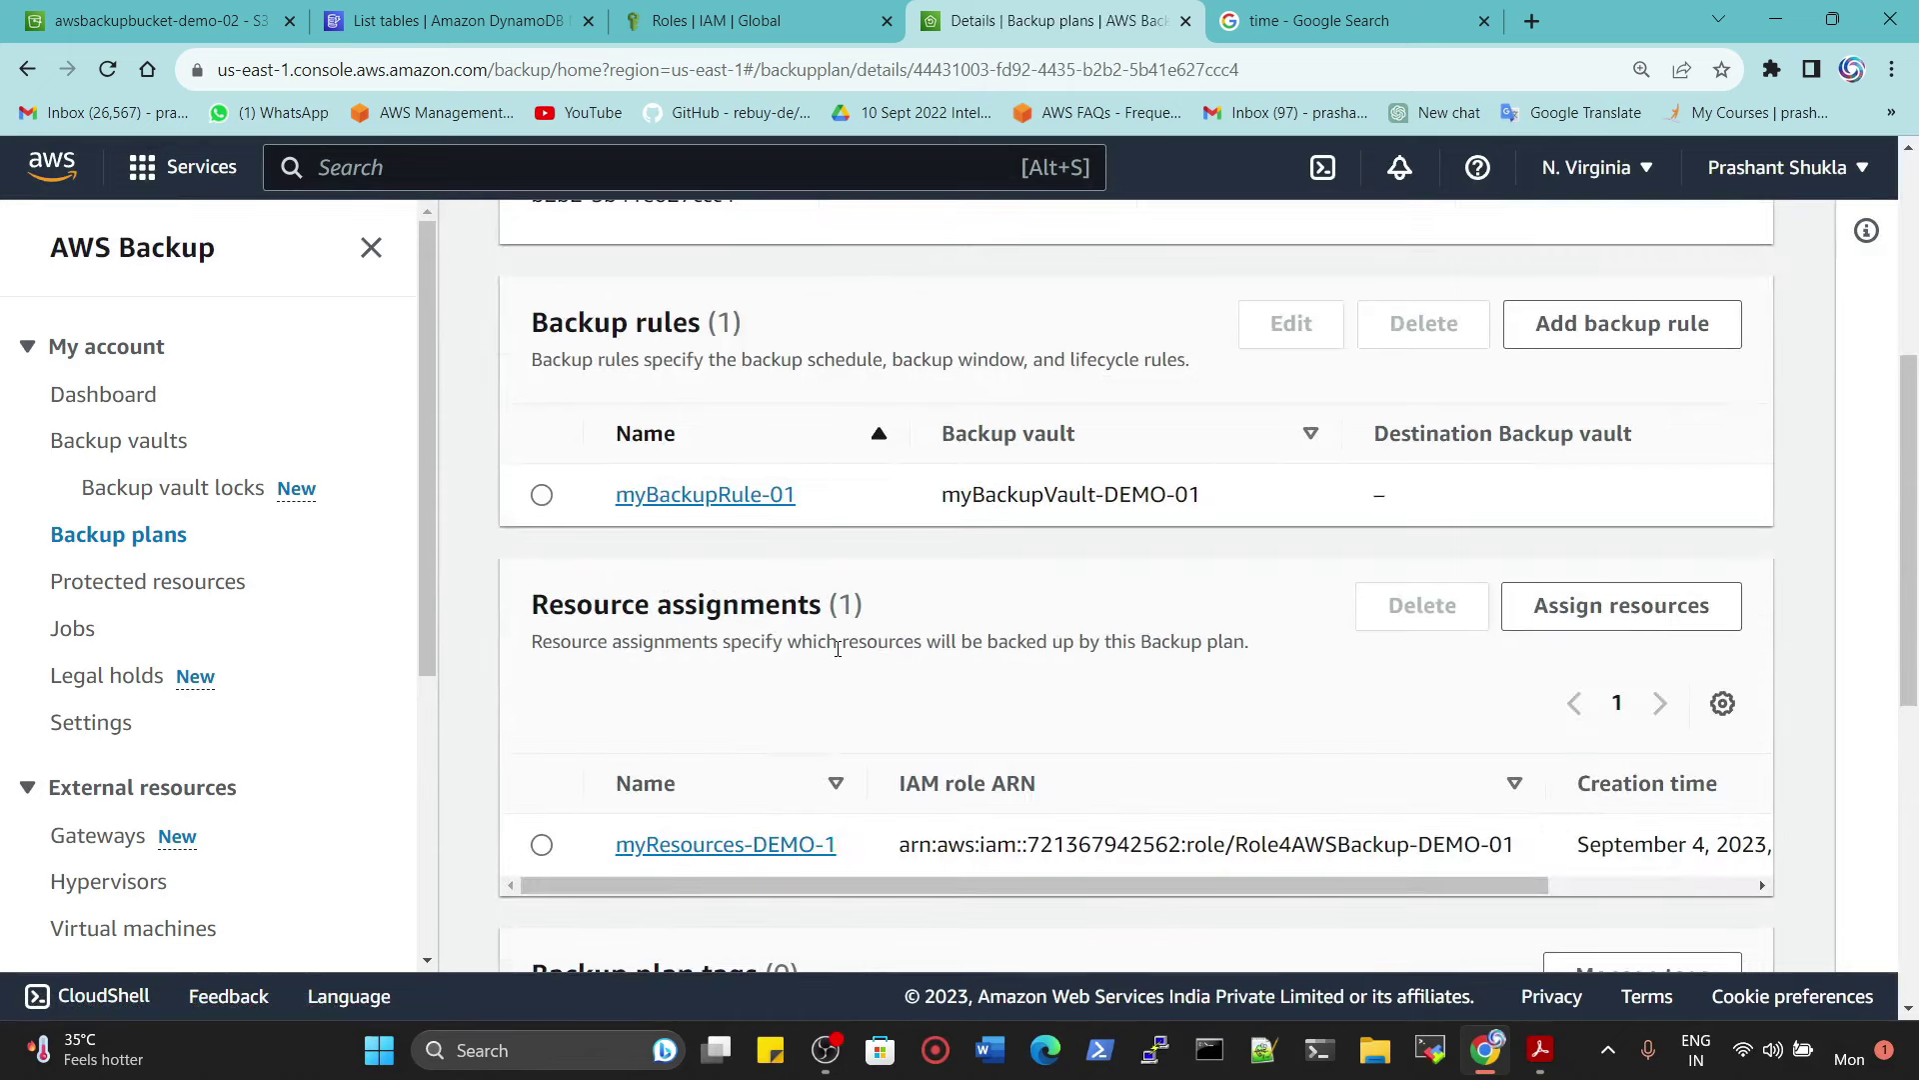
scroll(754, 636, down, 7)
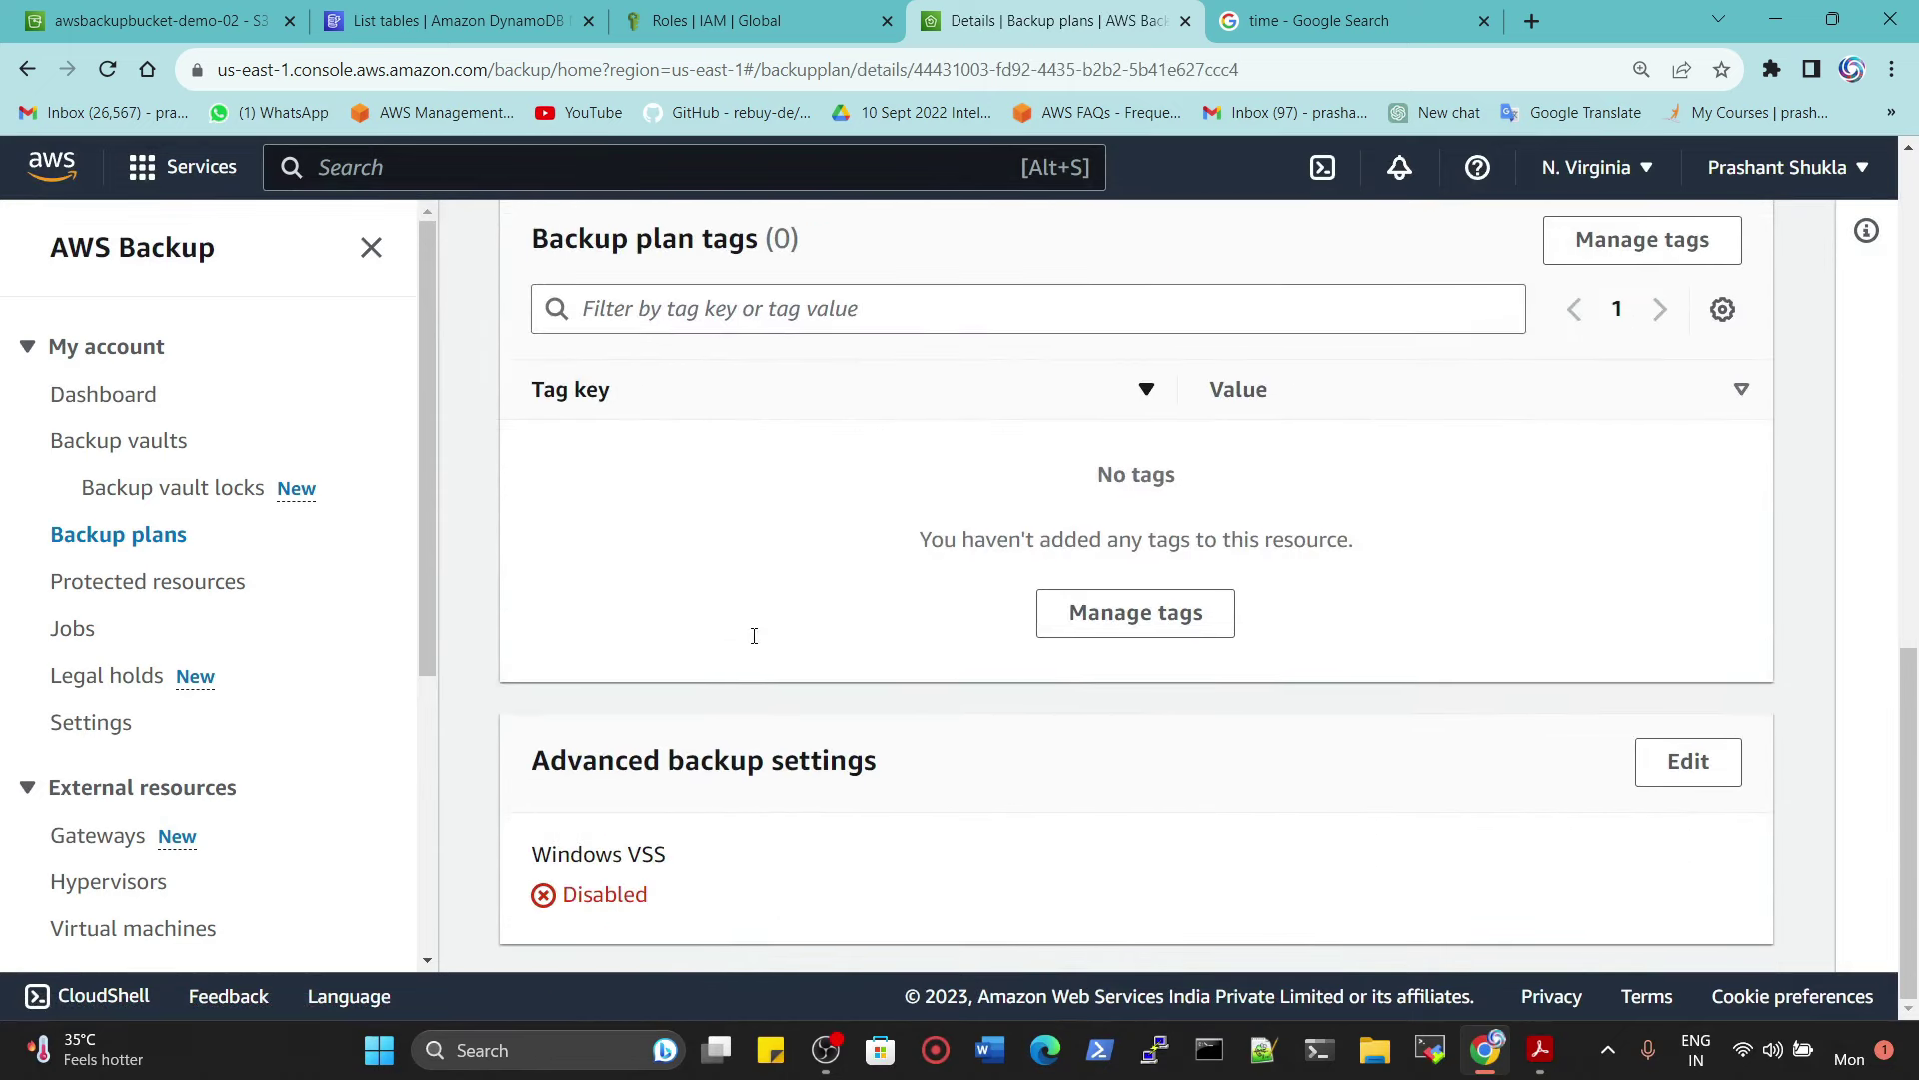
Step: Open the backup job for awsbackupbucket-demo01, review its details and open its recovery point
scroll(742, 655, up, 10)
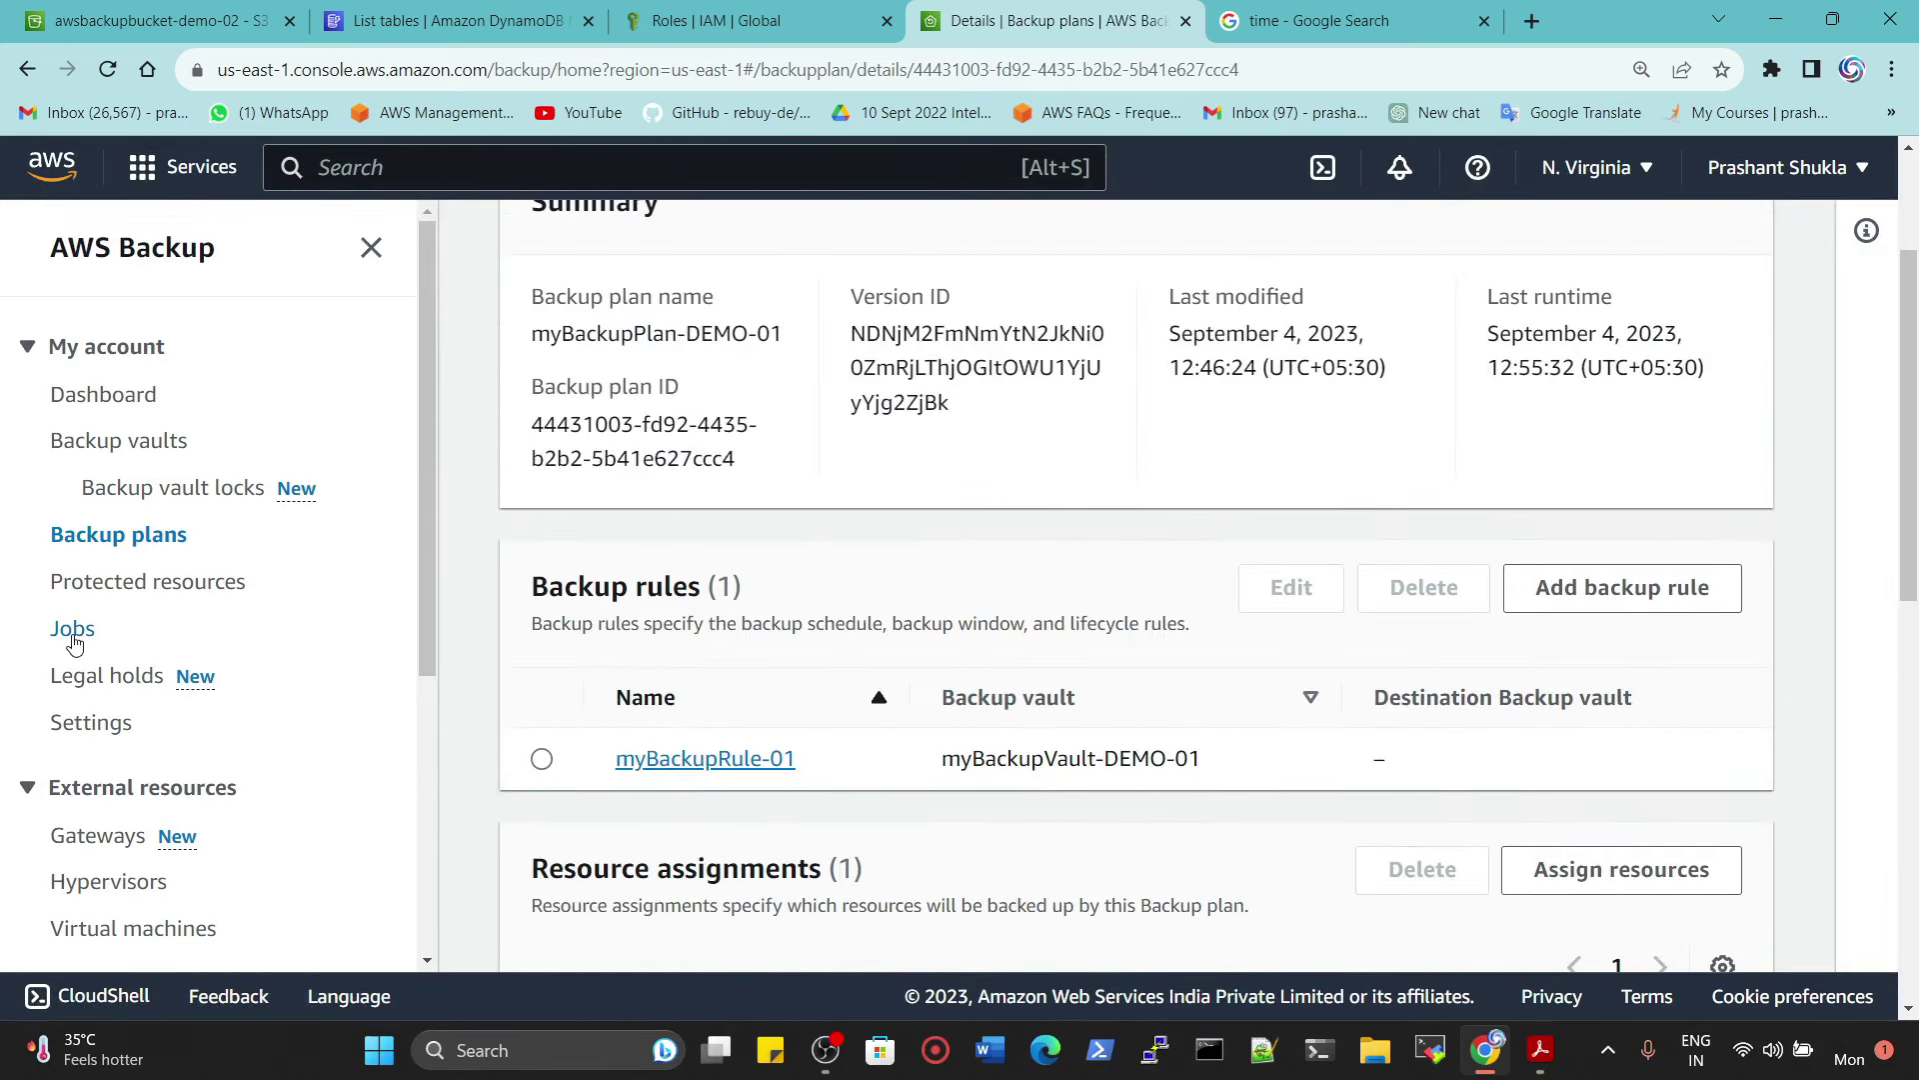
click(72, 630)
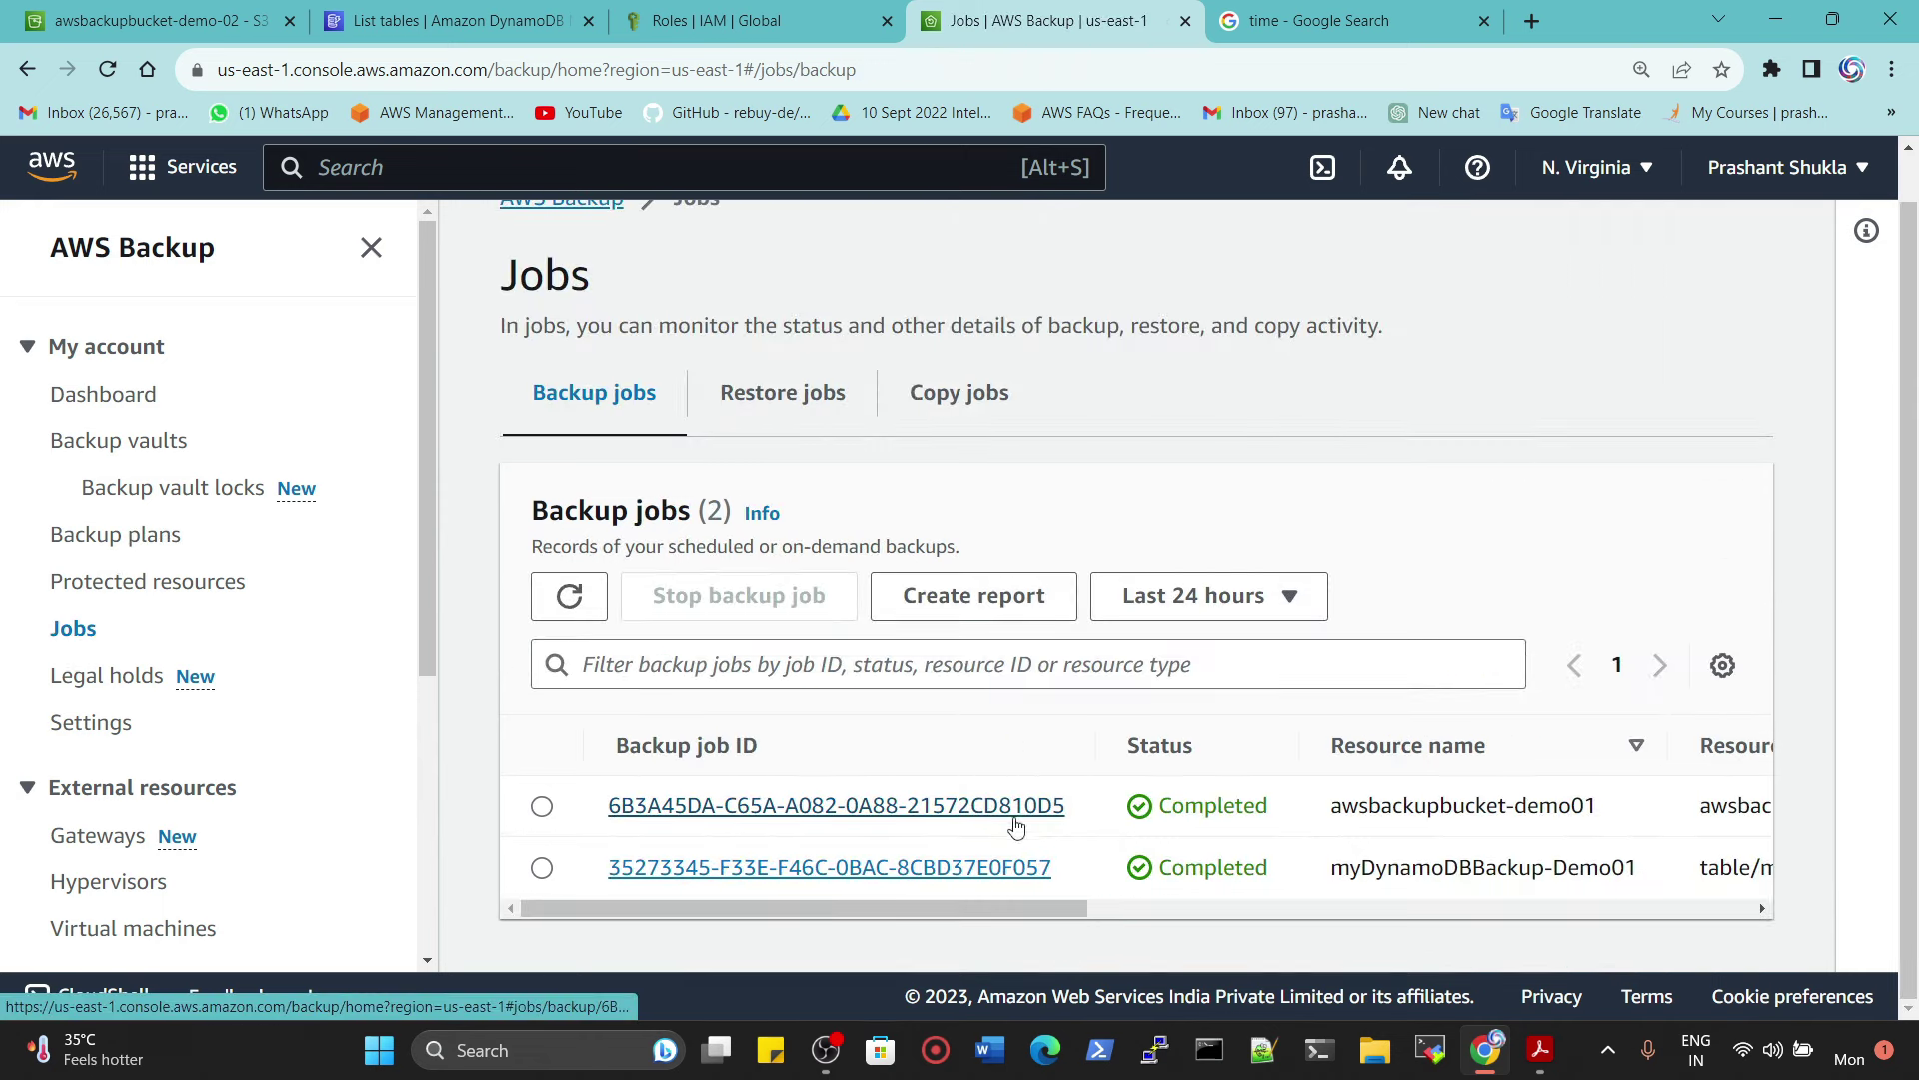
drag(988, 908, 764, 803)
click(764, 802)
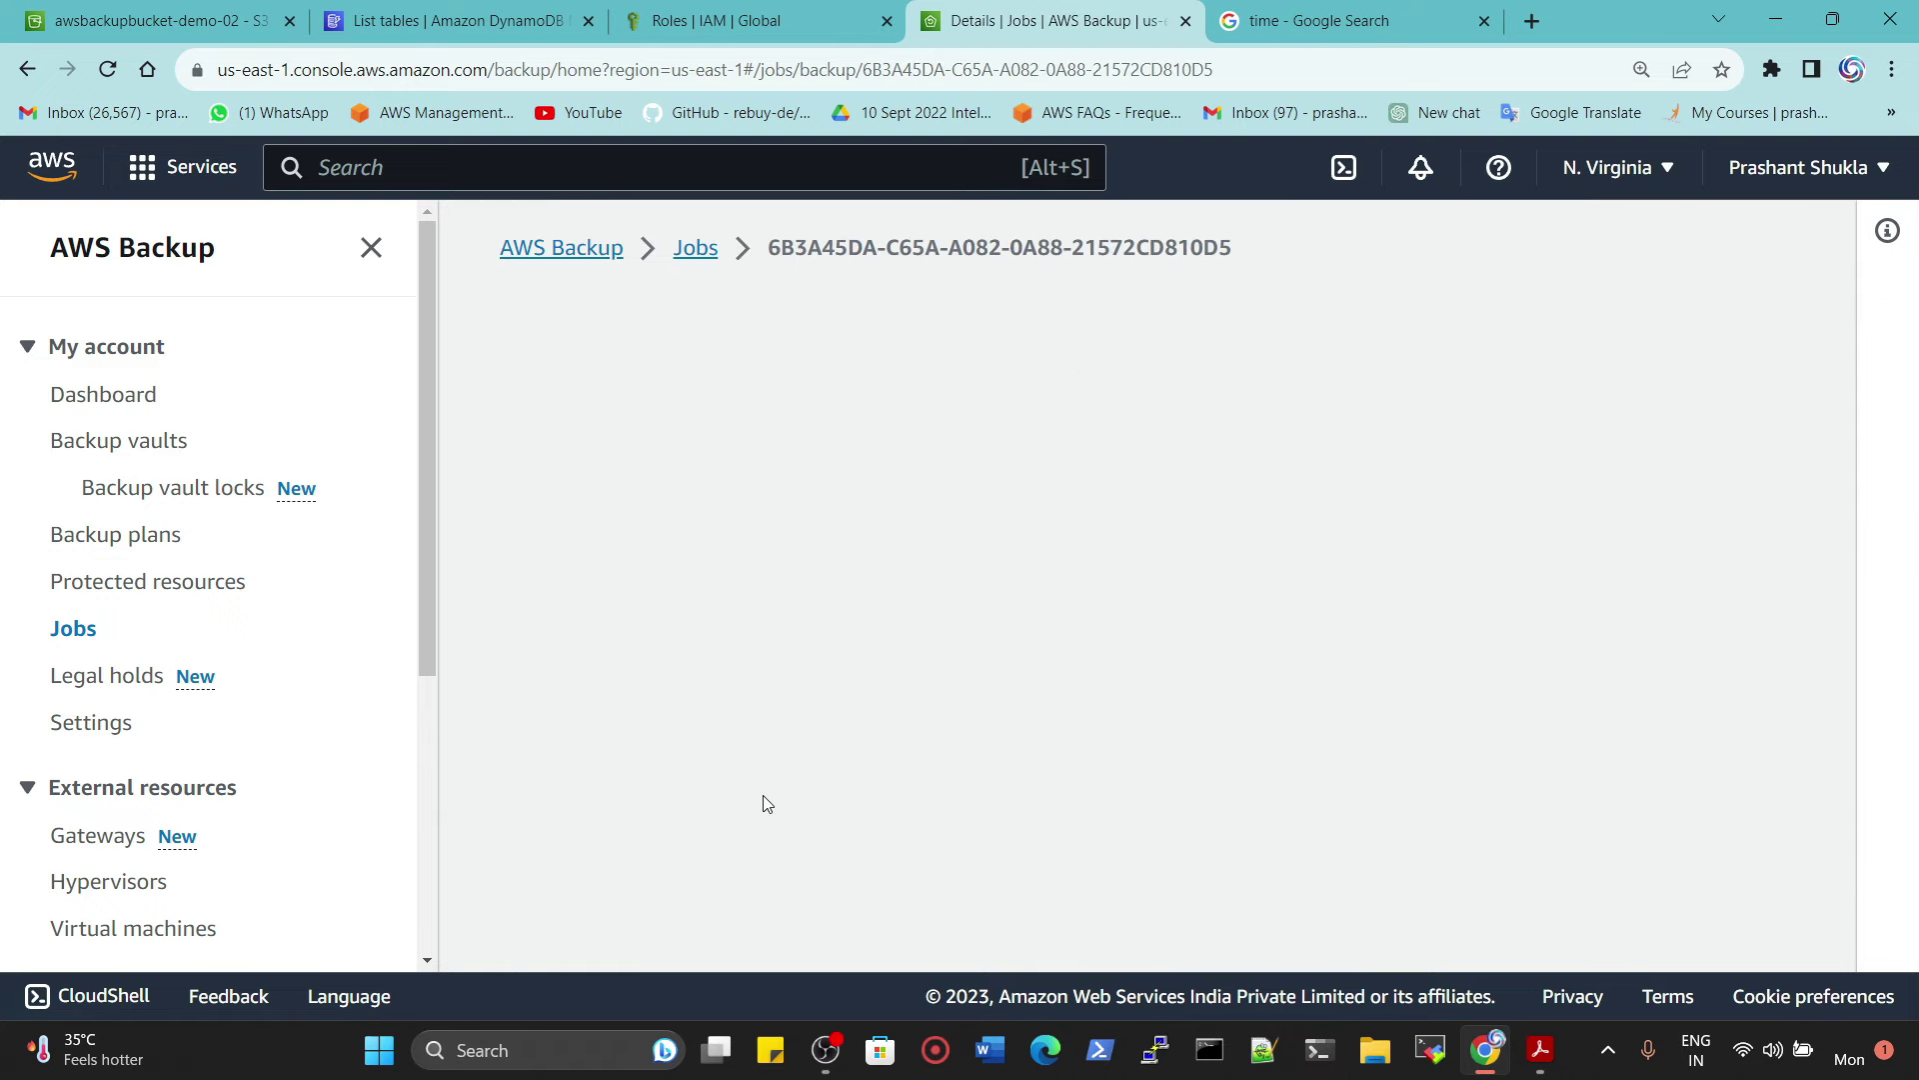
scroll(854, 612, down, 3)
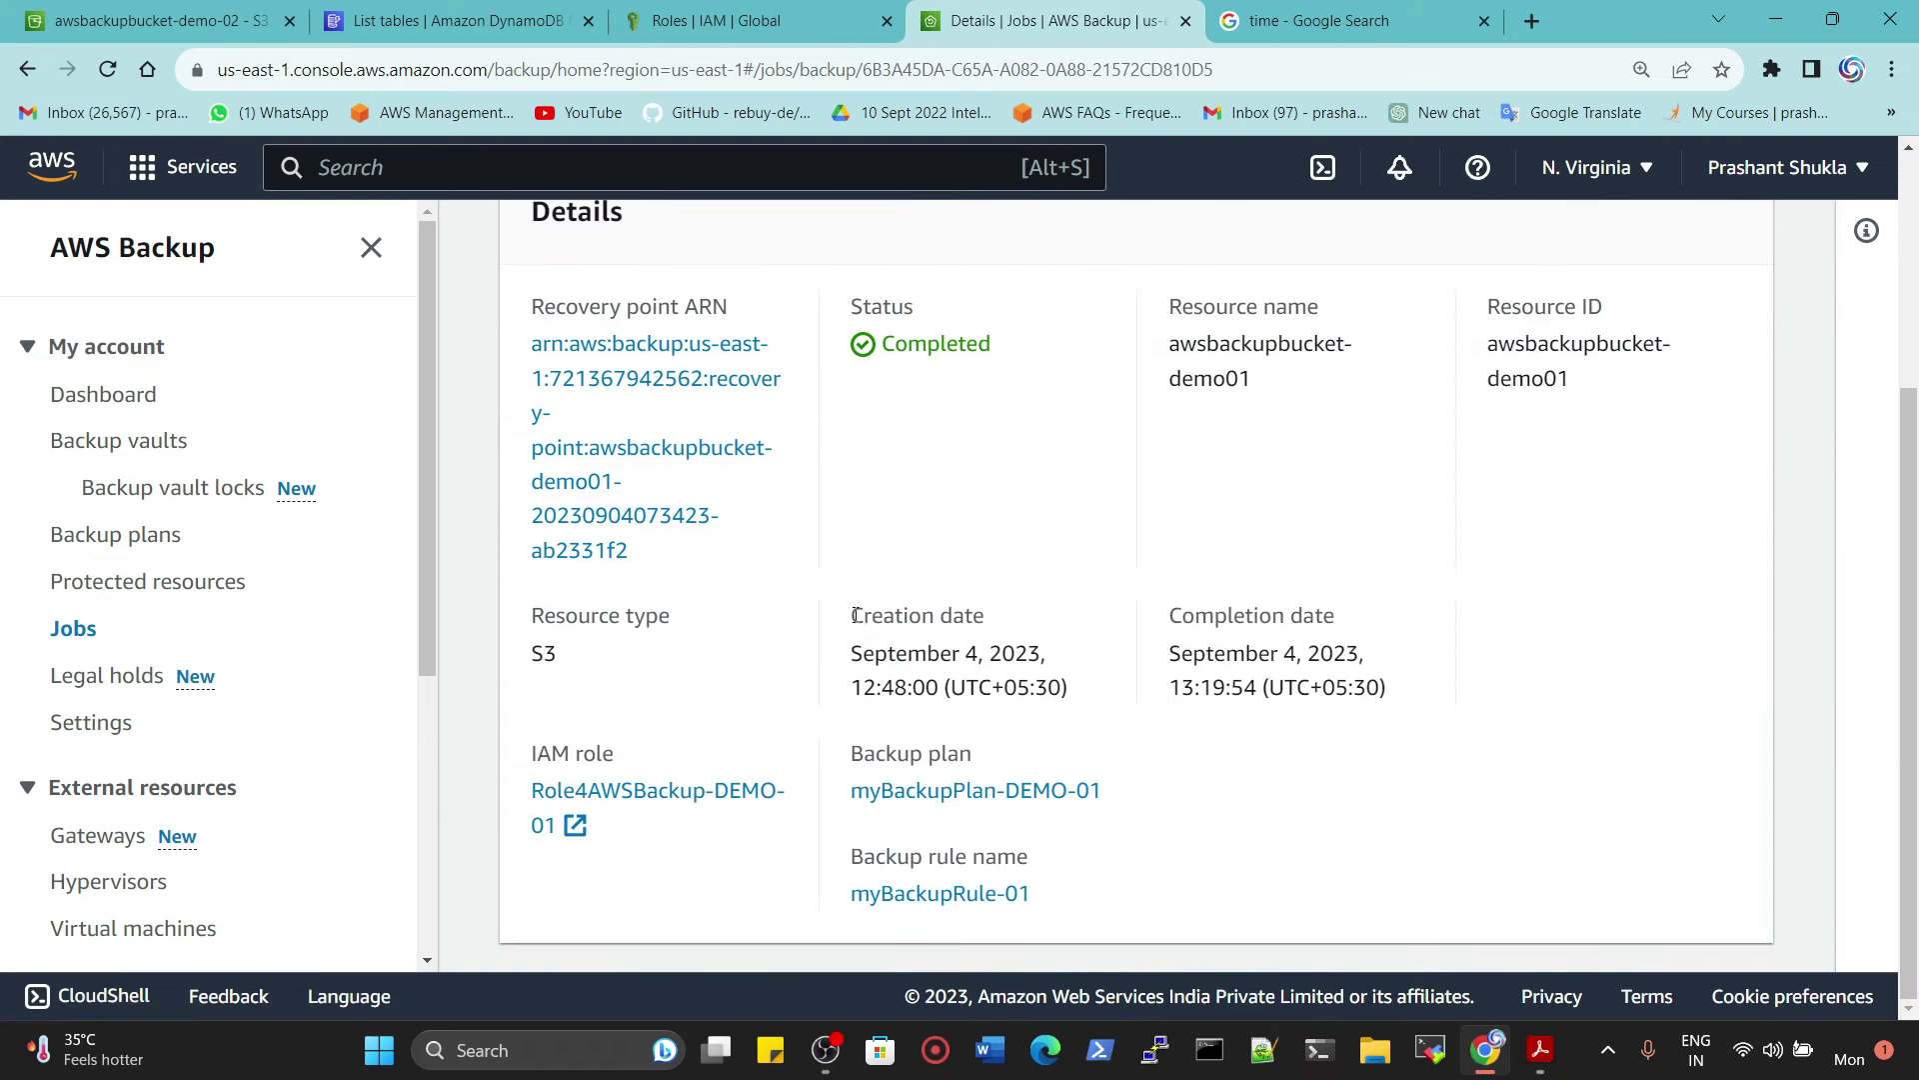
click(673, 345)
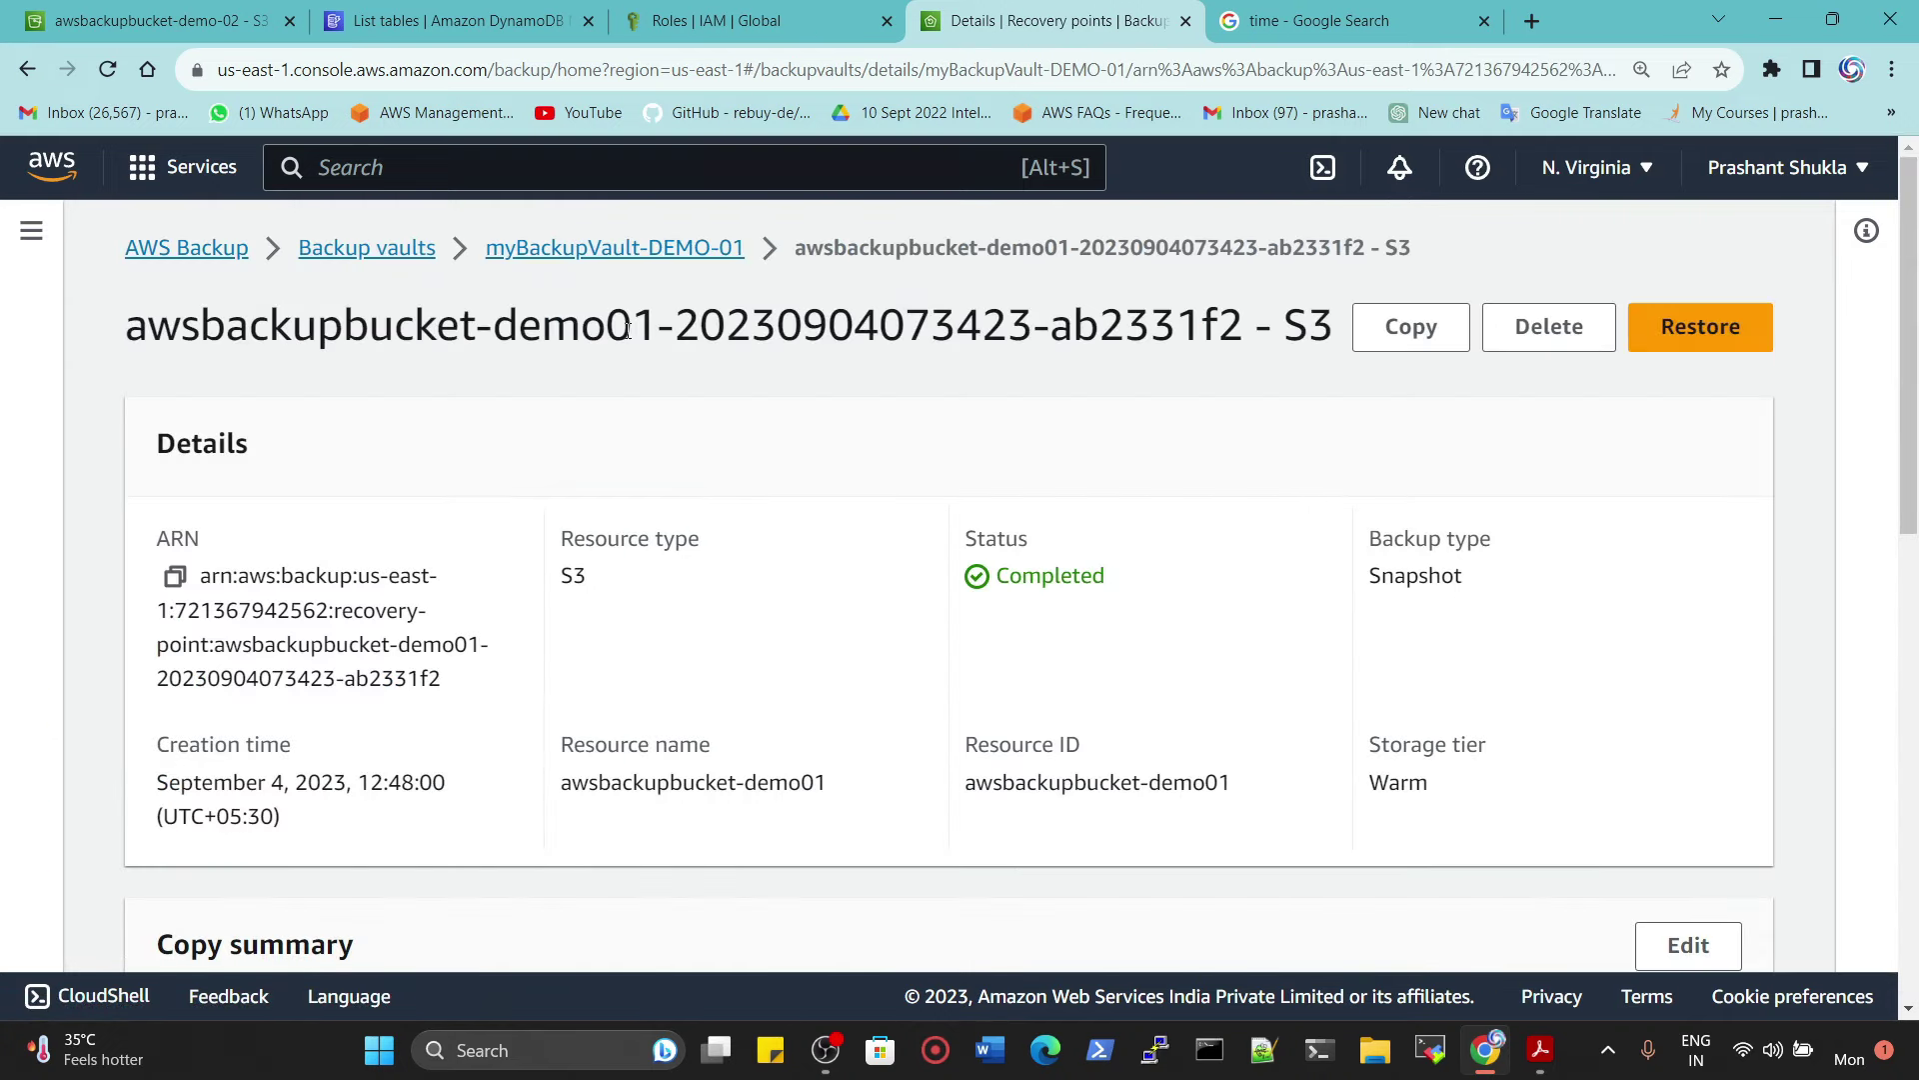
Step: Review the restore settings for the S3 recovery point, including restore type, destination, encryption and role, without starting the restore
click(1727, 341)
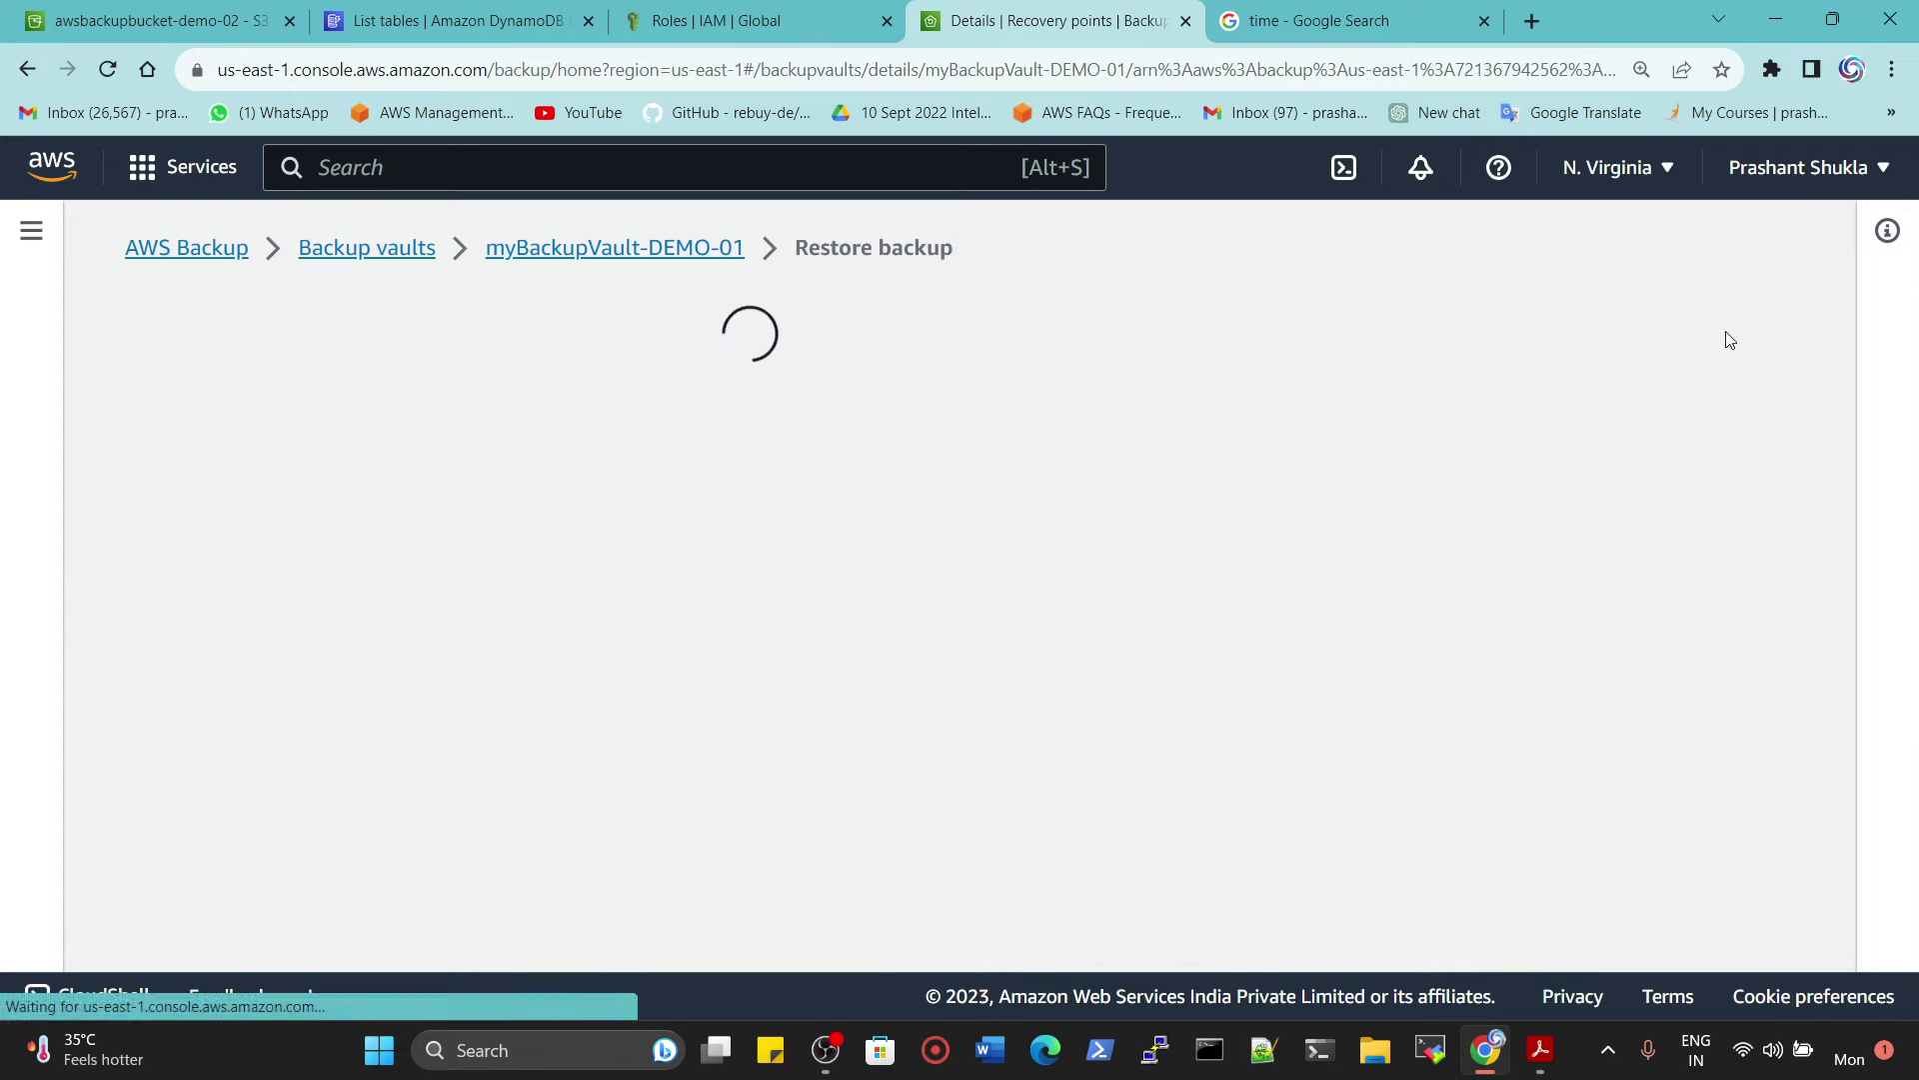
scroll(461, 529, down, 5)
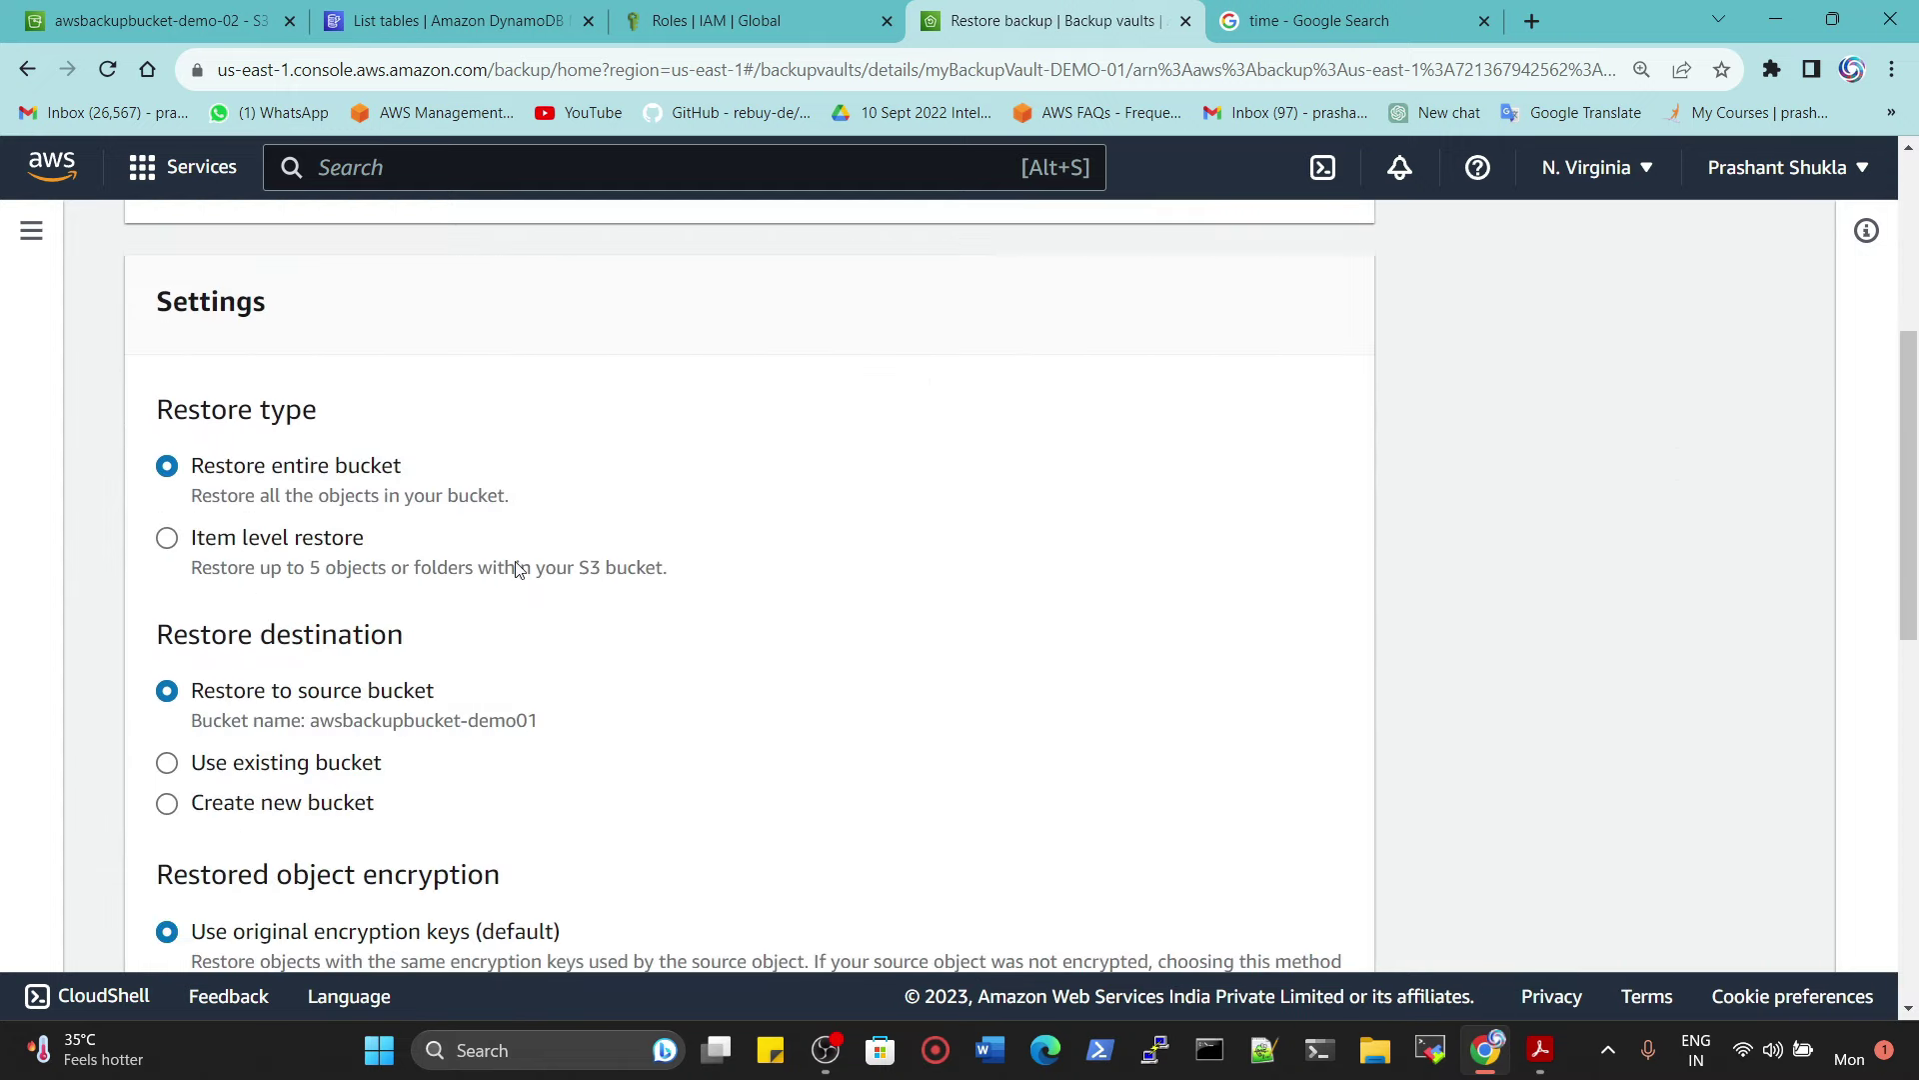
scroll(451, 493, down, 8)
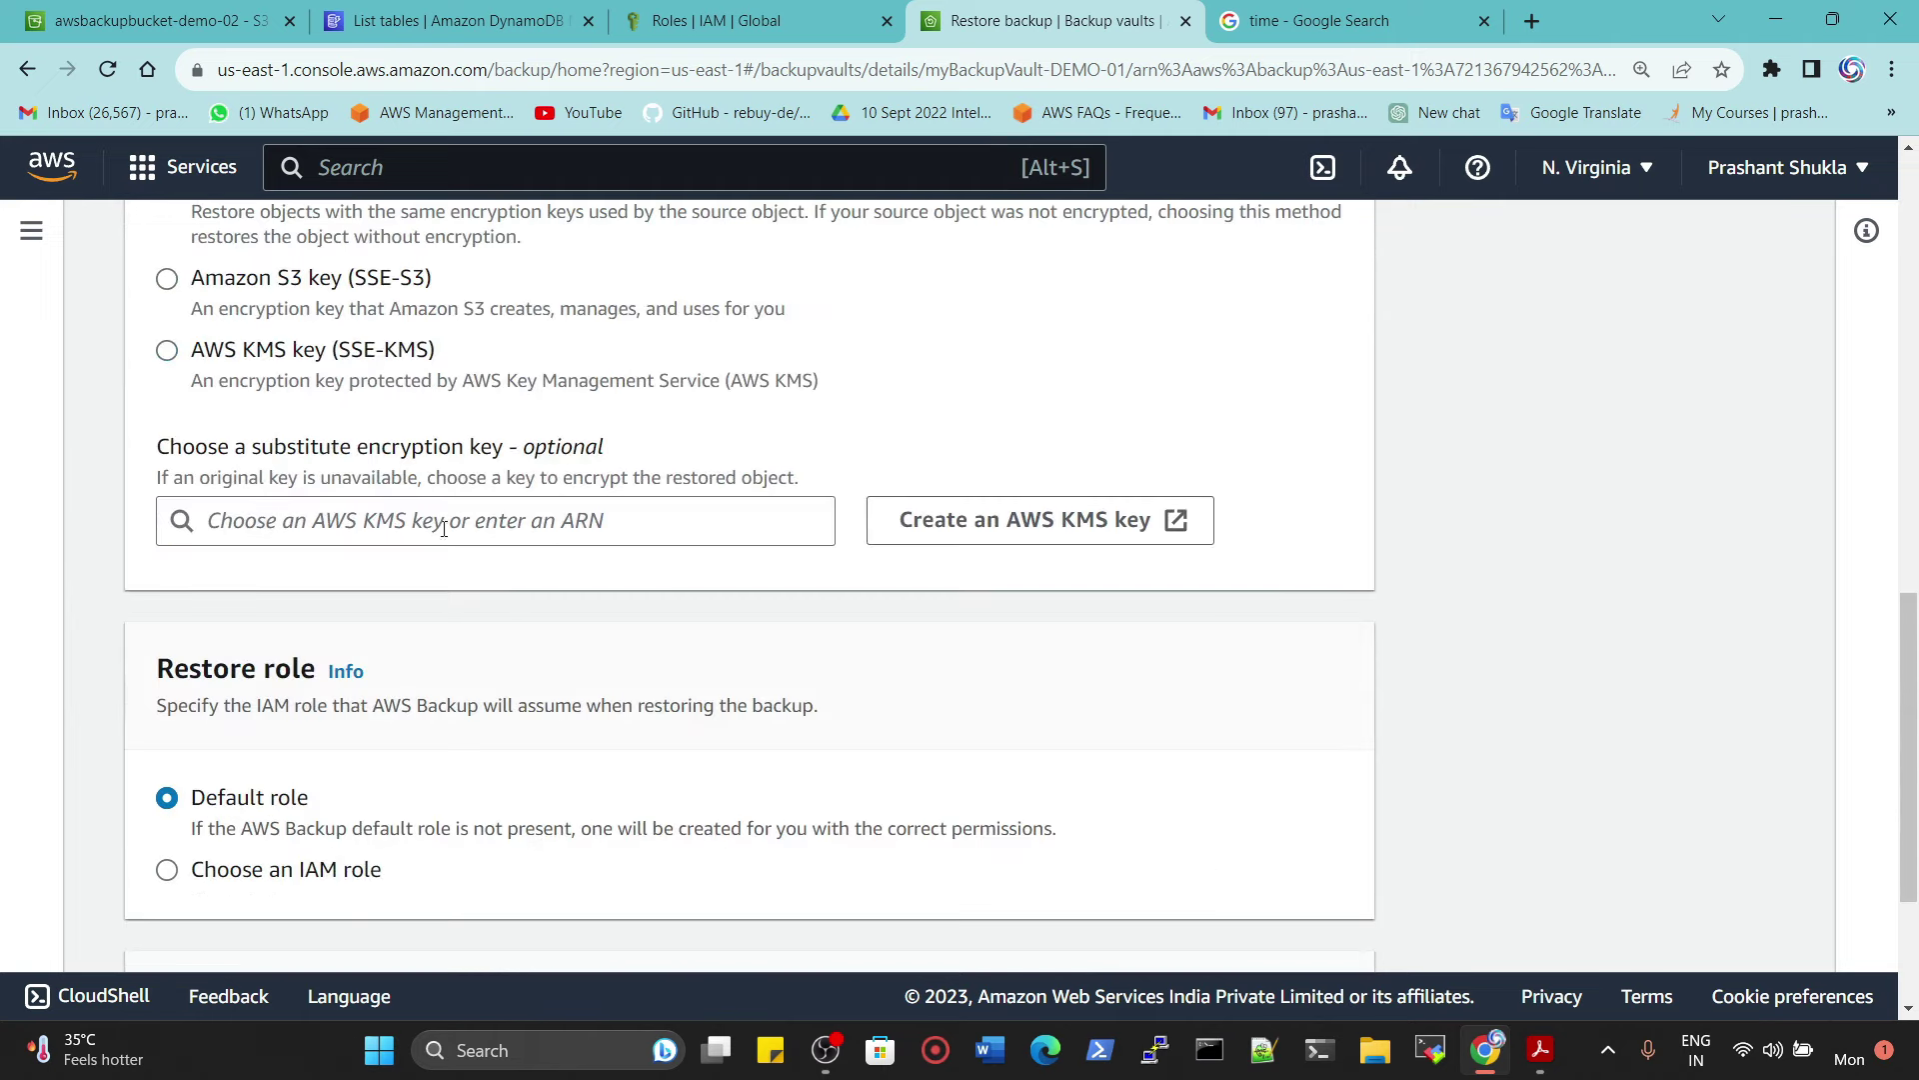
scroll(519, 560, down, 2)
scroll(575, 628, down, 1)
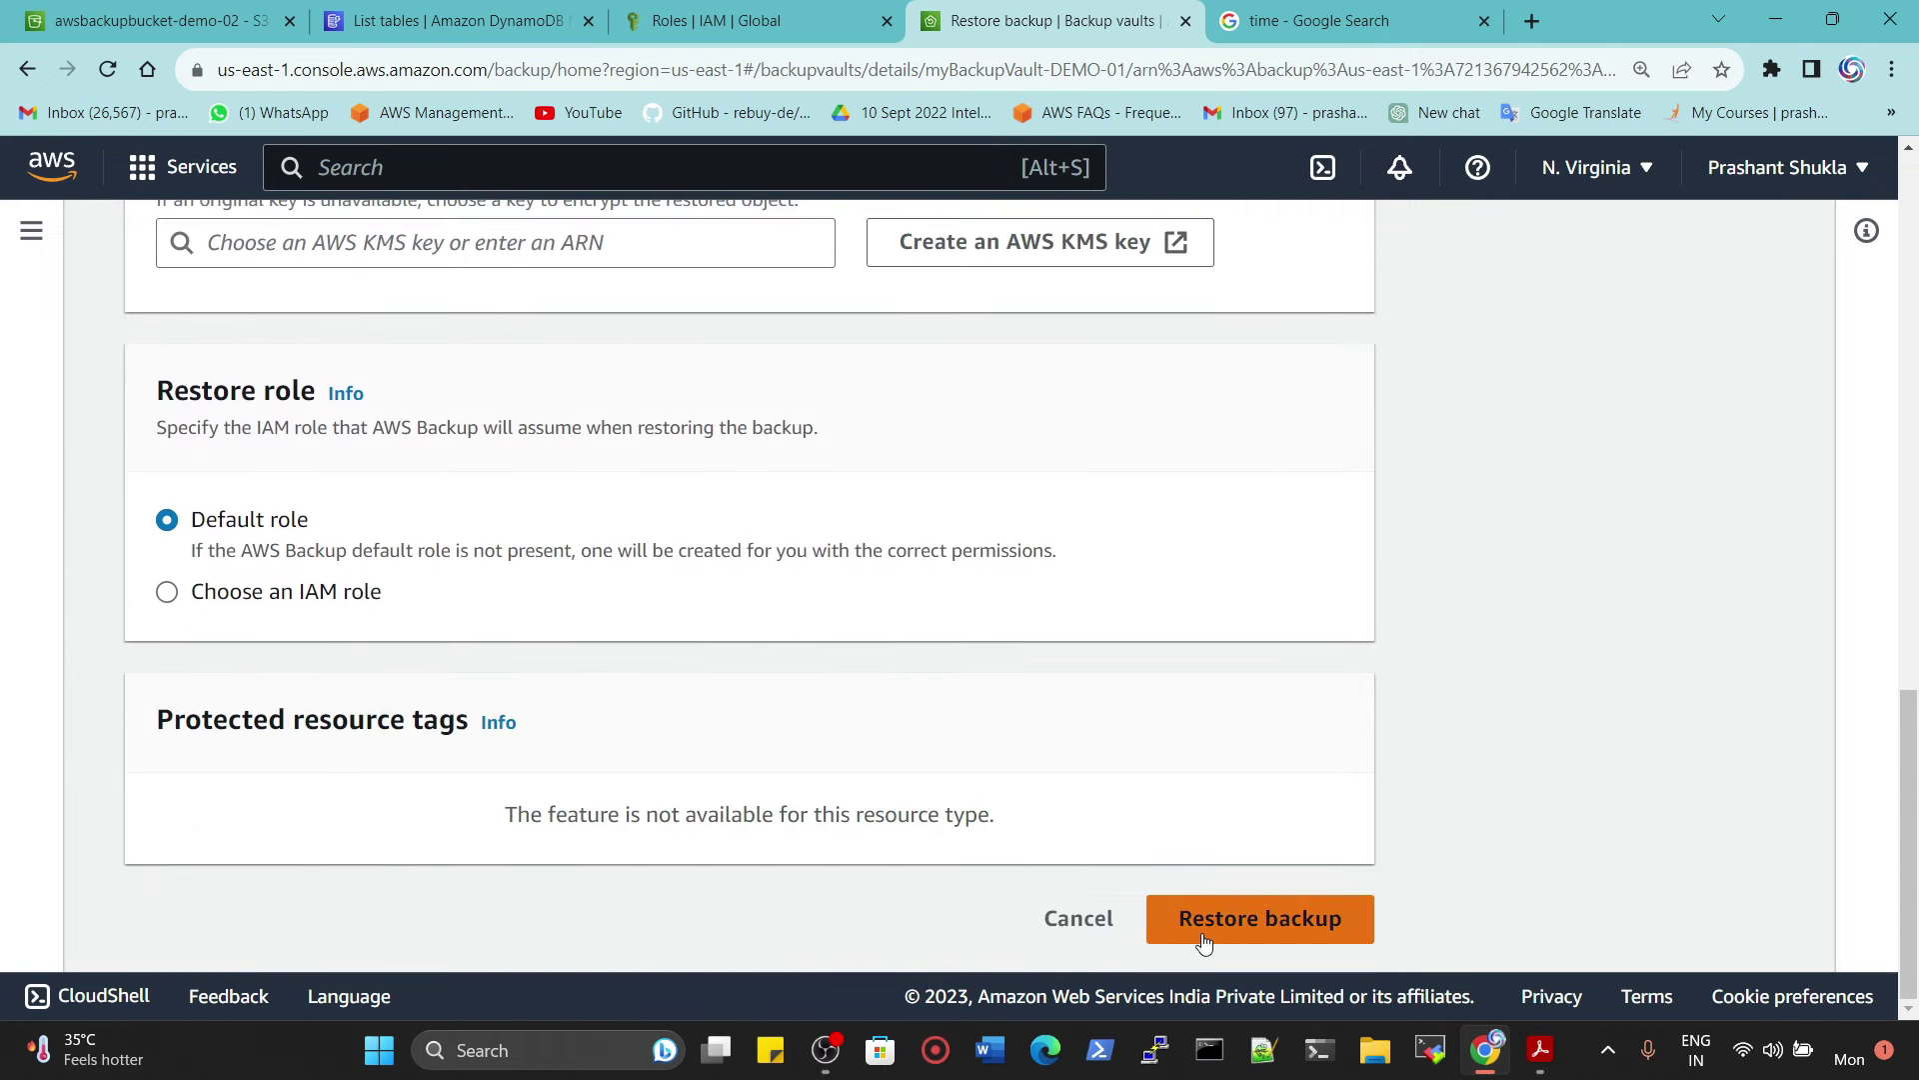
click(1079, 920)
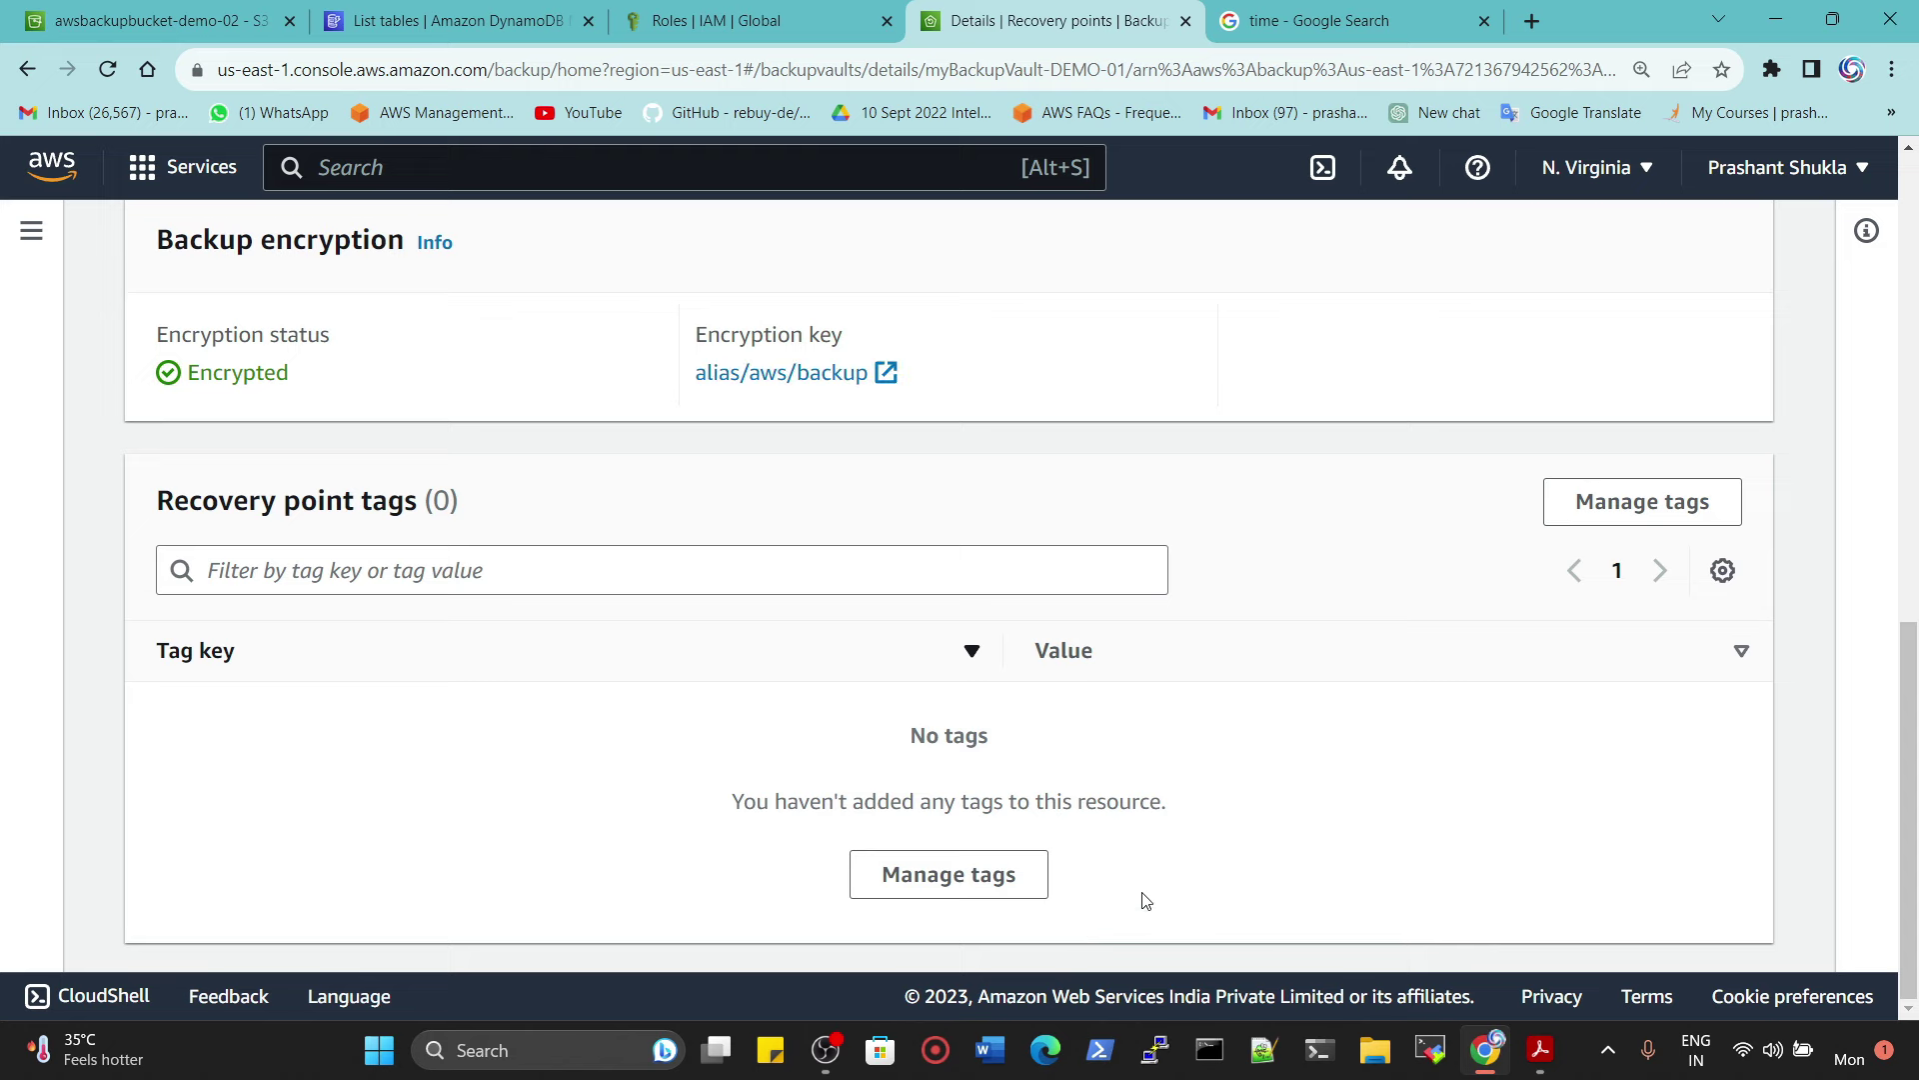
Step: Return to the myBackupVault-DEMO-01 vault and open its DynamoDB recovery point
scroll(1134, 906, up, 10)
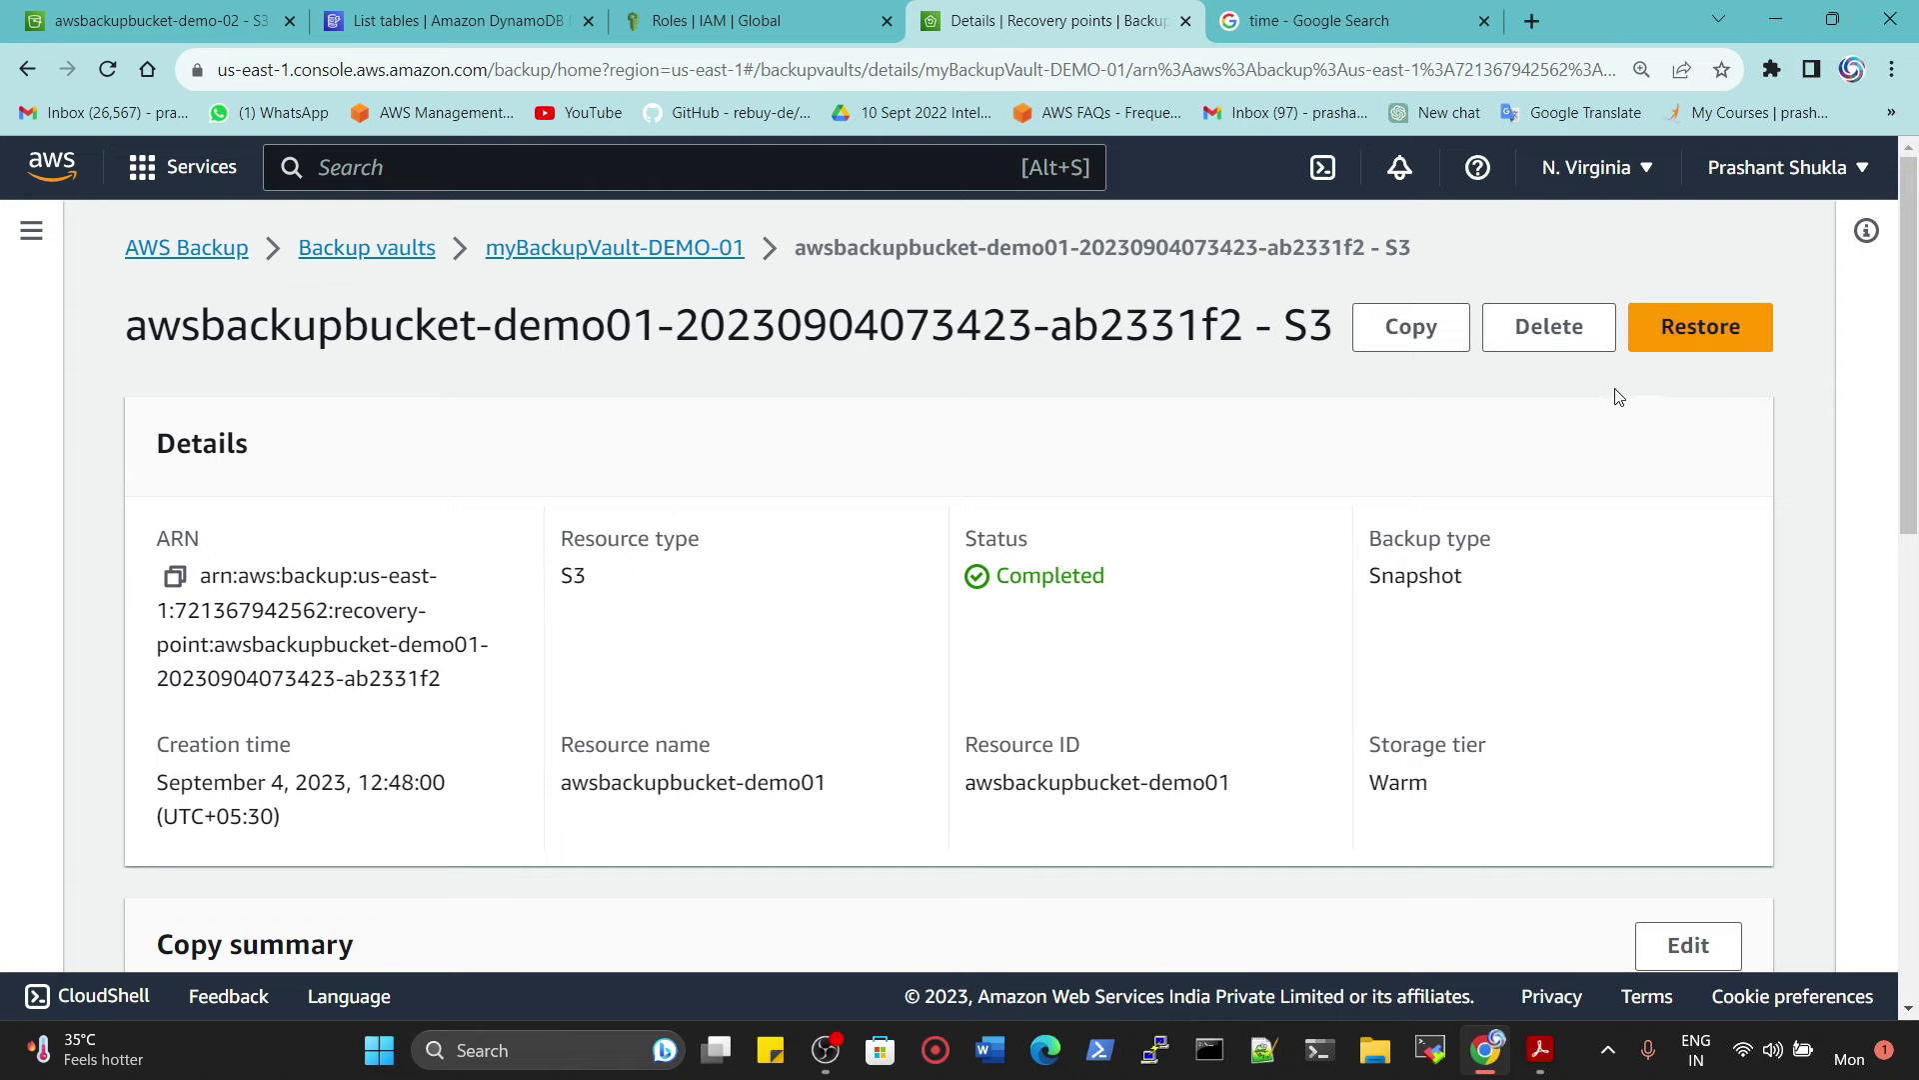
click(520, 249)
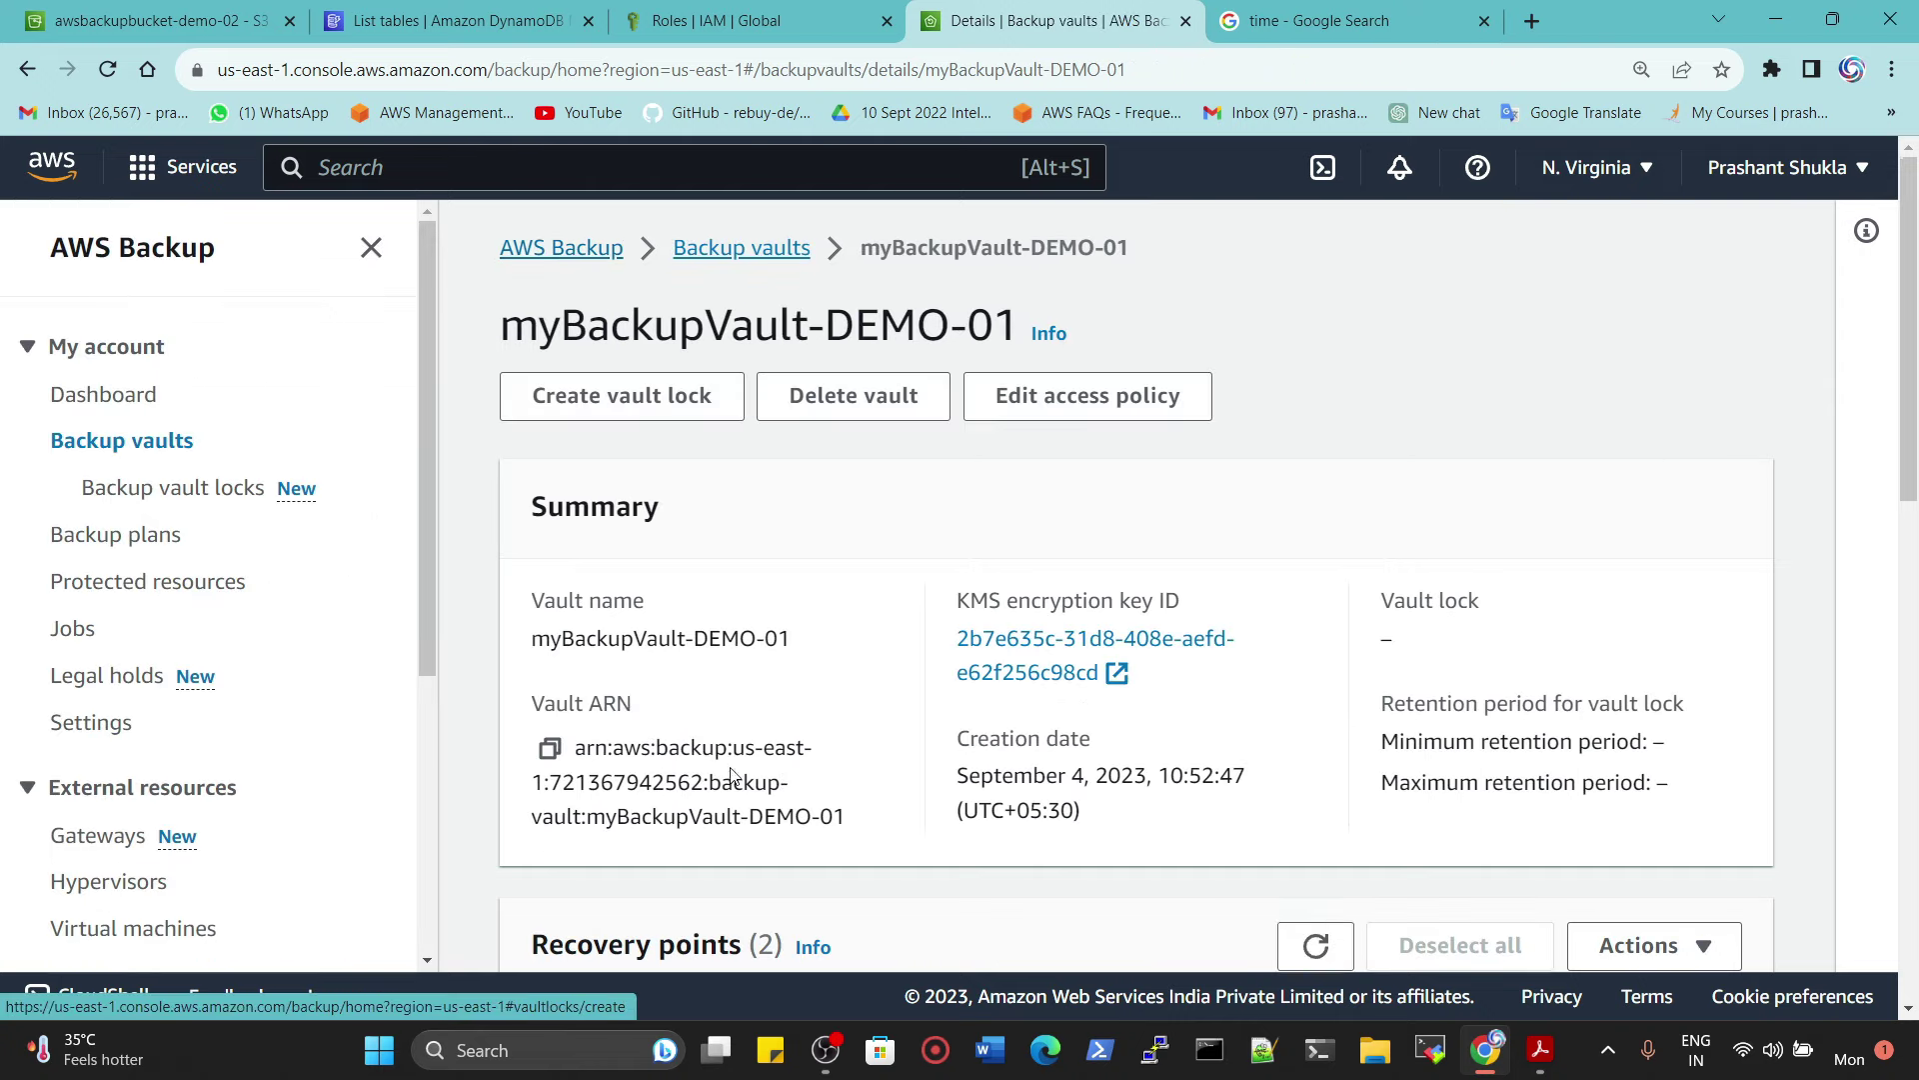
scroll(731, 775, down, 5)
drag(848, 758, 930, 760)
click(633, 712)
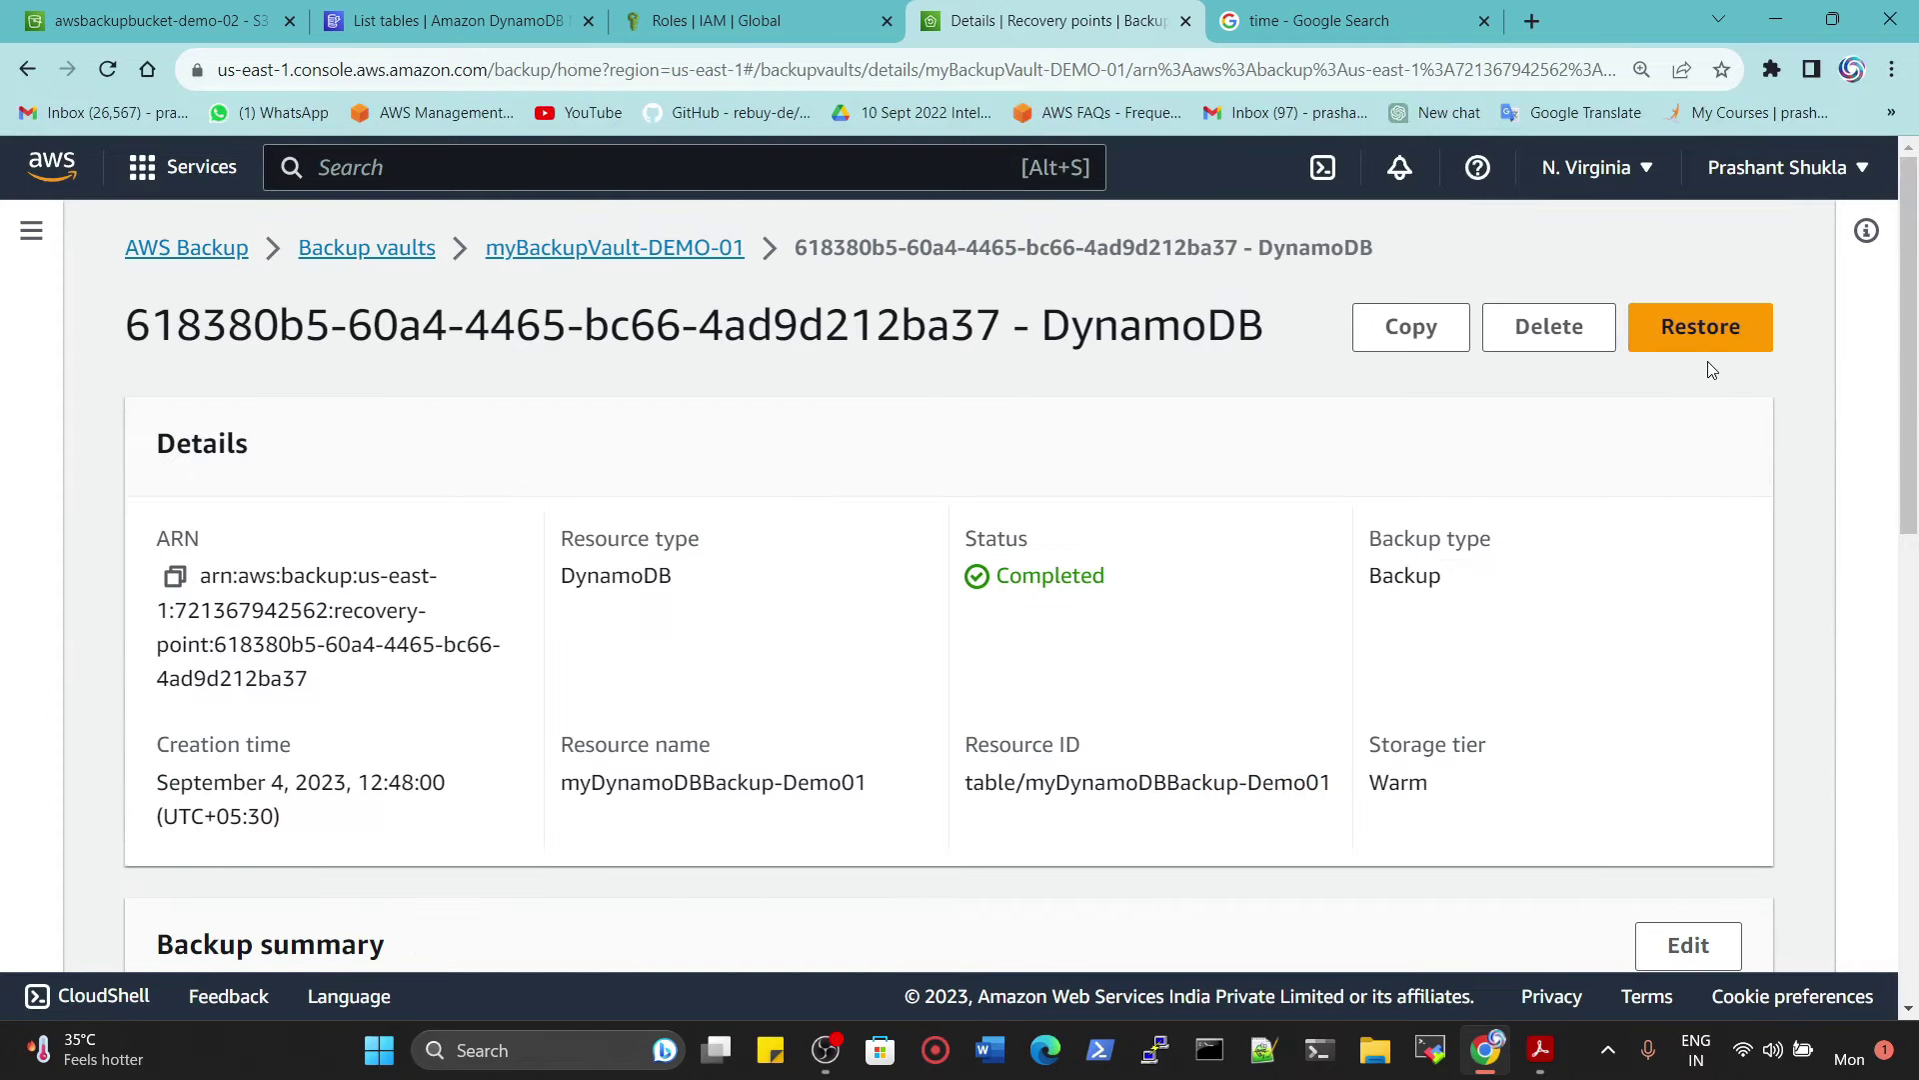
Step: Go to the list of backup vaults and compare the recovery points of myBackupVault-DEMO-01 and myBackupVault-DEMO-02
click(187, 248)
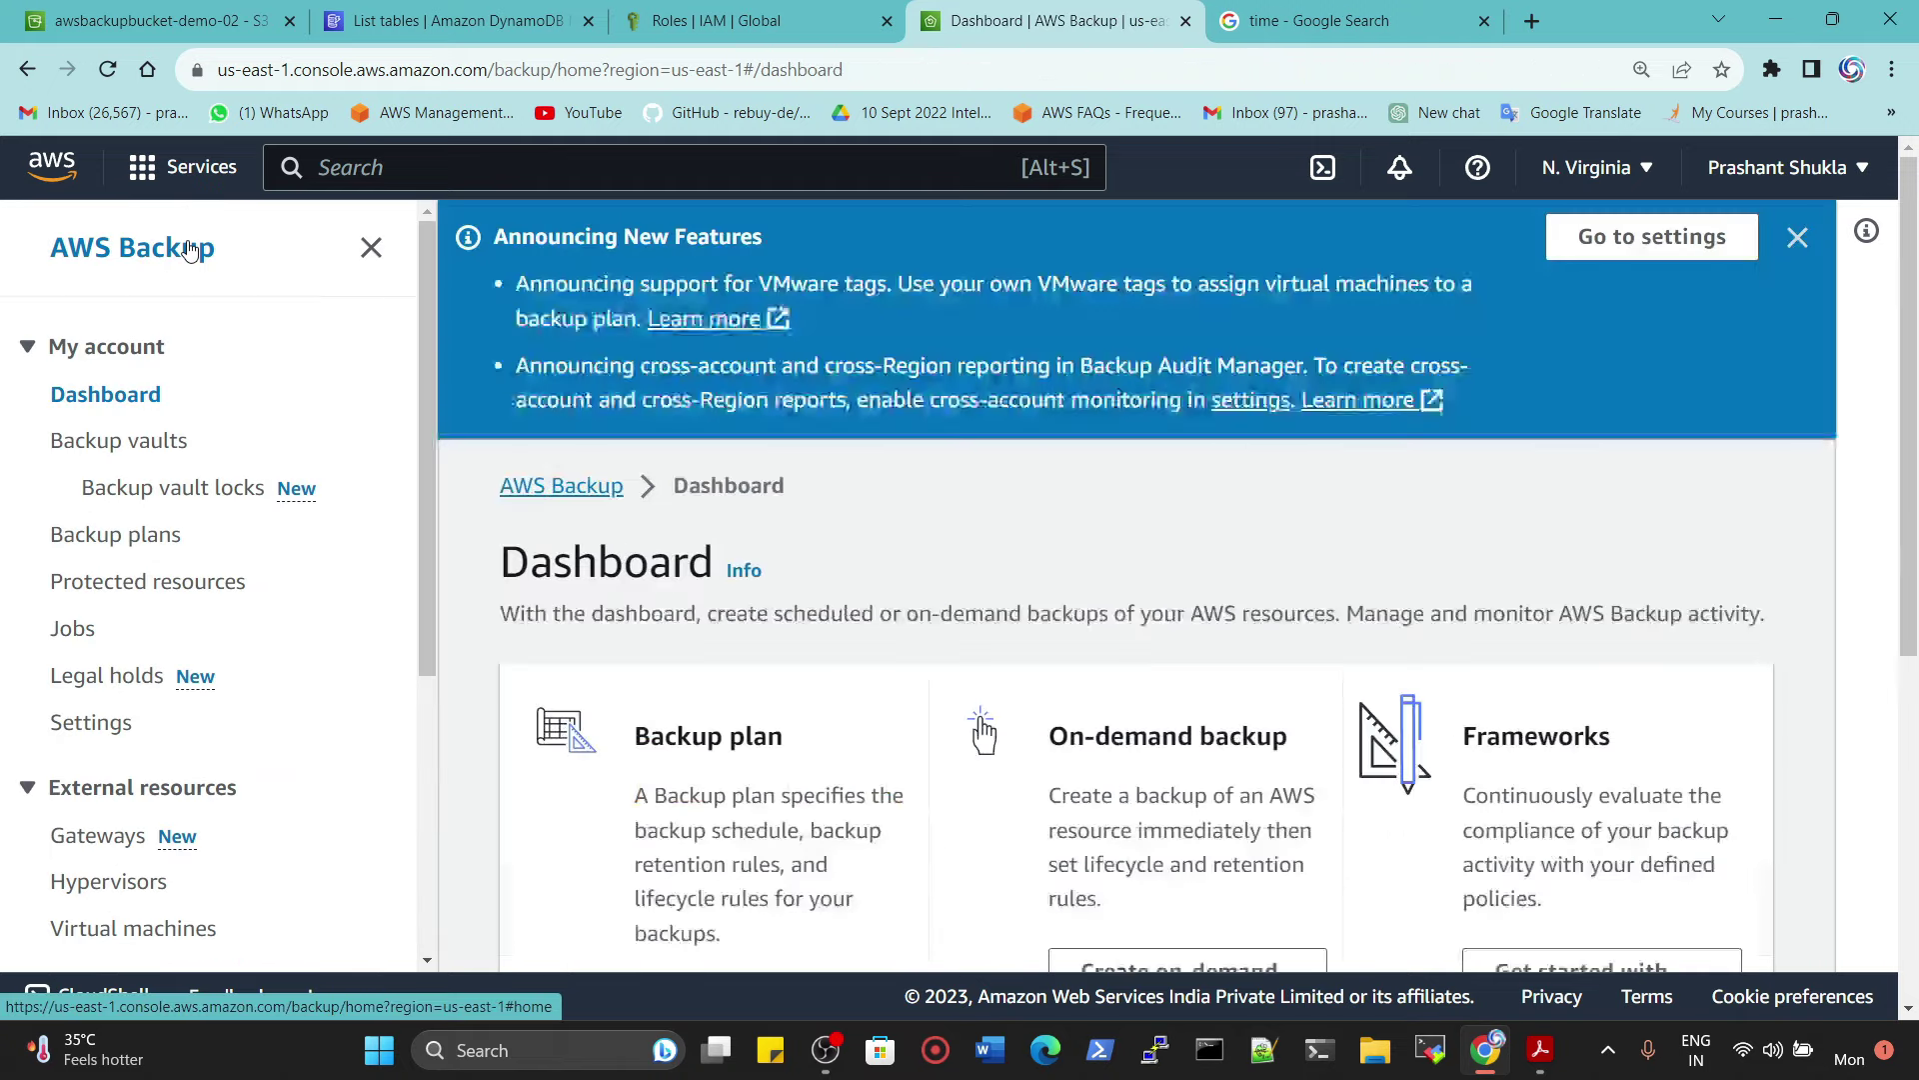
click(113, 443)
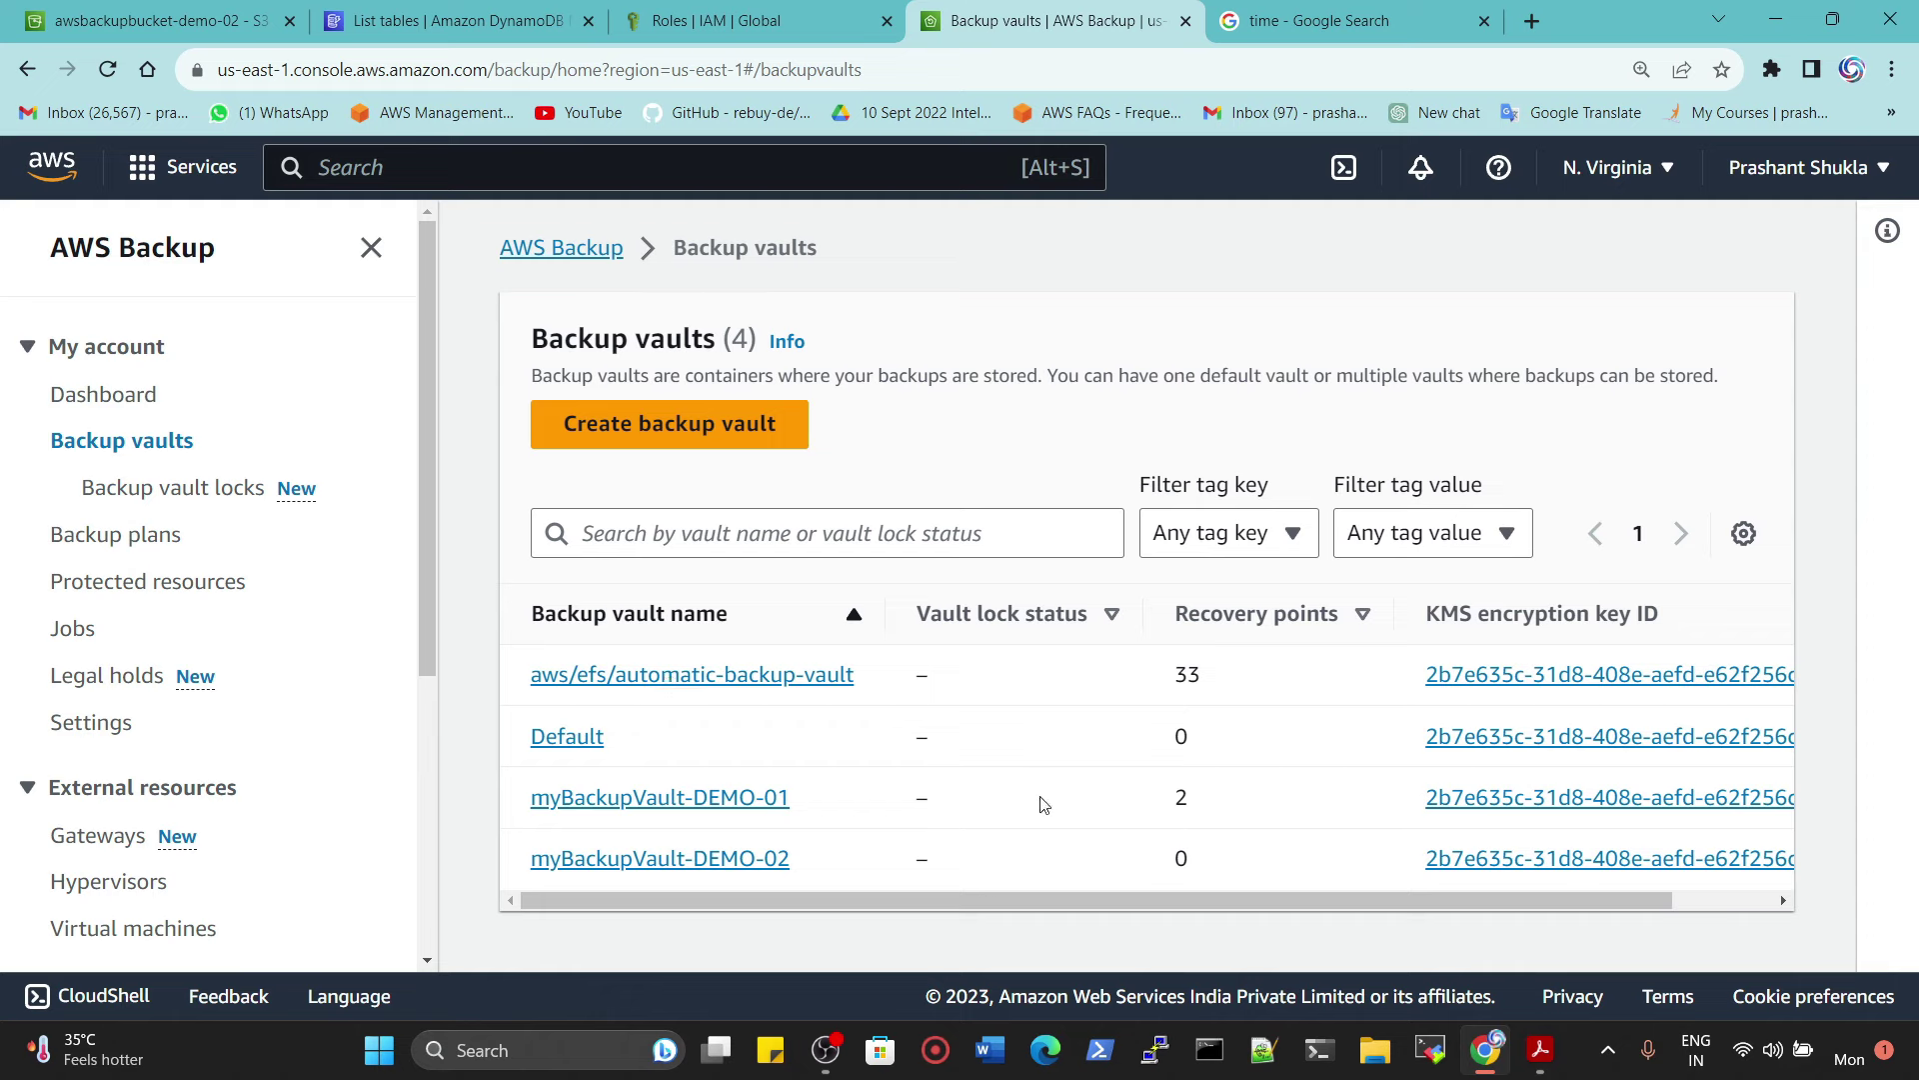
drag(977, 898, 1006, 900)
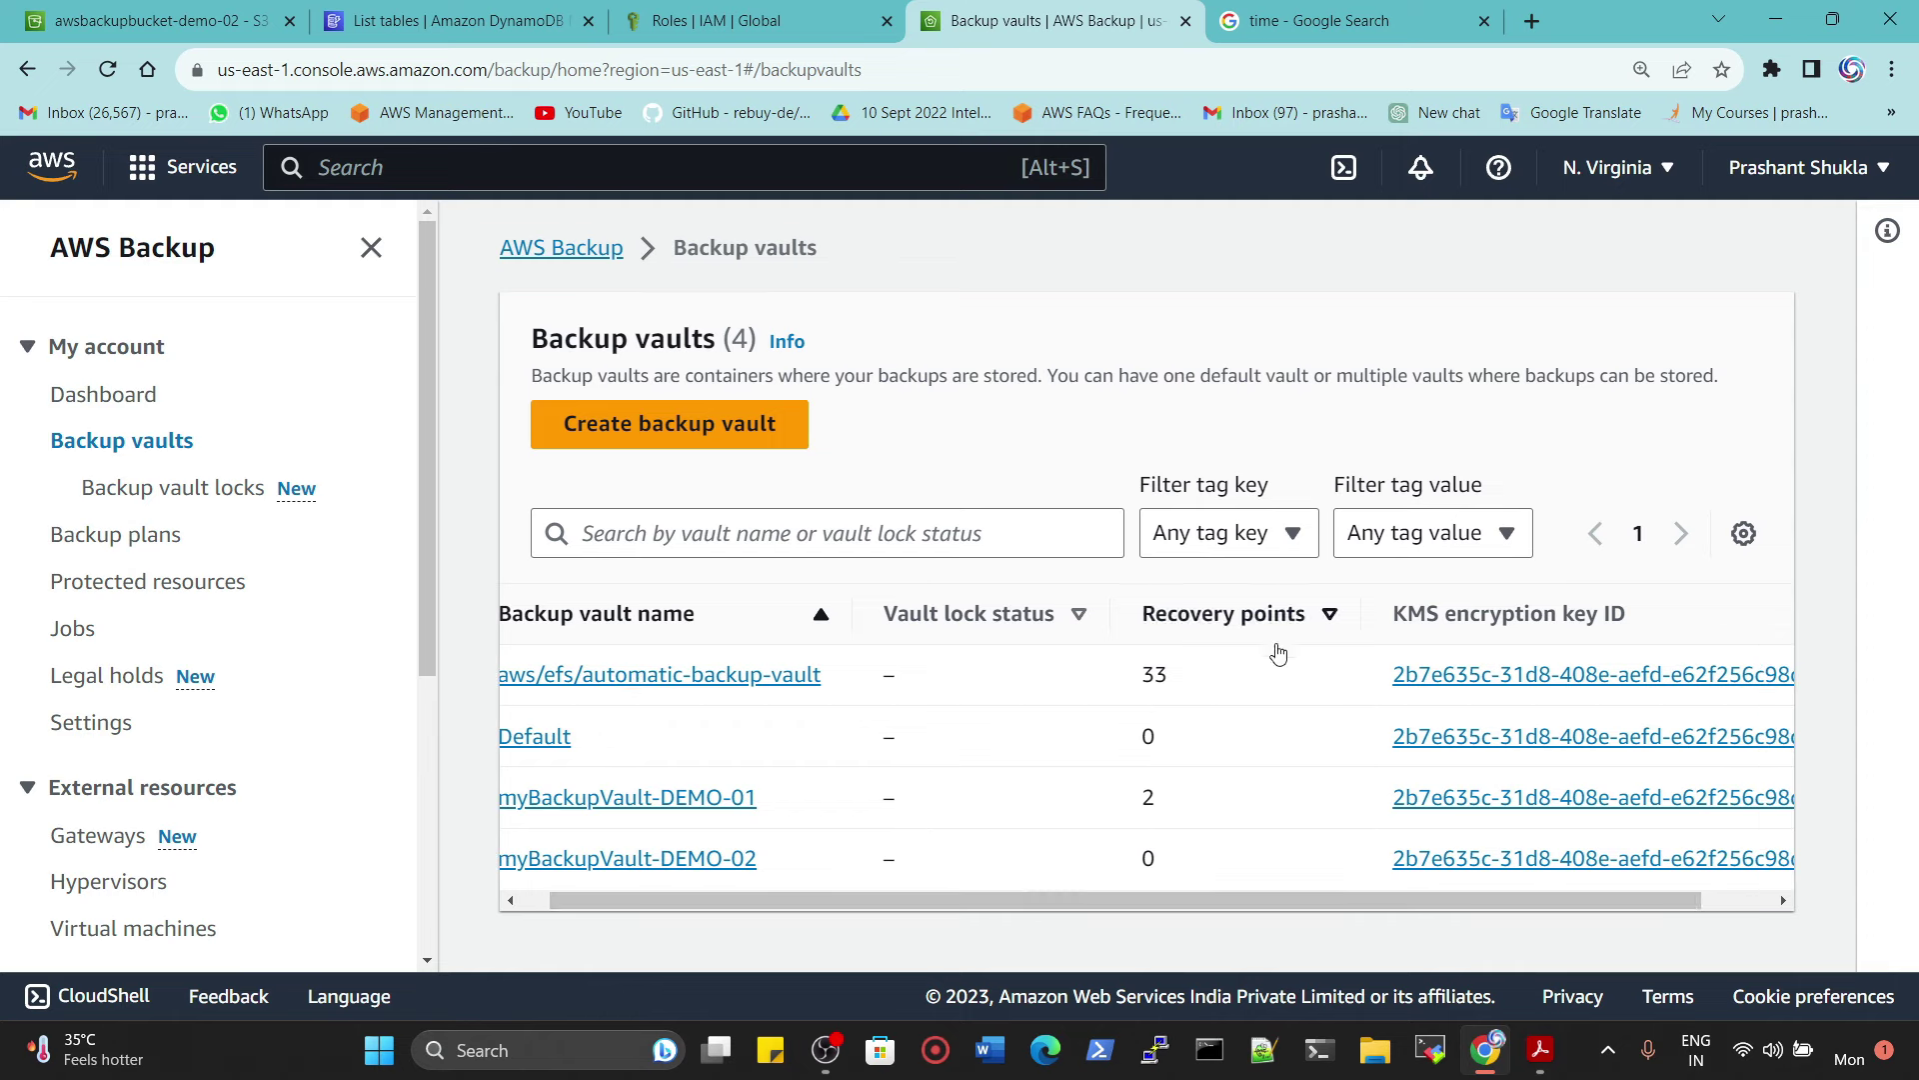
drag(1159, 811, 1142, 863)
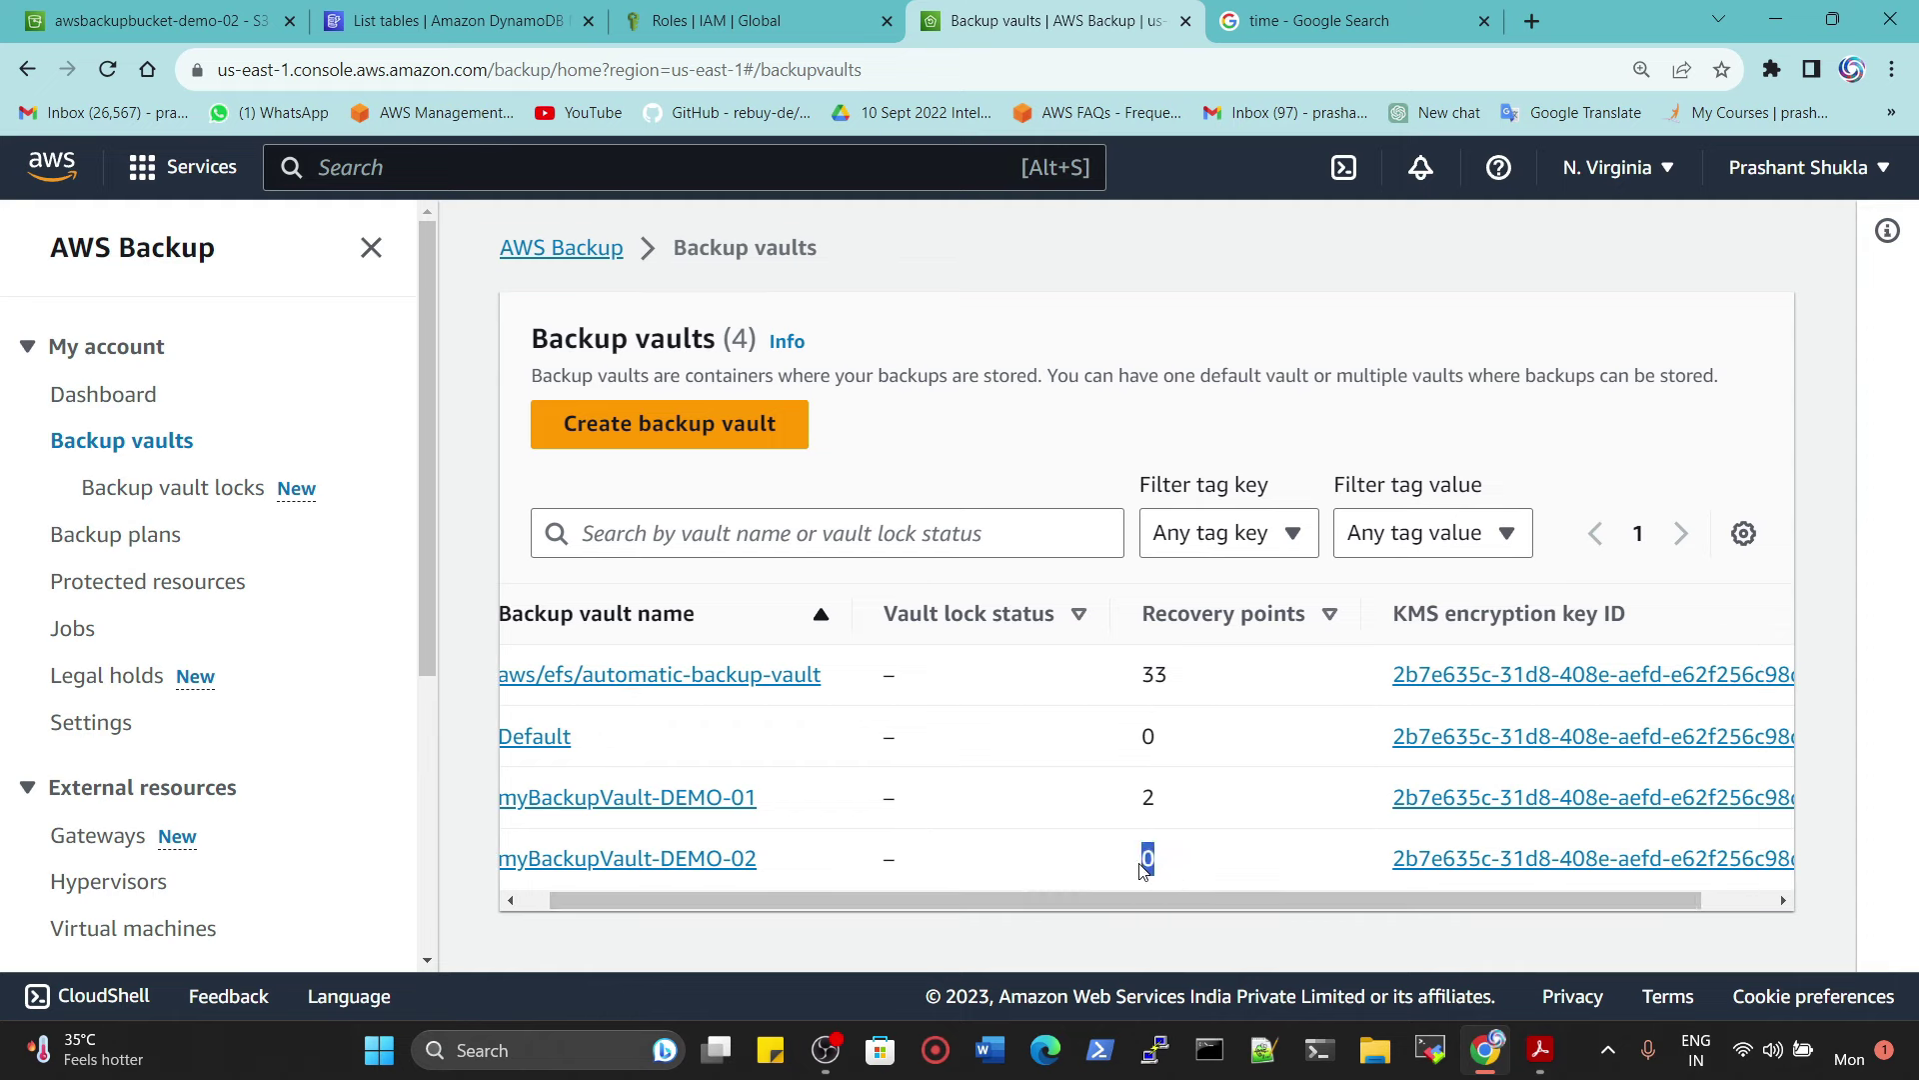
click(1148, 860)
Step: Refresh the backup jobs of the last 24 hours and check the list of backup plans
click(72, 630)
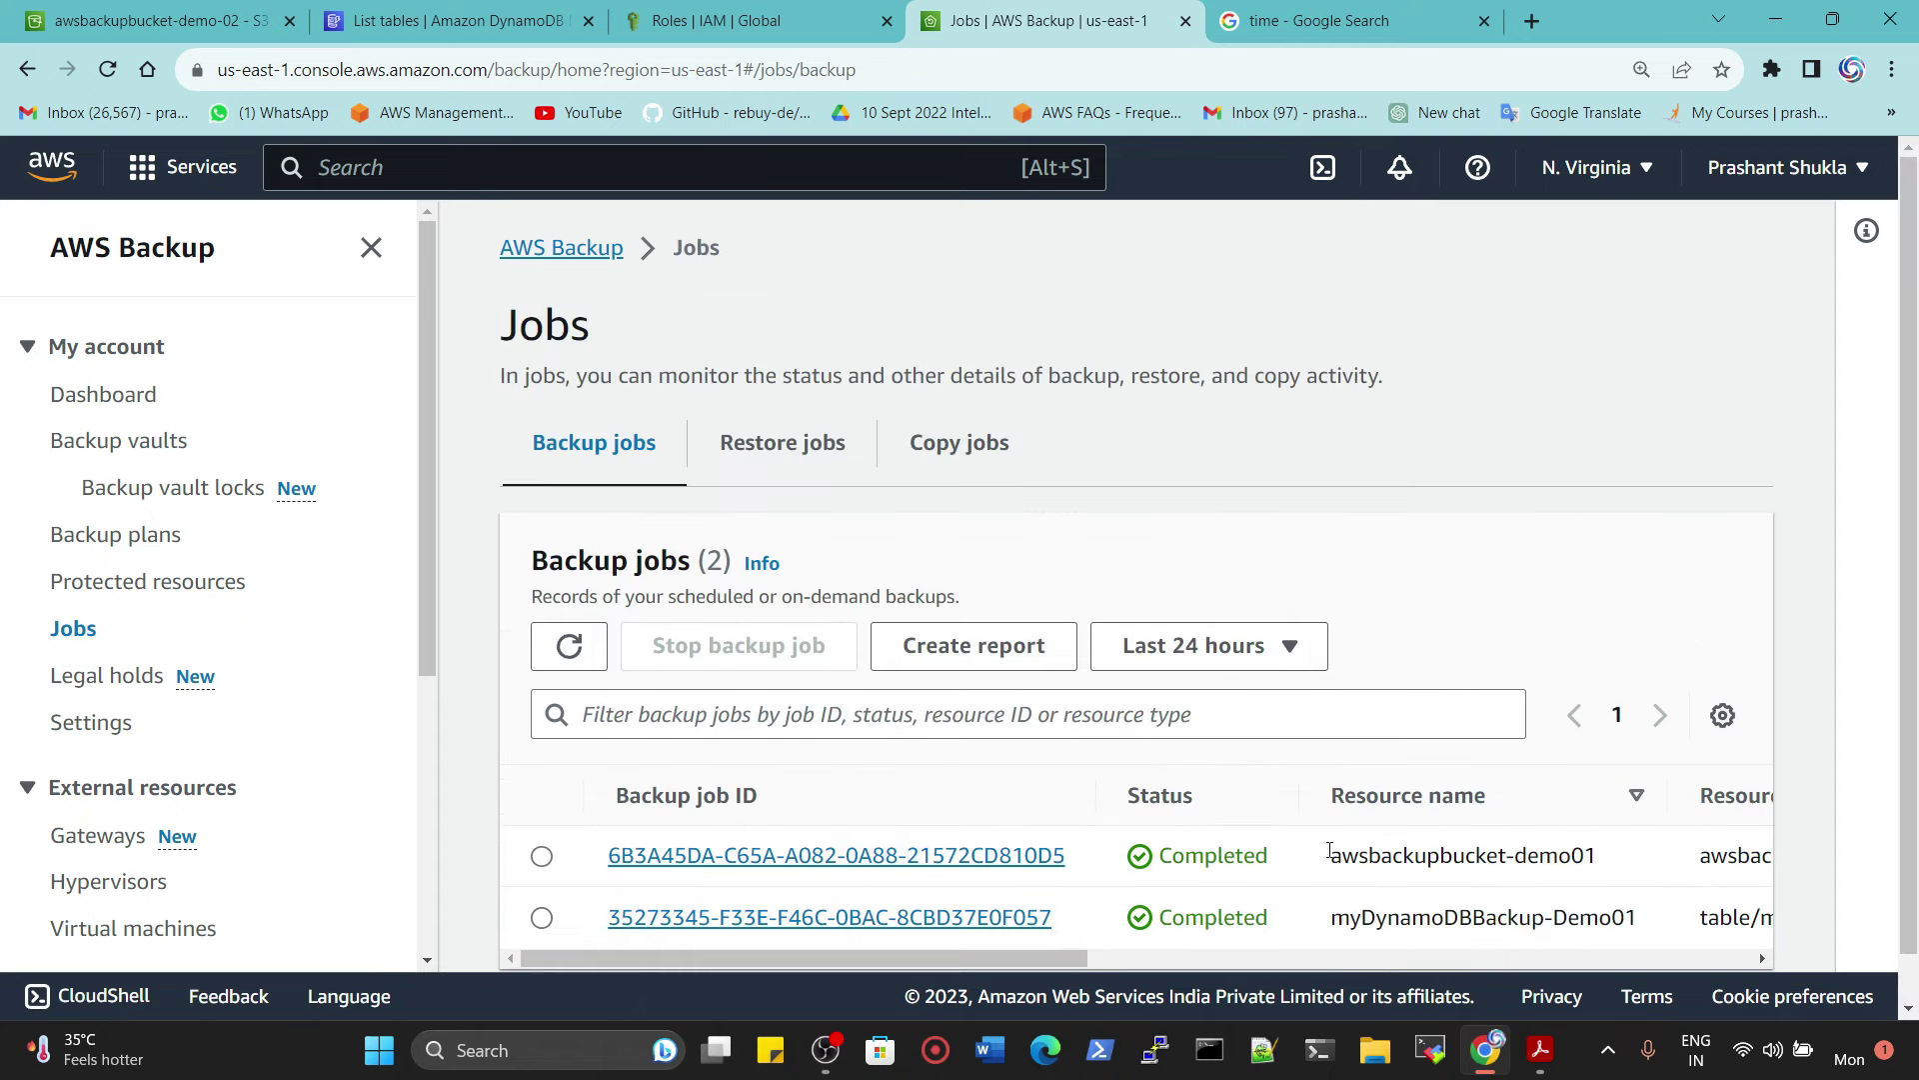
scroll(1252, 838, down, 1)
click(563, 593)
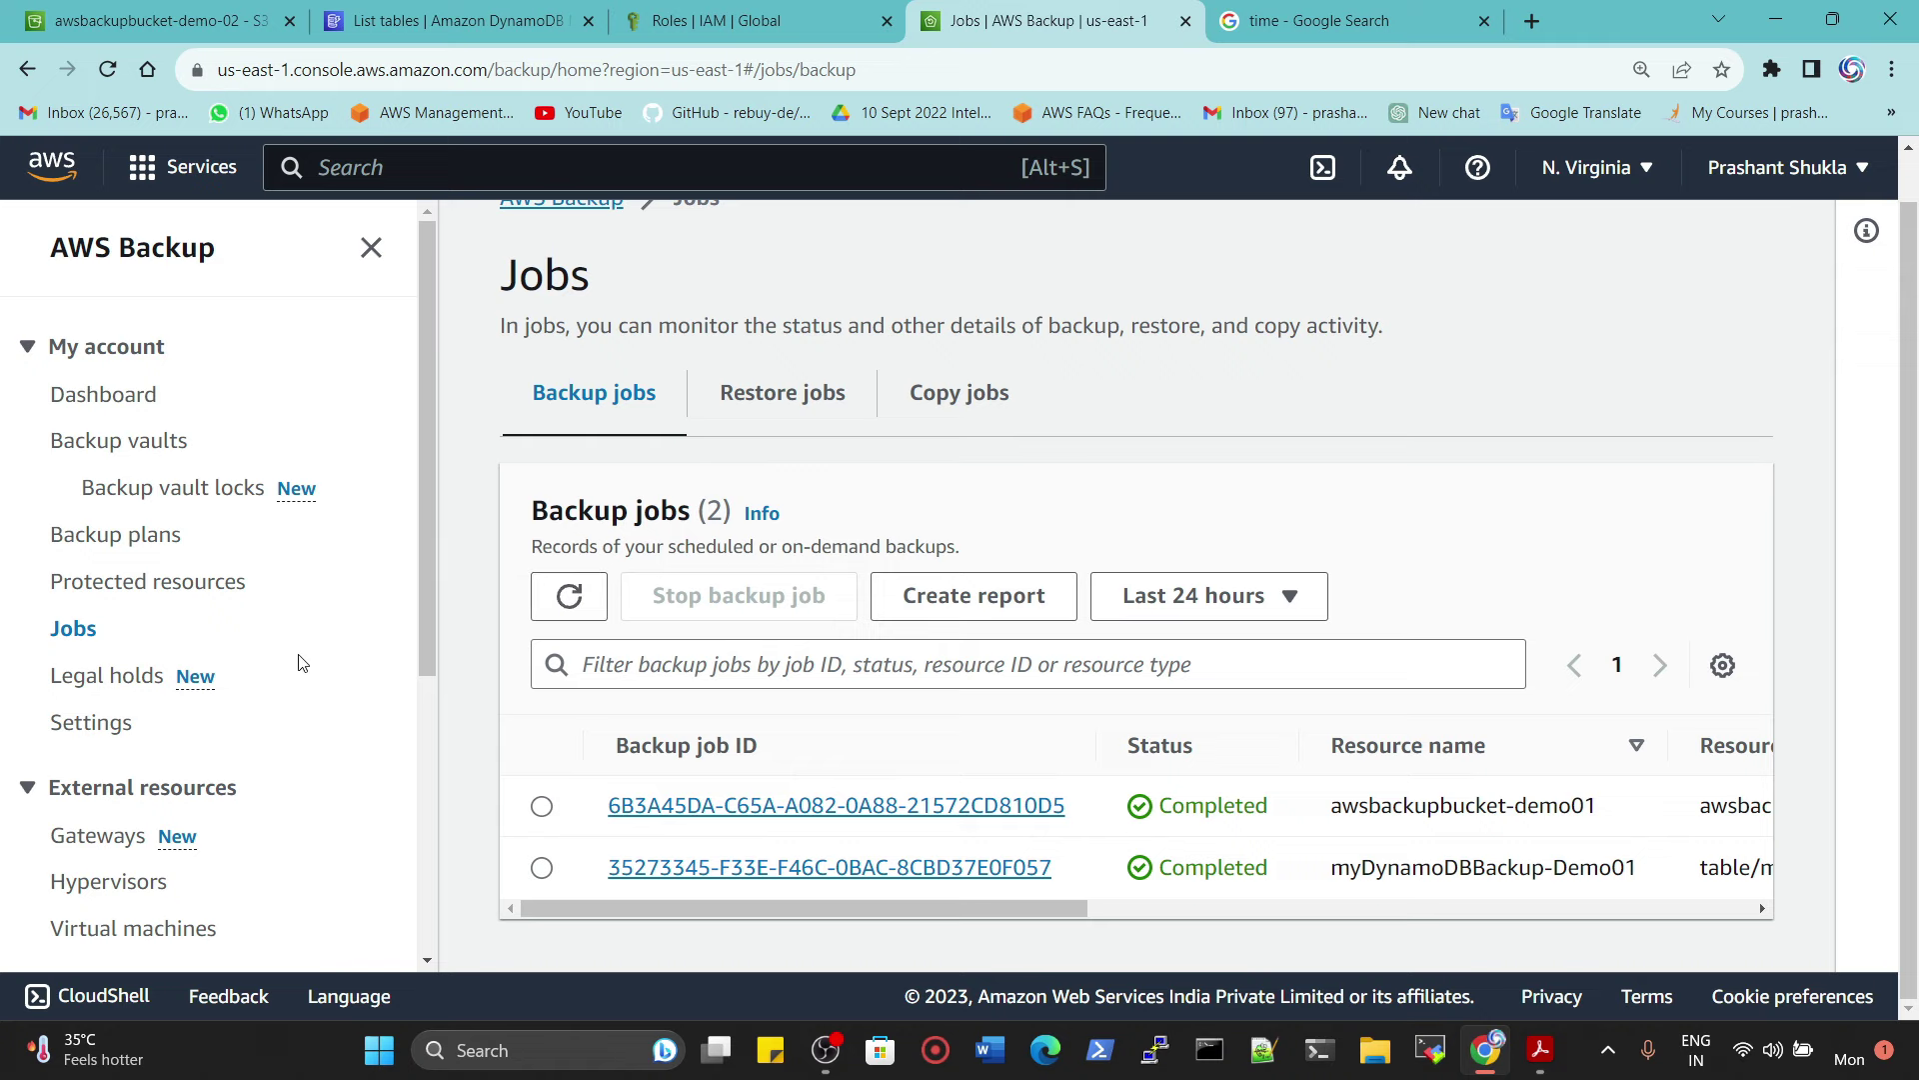
click(121, 540)
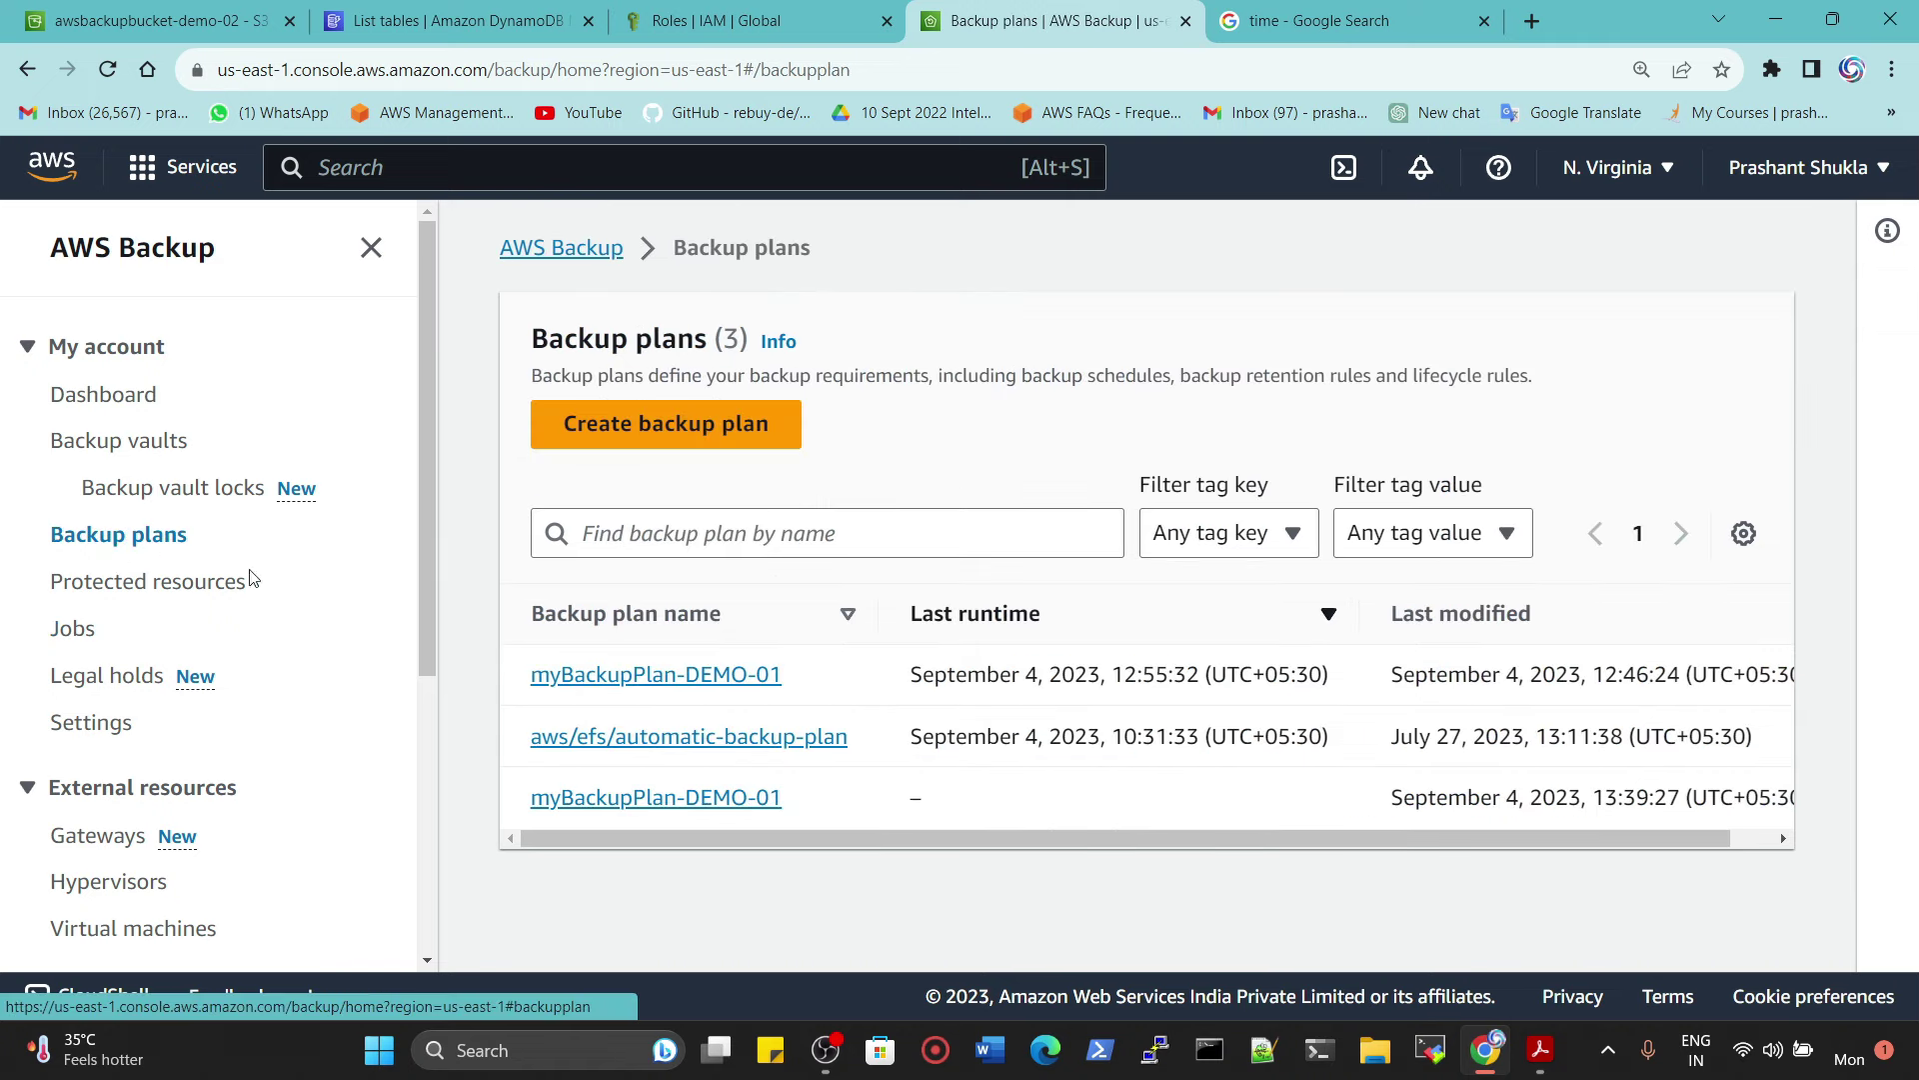
Step: Open the myBackupVault-DEMO-01 vault from the vault list and examine its recovery points
click(125, 441)
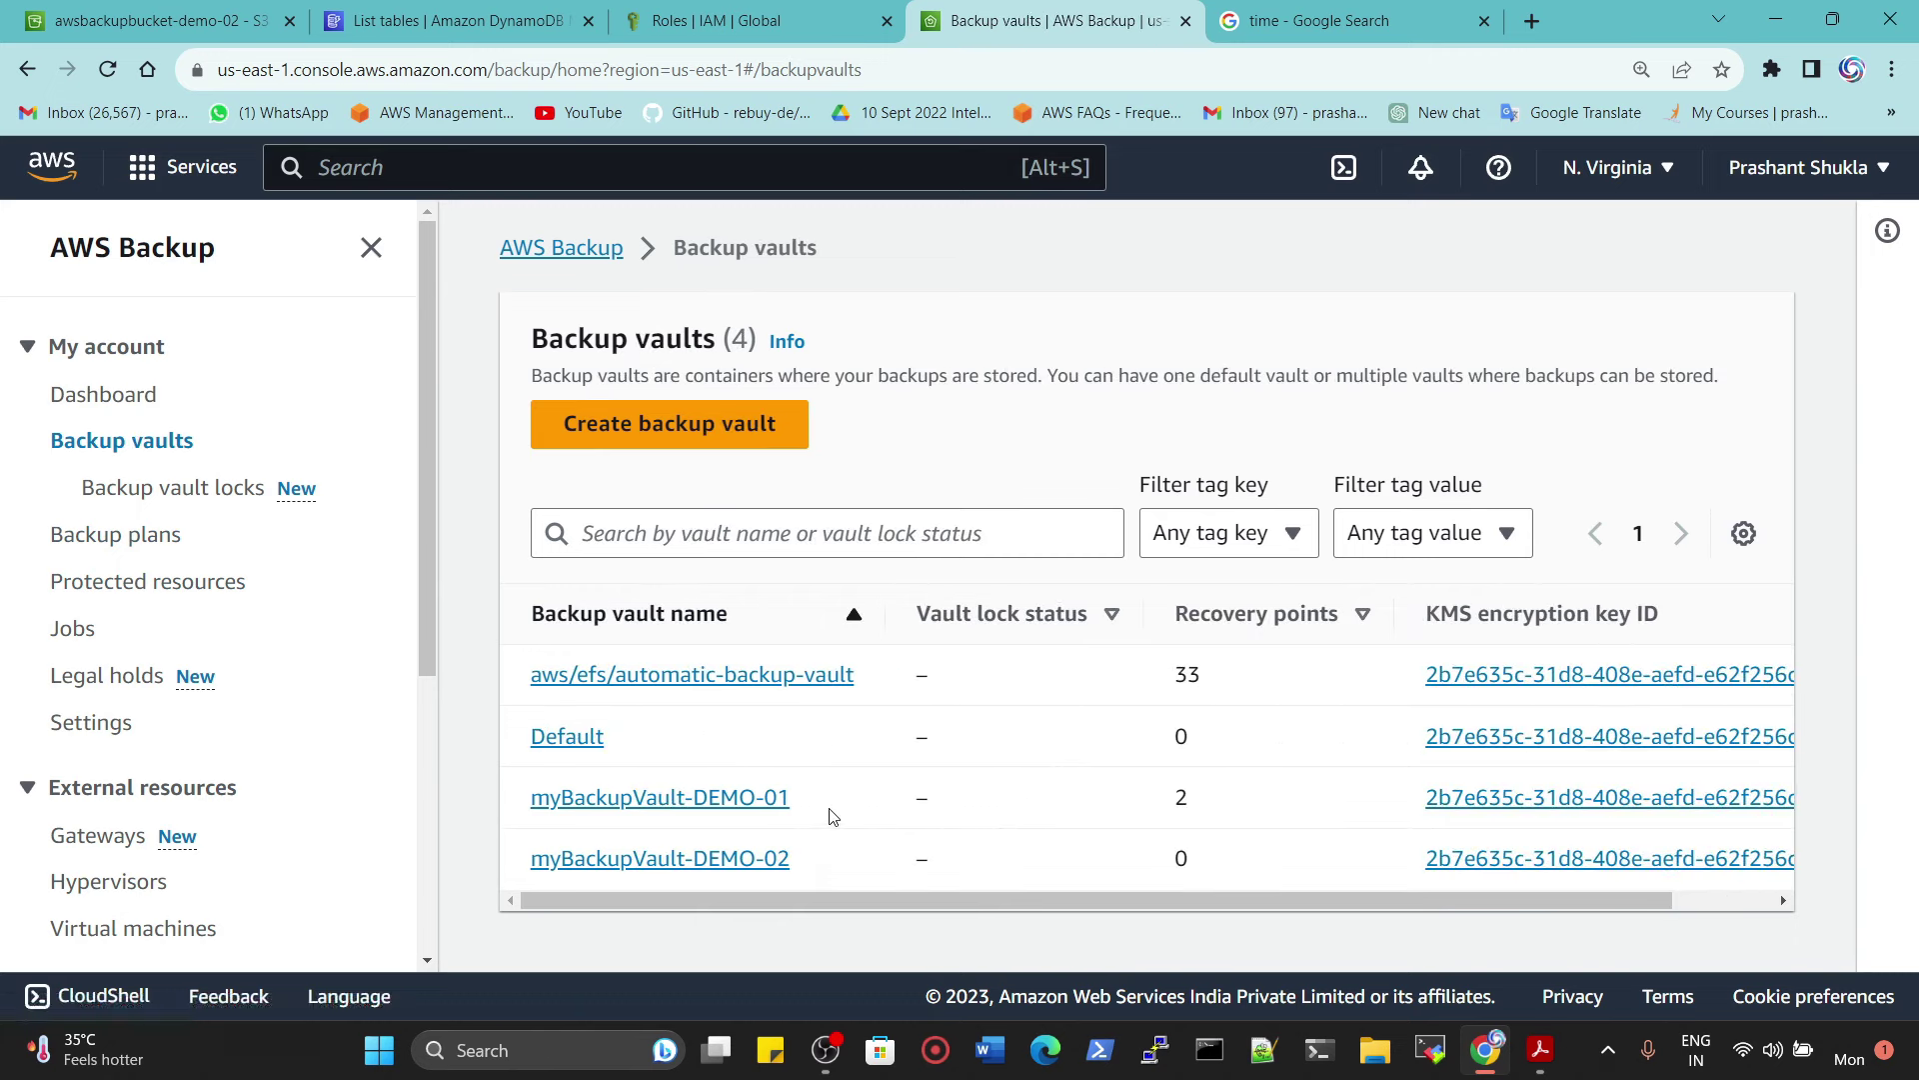
drag(1200, 805, 1176, 858)
click(691, 800)
scroll(691, 808, down, 2)
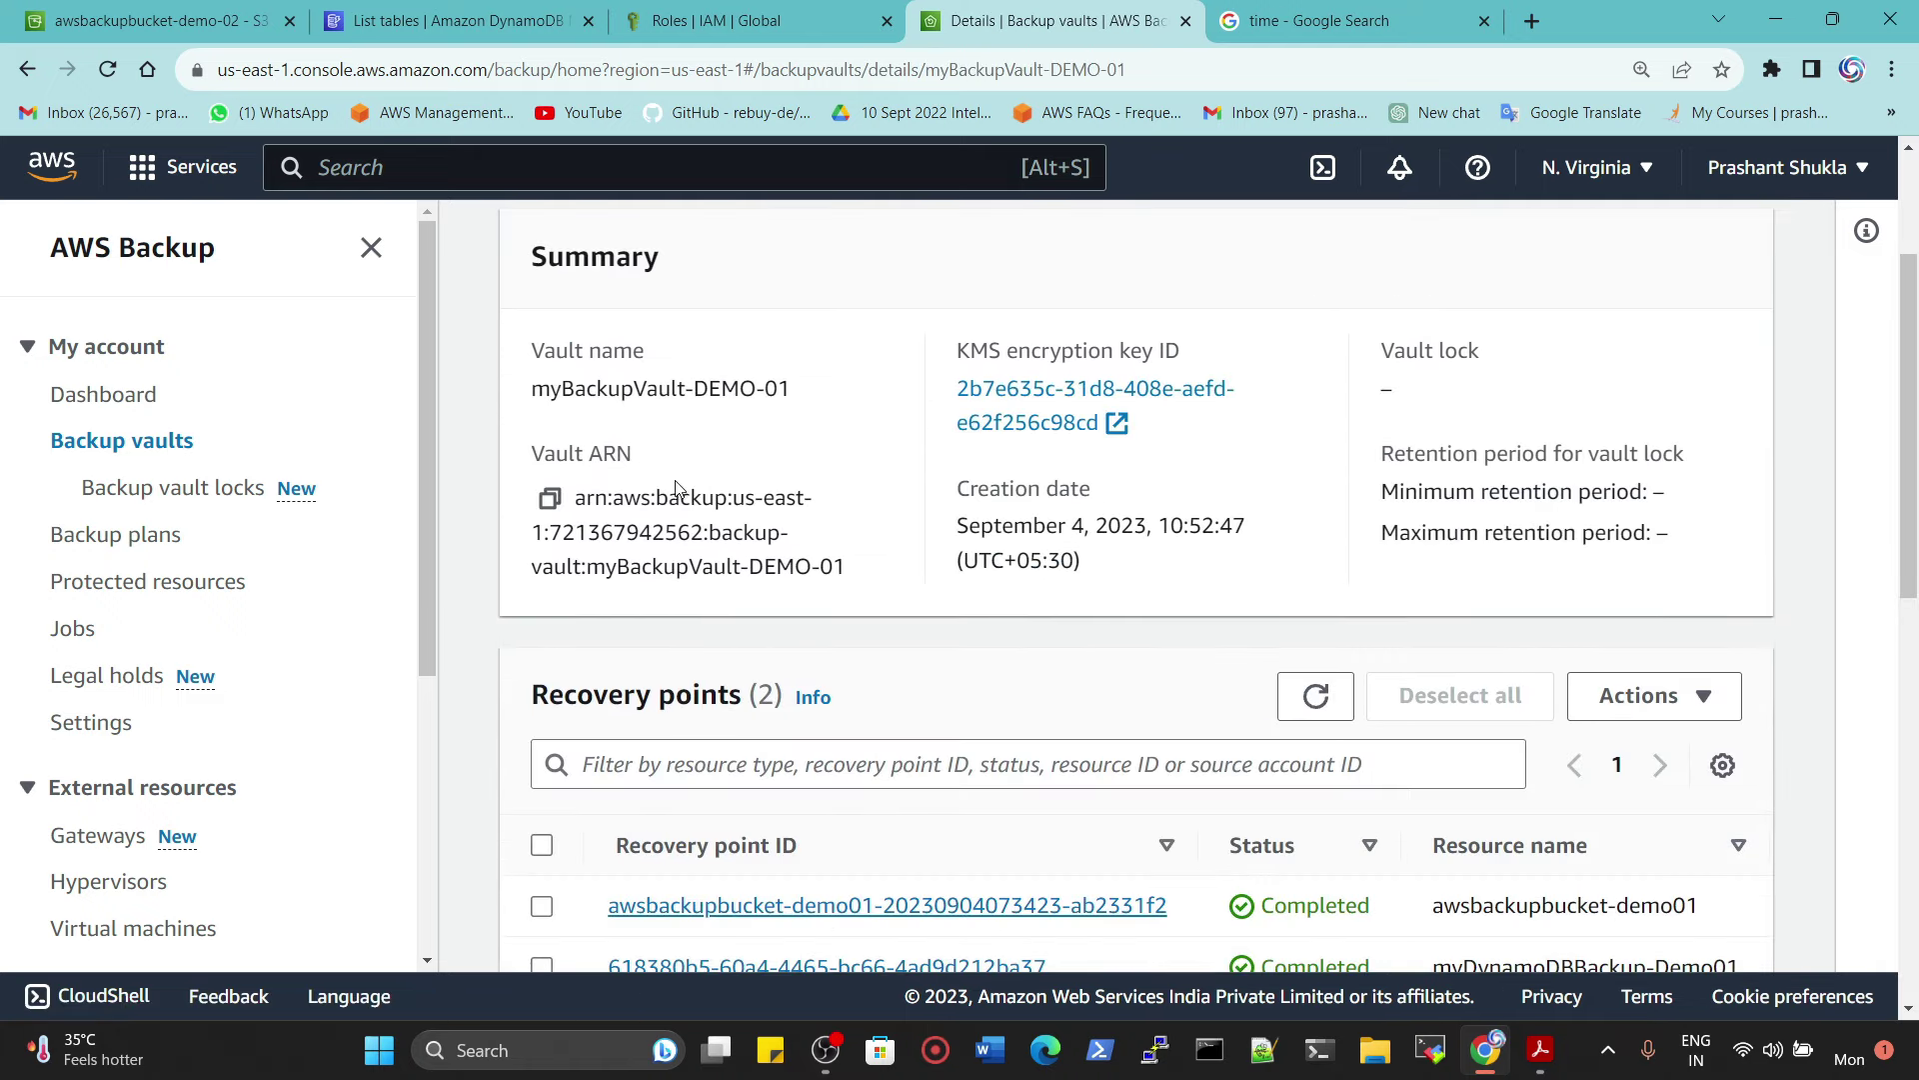
scroll(683, 490, down, 2)
drag(776, 598, 605, 600)
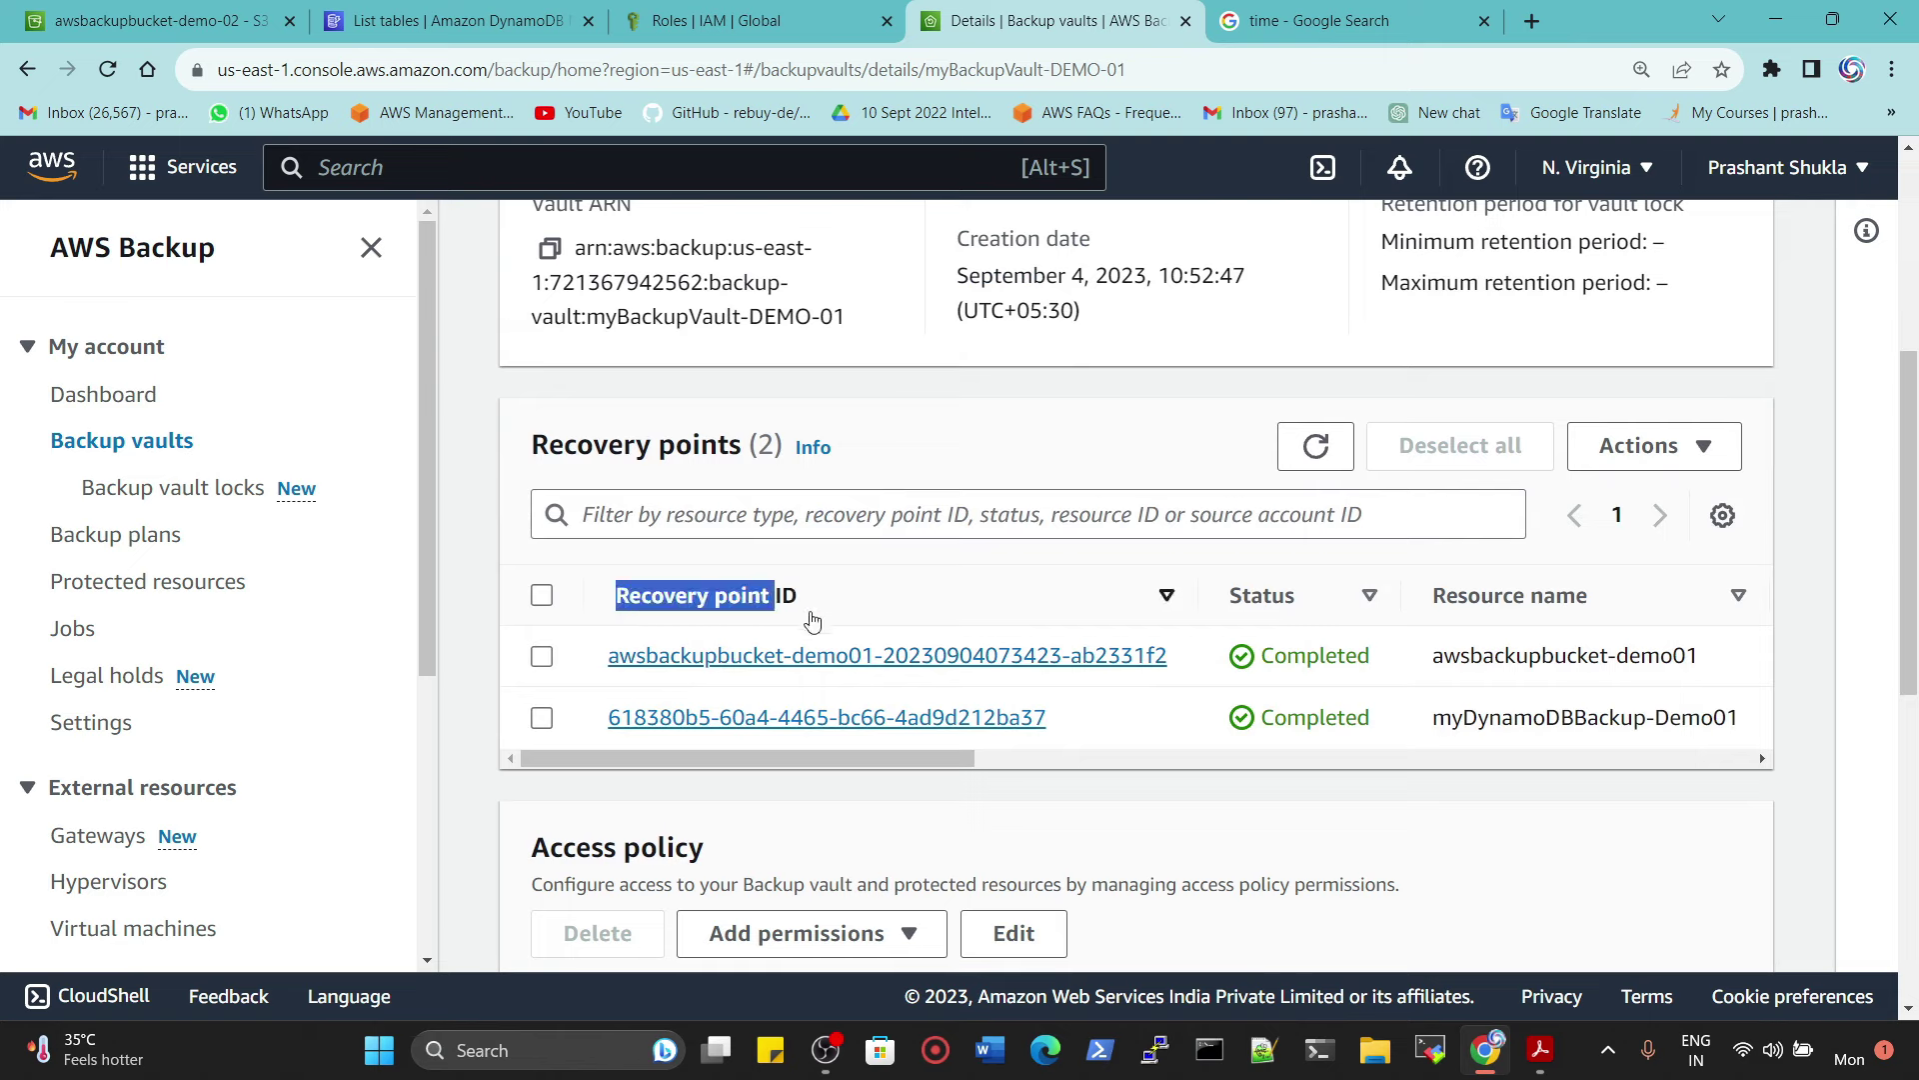
click(786, 597)
click(748, 600)
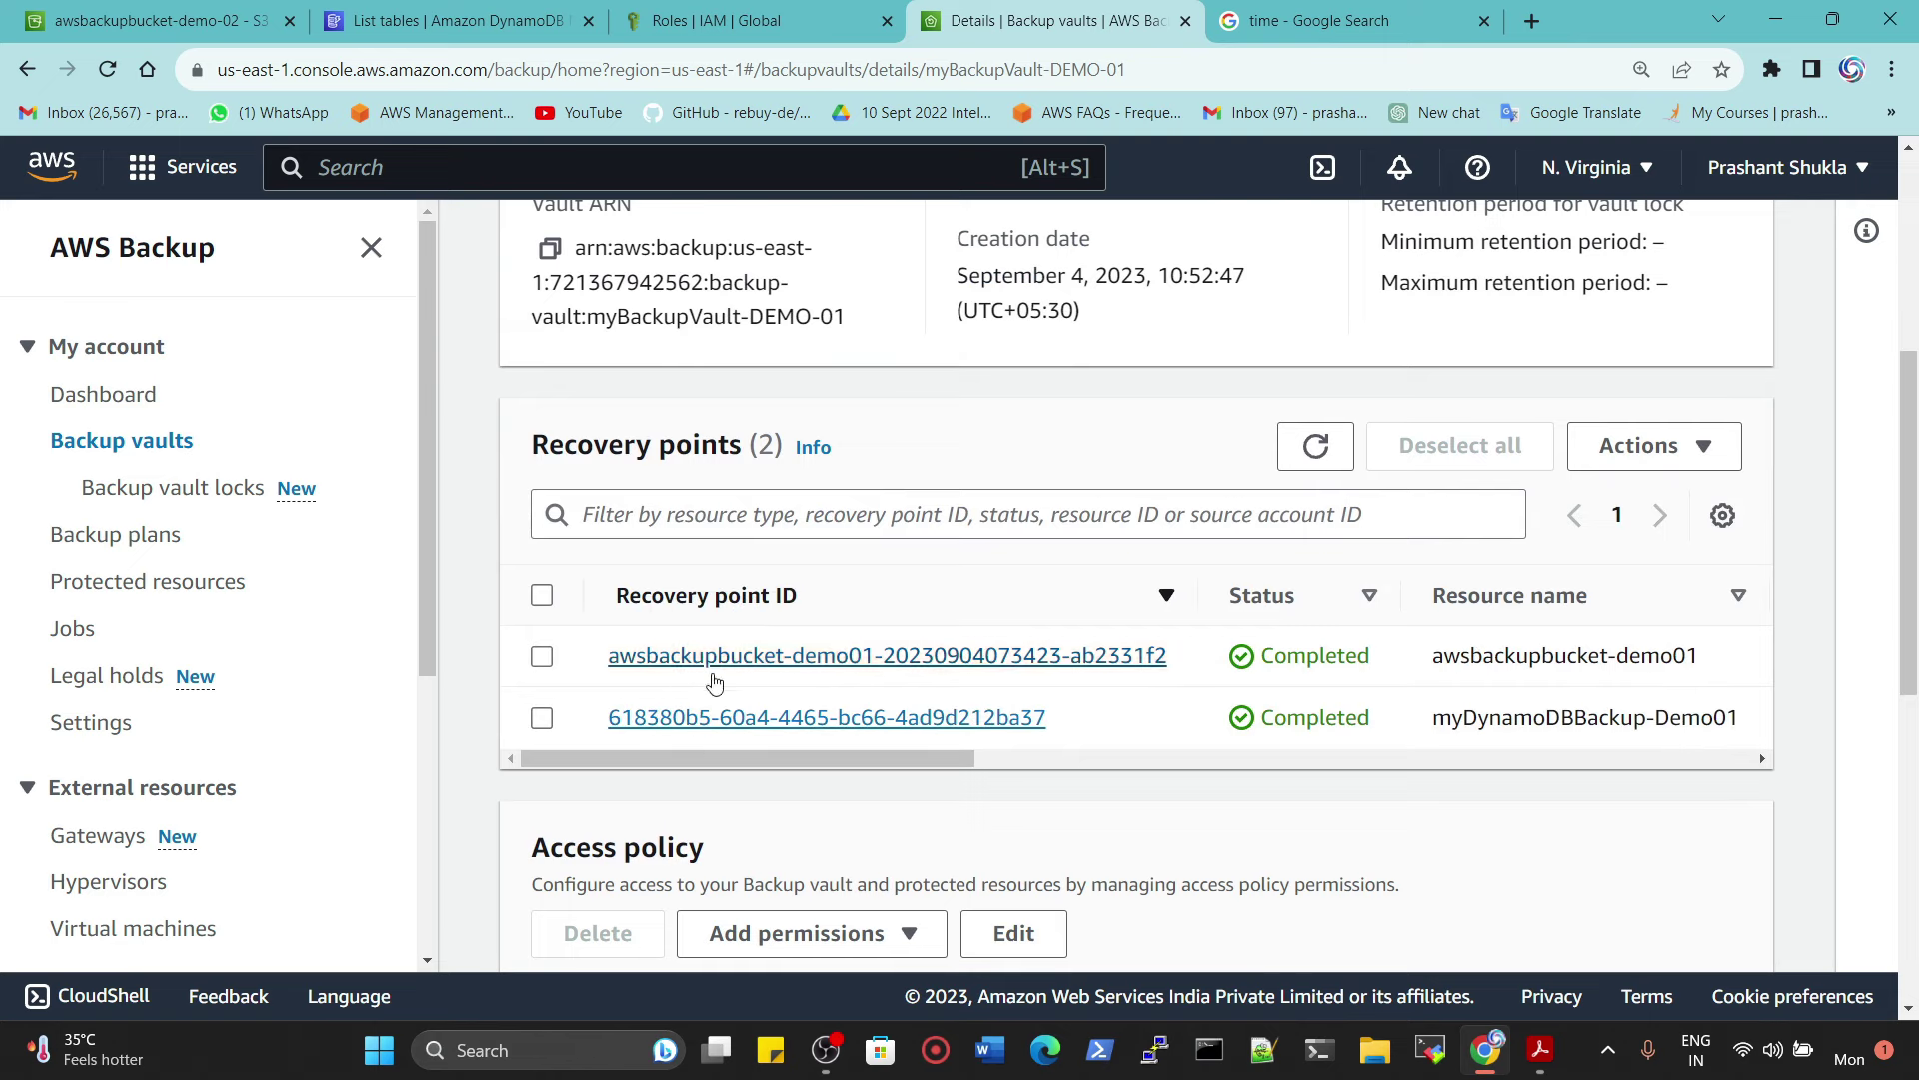
drag(904, 758, 754, 751)
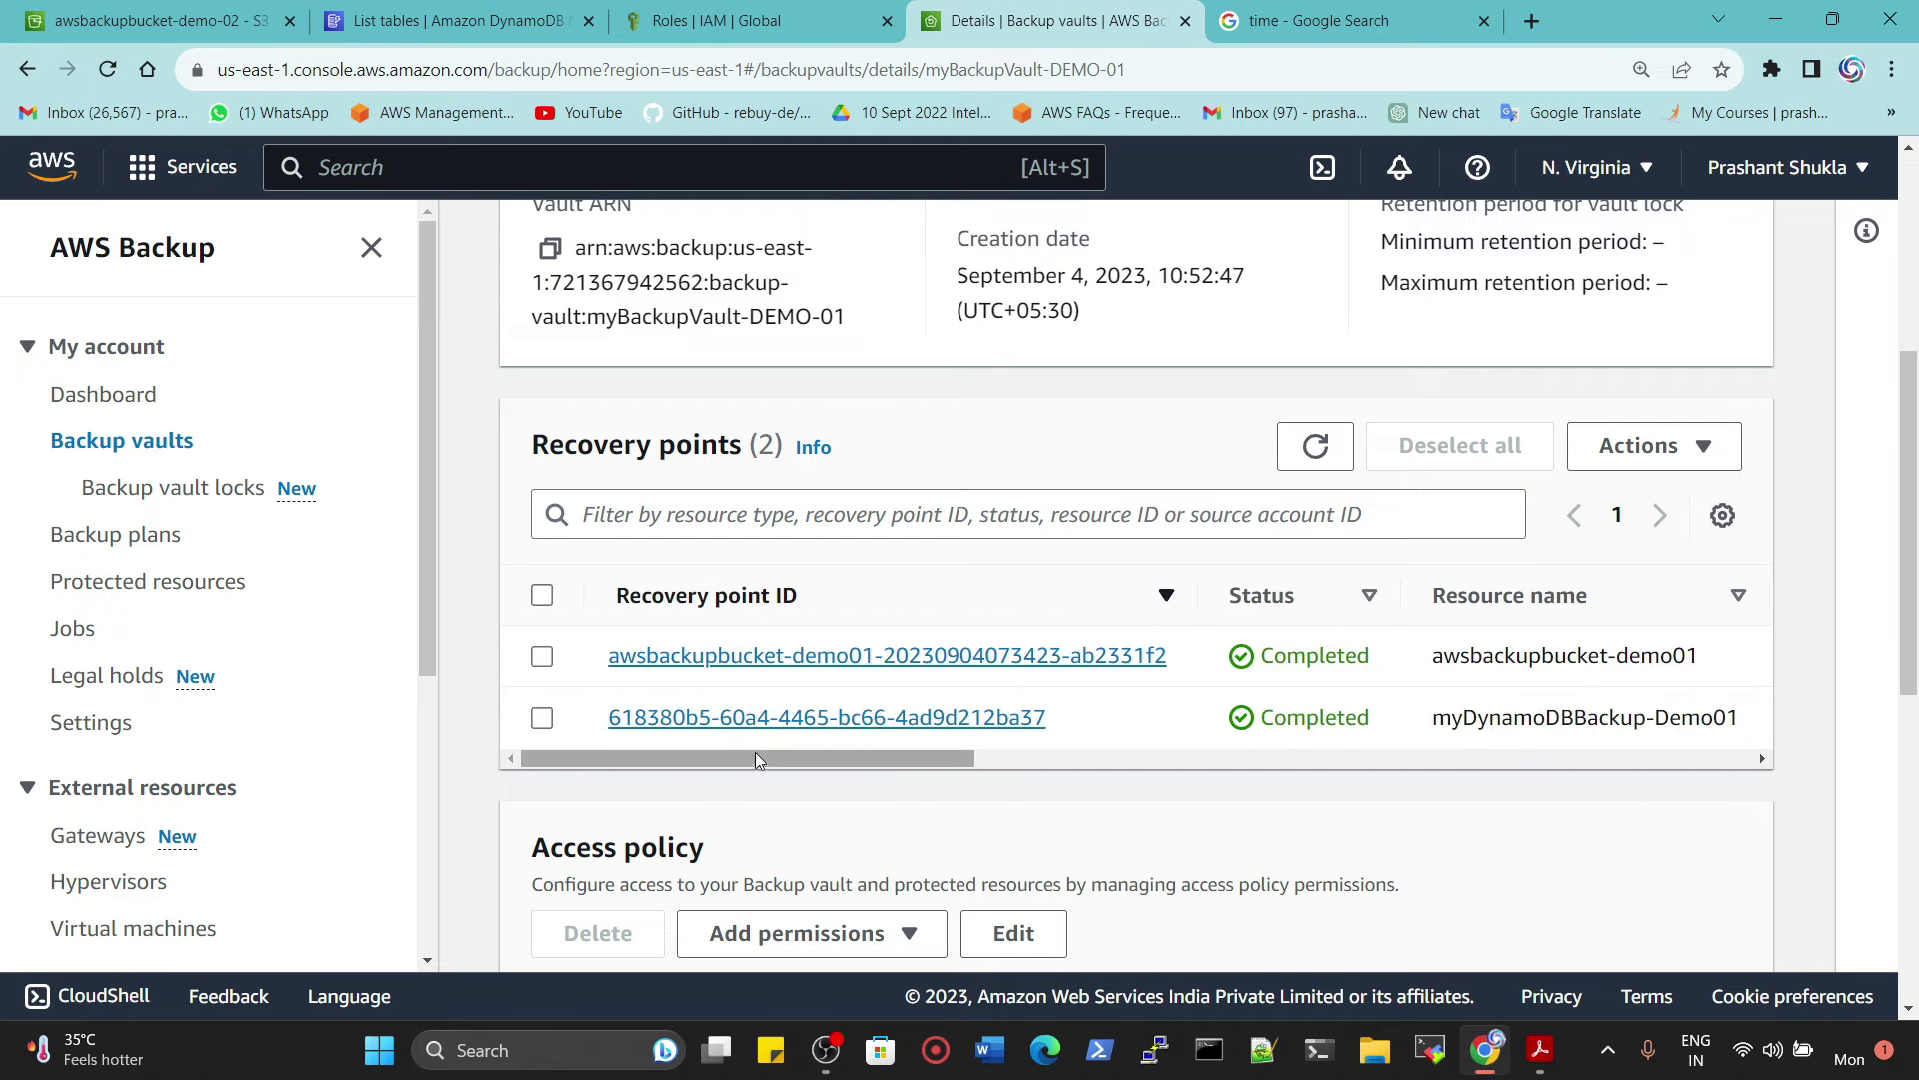
Step: Review the restore settings of the DynamoDB recovery point, including the IAM role choices, and leave without restoring
click(826, 718)
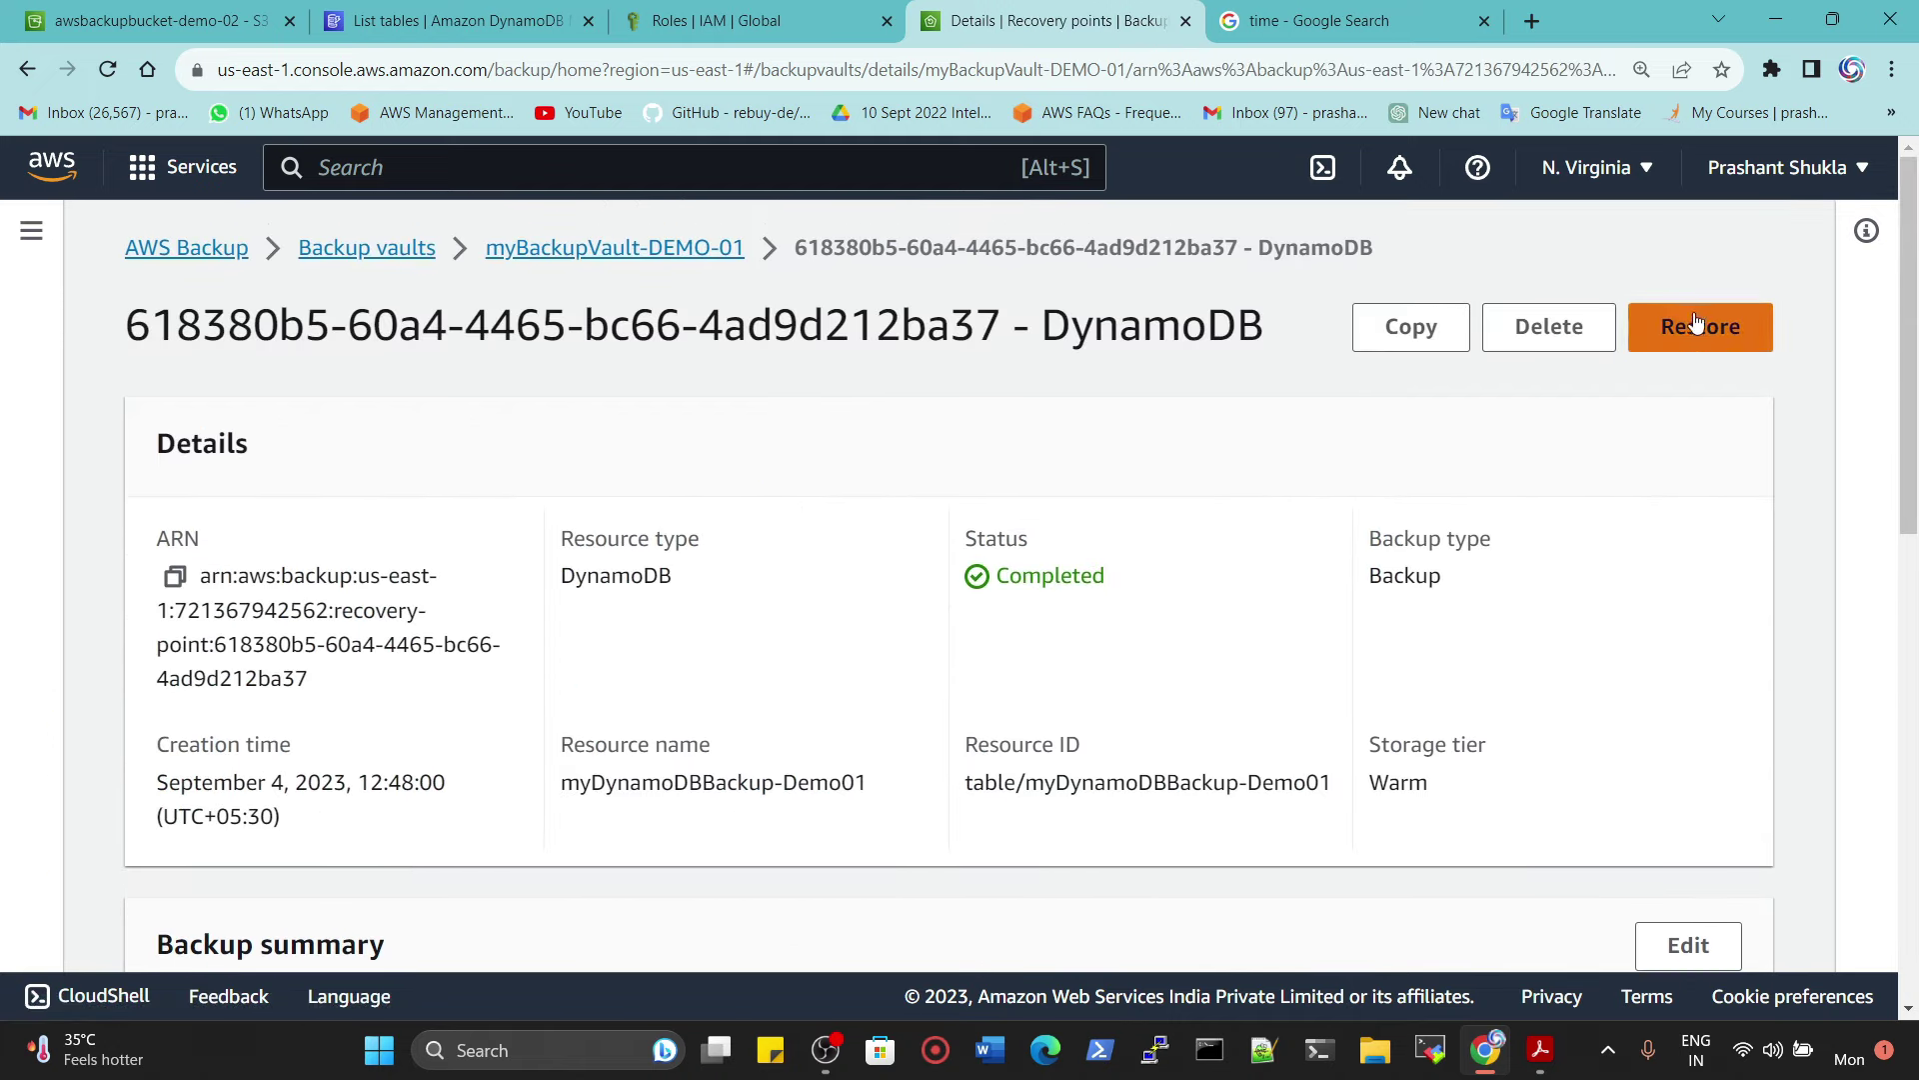
click(1694, 327)
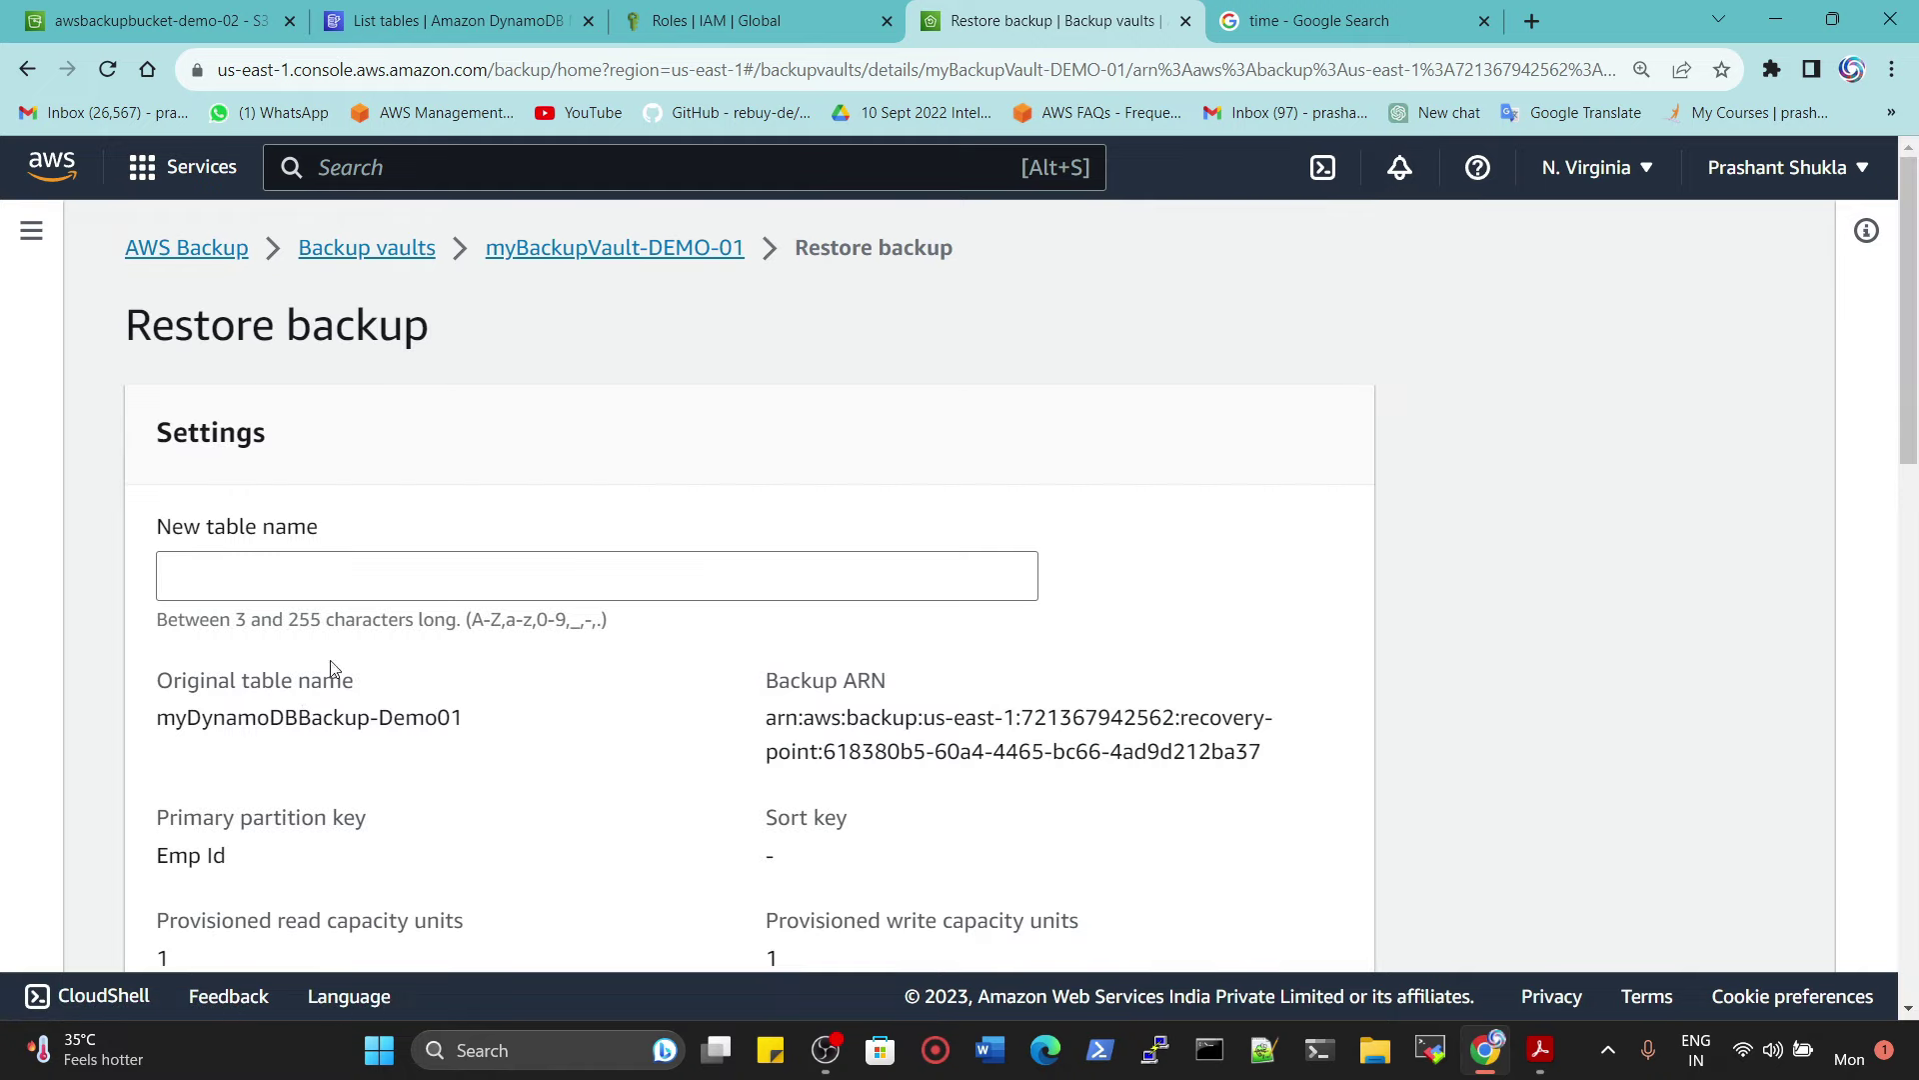
scroll(299, 433, down, 2)
scroll(351, 343, down, 12)
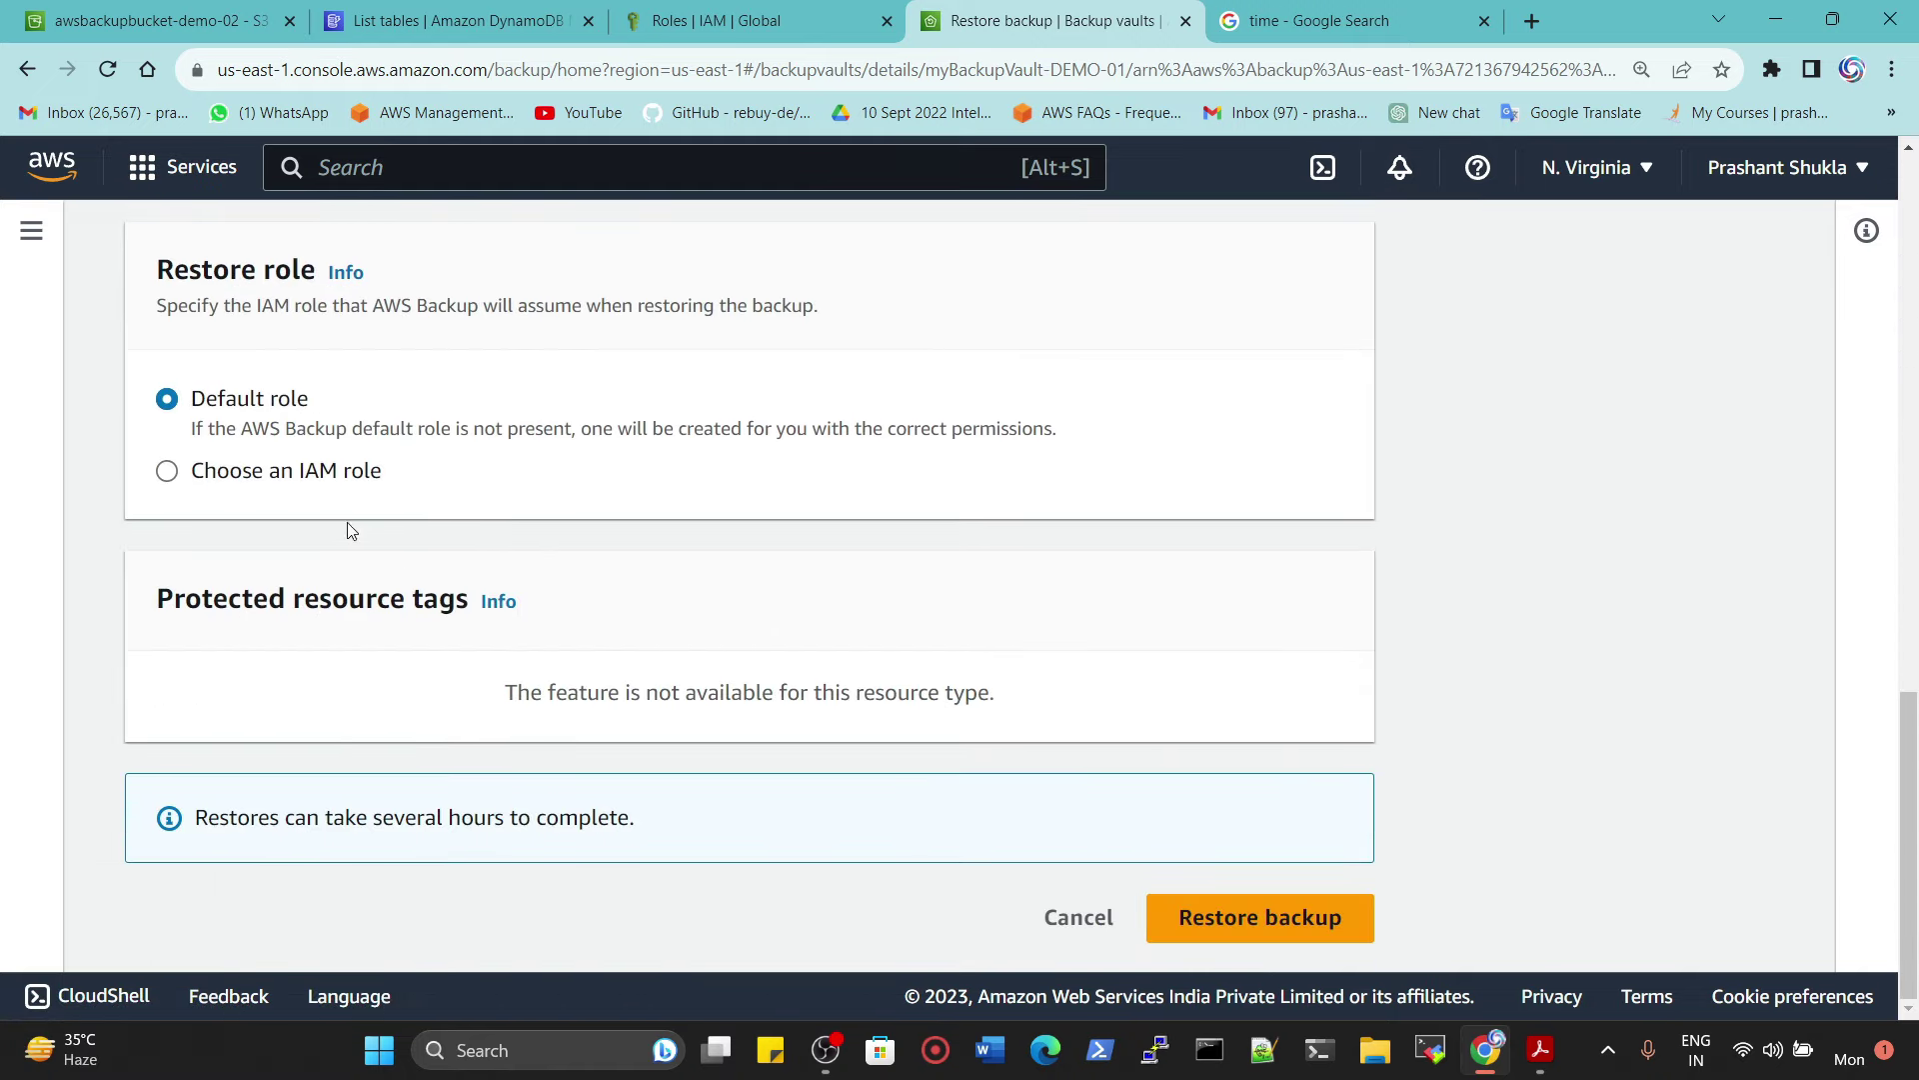
click(327, 472)
click(326, 592)
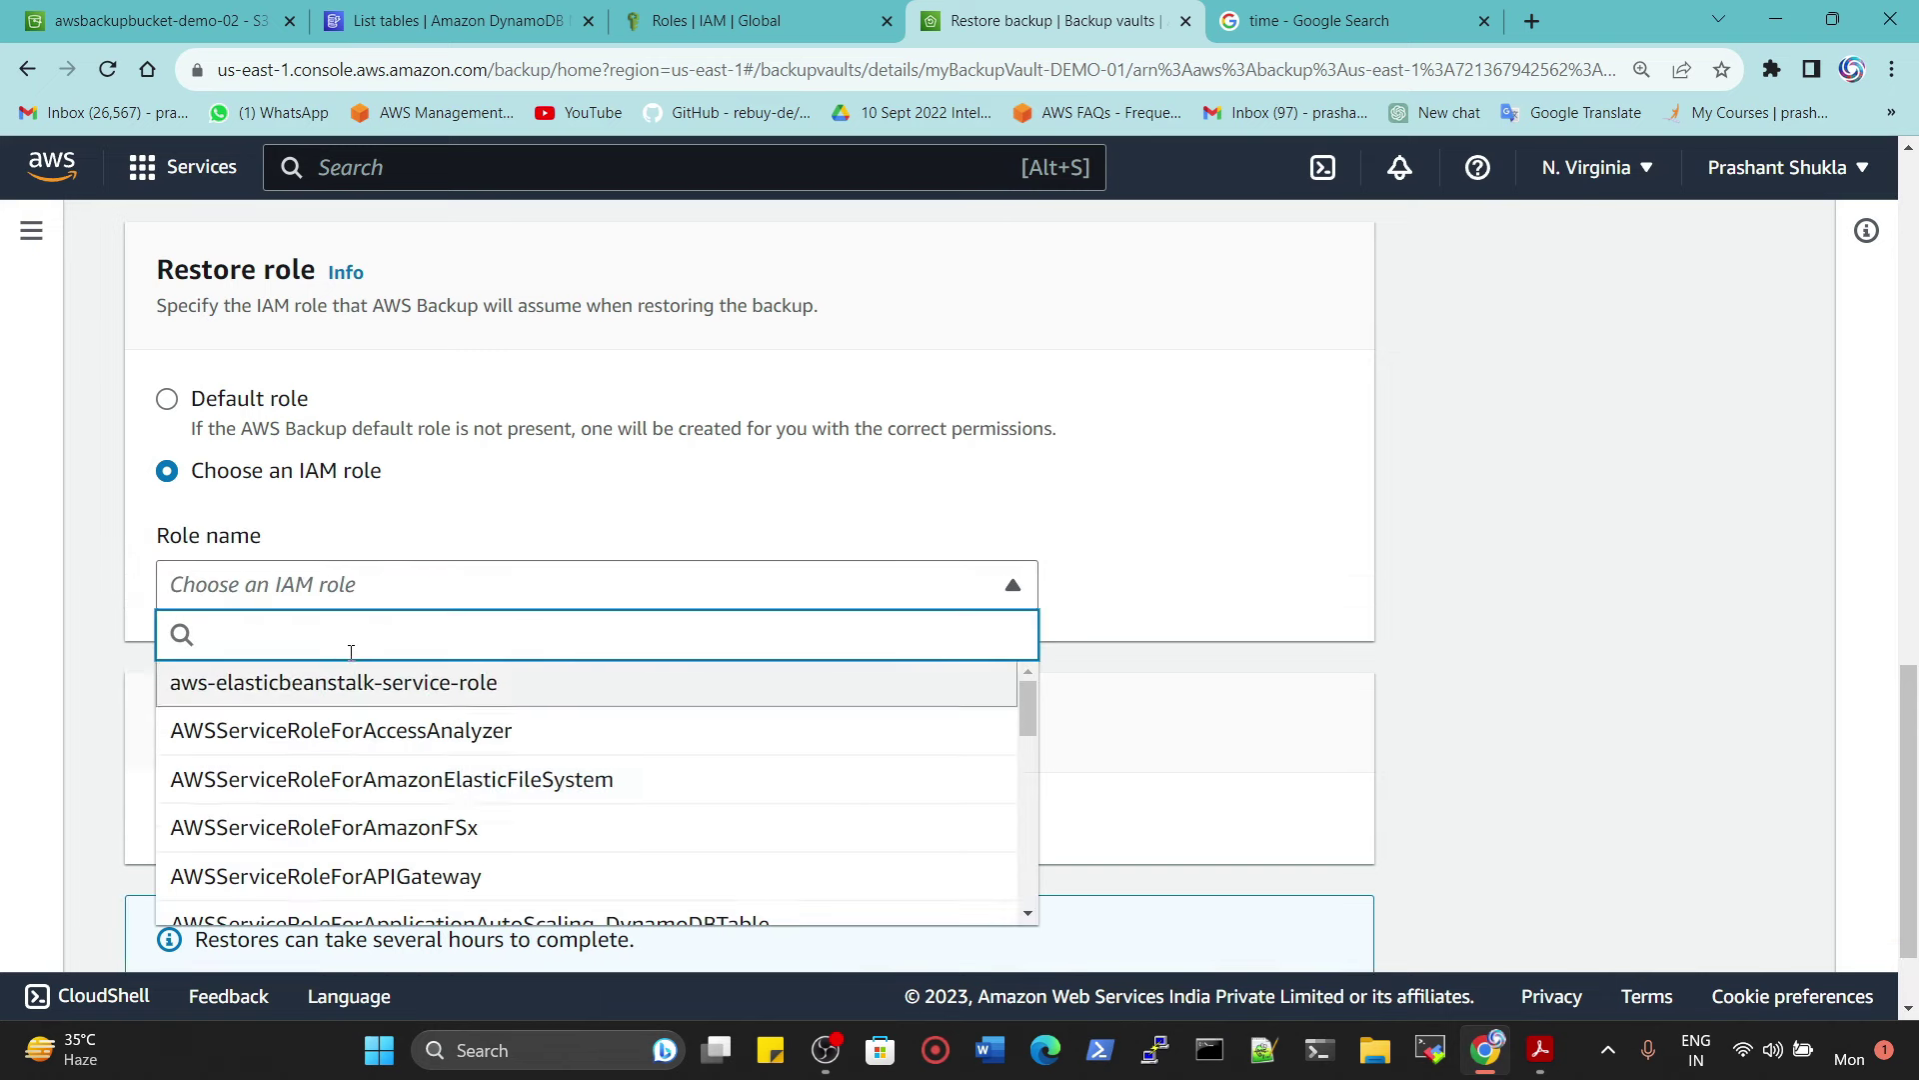
scroll(377, 874, down, 10)
click(601, 438)
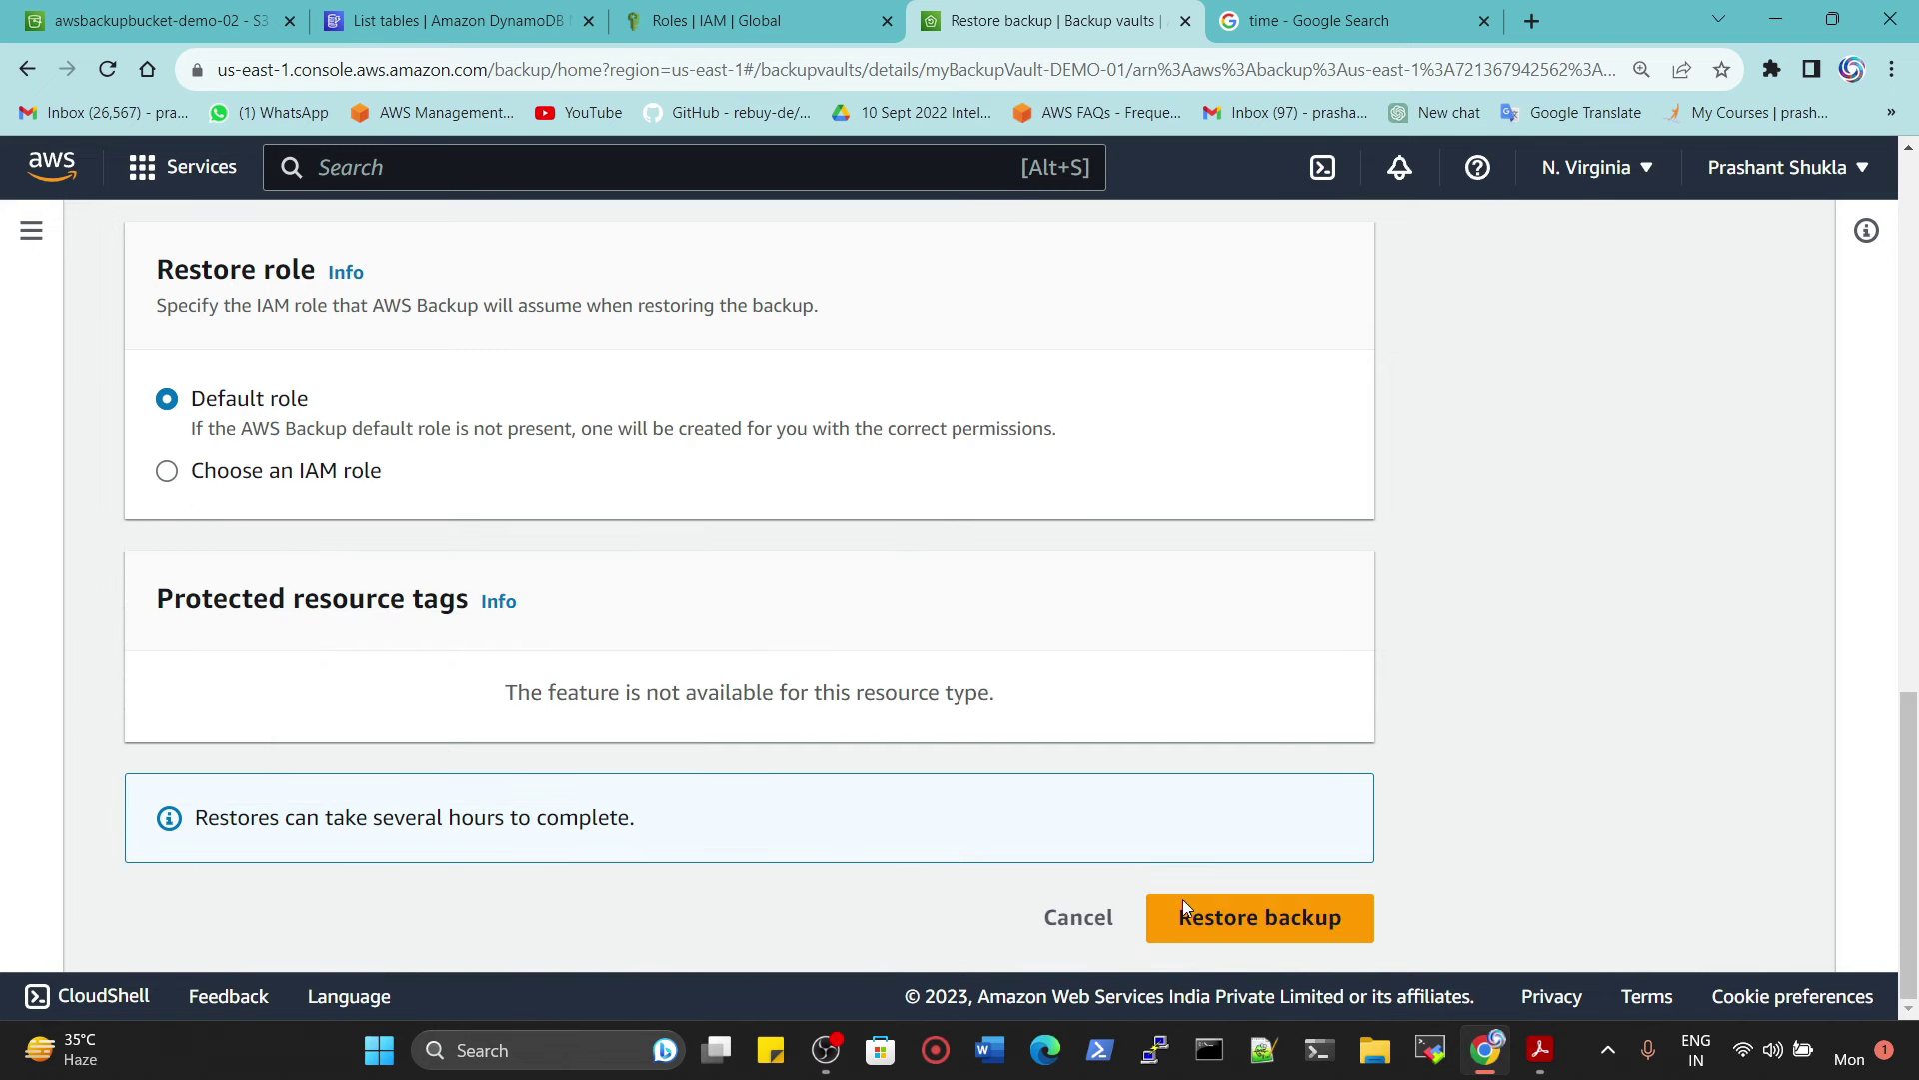
click(1080, 922)
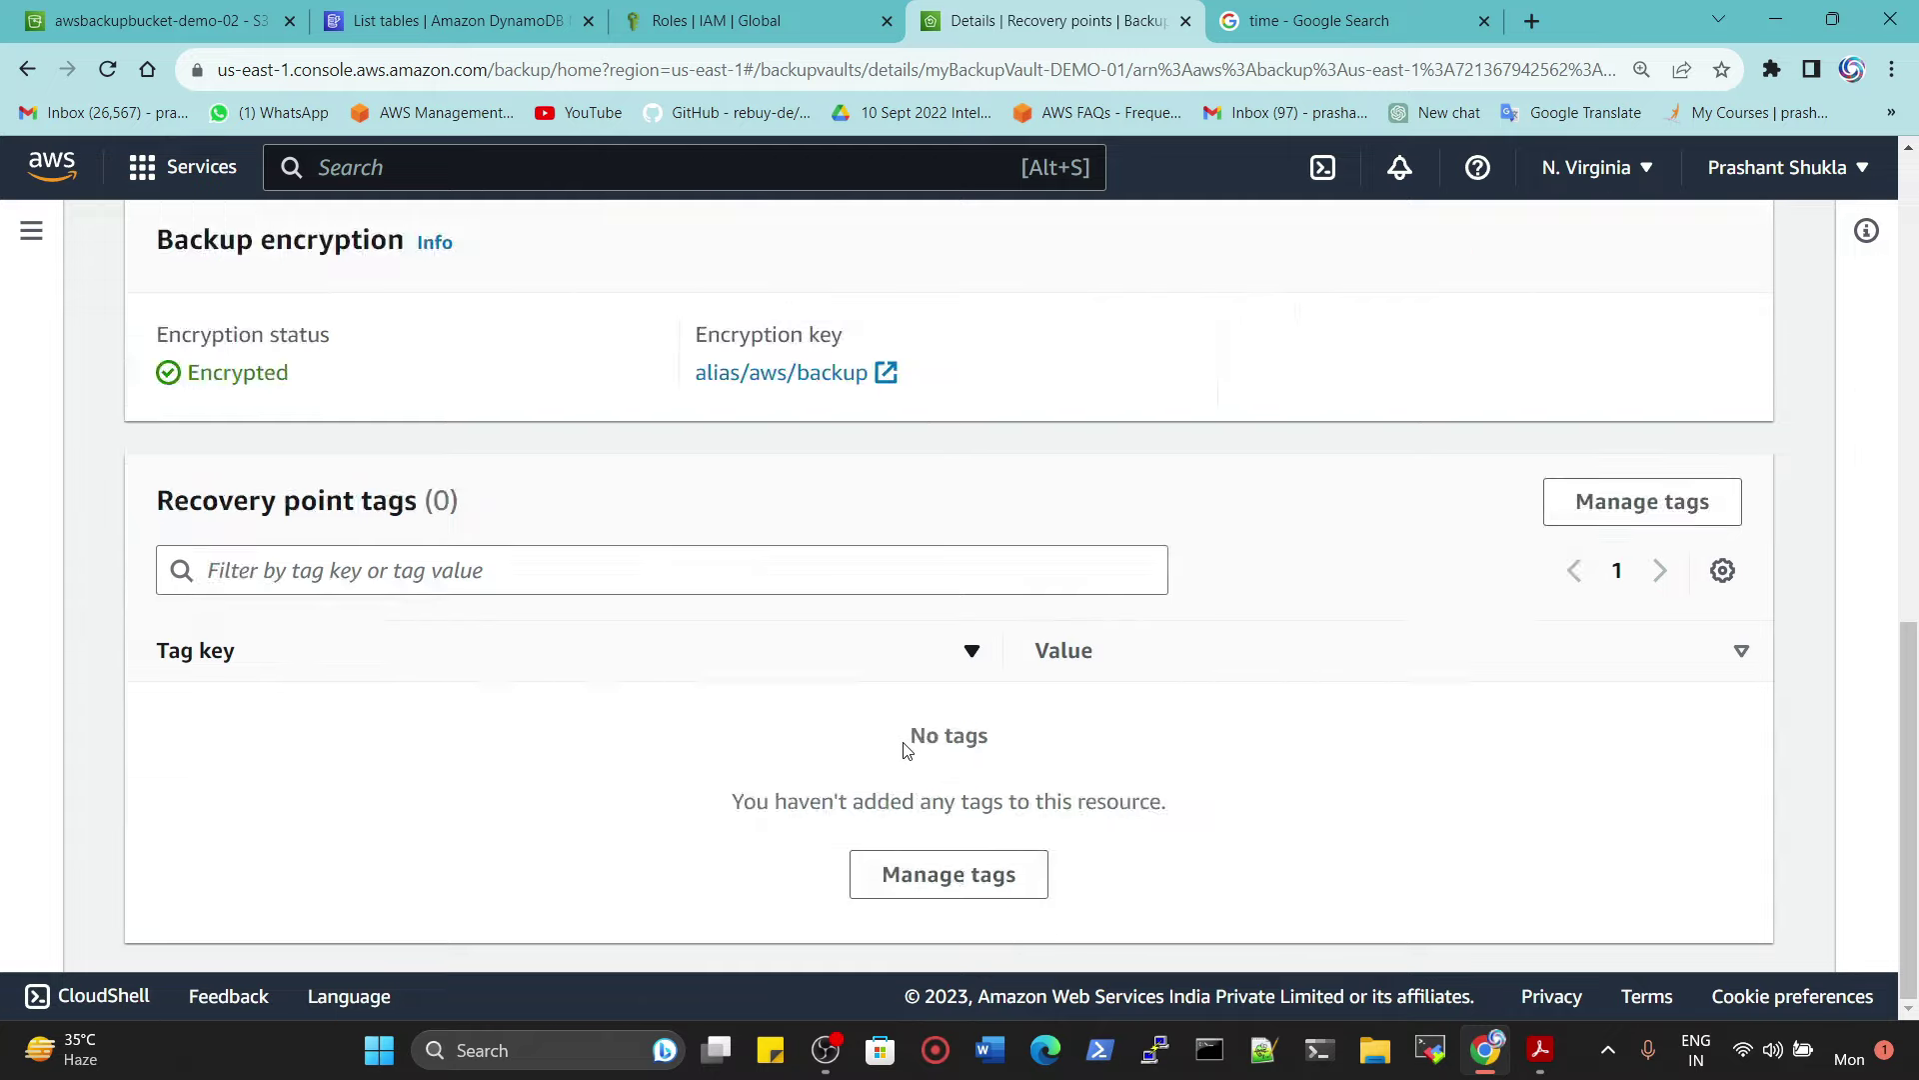
Step: Return to the list of backup vaults and reopen myBackupVault-DEMO-01
scroll(907, 750, up, 10)
click(415, 250)
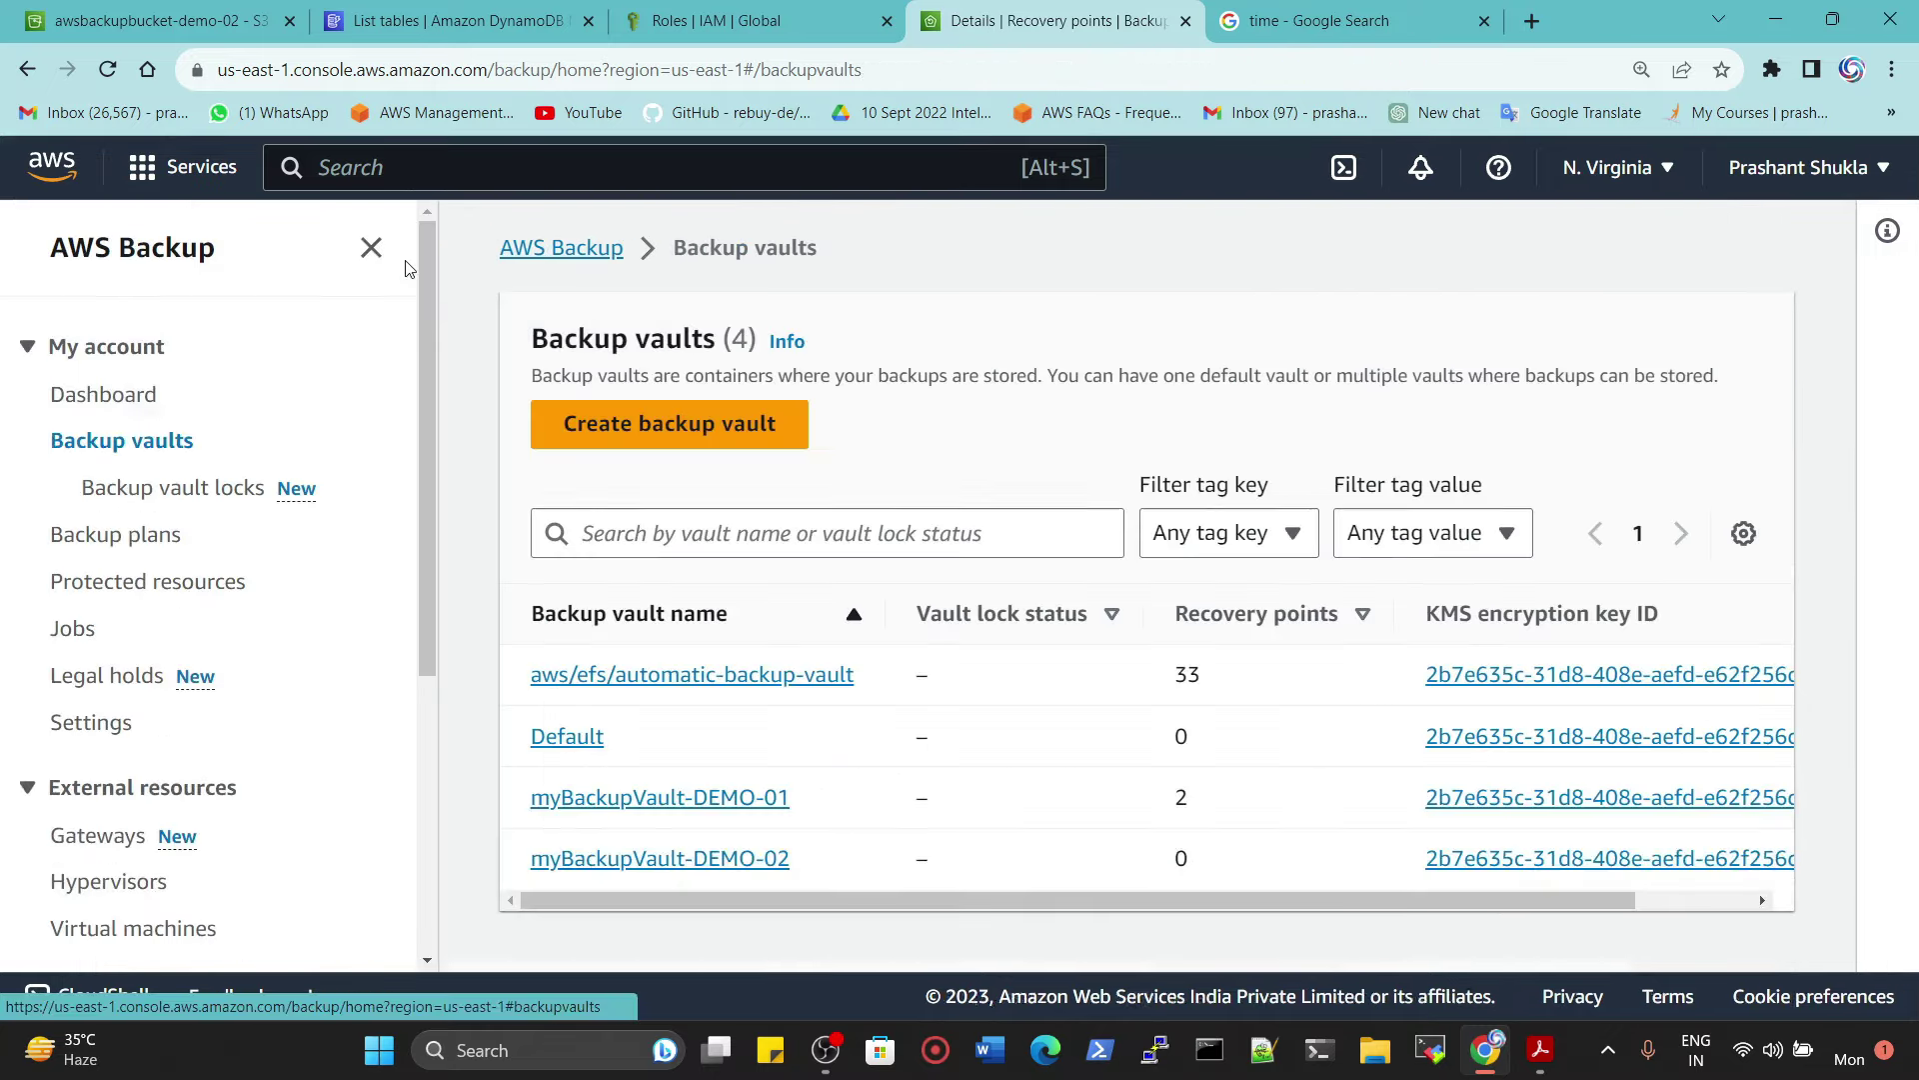
click(757, 800)
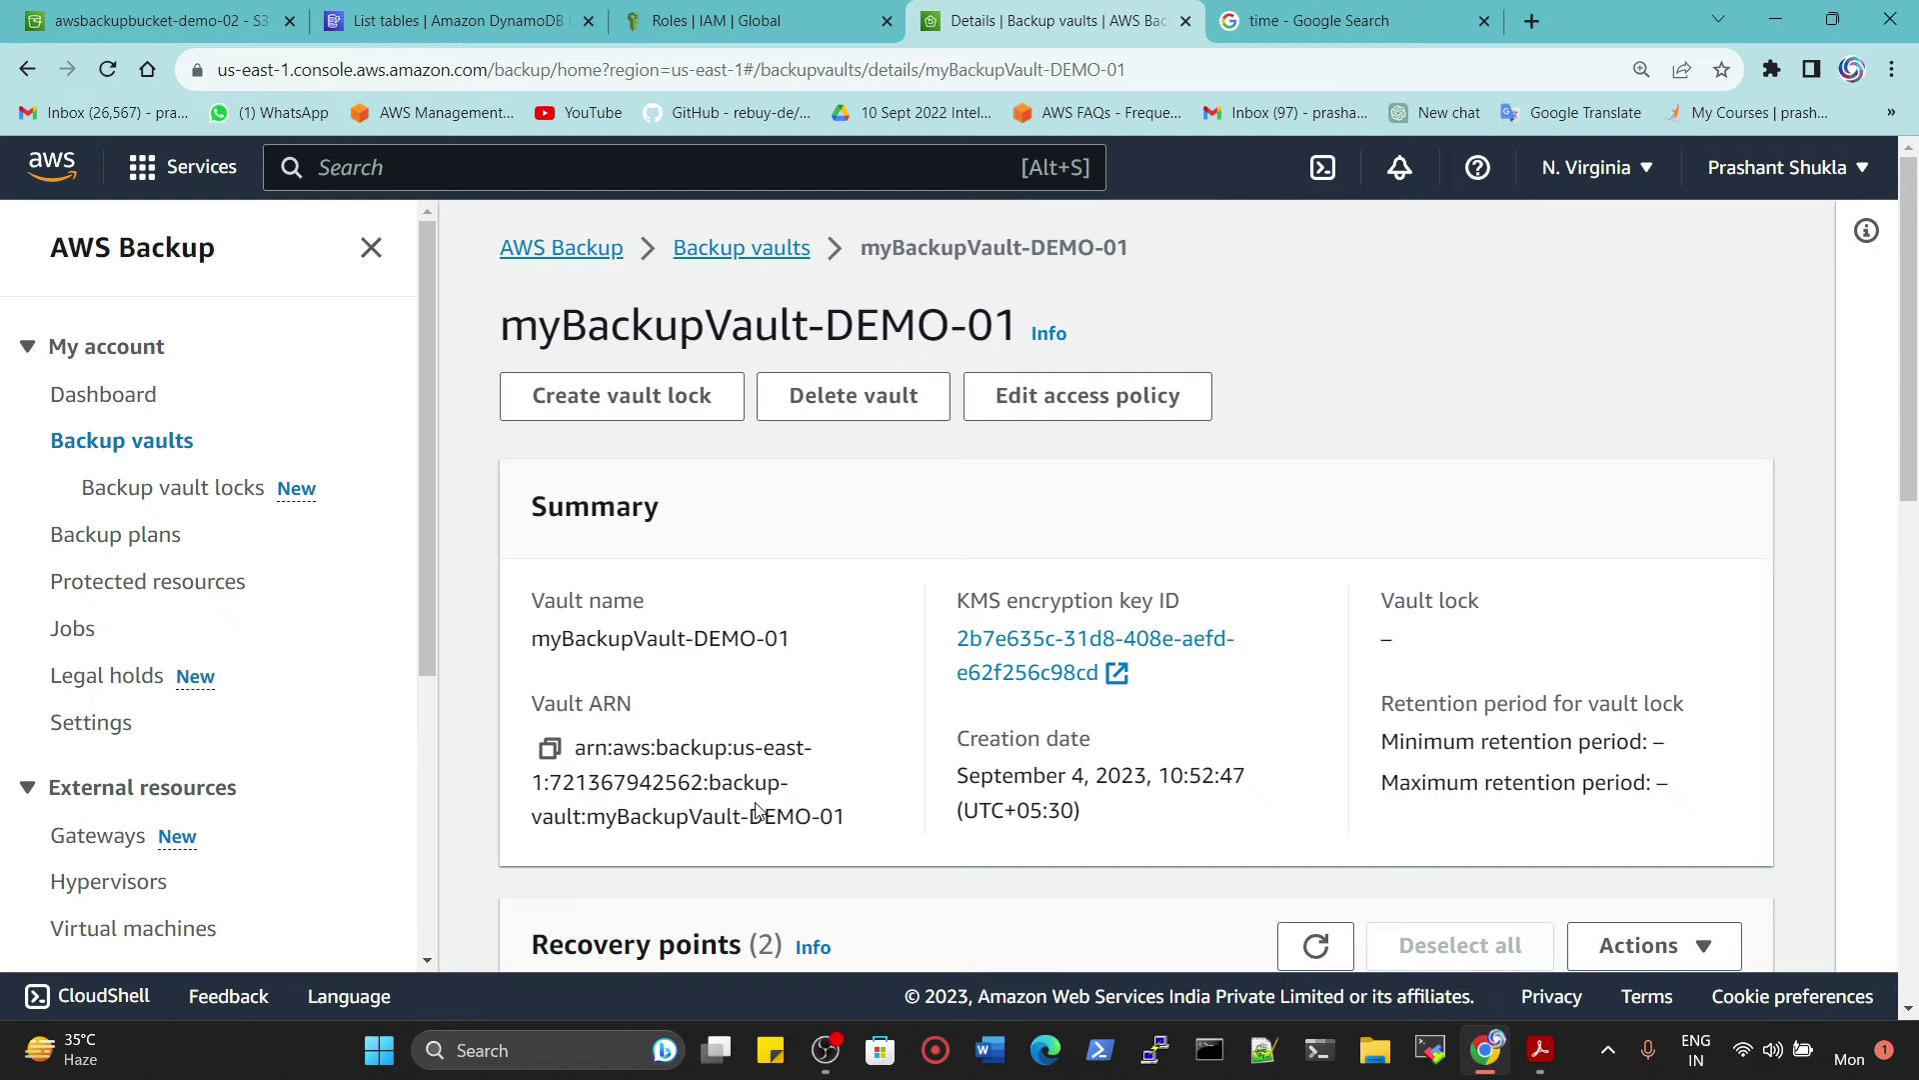
Step: Examine the resource types of the S3 and DynamoDB jobs in the backup job list
click(72, 630)
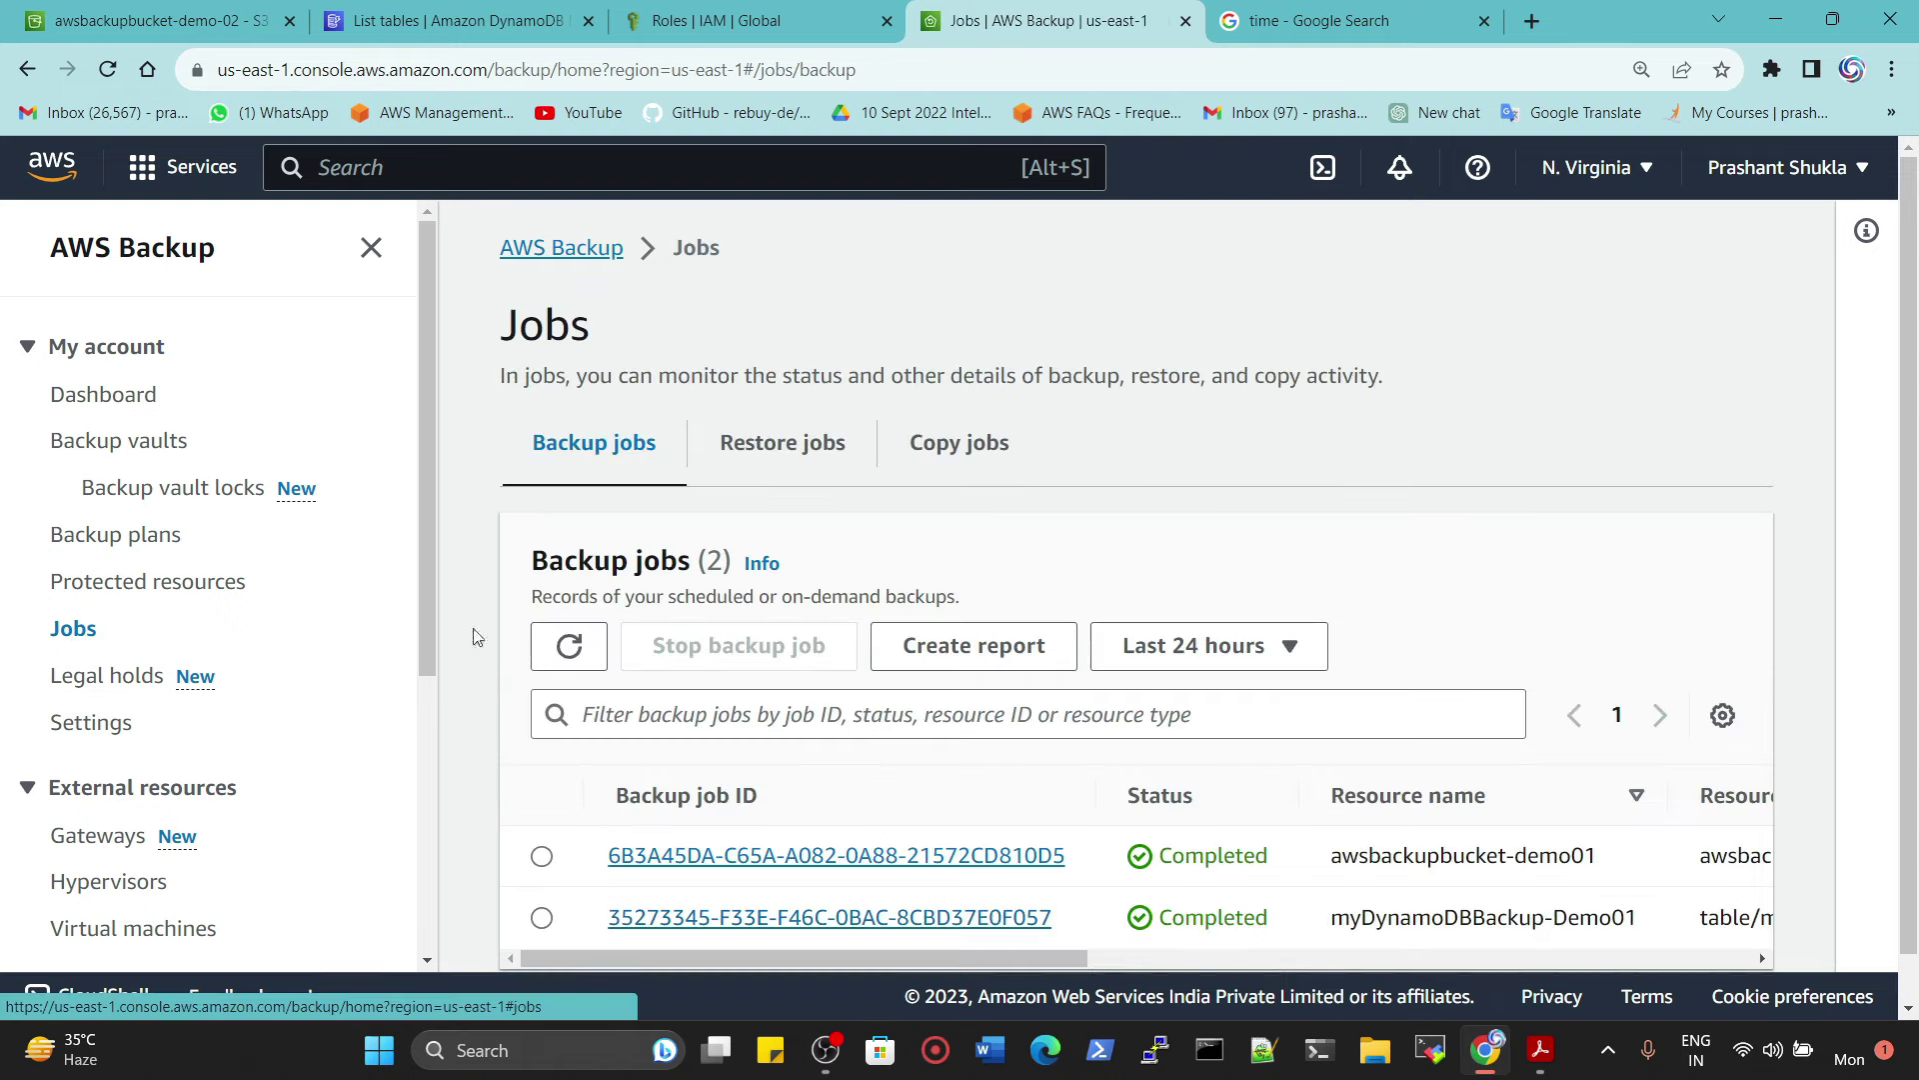
scroll(1465, 829, down, 1)
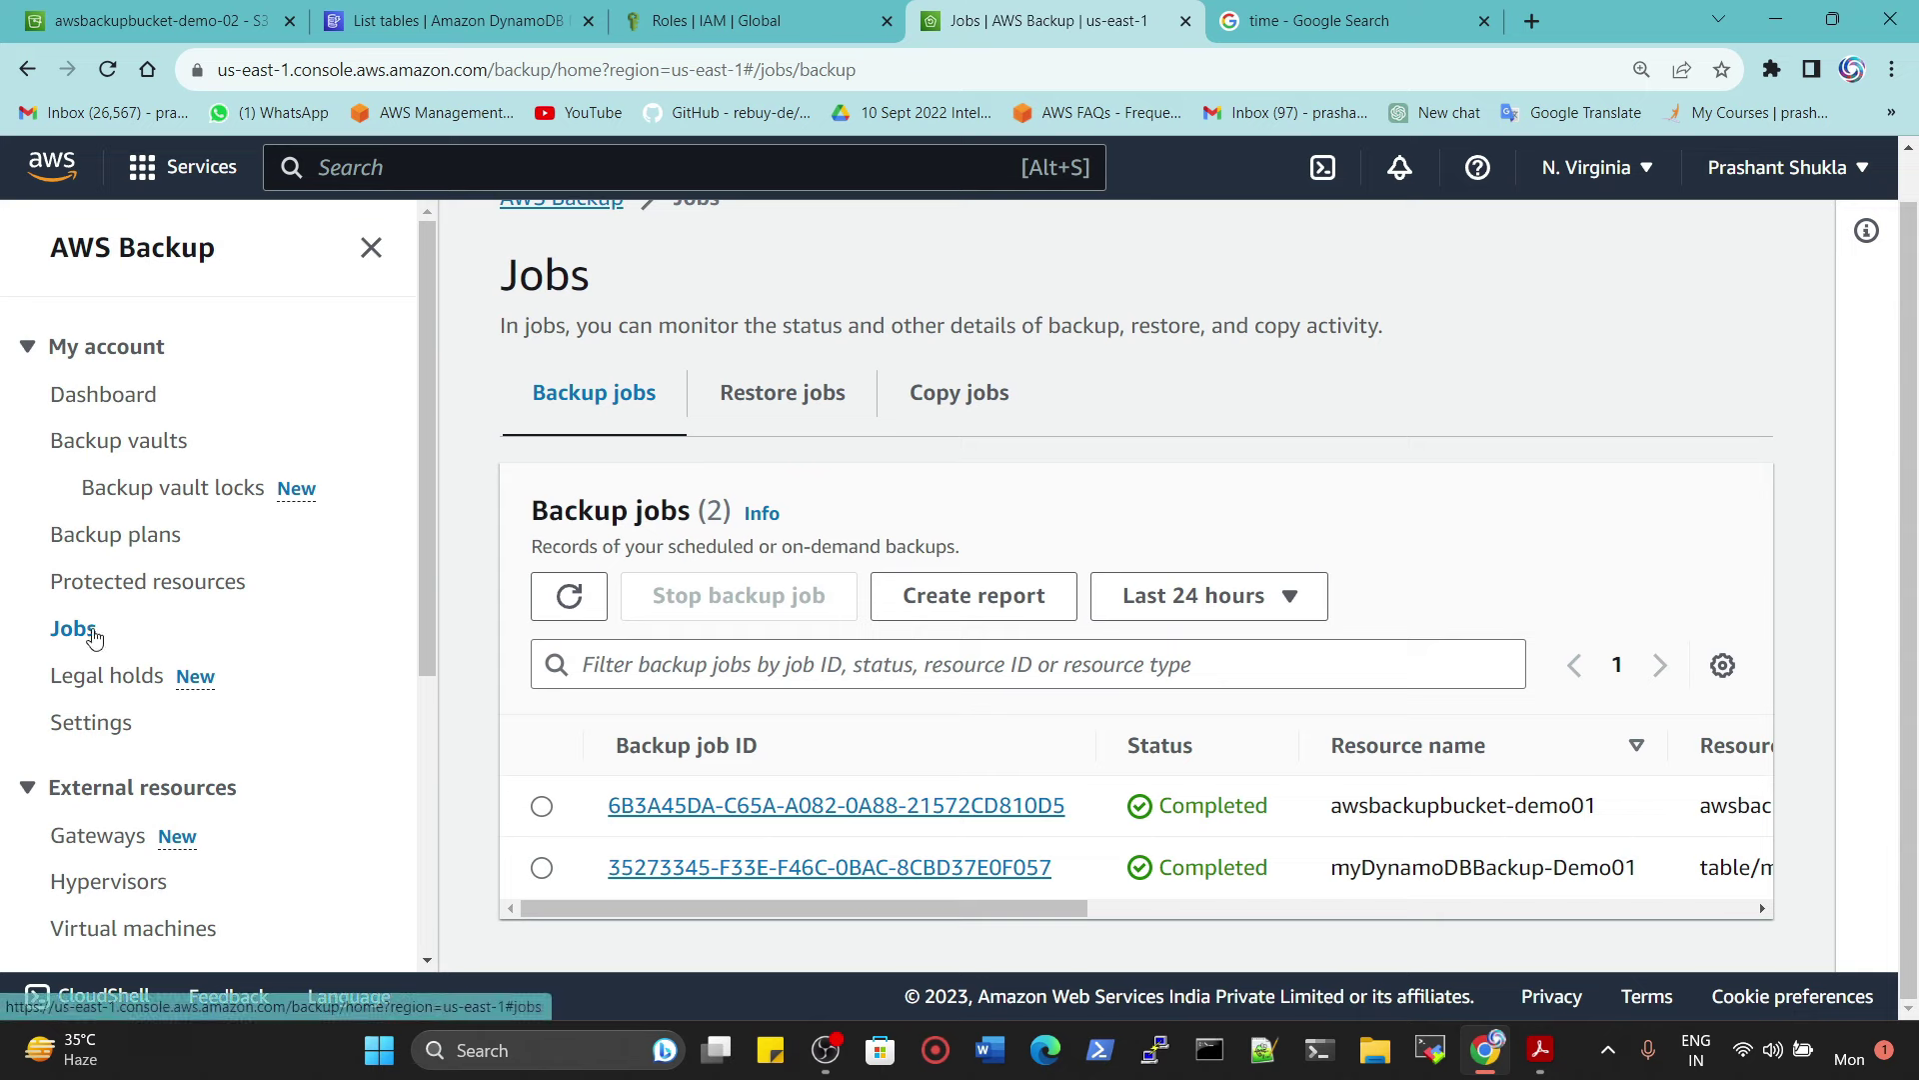
scroll(1296, 915, right, 5)
scroll(1263, 913, left, 3)
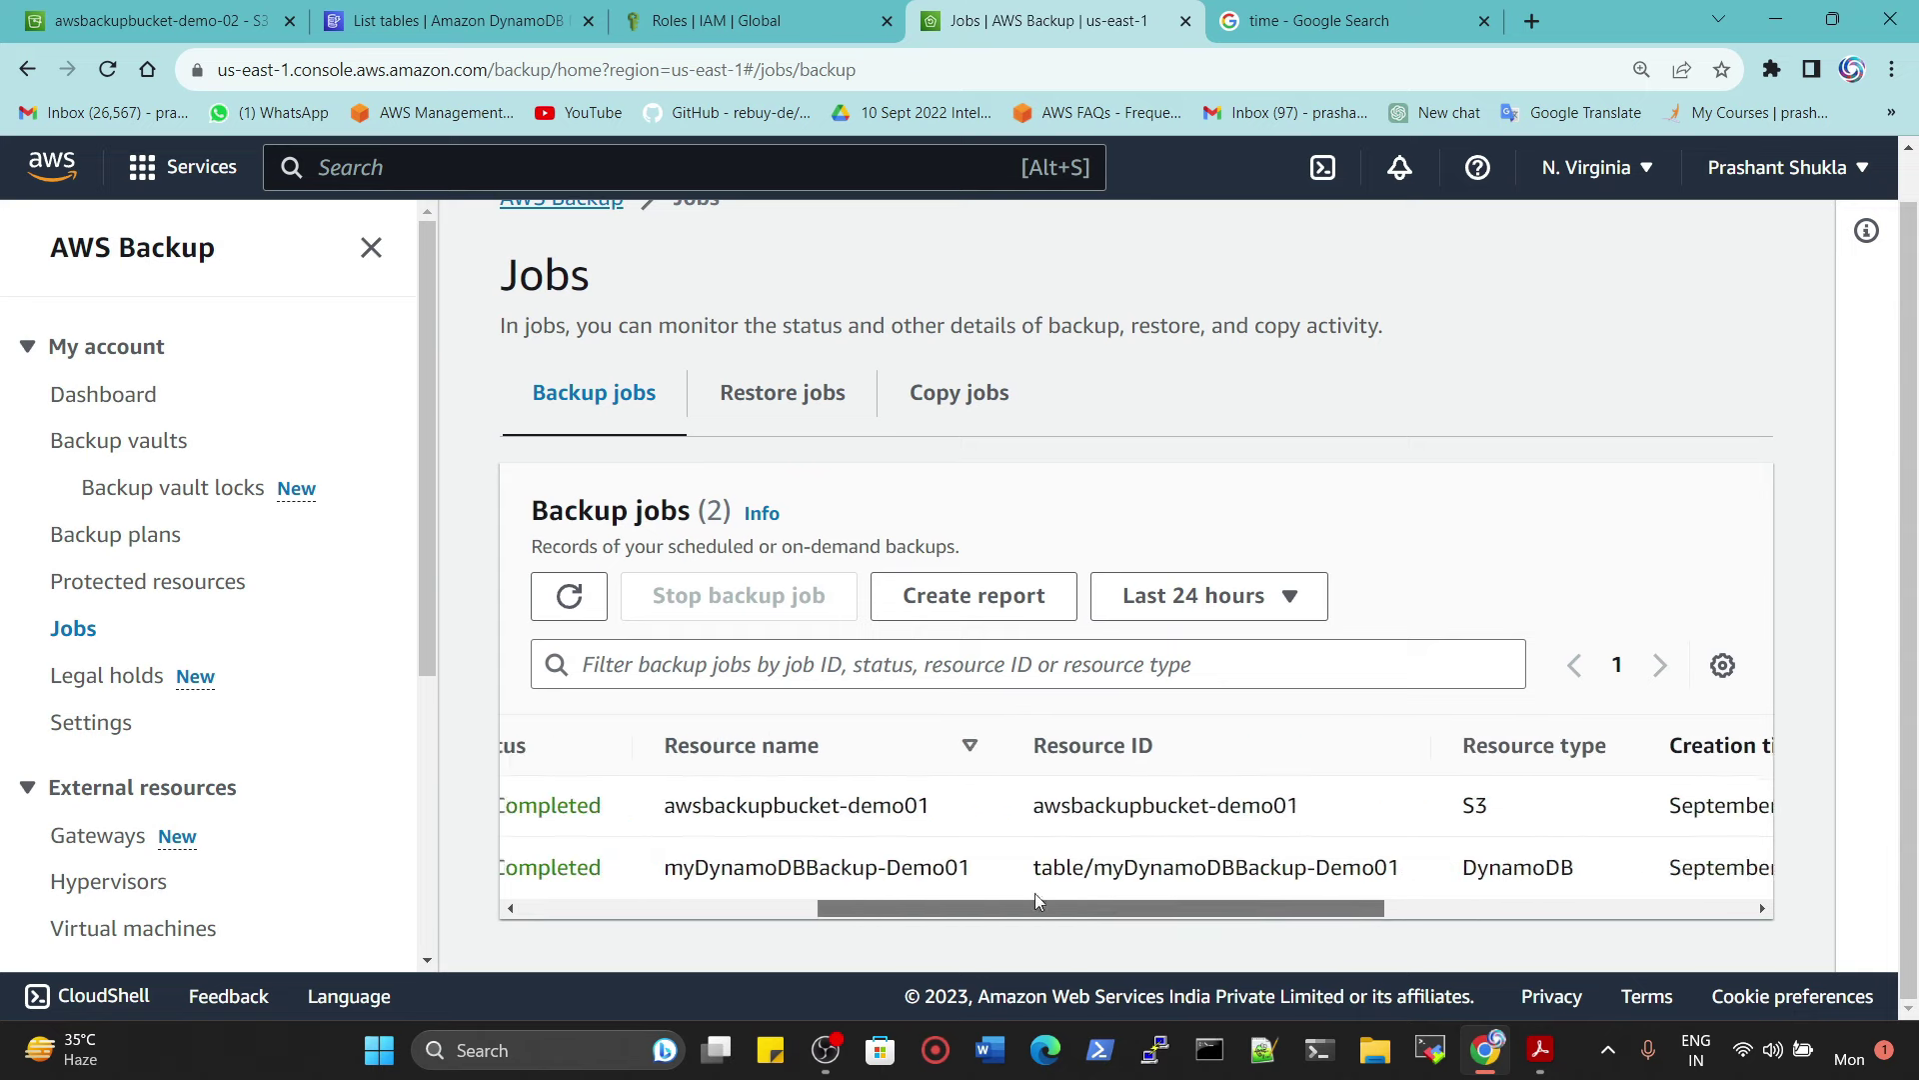
double_click(1555, 803)
double_click(1610, 867)
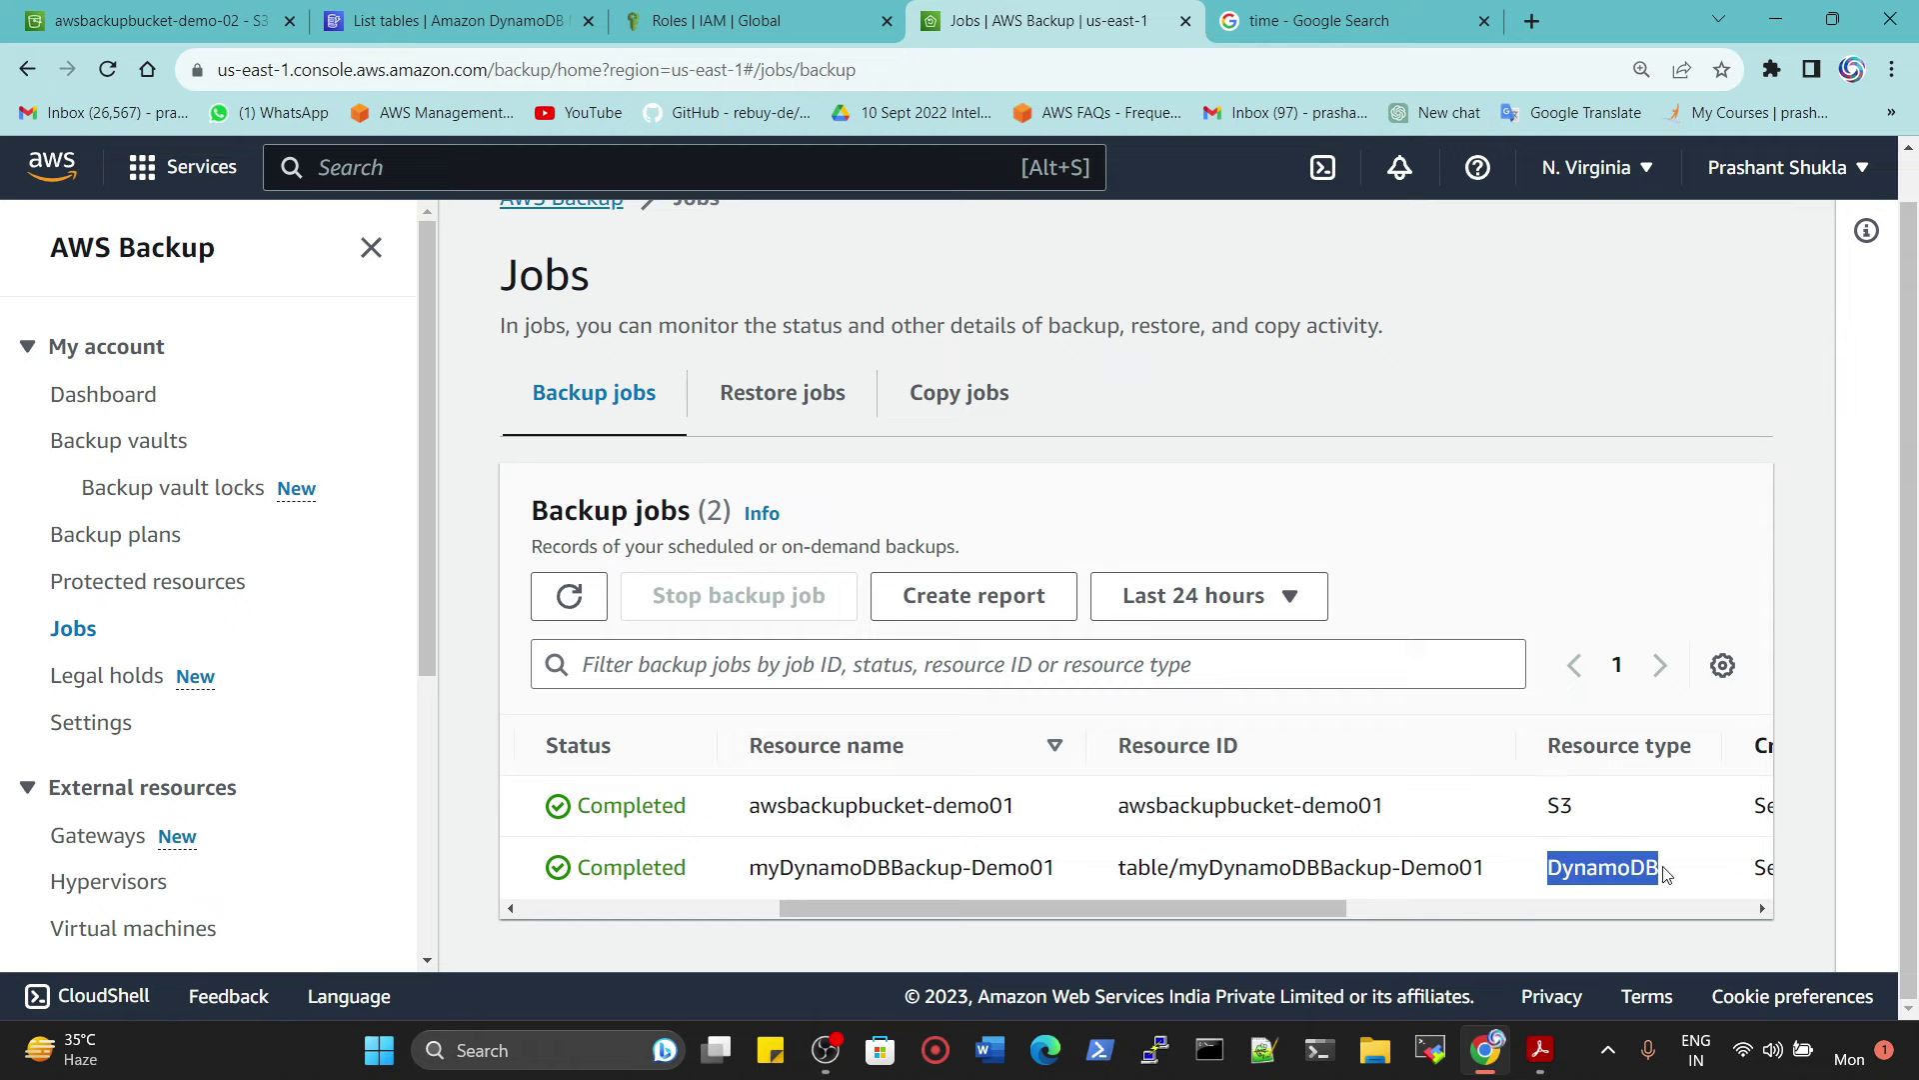
Step: Recheck the recovery point counts of both demo vaults in the list of backup vaults
click(160, 441)
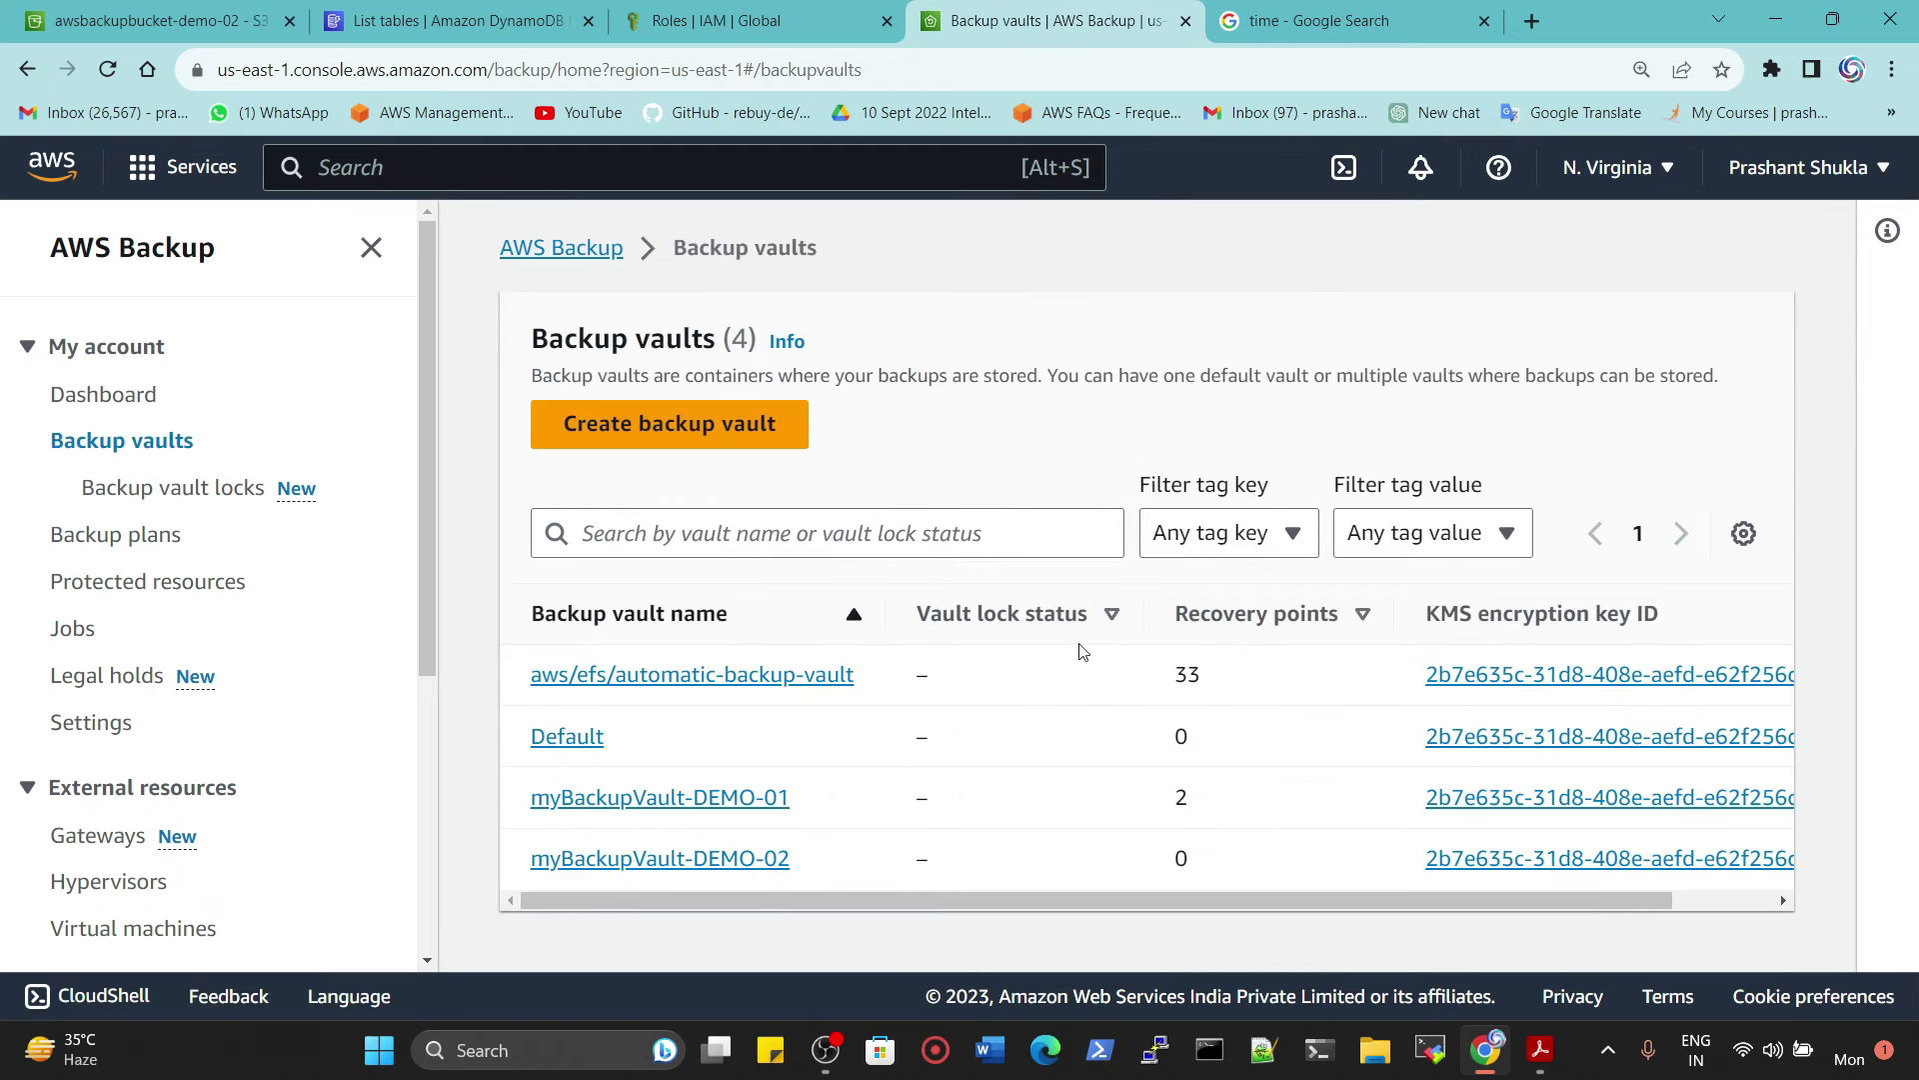
double_click(1181, 798)
double_click(1160, 858)
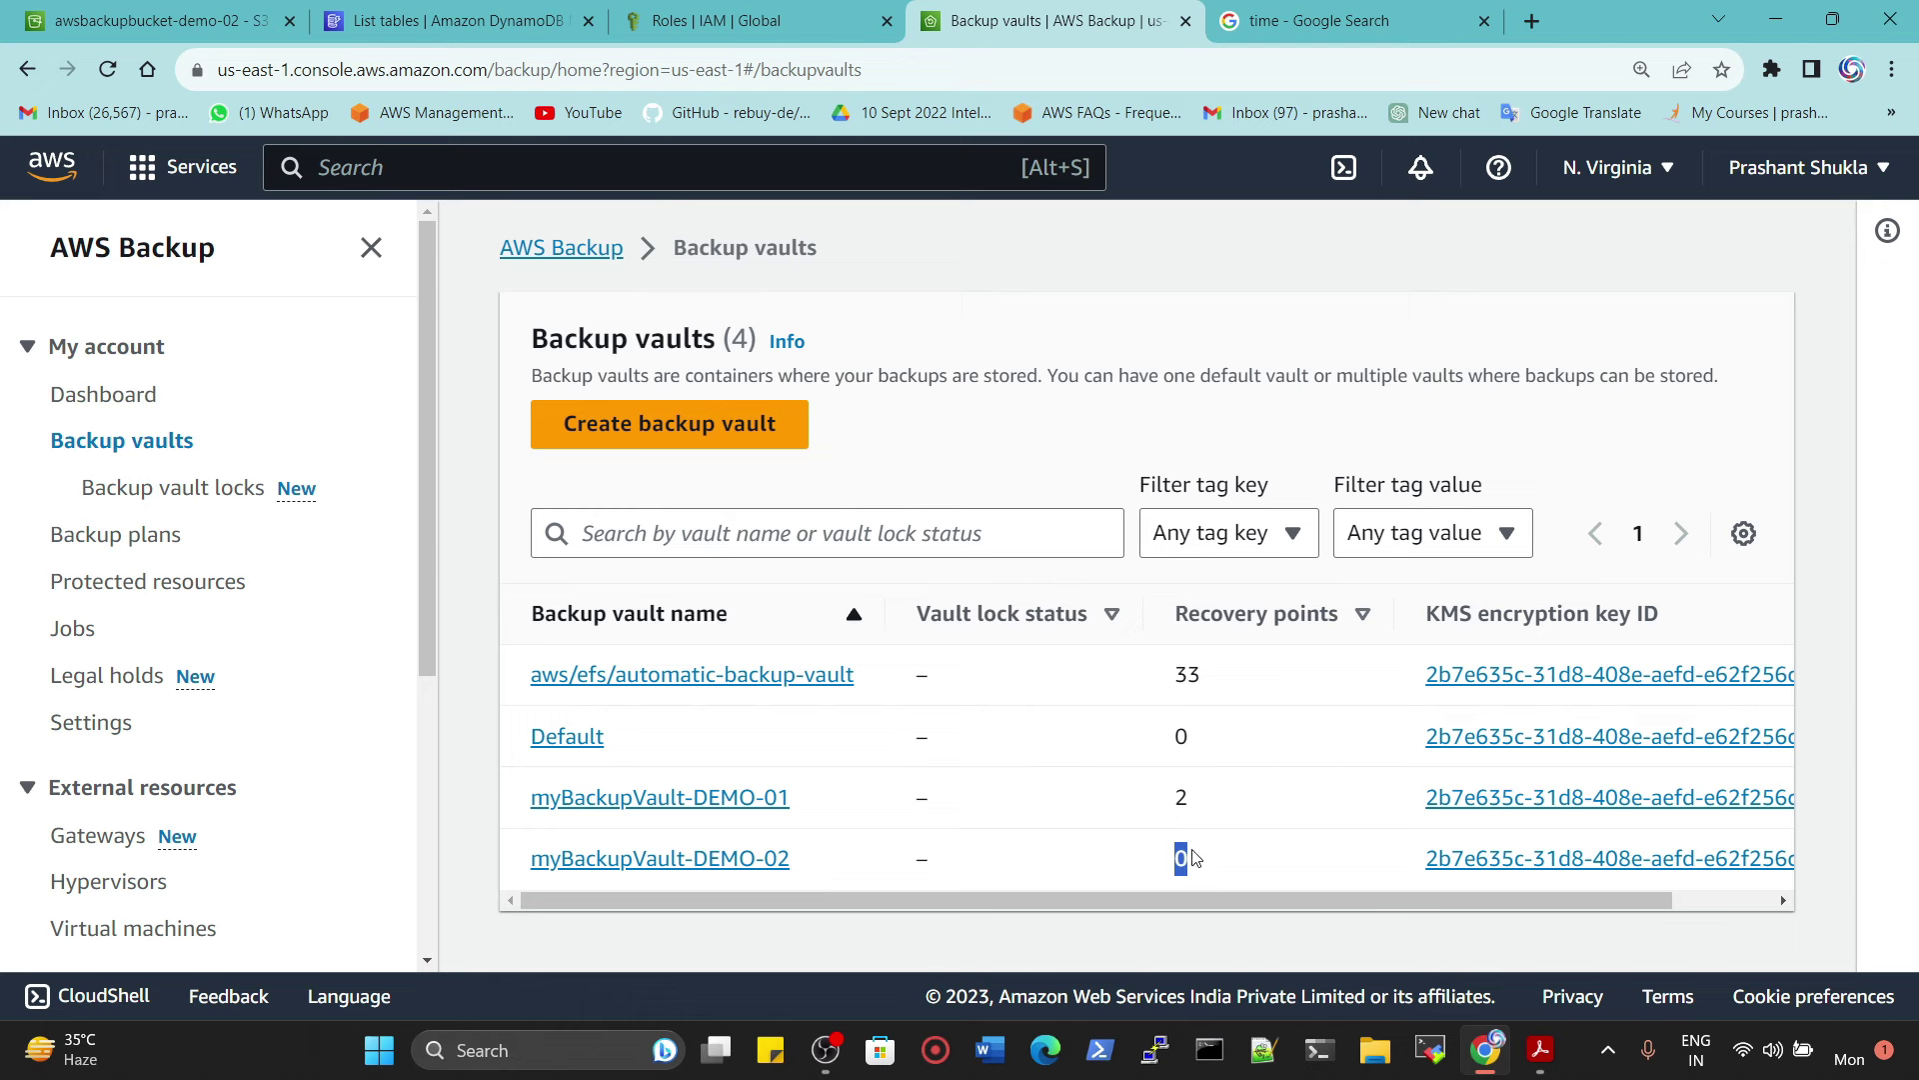